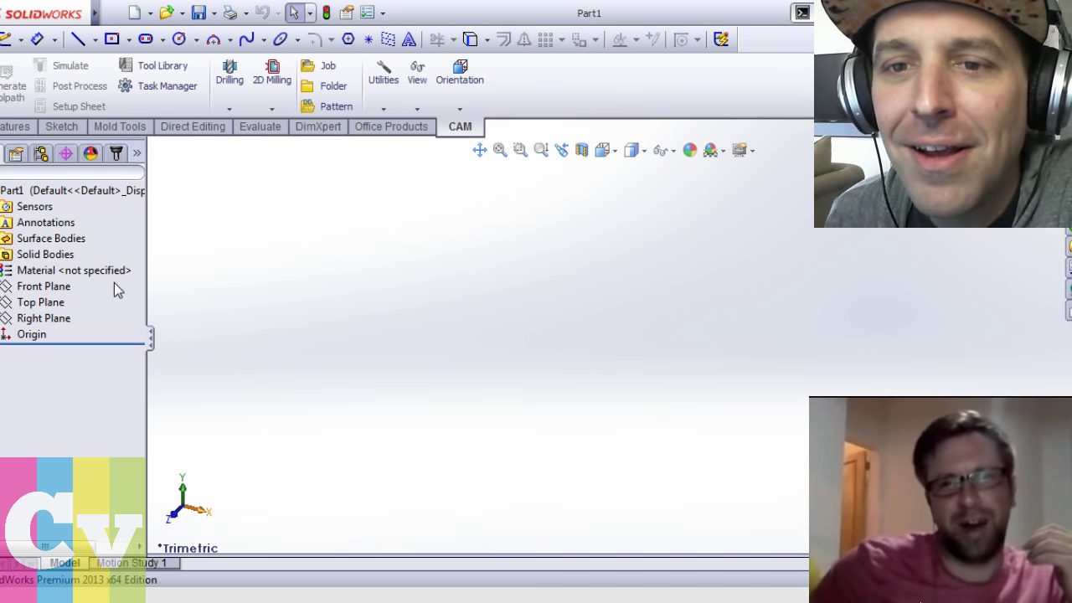
Sketch a circle about 17.36 mm in diameter on the Front Plane, centred on the origin
{"action": "left_click", "coordinate": [25, 255]}
{"action": "left_click", "coordinate": [42, 285]}
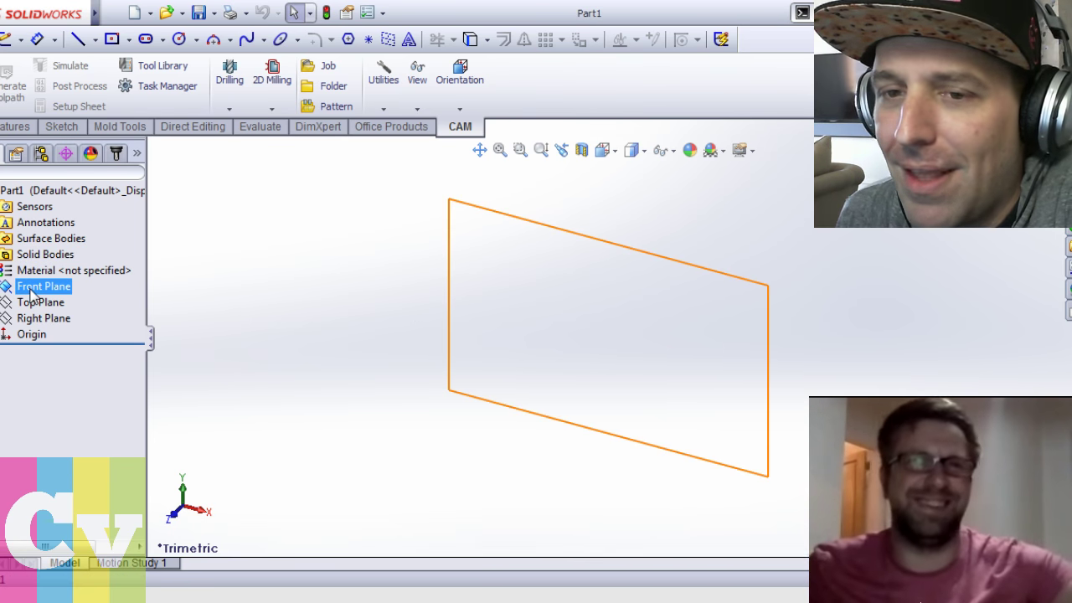
{"action": "left_click", "coordinate": [64, 287]}
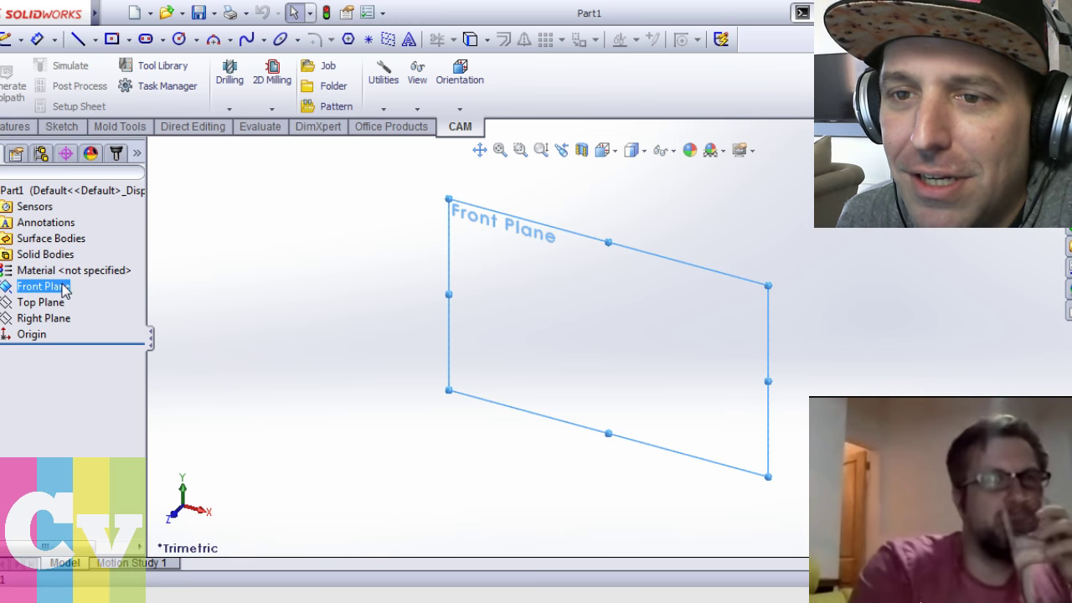
{"action": "left_click", "coordinate": [131, 259]}
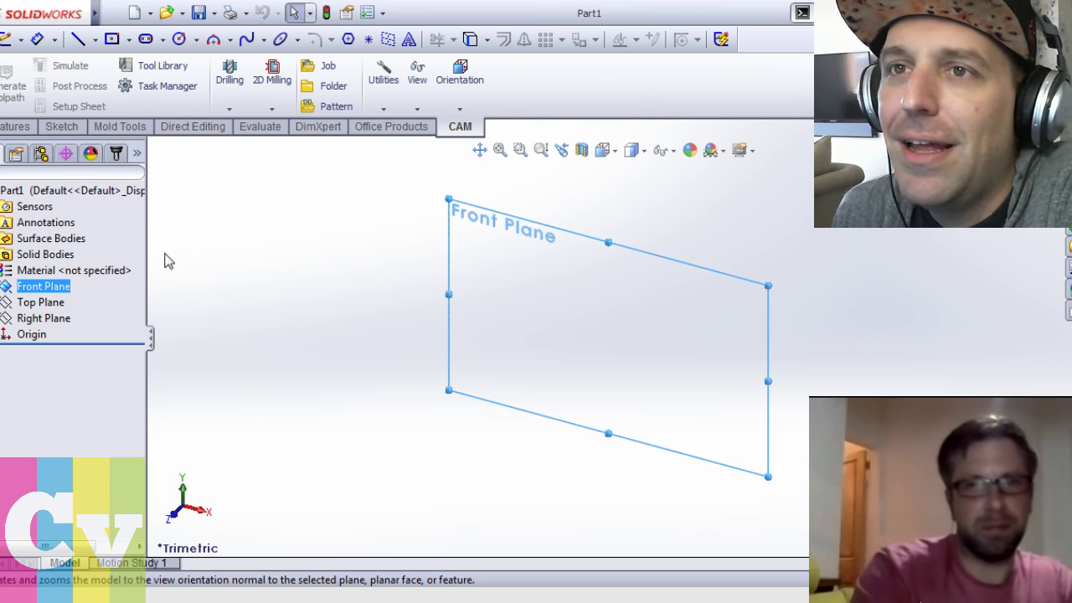
{"action": "left_click", "coordinate": [178, 39]}
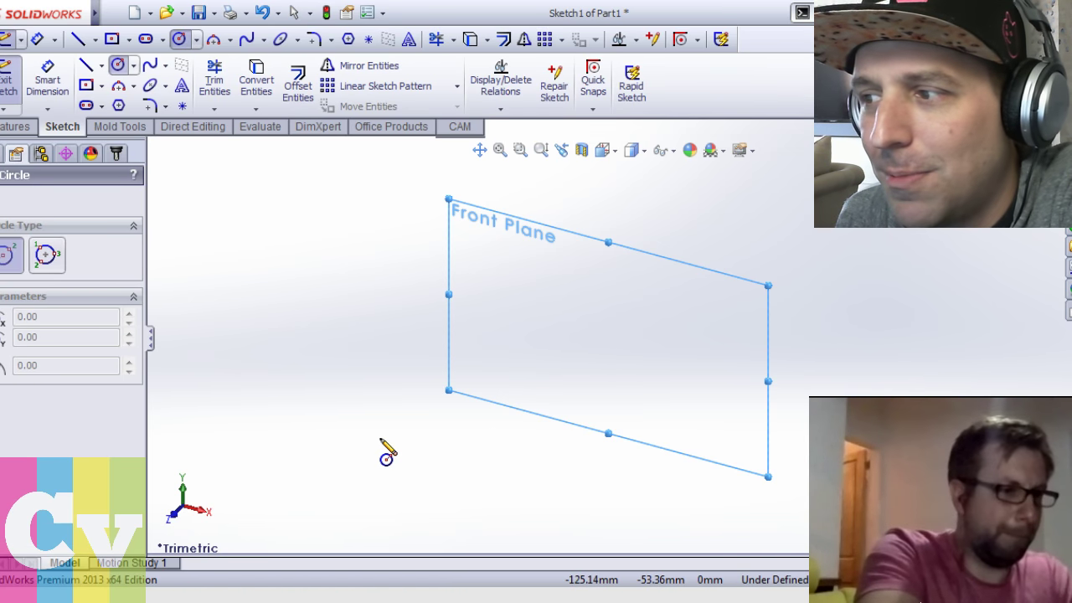
{"action": "left_click", "coordinate": [617, 340]}
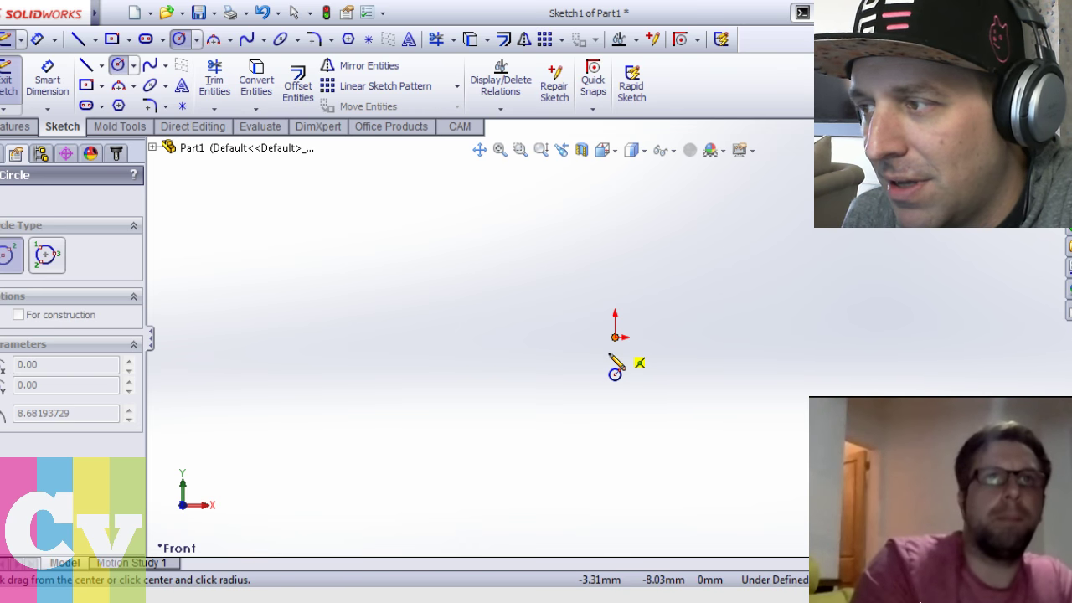
{"action": "left_click", "coordinate": [609, 354]}
Dimension the circle's diameter at 22 mm
{"action": "right_click_drag", "start_coordinate": [644, 229], "coordinate": [638, 206]}
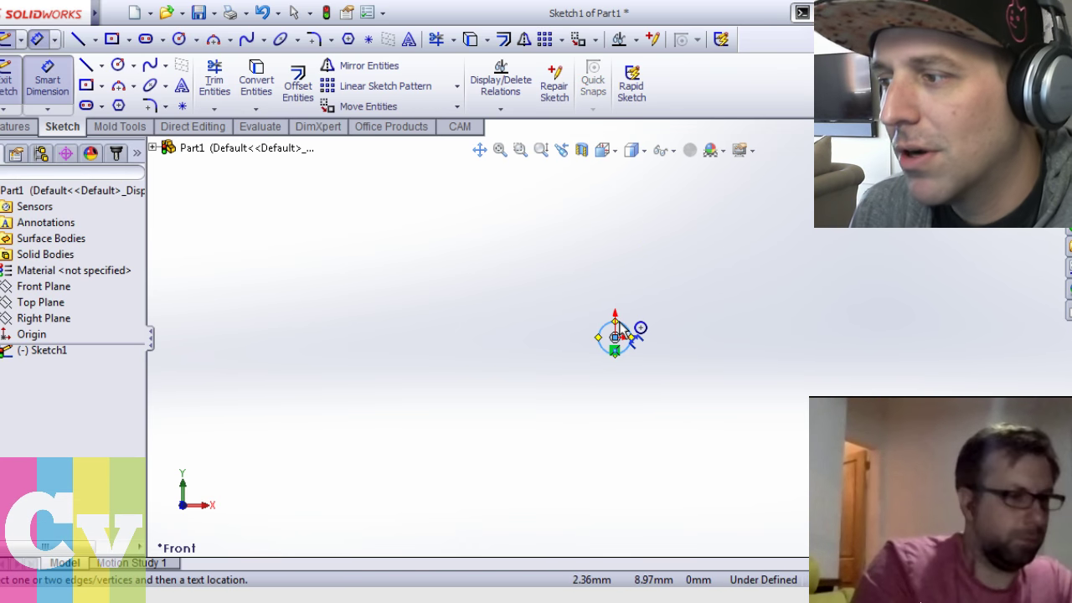
{"action": "left_click", "coordinate": [646, 352]}
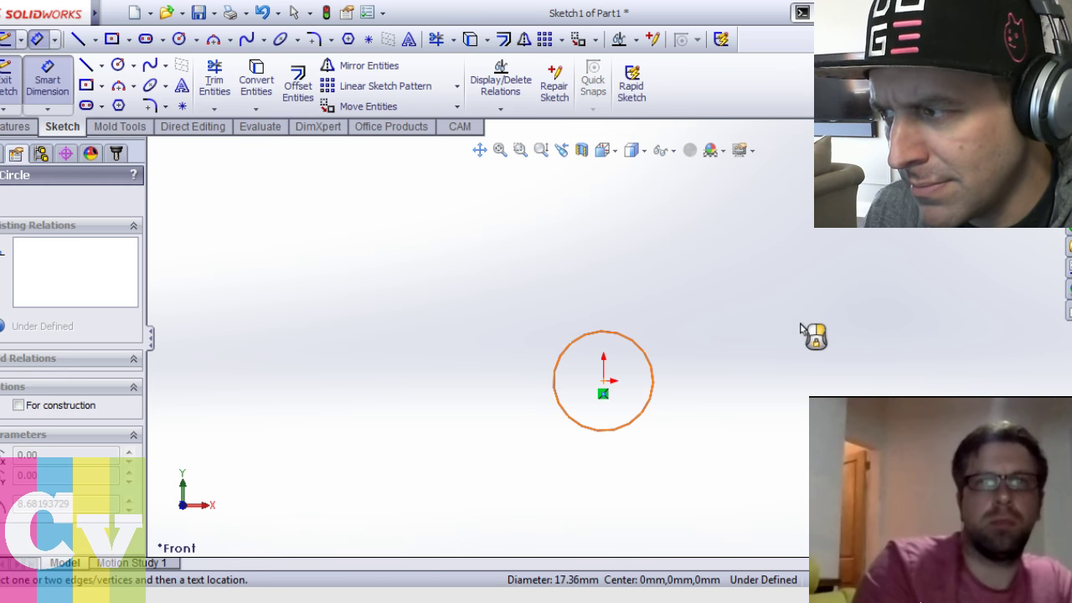
{"action": "left_click", "coordinate": [795, 404]}
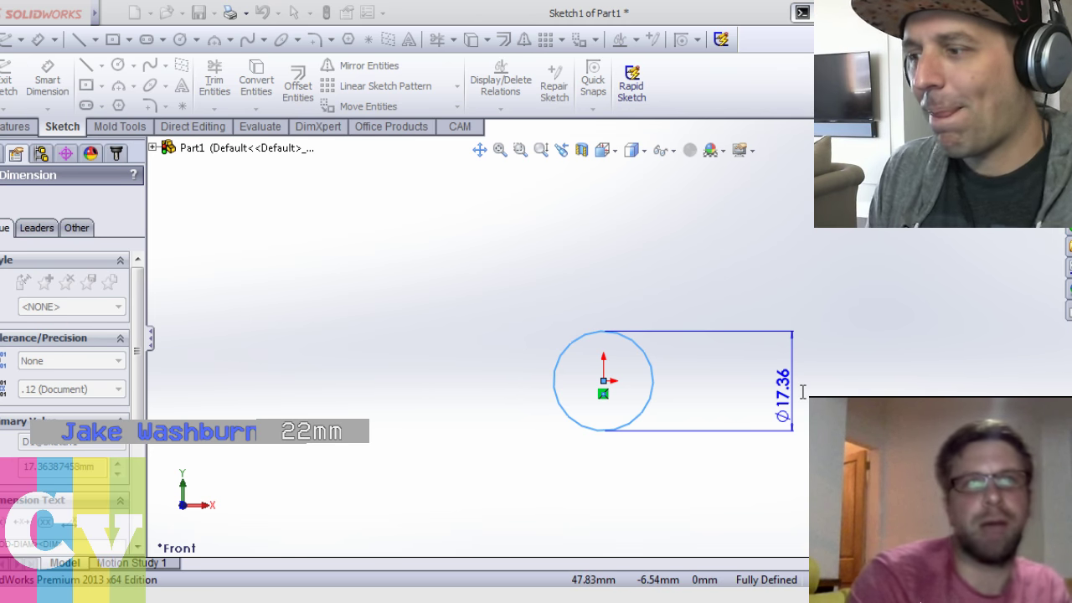
{"action": "key", "text": "Return"}
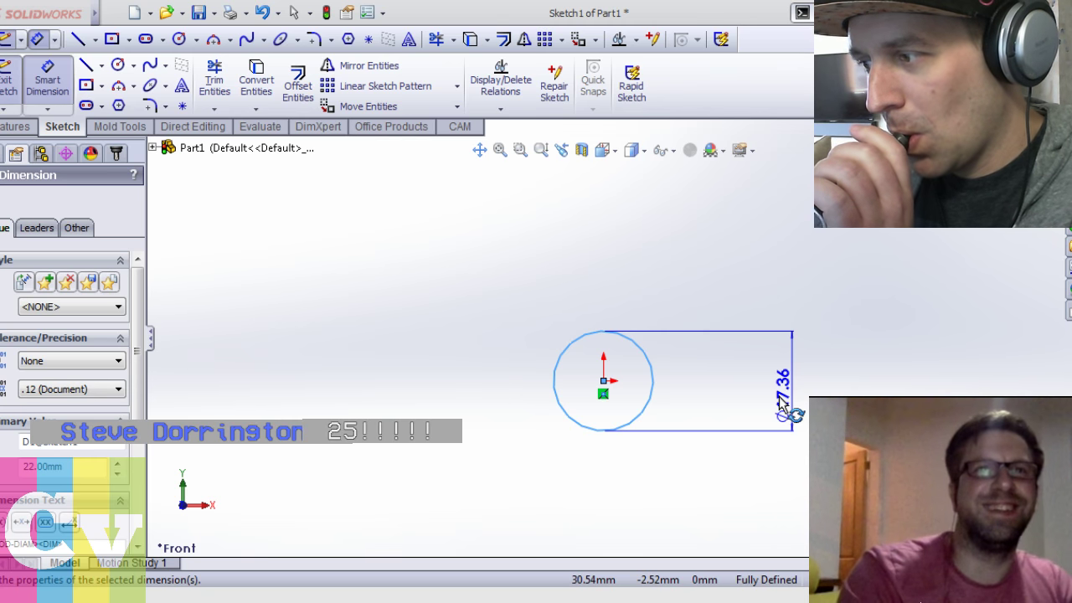
Set the circle's diameter to 25 mm
{"action": "key", "text": "Return"}
{"action": "type", "text": "25"}
{"action": "key", "text": "Return"}
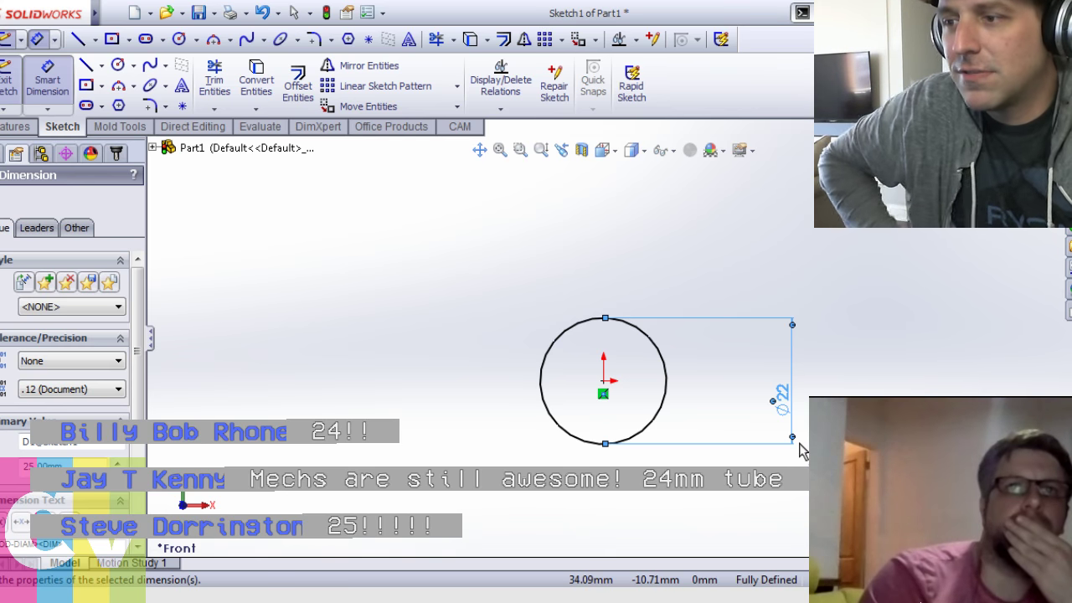
{"action": "double_click", "coordinate": [781, 399]}
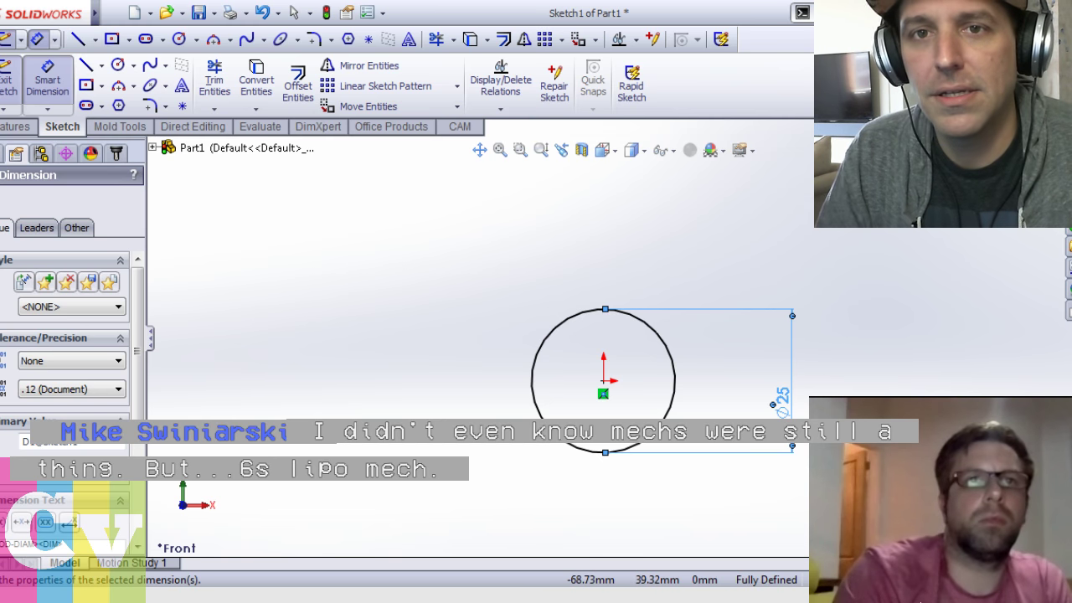
Extrude the circle as a solid cylinder with a blind depth of 85 mm
{"action": "left_click", "coordinate": [26, 127]}
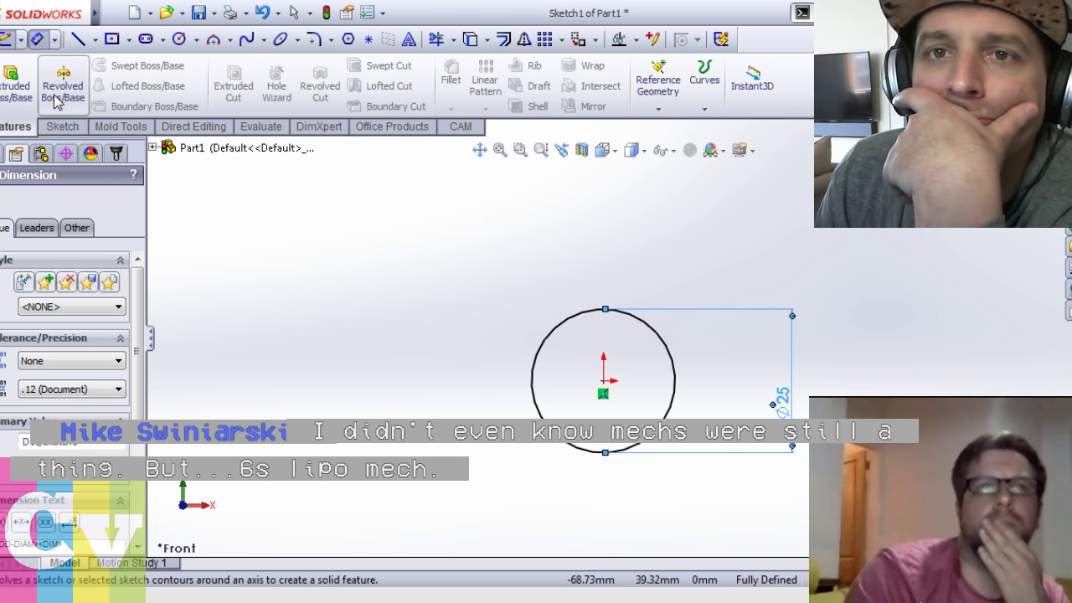
{"action": "left_click", "coordinate": [5, 96]}
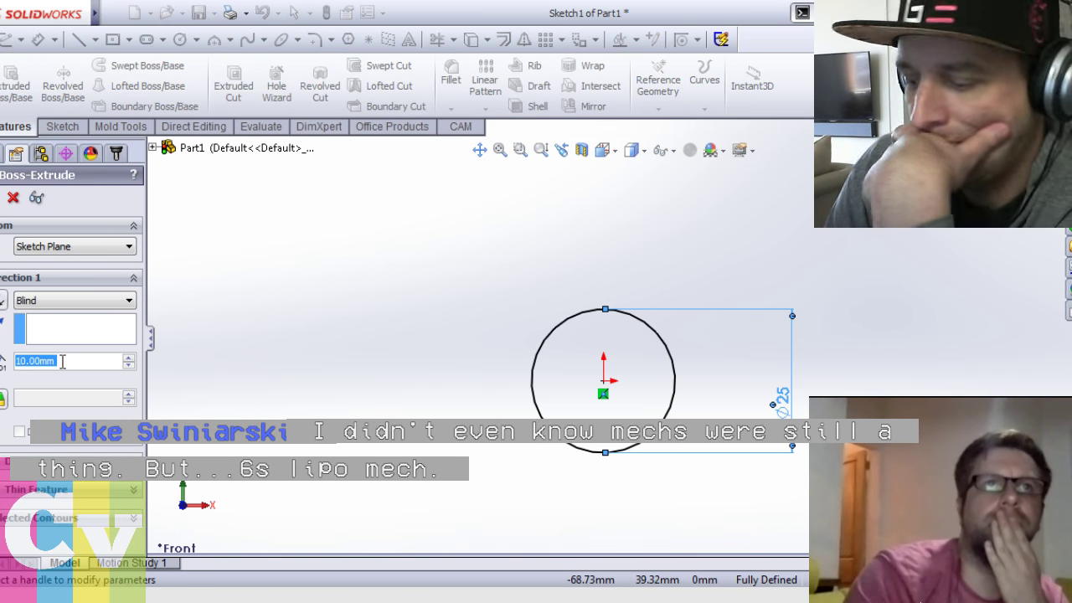
{"action": "type", "text": "85"}
{"action": "key", "text": "Return"}
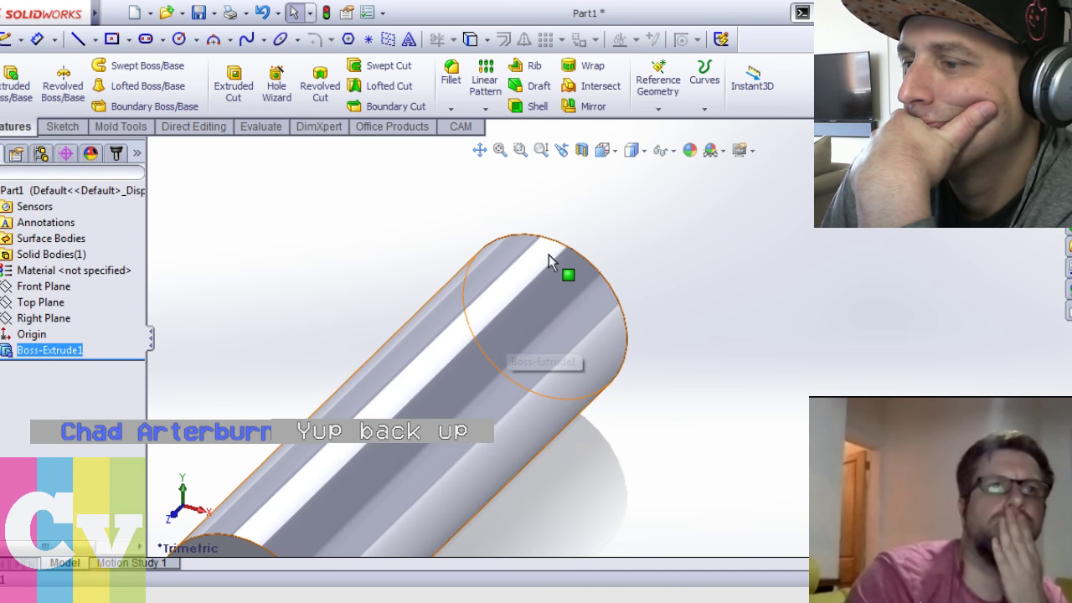
Start a sketch on the cylinder's end face and draw a circle about 16.65 mm in diameter, centred on the origin
{"action": "key", "text": "ctrl+shift+z"}
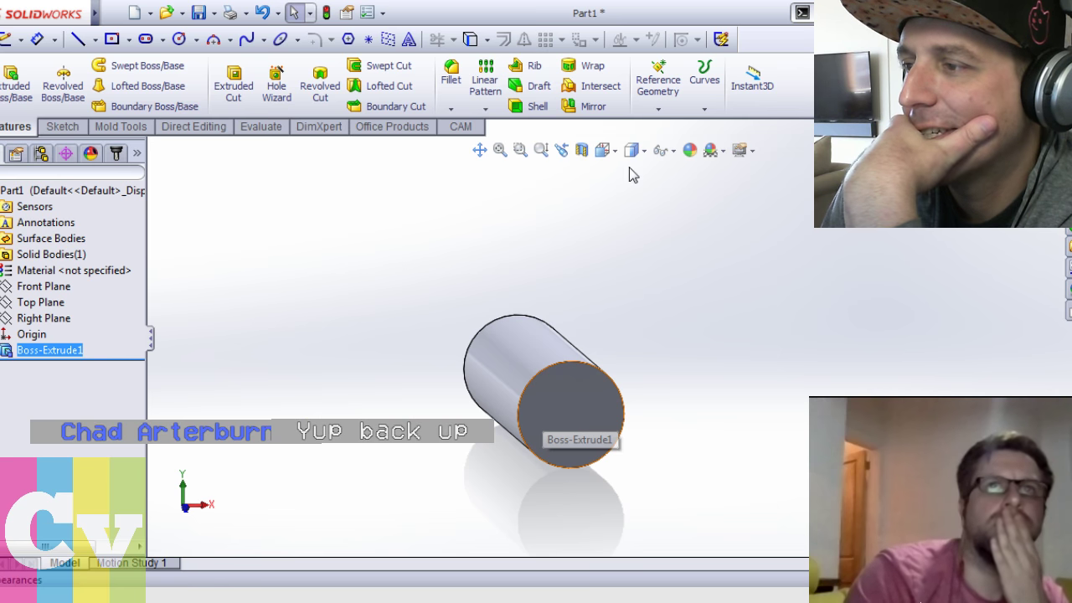
{"action": "left_click", "coordinate": [567, 234]}
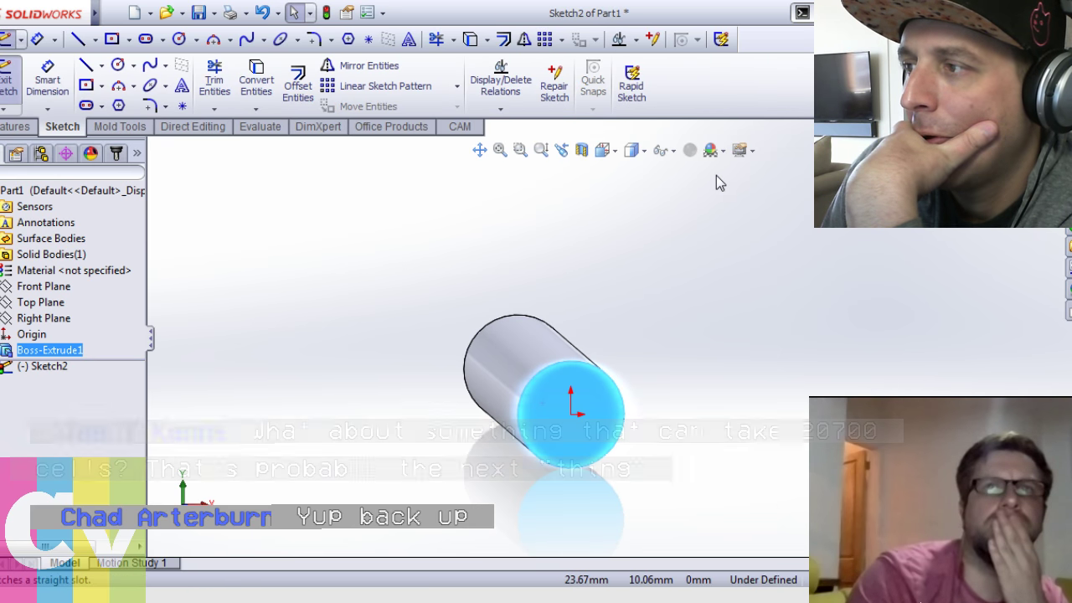
{"action": "left_click", "coordinate": [729, 212]}
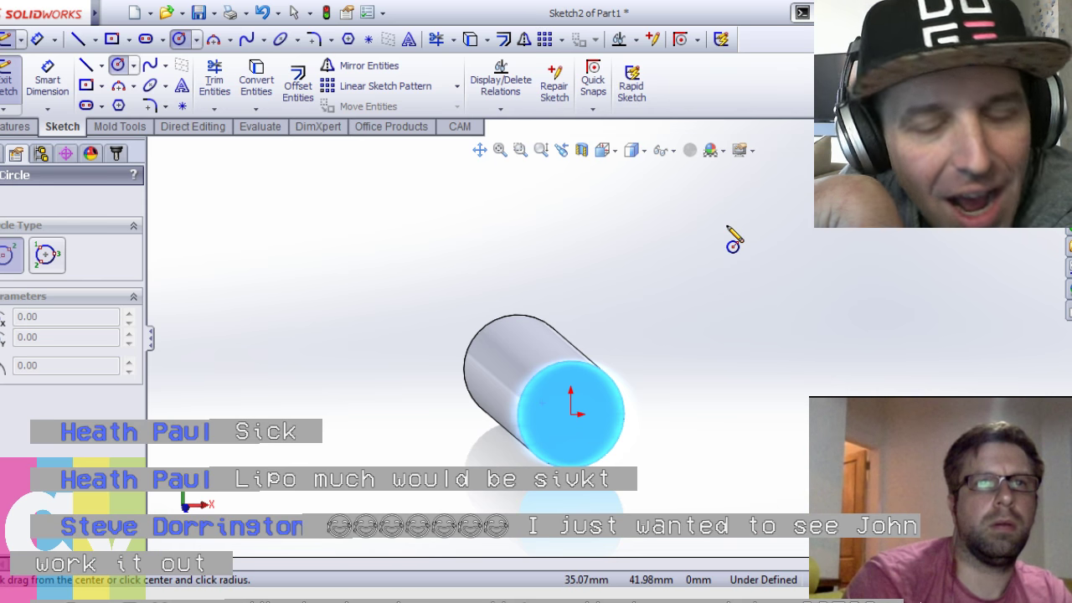
{"action": "left_click", "coordinate": [573, 421]}
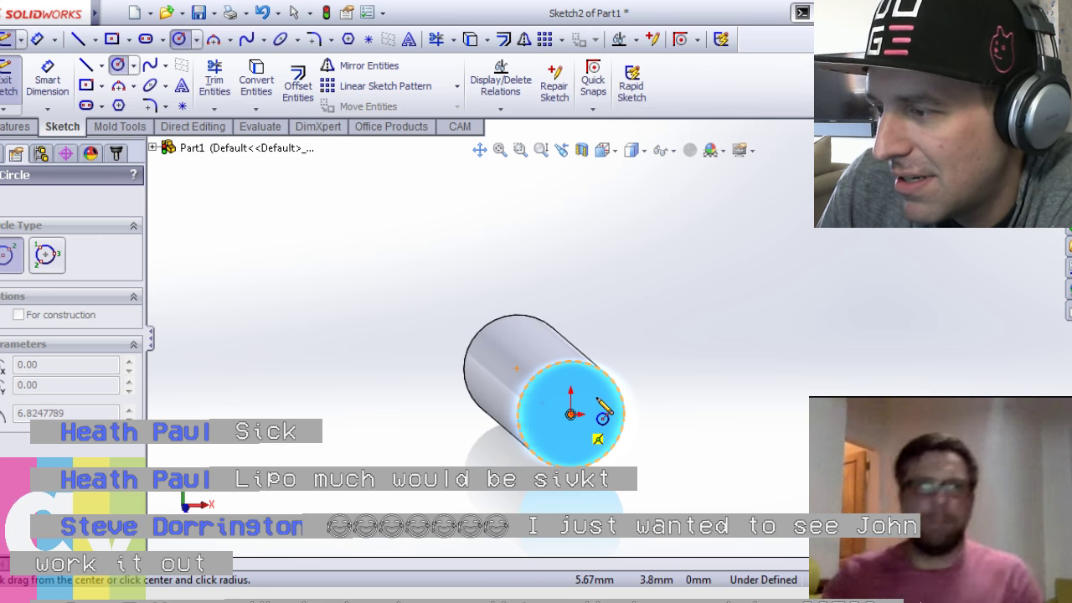
{"action": "left_click", "coordinate": [602, 396]}
Dimension the inner circle's diameter at 18.50 mm
{"action": "right_click_drag", "start_coordinate": [663, 245], "coordinate": [663, 201]}
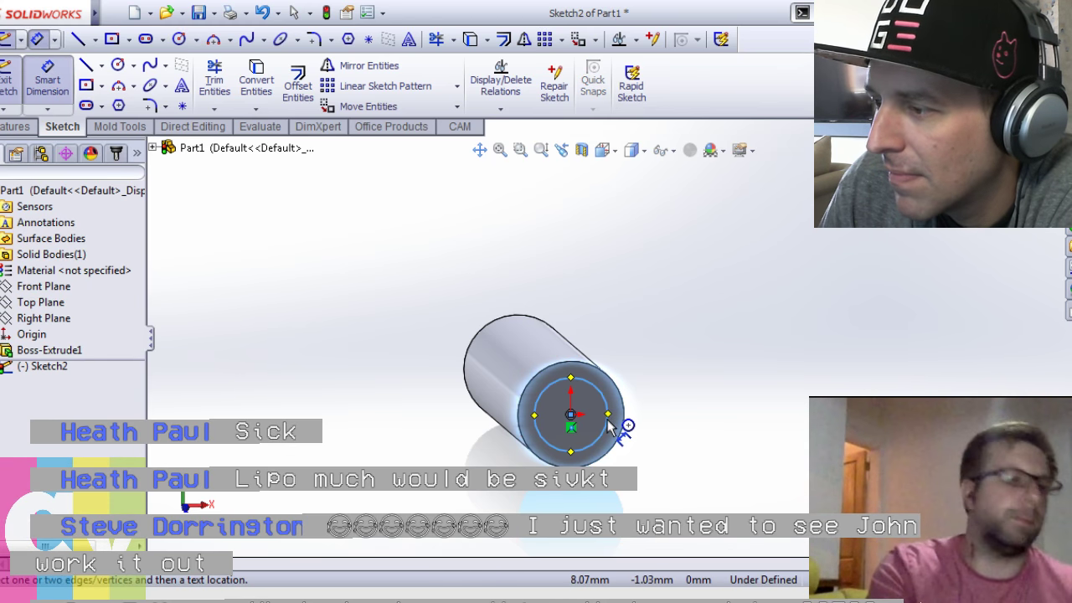
{"action": "left_click", "coordinate": [609, 426]}
{"action": "left_click", "coordinate": [825, 395]}
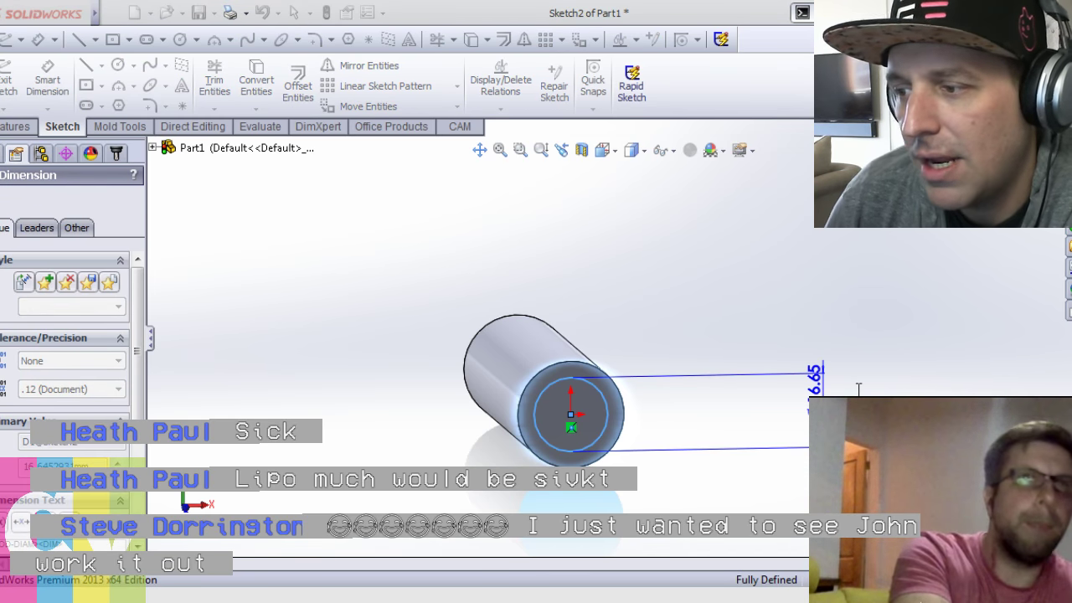
Cut-extrude the inner circle 85 mm deep through the cylinder to hollow it into a tube
{"action": "left_click", "coordinate": [17, 126]}
{"action": "left_click", "coordinate": [233, 79]}
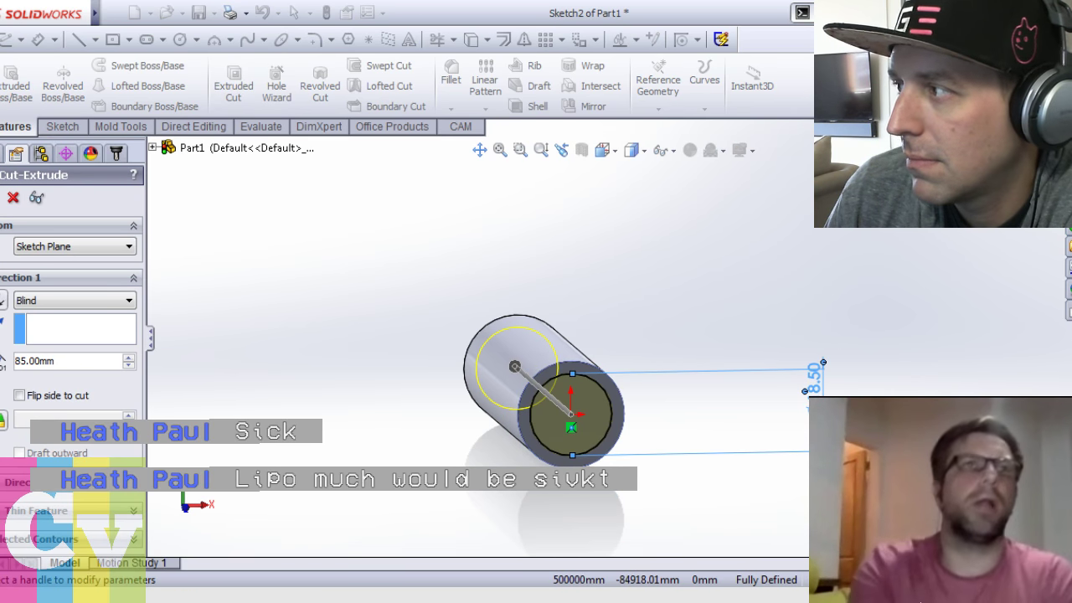
{"action": "middle_click_drag", "start_coordinate": [879, 412], "coordinate": [707, 402]}
{"action": "key", "text": "Return"}
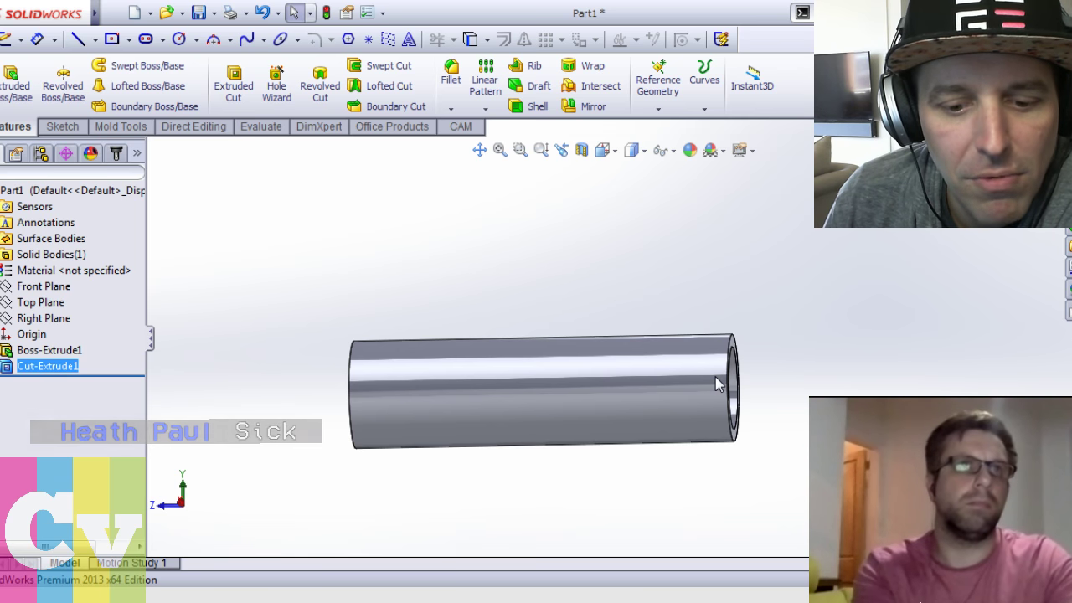
{"action": "left_click", "coordinate": [748, 358]}
{"action": "middle_click_drag", "start_coordinate": [748, 358], "coordinate": [753, 358]}
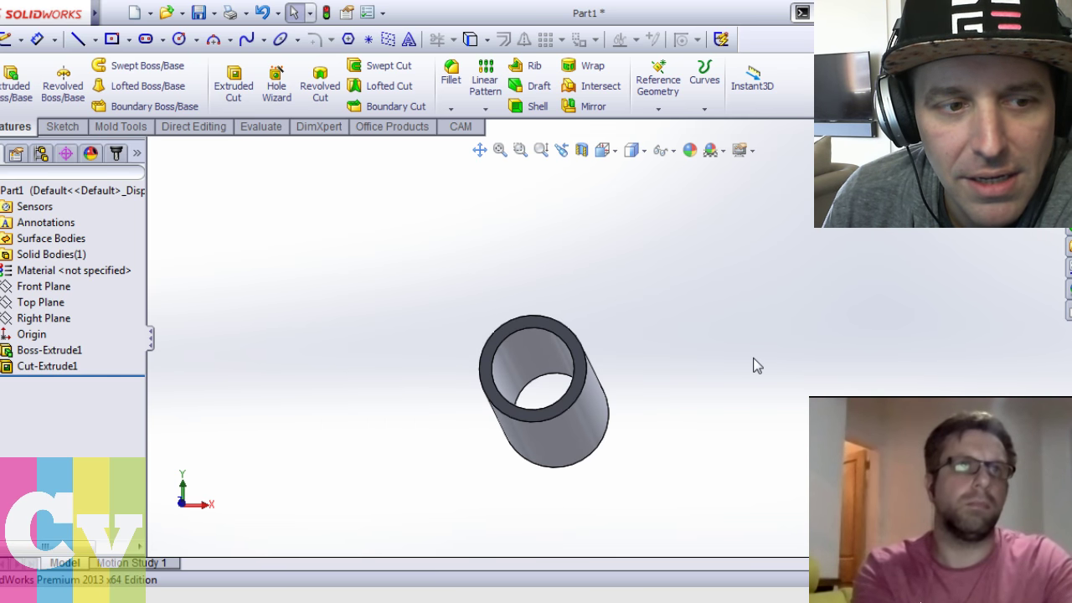
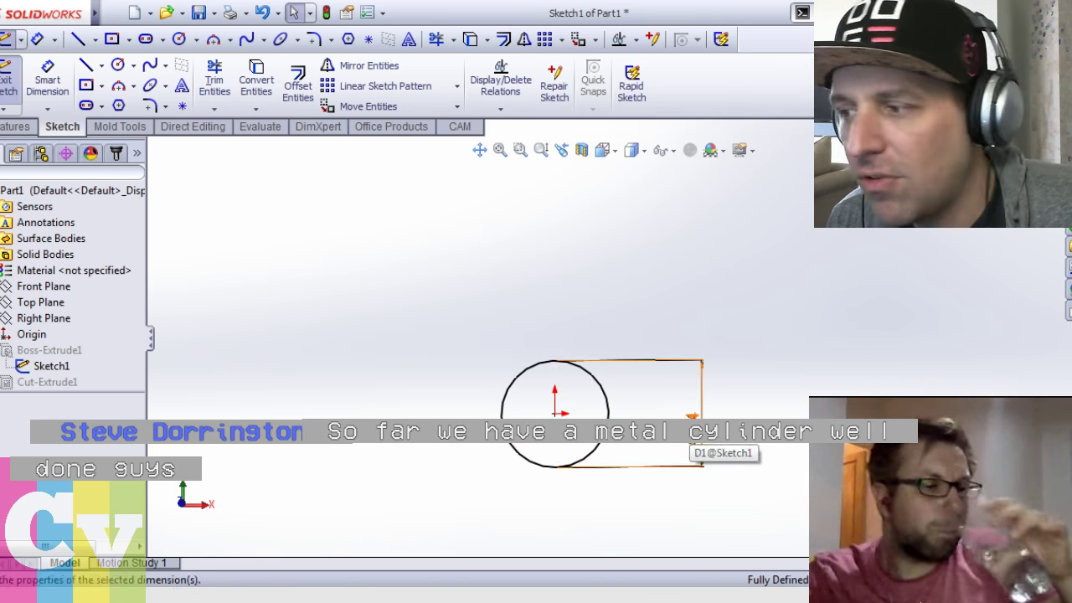
Change the diameter dimension of the tube's outer circle in the base sketch and rebuild the part
{"action": "left_click", "coordinate": [727, 449]}
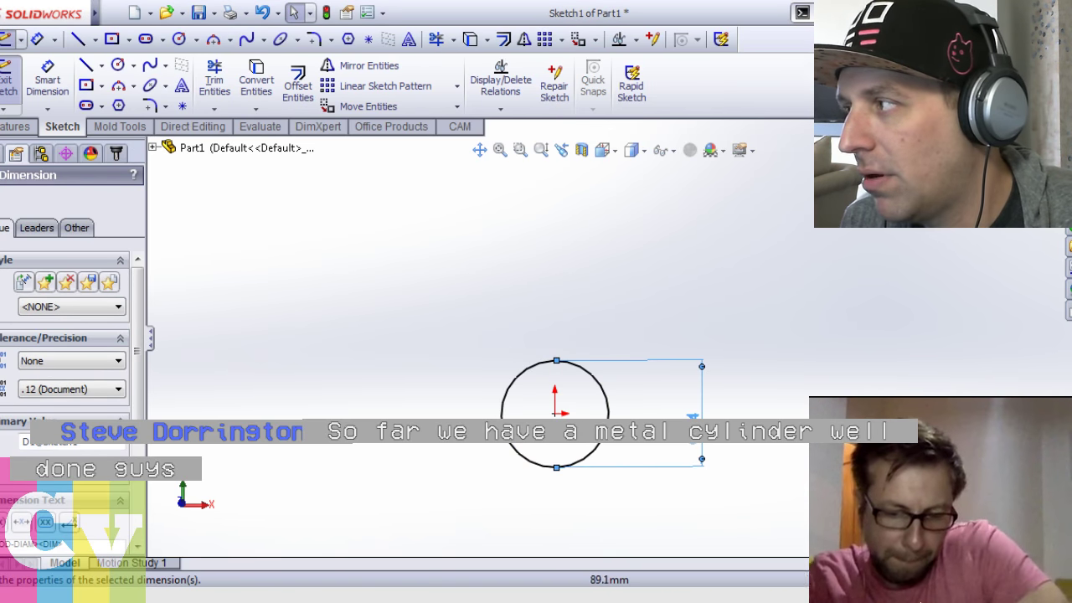
{"action": "key", "text": "Return"}
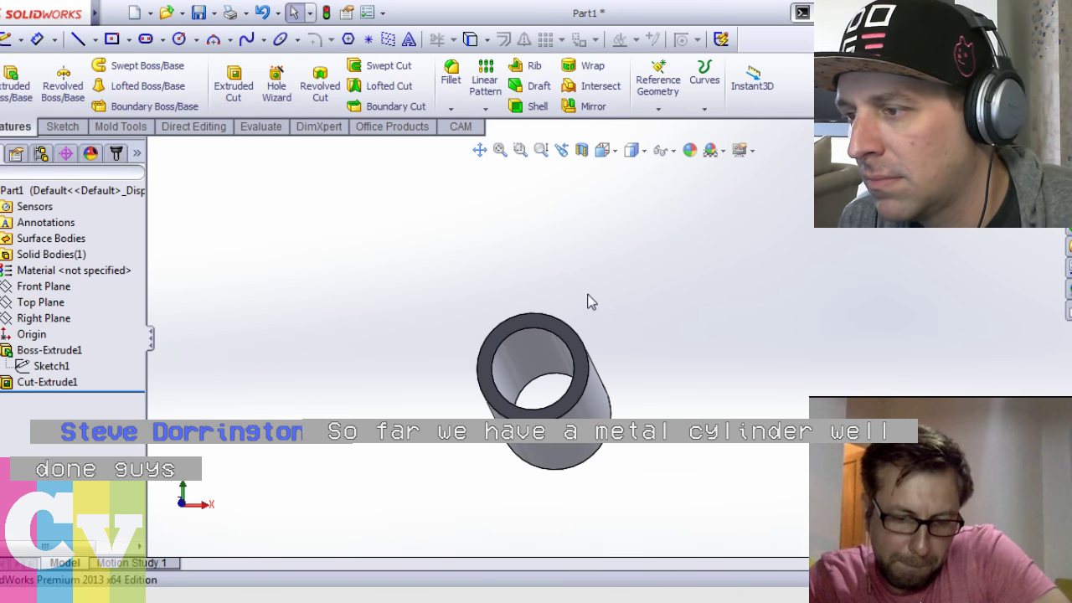
Edit the bore's extruded cut and set its blind depth to 18.50 mm
{"action": "left_click", "coordinate": [18, 369]}
{"action": "left_click", "coordinate": [34, 382]}
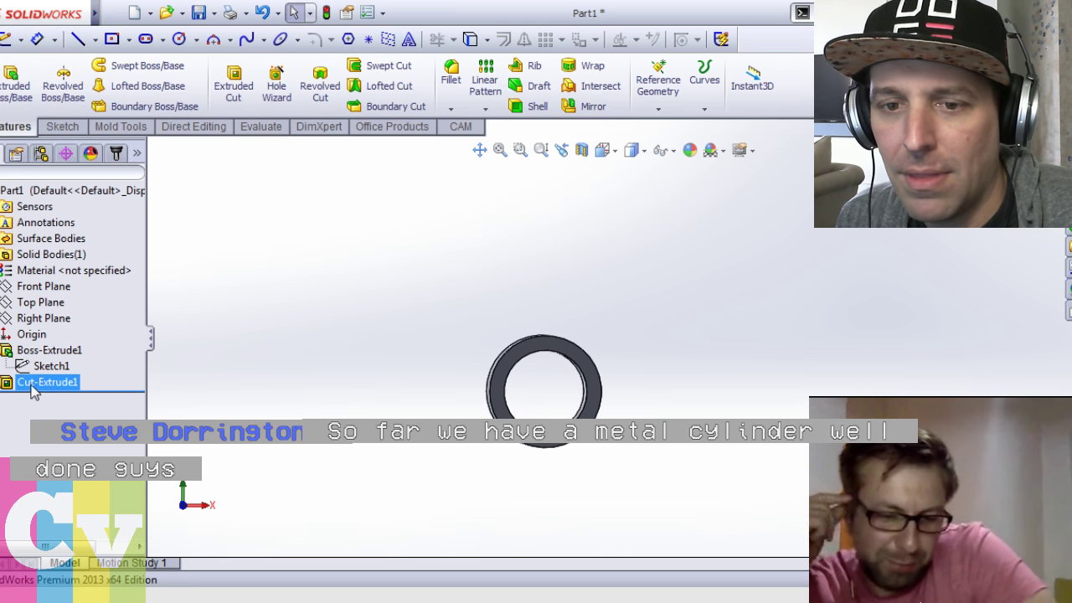
{"action": "left_click", "coordinate": [40, 366], "text": "ctrl"}
{"action": "left_click", "coordinate": [50, 337]}
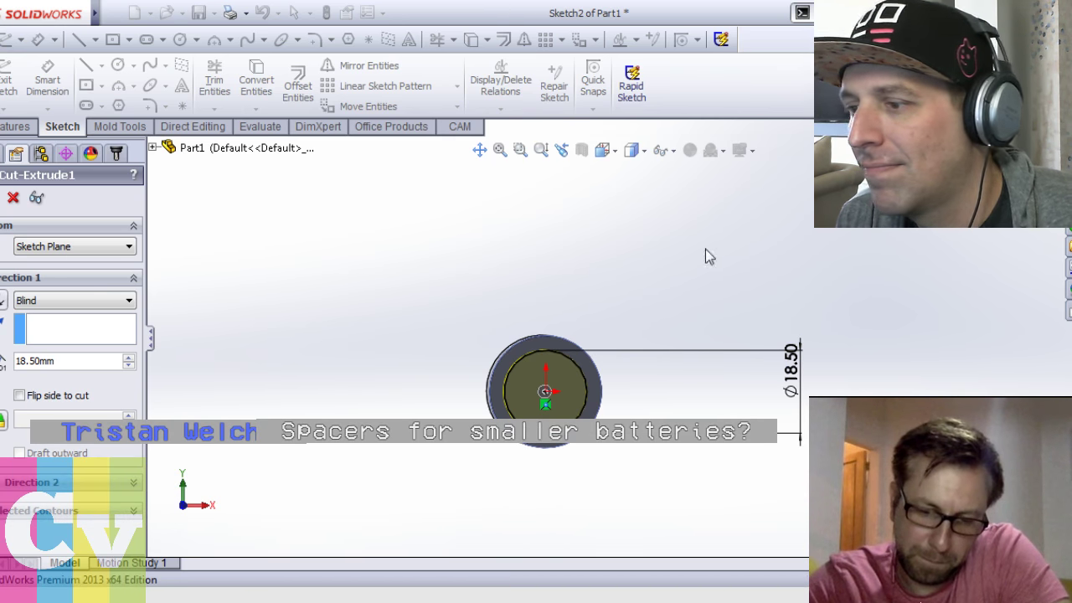
{"action": "key", "text": "Return"}
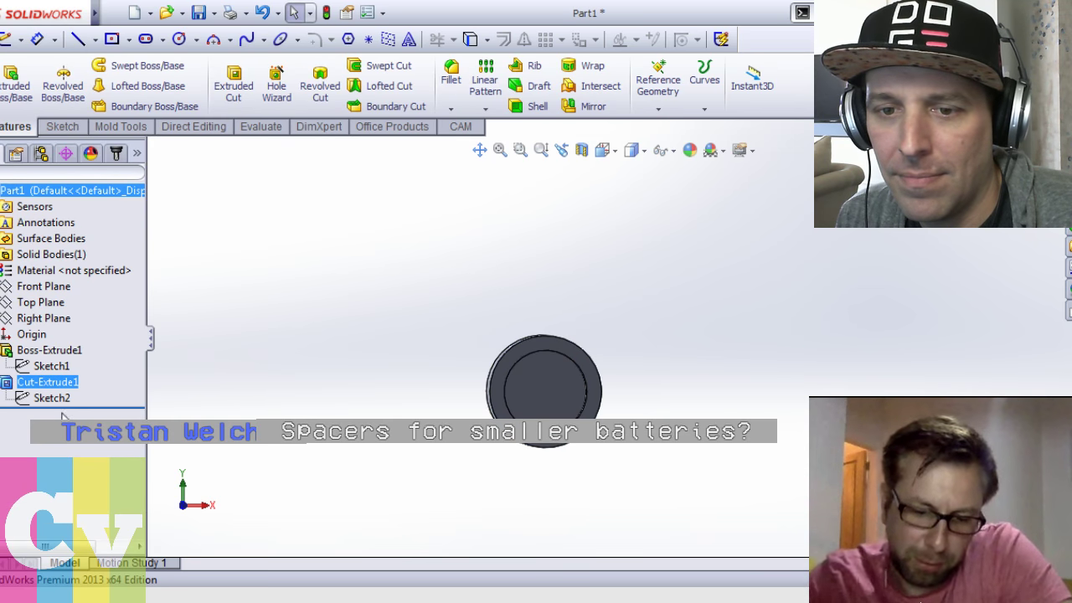
Set the diameter of the bore's sketch circle to 22 mm and close the dimension's properties
{"action": "left_click", "coordinate": [55, 398]}
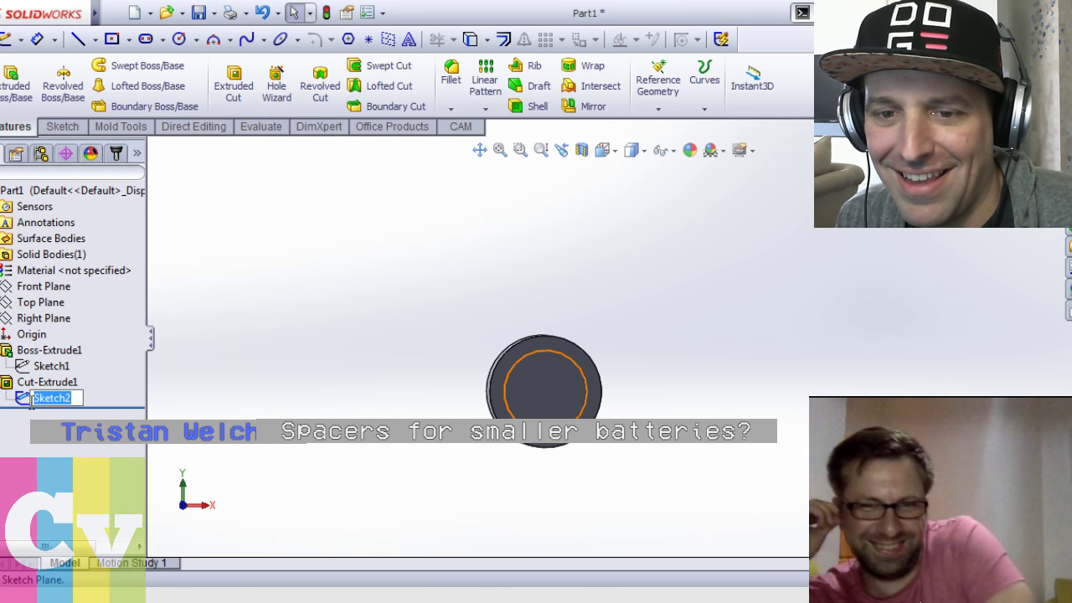
{"action": "left_click", "coordinate": [46, 398]}
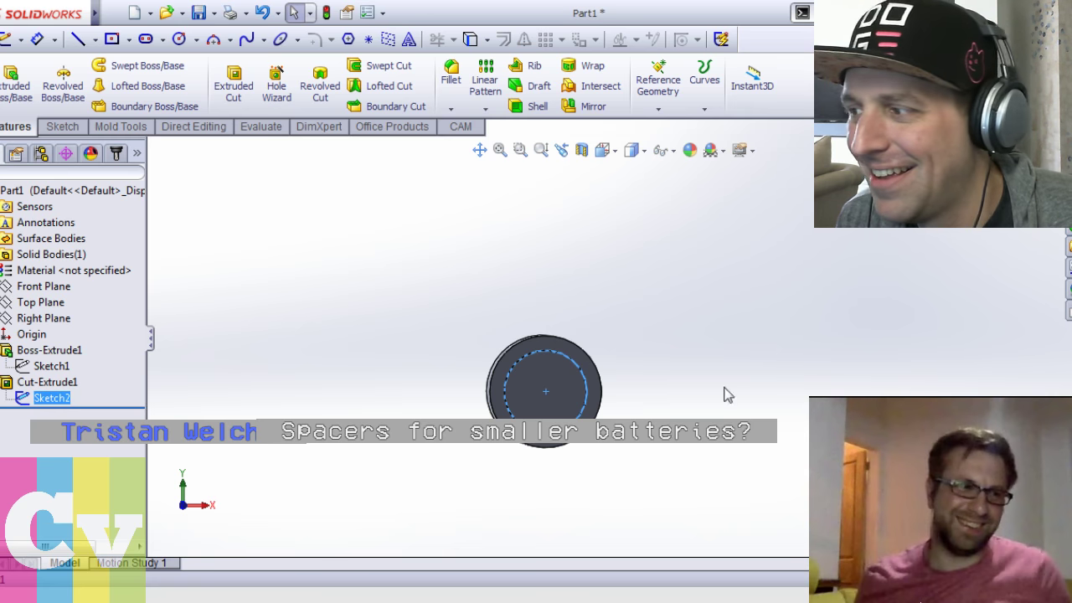
{"action": "double_click", "coordinate": [795, 361]}
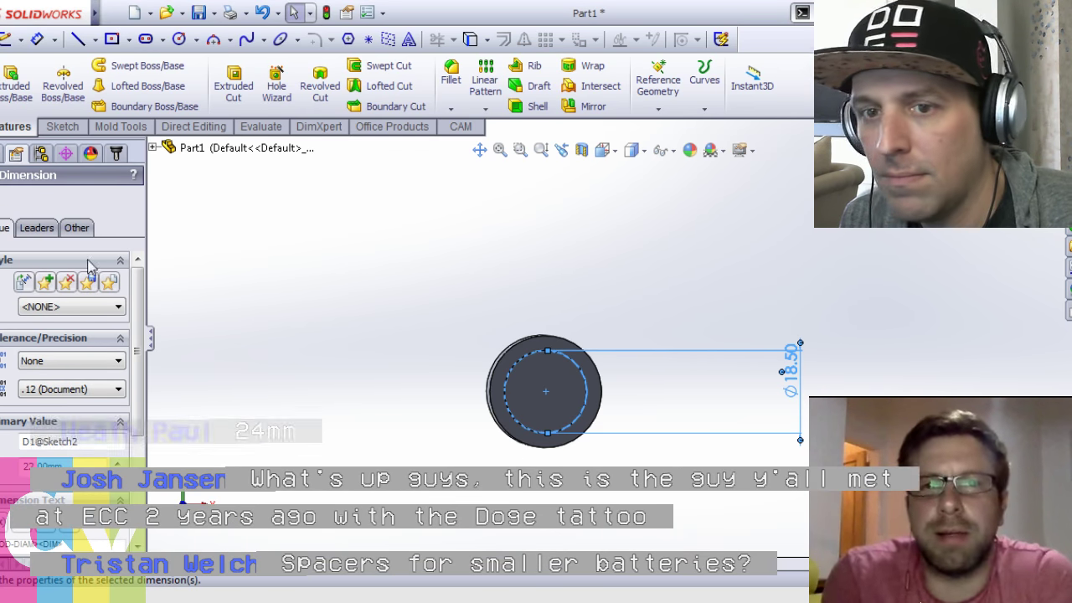
{"action": "type", "text": "22"}
{"action": "key", "text": "Return"}
{"action": "middle_click_drag", "start_coordinate": [883, 298], "coordinate": [859, 303]}
{"action": "key", "text": "Escape"}
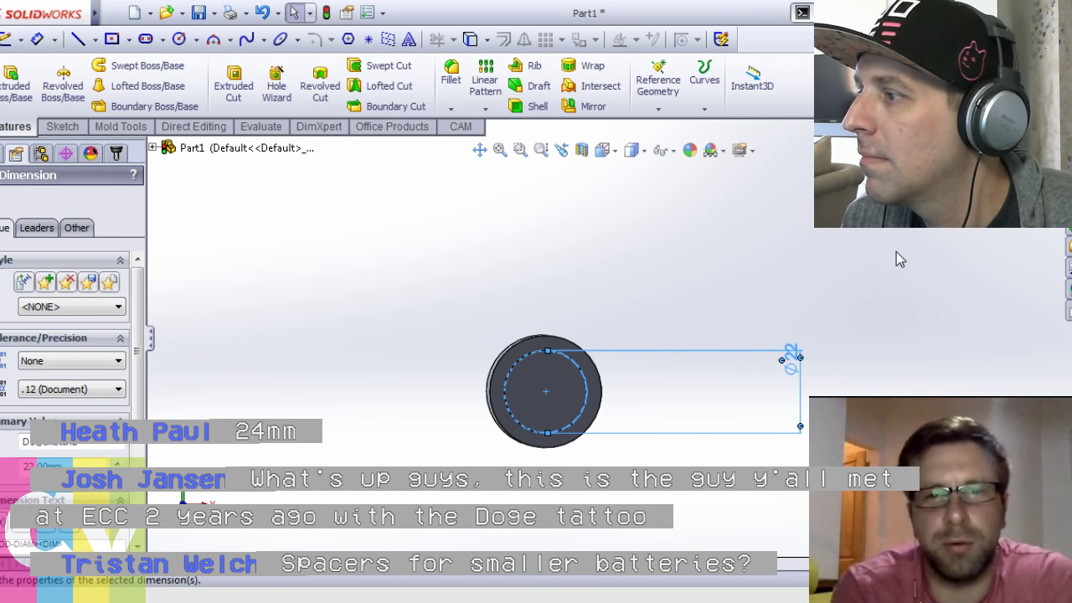
{"action": "scroll", "coordinate": [554, 442], "scroll_direction": "up", "scroll_amount": 2}
{"action": "middle_click_drag", "start_coordinate": [554, 441], "coordinate": [569, 456]}
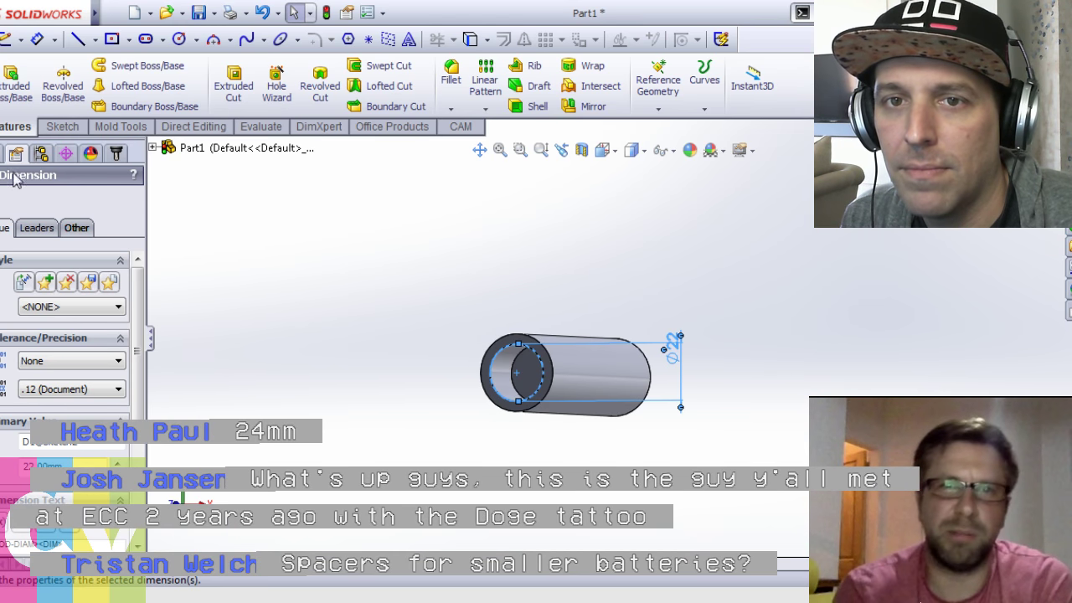
{"action": "left_click", "coordinate": [3, 198]}
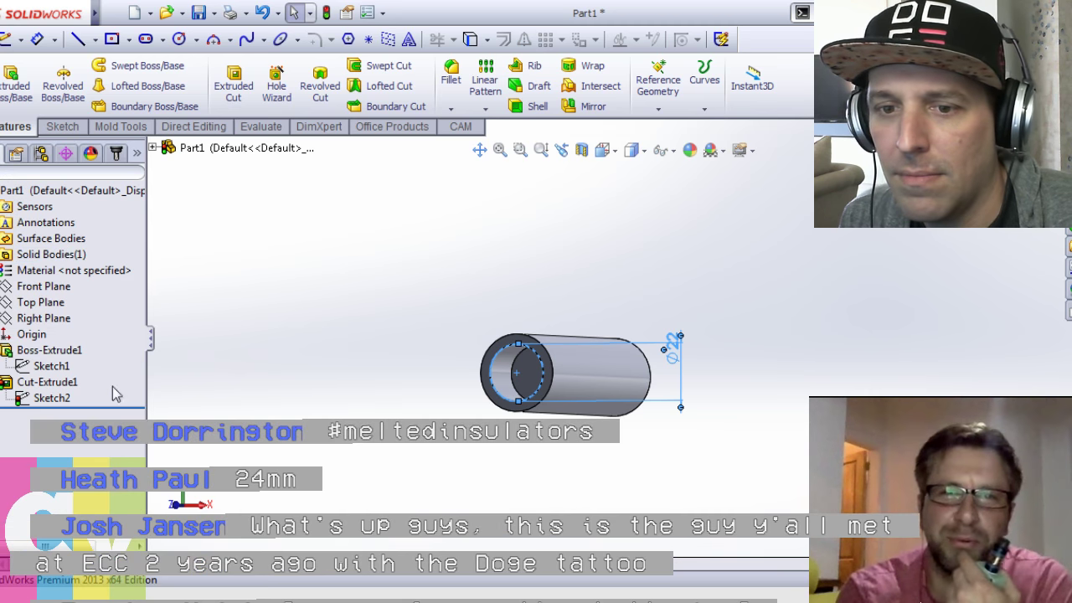
Delete the bore's extruded cut while keeping its circle sketch
{"action": "left_click", "coordinate": [52, 397]}
{"action": "key", "text": "ctrl+8"}
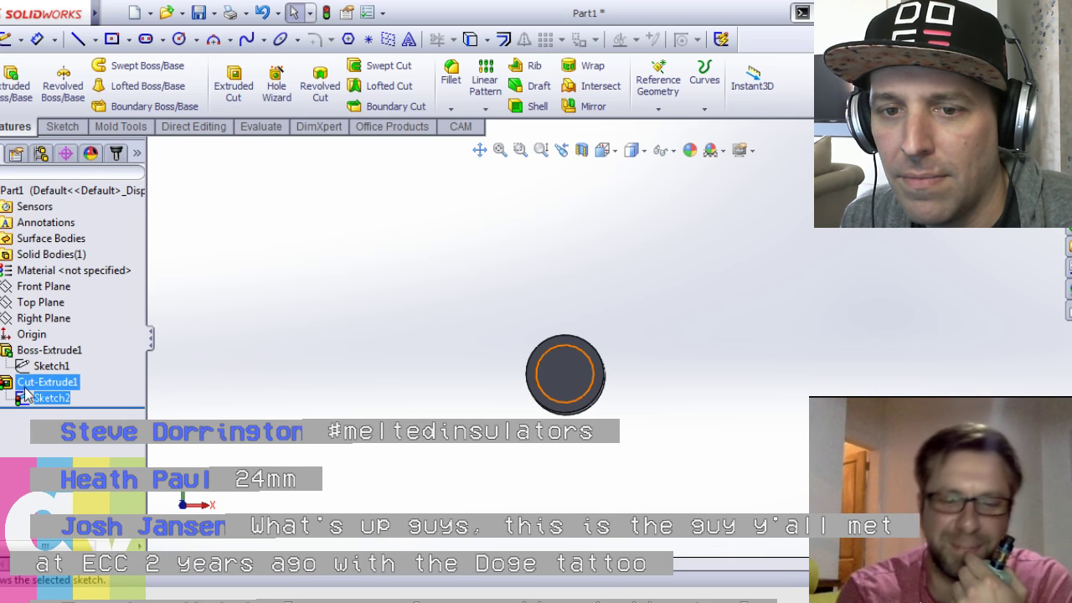
{"action": "left_click", "coordinate": [35, 367], "text": "ctrl"}
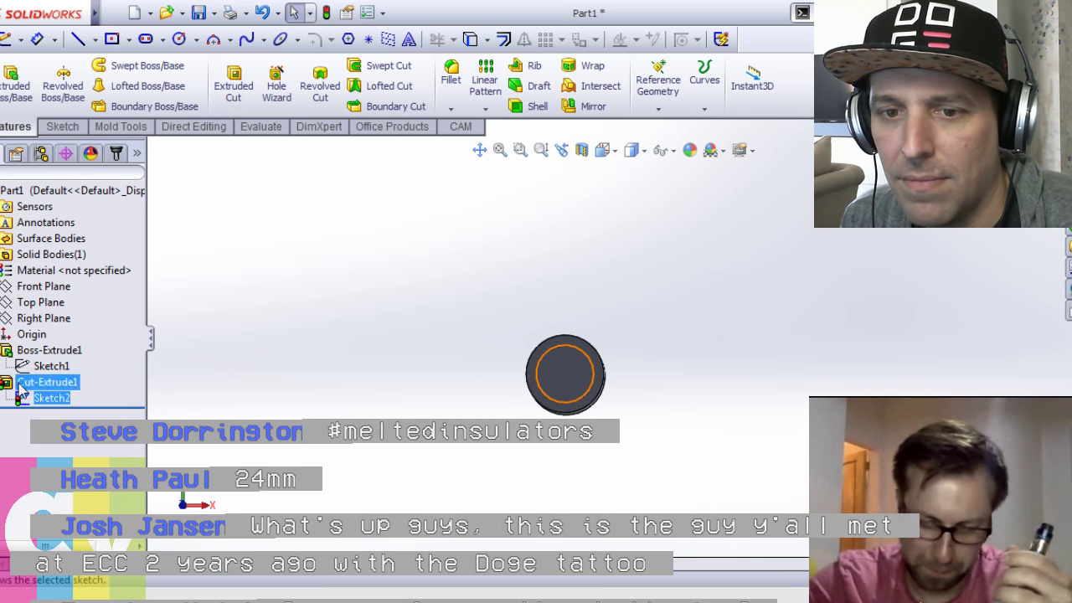
{"action": "left_click", "coordinate": [24, 383]}
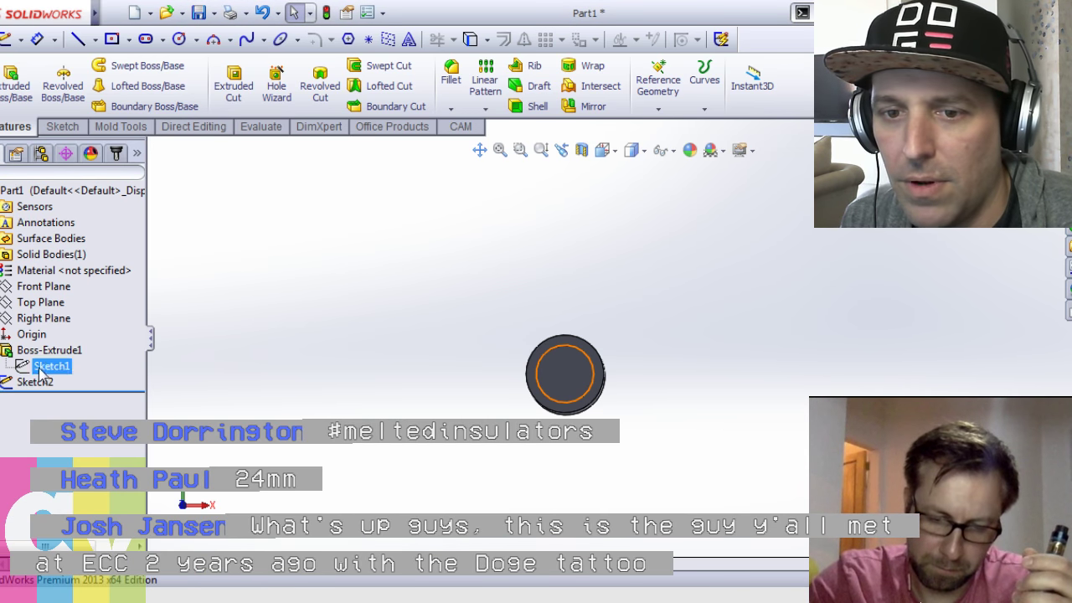
Cut-extrude the bore's circle sketch 85 mm deep into the cylinder as a blind cut
{"action": "left_click", "coordinate": [24, 386]}
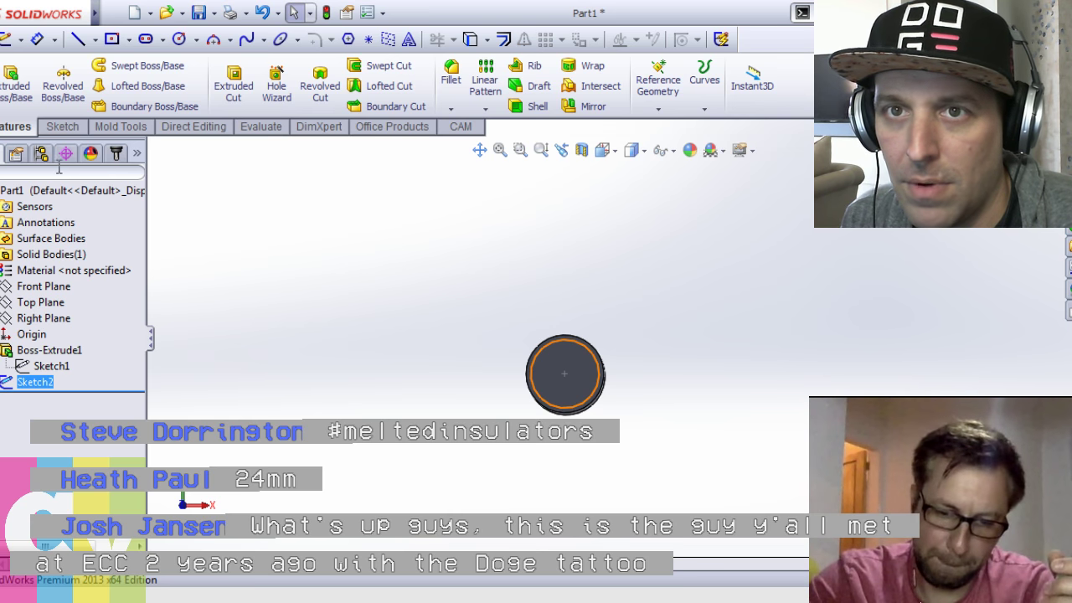
{"action": "left_click", "coordinate": [233, 84]}
{"action": "left_click", "coordinate": [2, 201]}
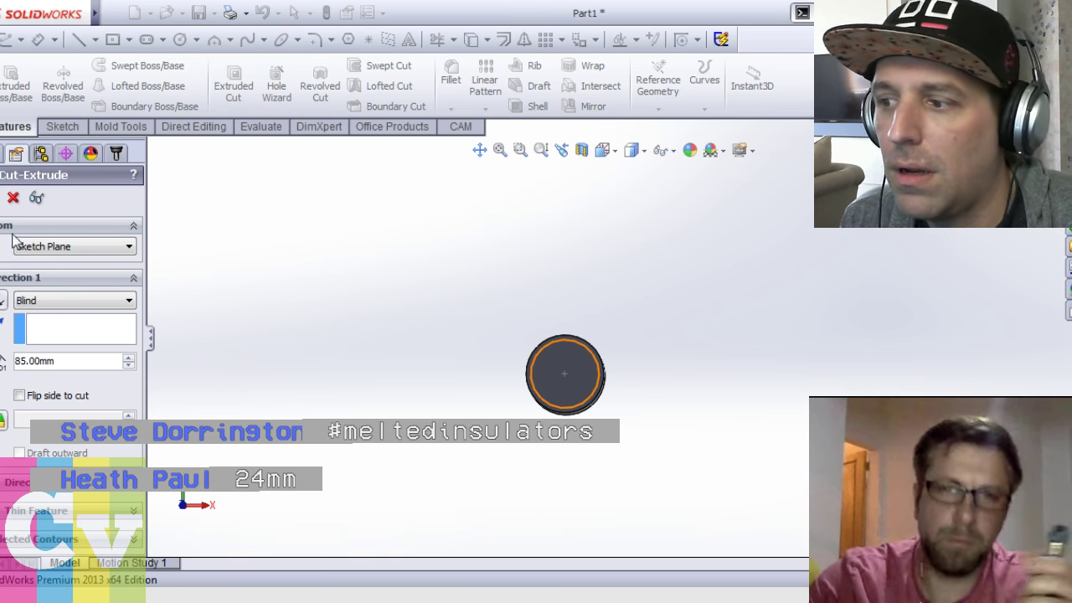
{"action": "key", "text": "Escape"}
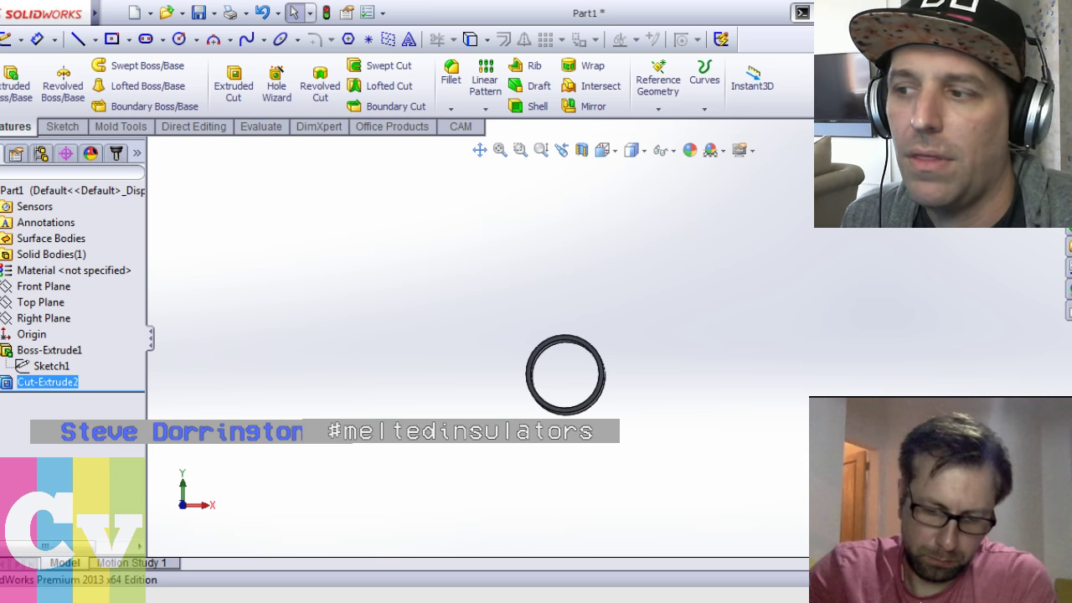
{"action": "middle_click_drag", "start_coordinate": [544, 431], "coordinate": [615, 460]}
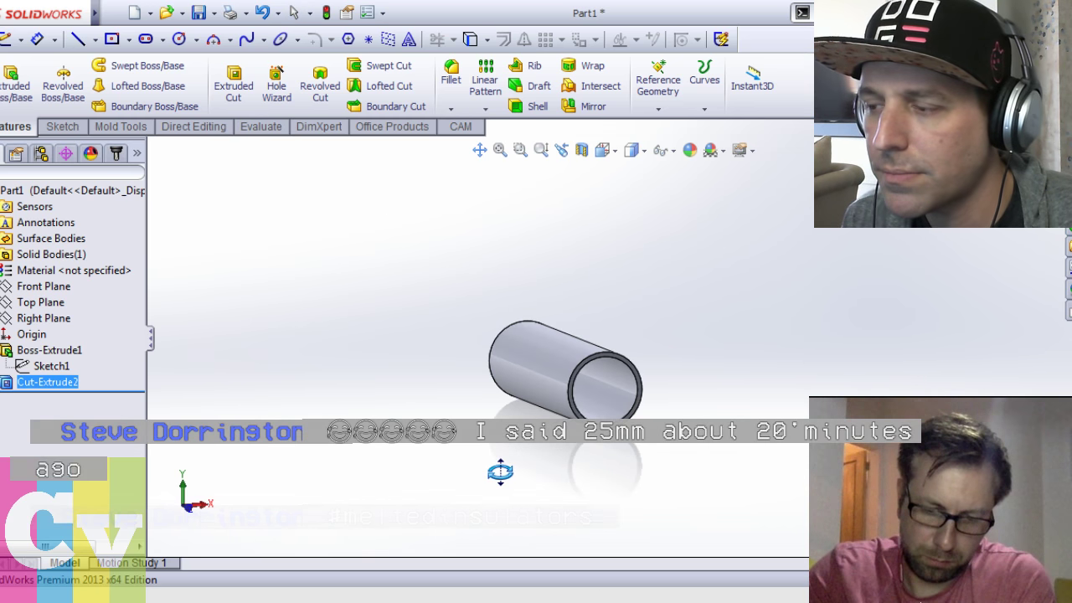
Edit the tube's base extrusion and set its blind depth to 90 mm
{"action": "left_click", "coordinate": [5, 352], "text": "ctrl"}
{"action": "left_click", "coordinate": [4, 353]}
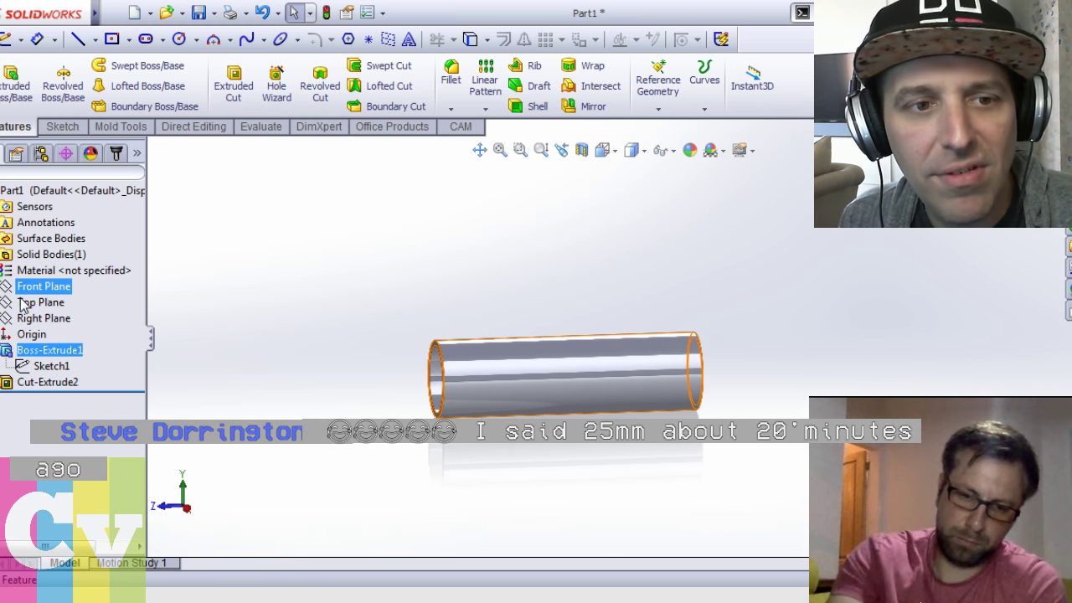
{"action": "left_click", "coordinate": [21, 298]}
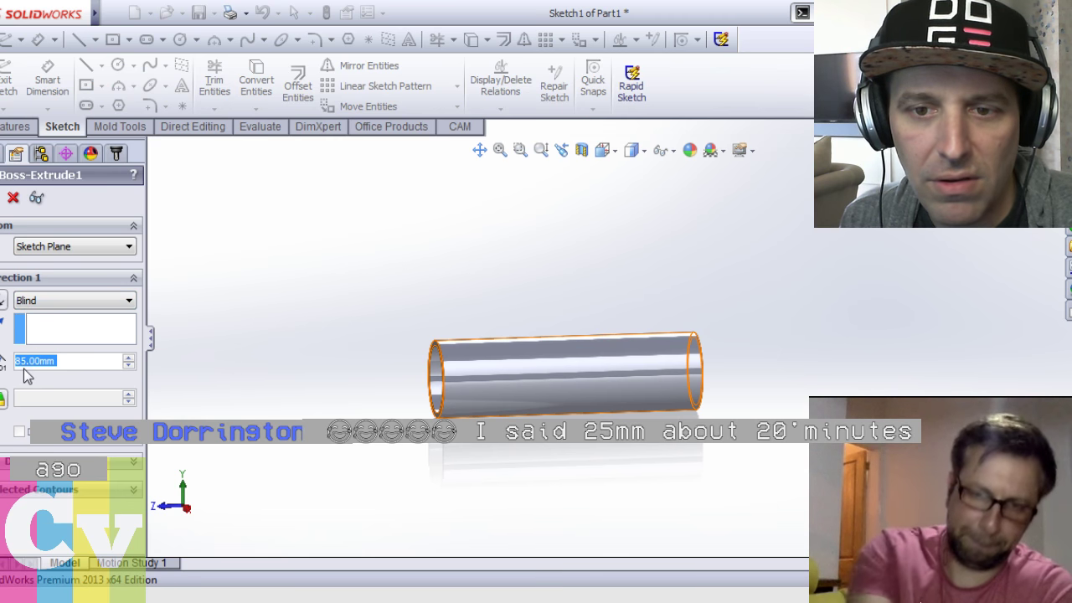
{"action": "left_click", "coordinate": [24, 361]}
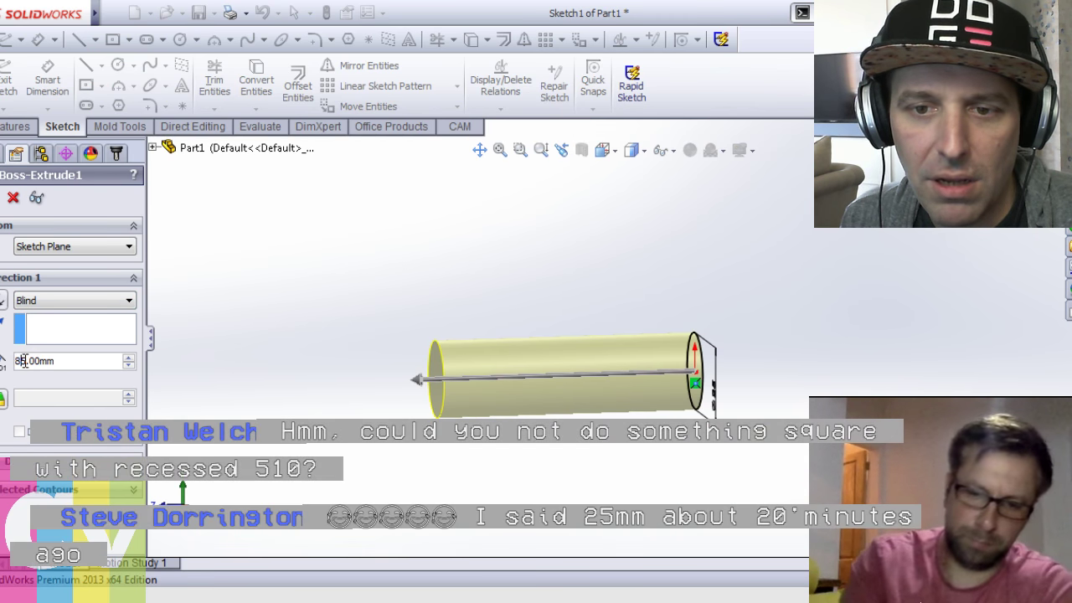
{"action": "type", "text": "90"}
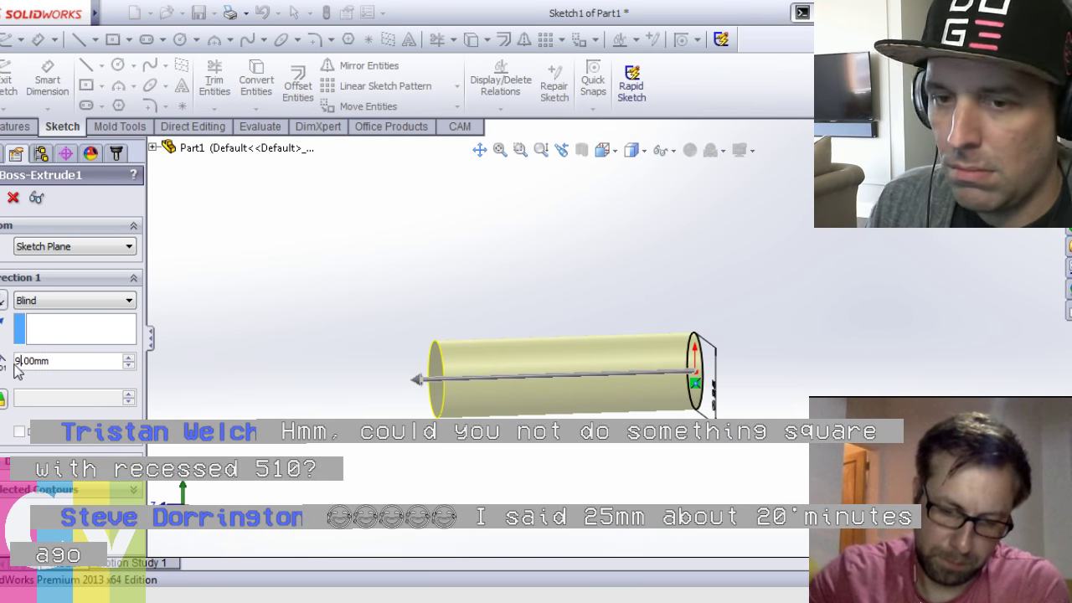
{"action": "key", "text": "Return"}
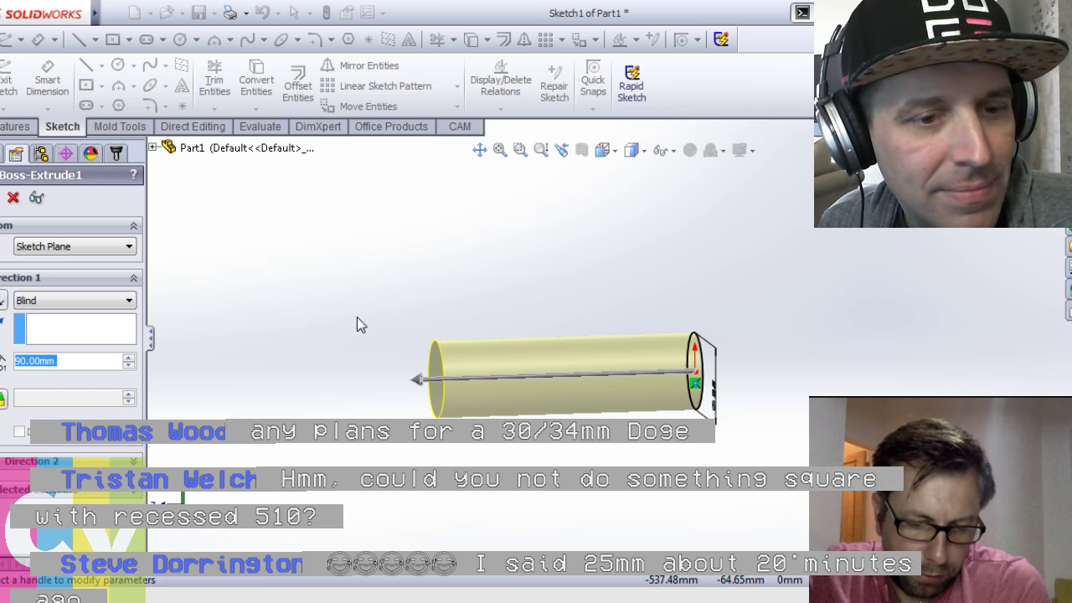
{"action": "type", "text": "95"}
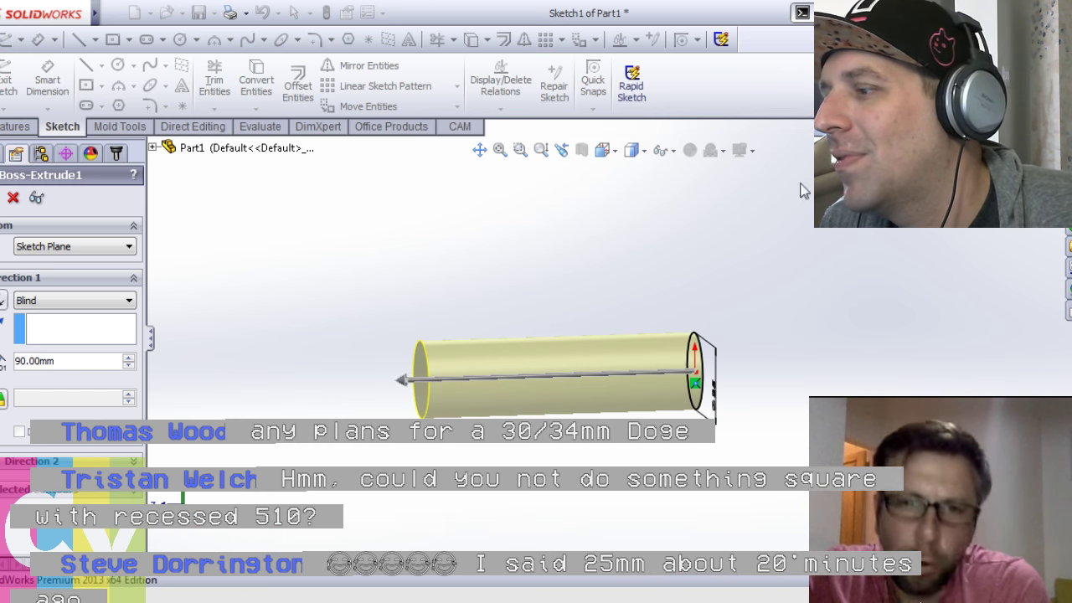
{"action": "key", "text": "Return"}
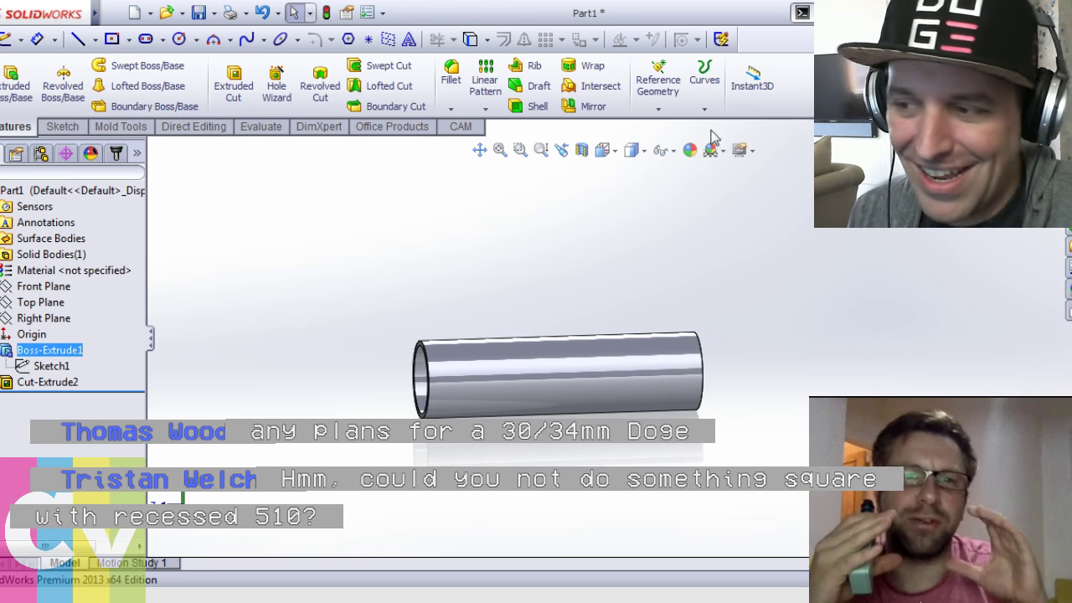
Examine the open end and interior of the lengthened tube
{"action": "middle_click_drag", "start_coordinate": [609, 211], "coordinate": [528, 262]}
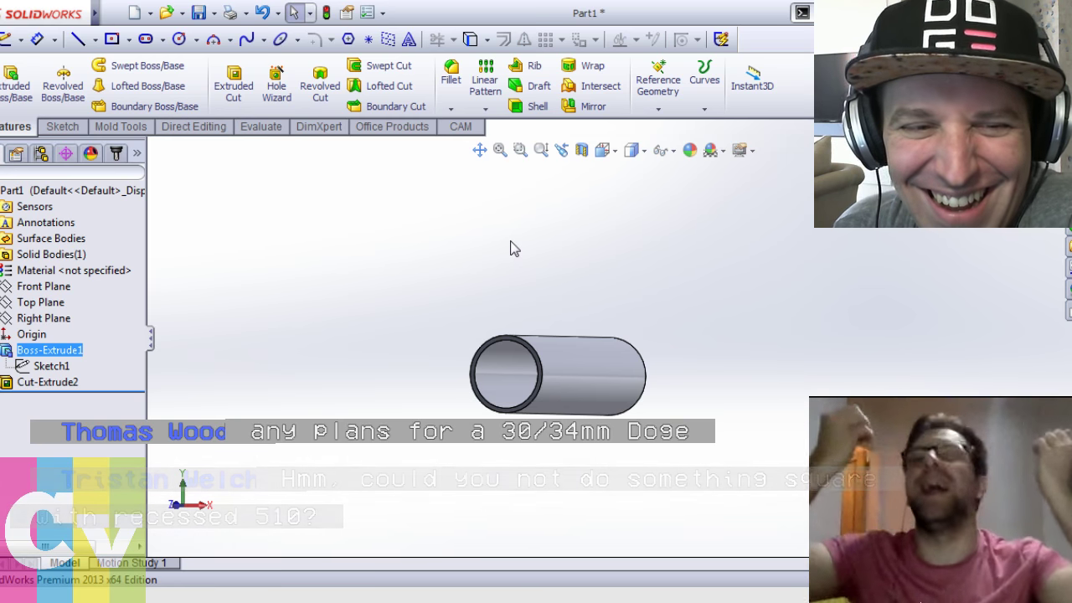
{"action": "middle_click_drag", "start_coordinate": [546, 254], "coordinate": [536, 244]}
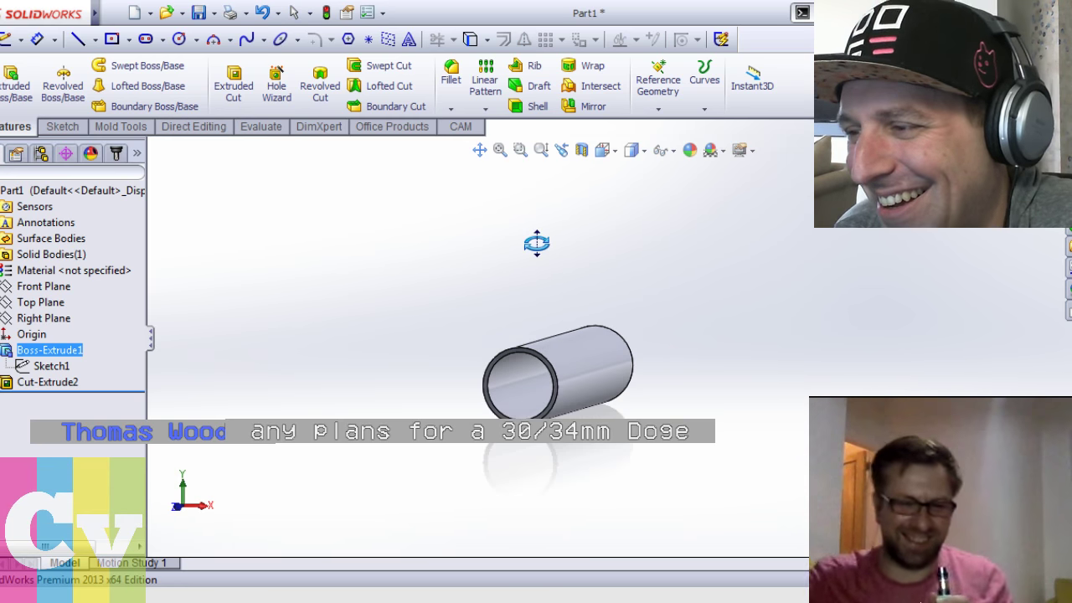
{"action": "key", "text": "Escape"}
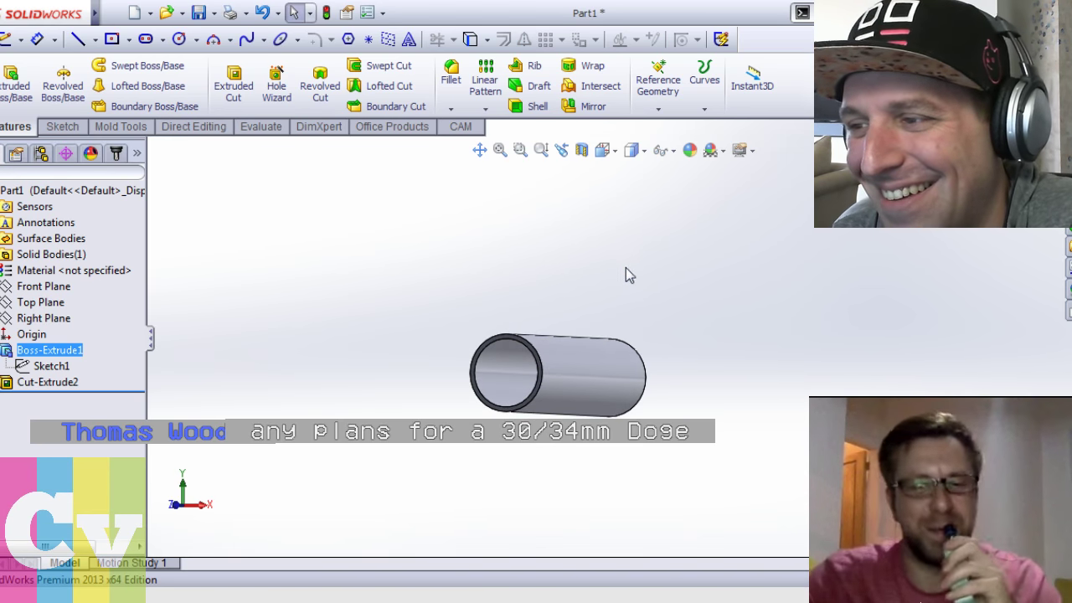
{"action": "scroll", "coordinate": [485, 307], "scroll_direction": "down", "scroll_amount": 5}
{"action": "middle_click_drag", "start_coordinate": [484, 307], "coordinate": [493, 327]}
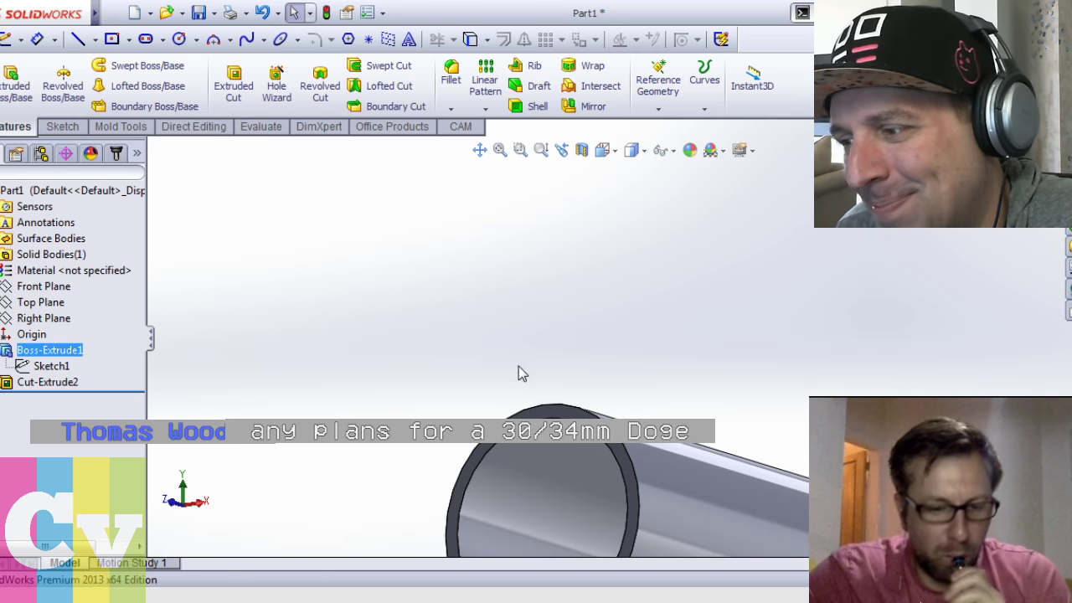
{"action": "scroll", "coordinate": [543, 369], "scroll_direction": "up", "scroll_amount": 3}
{"action": "middle_click_drag", "start_coordinate": [543, 369], "coordinate": [494, 387]}
Edit the bore's extruded cut and set its blind depth to 97 mm
{"action": "left_click", "coordinate": [21, 385]}
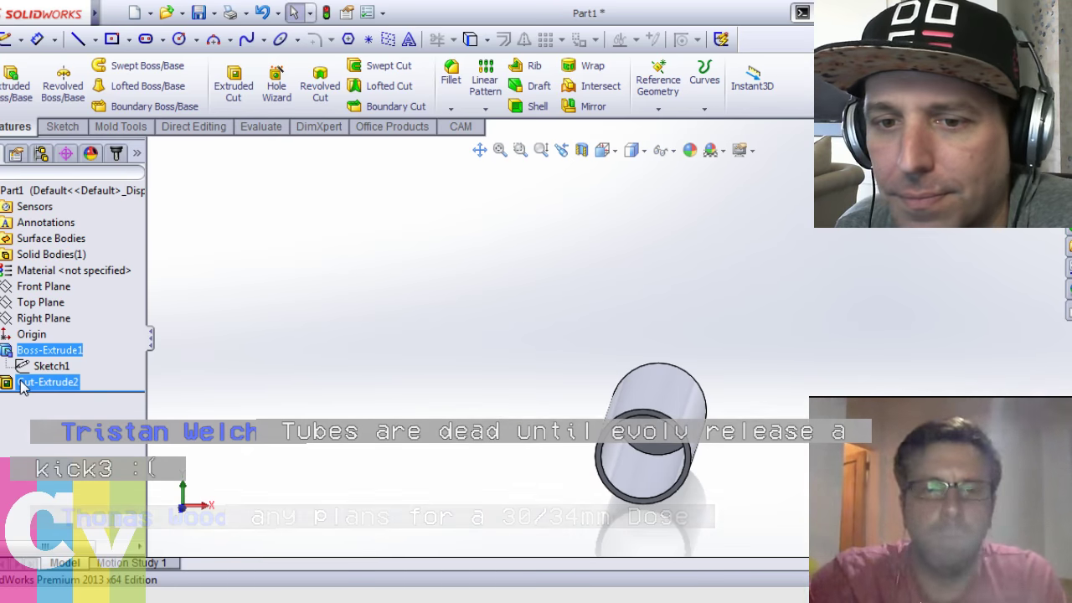
{"action": "left_click", "coordinate": [24, 321]}
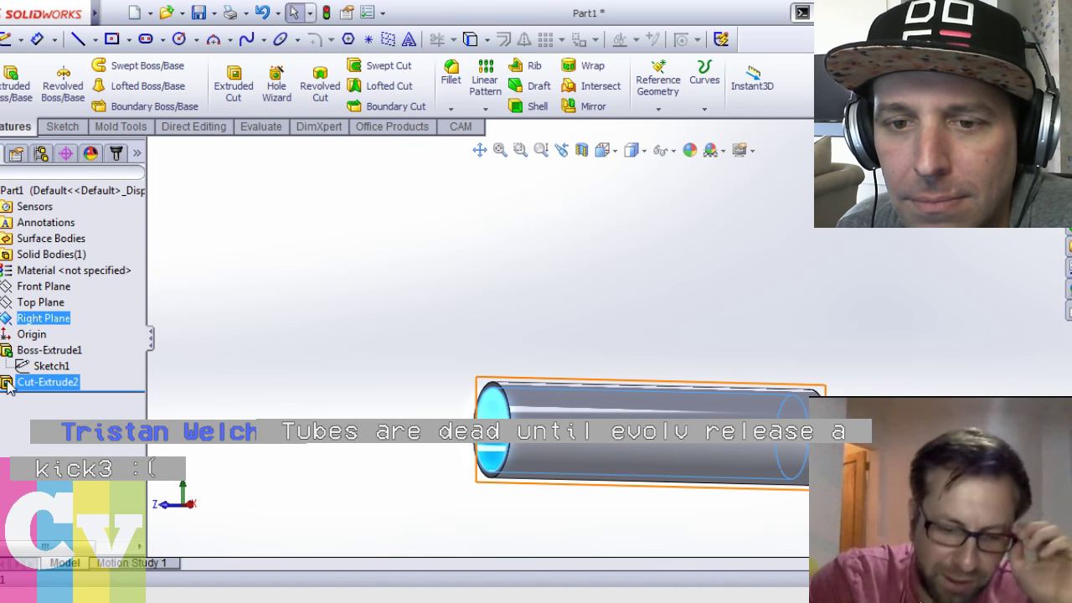
{"action": "left_click", "coordinate": [7, 382]}
{"action": "left_click", "coordinate": [22, 328]}
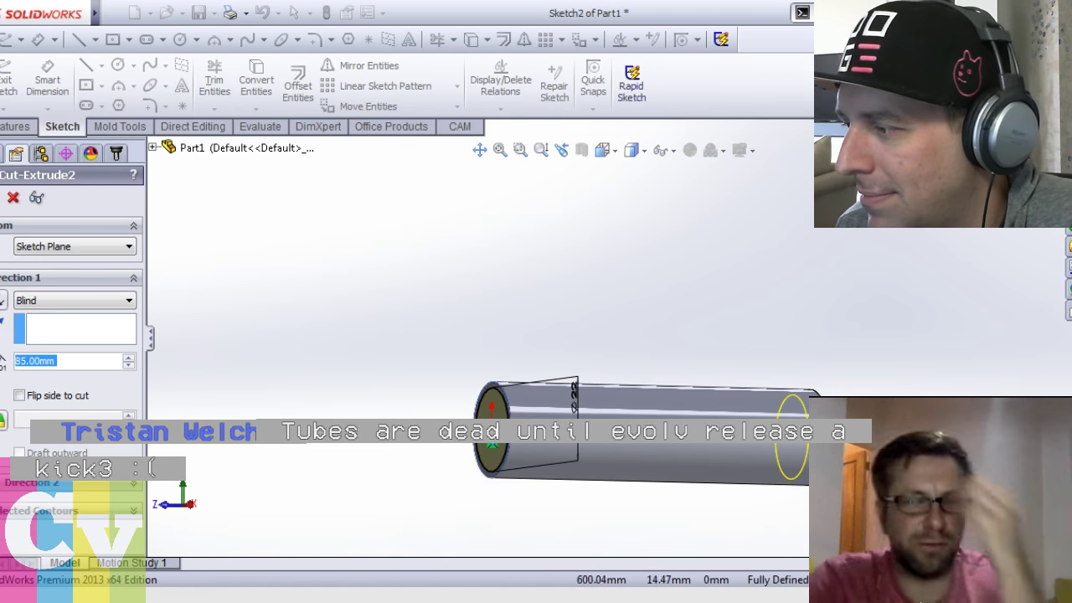
{"action": "left_click", "coordinate": [793, 435]}
{"action": "left_click", "coordinate": [811, 494]}
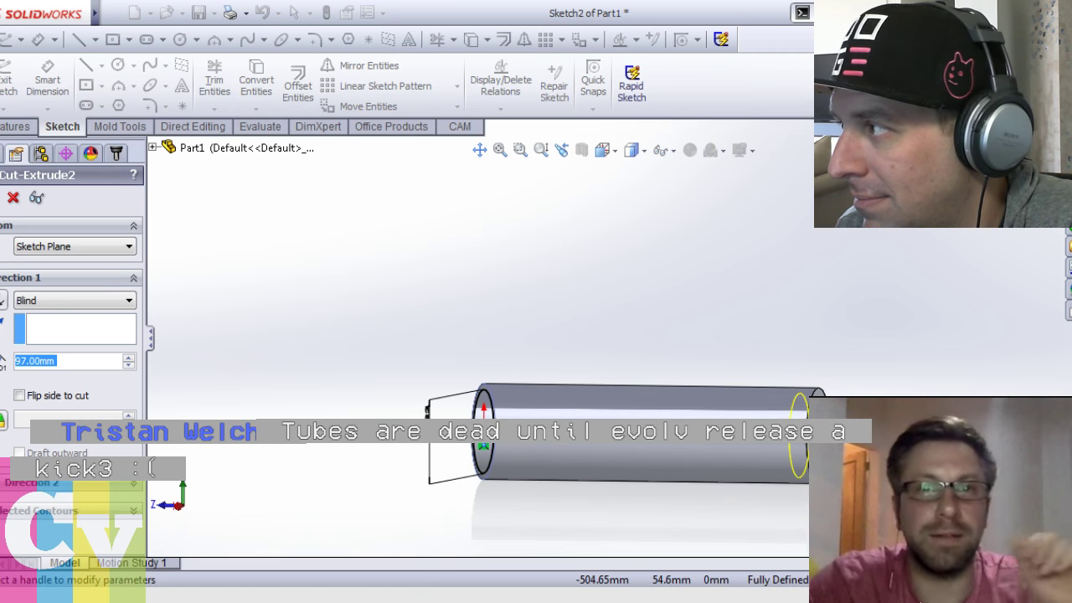
{"action": "key", "text": "Return"}
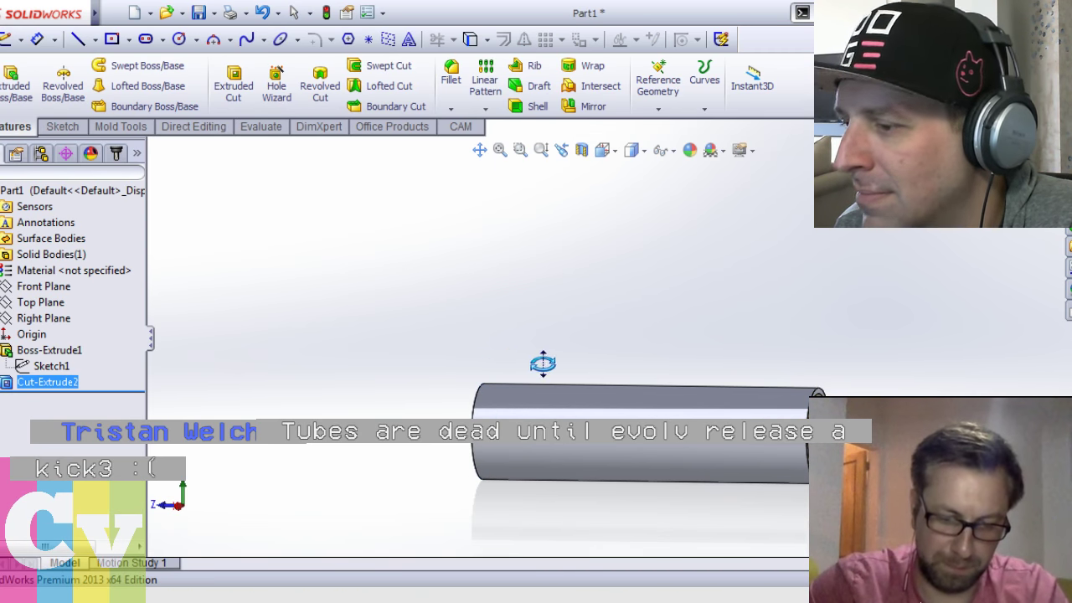
{"action": "key", "text": "Escape"}
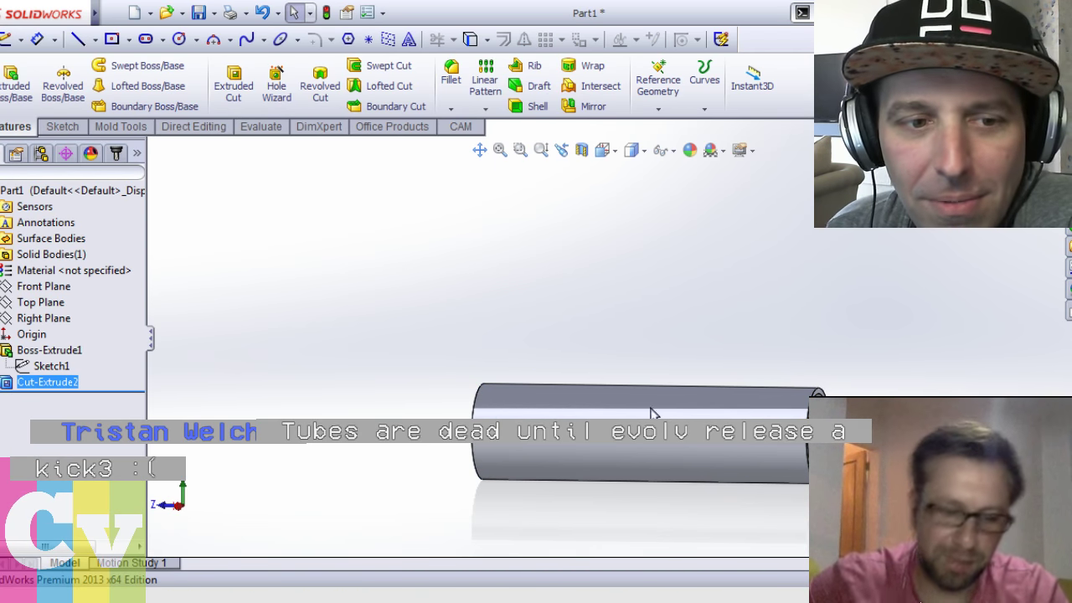
Sketch on the tube's ring-shaped end face, converting the bore's circular edge into a sketch circle, and close the sketch
{"action": "key", "text": "ctrl+1"}
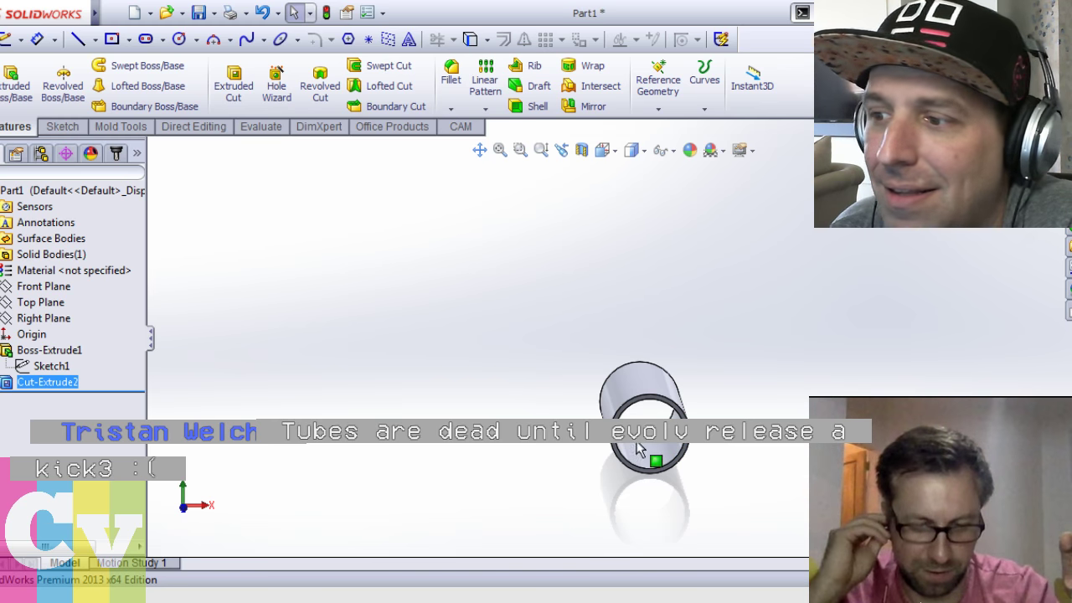
{"action": "scroll", "coordinate": [637, 445], "scroll_direction": "down", "scroll_amount": 4}
{"action": "middle_click_drag", "start_coordinate": [637, 446], "coordinate": [543, 352]}
{"action": "left_click", "coordinate": [541, 338]}
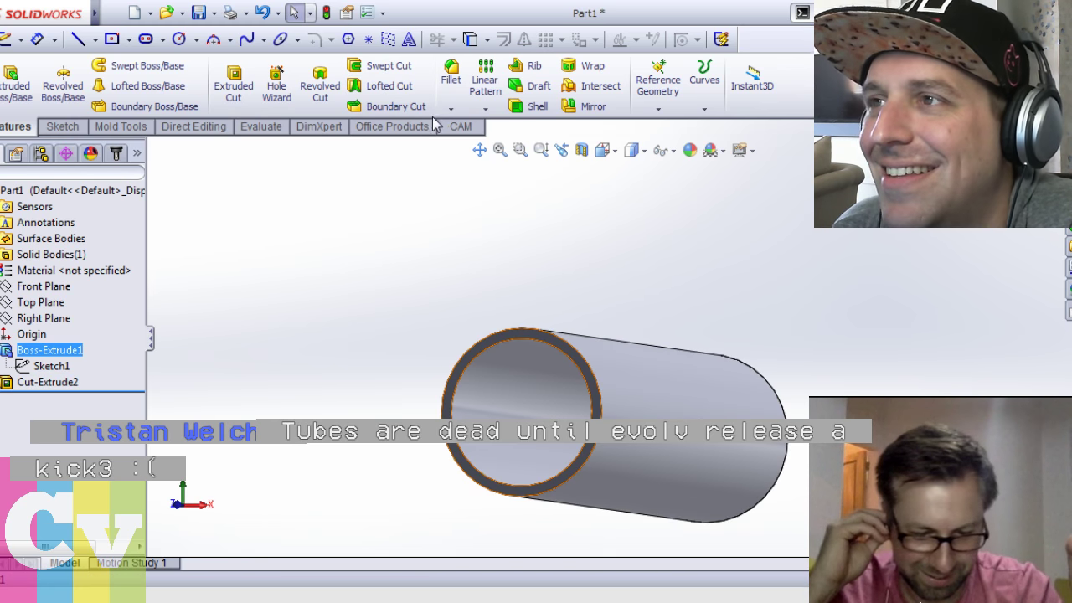
{"action": "left_click", "coordinate": [64, 128]}
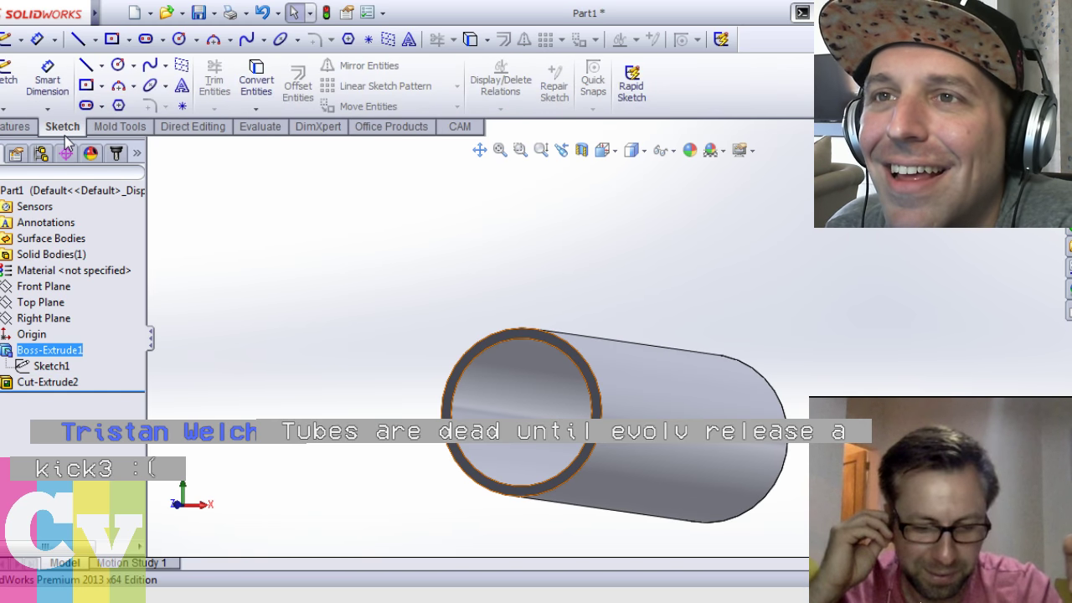
{"action": "left_click", "coordinate": [522, 334]}
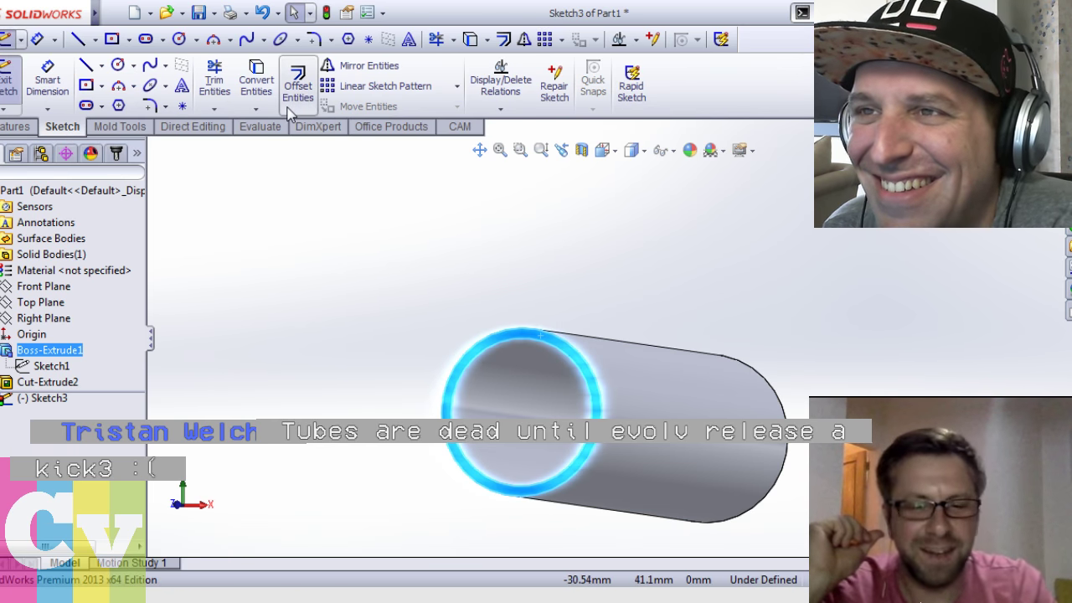
{"action": "left_click", "coordinate": [513, 339]}
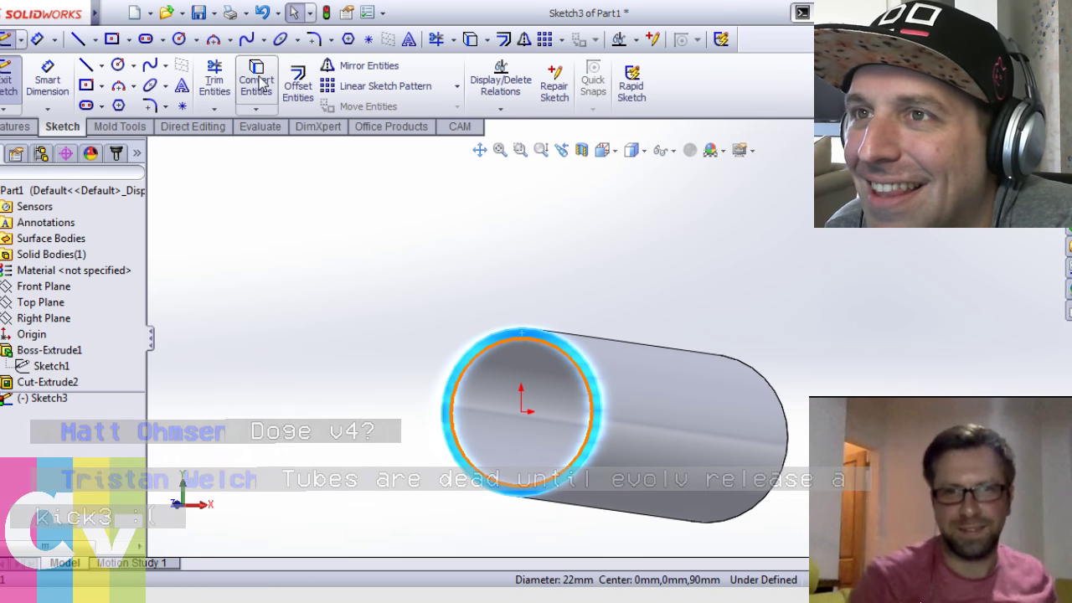
{"action": "left_click", "coordinate": [261, 94]}
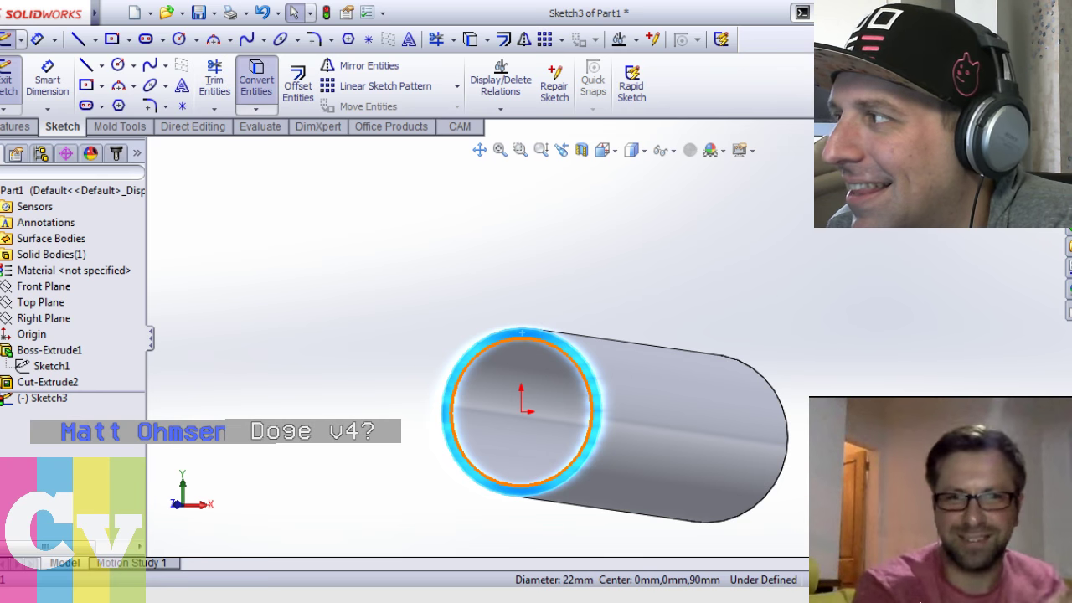
{"action": "left_click", "coordinate": [256, 80]}
{"action": "left_click", "coordinate": [1039, 167]}
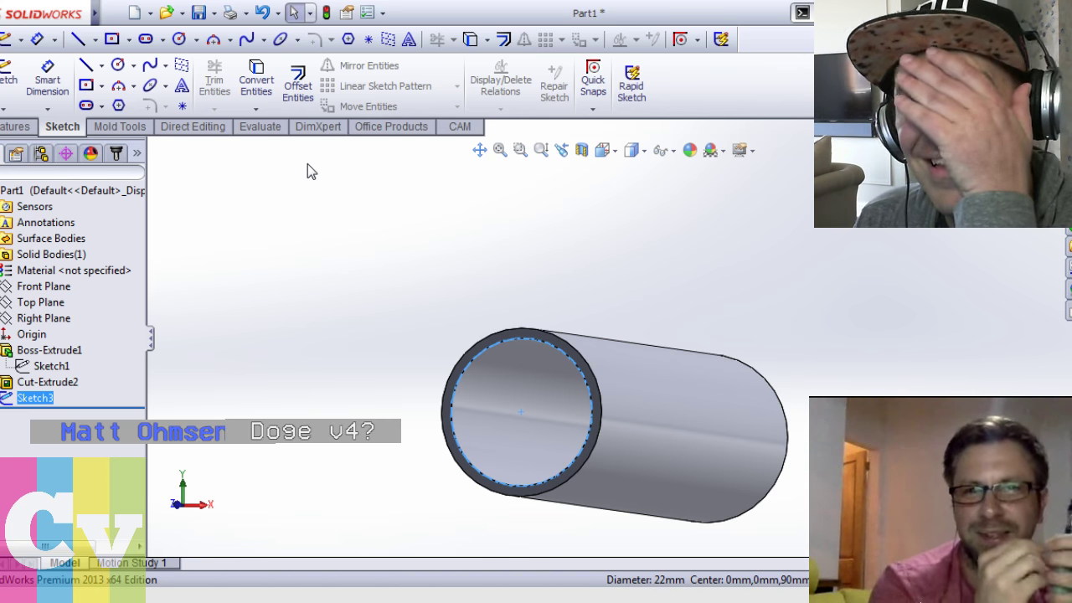
Start a helix from the bore circle sketch on the tube's end face, reversed in direction, with a constant pitch of 0.50 mm
{"action": "left_click", "coordinate": [14, 130]}
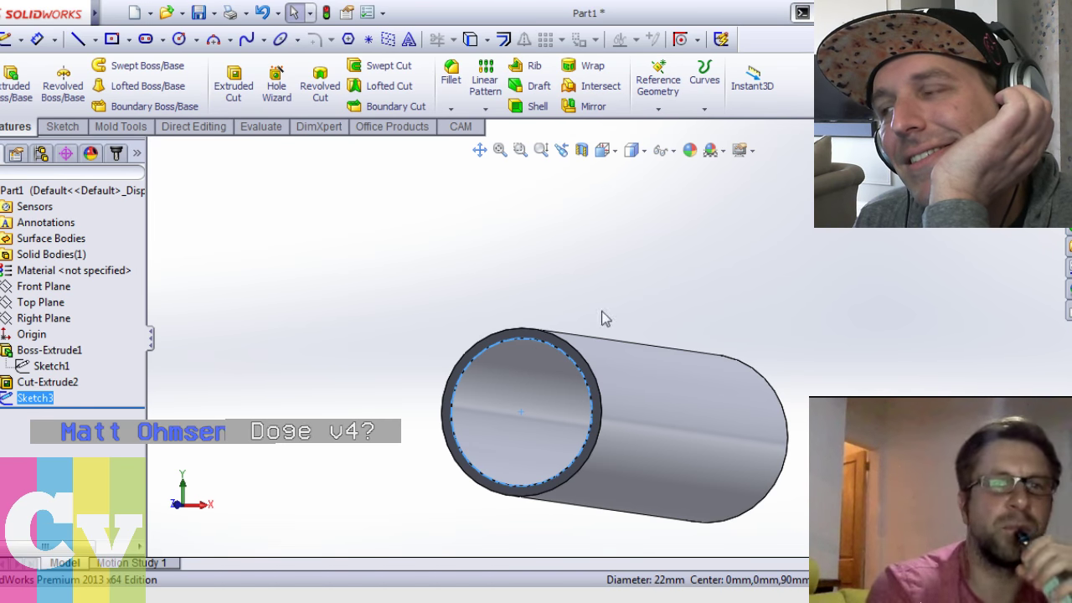
{"action": "left_click", "coordinate": [705, 81]}
{"action": "left_click", "coordinate": [742, 223]}
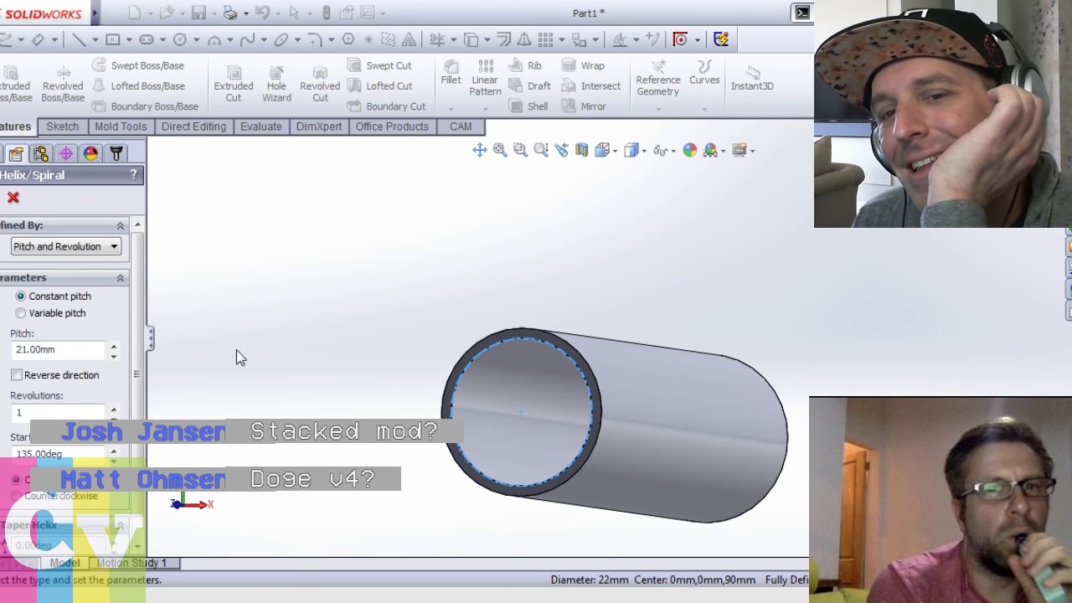
{"action": "left_click", "coordinate": [17, 375]}
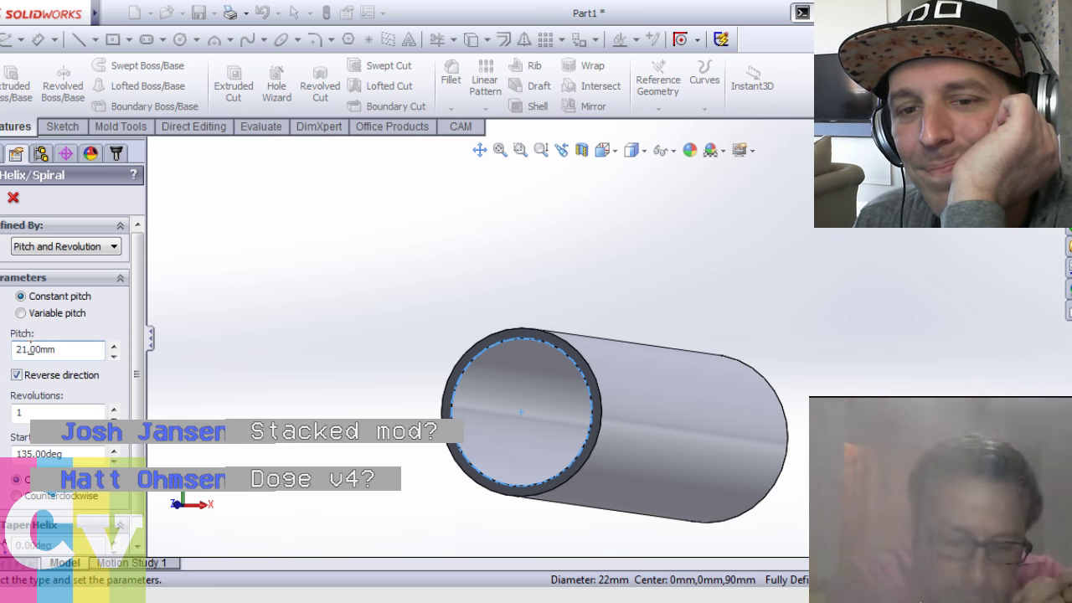
{"action": "left_click_drag", "start_coordinate": [32, 350], "coordinate": [15, 357]}
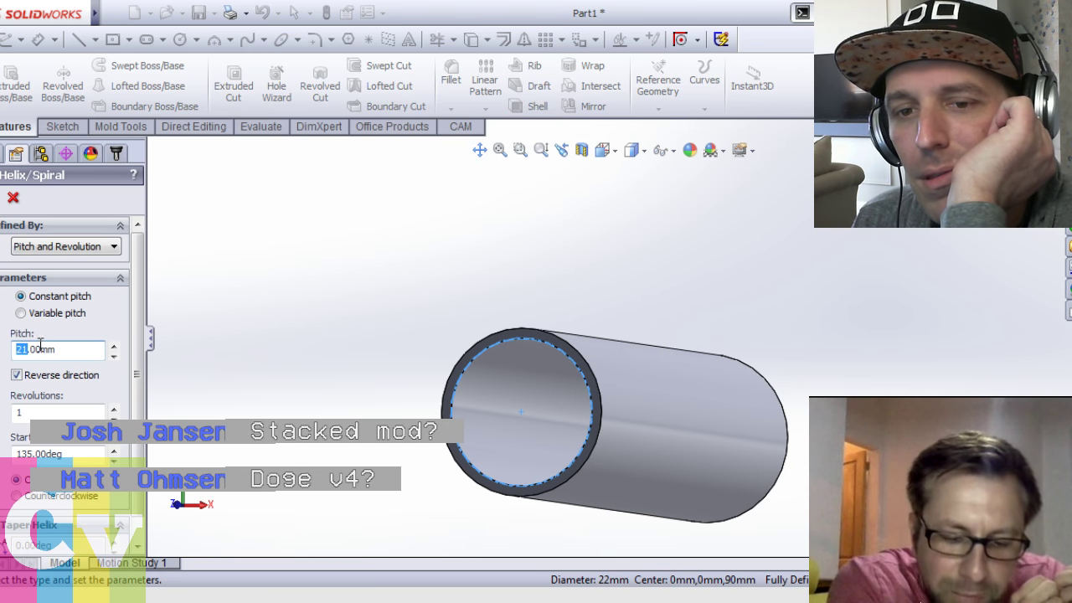
{"action": "key", "text": "BackSpace"}
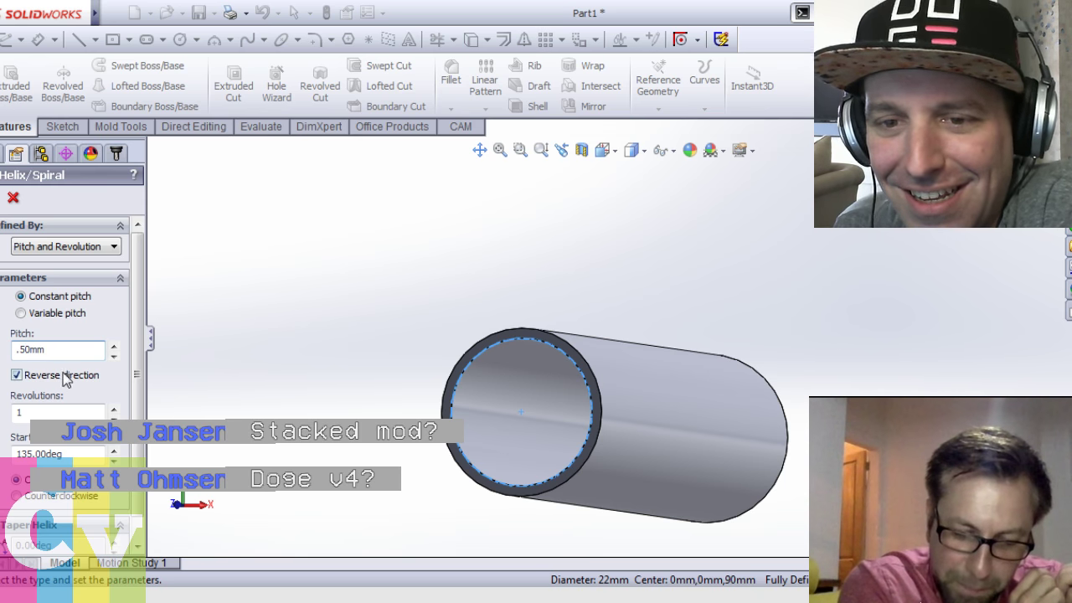
Set the helix to 4.75 revolutions and its constant pitch to 0.75 mm
{"action": "left_click", "coordinate": [113, 409]}
{"action": "left_click", "coordinate": [113, 408]}
{"action": "left_click", "coordinate": [113, 408]}
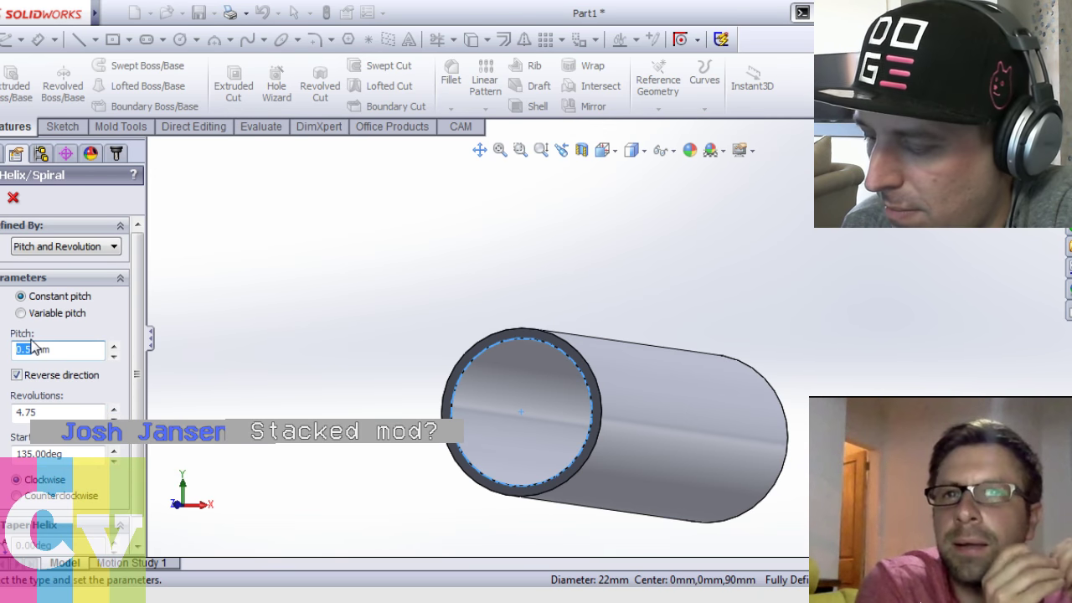
{"action": "middle_click_drag", "start_coordinate": [353, 443], "coordinate": [340, 393]}
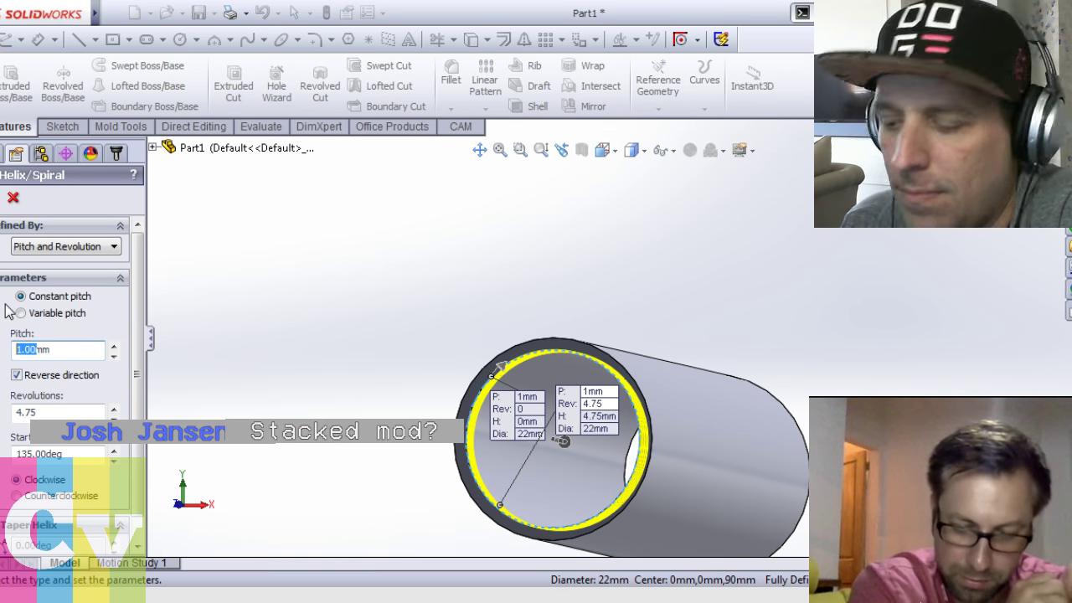
{"action": "type", "text": "."}
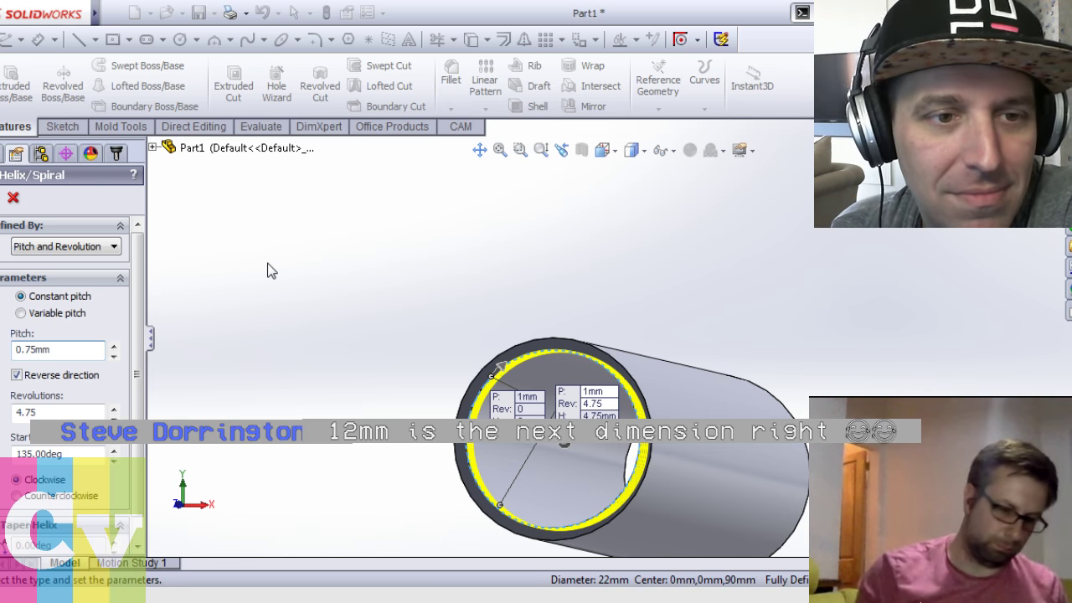
Set the helix to 6.5 revolutions with a 90-degree start angle and create it
{"action": "middle_click_drag", "start_coordinate": [364, 235], "coordinate": [319, 256]}
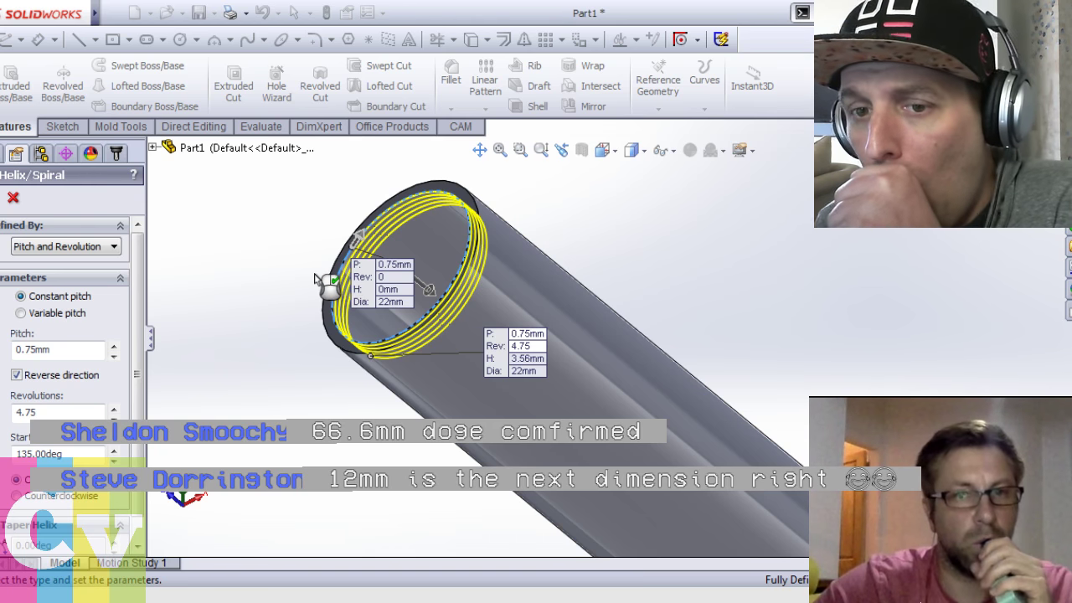
{"action": "left_click", "coordinate": [113, 408]}
{"action": "left_click", "coordinate": [114, 408]}
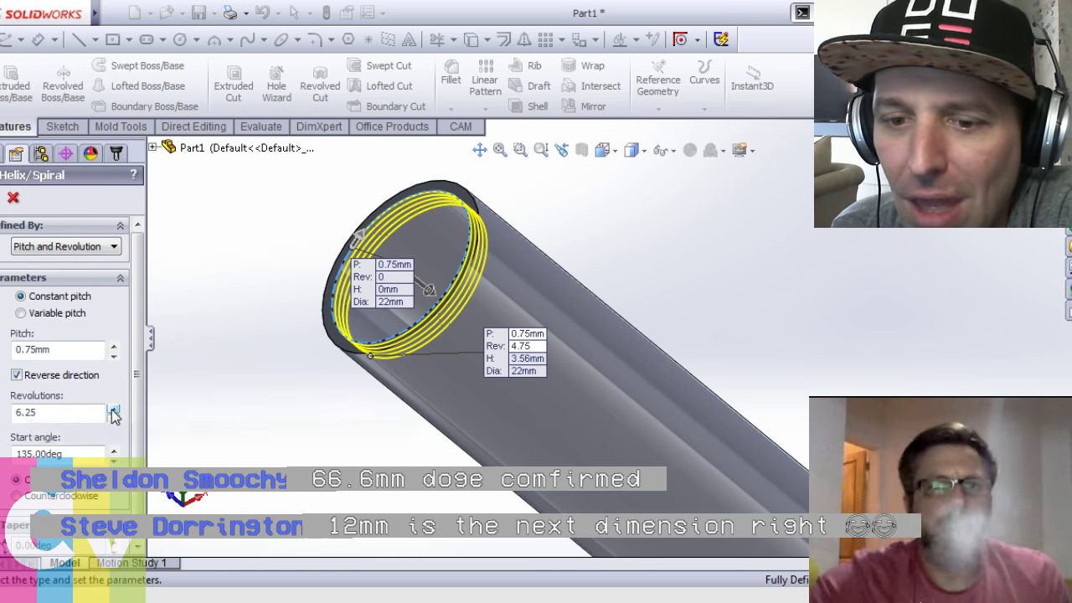
{"action": "left_click", "coordinate": [114, 409]}
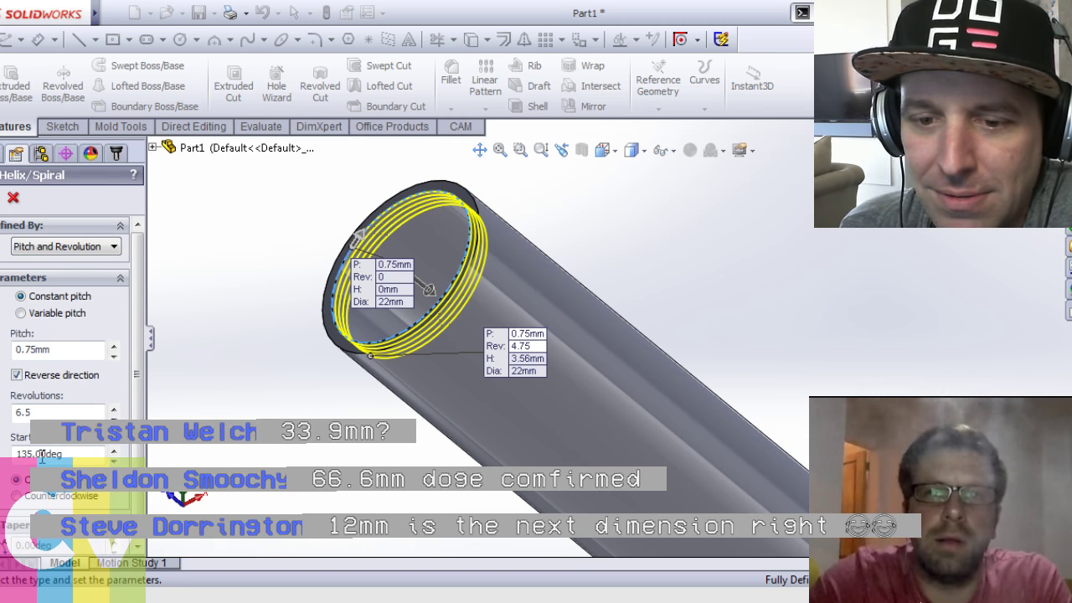
{"action": "type", "text": "90"}
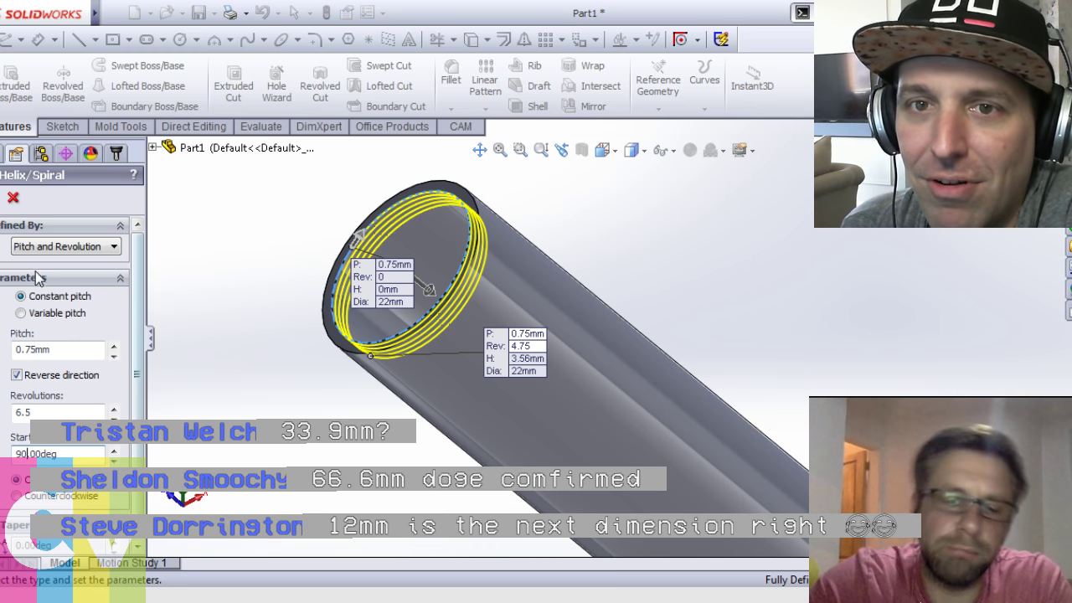
{"action": "key", "text": "Return"}
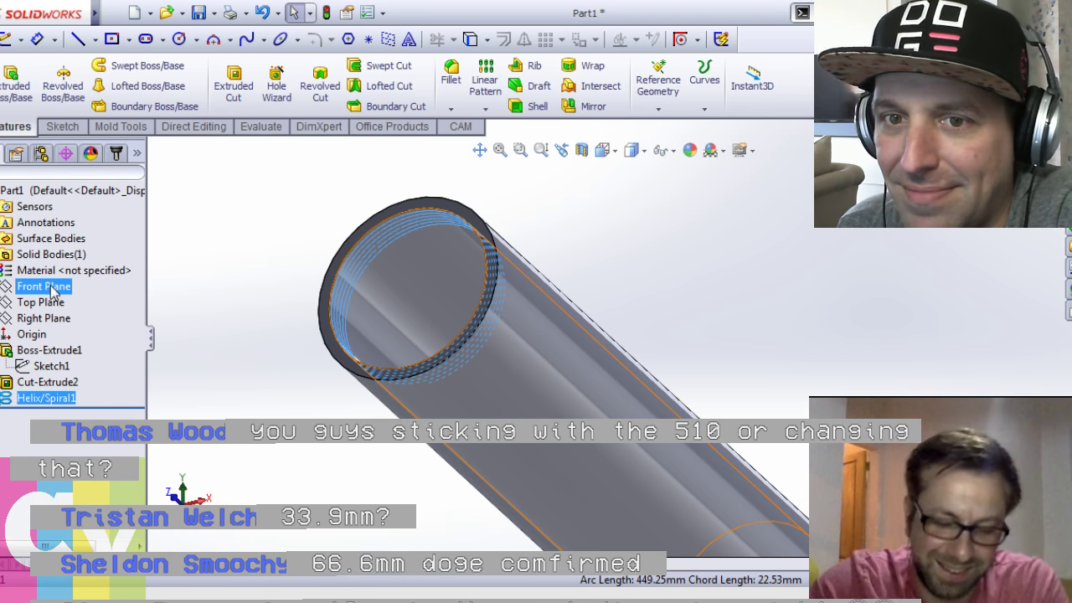
Start a sketch on the Right Plane, viewed square-on at the upper start of the helix
{"action": "left_click", "coordinate": [52, 318]}
{"action": "key", "text": "ctrl+8"}
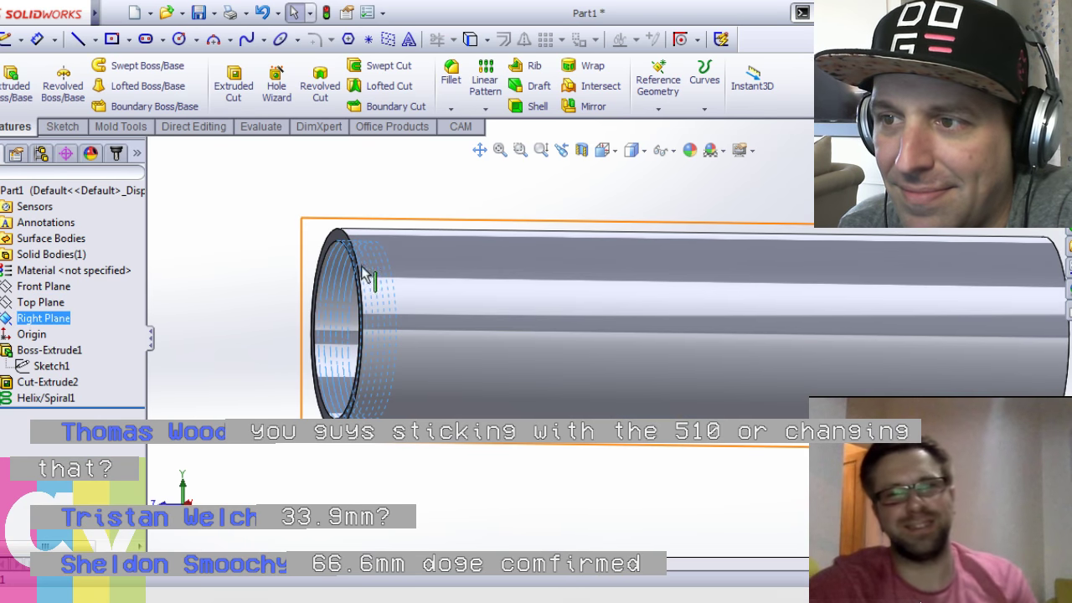
{"action": "scroll", "coordinate": [278, 241], "scroll_direction": "down", "scroll_amount": 6}
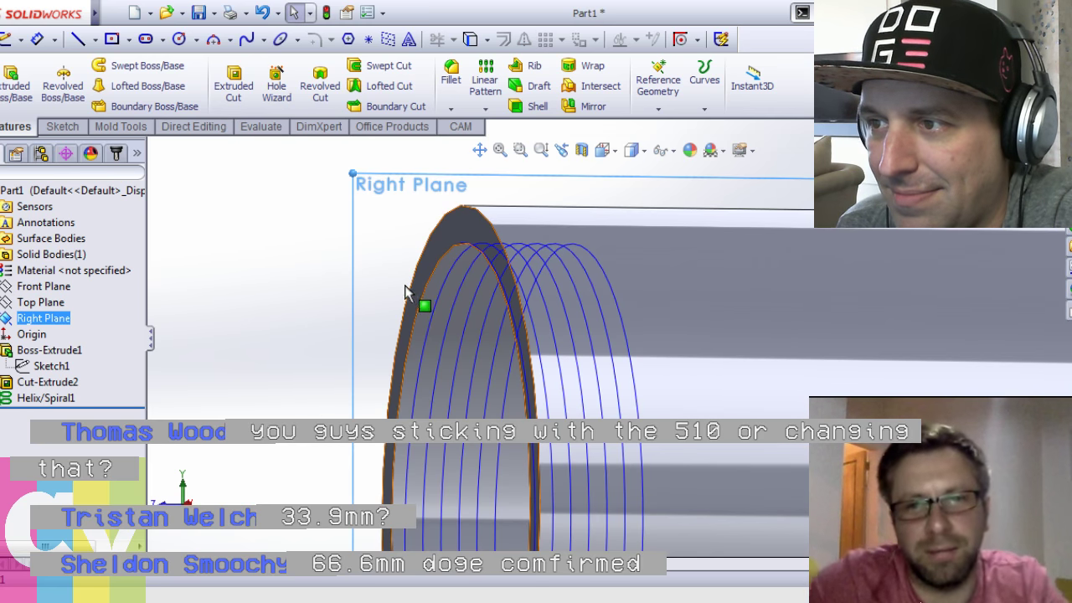
{"action": "left_click", "coordinate": [54, 316]}
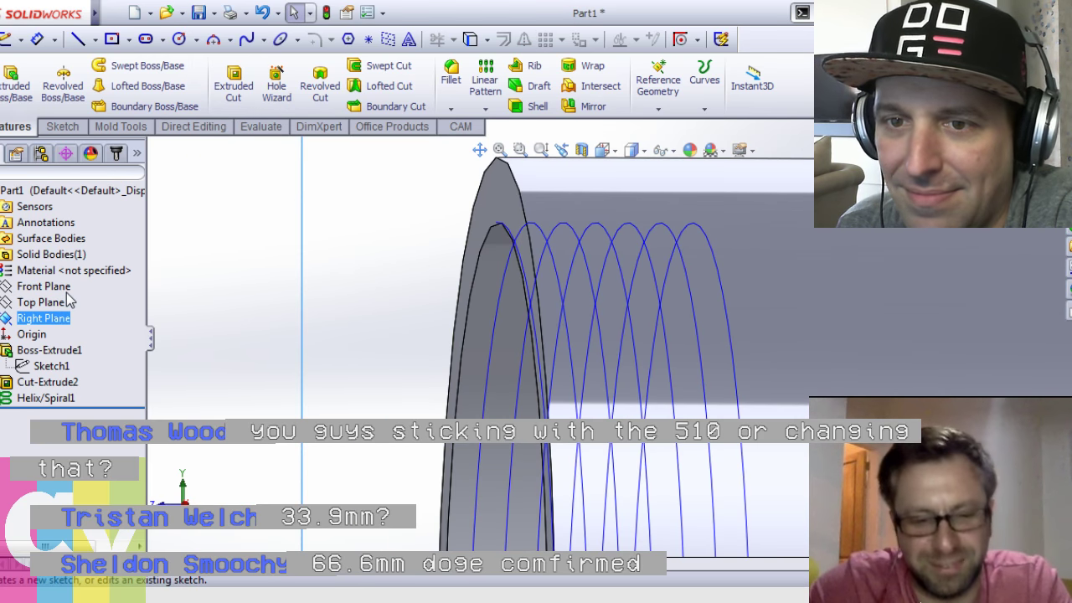
{"action": "left_click", "coordinate": [67, 292]}
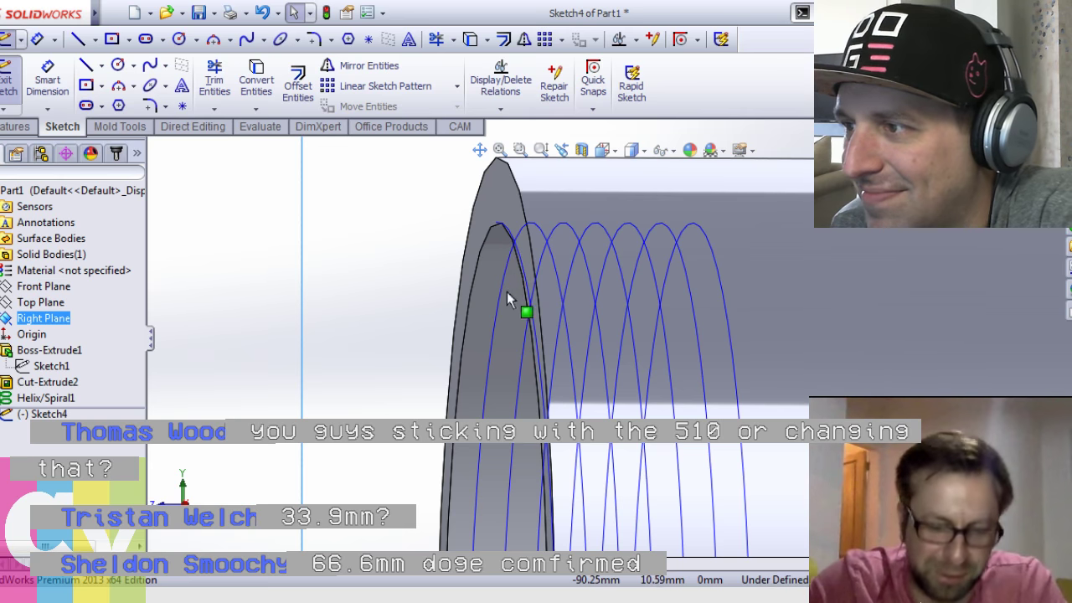
{"action": "scroll", "coordinate": [507, 291], "scroll_direction": "down", "scroll_amount": 3}
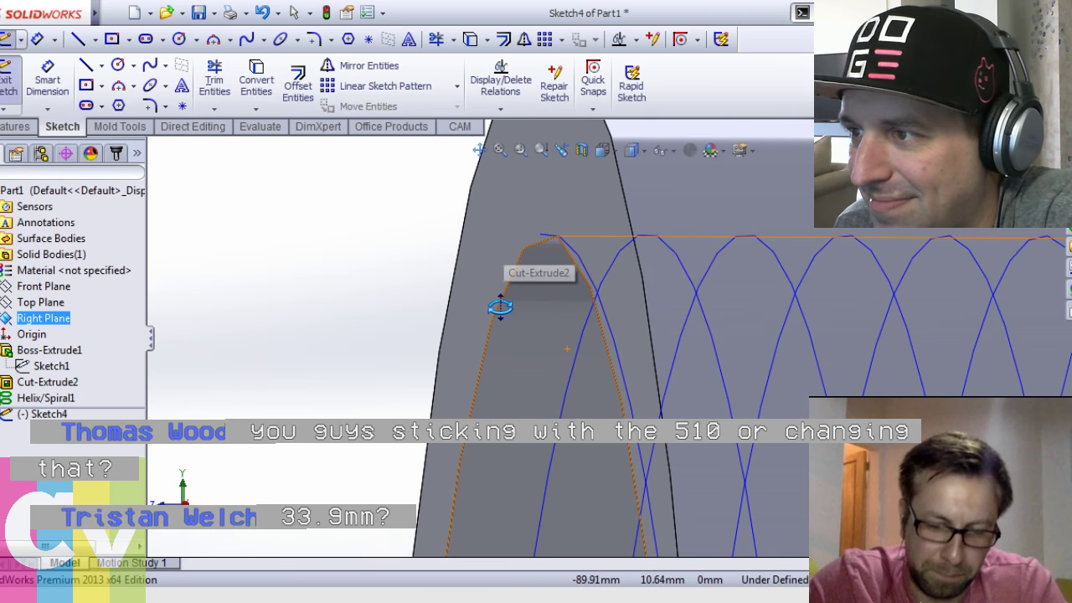
{"action": "key", "text": "Escape"}
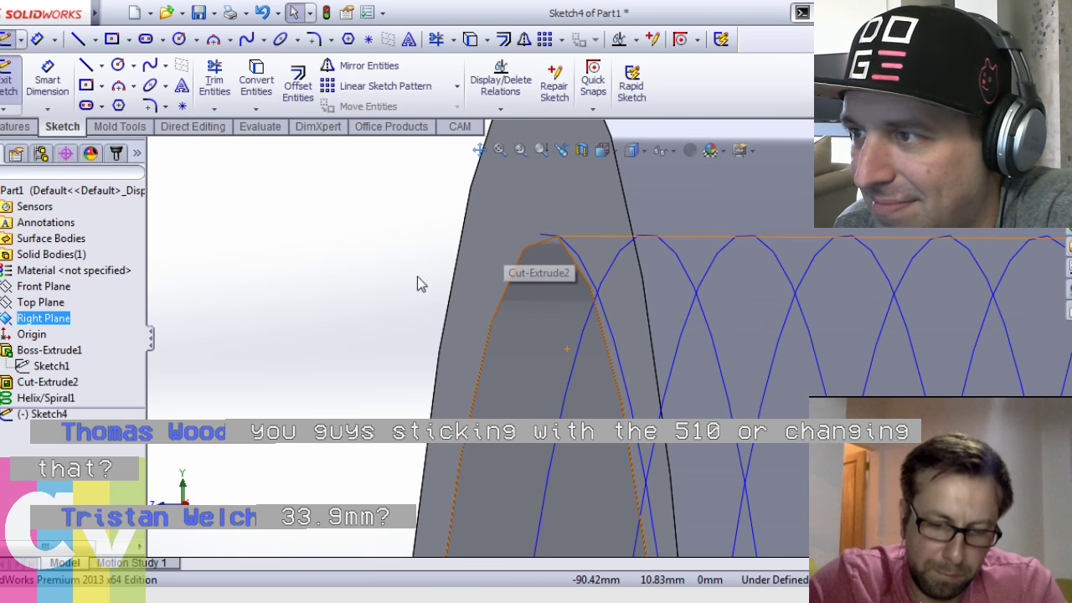
{"action": "key", "text": "ctrl+8"}
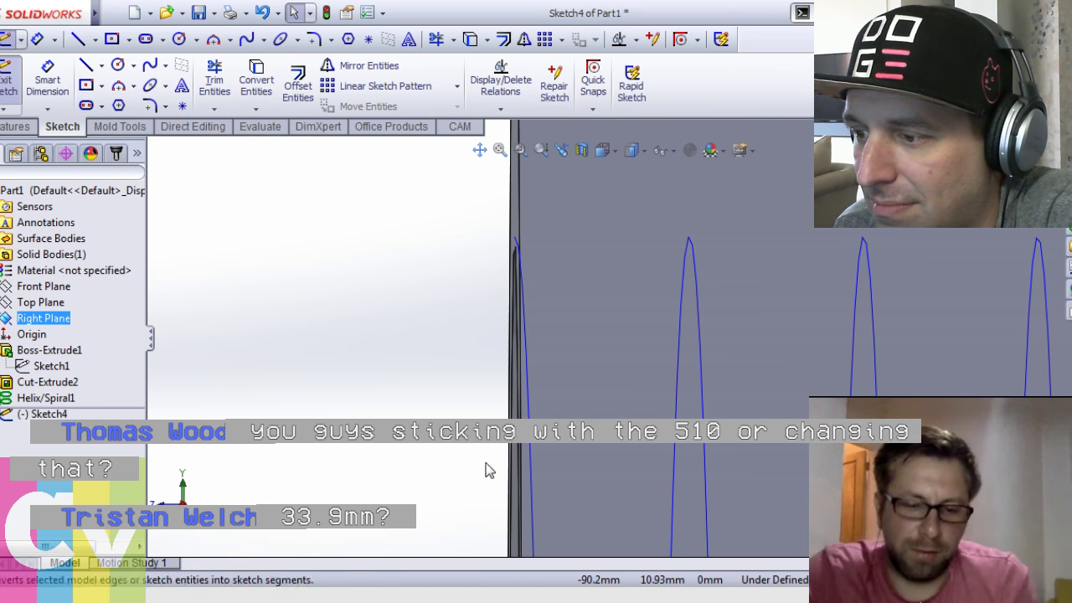
Draw a vertical construction line about 0.2 mm long downward from the upper start point of the helix
{"action": "left_click", "coordinate": [507, 405]}
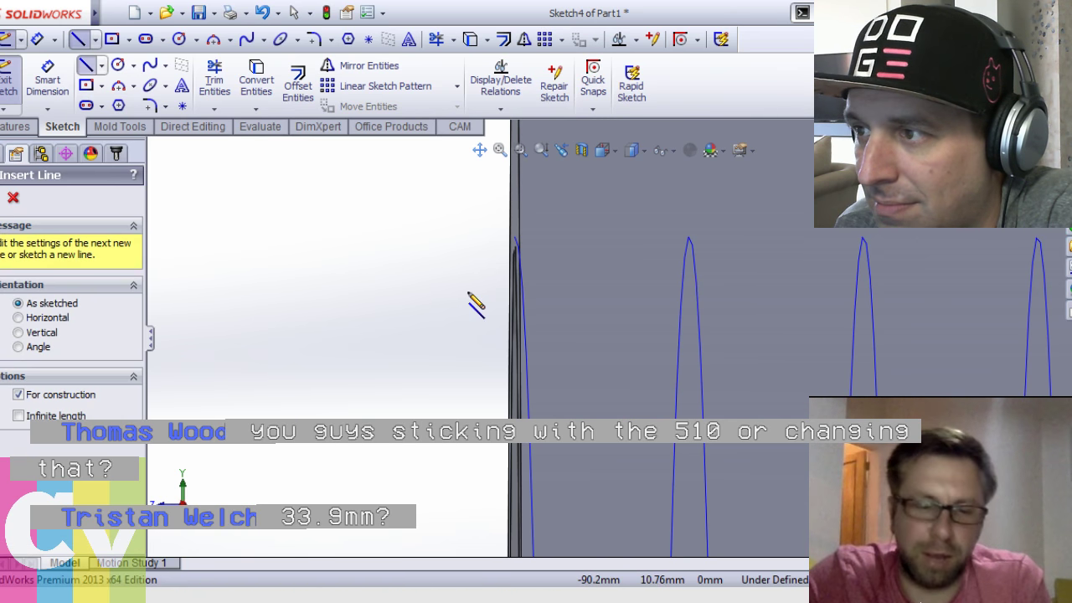
{"action": "left_click", "coordinate": [515, 237]}
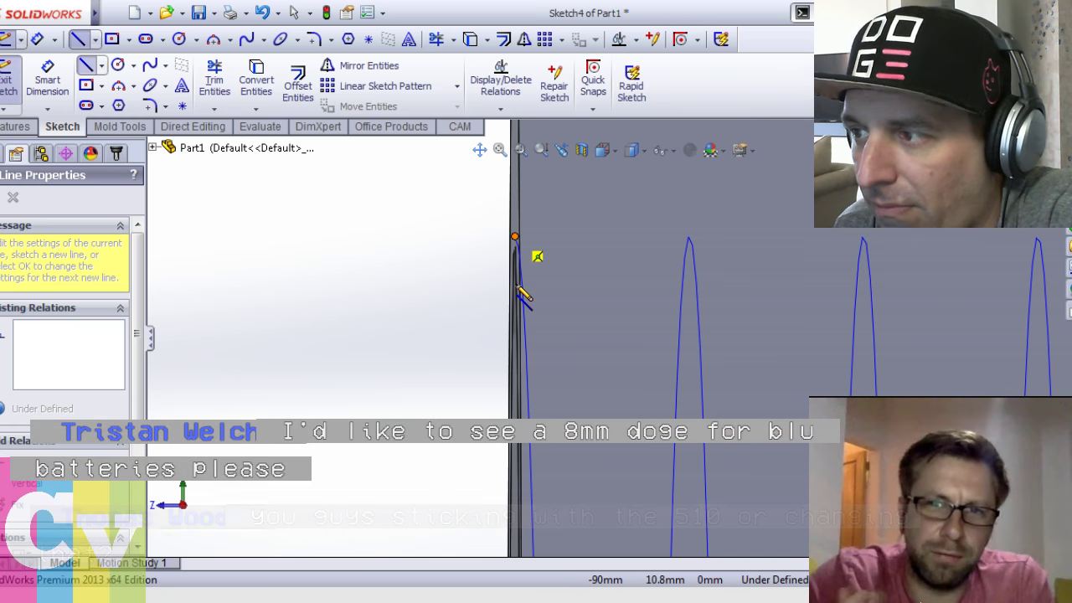
{"action": "left_click", "coordinate": [520, 291]}
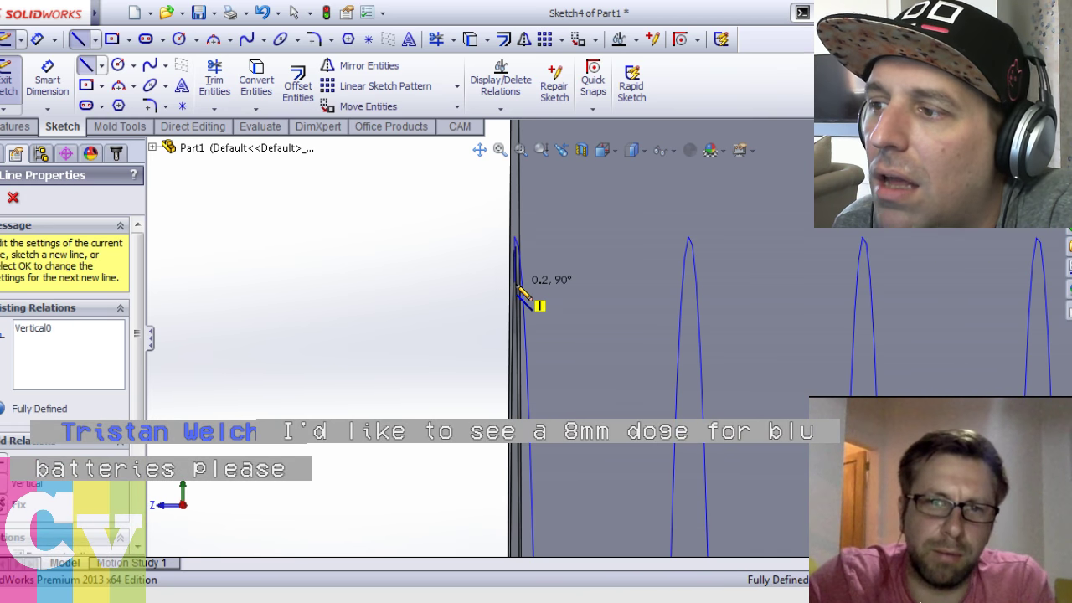
{"action": "left_click", "coordinate": [518, 286]}
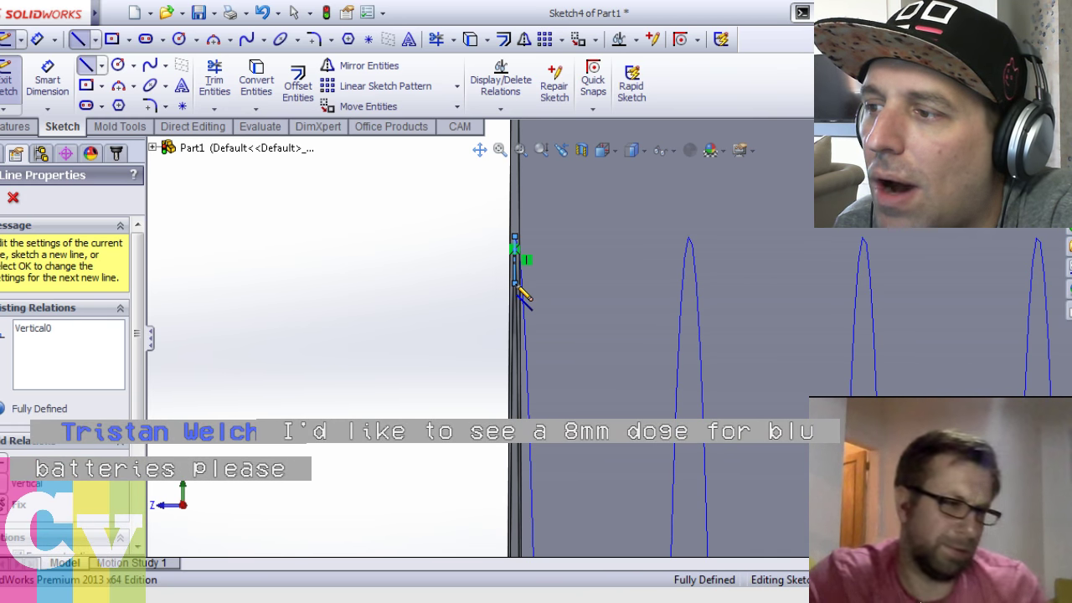
Draw a horizontal solid line about 0.2 mm long from the construction line's lower end outward past the end face, and dimension its length
{"action": "right_click_drag", "start_coordinate": [516, 285], "coordinate": [550, 209]}
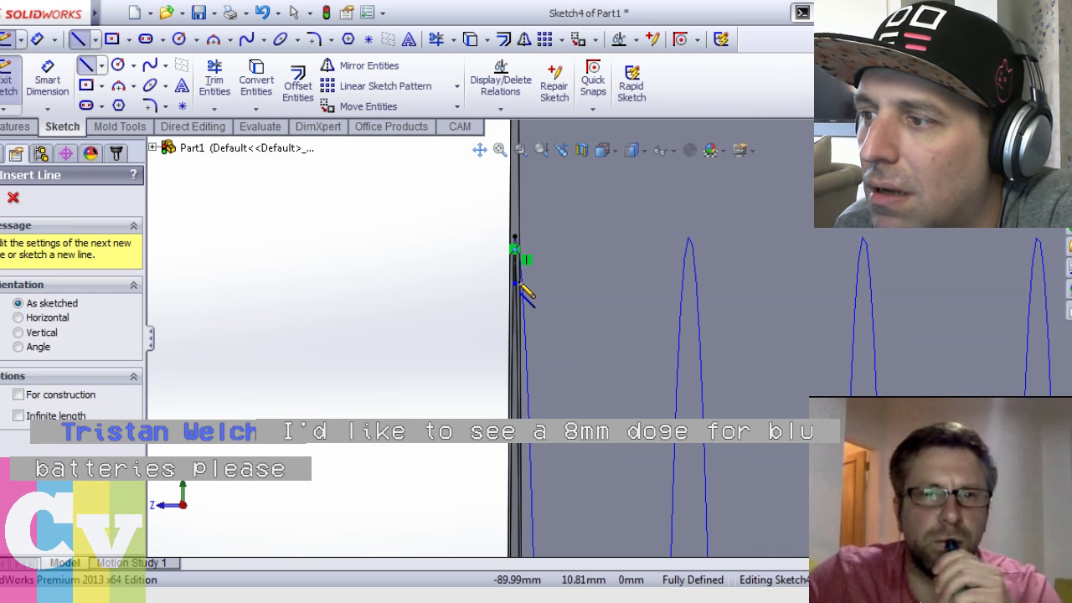
{"action": "left_click", "coordinate": [519, 284]}
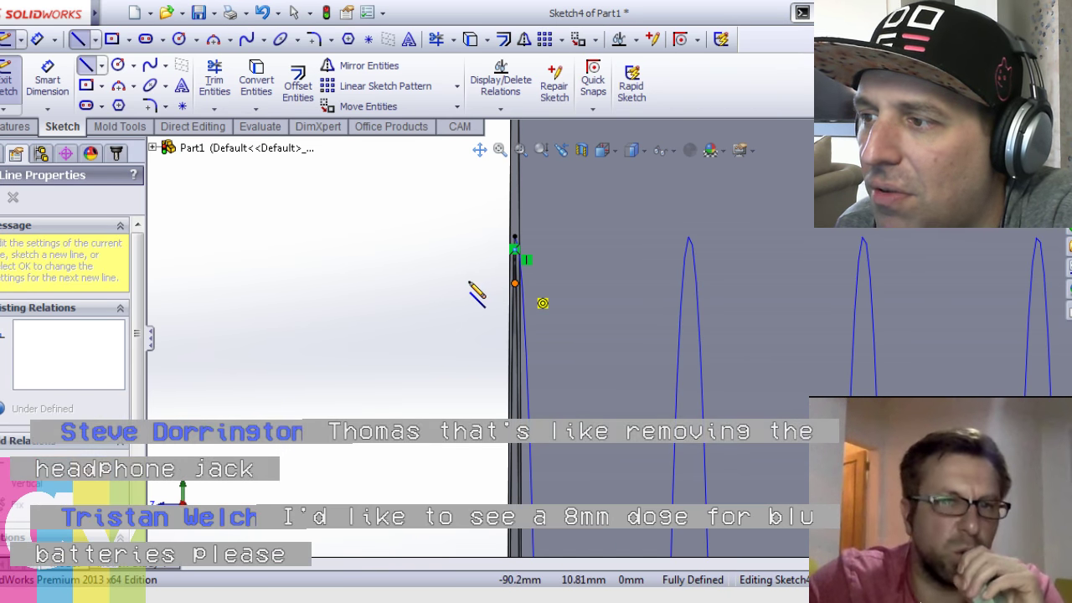
{"action": "left_click", "coordinate": [469, 283]}
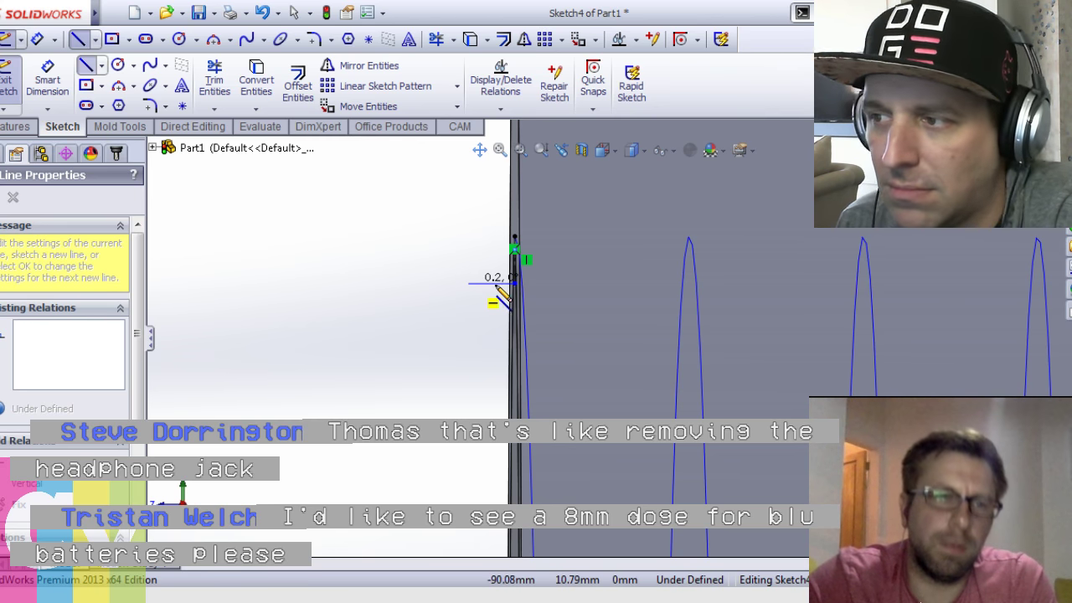
{"action": "key", "text": "Escape"}
{"action": "right_click_drag", "start_coordinate": [478, 270], "coordinate": [474, 201]}
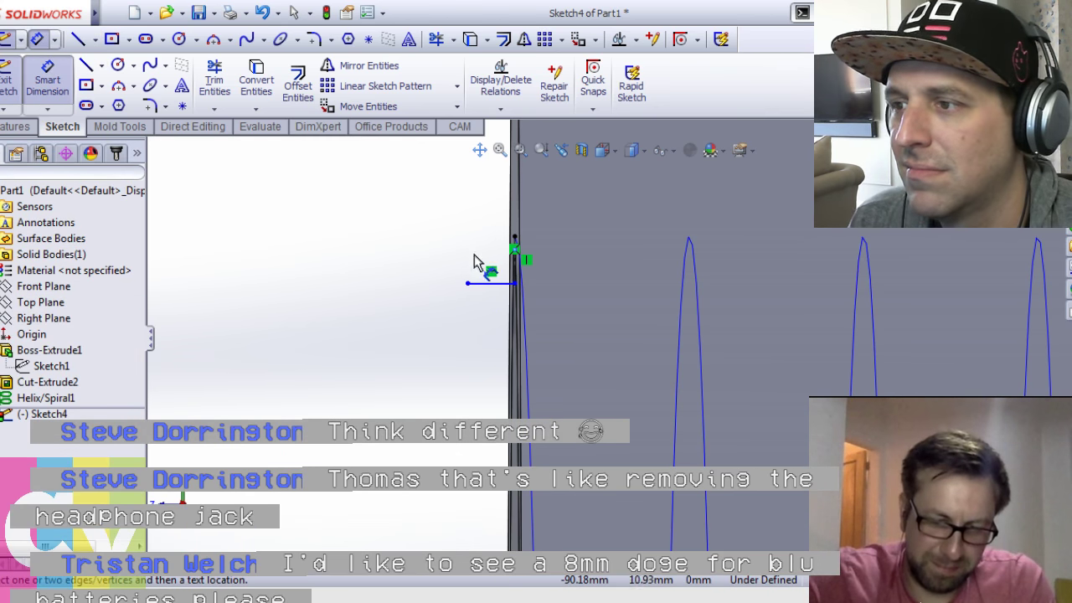
{"action": "left_click", "coordinate": [490, 285]}
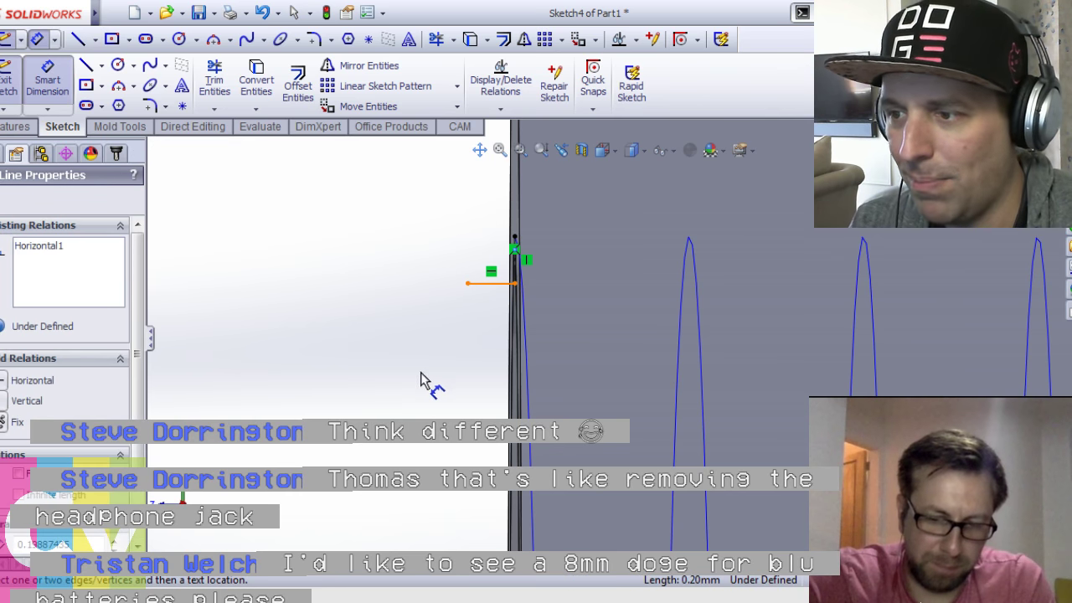
{"action": "left_click", "coordinate": [283, 374]}
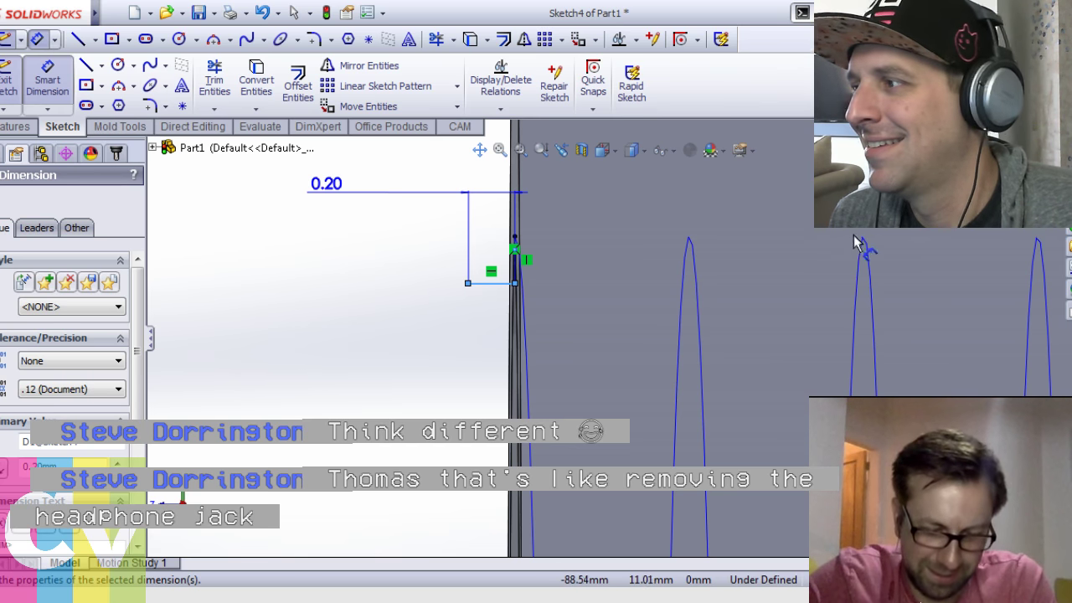
{"action": "key", "text": "Escape"}
Mirror the short horizontal line about the vertical construction line, keeping the original
{"action": "left_click", "coordinate": [478, 285]}
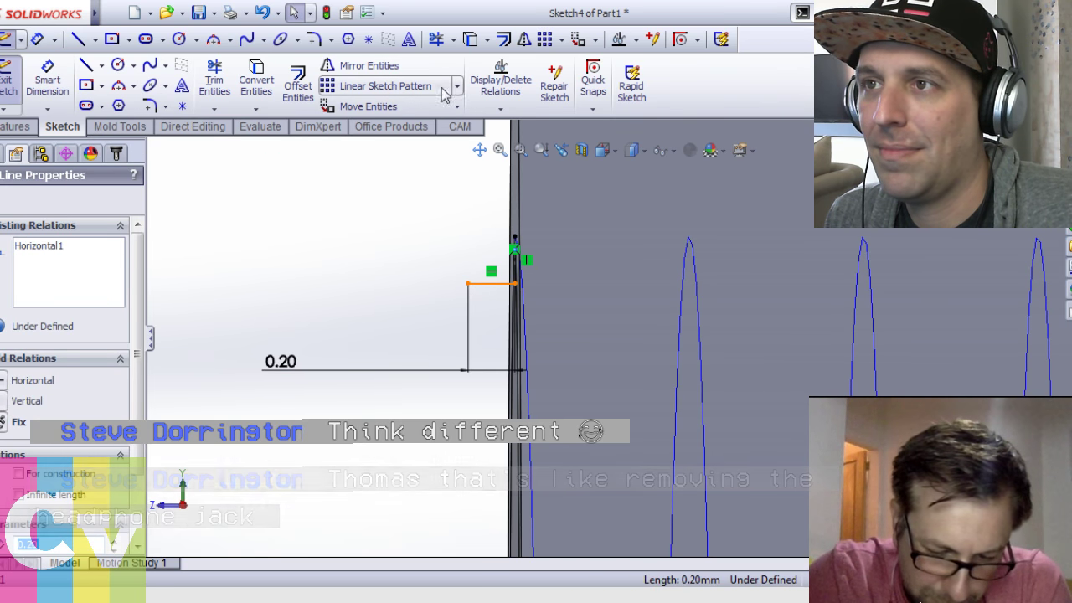
{"action": "left_click", "coordinate": [395, 75]}
{"action": "left_click", "coordinate": [109, 424]}
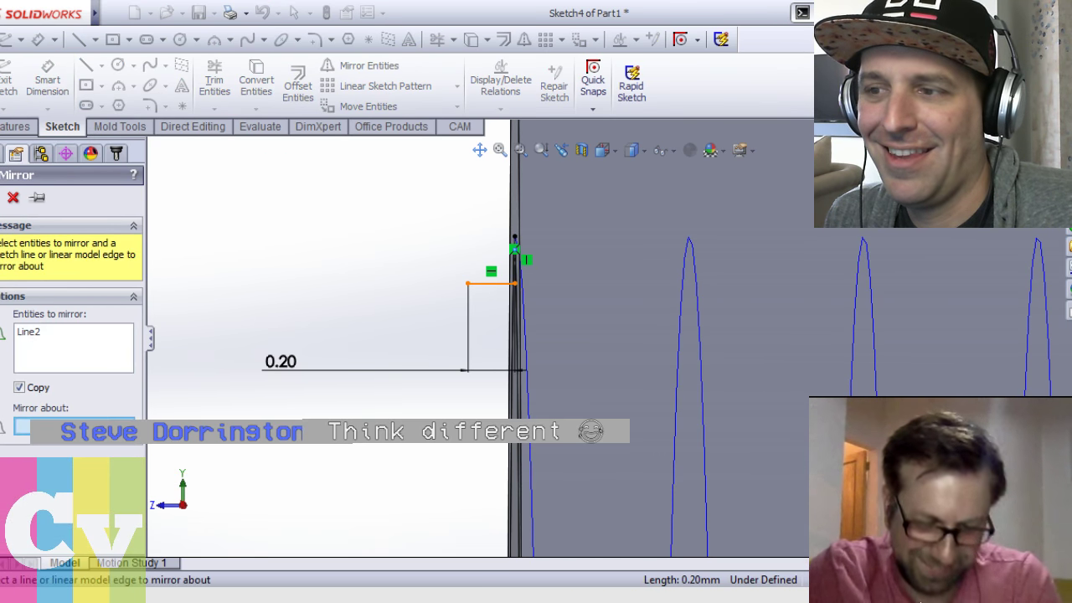
{"action": "left_click", "coordinate": [516, 272]}
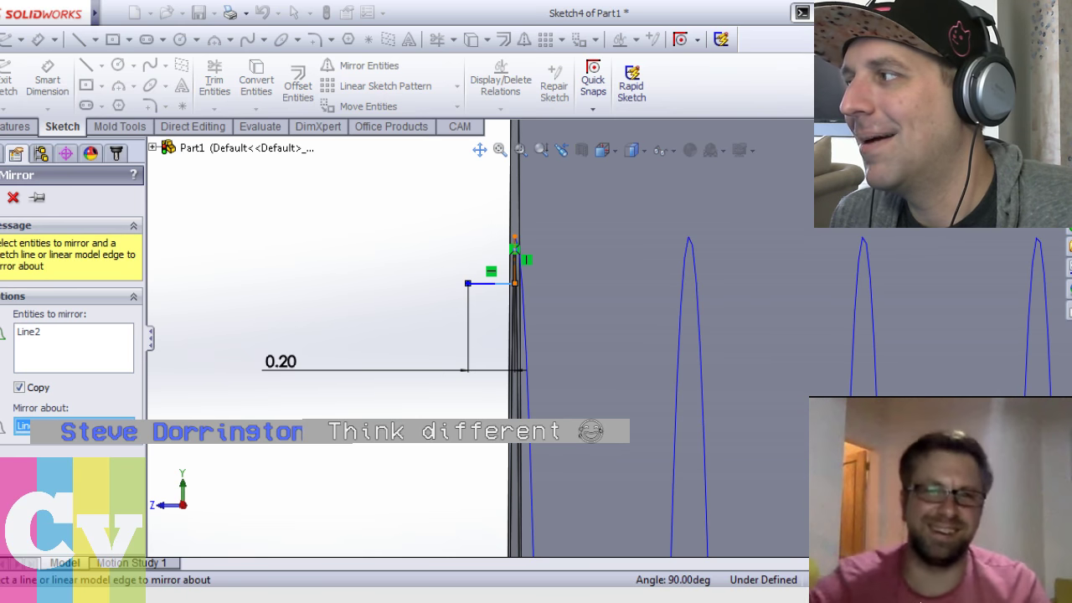
{"action": "key", "text": "Return"}
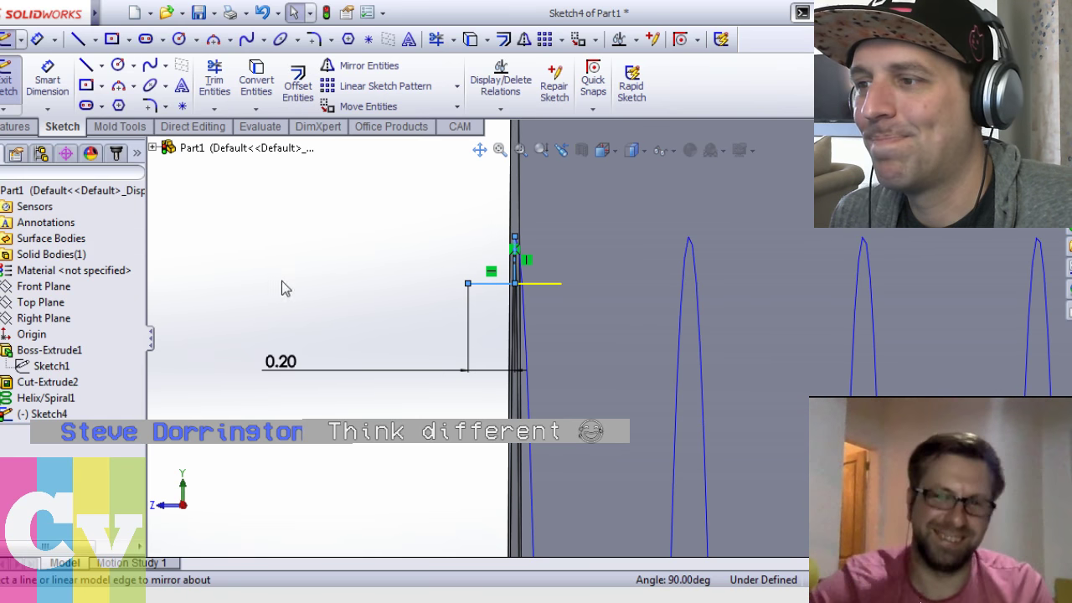
Complete the mirror and draw a vertical construction line about 0.2 mm long upward from the helix's upper start point
{"action": "right_click", "coordinate": [413, 245]}
{"action": "left_click", "coordinate": [493, 400]}
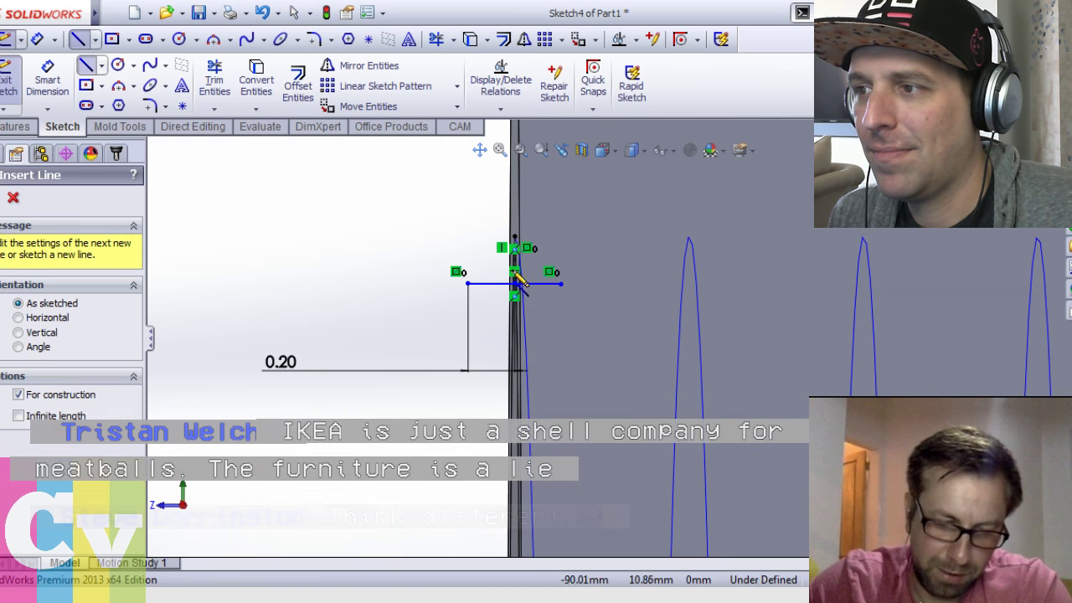
{"action": "left_click", "coordinate": [514, 283]}
{"action": "left_click", "coordinate": [514, 238]}
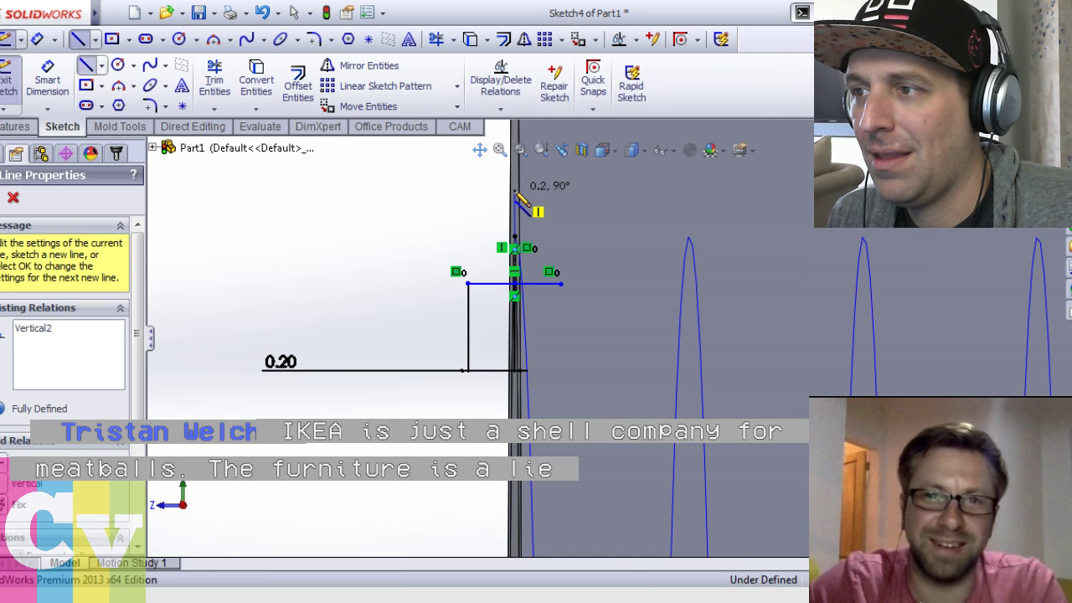
{"action": "left_click", "coordinate": [515, 191]}
Dimension the length of the construction line above the helix start point
{"action": "right_click_drag", "start_coordinate": [518, 172], "coordinate": [518, 141]}
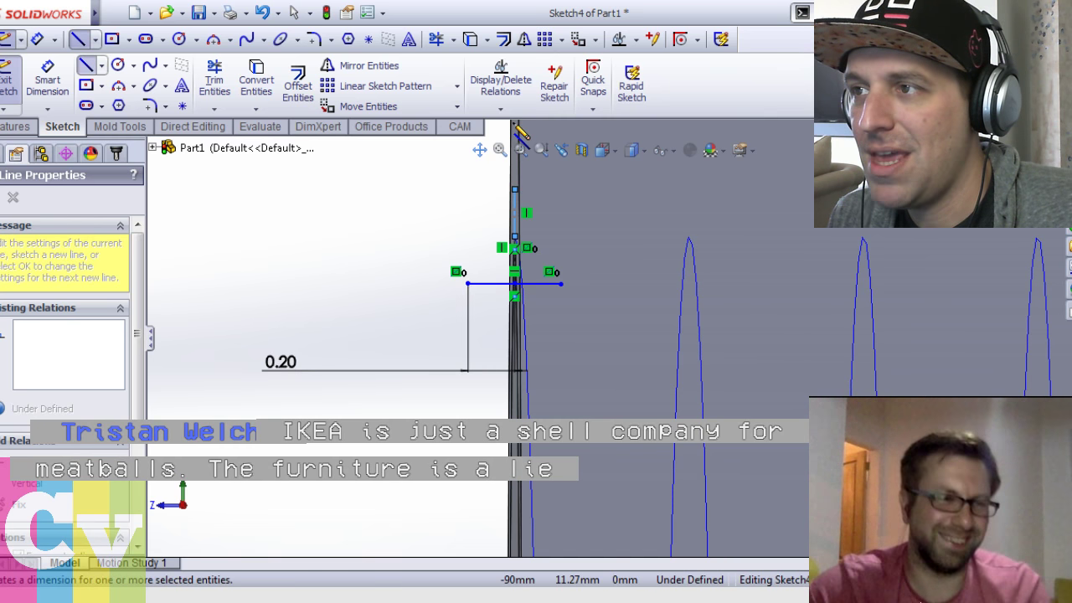
{"action": "left_click", "coordinate": [516, 214]}
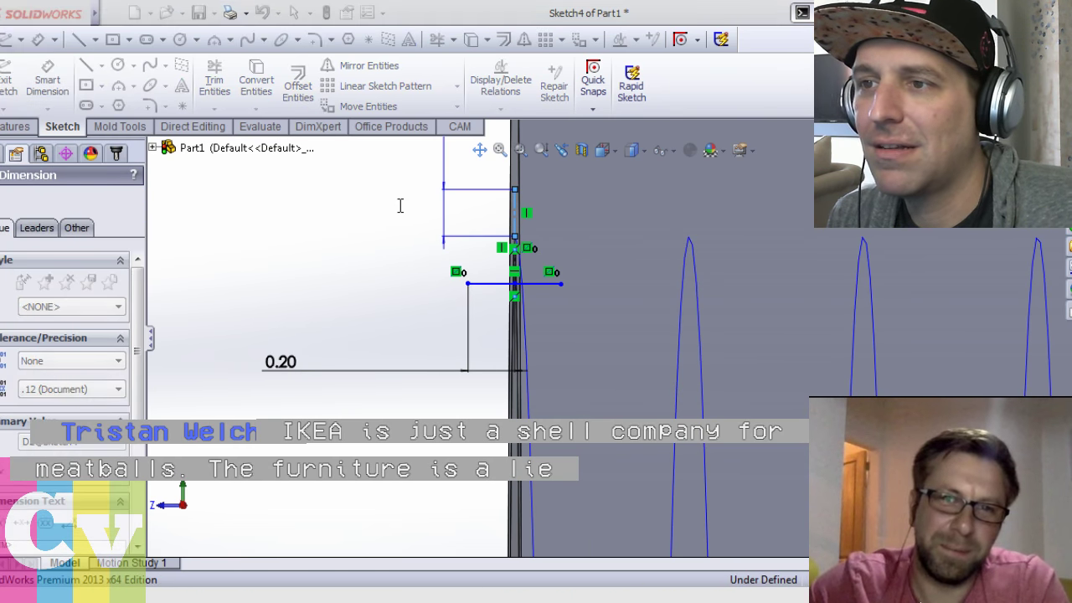
{"action": "key", "text": "Return"}
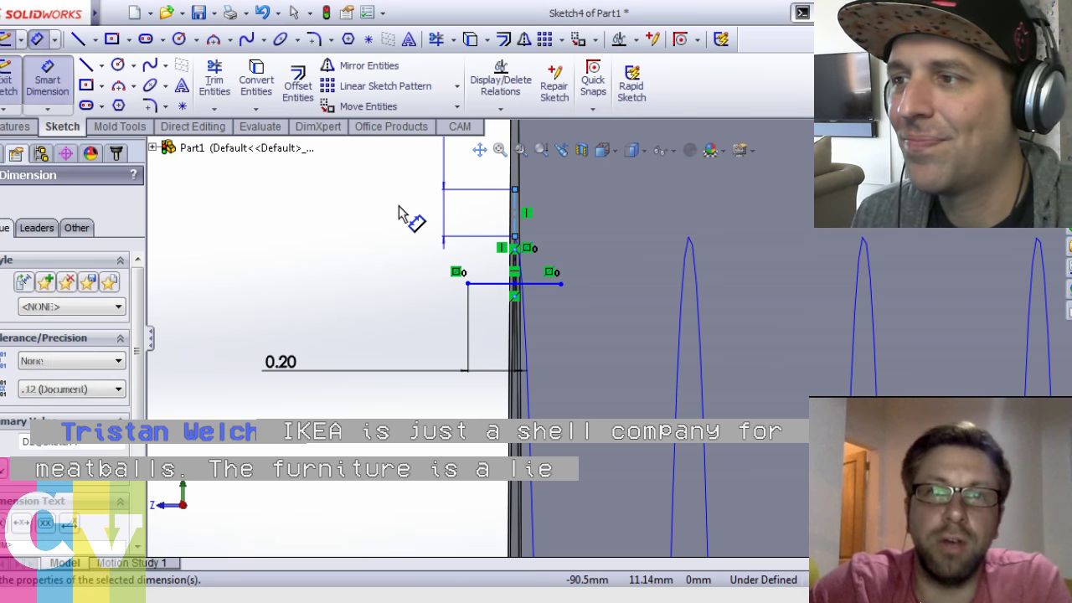
{"action": "left_click", "coordinate": [389, 268]}
{"action": "key", "text": "Escape"}
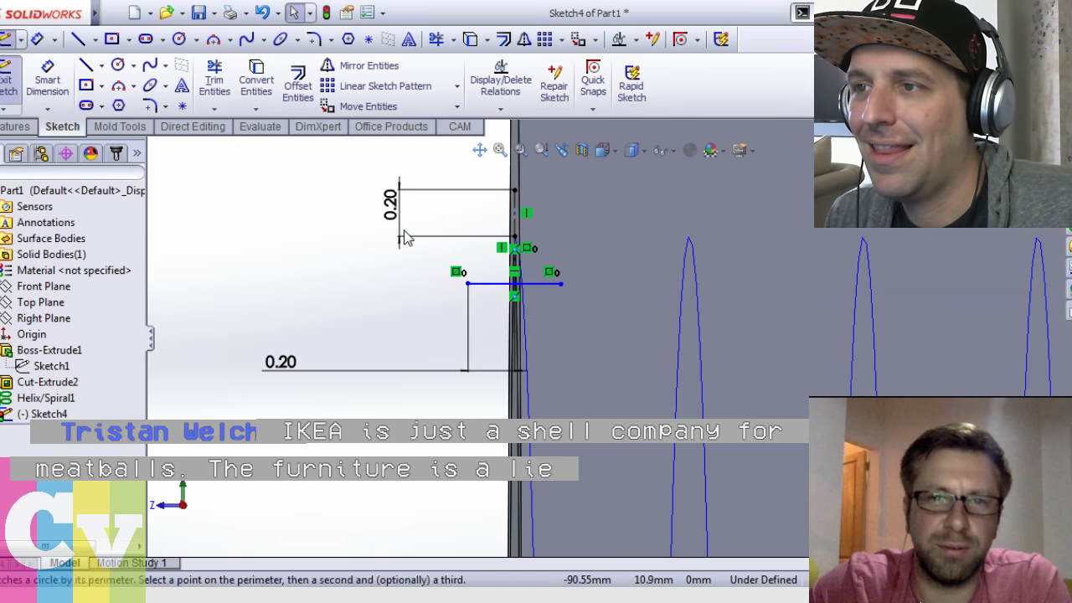
Draw two slanted solid lines joining the upper construction line's top endpoint to both ends of the horizontal line
{"action": "key", "text": "l"}
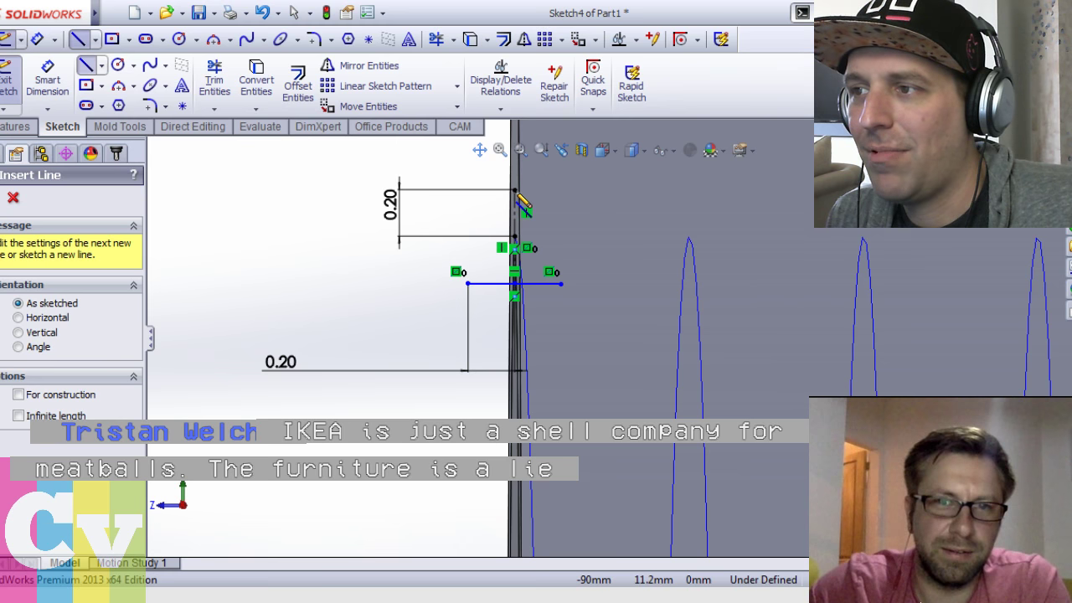
{"action": "left_click", "coordinate": [515, 192]}
{"action": "left_click", "coordinate": [467, 283]}
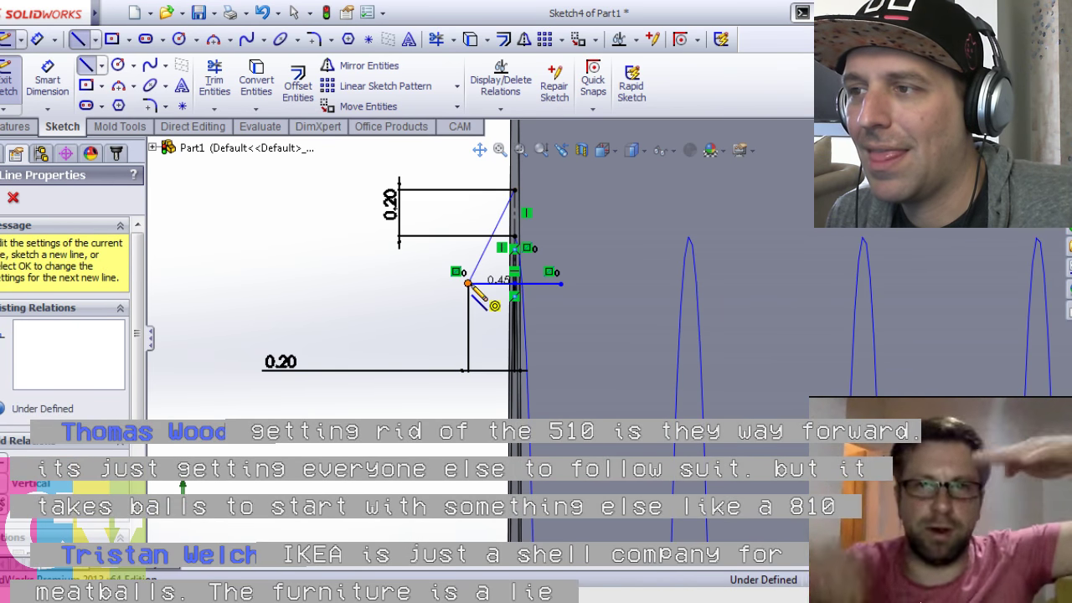
{"action": "left_click", "coordinate": [561, 284]}
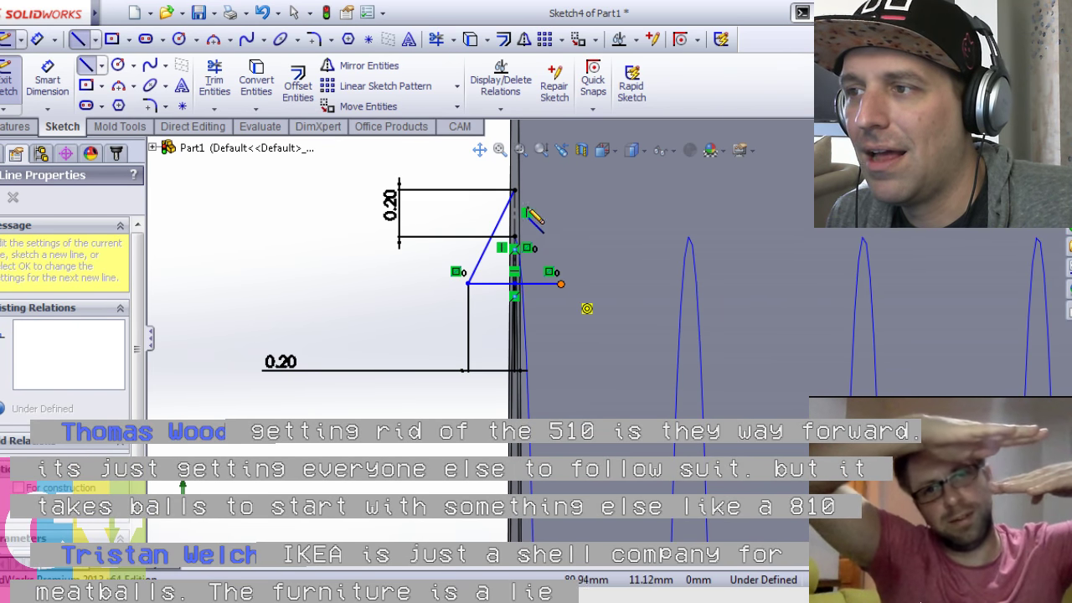
{"action": "left_click", "coordinate": [560, 284]}
{"action": "left_click", "coordinate": [515, 191]}
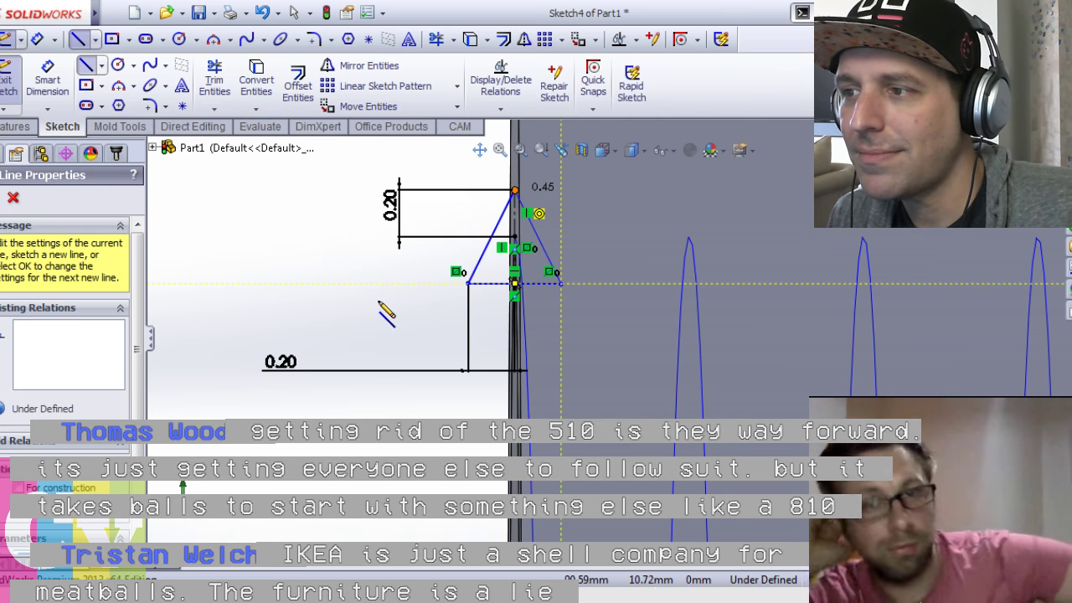
{"action": "key", "text": "Escape"}
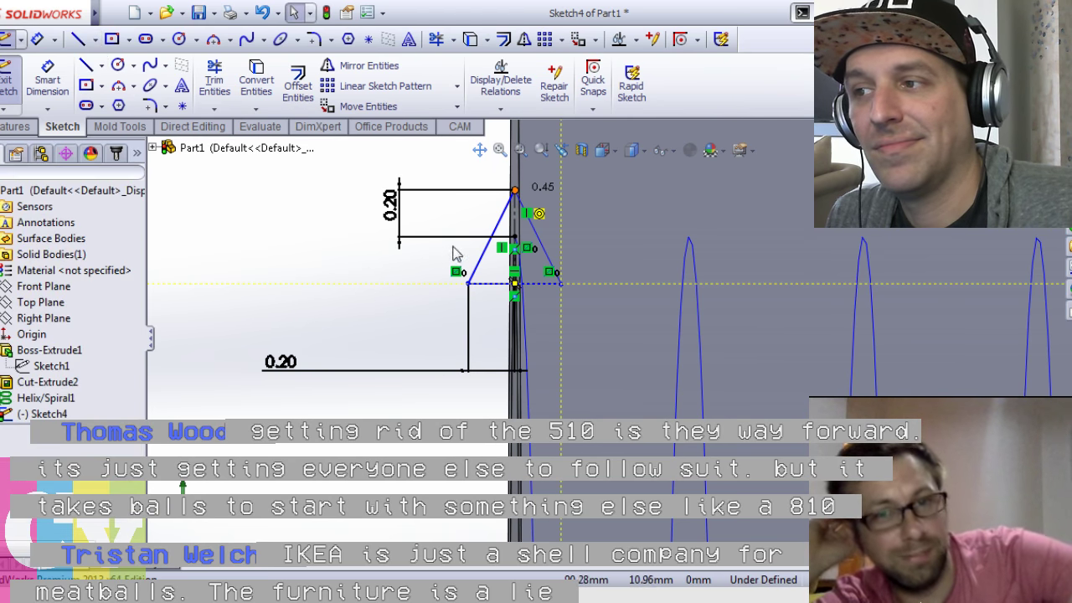
Delete the triangle's horizontal base, redraw it as one line about 0.4 mm long between the slanted lines' lower ends, and exit the sketch
{"action": "left_click", "coordinate": [515, 229]}
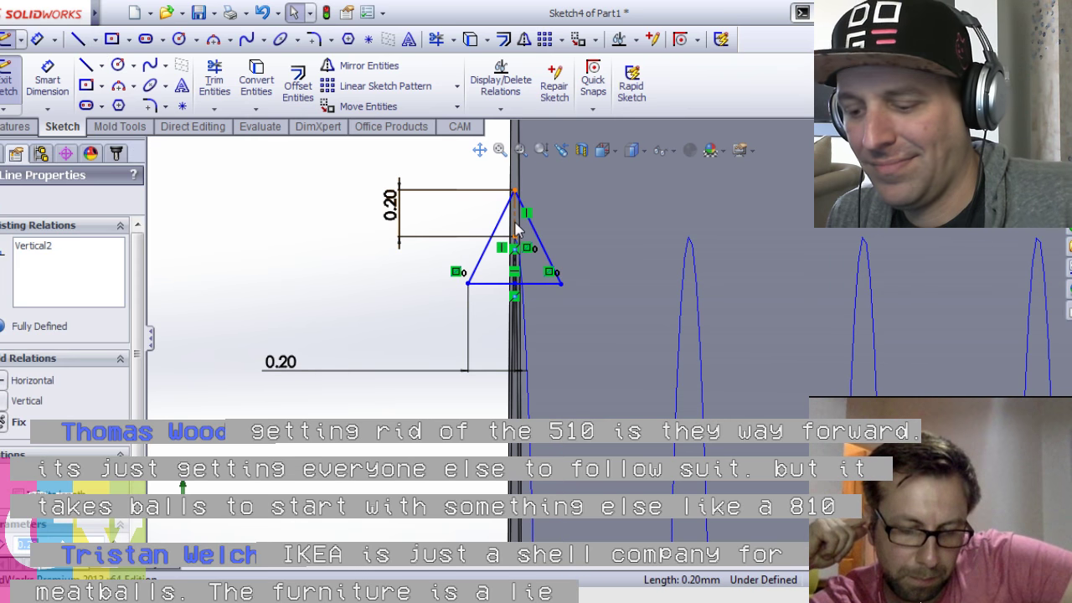
{"action": "key", "text": "Escape"}
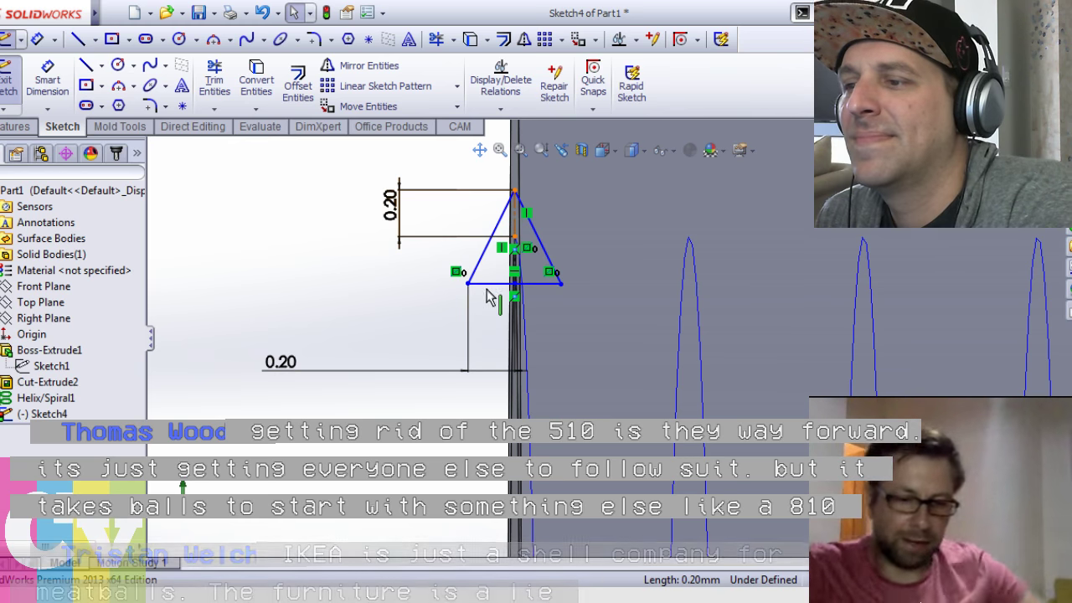
{"action": "left_click", "coordinate": [489, 284]}
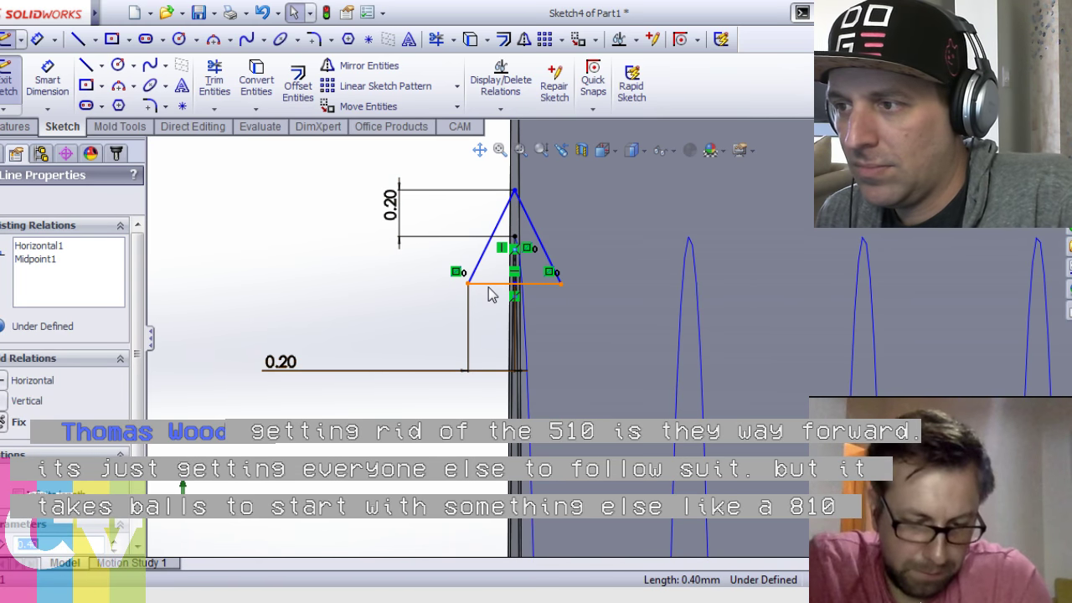
{"action": "key", "text": "Escape"}
{"action": "key", "text": "Delete"}
{"action": "right_click", "coordinate": [411, 308]}
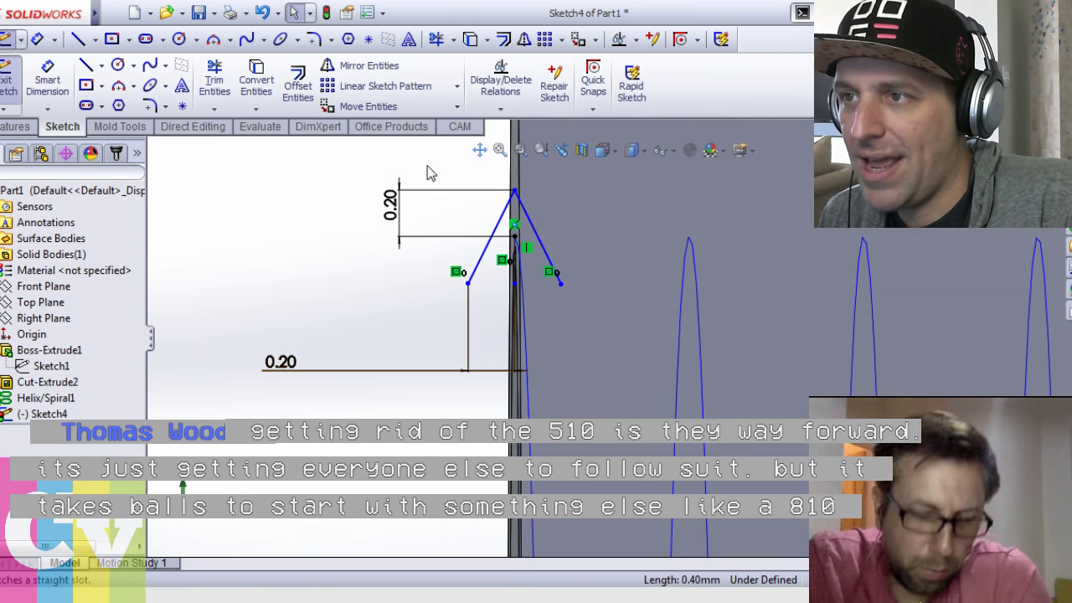
{"action": "left_click", "coordinate": [457, 125]}
{"action": "left_click", "coordinate": [468, 283]}
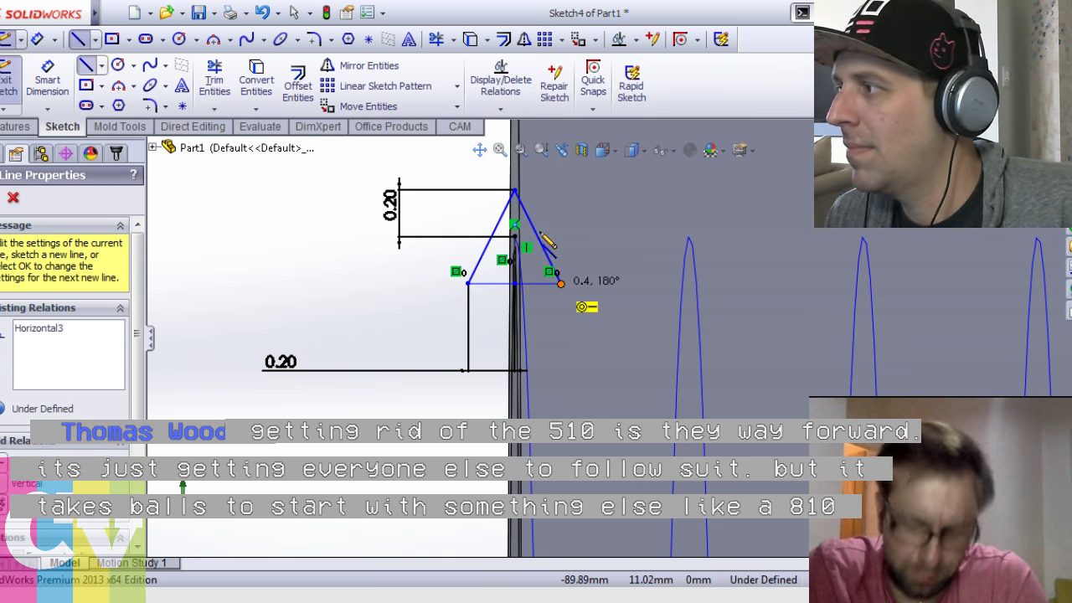
{"action": "left_click", "coordinate": [562, 284]}
{"action": "key", "text": "ctrl+b"}
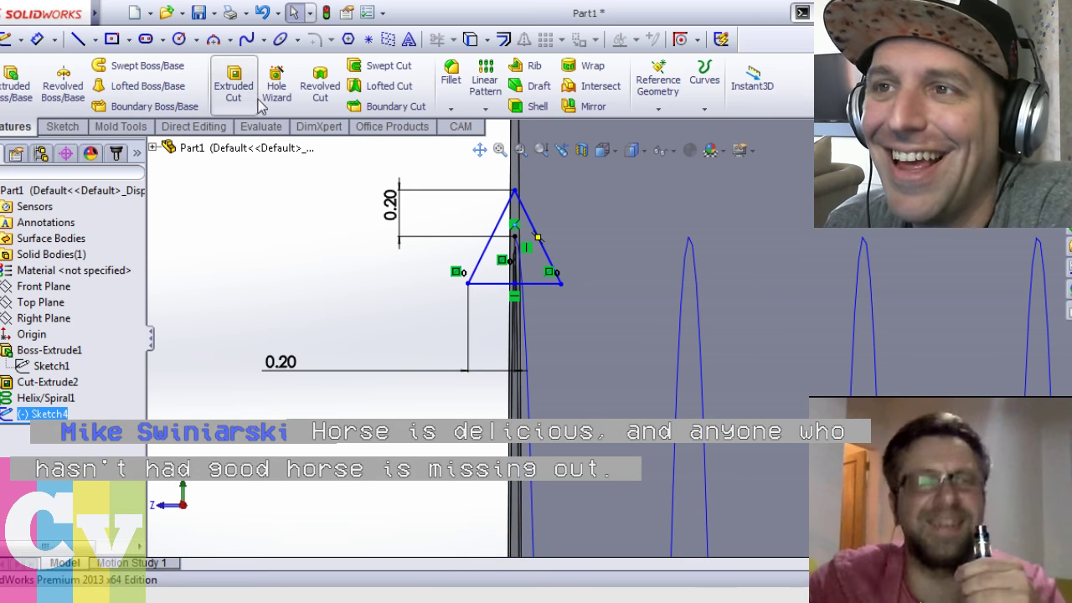
Create a swept cut using the triangular sketch as the profile and Helix/Spiral1 as the path
{"action": "left_click", "coordinate": [381, 67]}
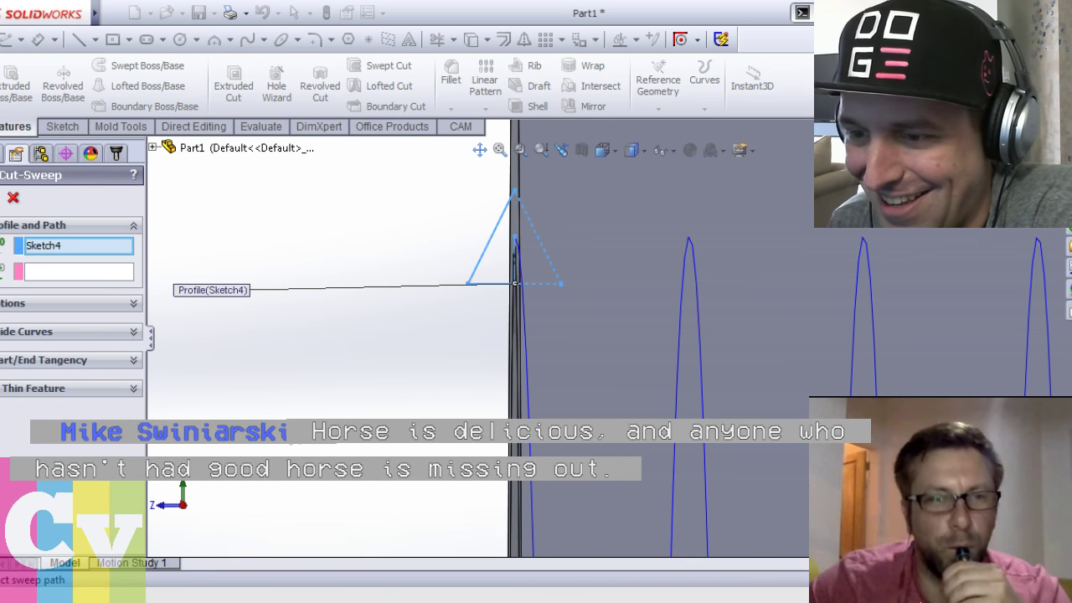
{"action": "left_click", "coordinate": [67, 272]}
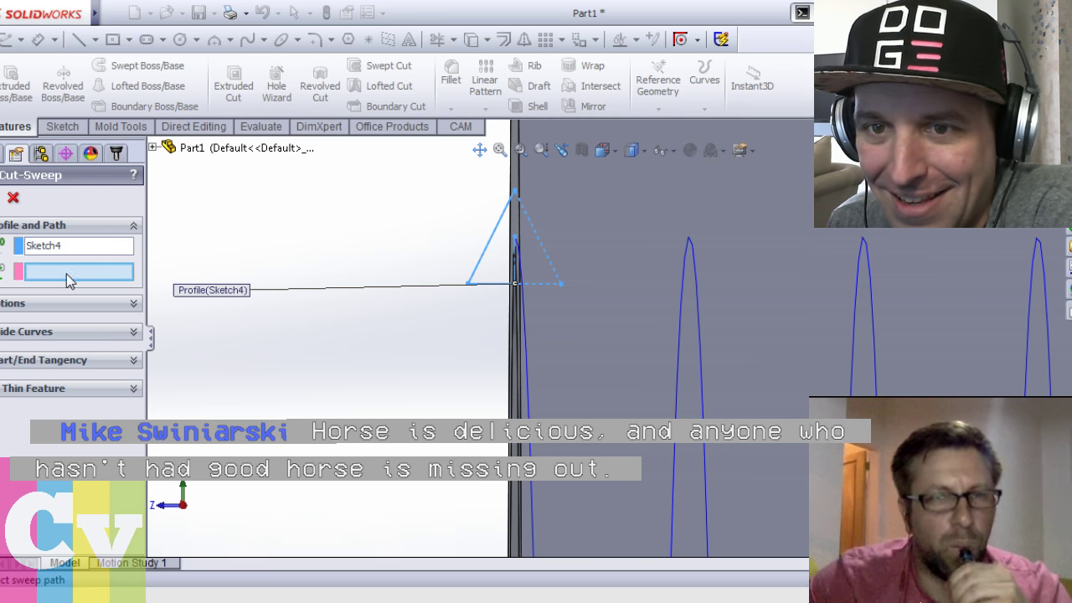
{"action": "middle_click_drag", "start_coordinate": [274, 418], "coordinate": [273, 414]}
{"action": "left_click", "coordinate": [273, 414]}
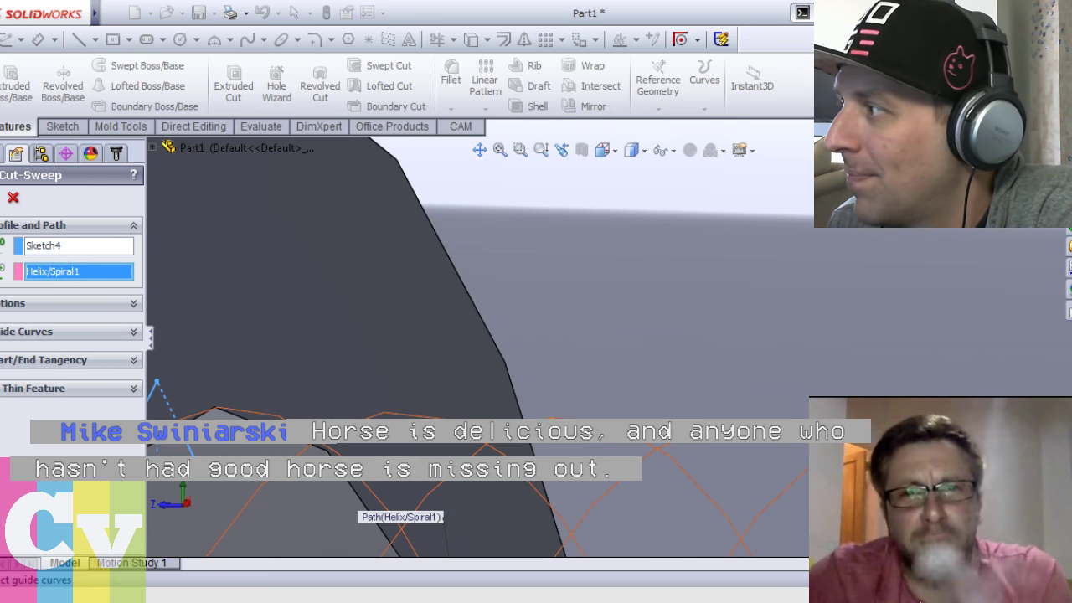
{"action": "right_click", "coordinate": [455, 448]}
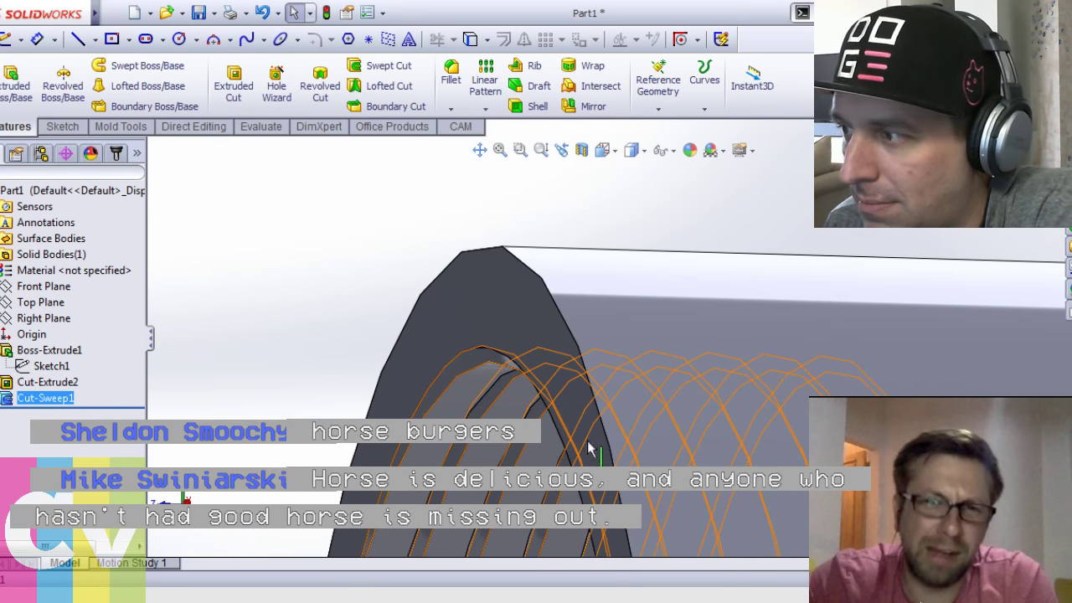
Examine the internal thread cut at the tube's end and the tube's opposite, unthreaded end
{"action": "scroll", "coordinate": [498, 397], "scroll_direction": "up", "scroll_amount": 8}
{"action": "left_click", "coordinate": [505, 398]}
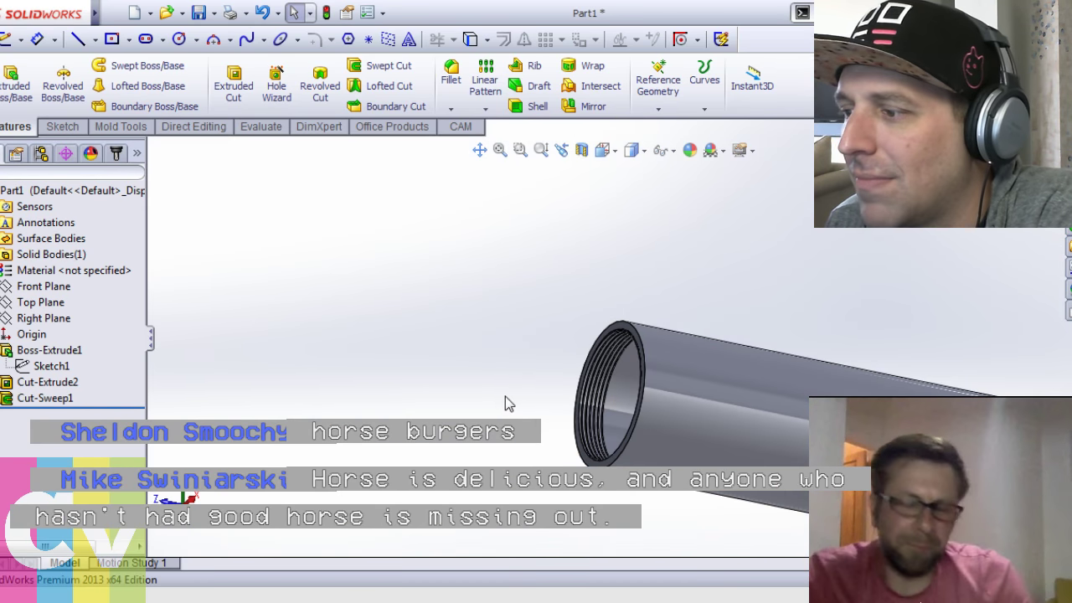
{"action": "middle_click_drag", "start_coordinate": [540, 416], "coordinate": [607, 416]}
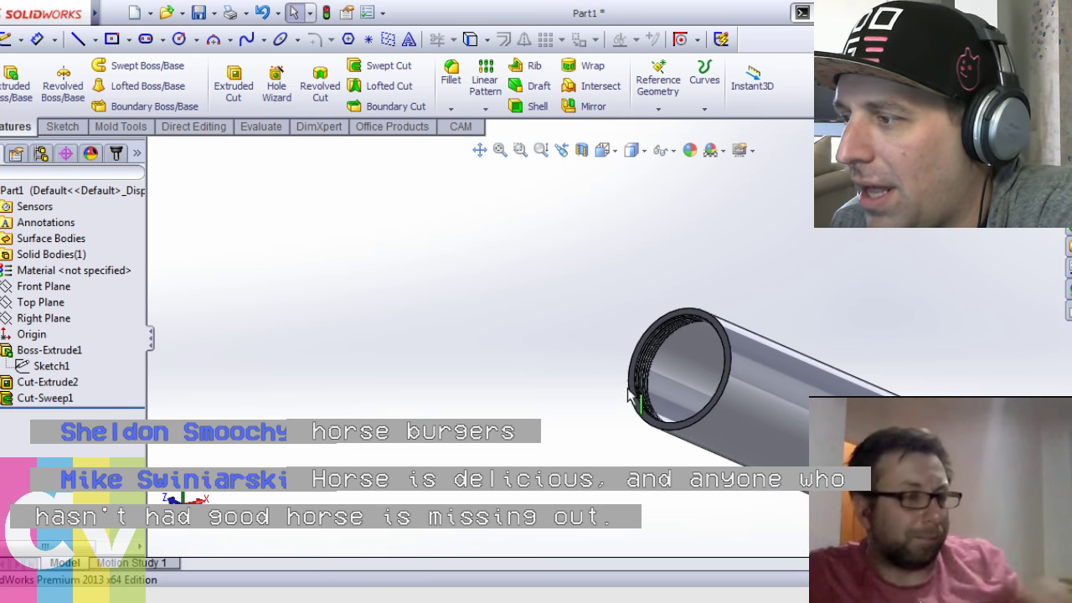
{"action": "scroll", "coordinate": [632, 400], "scroll_direction": "down", "scroll_amount": 6}
{"action": "left_click", "coordinate": [620, 386]}
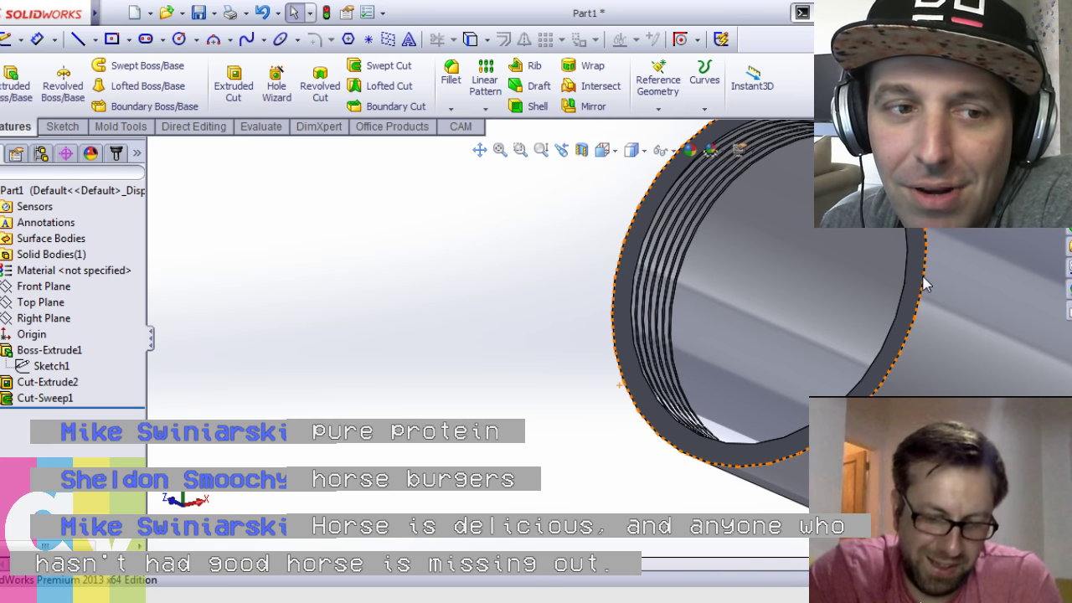
{"action": "scroll", "coordinate": [943, 259], "scroll_direction": "up", "scroll_amount": 5}
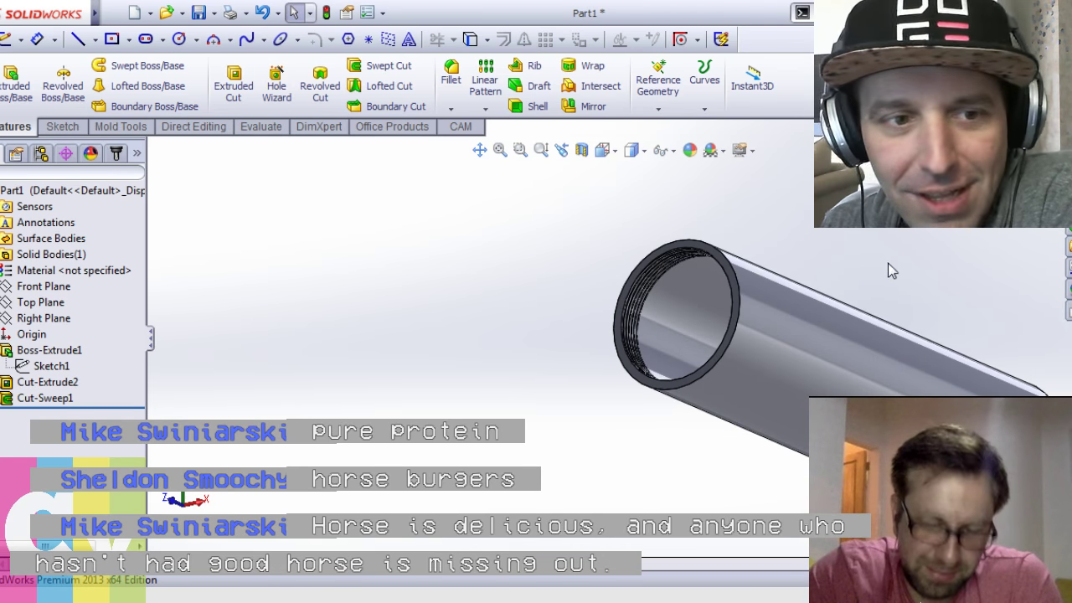
{"action": "middle_click_drag", "start_coordinate": [890, 271], "coordinate": [807, 234]}
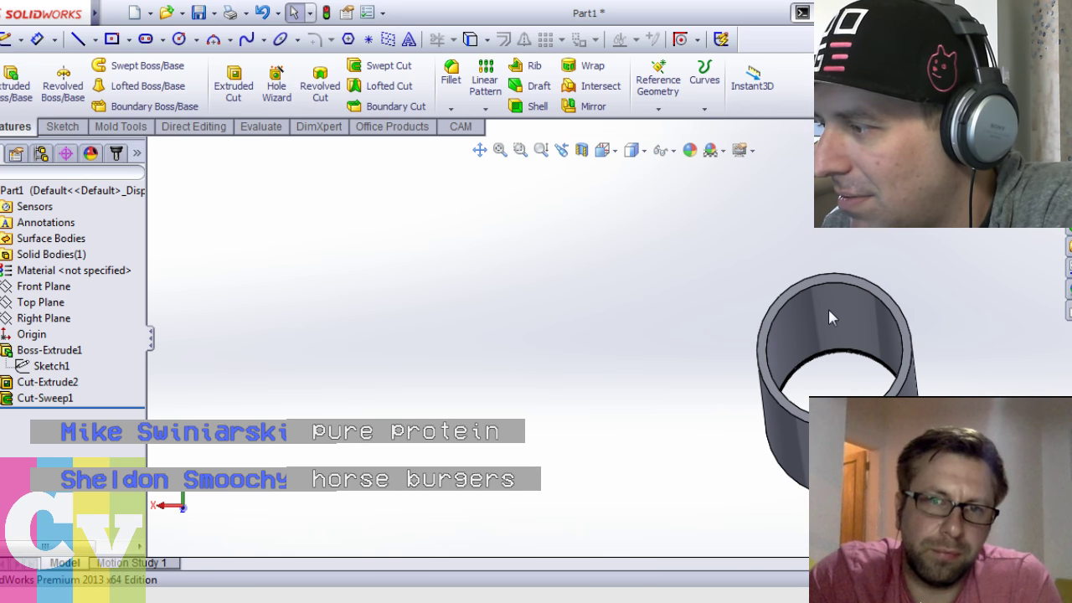
{"action": "middle_click_drag", "start_coordinate": [827, 309], "coordinate": [759, 335]}
Start a sketch on the unthreaded end face and convert its inner circular edge into a sketch circle
{"action": "left_click", "coordinate": [62, 319]}
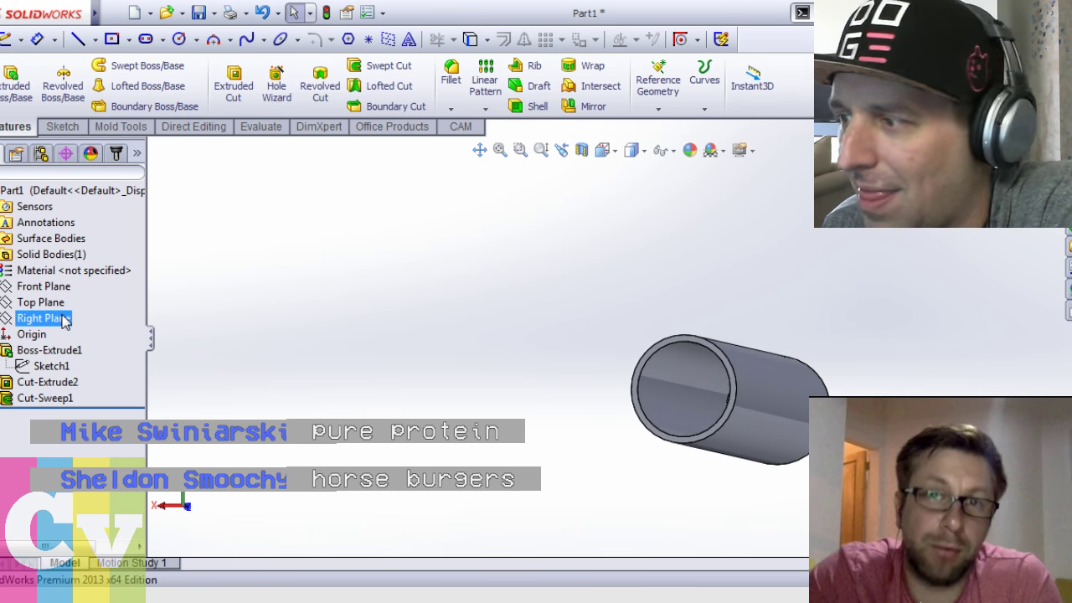
{"action": "left_click", "coordinate": [574, 343]}
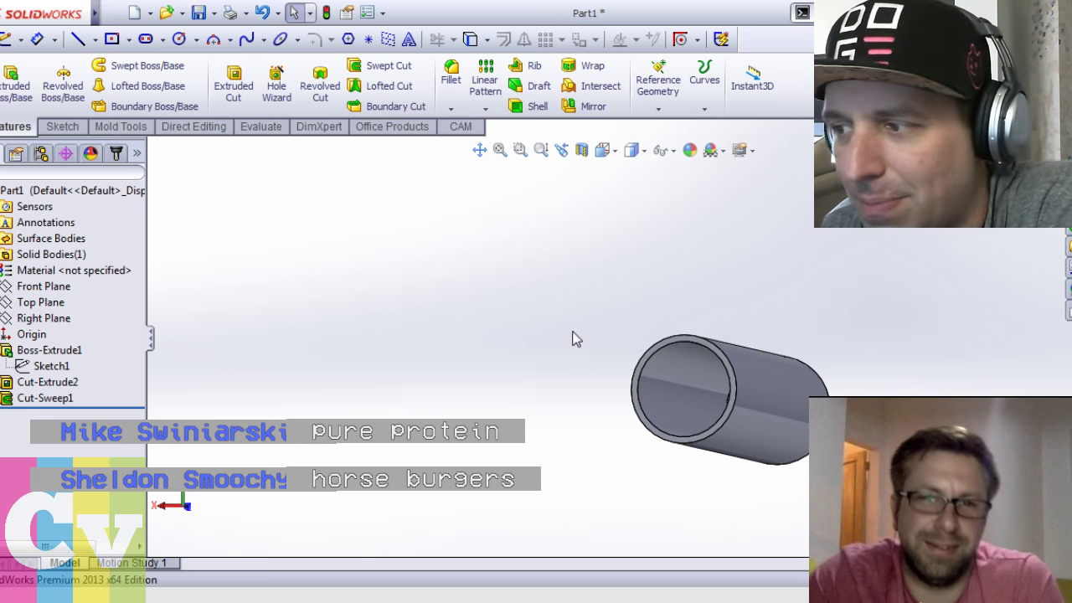
{"action": "mouse_move", "coordinate": [557, 383]}
{"action": "middle_mouse_down"}
{"action": "mouse_move", "coordinate": [547, 386]}
{"action": "mouse_move", "coordinate": [559, 369]}
{"action": "middle_mouse_up"}
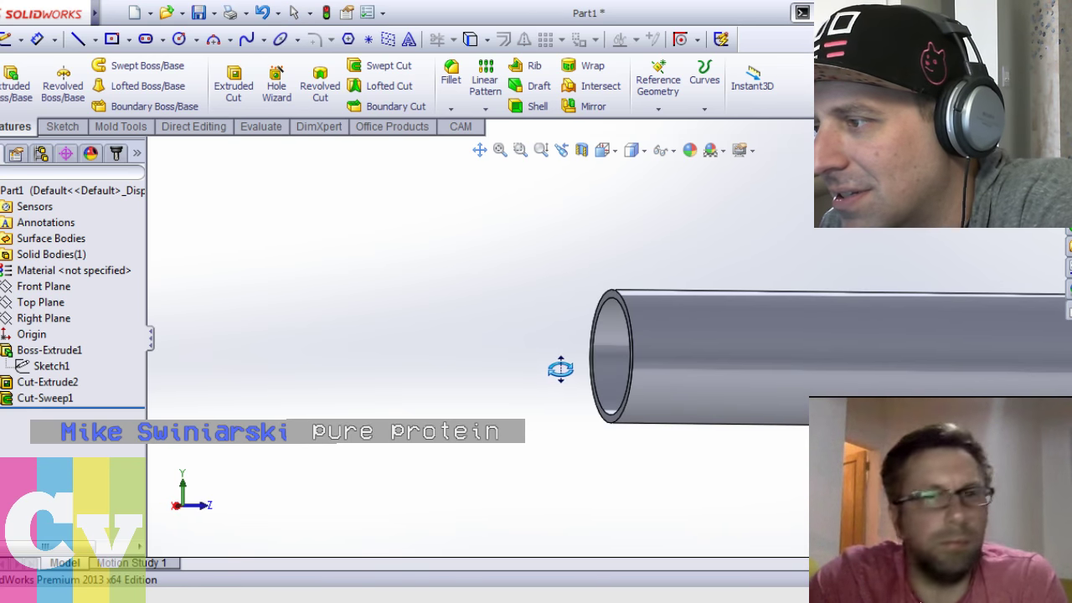
{"action": "left_click", "coordinate": [652, 287]}
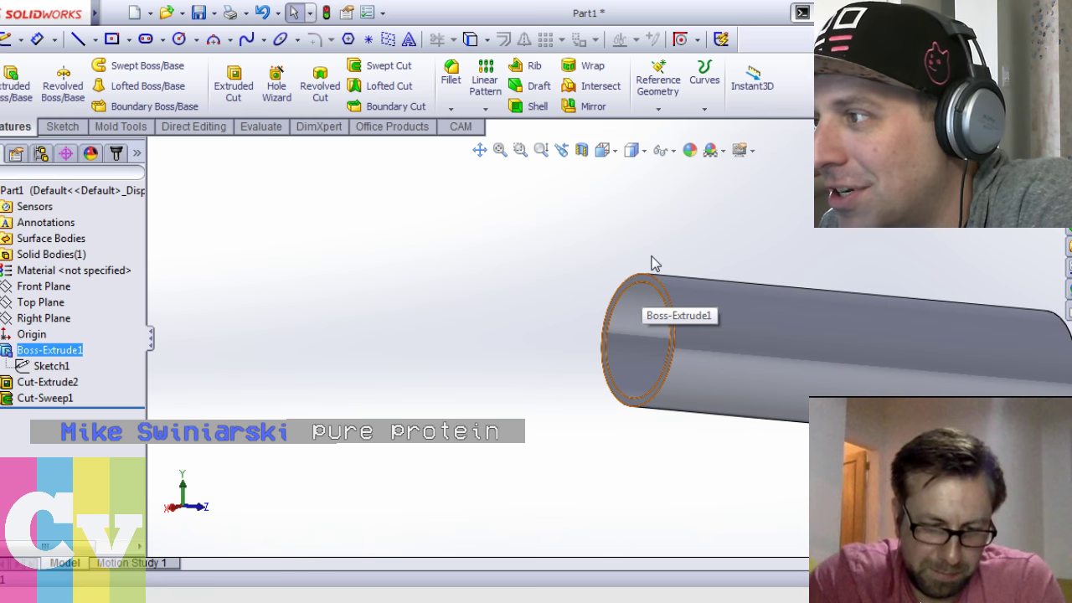
{"action": "left_click", "coordinate": [688, 240]}
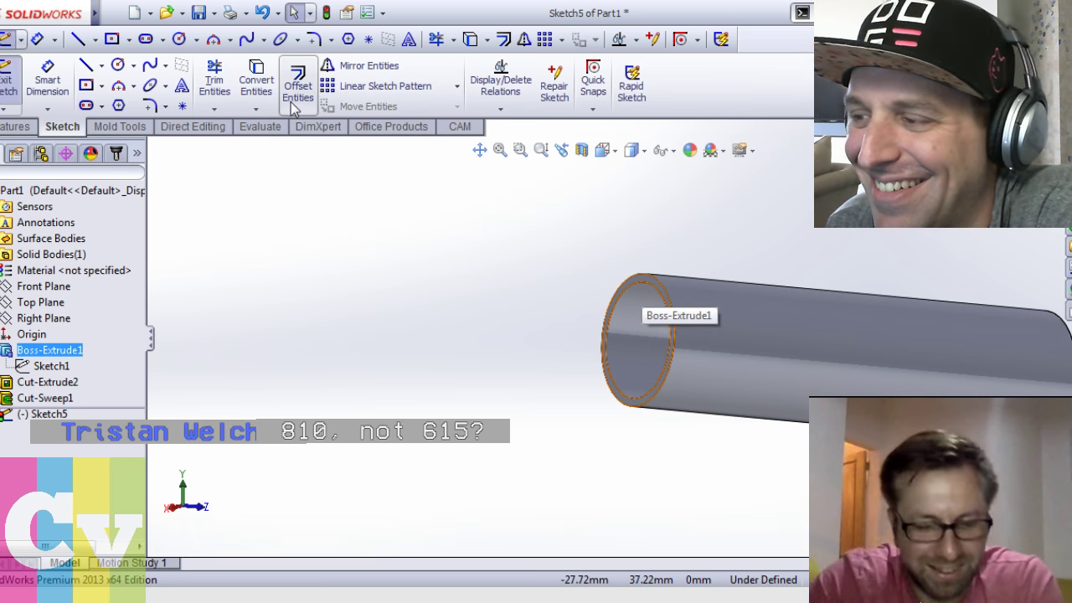
{"action": "left_click", "coordinate": [585, 362]}
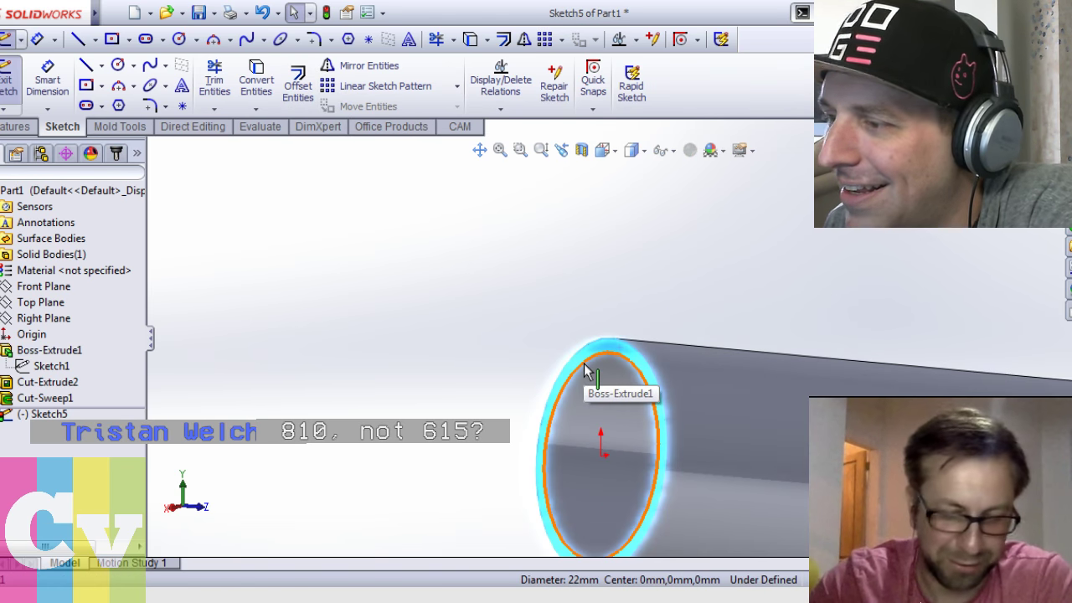
{"action": "left_click", "coordinate": [257, 75]}
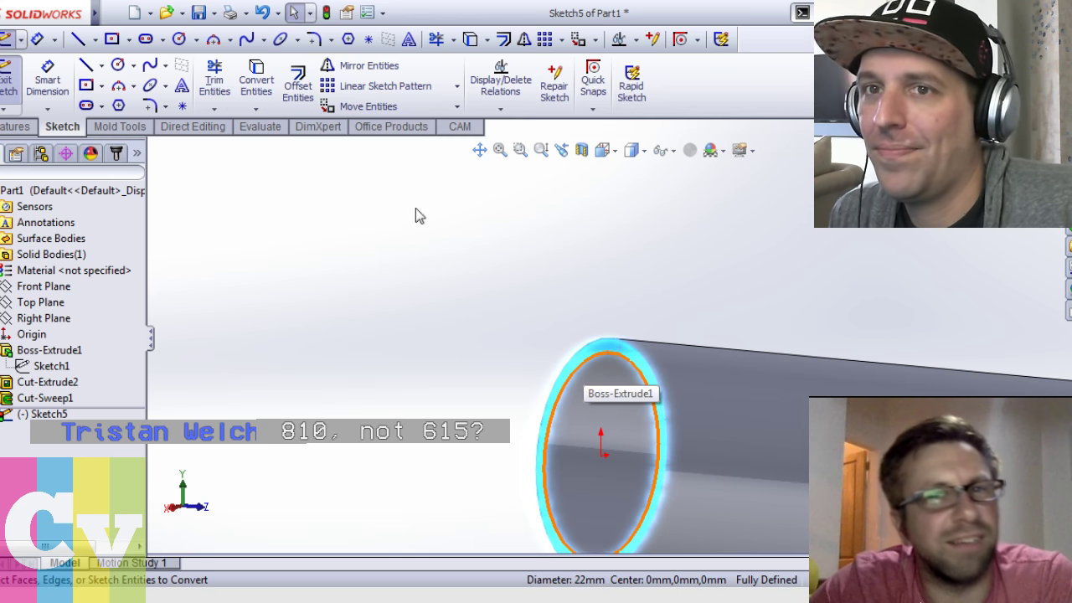
Create a clockwise helix from the converted circle with constant 0.75 mm pitch, reversed direction, 6.5 revolutions and a 90° start angle
{"action": "left_click", "coordinate": [15, 127]}
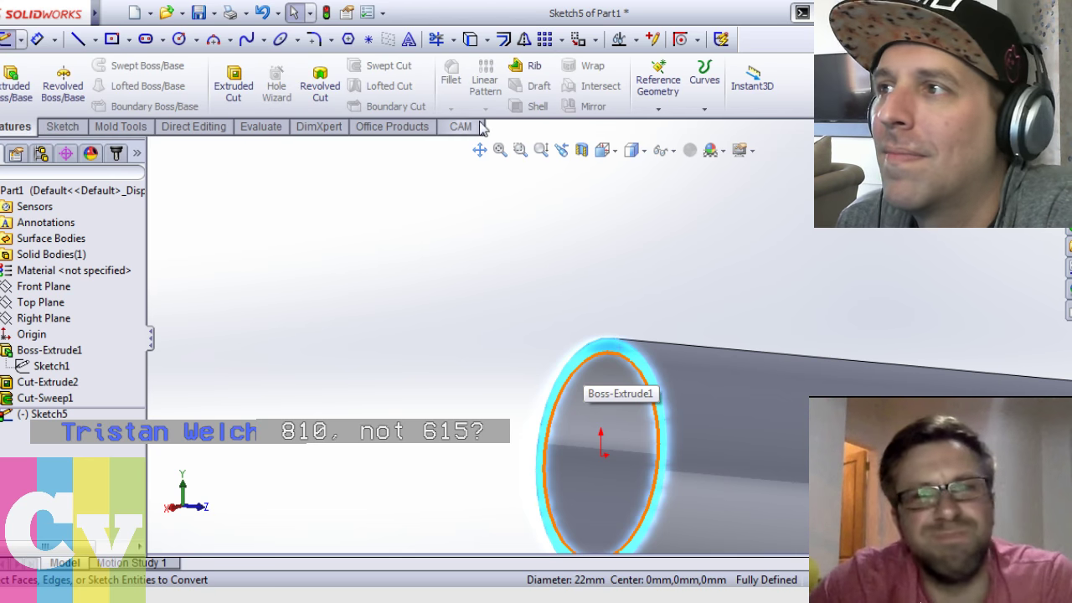
{"action": "left_click", "coordinate": [708, 82]}
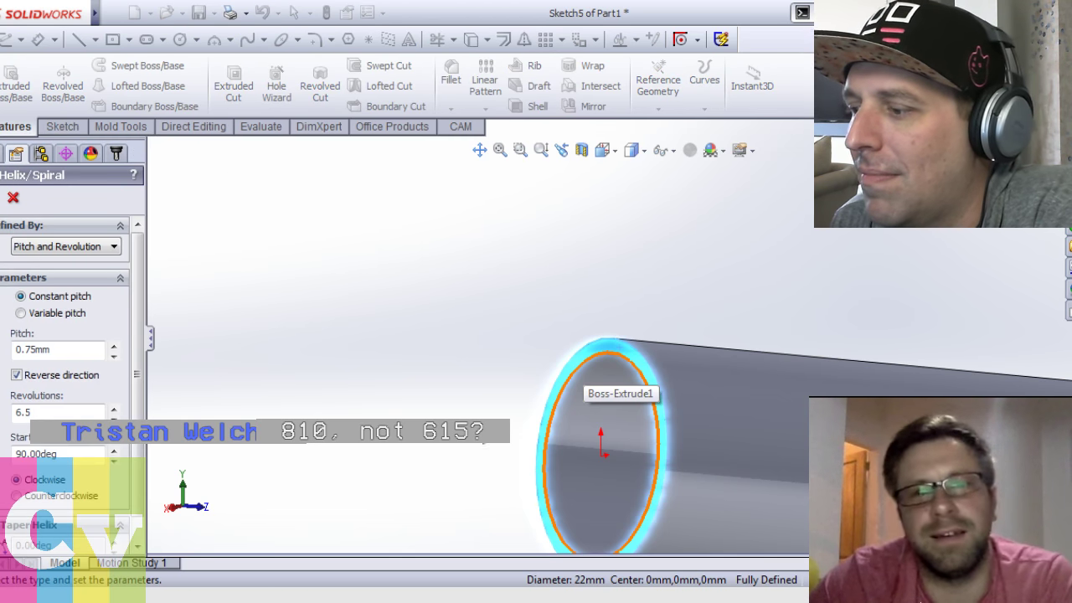
{"action": "key", "text": "Return"}
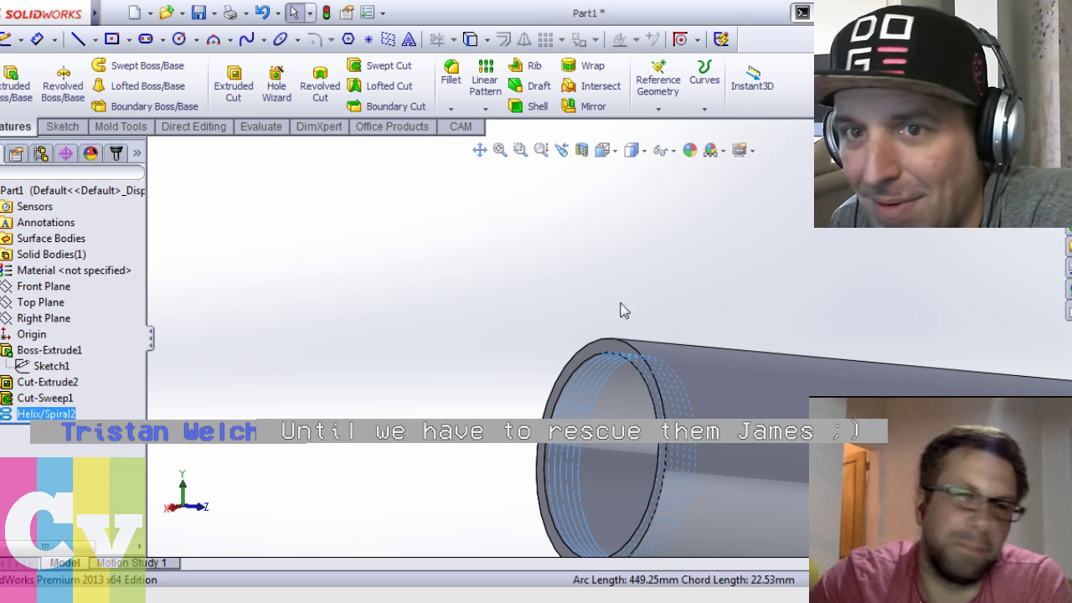
Start a sketch on the Right Plane and draw a vertical construction line about 0.21 mm long downward from the helix's start point
{"action": "left_click", "coordinate": [30, 320]}
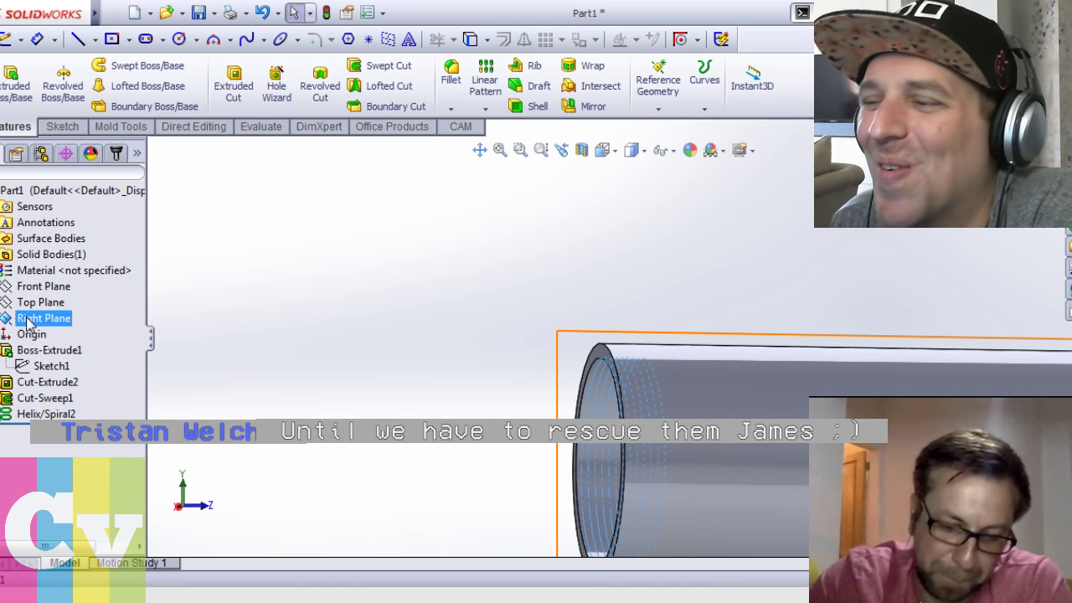
{"action": "left_click", "coordinate": [33, 298]}
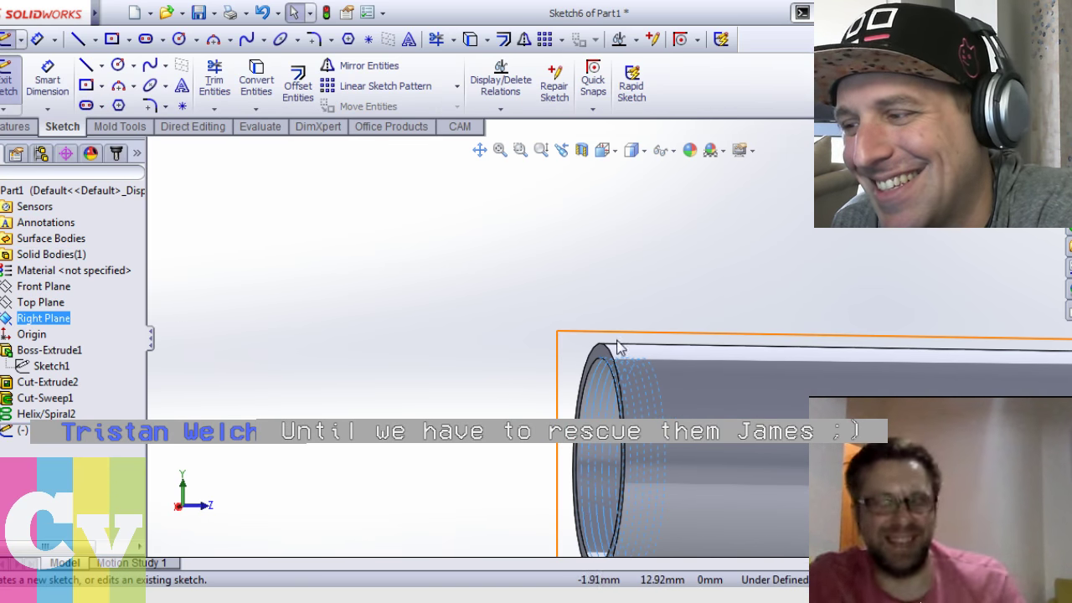
{"action": "scroll", "coordinate": [618, 378], "scroll_direction": "up", "scroll_amount": 3}
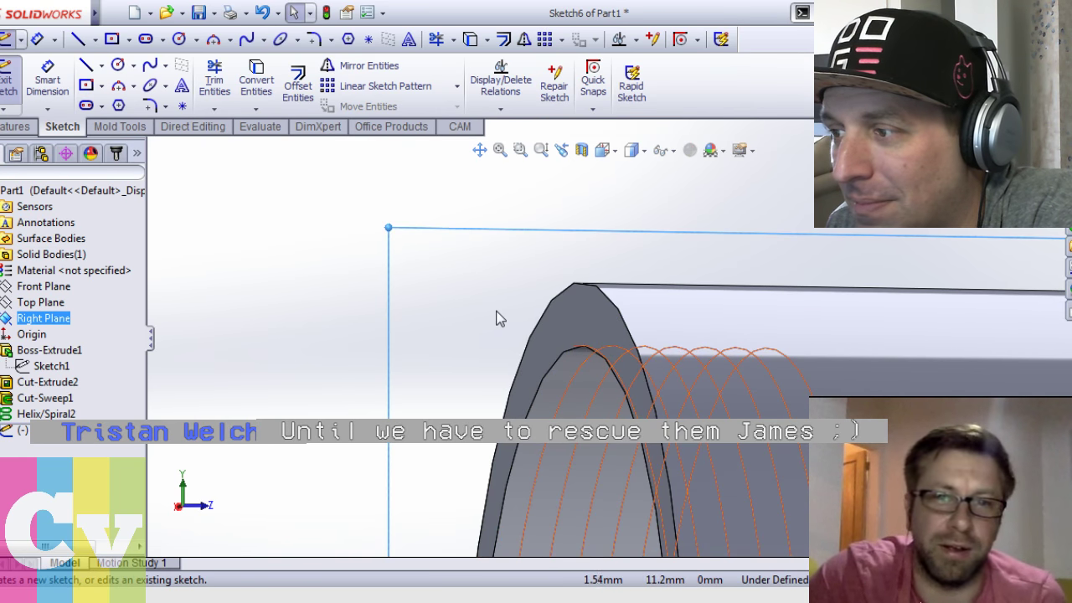
{"action": "scroll", "coordinate": [497, 316], "scroll_direction": "up", "scroll_amount": 2}
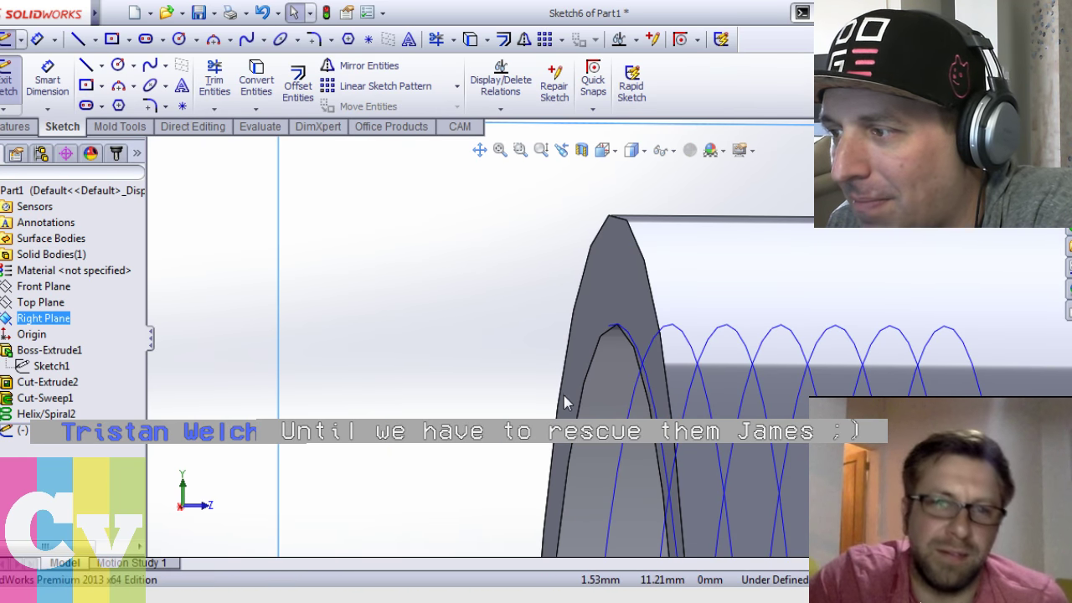
{"action": "key", "text": "l"}
{"action": "left_click", "coordinate": [609, 327]}
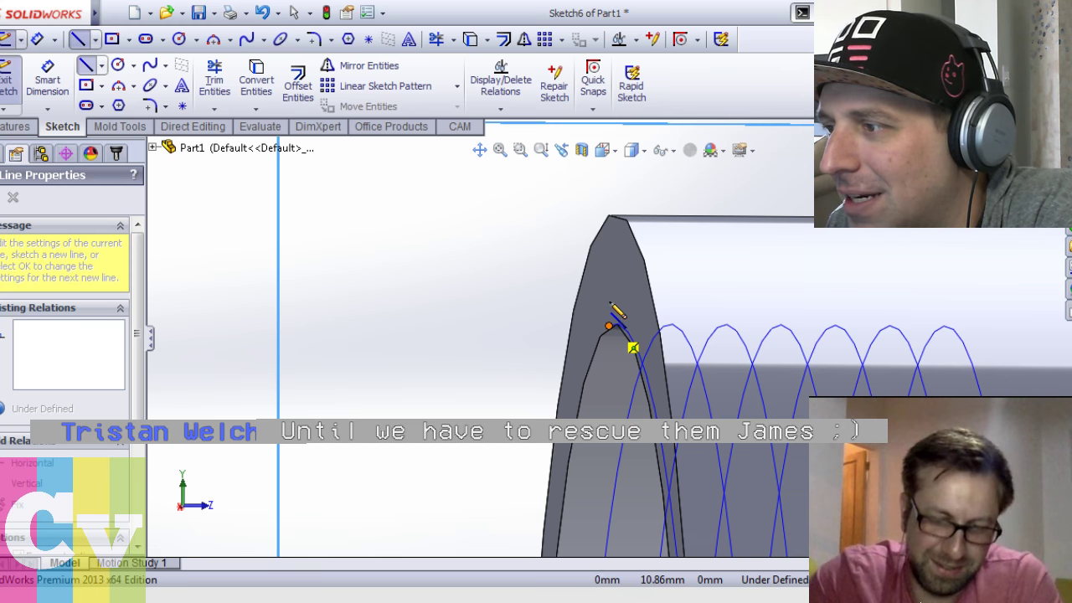
{"action": "scroll", "coordinate": [613, 324], "scroll_direction": "down", "scroll_amount": 3}
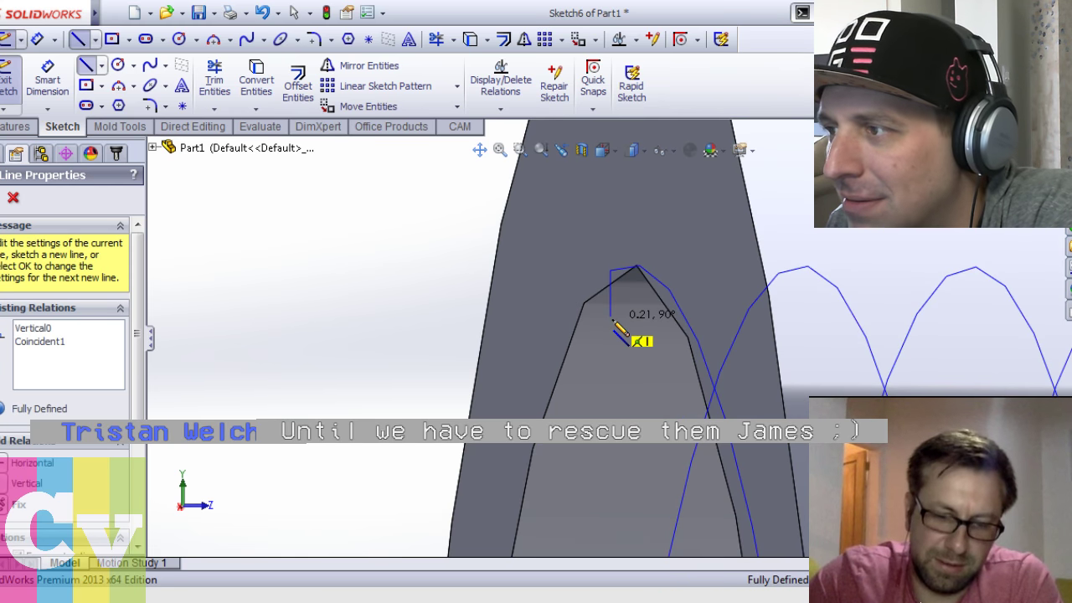
{"action": "left_click", "coordinate": [612, 320]}
Dimension the vertical construction line's length to 0.20 mm
{"action": "key", "text": "d"}
{"action": "left_click", "coordinate": [610, 305]}
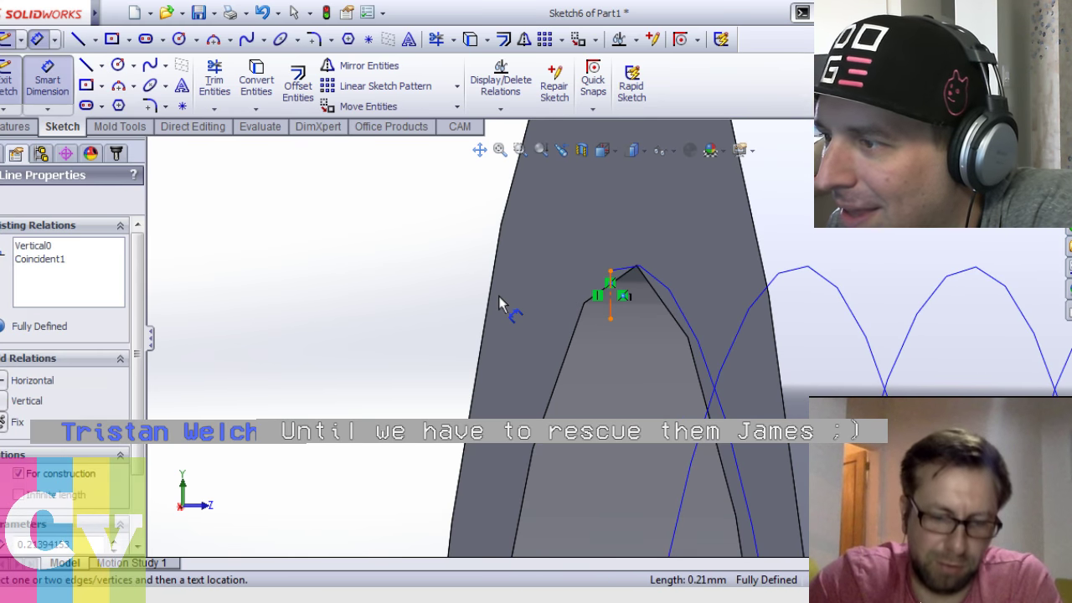
{"action": "left_click", "coordinate": [495, 301]}
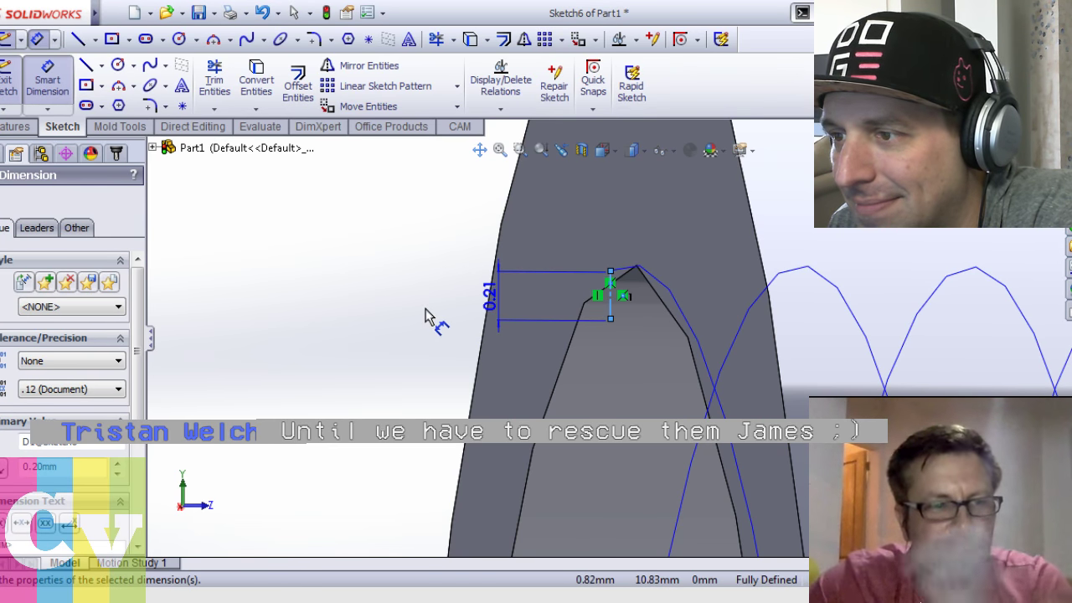
Draw a horizontal line outward from the construction line's lower end and dimension its length to 0.20 mm
{"action": "key", "text": "l"}
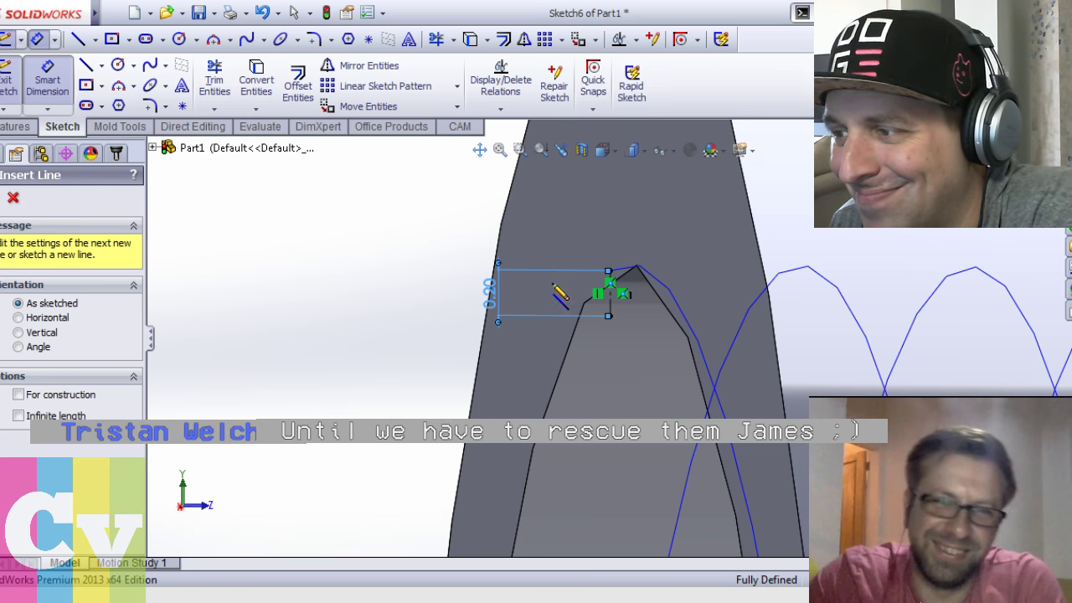
{"action": "left_click", "coordinate": [611, 316]}
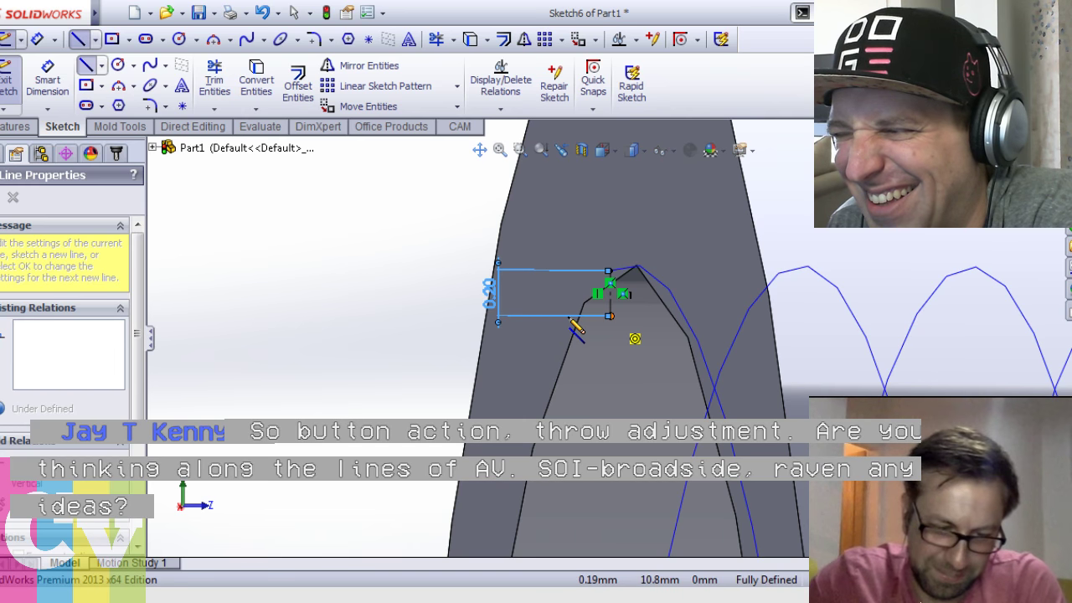
{"action": "left_click", "coordinate": [566, 316]}
{"action": "key", "text": "d"}
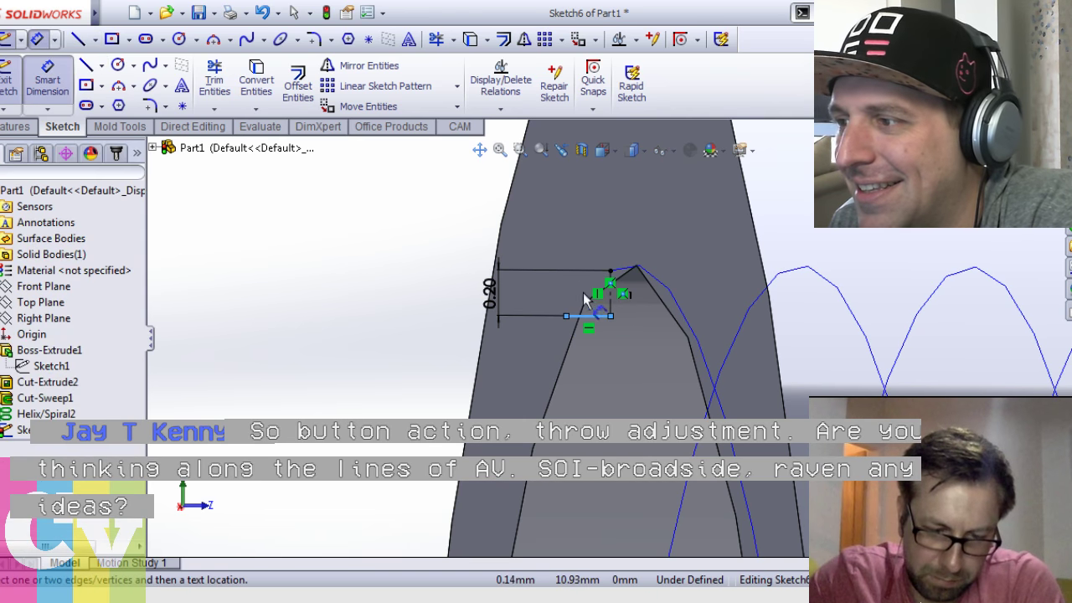
{"action": "left_click", "coordinate": [588, 317]}
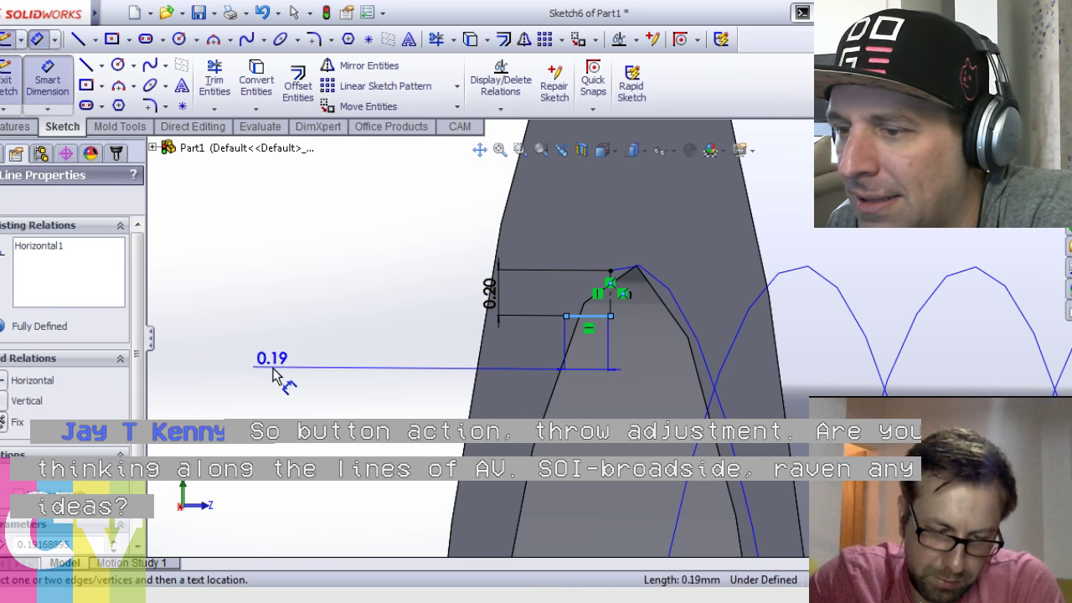
{"action": "left_click", "coordinate": [281, 369]}
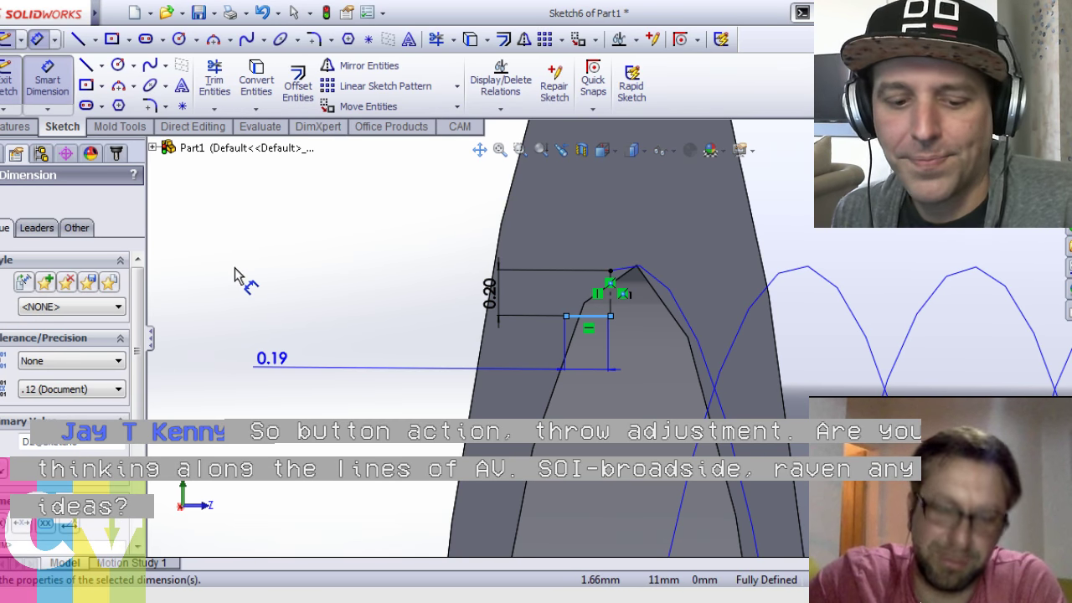
{"action": "key", "text": "Escape"}
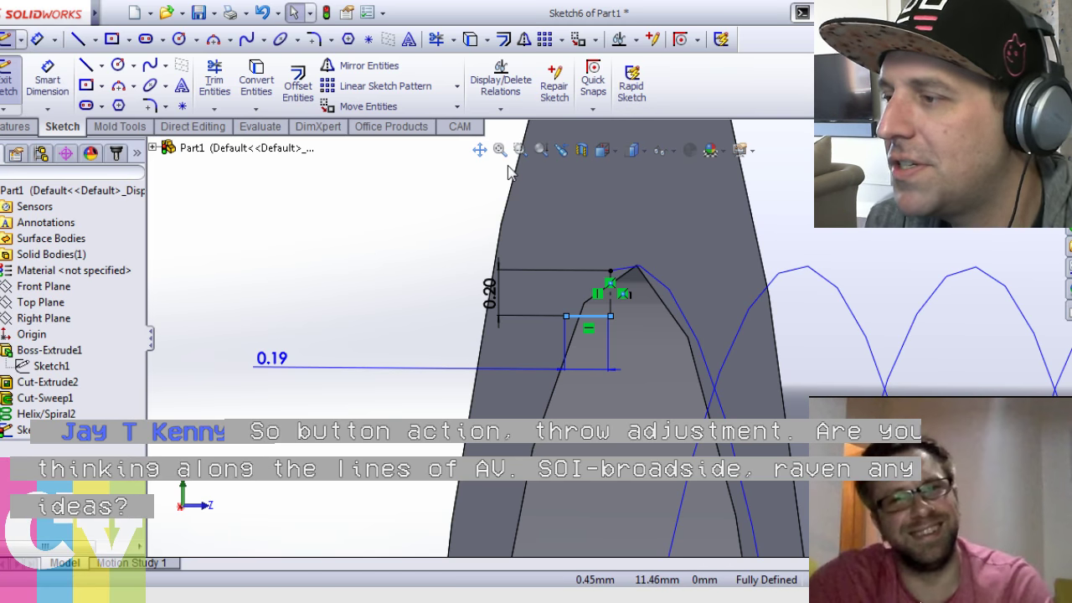
Mirror the short horizontal line about the vertical construction line
{"action": "left_click", "coordinate": [582, 317]}
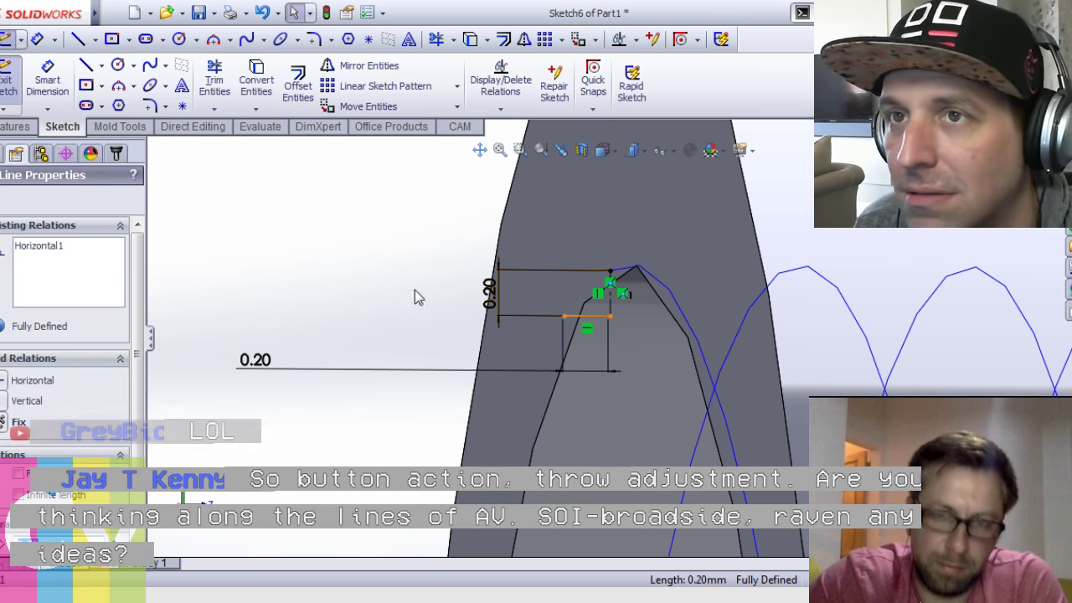
{"action": "left_click", "coordinate": [398, 68]}
{"action": "left_click", "coordinate": [618, 305]}
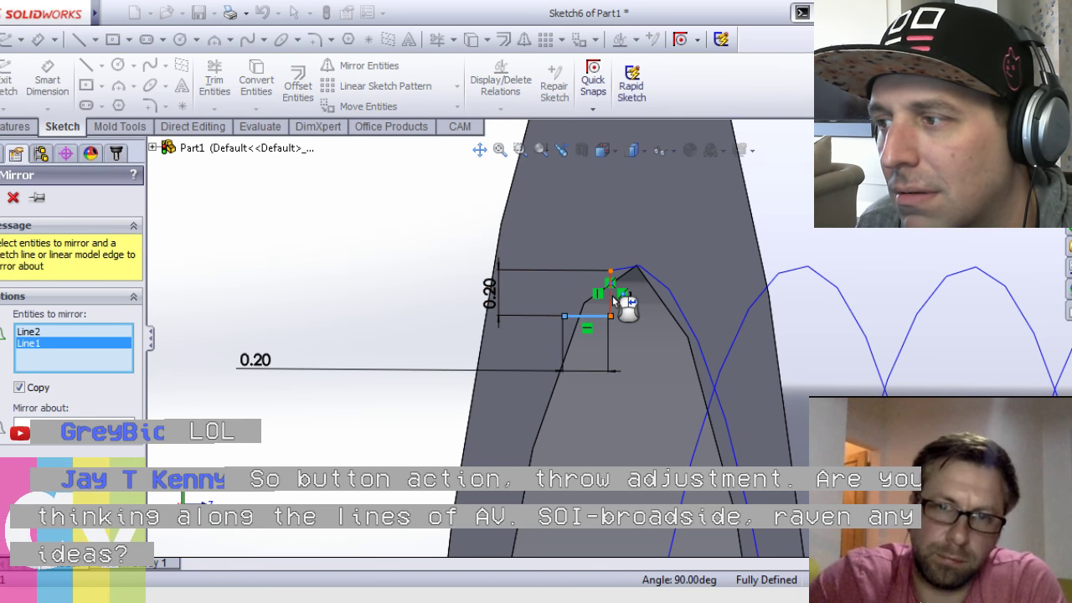
{"action": "key", "text": "Delete"}
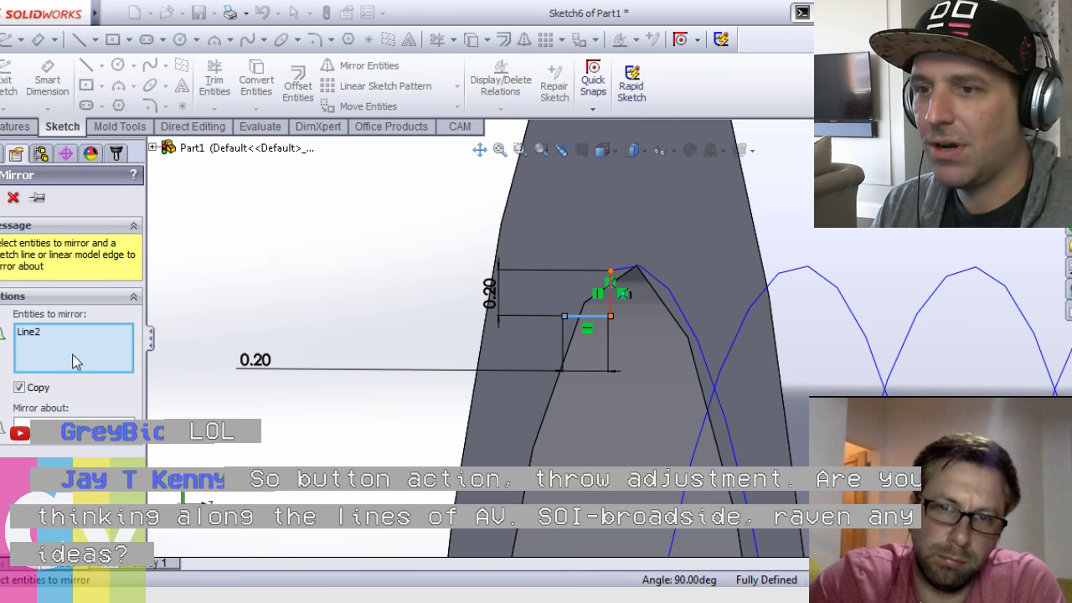
{"action": "left_click", "coordinate": [73, 425]}
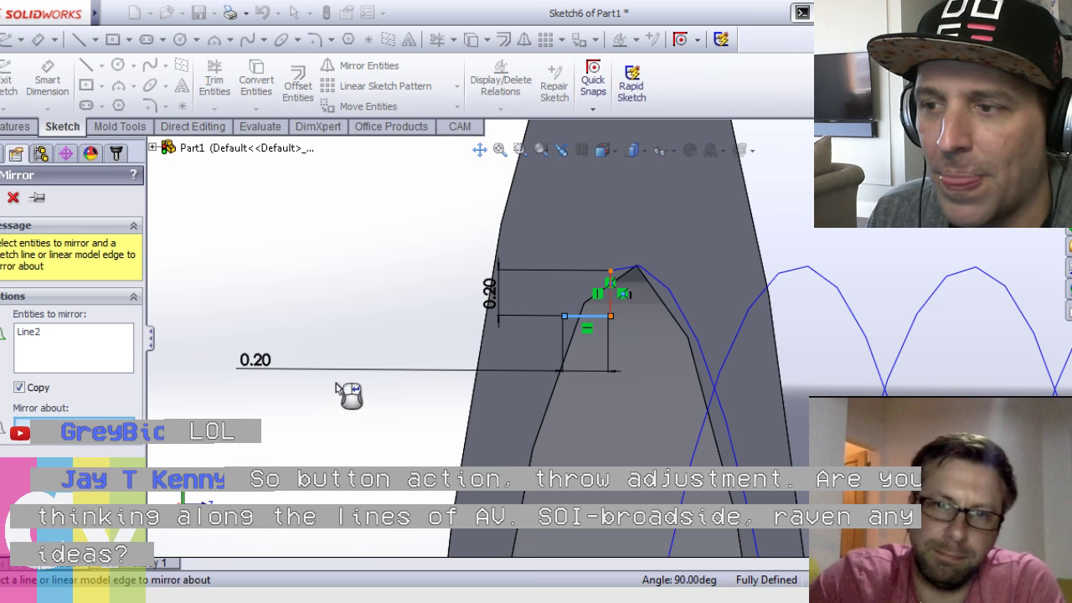
{"action": "left_click", "coordinate": [610, 303]}
{"action": "key", "text": "Return"}
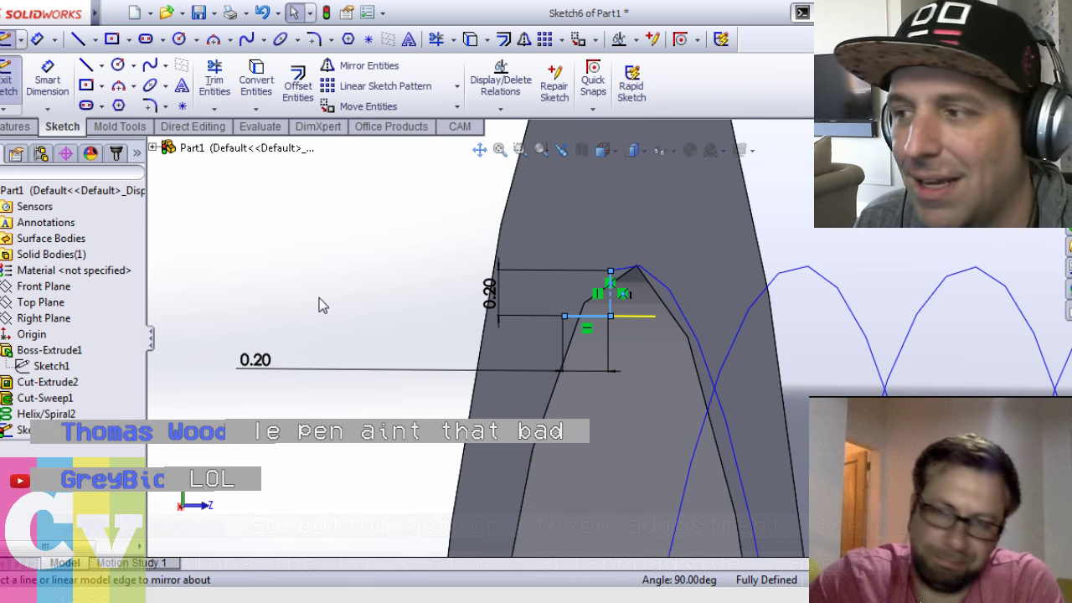
{"action": "left_click", "coordinate": [381, 278]}
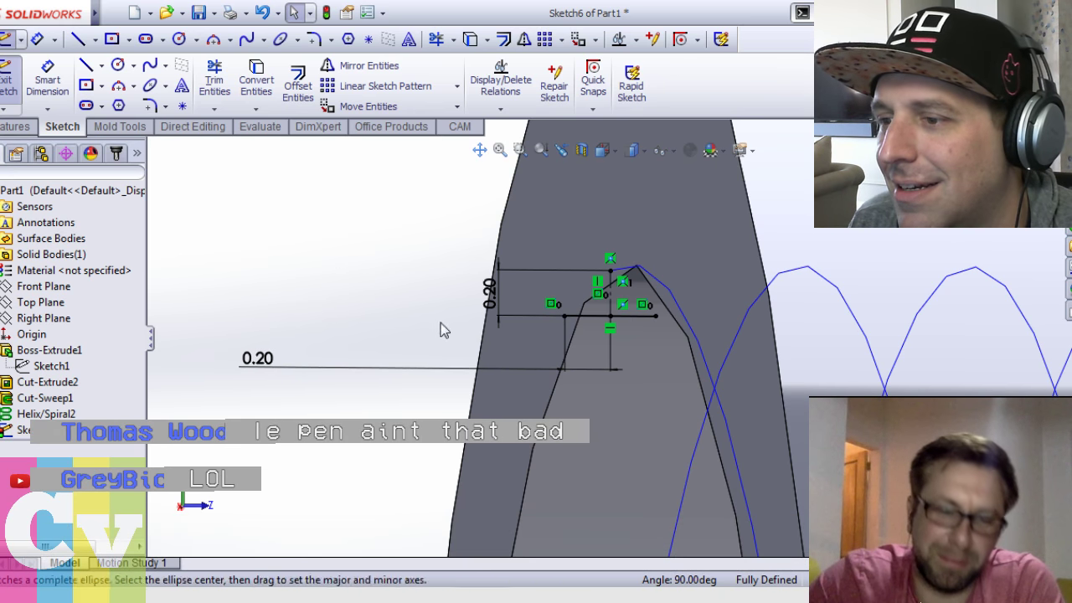
Draw a second vertical construction line about 0.2 mm long upward from the helix's start point
{"action": "key", "text": "l"}
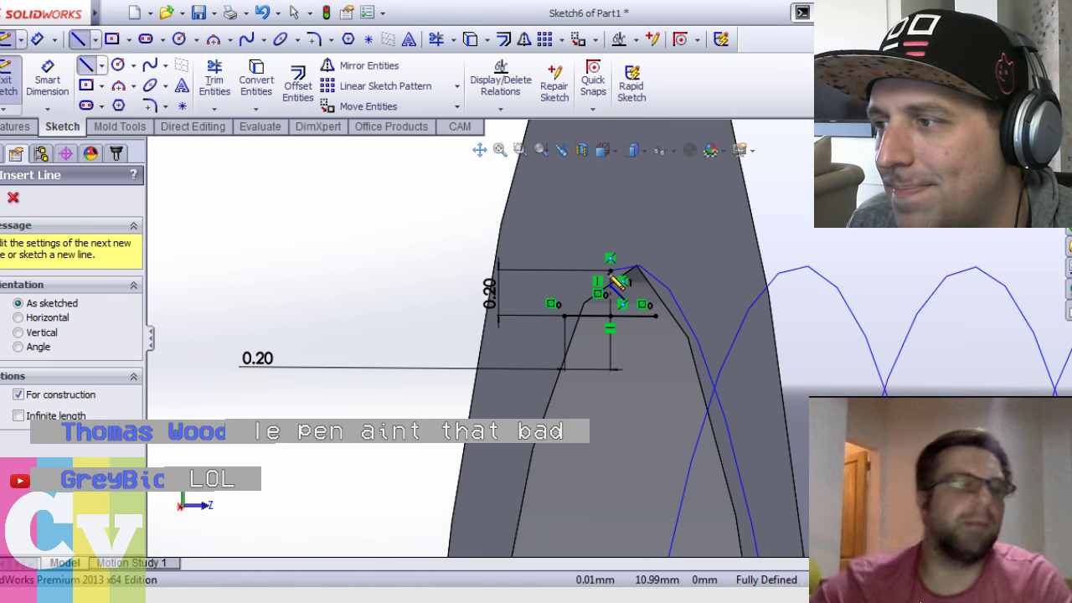
{"action": "left_click", "coordinate": [610, 271]}
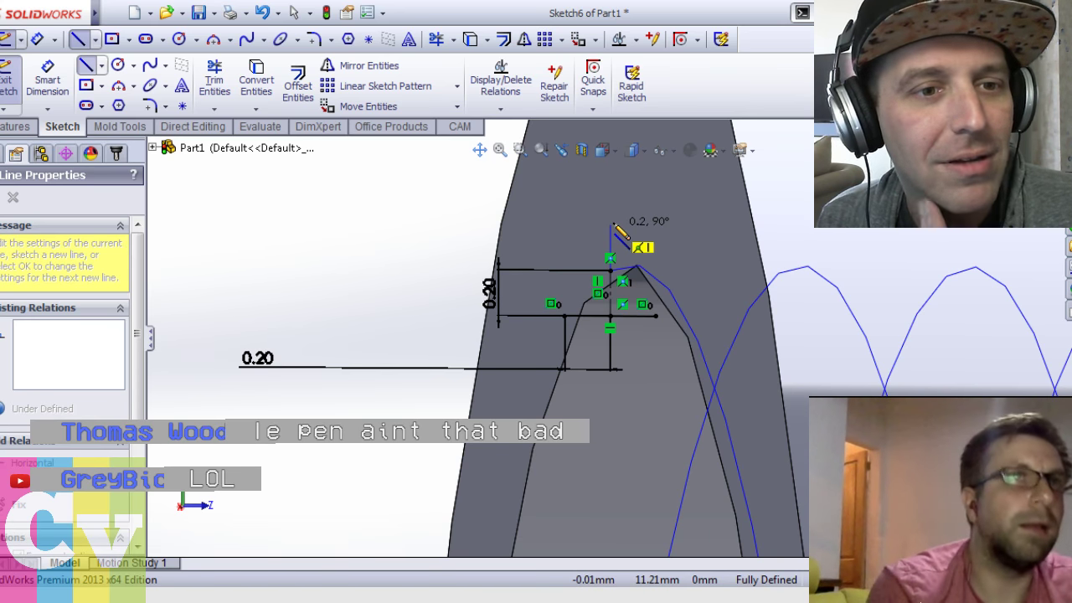
{"action": "key", "text": "Escape"}
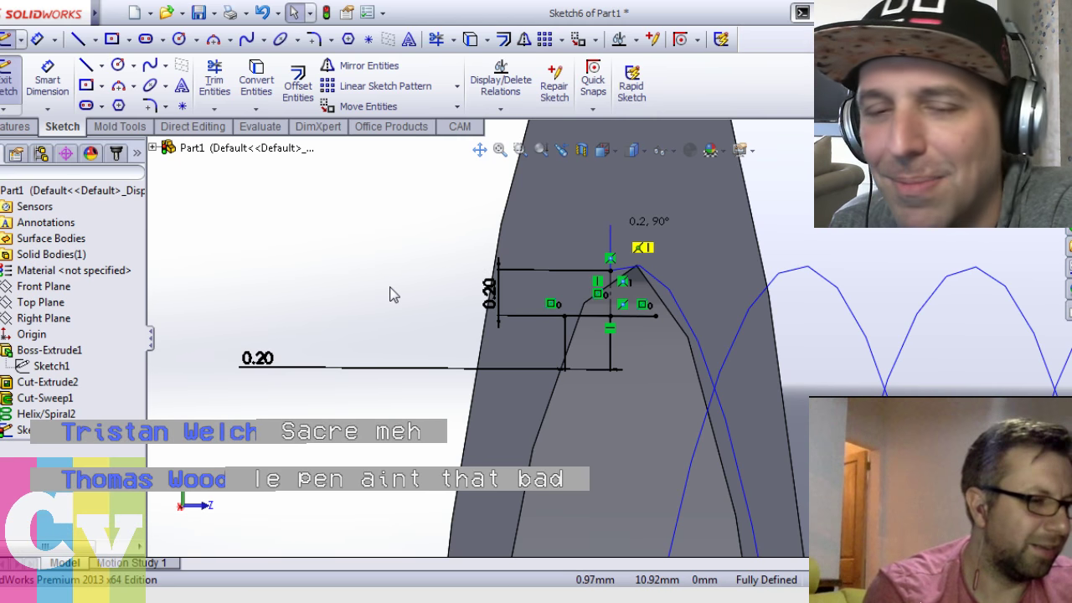
{"action": "key", "text": "Escape"}
Draw two slanted lines from the upper construction line's top end to the outer ends of the horizontal base
{"action": "key", "text": "l"}
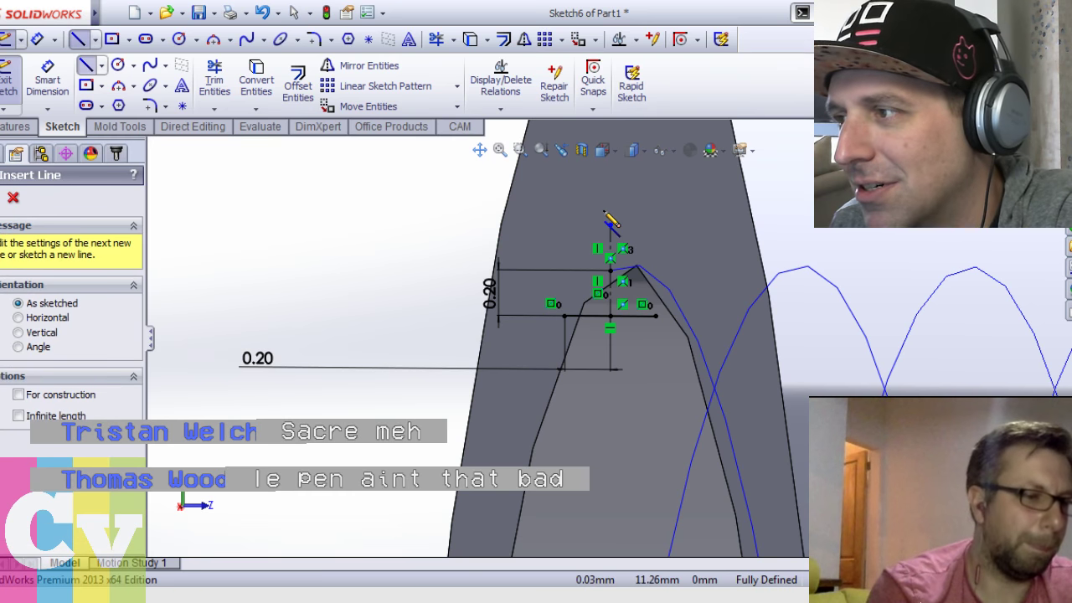
{"action": "left_click", "coordinate": [610, 226]}
{"action": "left_click", "coordinate": [564, 316]}
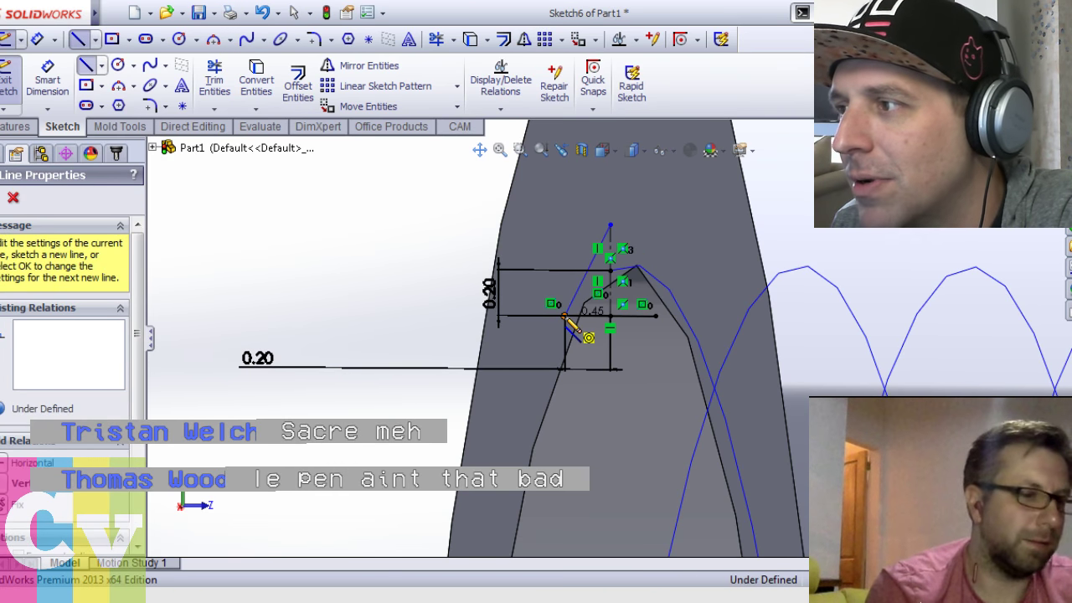
{"action": "left_click", "coordinate": [609, 226]}
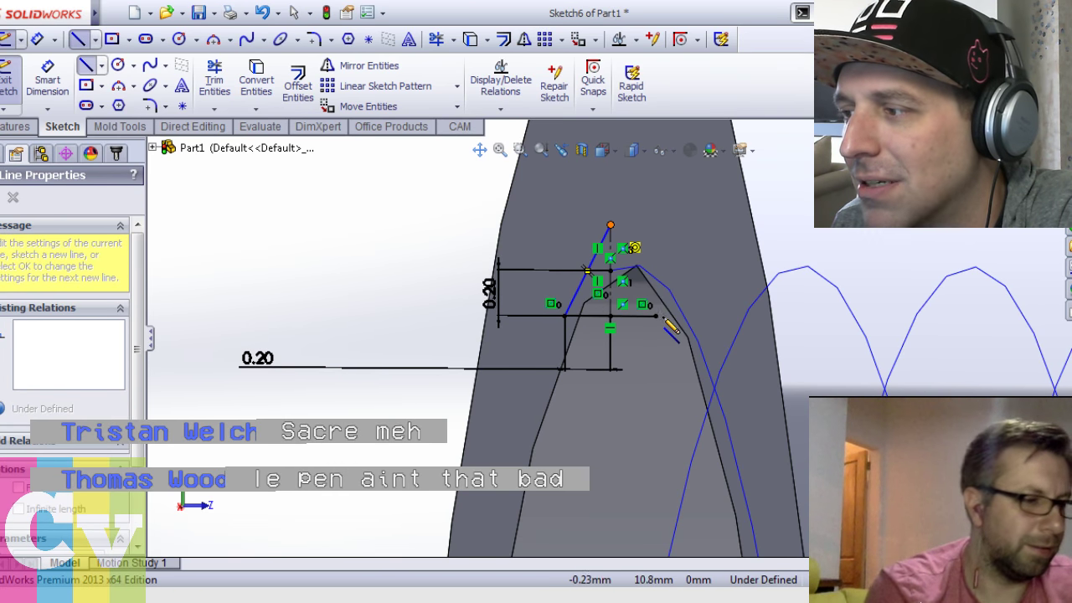
{"action": "left_click", "coordinate": [655, 317]}
{"action": "key", "text": "Escape"}
Delete the mirrored horizontal base and redraw it as one line about 0.4 mm long joining the slanted lines' lower ends
{"action": "left_click", "coordinate": [602, 317]}
{"action": "key", "text": "Delete"}
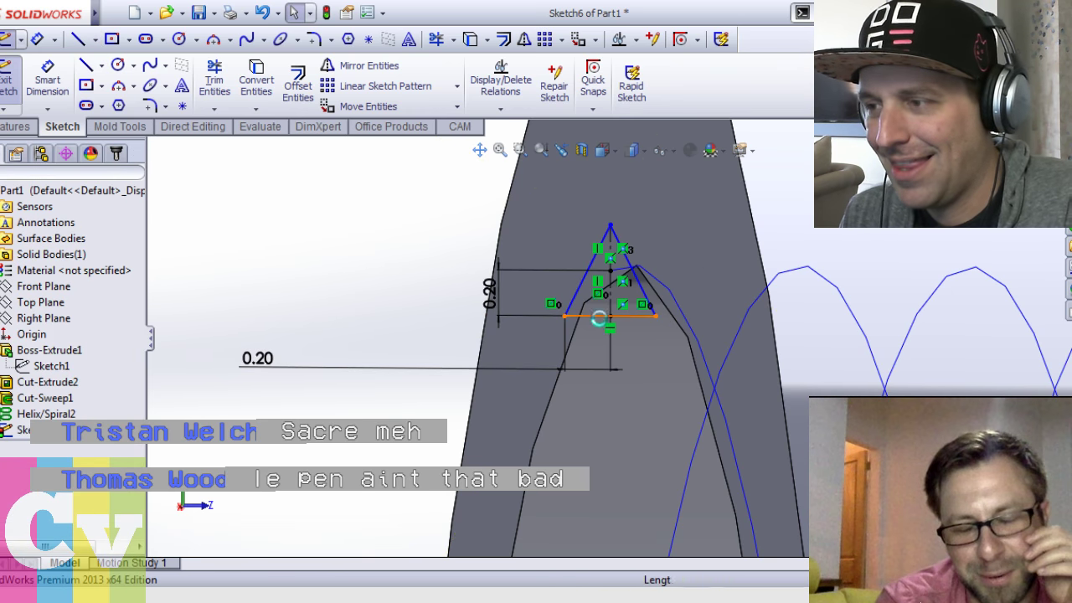
{"action": "left_click", "coordinate": [489, 293]}
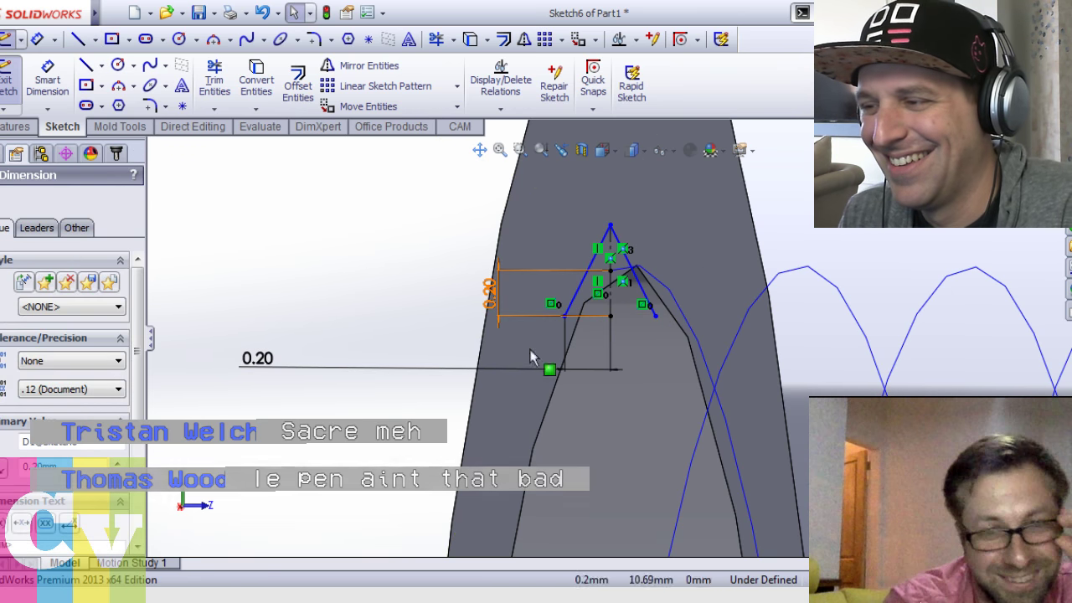
{"action": "left_click", "coordinate": [307, 310]}
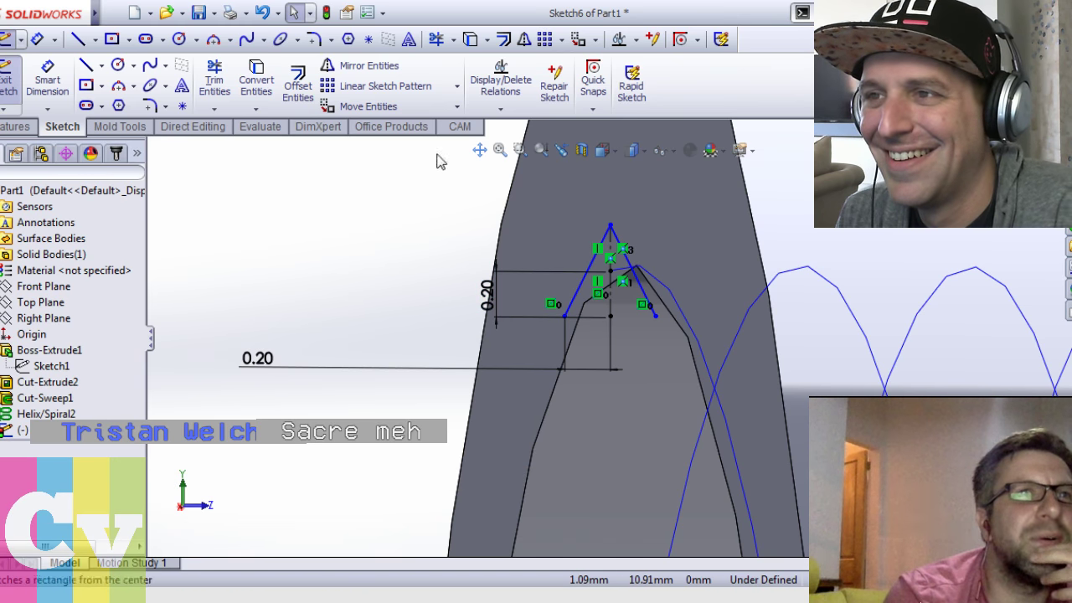
{"action": "key", "text": "l"}
{"action": "left_click", "coordinate": [564, 317]}
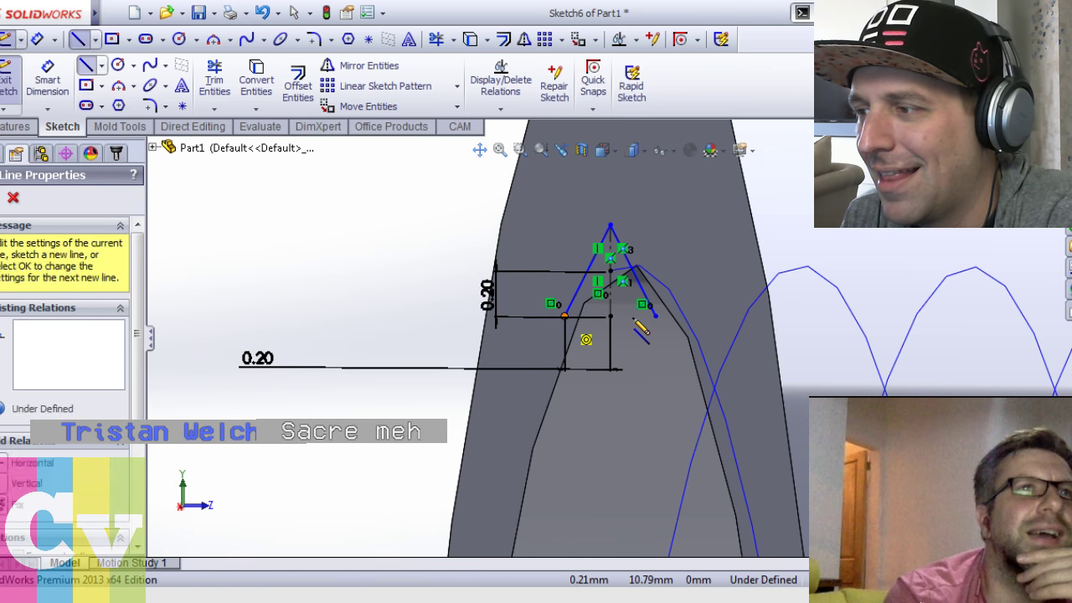
{"action": "left_click", "coordinate": [656, 316]}
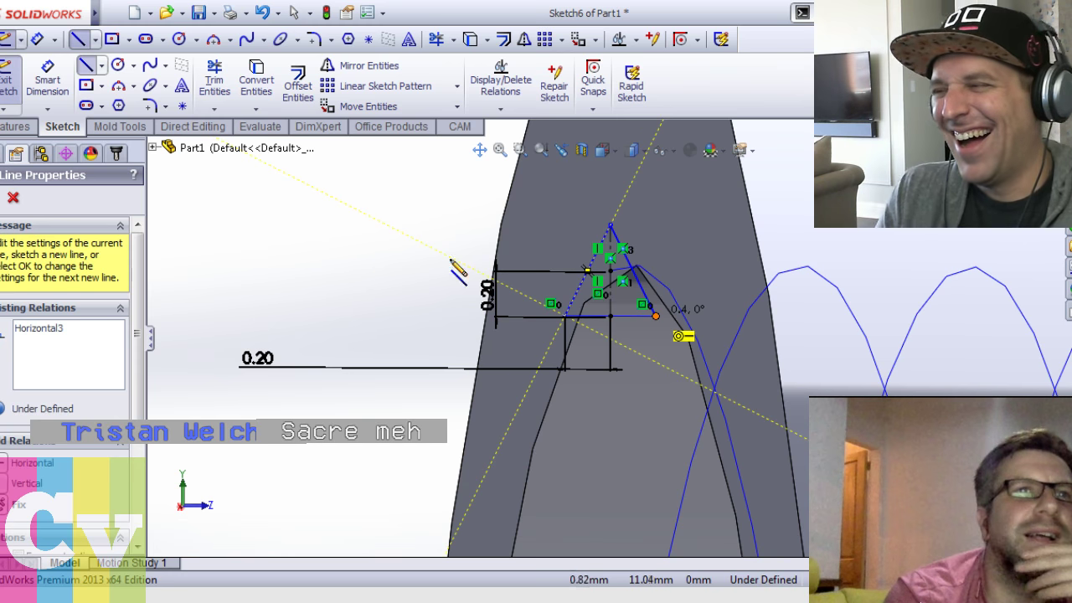
{"action": "key", "text": "Escape"}
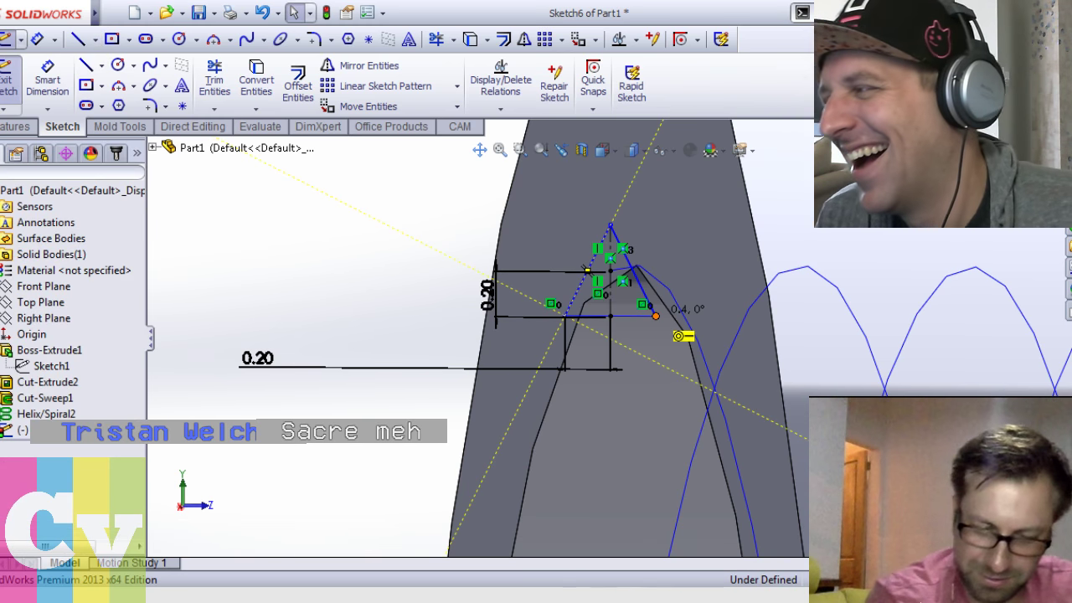
Close the triangle sketch and make a swept cut with it as the profile along the second helix as the path
{"action": "key", "text": "ctrl+b"}
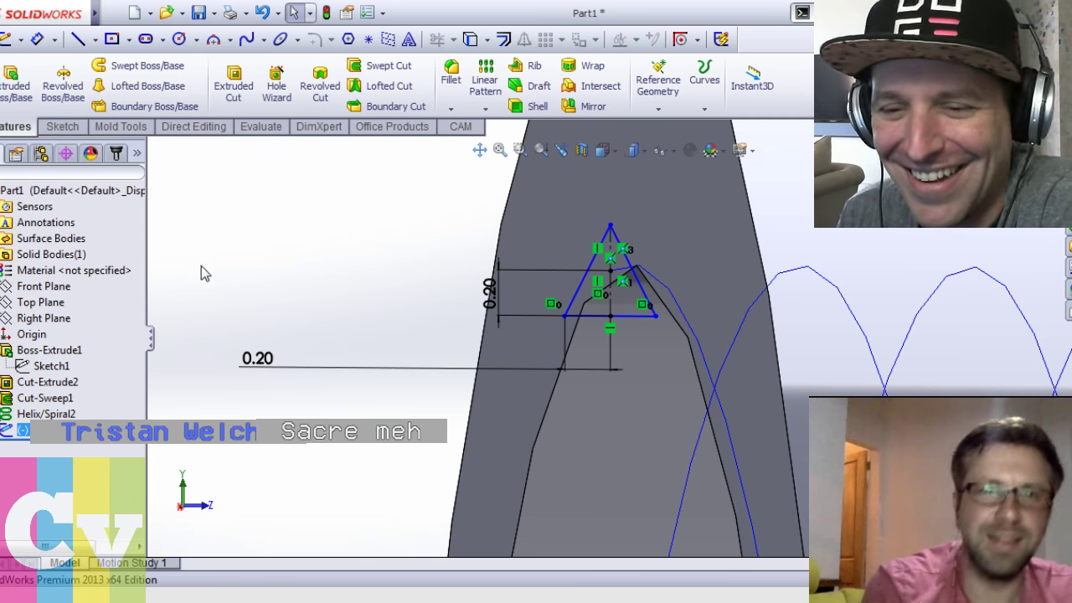
{"action": "left_click", "coordinate": [376, 66]}
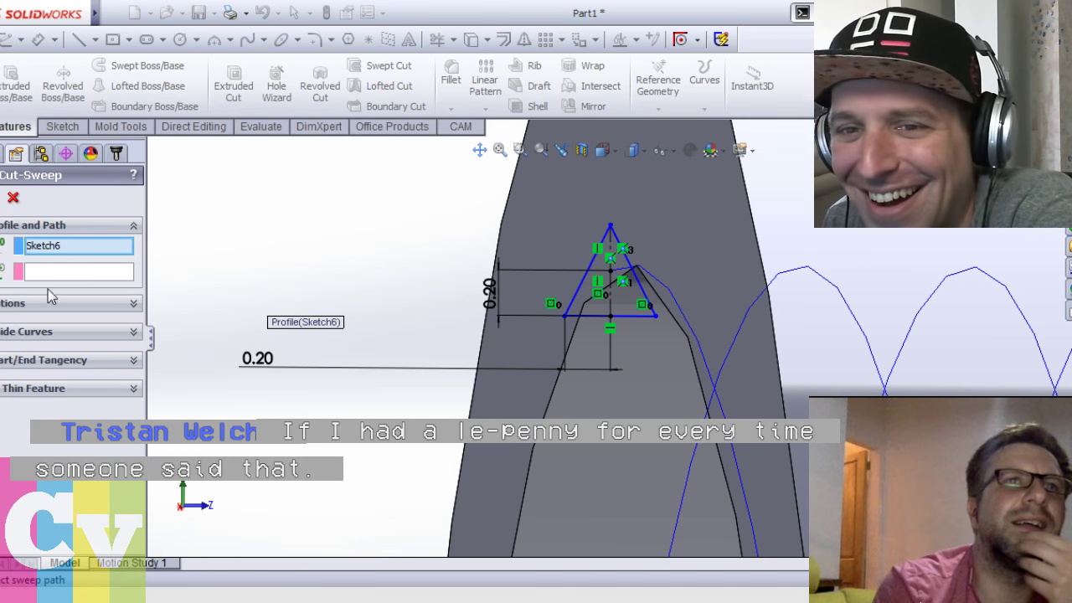
{"action": "left_click", "coordinate": [73, 273]}
{"action": "left_click", "coordinate": [675, 289]}
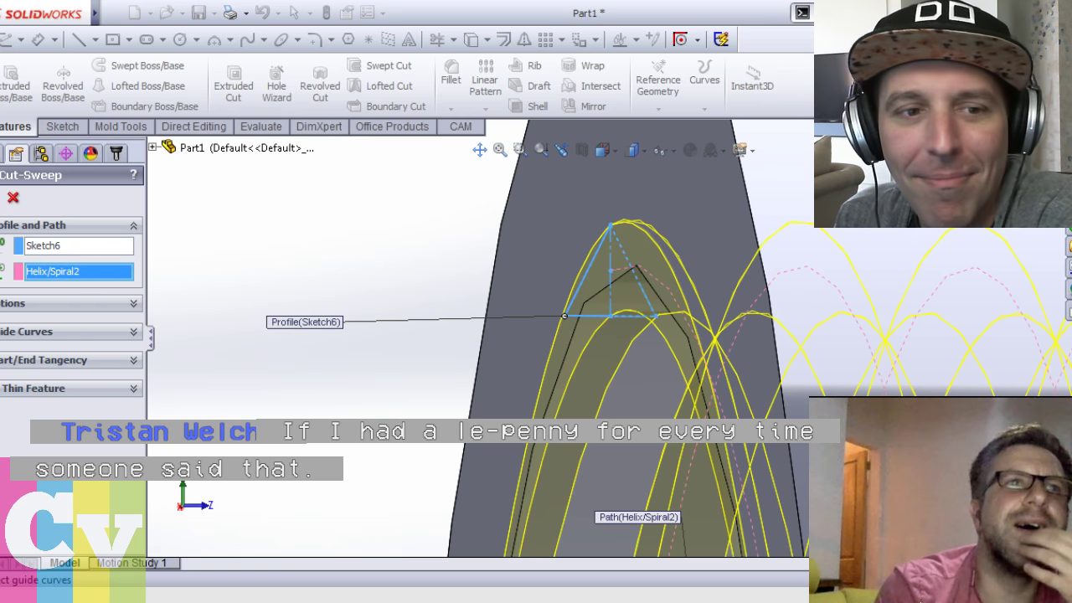
{"action": "key", "text": "Return"}
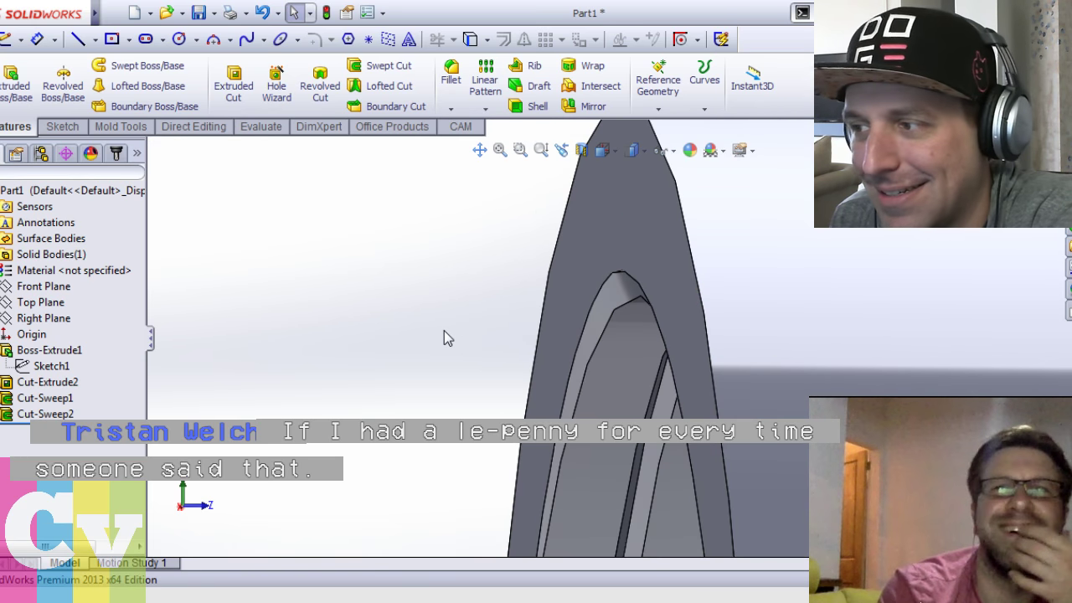
Examine the whole tube and the internal threads at both ends from several angles
{"action": "middle_click_drag", "start_coordinate": [455, 295], "coordinate": [541, 333]}
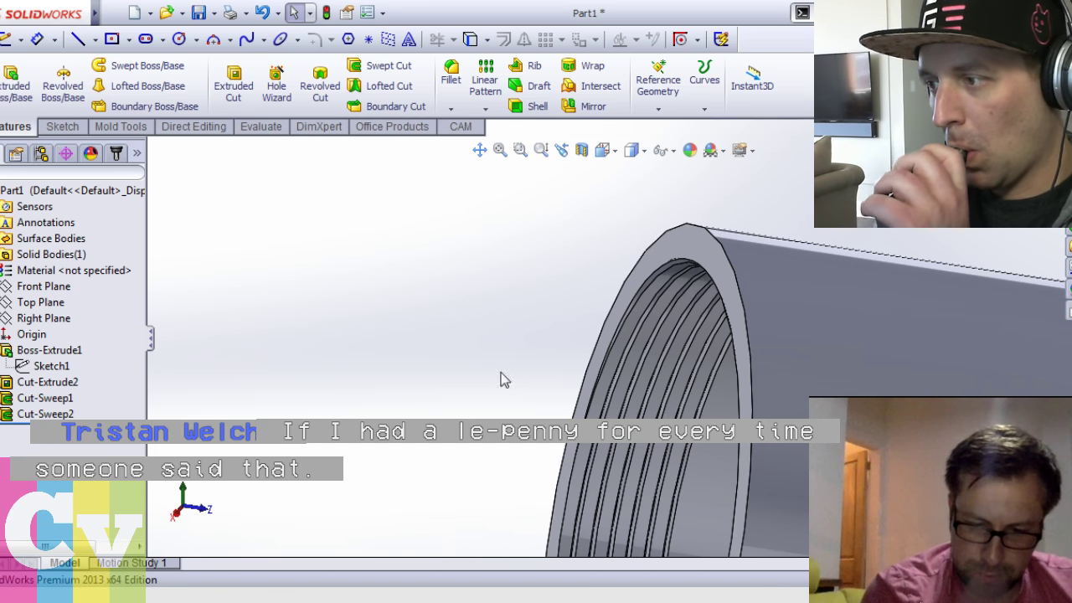
{"action": "middle_click_drag", "start_coordinate": [464, 371], "coordinate": [488, 376]}
{"action": "scroll", "coordinate": [488, 375], "scroll_direction": "up", "scroll_amount": 3}
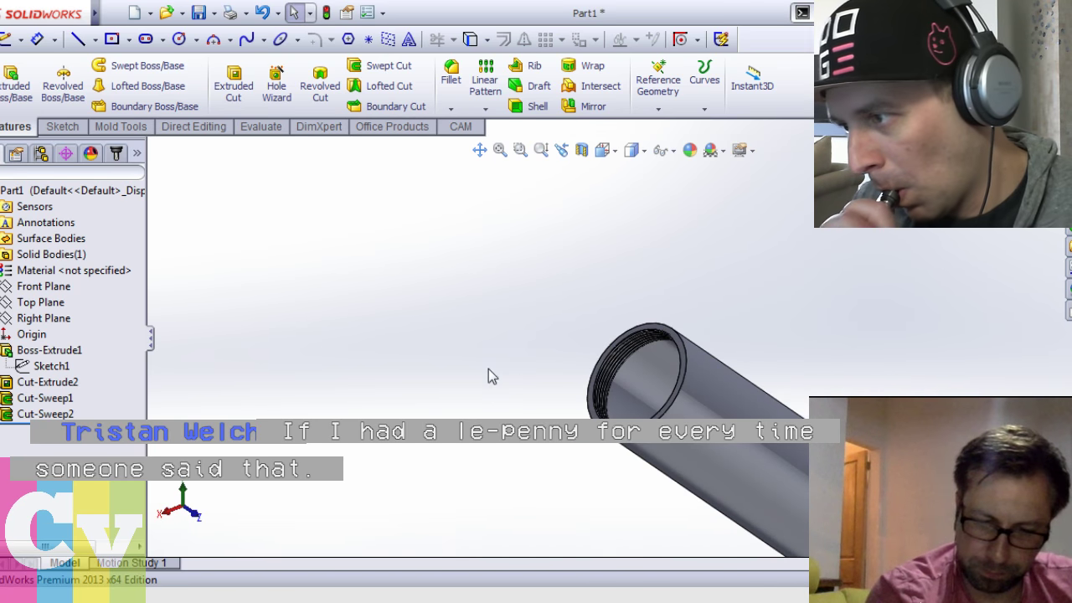
{"action": "scroll", "coordinate": [628, 446], "scroll_direction": "up", "scroll_amount": 3}
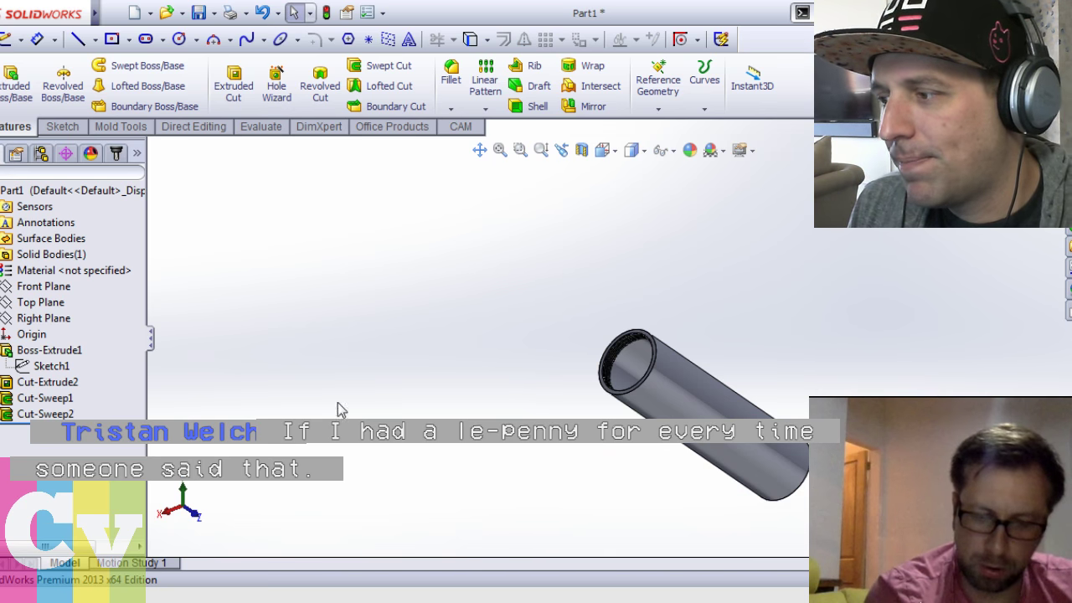
{"action": "middle_click_drag", "start_coordinate": [769, 347], "coordinate": [646, 397]}
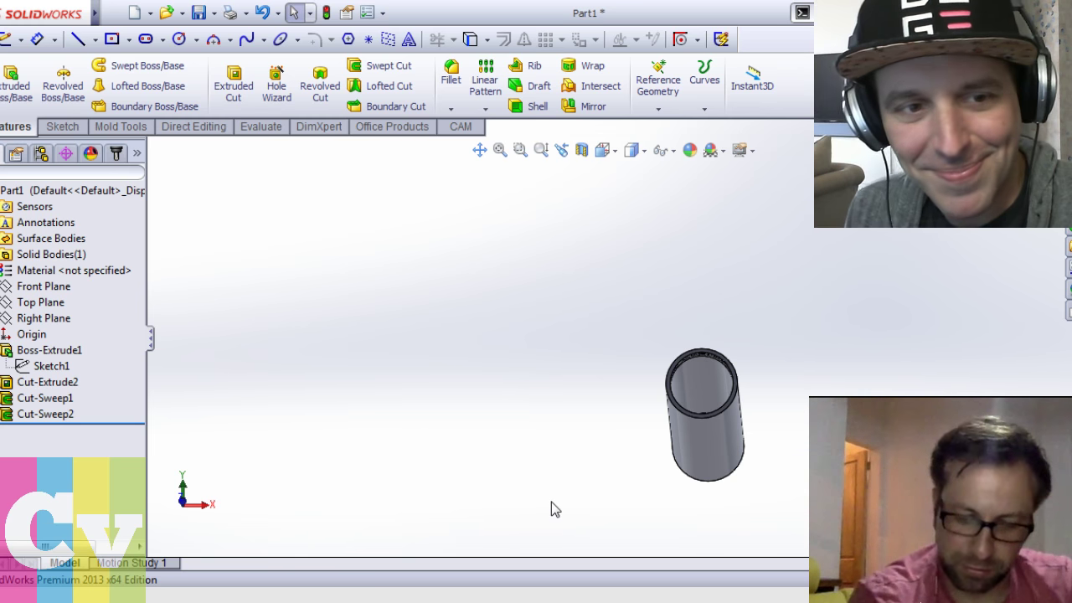
{"action": "key", "text": "ctrl+4"}
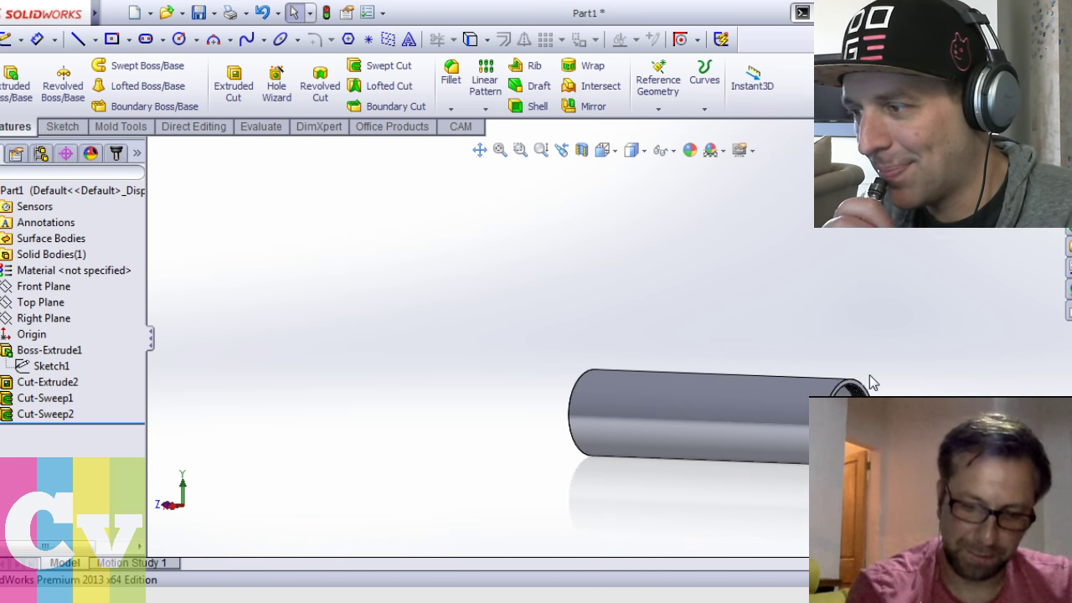
{"action": "middle_click_drag", "start_coordinate": [871, 382], "coordinate": [838, 365]}
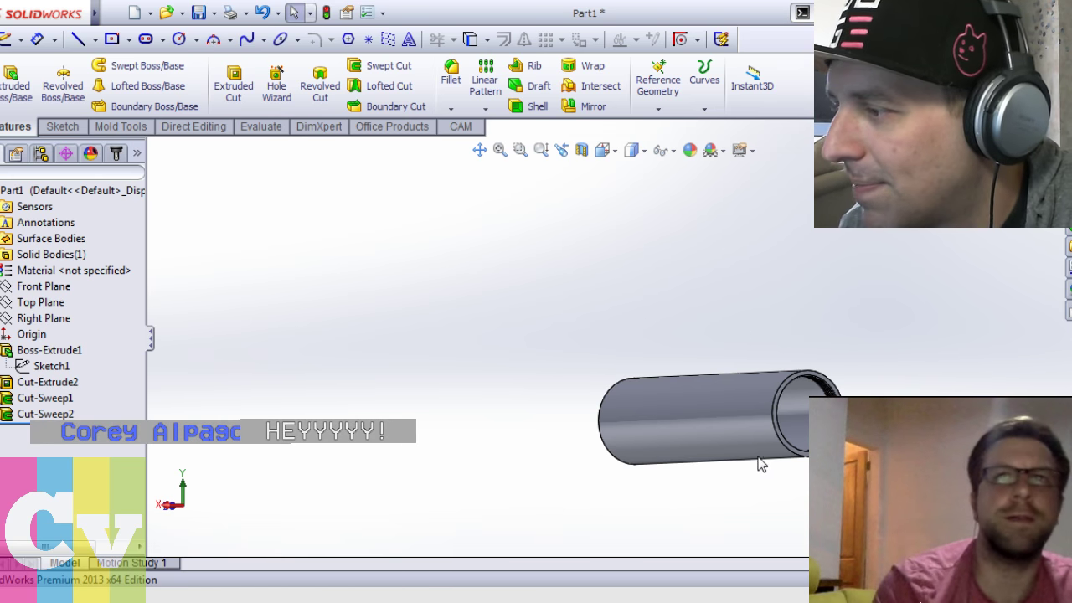
{"action": "scroll", "coordinate": [772, 425], "scroll_direction": "down", "scroll_amount": 4}
{"action": "middle_click_drag", "start_coordinate": [762, 454], "coordinate": [760, 457]}
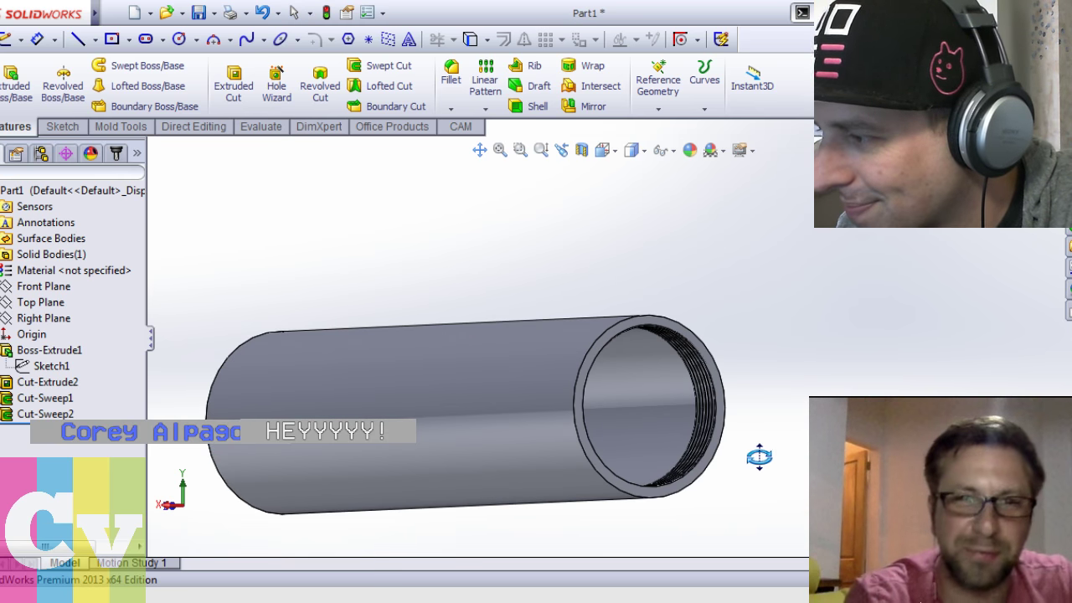
{"action": "key", "text": "Escape"}
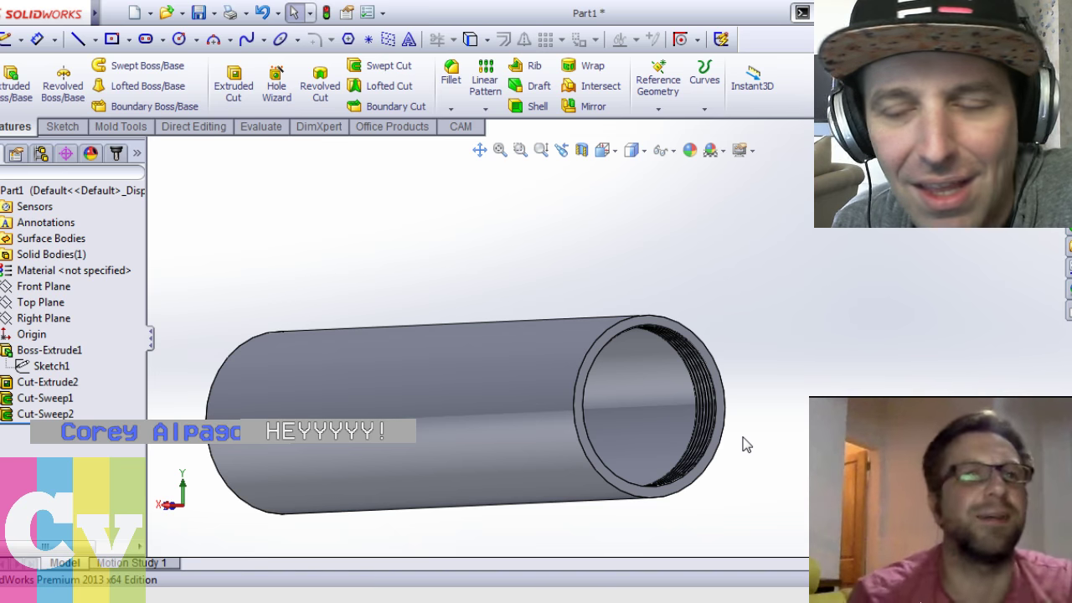
{"action": "middle_click_drag", "start_coordinate": [742, 438], "coordinate": [352, 453]}
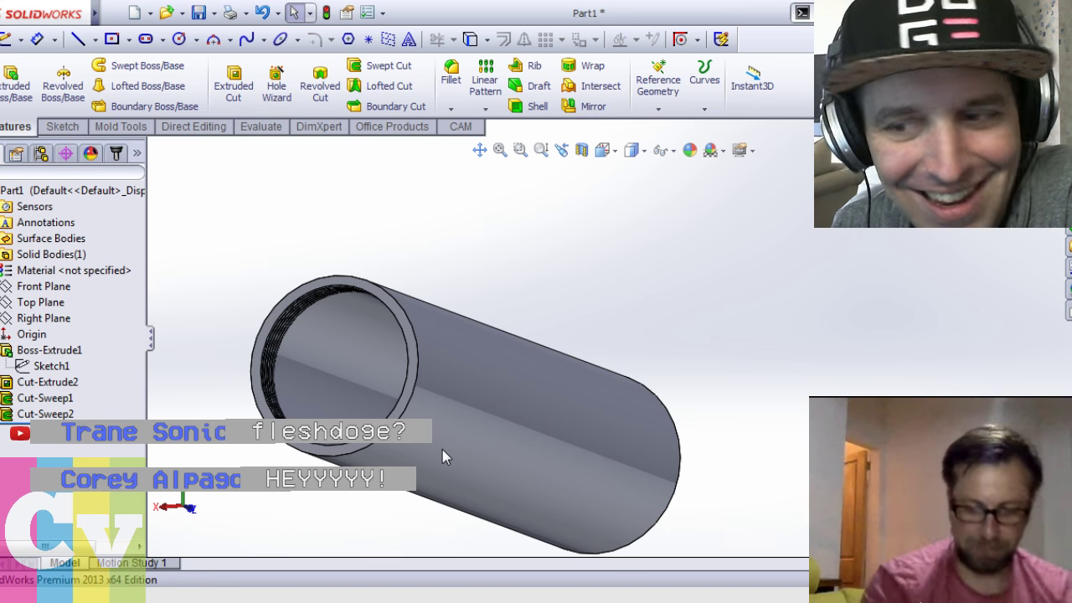
{"action": "scroll", "coordinate": [444, 485], "scroll_direction": "up", "scroll_amount": 2}
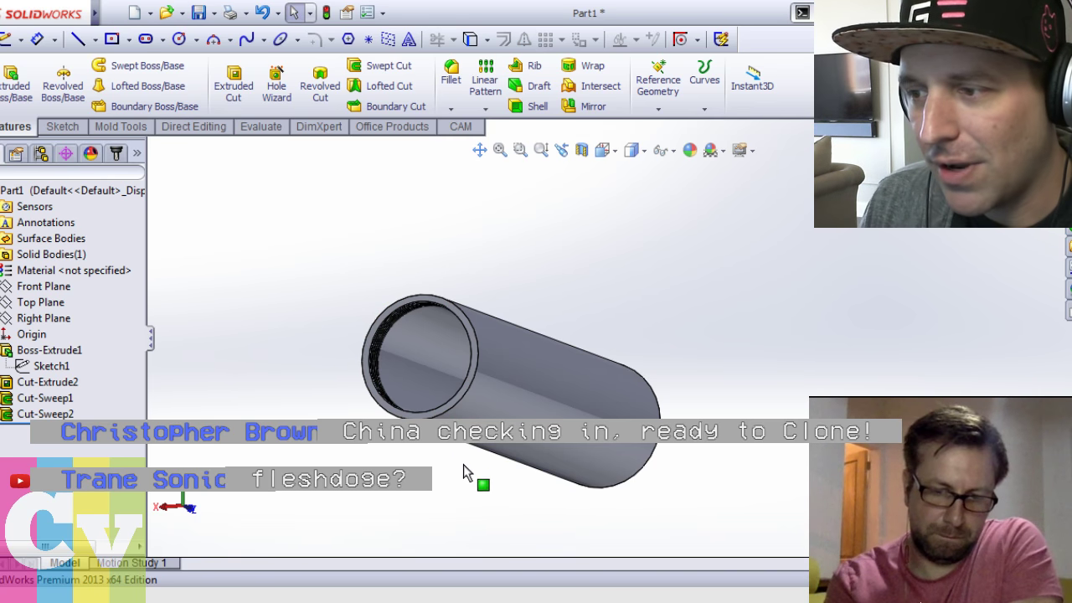
{"action": "middle_click_drag", "start_coordinate": [652, 323], "coordinate": [665, 305]}
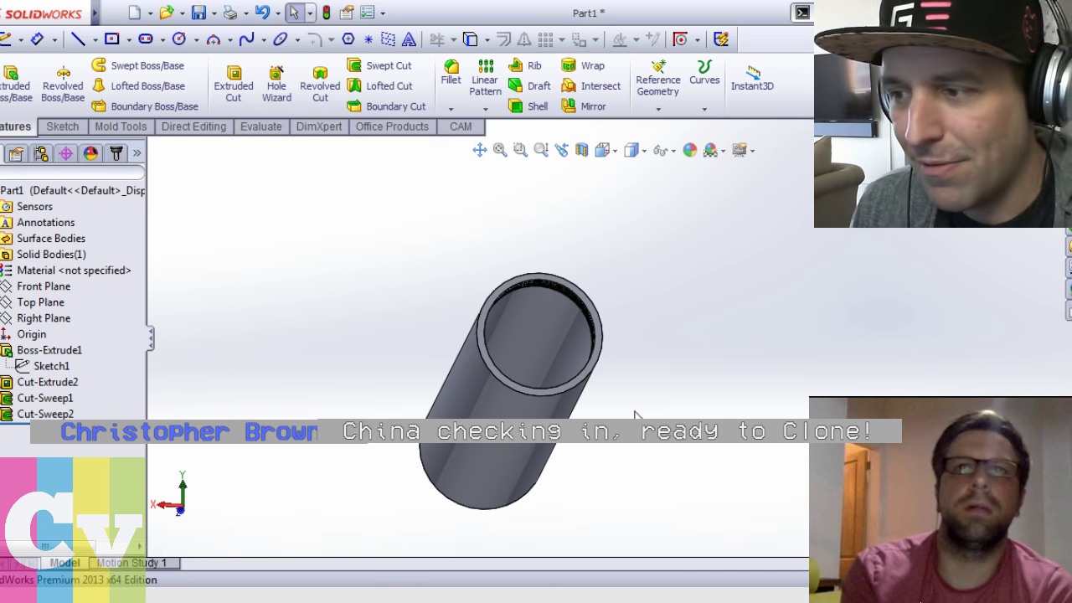
{"action": "middle_click_drag", "start_coordinate": [662, 461], "coordinate": [642, 461]}
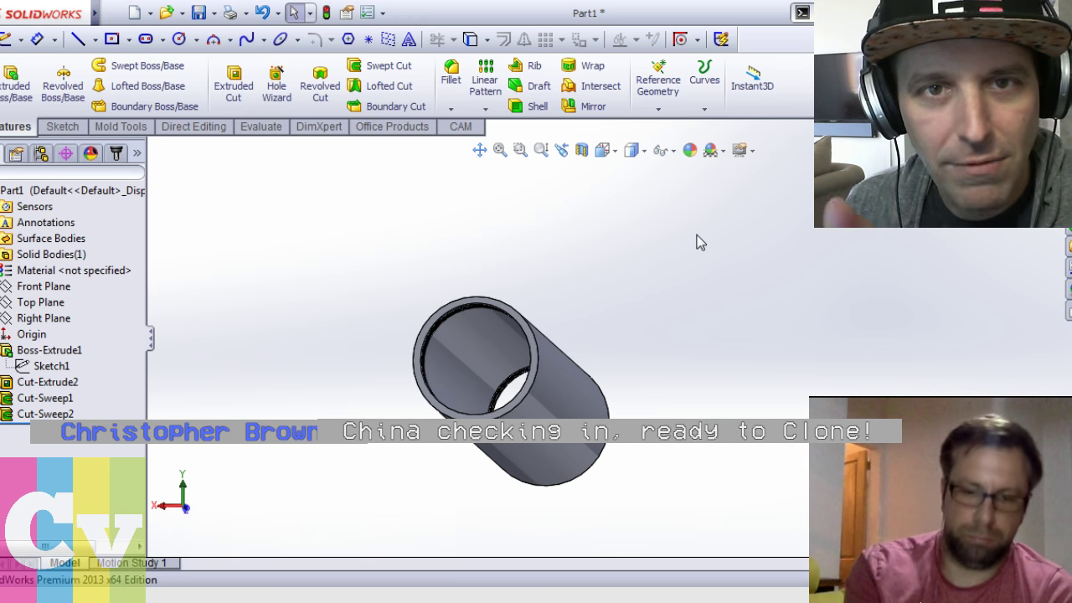
{"action": "middle_click_drag", "start_coordinate": [711, 287], "coordinate": [711, 297]}
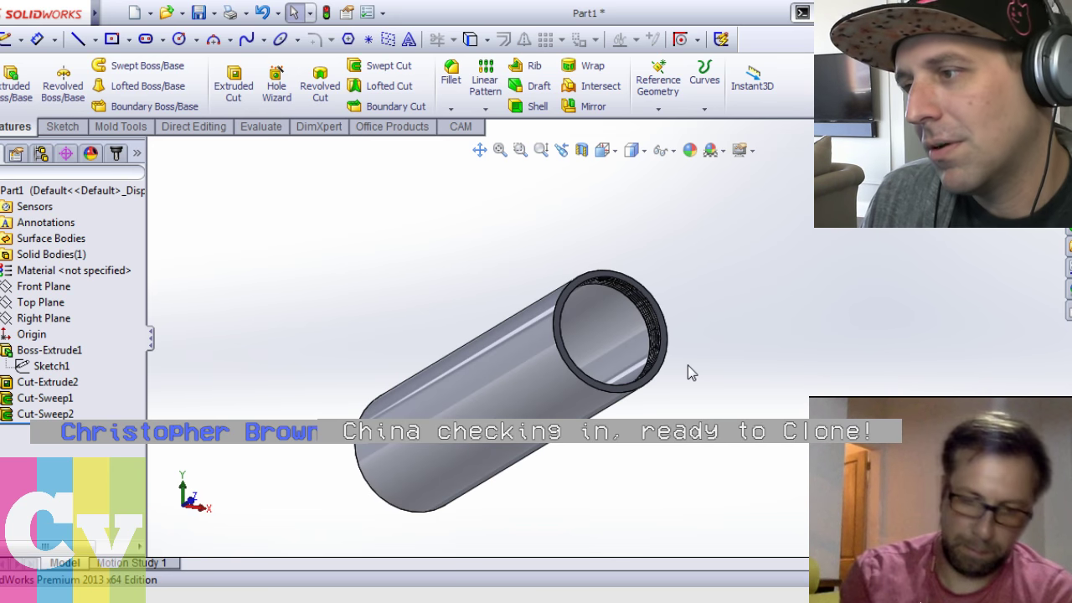
{"action": "middle_click_drag", "start_coordinate": [743, 452], "coordinate": [725, 455]}
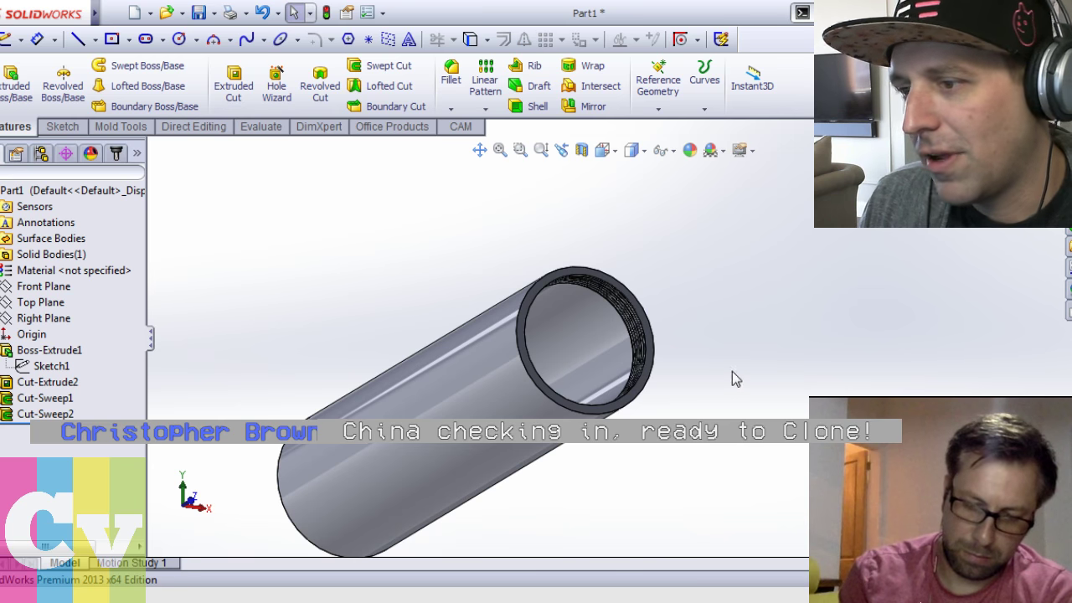
{"action": "middle_click_drag", "start_coordinate": [732, 372], "coordinate": [673, 376]}
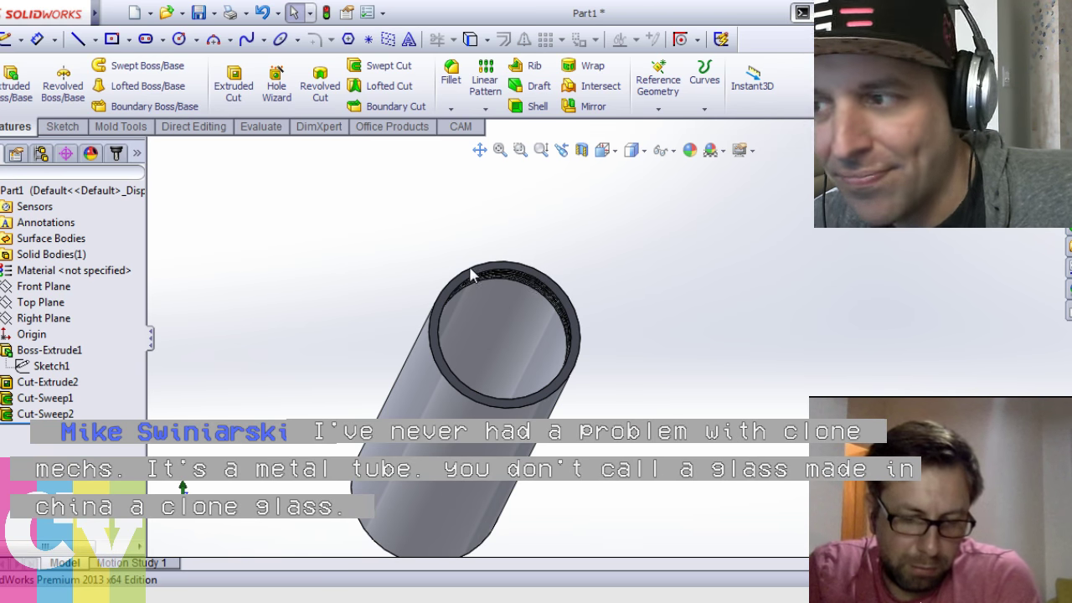
{"action": "middle_click_drag", "start_coordinate": [470, 268], "coordinate": [473, 281]}
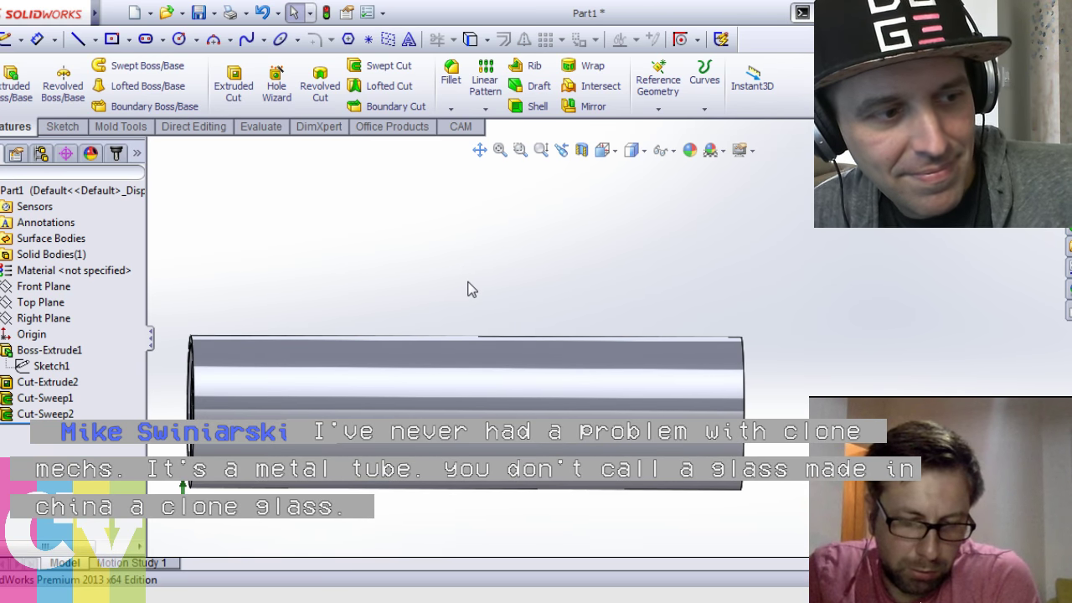
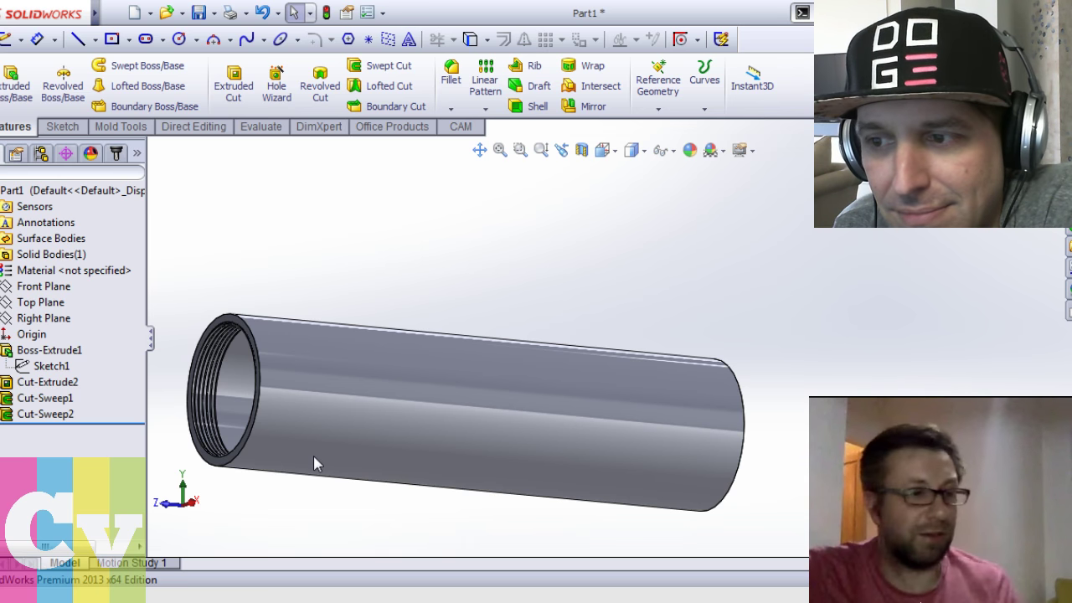
Edit the helix of the second swept cut and set its constant pitch to 3 mm
{"action": "scroll", "coordinate": [312, 437], "scroll_direction": "up", "scroll_amount": 3}
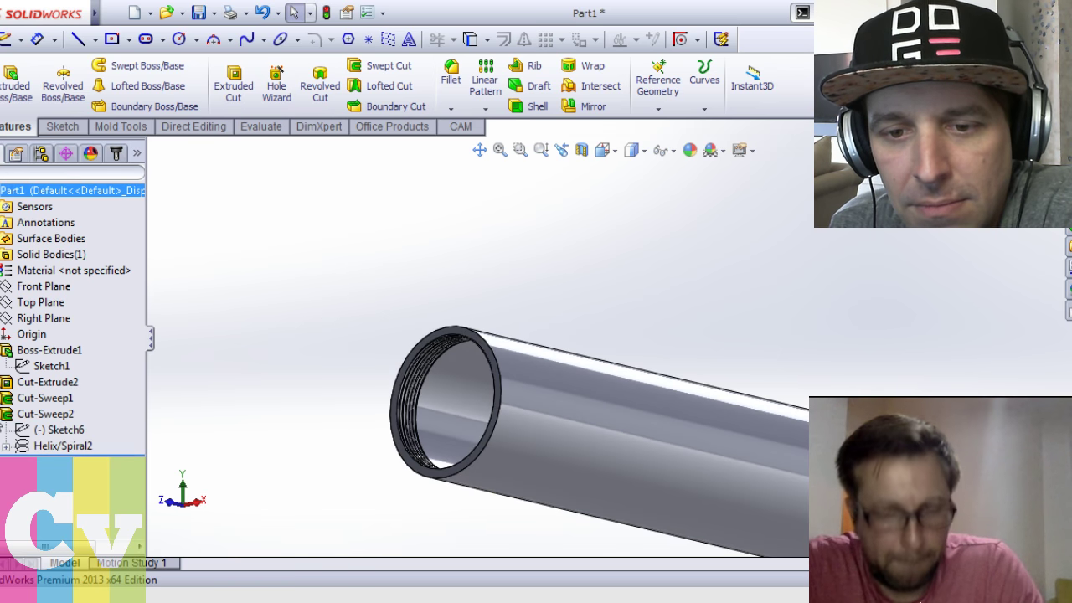
{"action": "left_click", "coordinate": [51, 446]}
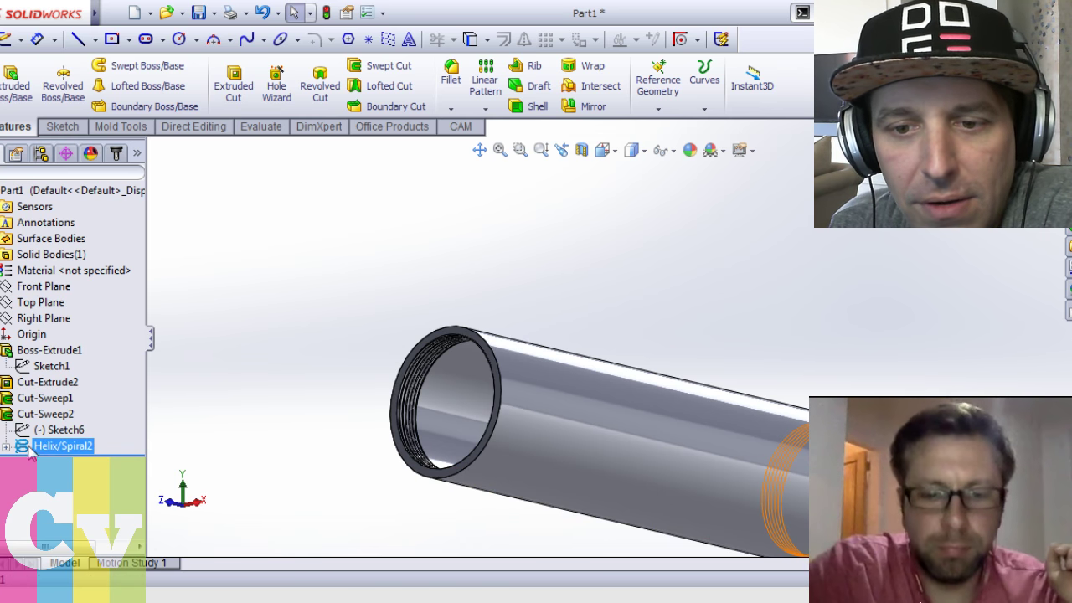
{"action": "left_click", "coordinate": [37, 382], "text": "ctrl"}
{"action": "right_click", "coordinate": [39, 429]}
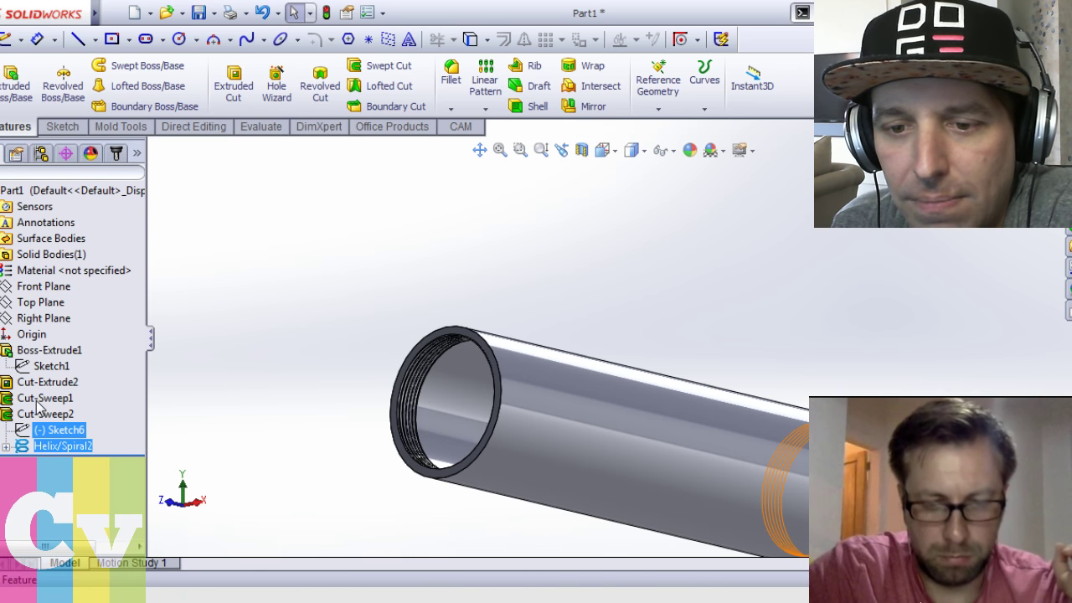
{"action": "left_click", "coordinate": [54, 430], "text": "ctrl"}
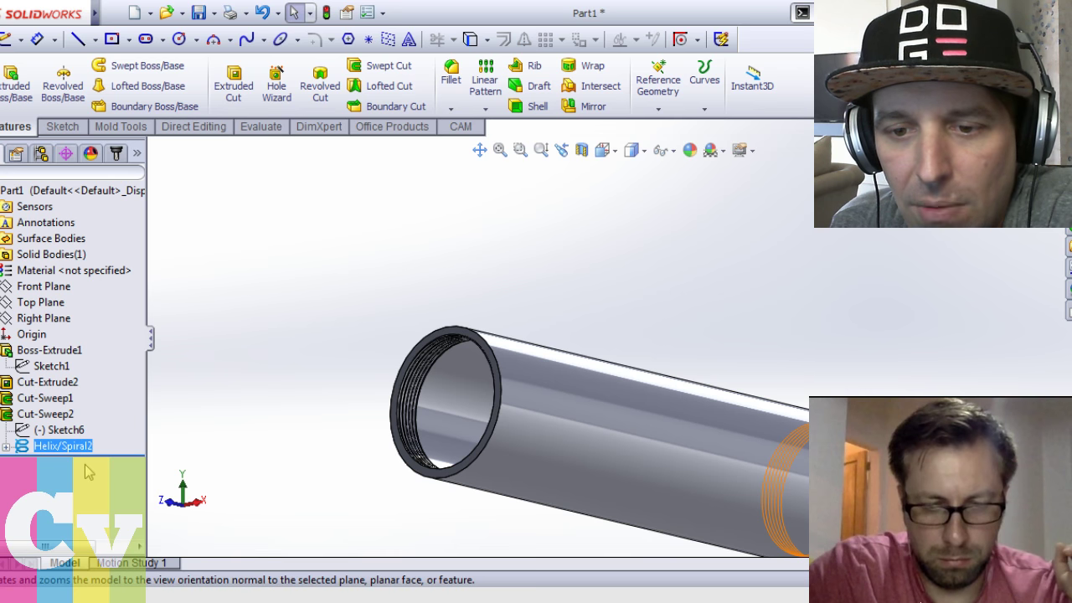
{"action": "left_click", "coordinate": [39, 402]}
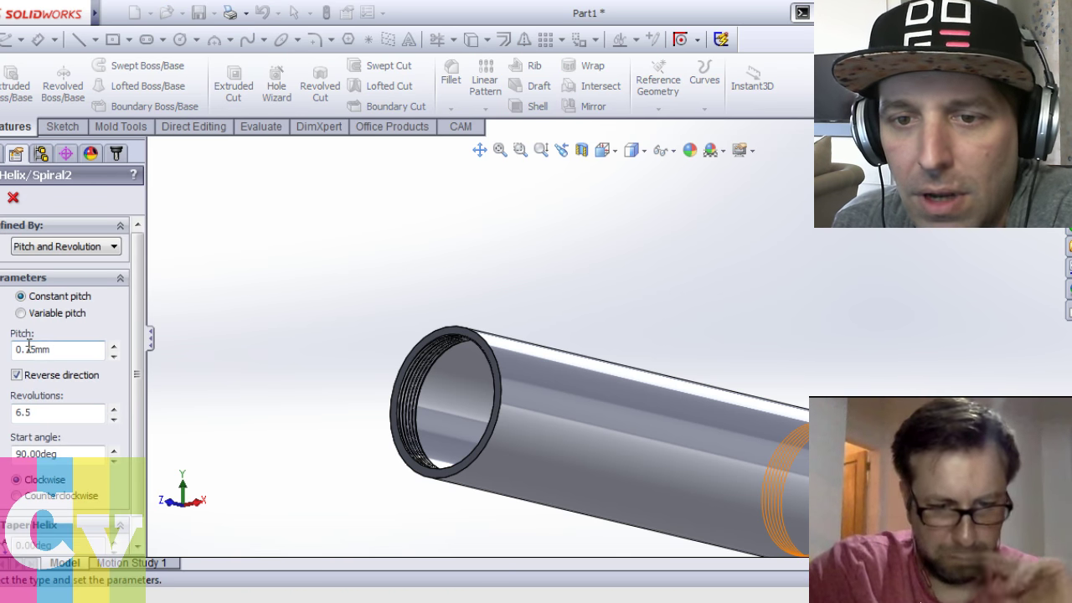
{"action": "left_click_drag", "start_coordinate": [38, 352], "coordinate": [11, 353]}
{"action": "type", "text": "1.5"}
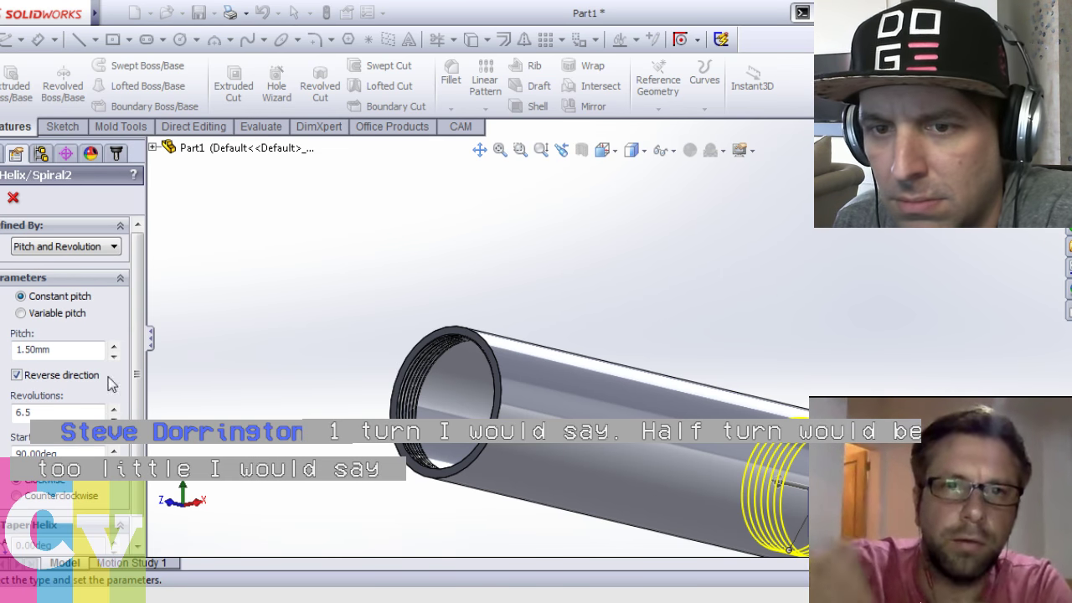
{"action": "left_click_drag", "start_coordinate": [35, 349], "coordinate": [7, 349]}
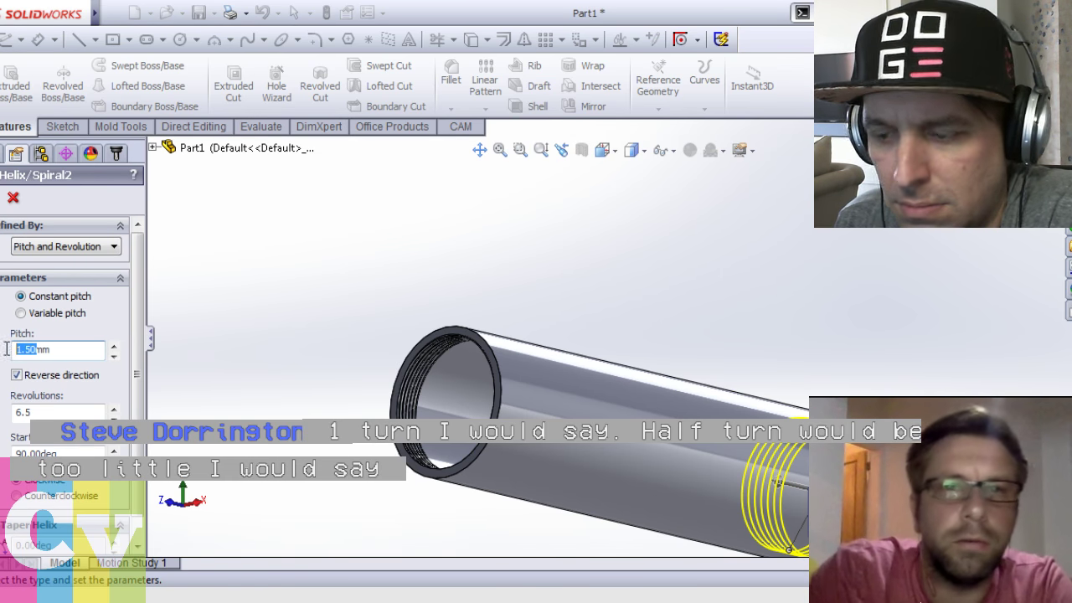
{"action": "type", "text": "3"}
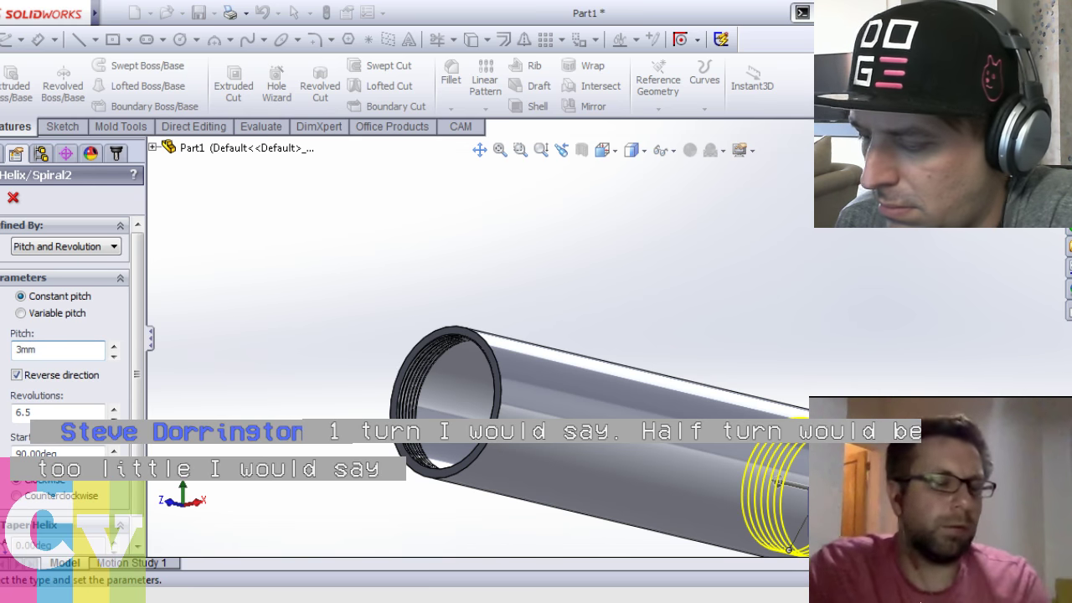
{"action": "type", "text": ".00"}
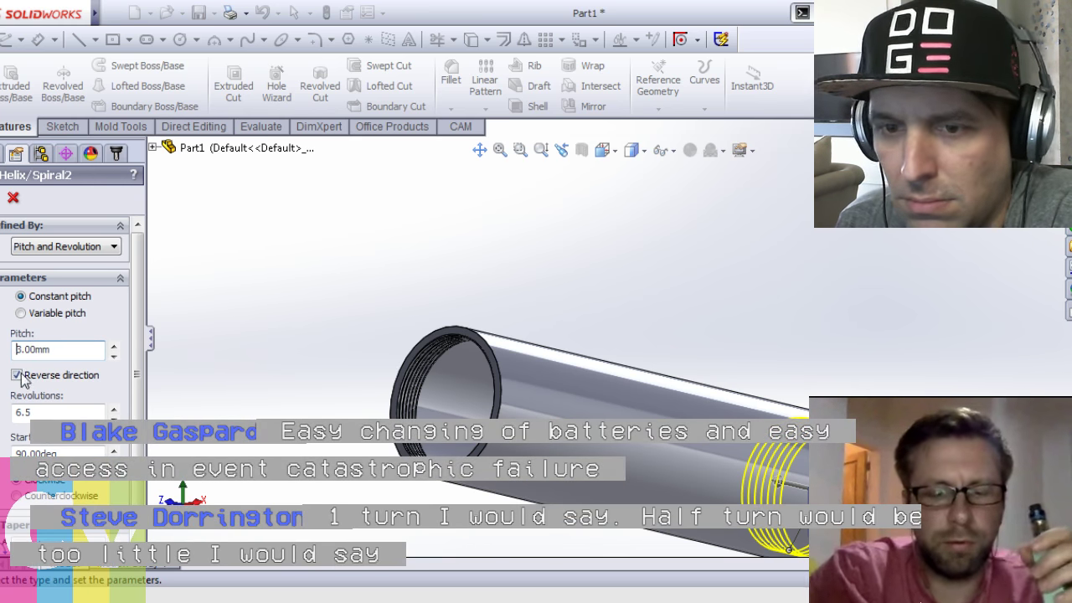
Set the second helix's revolutions to 1.75, apply the edit, and check the coarser thread inside the tube's end
{"action": "left_click", "coordinate": [114, 416]}
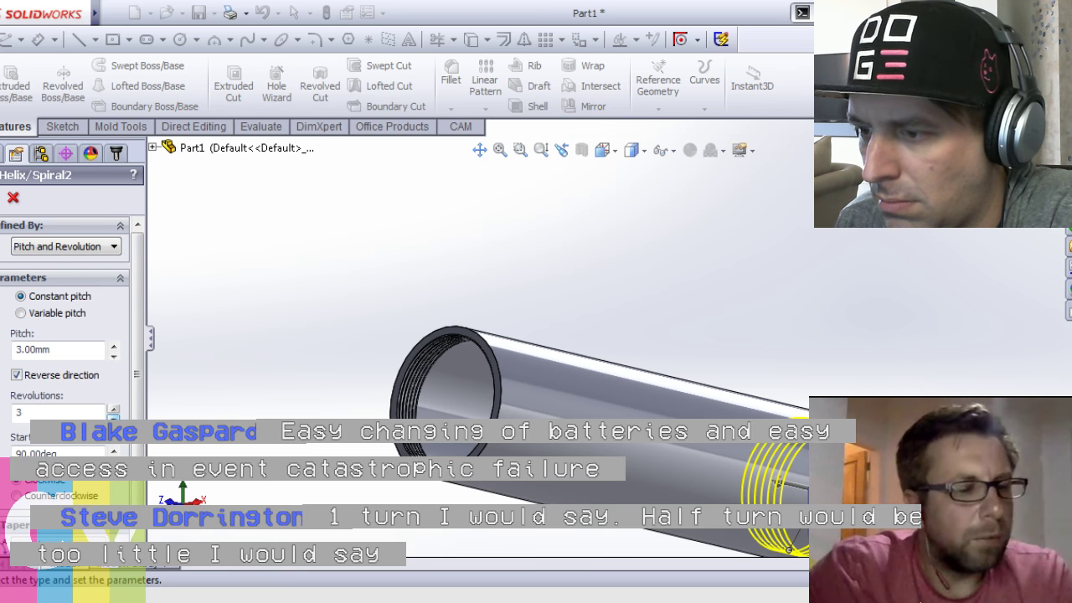
{"action": "key", "text": "BackSpace"}
{"action": "type", "text": "1.75"}
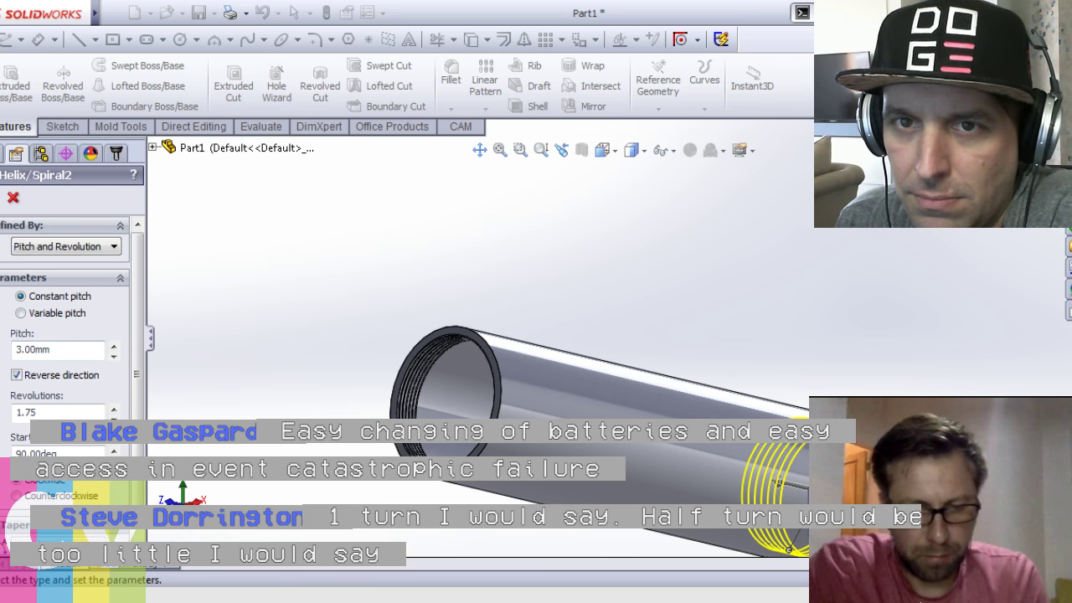
{"action": "key", "text": "Return"}
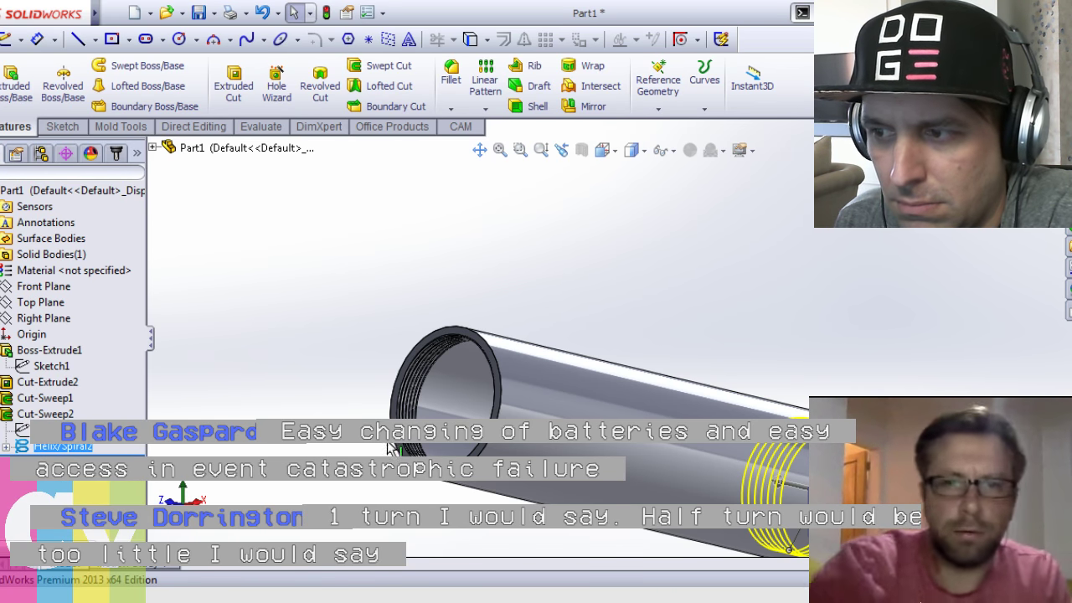
{"action": "middle_click_drag", "start_coordinate": [390, 448], "coordinate": [296, 448]}
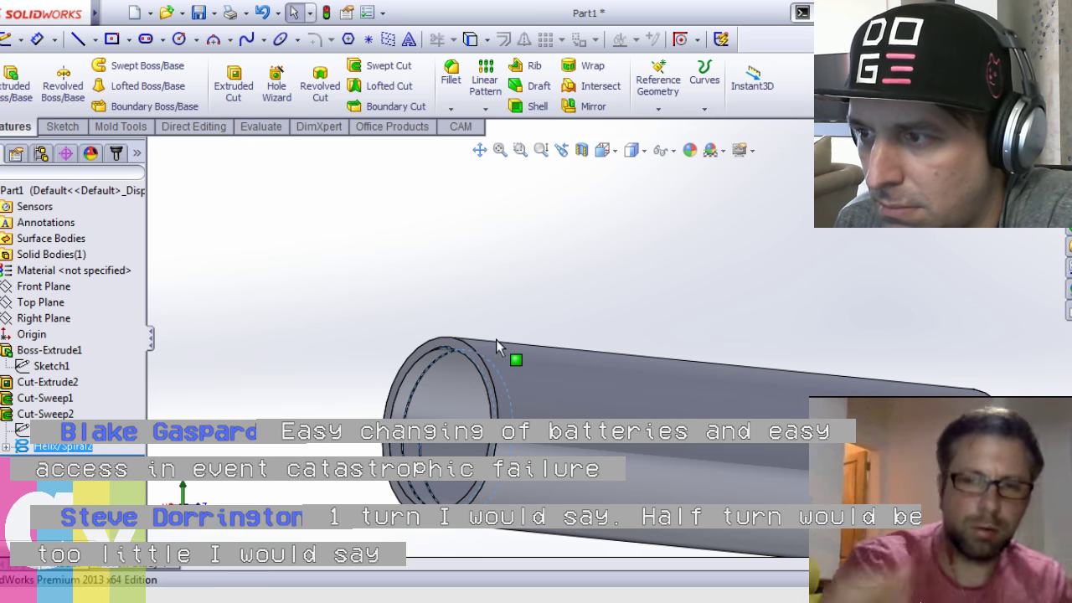
{"action": "middle_click_drag", "start_coordinate": [352, 294], "coordinate": [407, 376]}
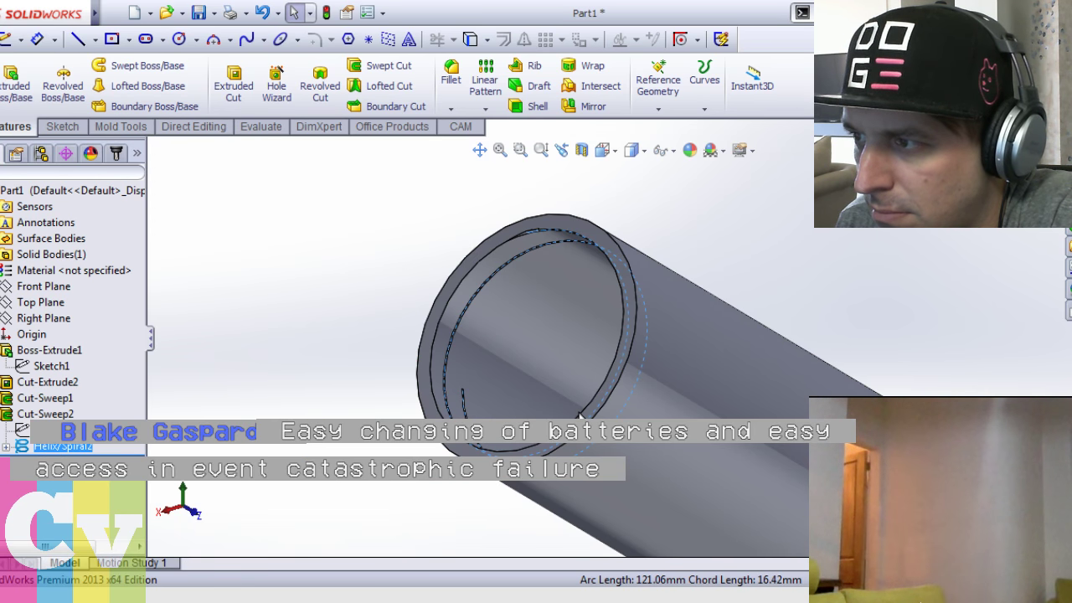
Set the second helix's revolutions to 1.25 and apply the edit
{"action": "mouse_move", "coordinate": [510, 395]}
{"action": "middle_mouse_down"}
{"action": "mouse_move", "coordinate": [412, 395]}
{"action": "mouse_move", "coordinate": [369, 356]}
{"action": "mouse_move", "coordinate": [380, 372]}
{"action": "middle_mouse_up"}
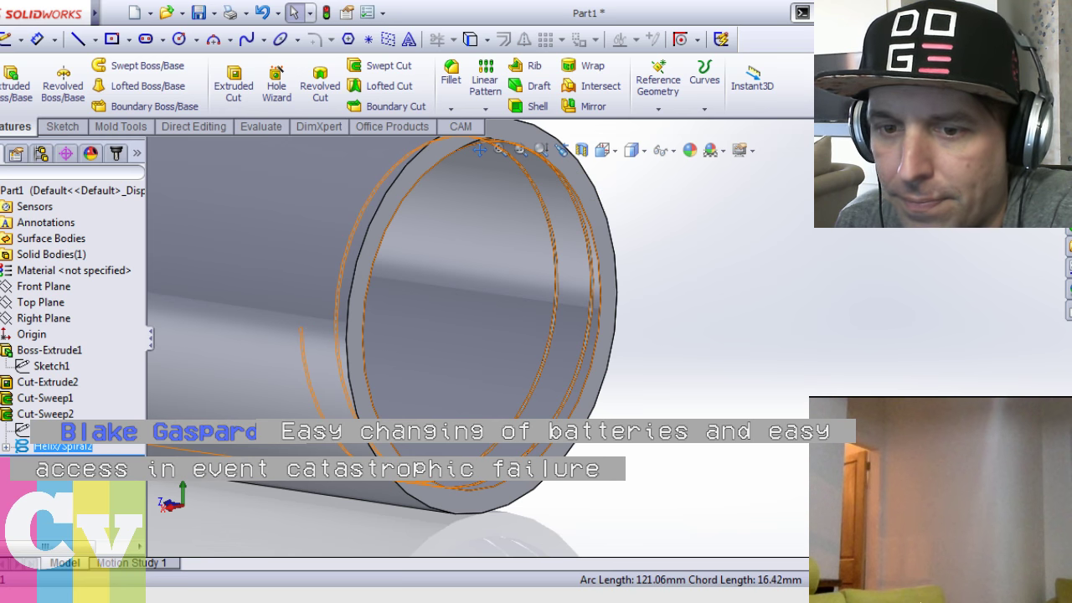
{"action": "left_click", "coordinate": [27, 444]}
{"action": "left_click", "coordinate": [42, 402]}
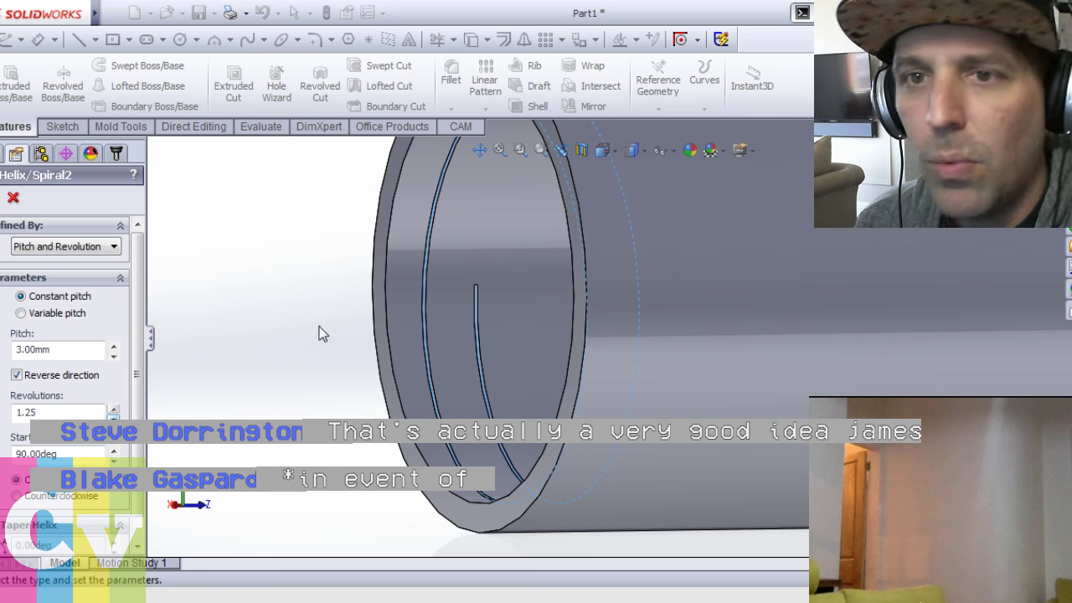
{"action": "left_click", "coordinate": [1, 198]}
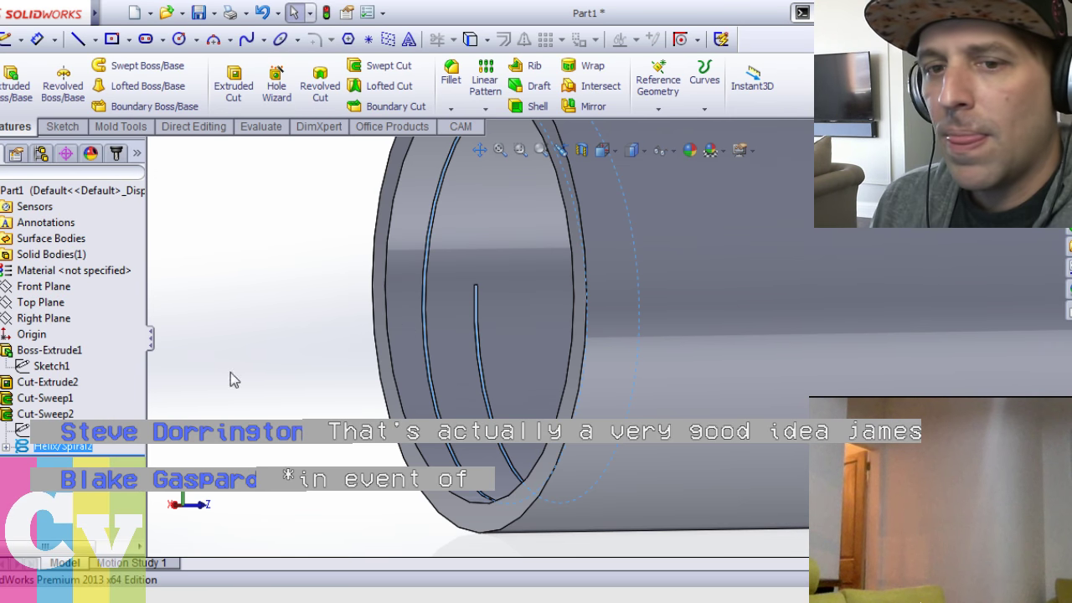
Open the second swept cut's triangle sketch for editing and draw a horizontal line about 0.5 mm long from the base's midpoint
{"action": "left_click", "coordinate": [35, 431]}
{"action": "left_click", "coordinate": [31, 384]}
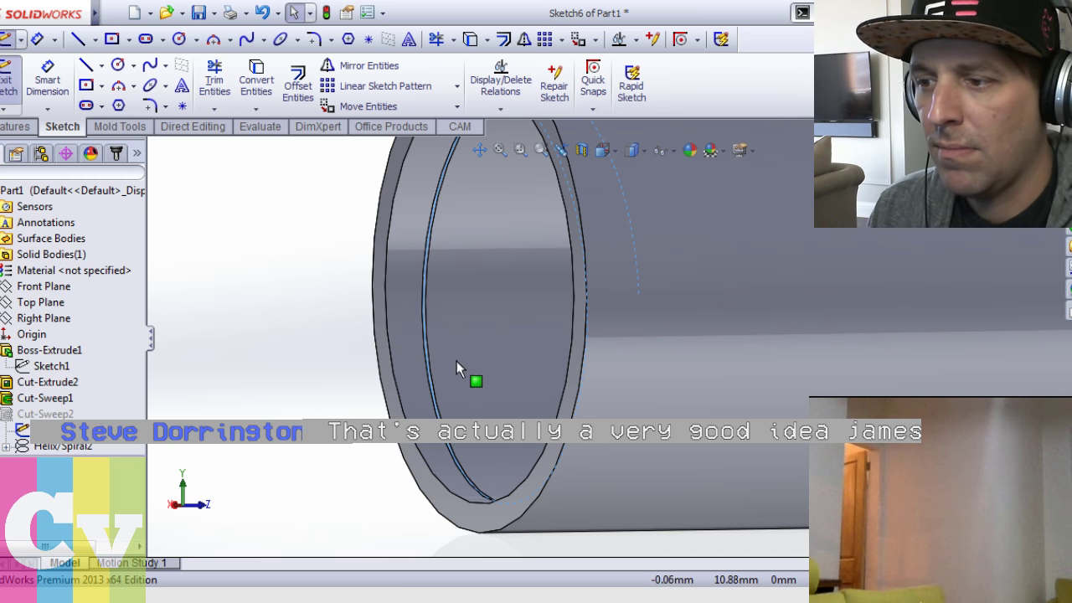
{"action": "key", "text": "ctrl+8"}
{"action": "right_click_drag", "start_coordinate": [567, 272], "coordinate": [538, 176]}
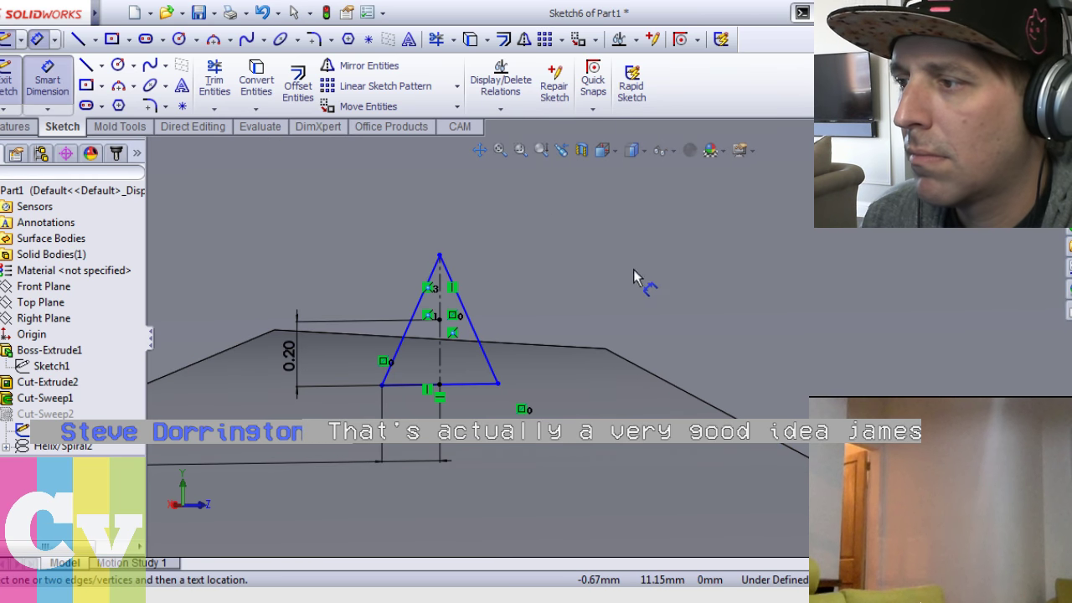
{"action": "key", "text": "l"}
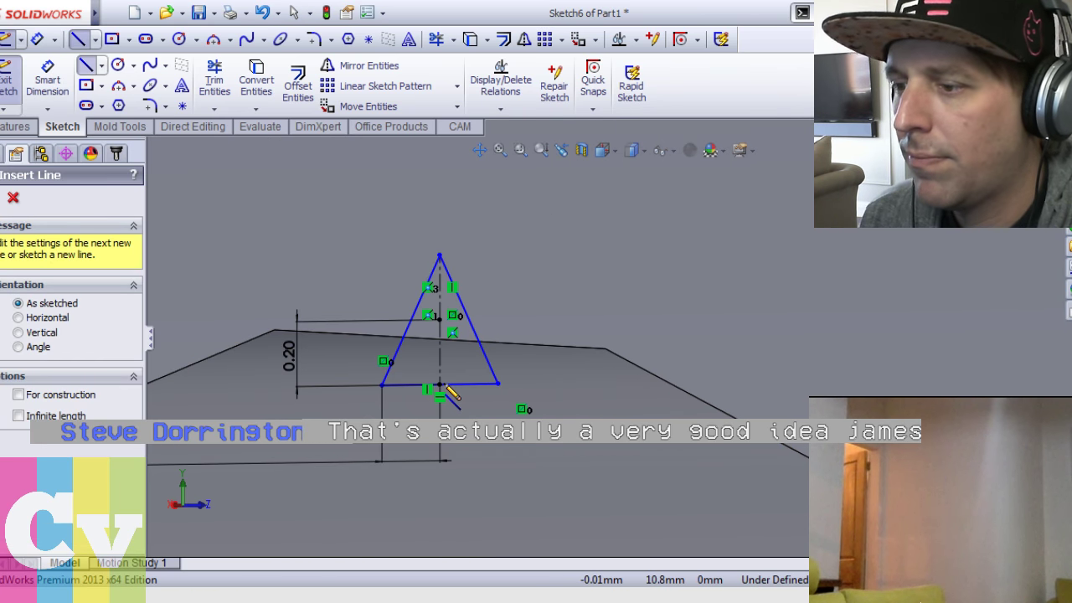
{"action": "left_click", "coordinate": [441, 385]}
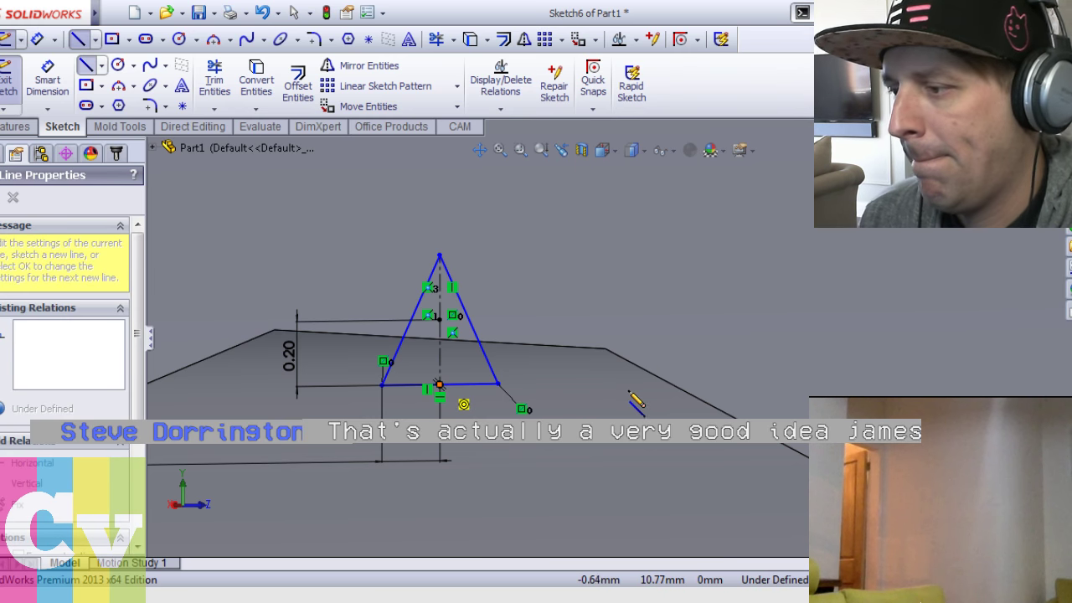
{"action": "left_click", "coordinate": [586, 383]}
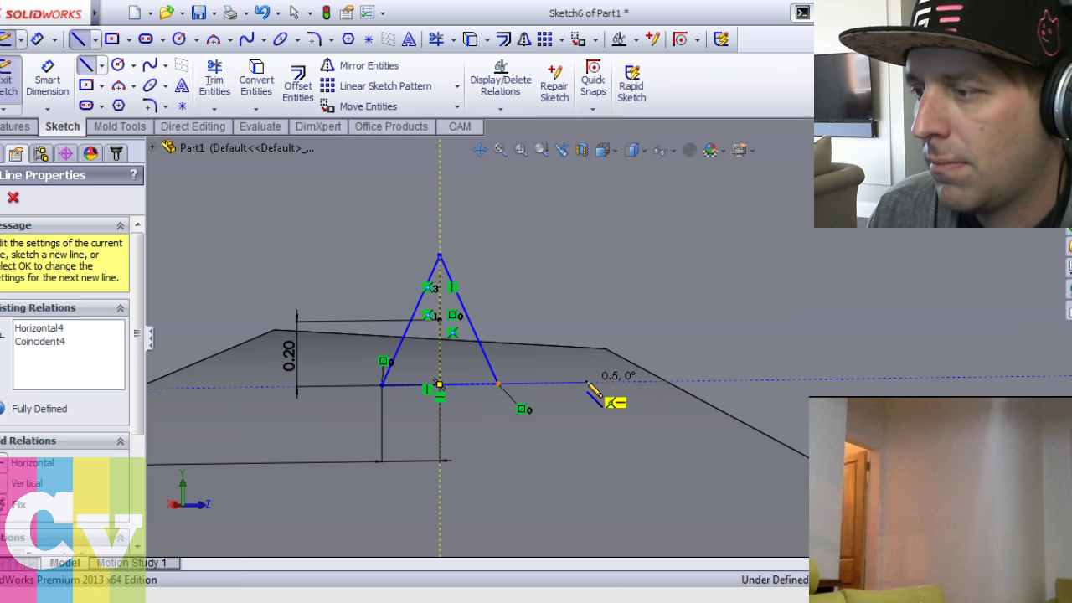
{"action": "left_click", "coordinate": [586, 383]}
Dimension the new horizontal line's length to 0.50 mm
{"action": "right_click_drag", "start_coordinate": [586, 383], "coordinate": [574, 244]}
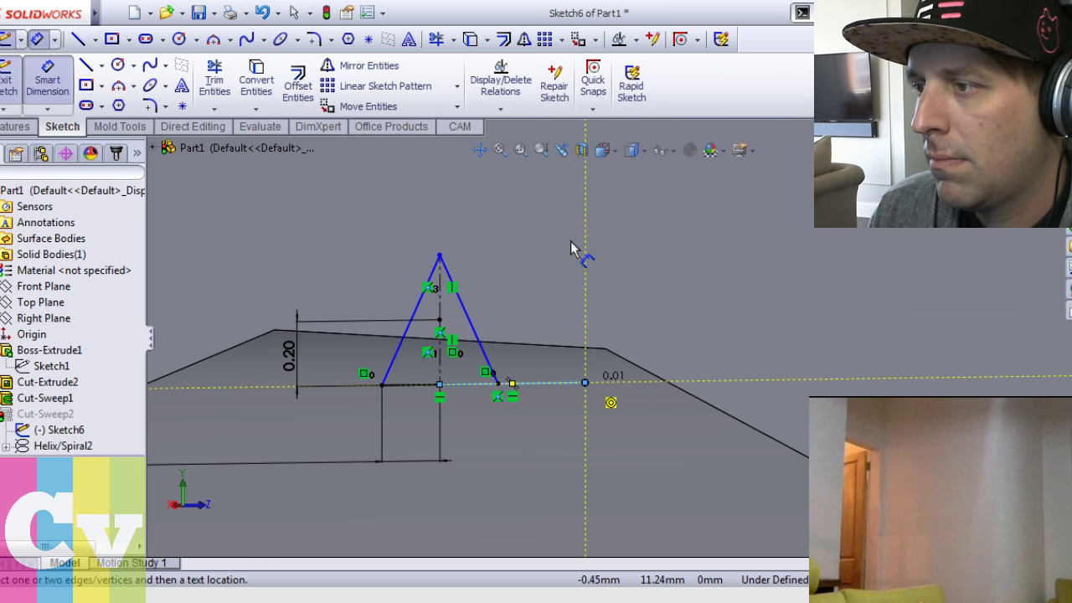
{"action": "left_click", "coordinate": [534, 385]}
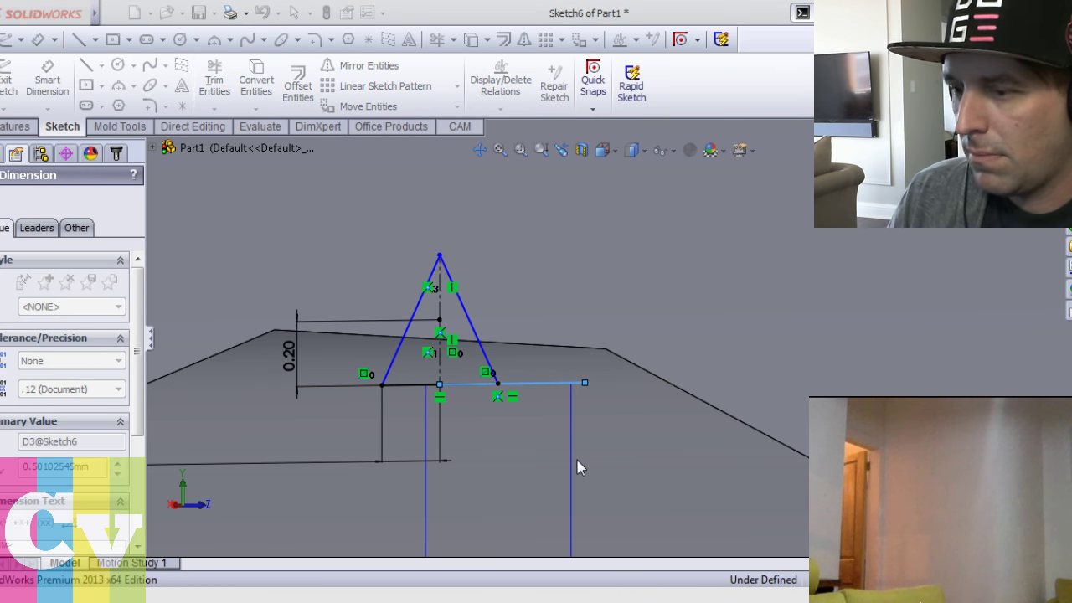
{"action": "left_click", "coordinate": [577, 460]}
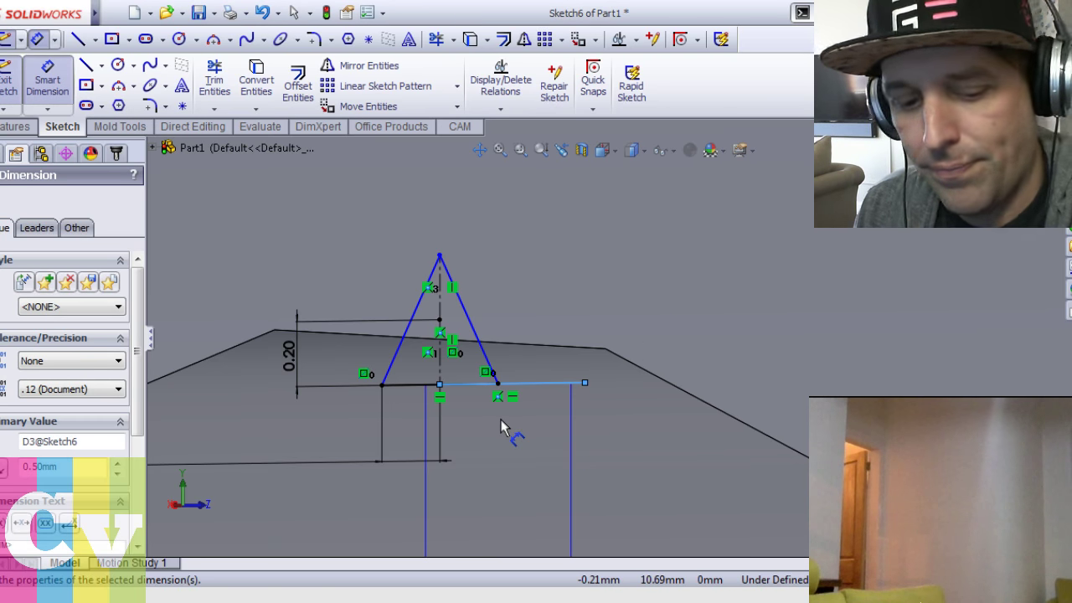
{"action": "key", "text": "Escape"}
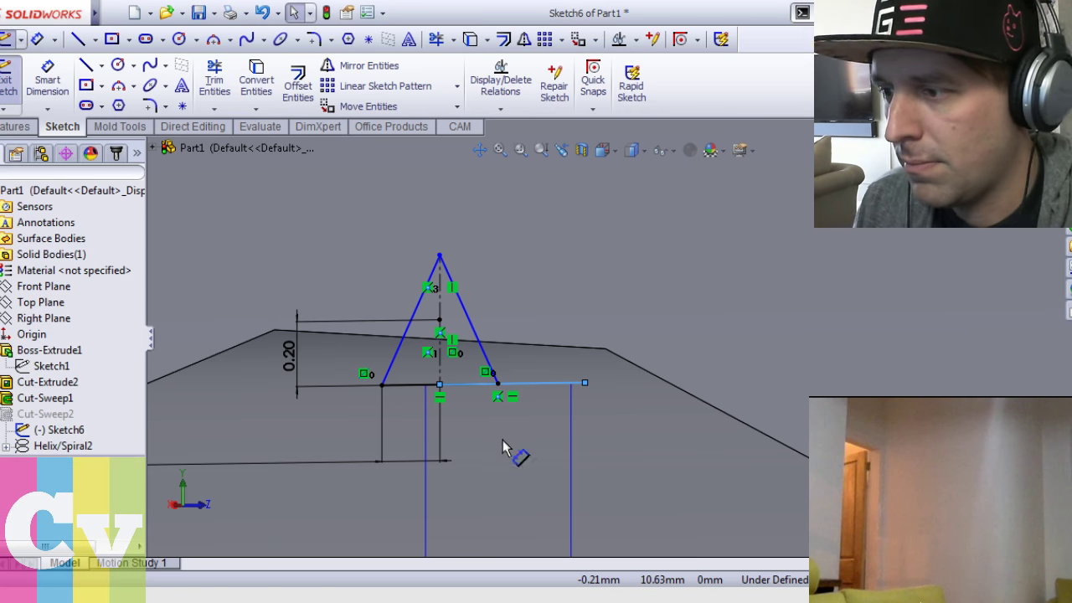
Mirror the 0.50 mm horizontal line about the vertical construction line on the triangle's base
{"action": "left_click", "coordinate": [557, 384]}
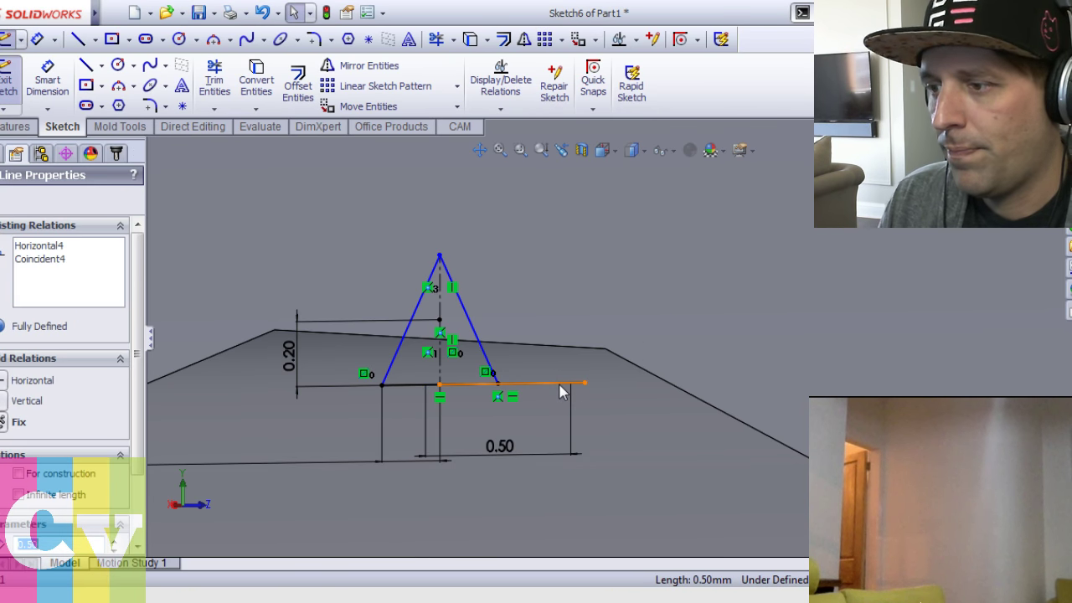
{"action": "left_click", "coordinate": [380, 67]}
{"action": "left_click", "coordinate": [441, 356]}
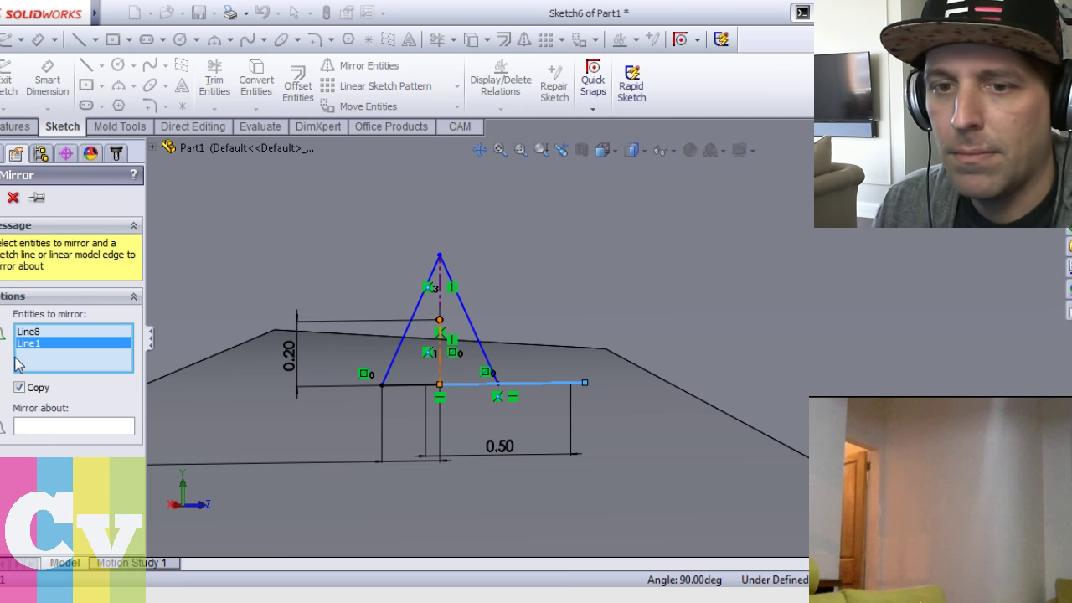
{"action": "key", "text": "Delete"}
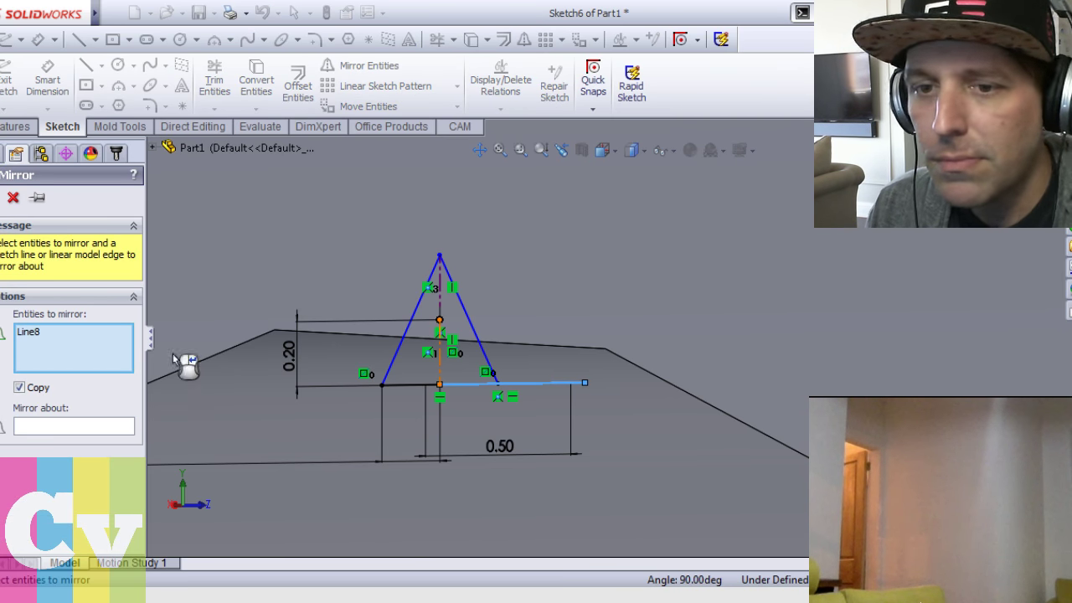
{"action": "left_click", "coordinate": [99, 426]}
{"action": "left_click", "coordinate": [442, 359]}
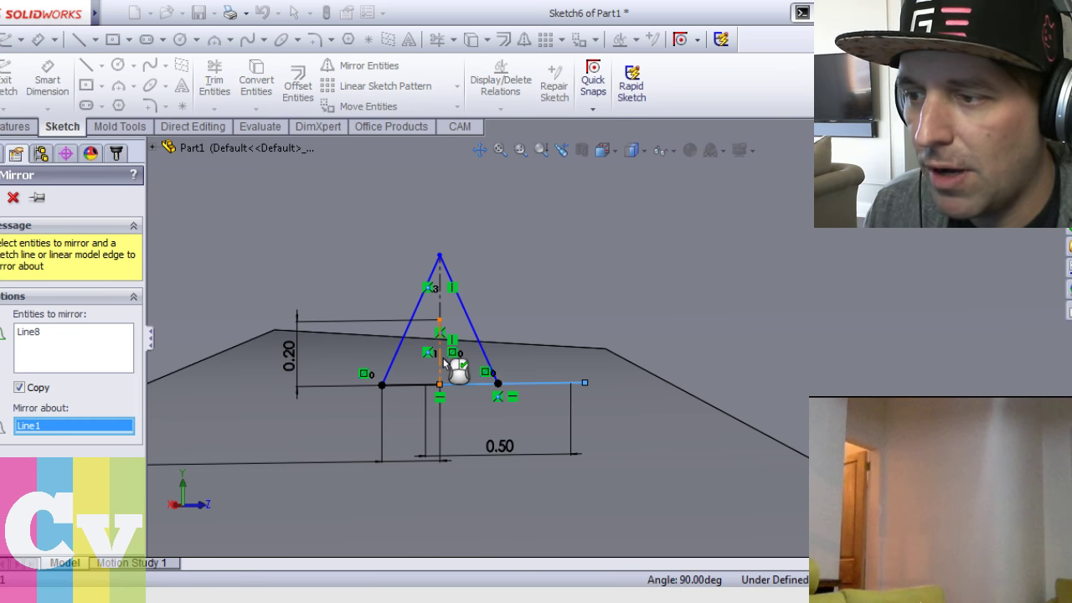
{"action": "key", "text": "Return"}
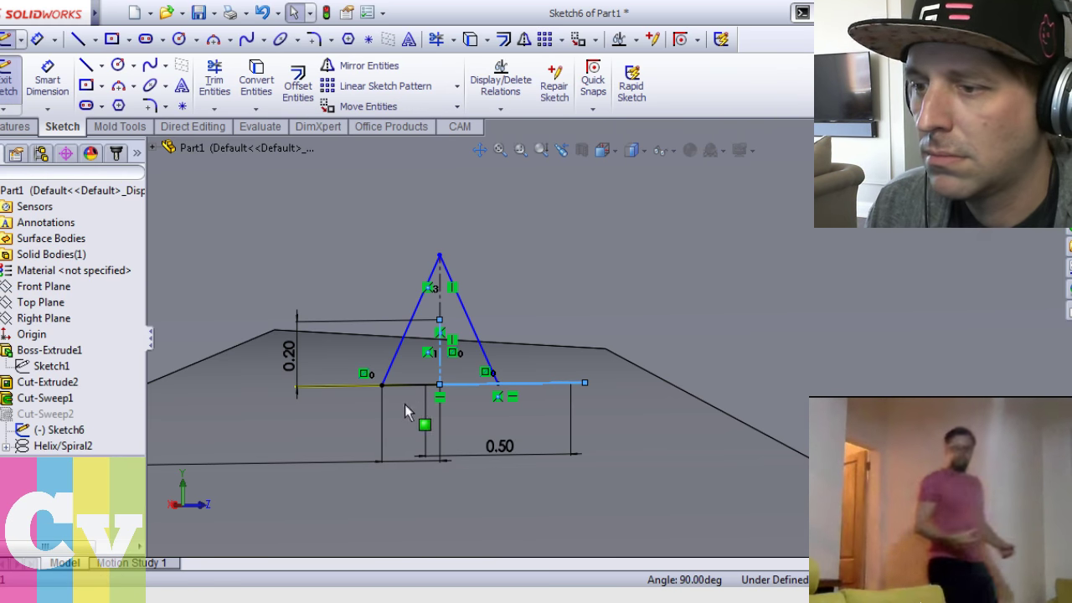
Delete the vertical construction line that rises from the midpoint of the triangle's base
{"action": "left_click", "coordinate": [397, 389]}
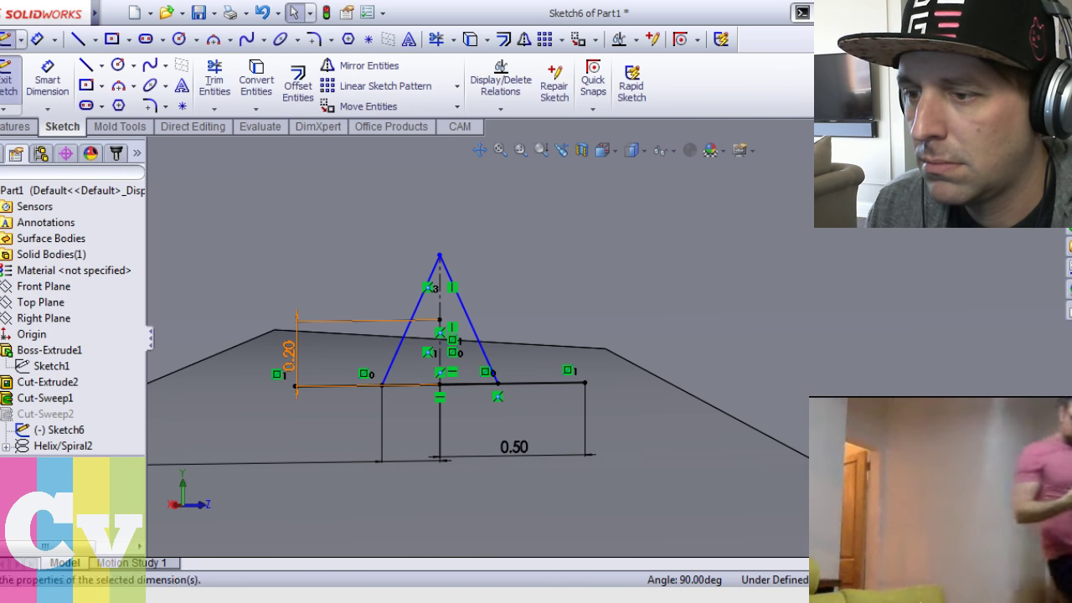
{"action": "left_click", "coordinate": [434, 386]}
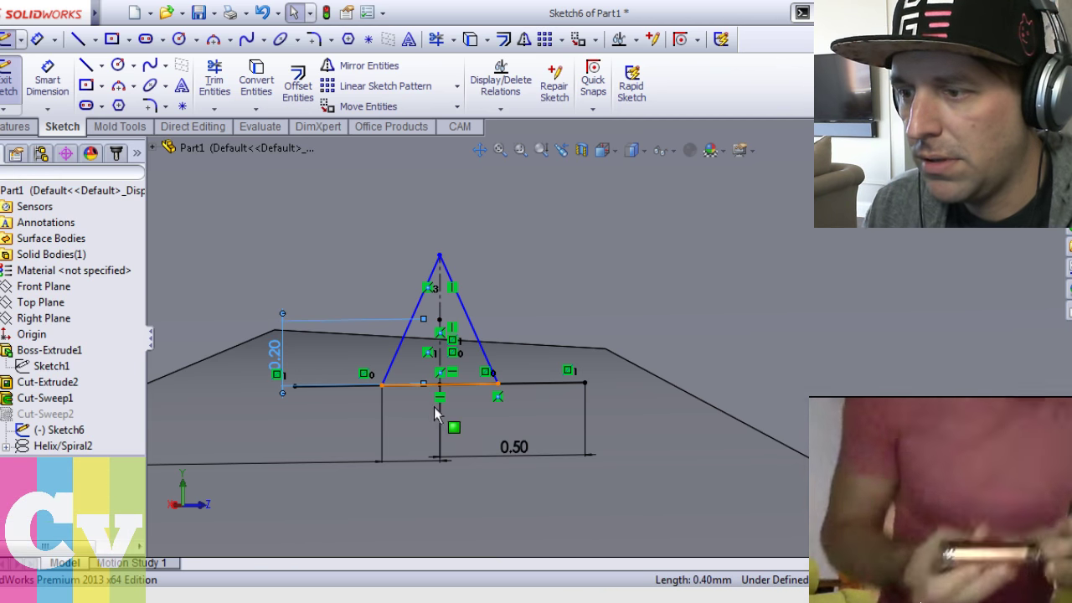
{"action": "left_click", "coordinate": [439, 345]}
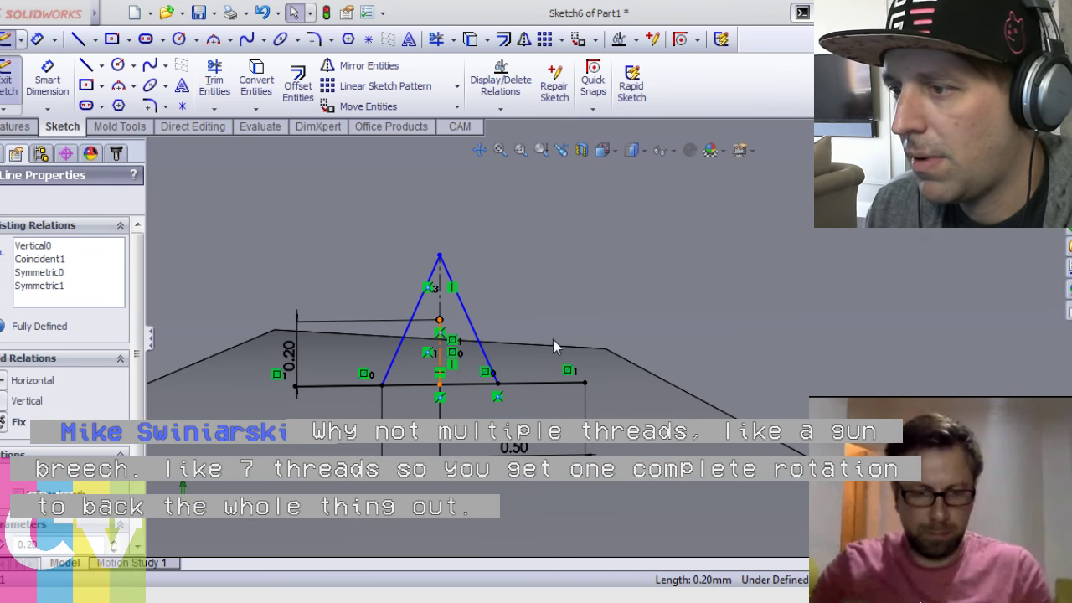
{"action": "key", "text": "Delete"}
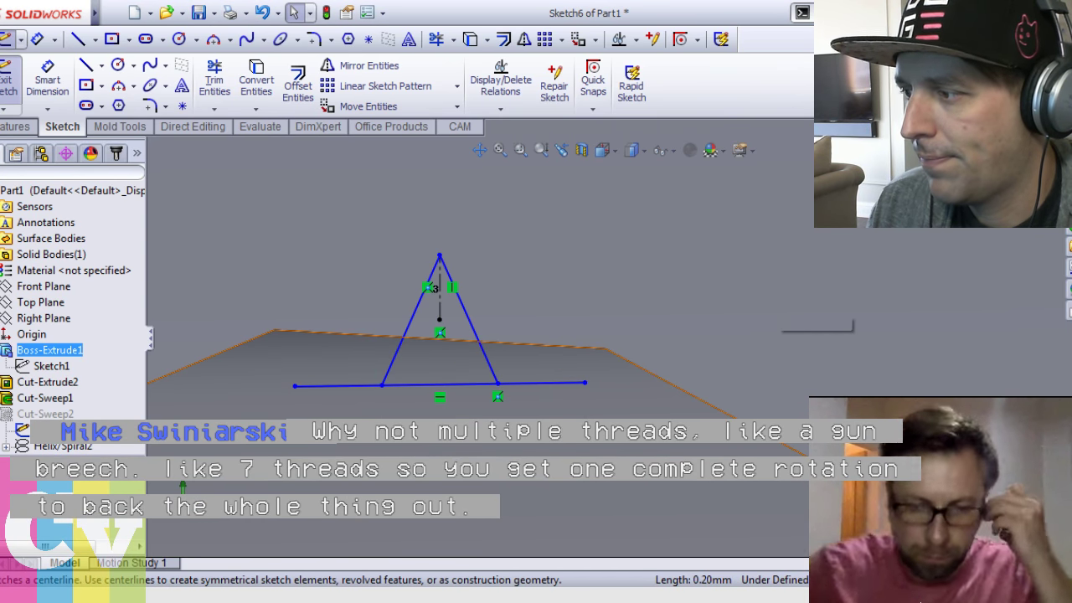
Draw a vertical centerline from the point inside the triangle straight down past its base
{"action": "left_click", "coordinate": [737, 409]}
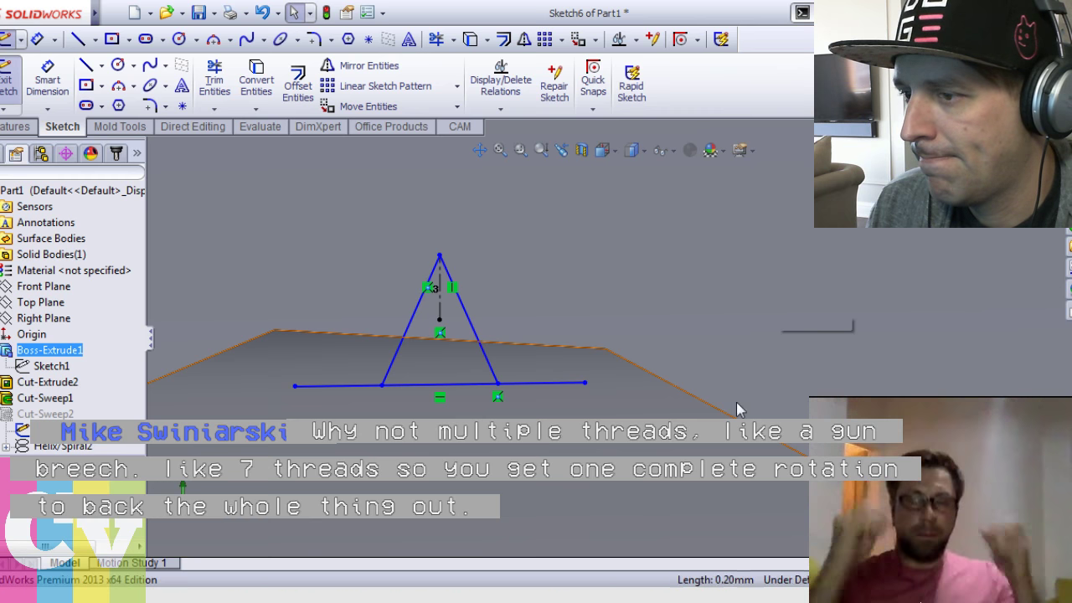
{"action": "left_click", "coordinate": [439, 320]}
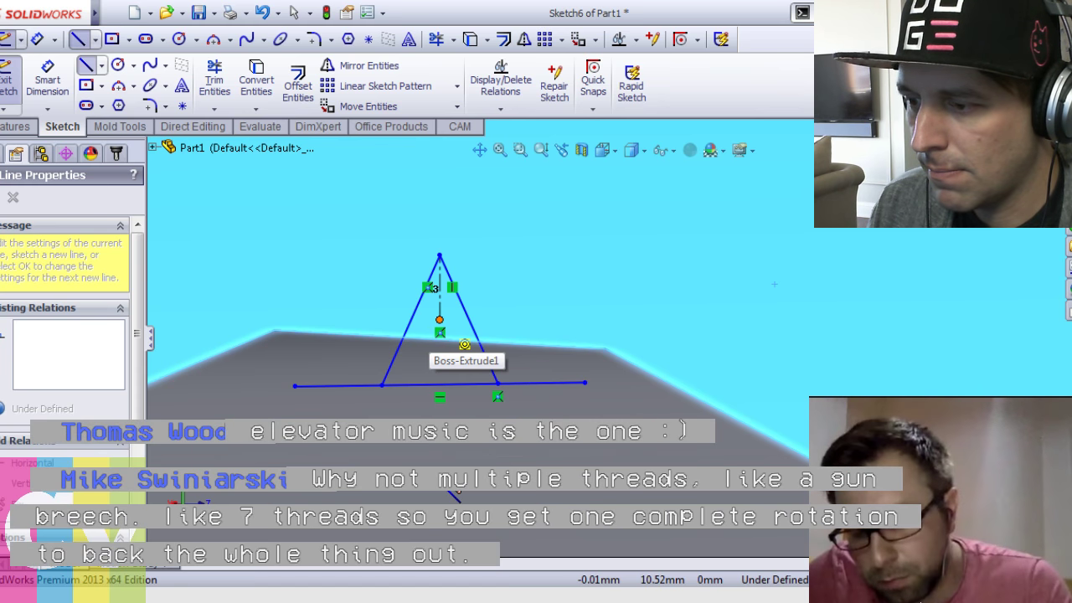
{"action": "left_click", "coordinate": [451, 494]}
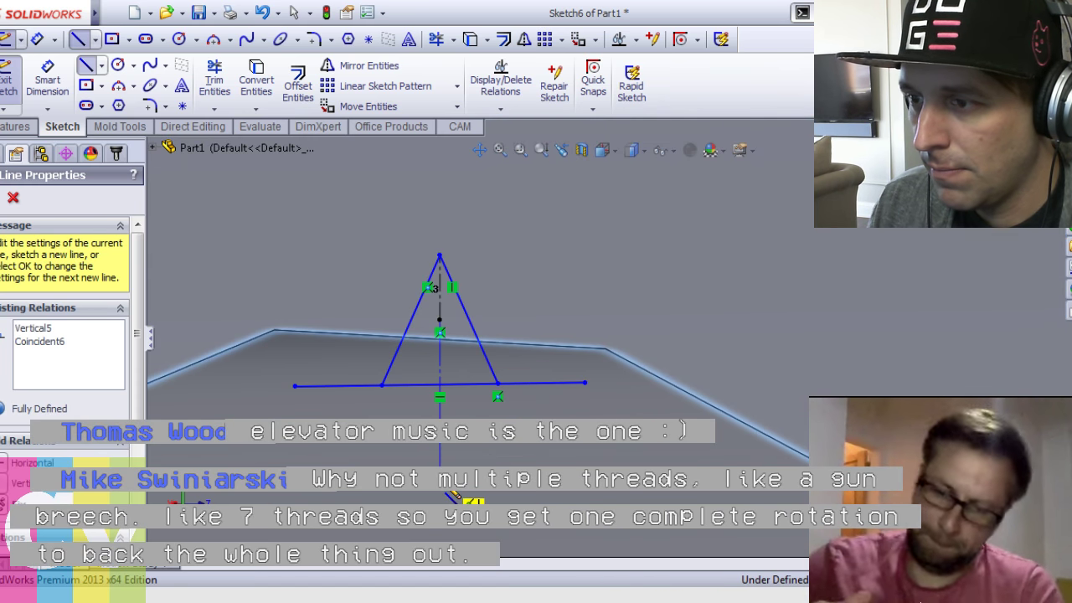
{"action": "key", "text": "Escape"}
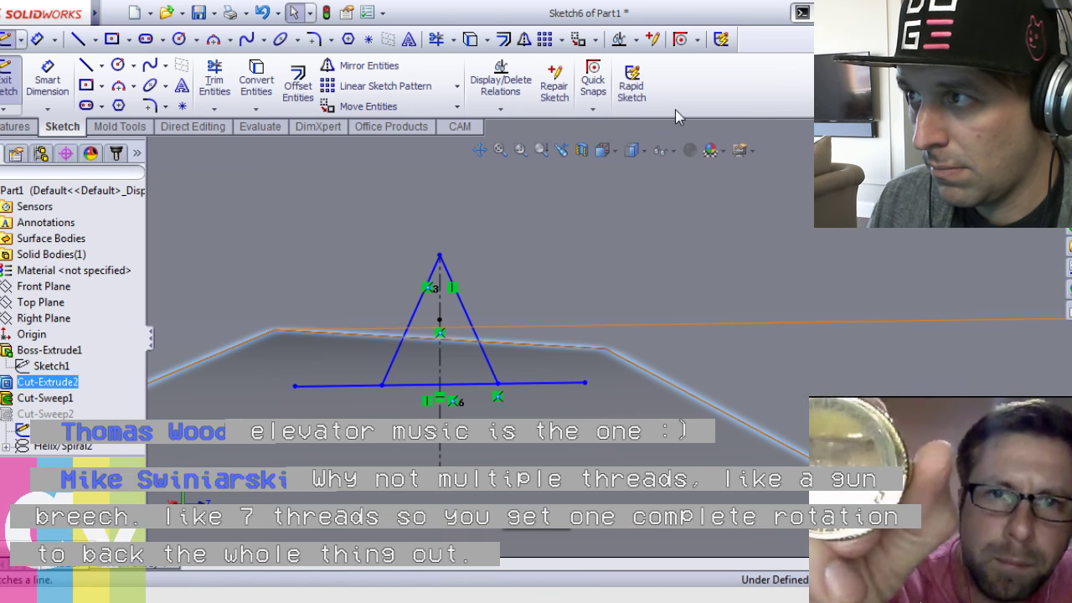
Draw a horizontal line through the new centerline's lower end, aligned with both ends of the 1 mm line above
{"action": "key", "text": "l"}
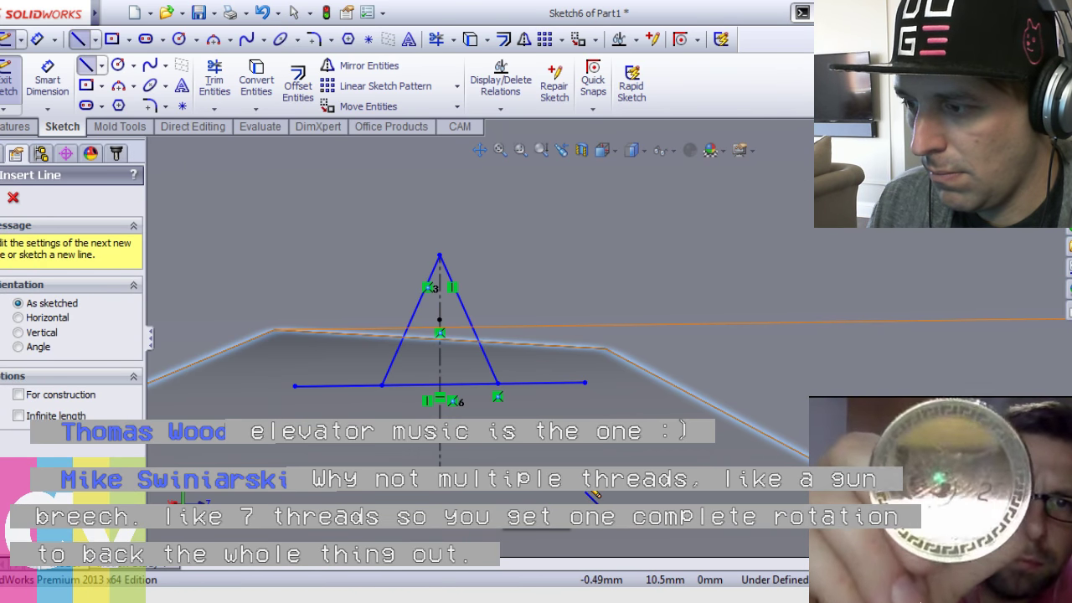
{"action": "left_click", "coordinate": [584, 494]}
{"action": "left_click", "coordinate": [295, 494]}
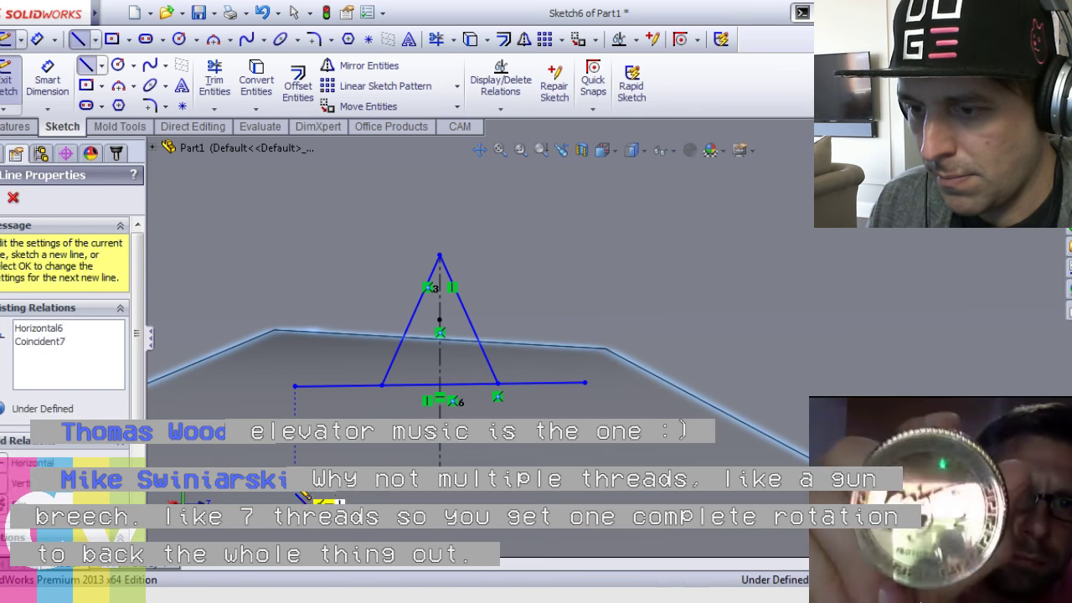
{"action": "key", "text": "Escape"}
Delete the horizontal line along the triangle's base and the short centerline below its apex
{"action": "left_click", "coordinate": [360, 386]}
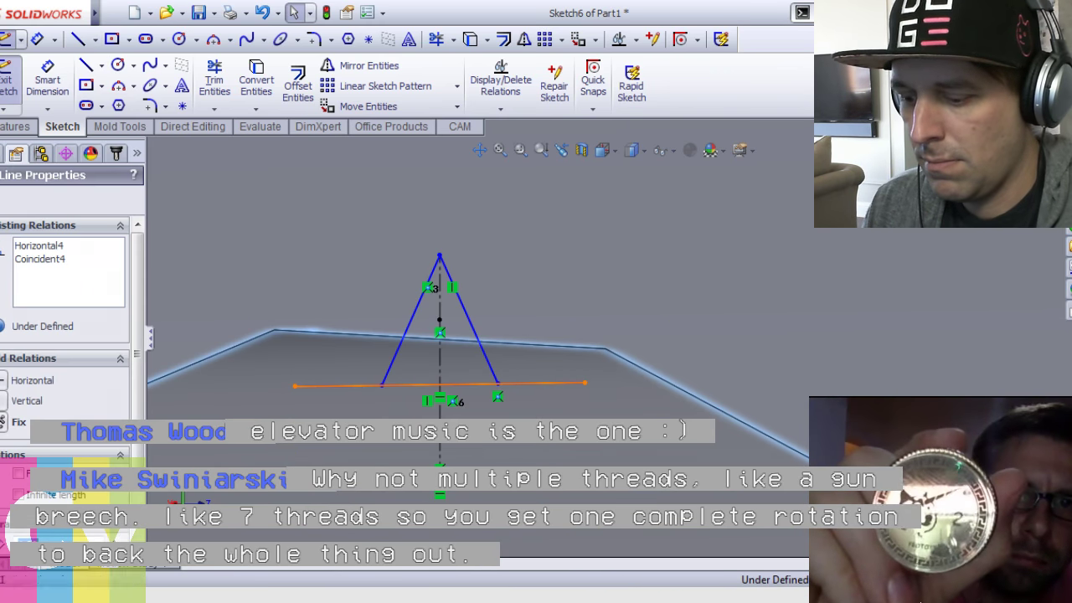
{"action": "key", "text": "Delete"}
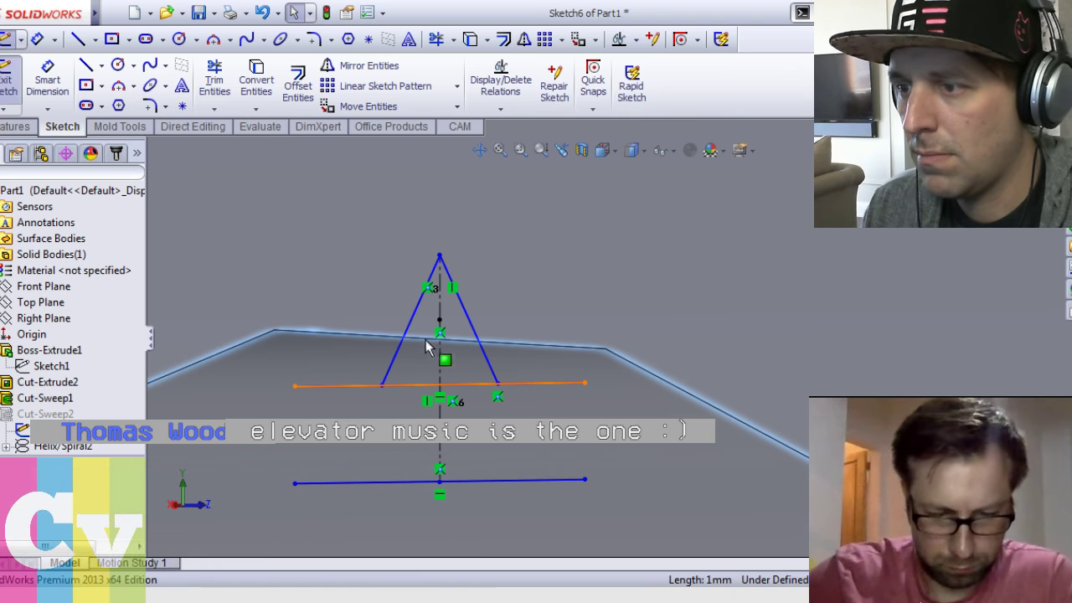
{"action": "left_click", "coordinate": [439, 299]}
{"action": "key", "text": "Delete"}
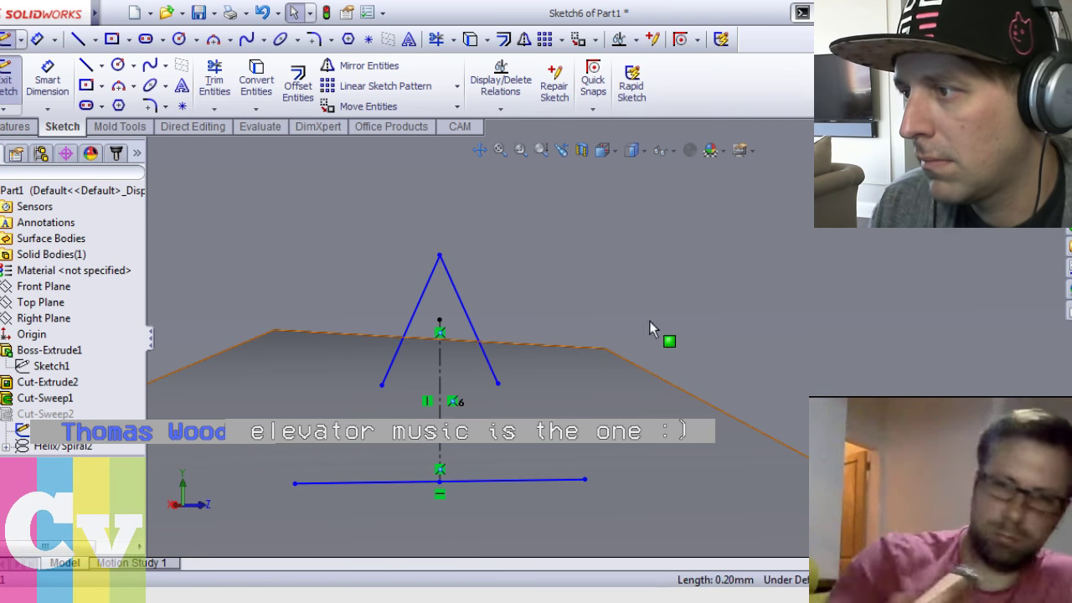
Draw a vertical centerline from the point inside the triangle up through the apex and dimension its length to 0.50 mm
{"action": "right_click", "coordinate": [650, 320]}
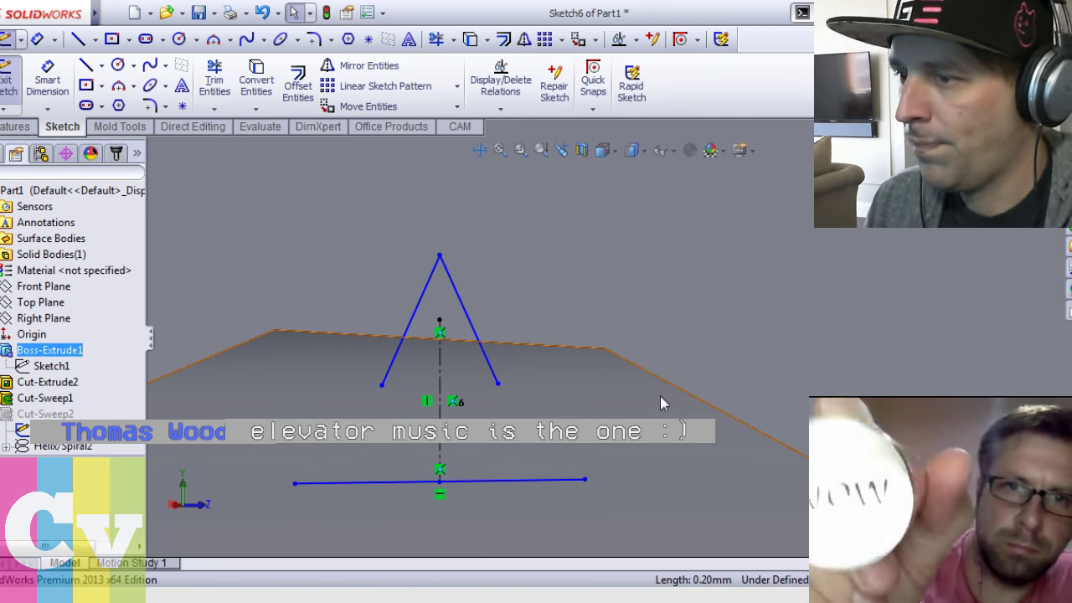
{"action": "key", "text": "l"}
{"action": "left_click", "coordinate": [440, 320]}
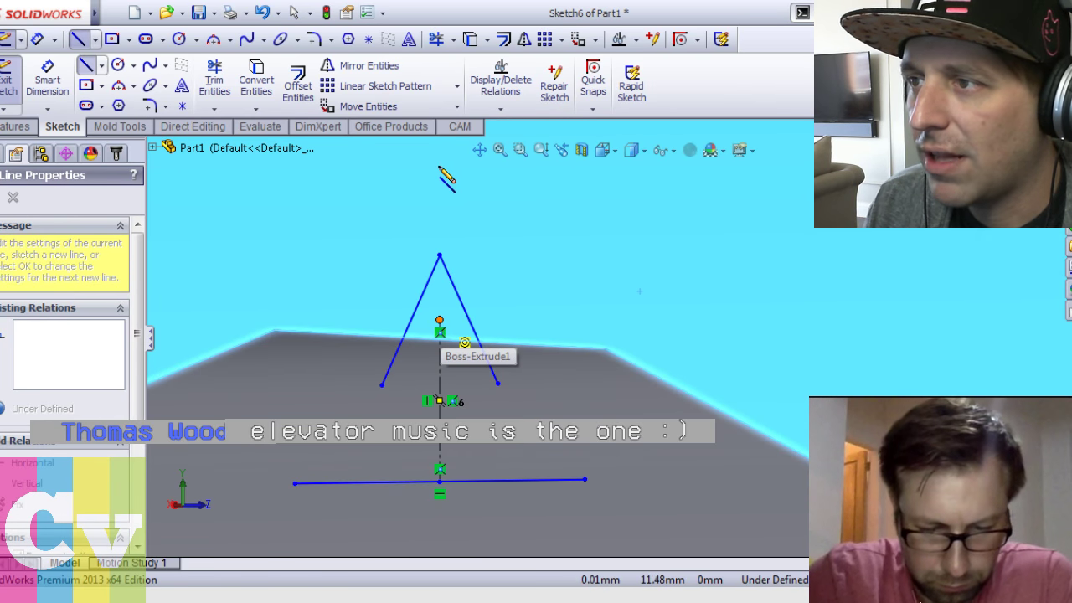
{"action": "left_click", "coordinate": [439, 159]}
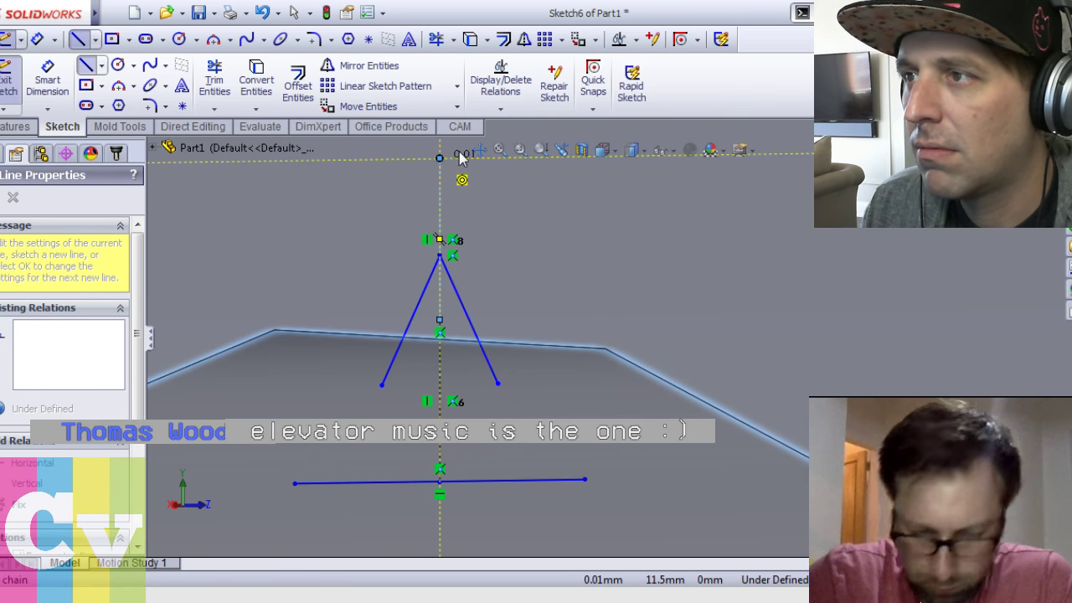
{"action": "right_click_drag", "start_coordinate": [383, 244], "coordinate": [379, 186]}
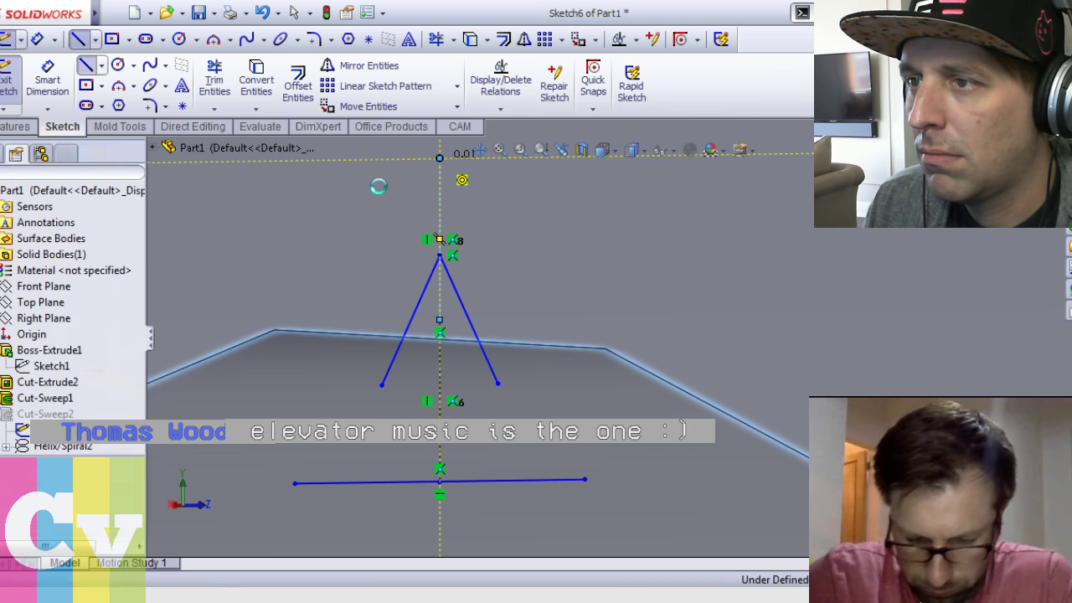
{"action": "left_click", "coordinate": [440, 201]}
{"action": "left_click", "coordinate": [269, 286]}
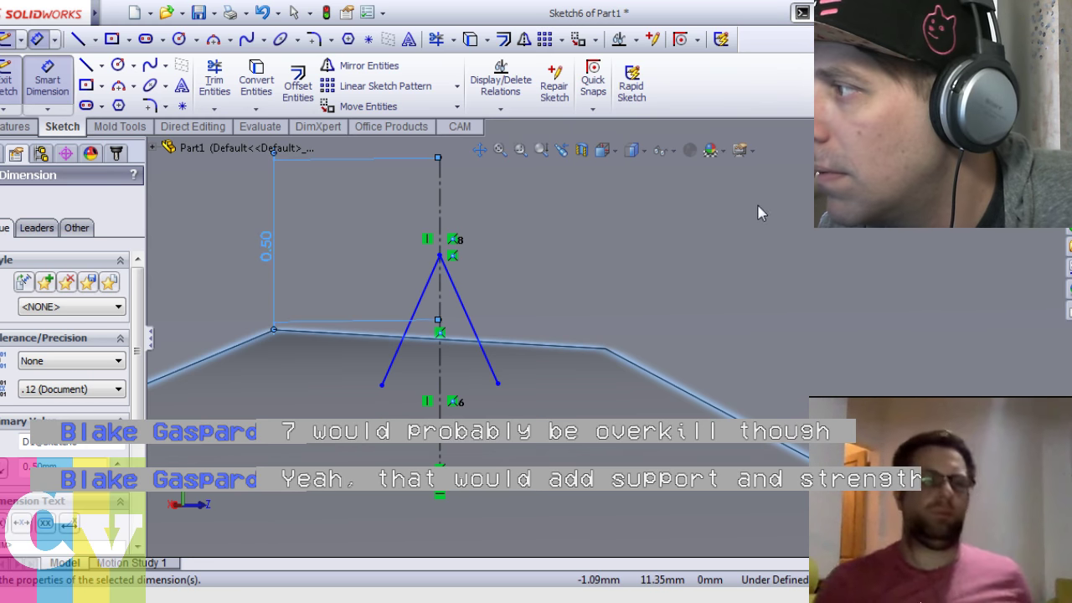
Draw two sloped lines joining the horizontal base line's ends to the top of the vertical centerline, forming a larger triangle
{"action": "key", "text": "l"}
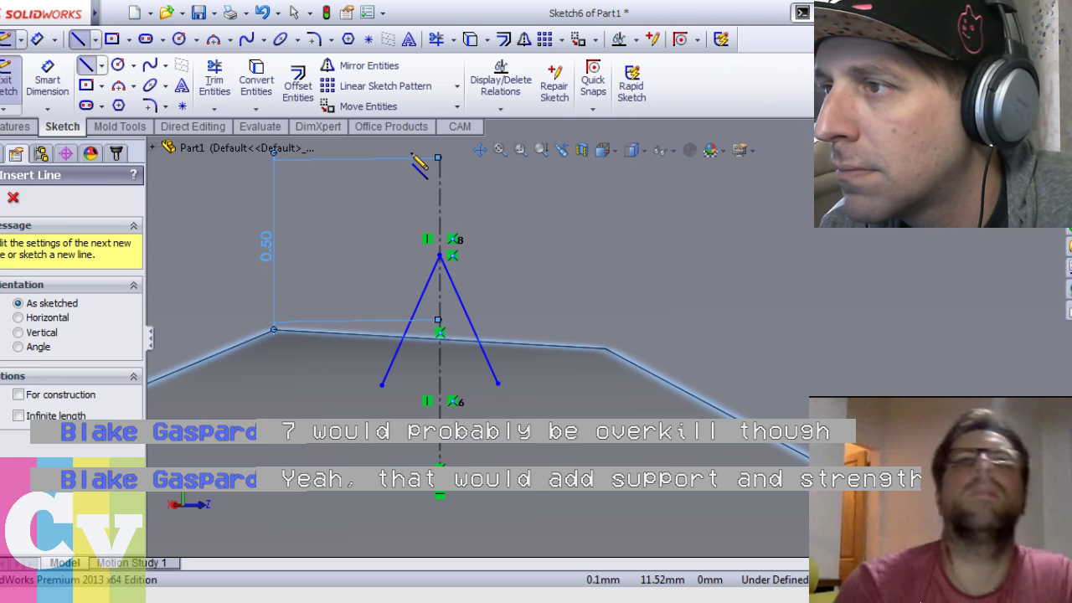
{"action": "left_click", "coordinate": [293, 499]}
{"action": "double_click", "coordinate": [439, 160]}
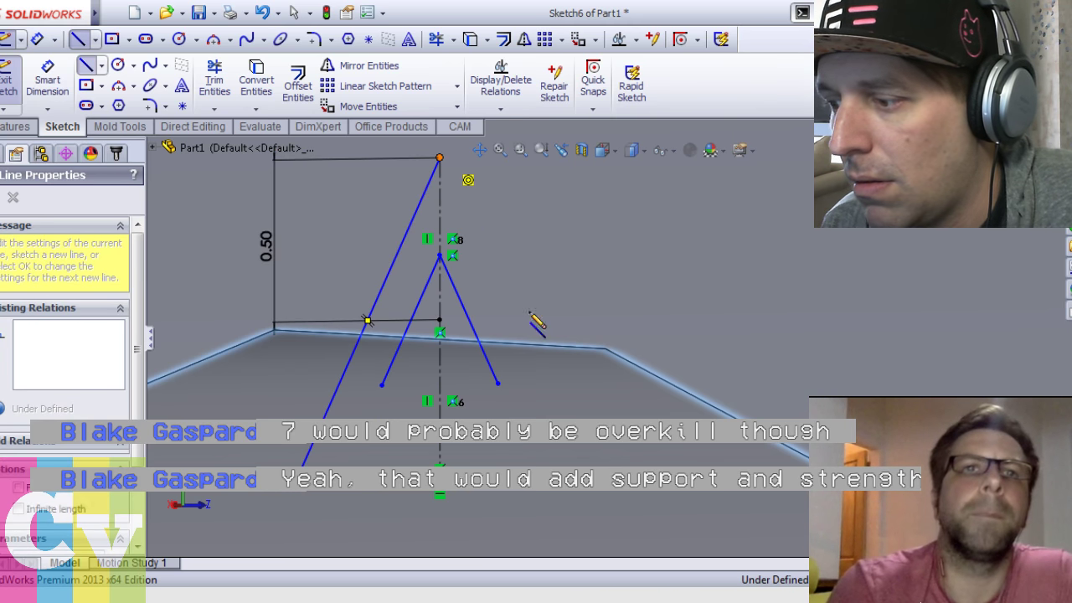
{"action": "left_click", "coordinate": [439, 157]}
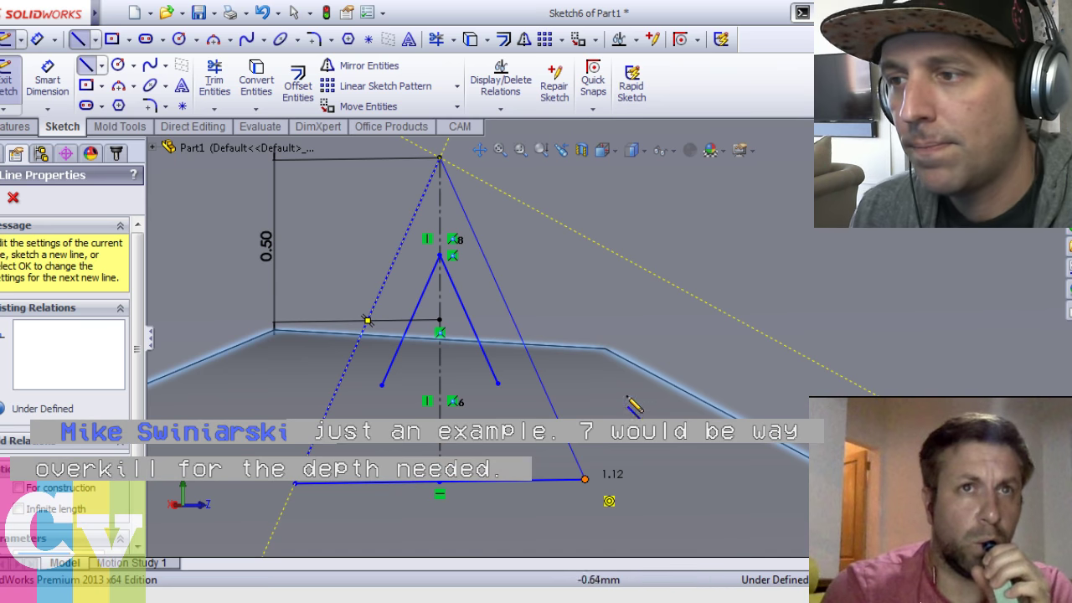
{"action": "key", "text": "Escape"}
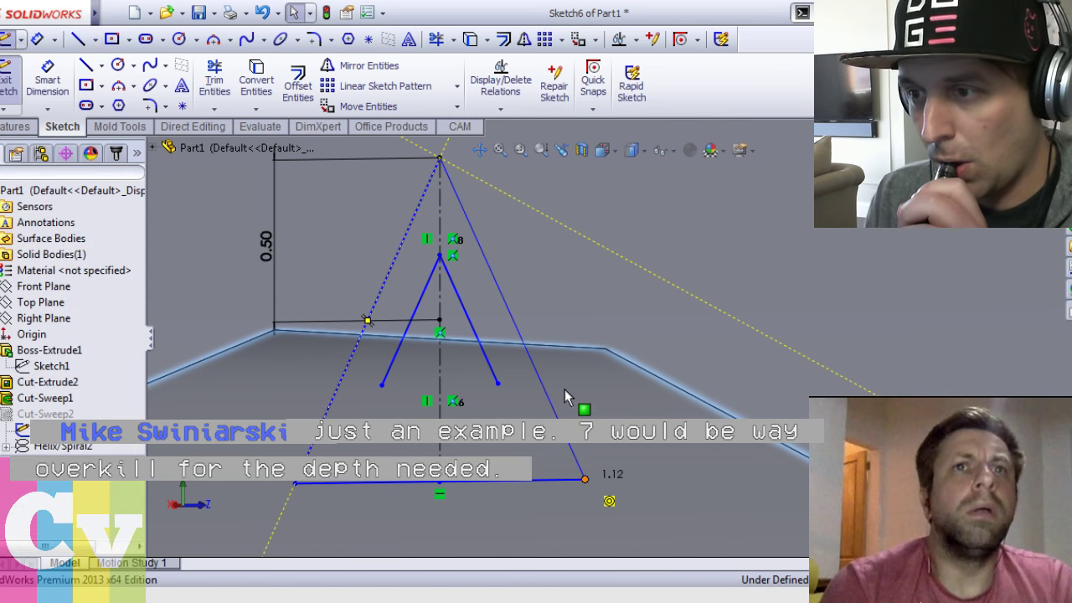
Delete the two sloped sides of the smaller inner triangle
{"action": "left_click", "coordinate": [486, 354]}
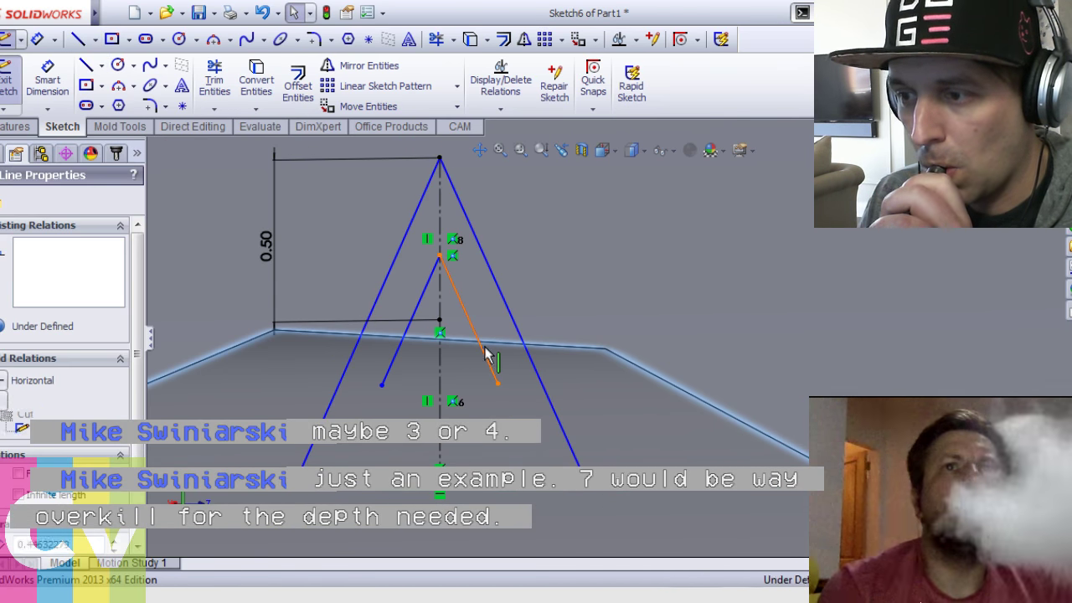
{"action": "left_click", "coordinate": [399, 351]}
{"action": "key", "text": "Delete"}
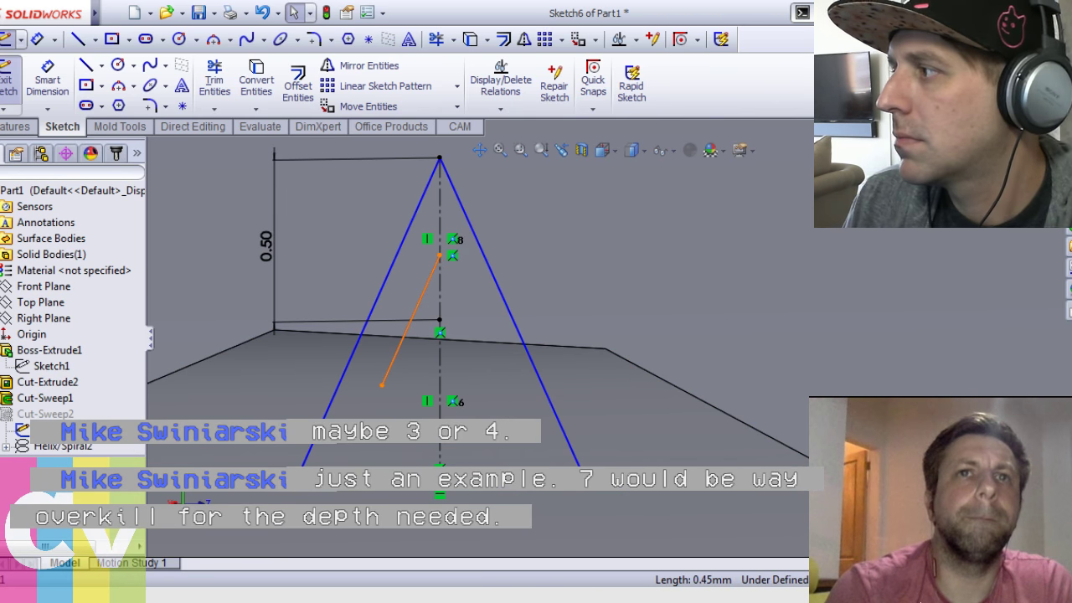
{"action": "key", "text": "Delete"}
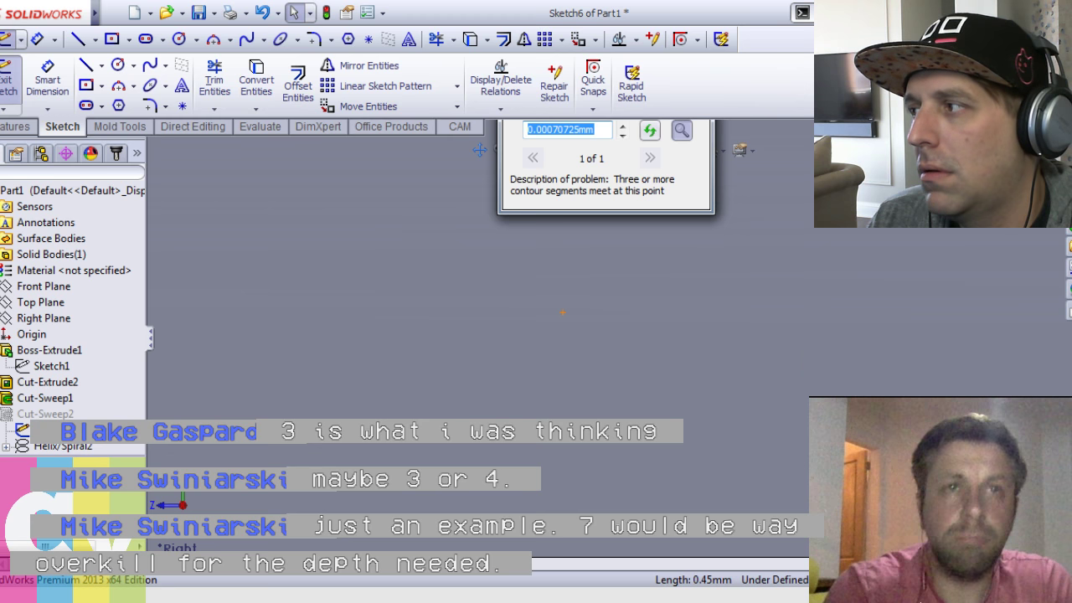
Dismiss the sketch repair check, exit the profile sketch, and examine the whole tube
{"action": "key", "text": "Escape"}
{"action": "key", "text": "ctrl+b"}
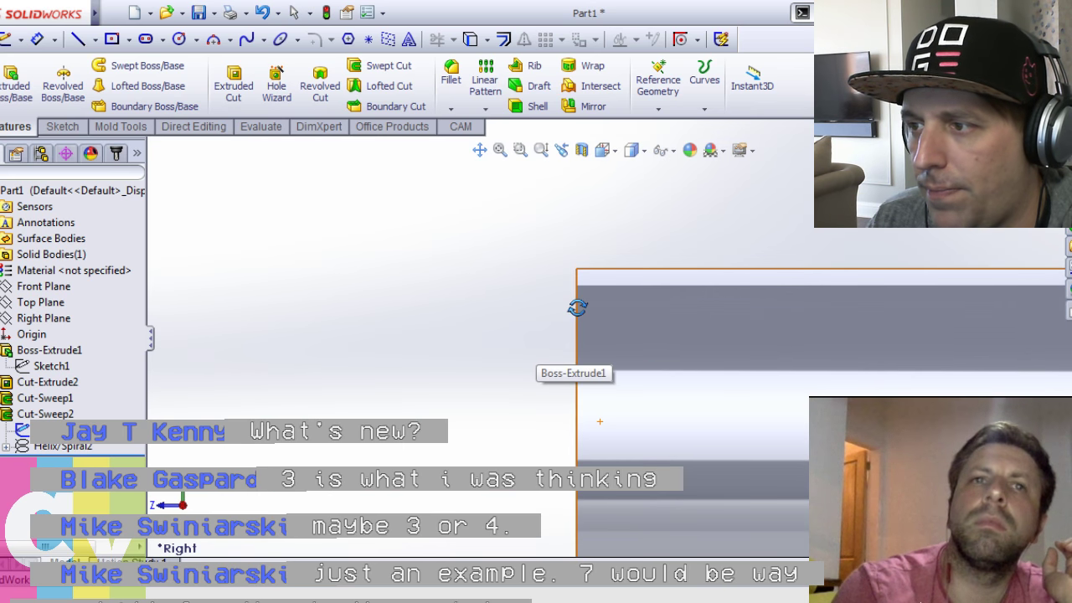
{"action": "scroll", "coordinate": [890, 361], "scroll_direction": "up", "scroll_amount": 5}
{"action": "middle_click_drag", "start_coordinate": [891, 361], "coordinate": [849, 364]}
{"action": "key", "text": "Escape"}
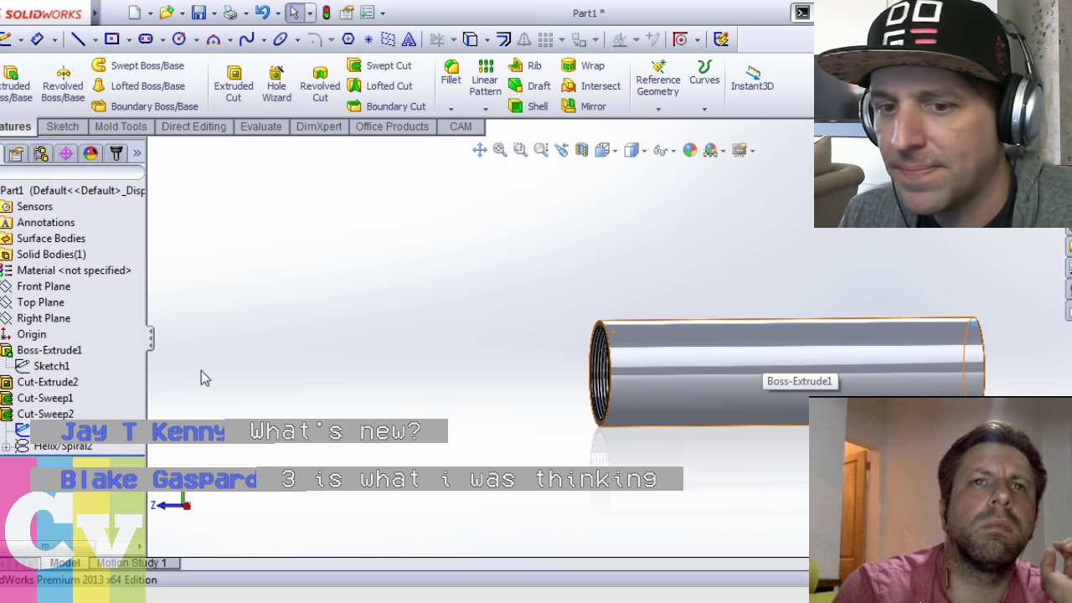
Reopen the triangular thread profile sketch of Cut-Sweep2 for editing, viewed normal to its plane
{"action": "key", "text": "ctrl+8"}
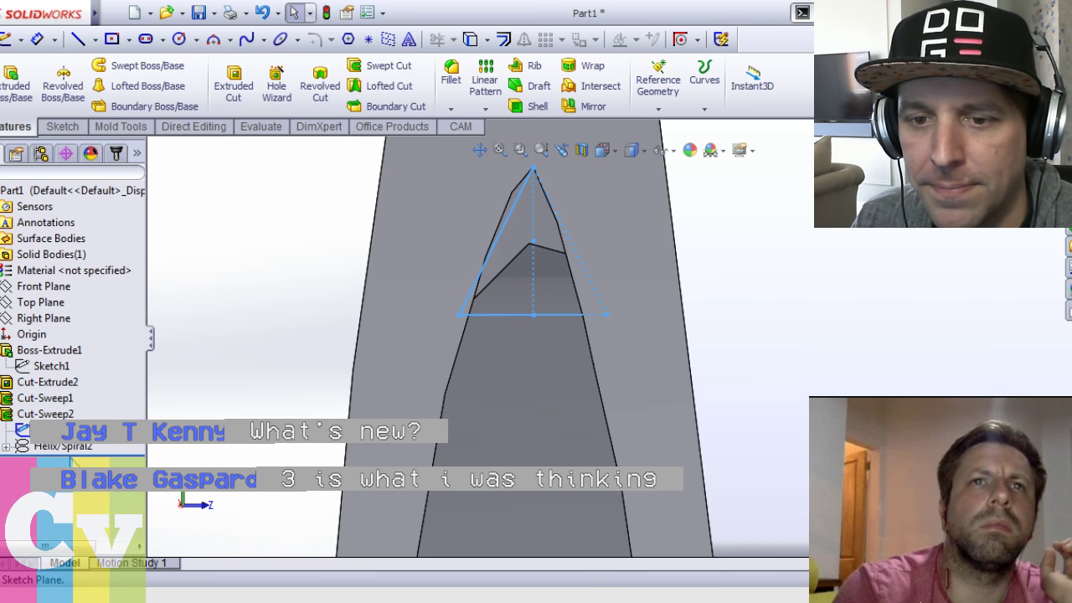
{"action": "left_click", "coordinate": [20, 417]}
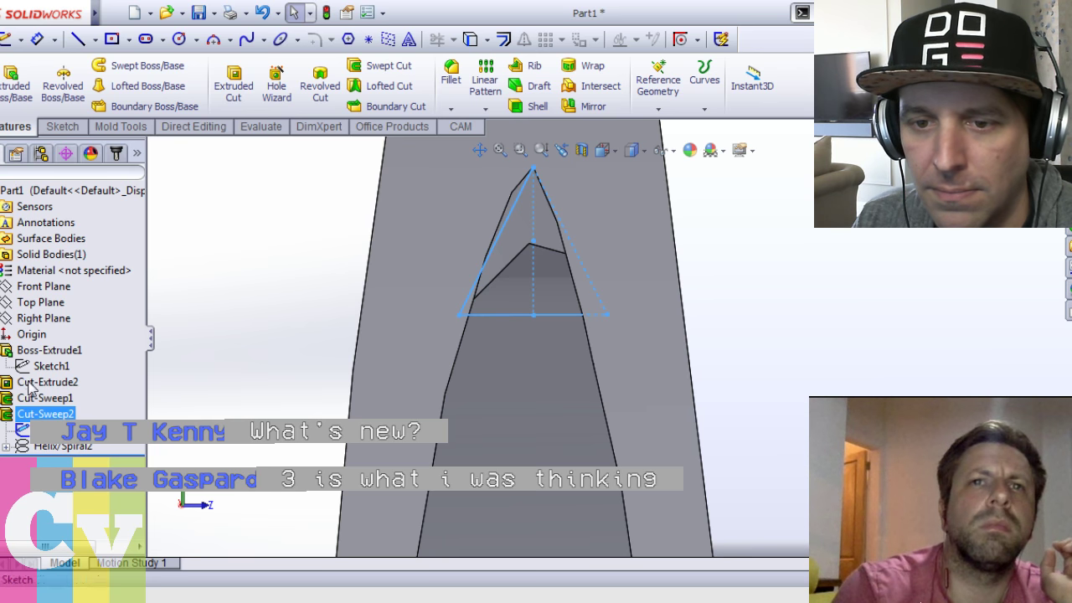
{"action": "left_click", "coordinate": [29, 384]}
Draw a vertical centerline from the point inside the triangle down past its base and dimension its length to 0.50 mm
{"action": "right_click", "coordinate": [299, 244]}
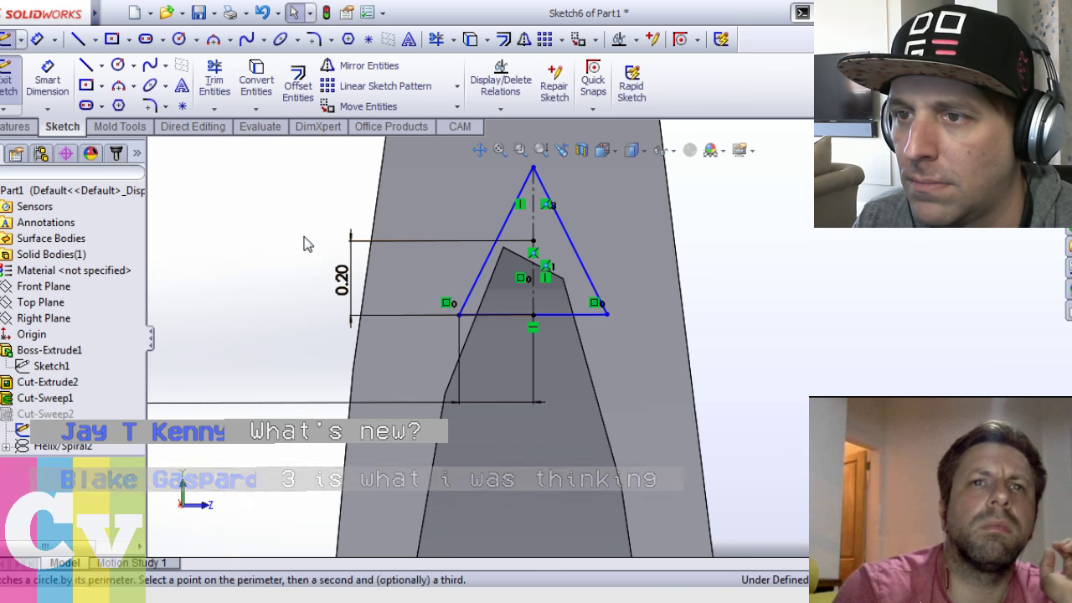
{"action": "left_click", "coordinate": [361, 388]}
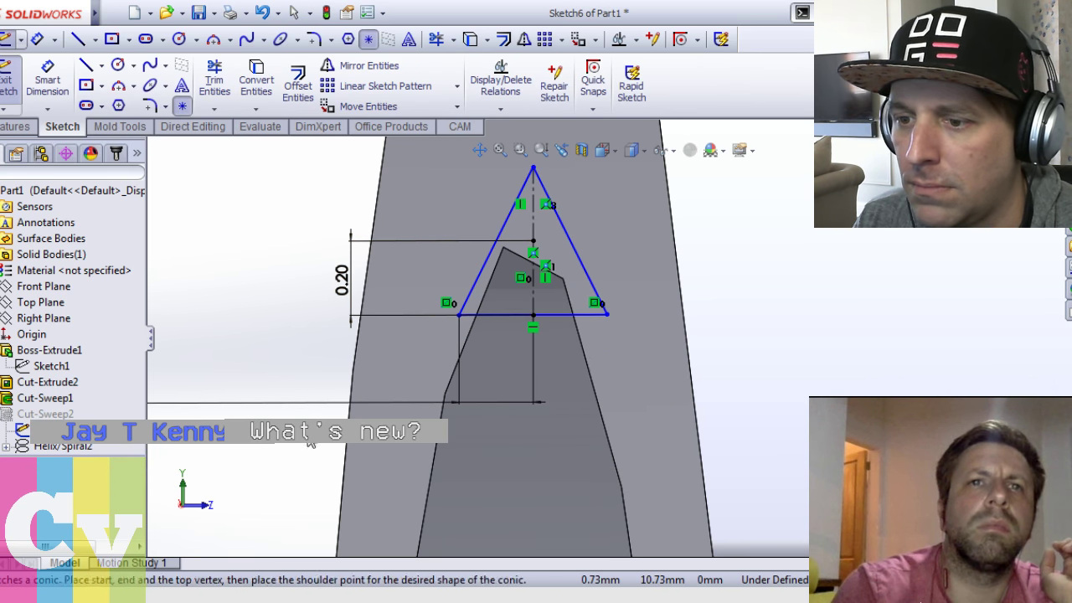
{"action": "key", "text": "l"}
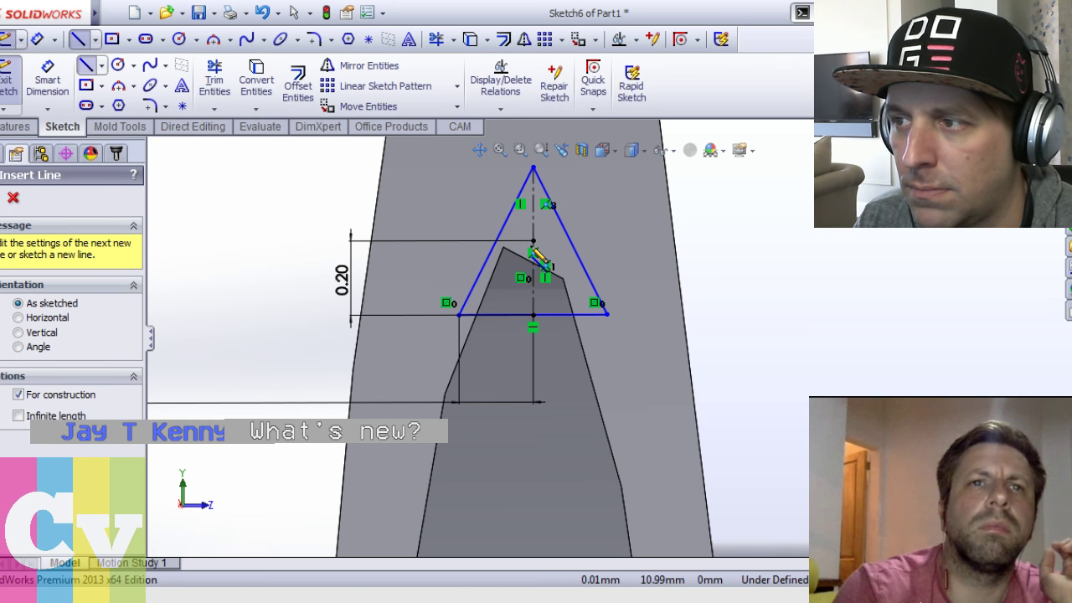
{"action": "left_click", "coordinate": [533, 241]}
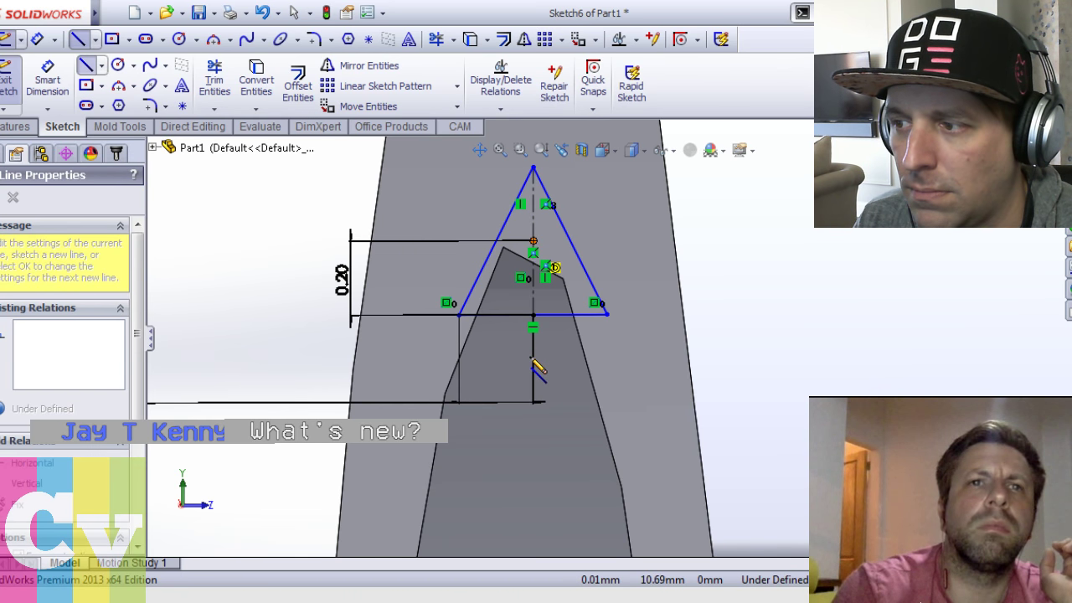
{"action": "left_click", "coordinate": [534, 404]}
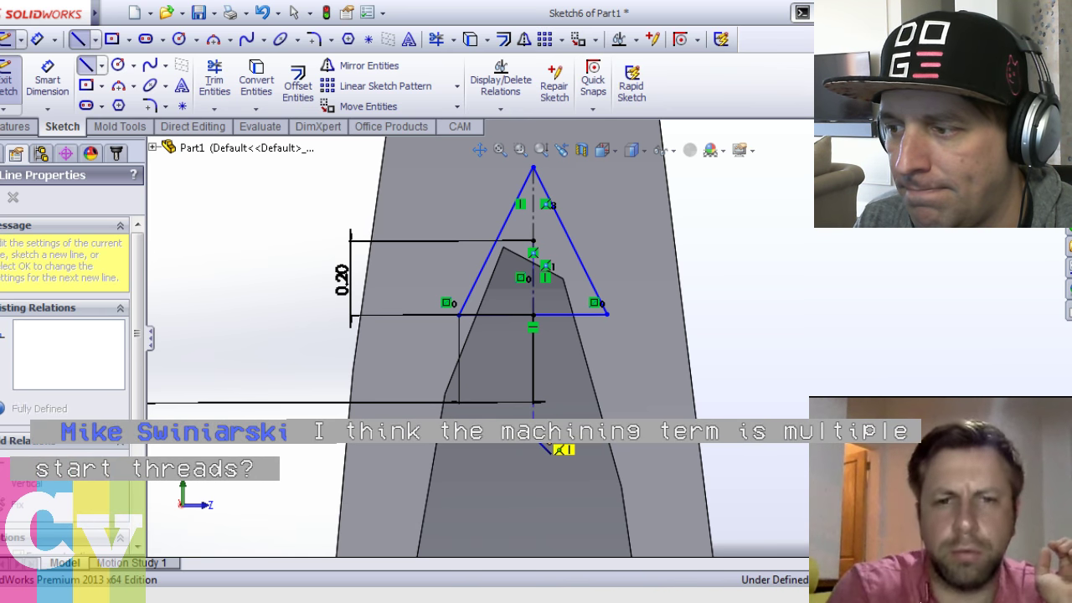
{"action": "right_click_drag", "start_coordinate": [537, 395], "coordinate": [544, 357]}
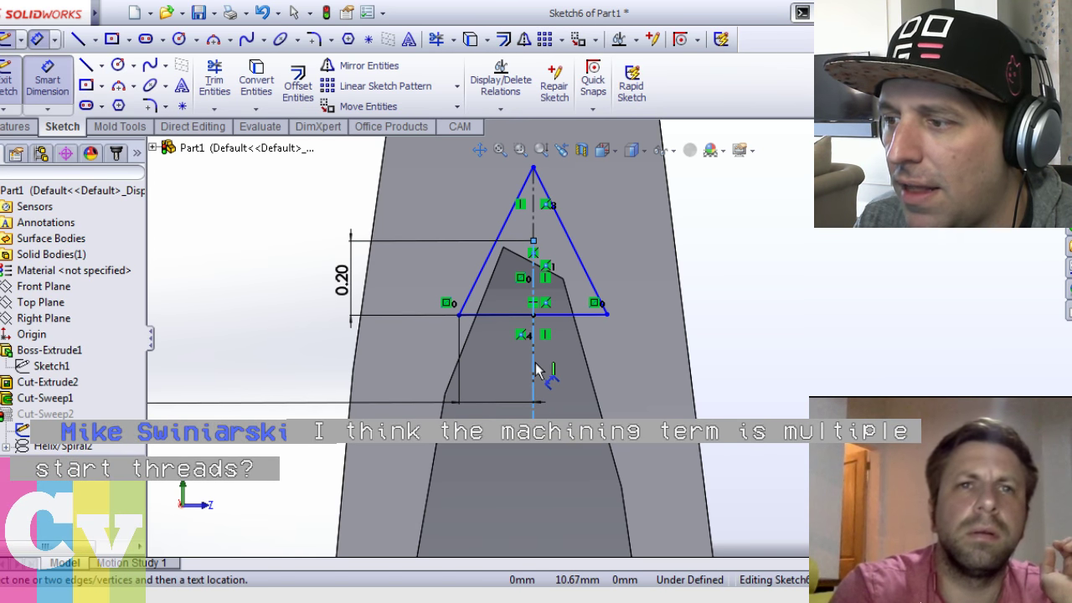
{"action": "left_click", "coordinate": [534, 363]}
{"action": "left_click", "coordinate": [236, 278]}
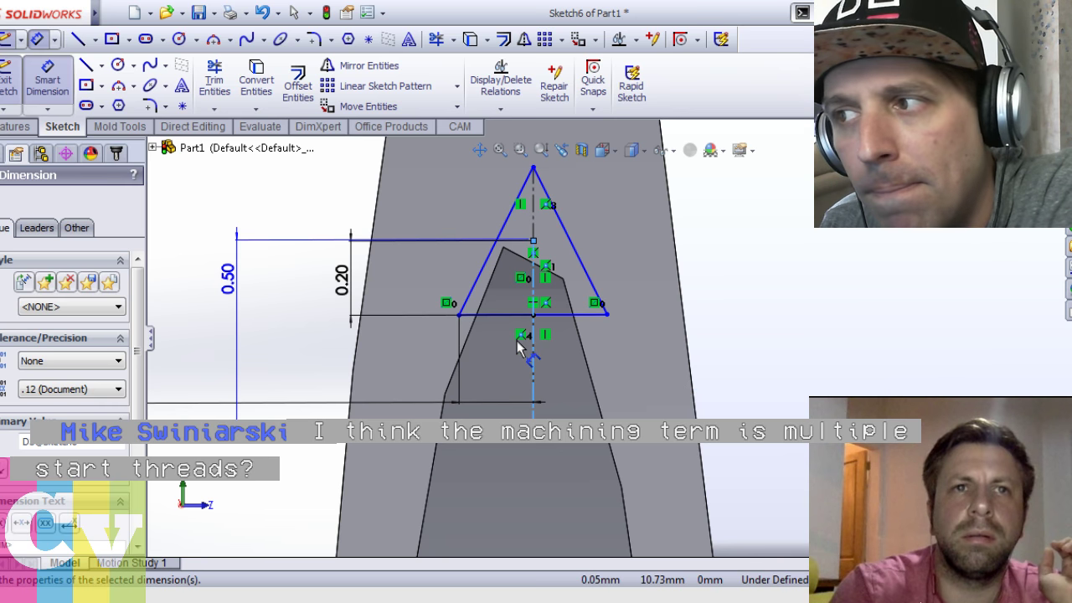
Delete the short centerlines from the inner point to the base and to the apex, along with the sketch's dimensions
{"action": "left_click", "coordinate": [534, 268]}
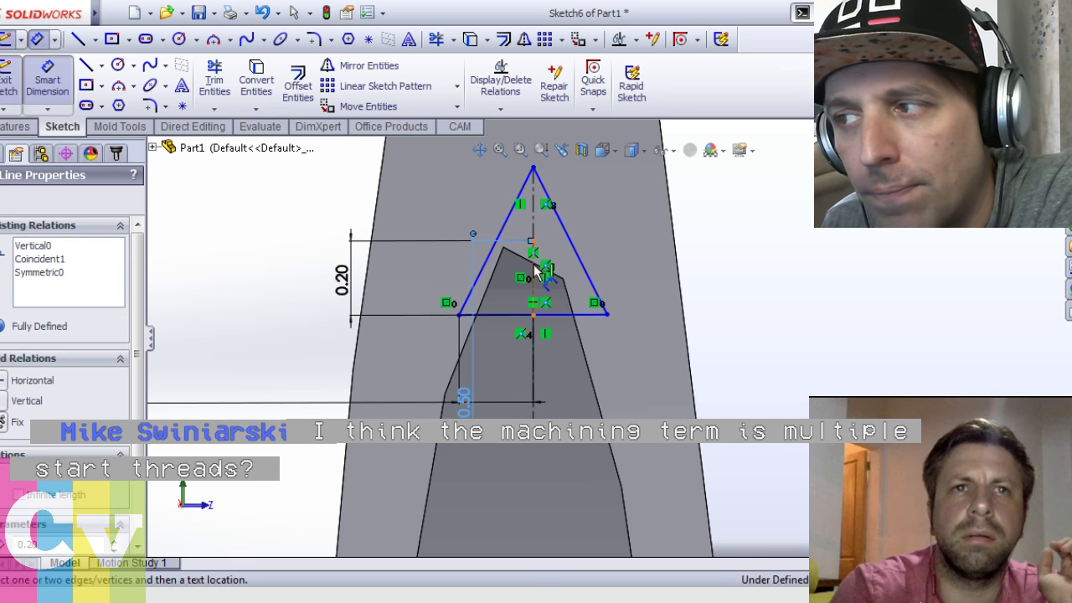
{"action": "key", "text": "Delete"}
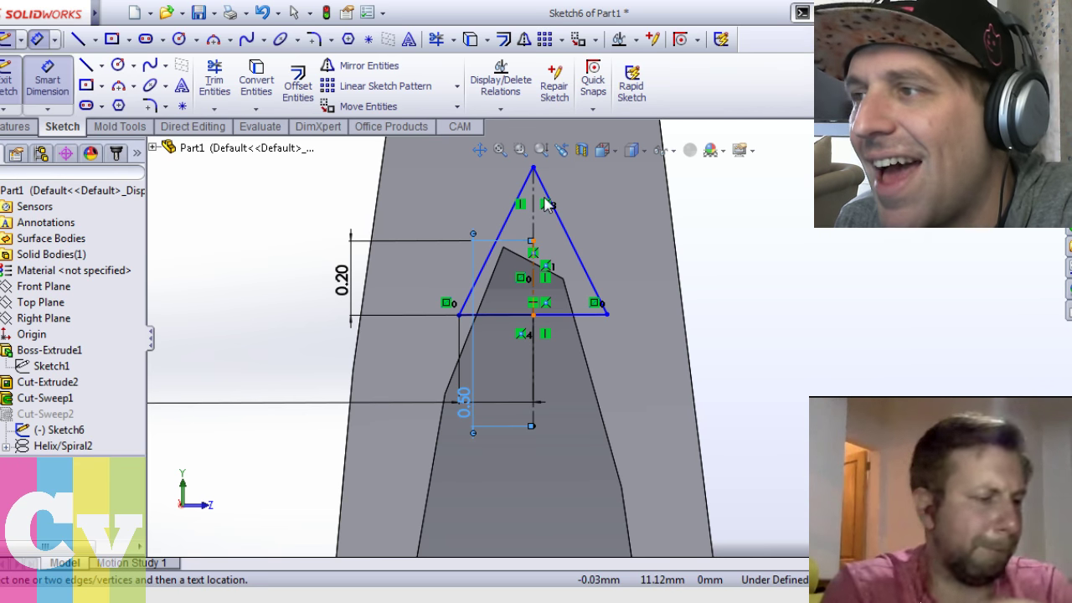
{"action": "left_click", "coordinate": [531, 211]}
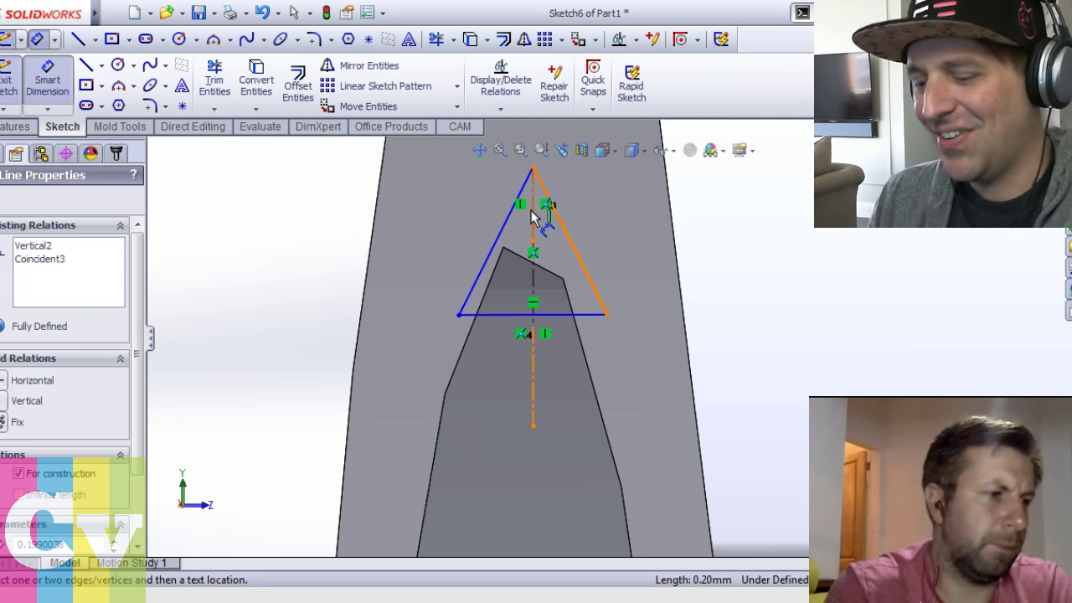
{"action": "key", "text": "Escape"}
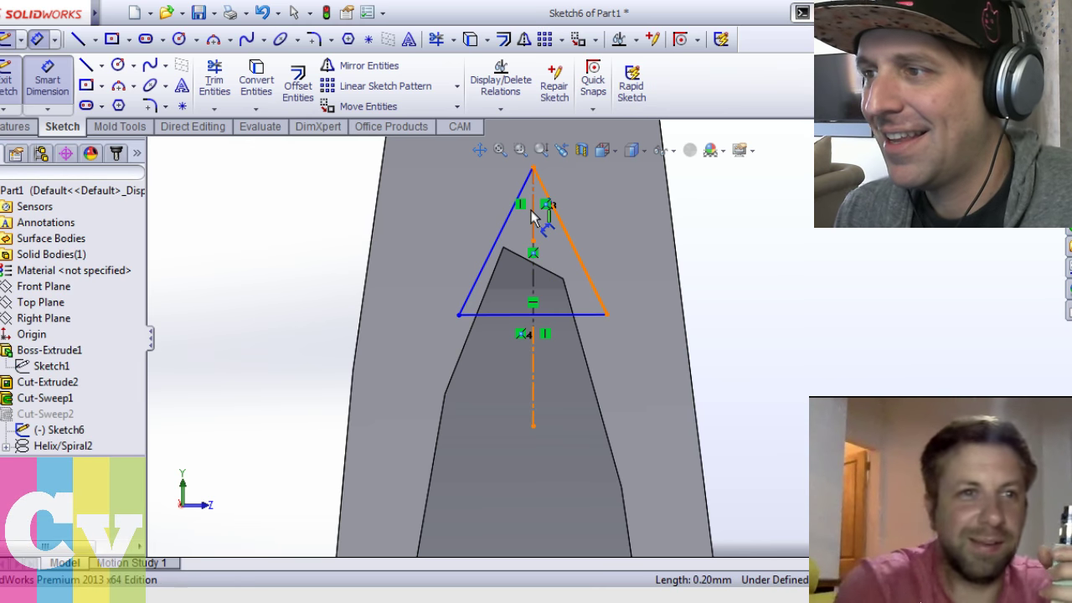
{"action": "key", "text": "Escape"}
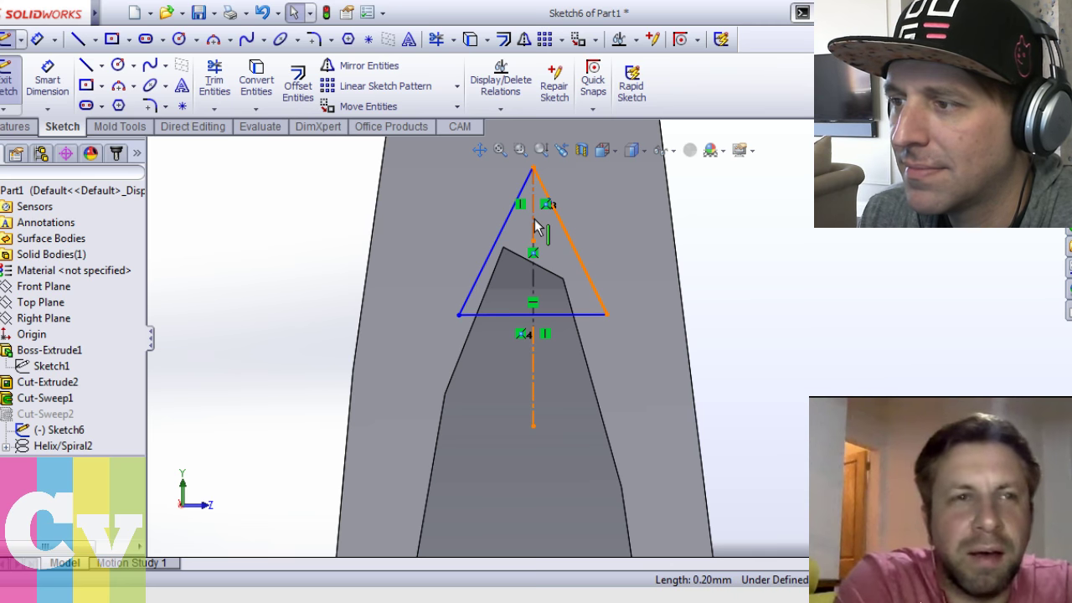
{"action": "left_click", "coordinate": [534, 224]}
{"action": "key", "text": "Escape"}
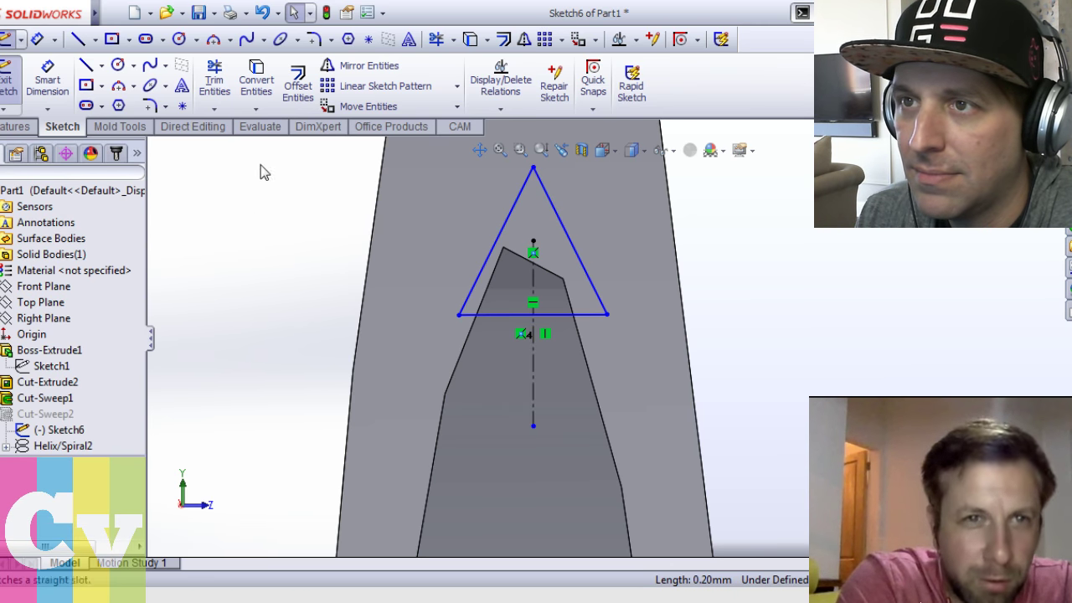
Draw a horizontal line from the centerline's lower end out toward the tube's open end and dimension its length to 0.50 mm
{"action": "key", "text": "l"}
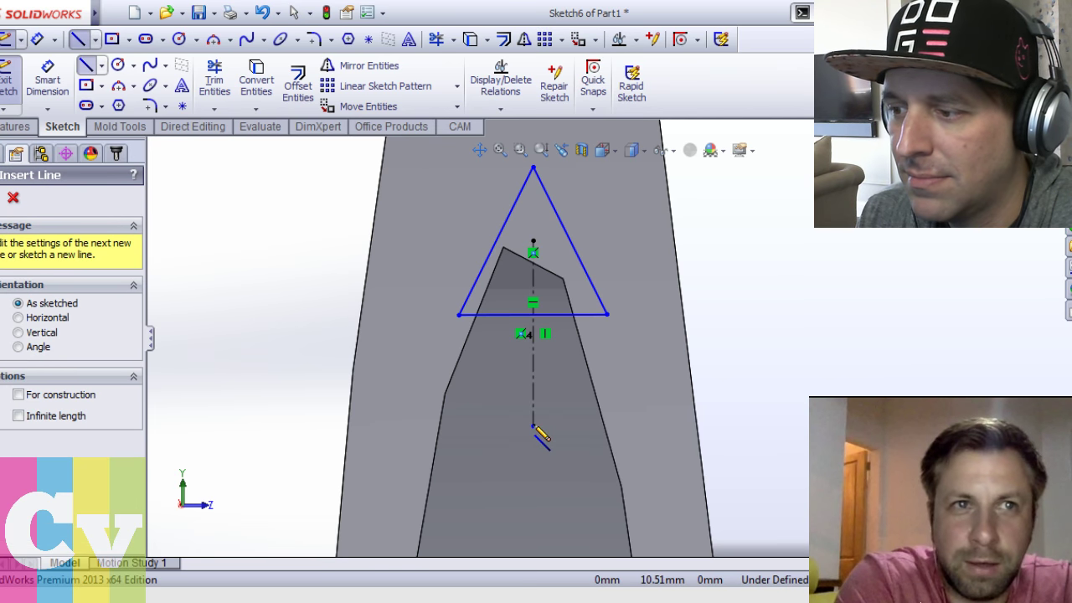
{"action": "left_click", "coordinate": [534, 428]}
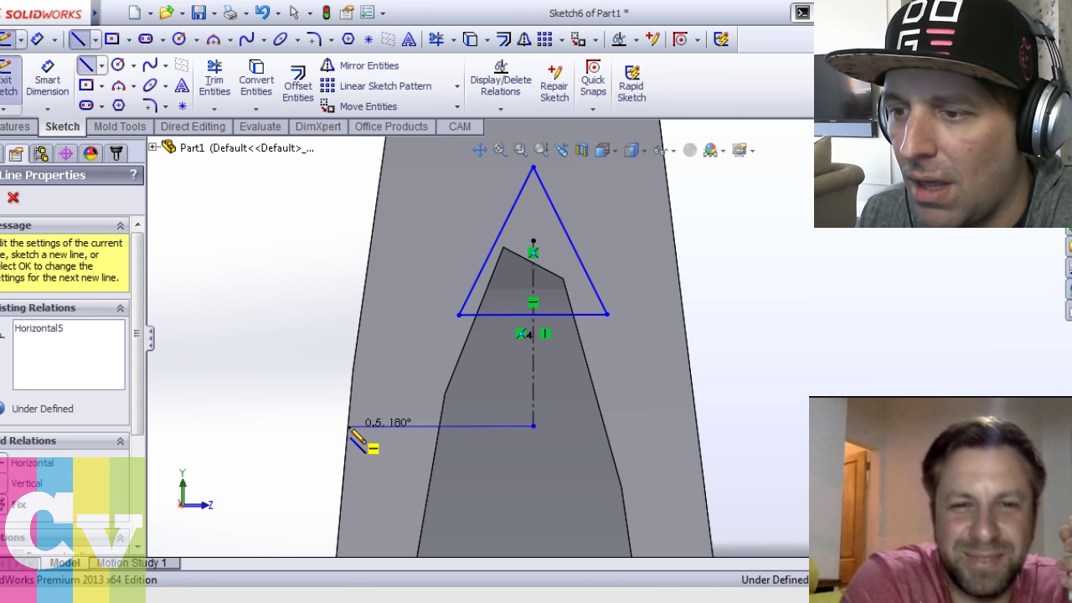
{"action": "left_click", "coordinate": [350, 428]}
{"action": "key", "text": "d"}
{"action": "left_click", "coordinate": [394, 429]}
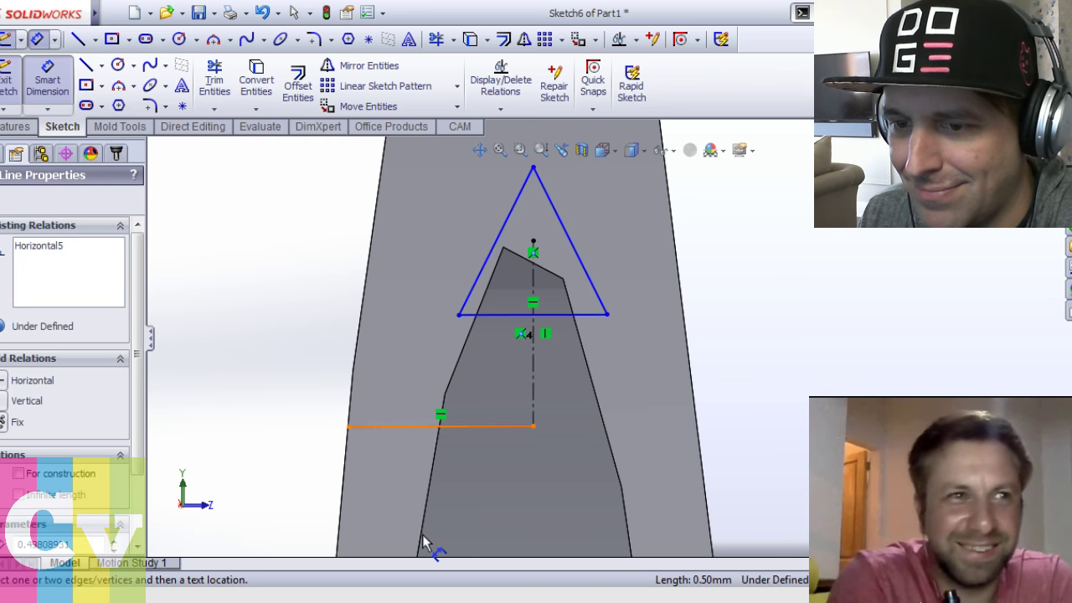
{"action": "left_click", "coordinate": [490, 532]}
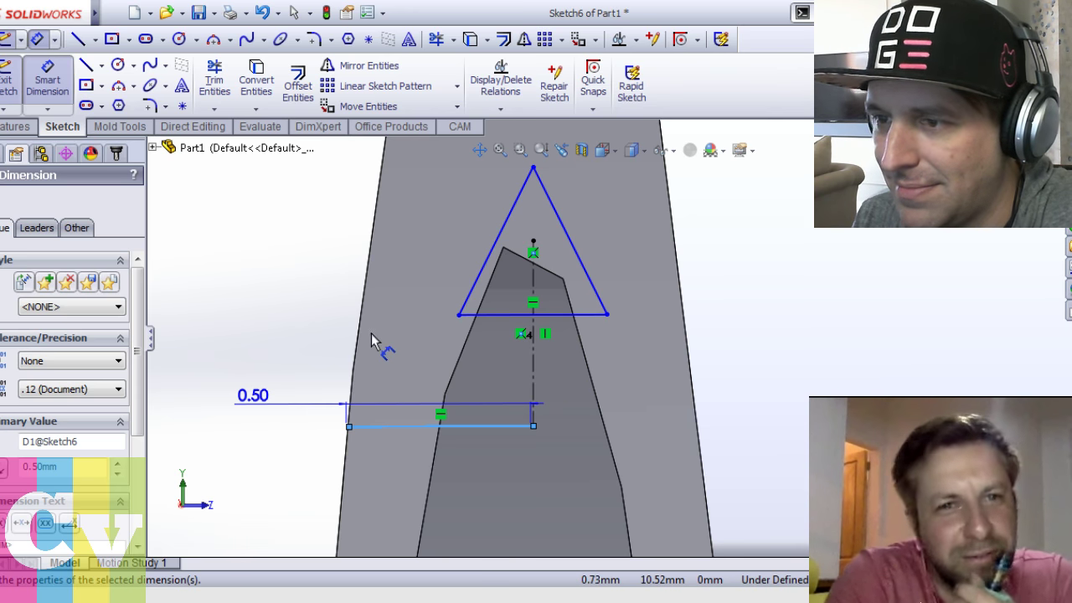
{"action": "key", "text": "Escape"}
Mirror the 0.50 mm horizontal line about the vertical centerline
{"action": "left_click", "coordinate": [497, 339]}
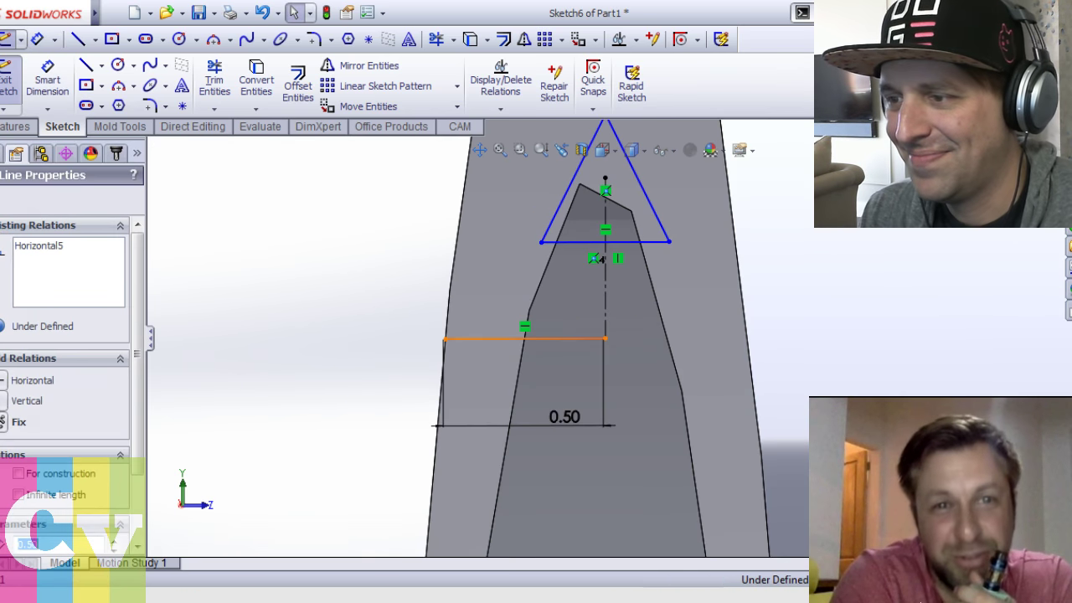
{"action": "left_click", "coordinate": [390, 66]}
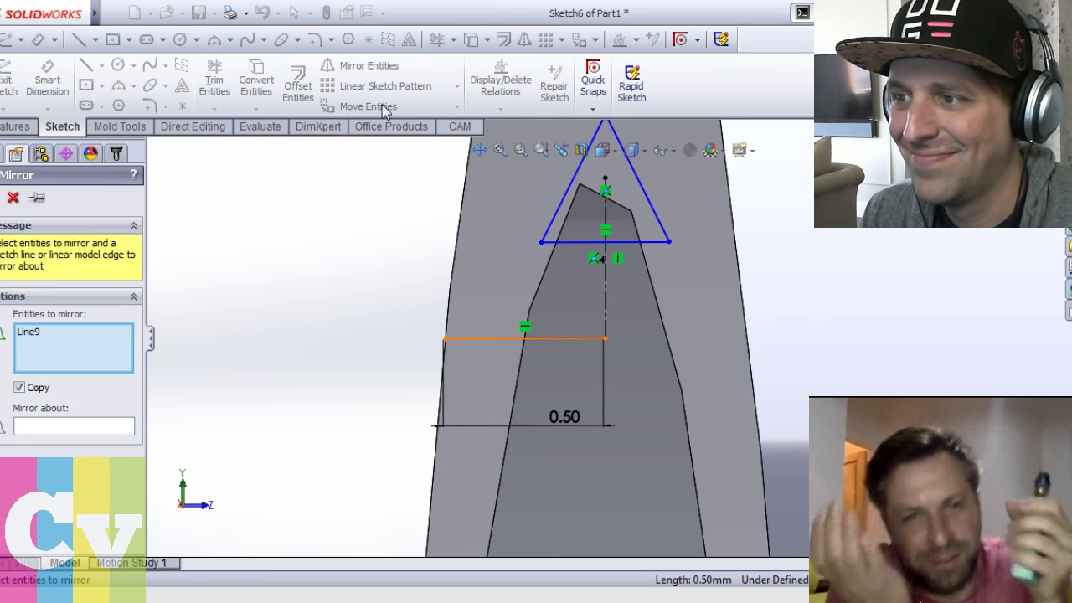
{"action": "left_click", "coordinate": [94, 426]}
{"action": "left_click", "coordinate": [608, 294]}
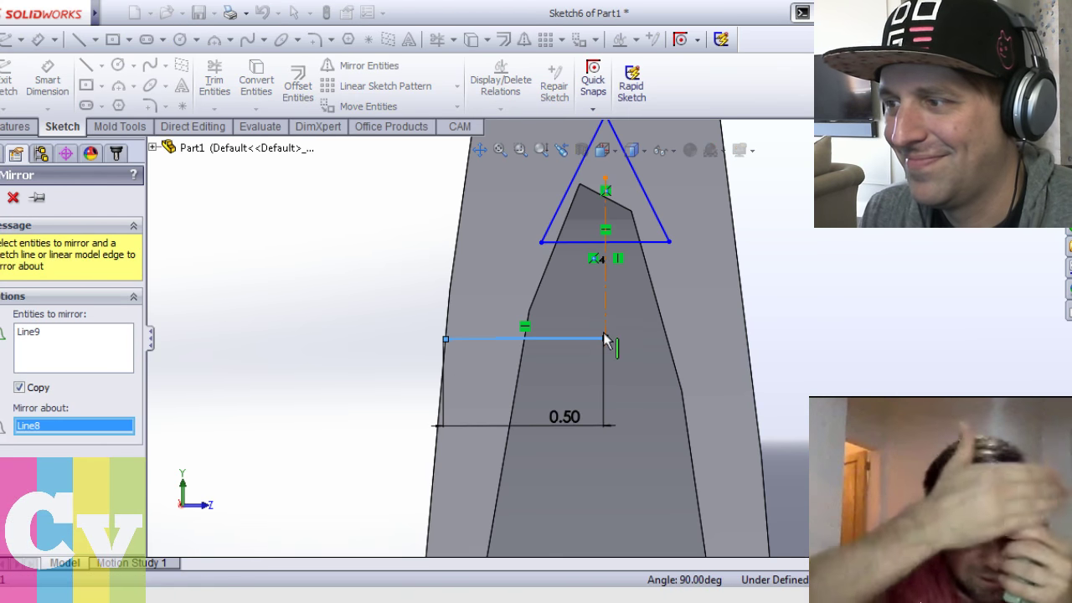
{"action": "key", "text": "Return"}
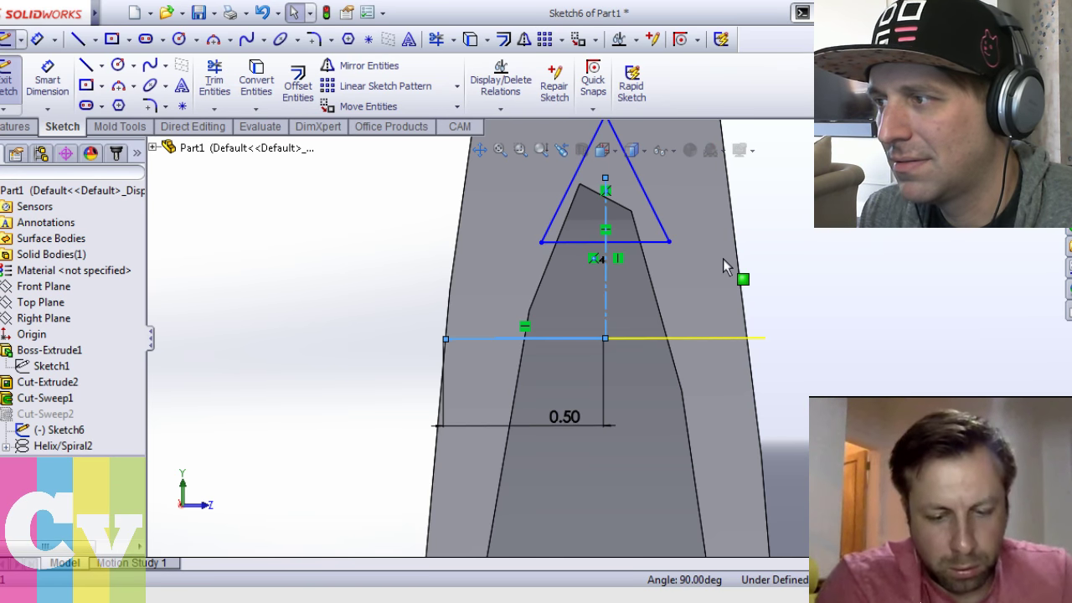
Draw a vertical centerline about 0.5 mm long from the point inside the triangle up past its apex, and rebuild the model
{"action": "key", "text": "f"}
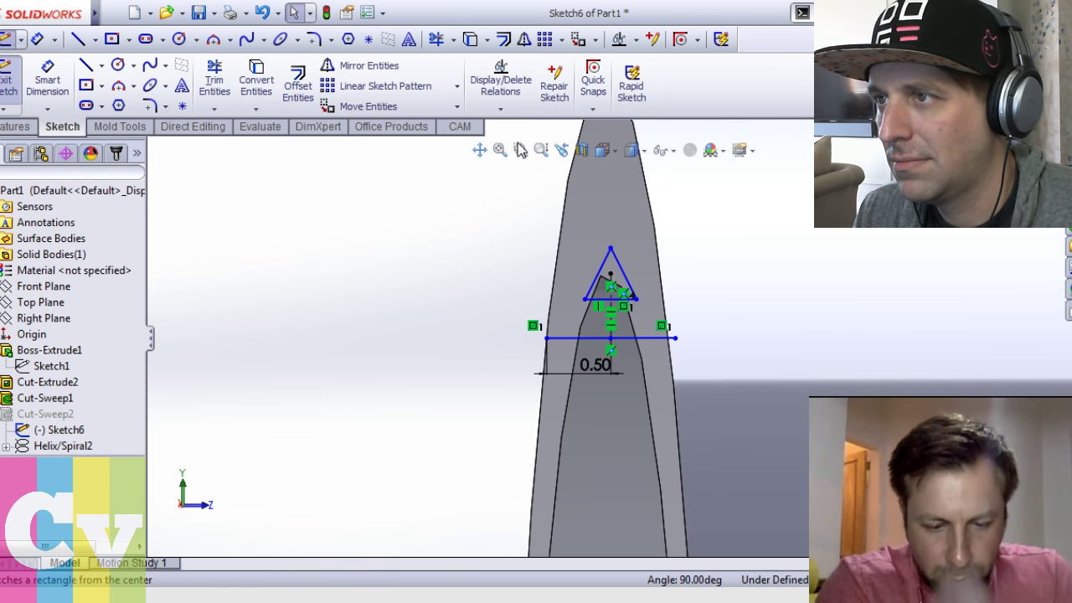
{"action": "key", "text": "l"}
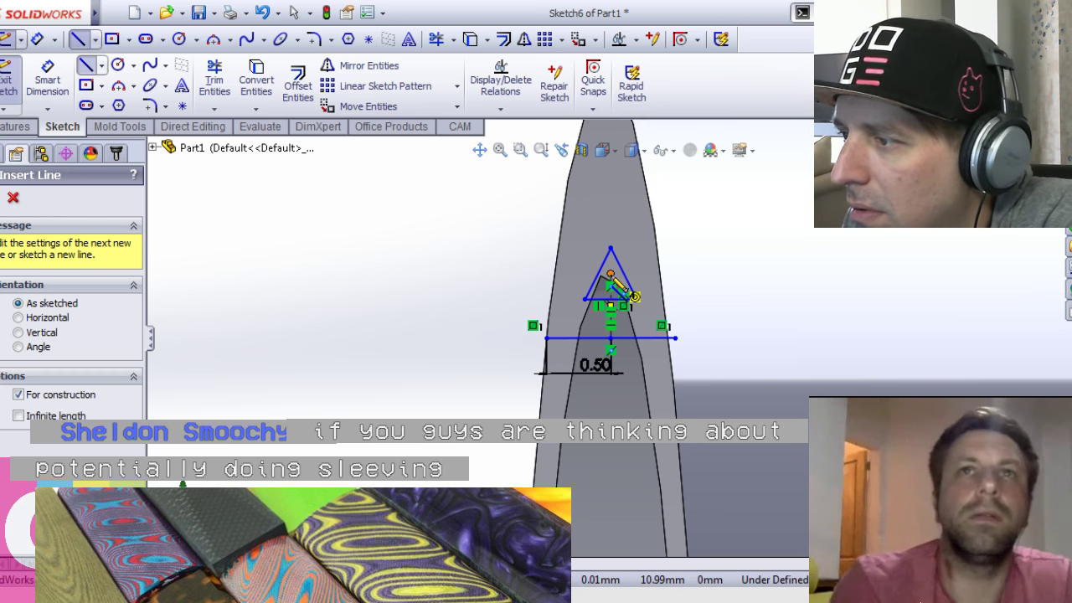
{"action": "left_click", "coordinate": [611, 275]}
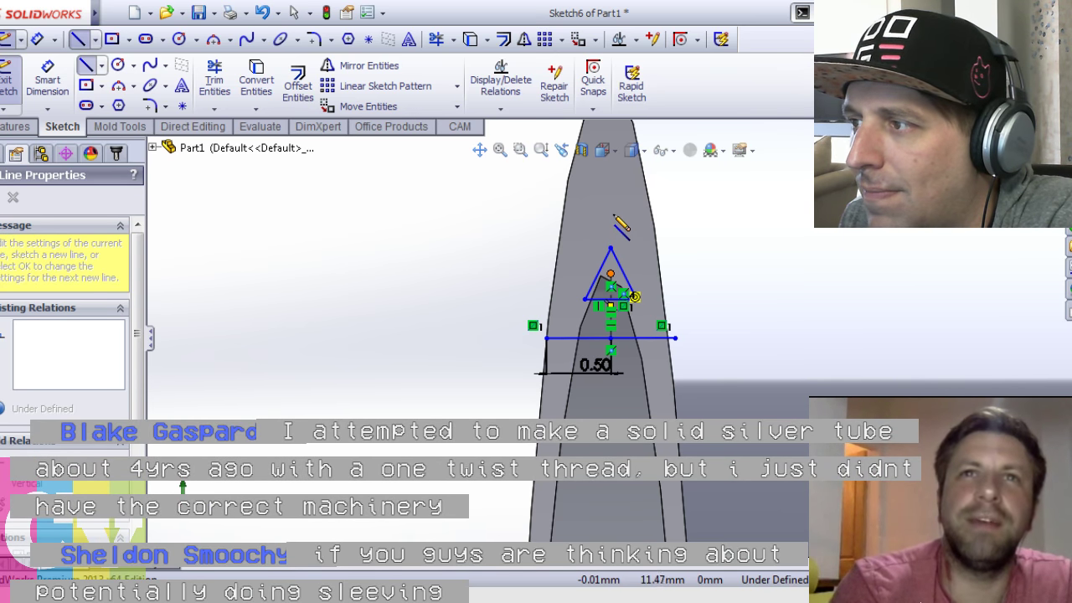
{"action": "left_click", "coordinate": [613, 212]}
{"action": "left_click", "coordinate": [615, 214]}
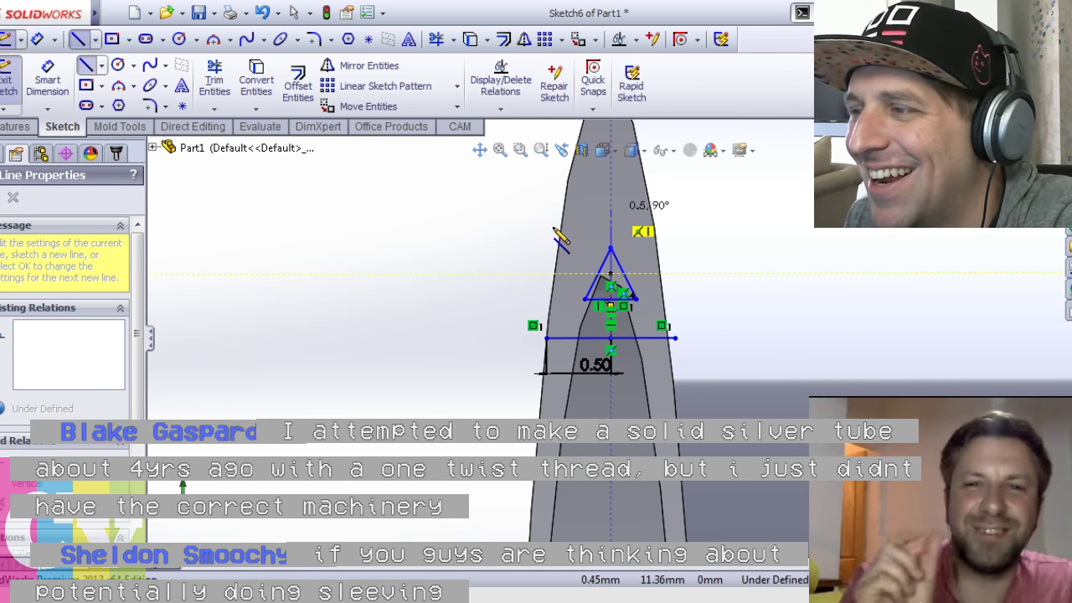
{"action": "key", "text": "Escape"}
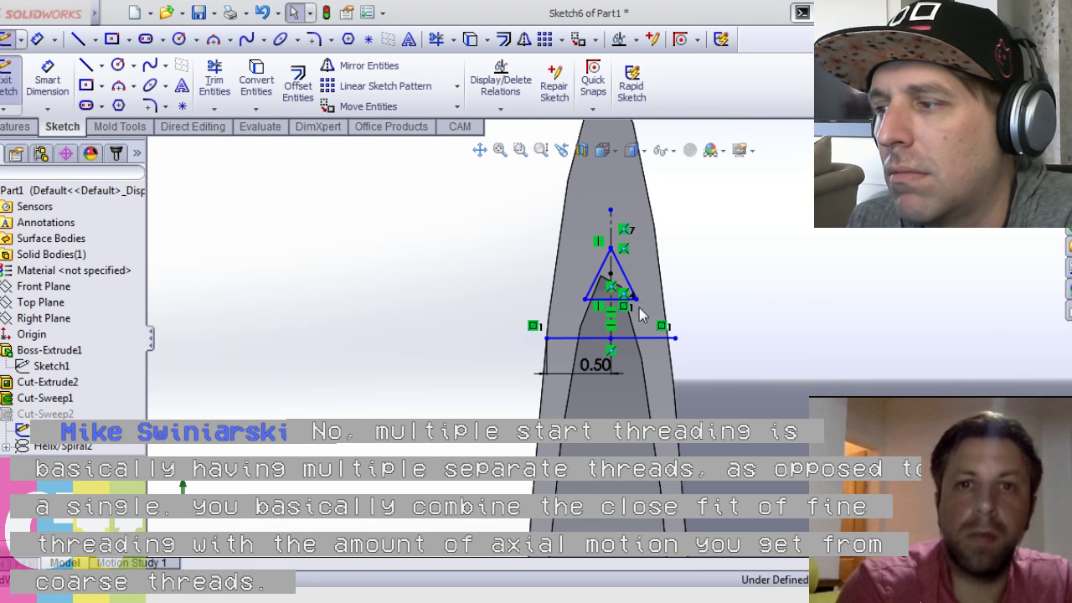
{"action": "key", "text": "ctrl+b"}
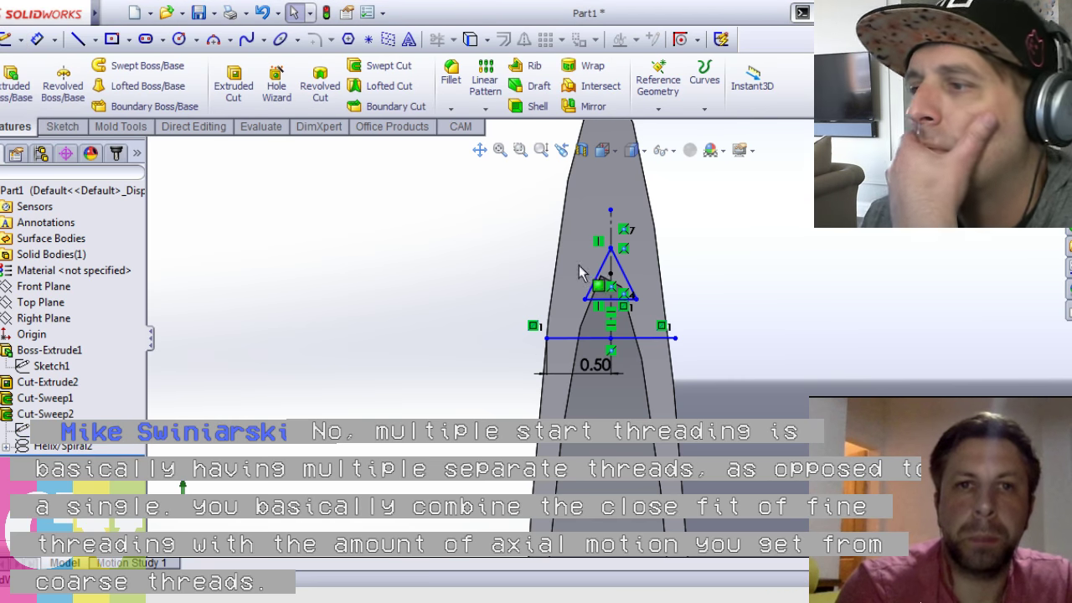
Open the second swept cut's helix for editing and set its pitch to 0.50 mm
{"action": "left_click", "coordinate": [47, 397]}
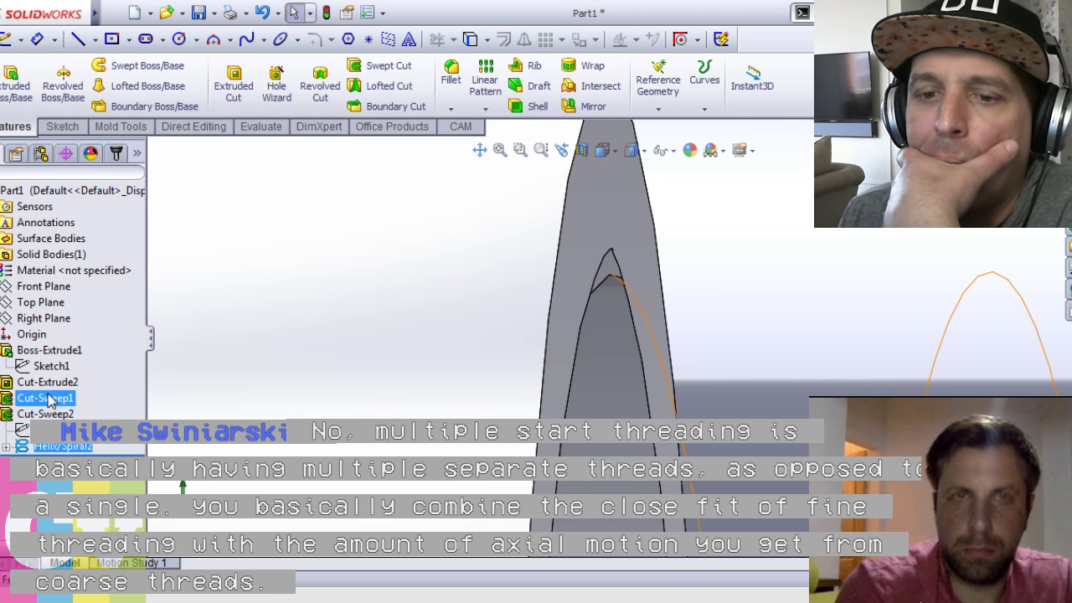
{"action": "left_click", "coordinate": [63, 446]}
{"action": "left_click", "coordinate": [125, 351]}
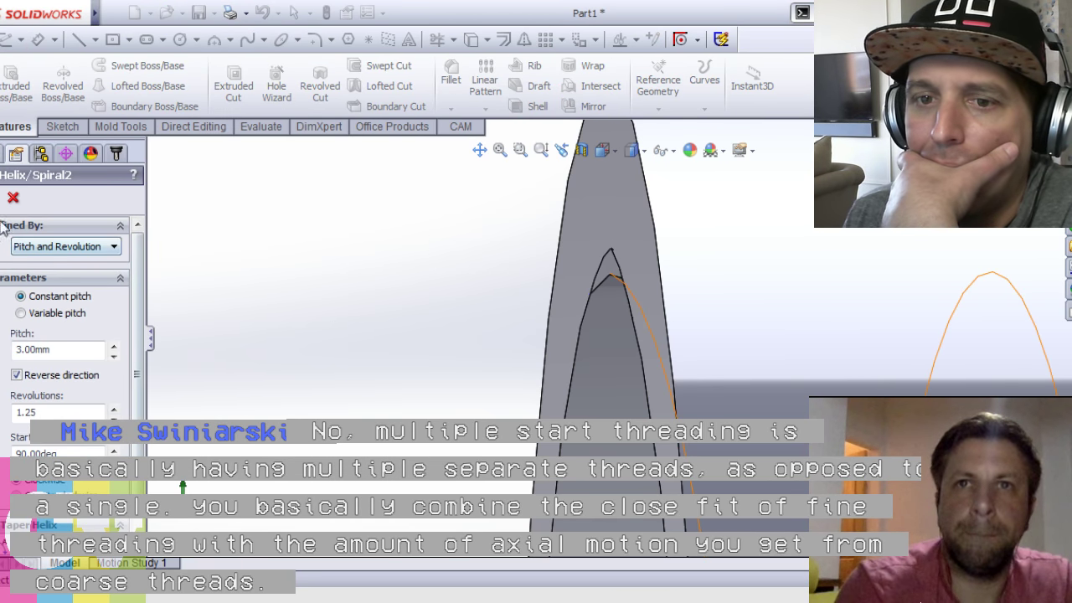
{"action": "double_click", "coordinate": [31, 352]}
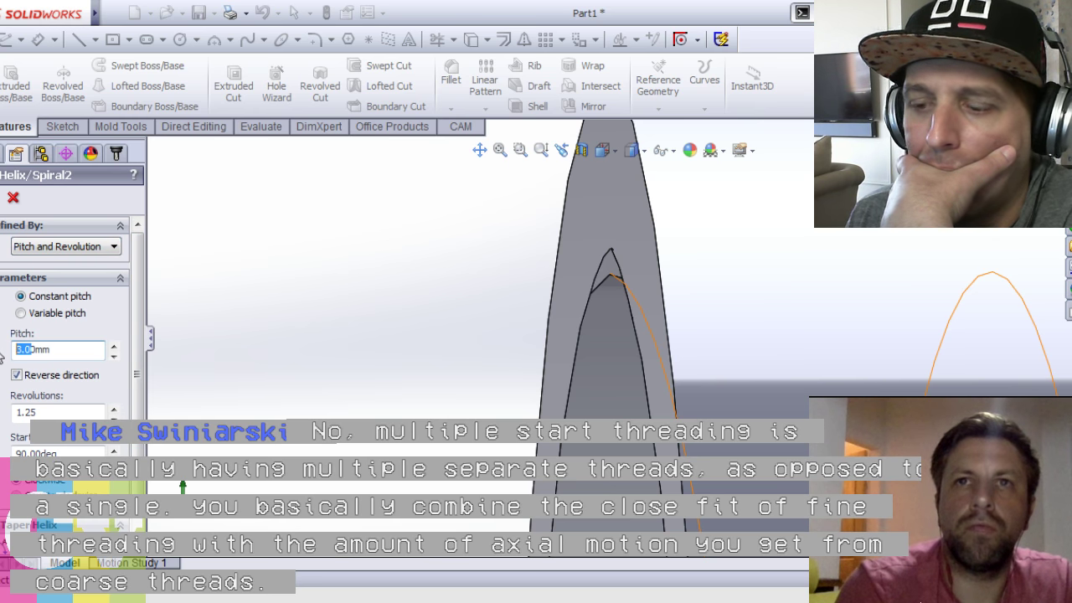
{"action": "type", "text": "0.50"}
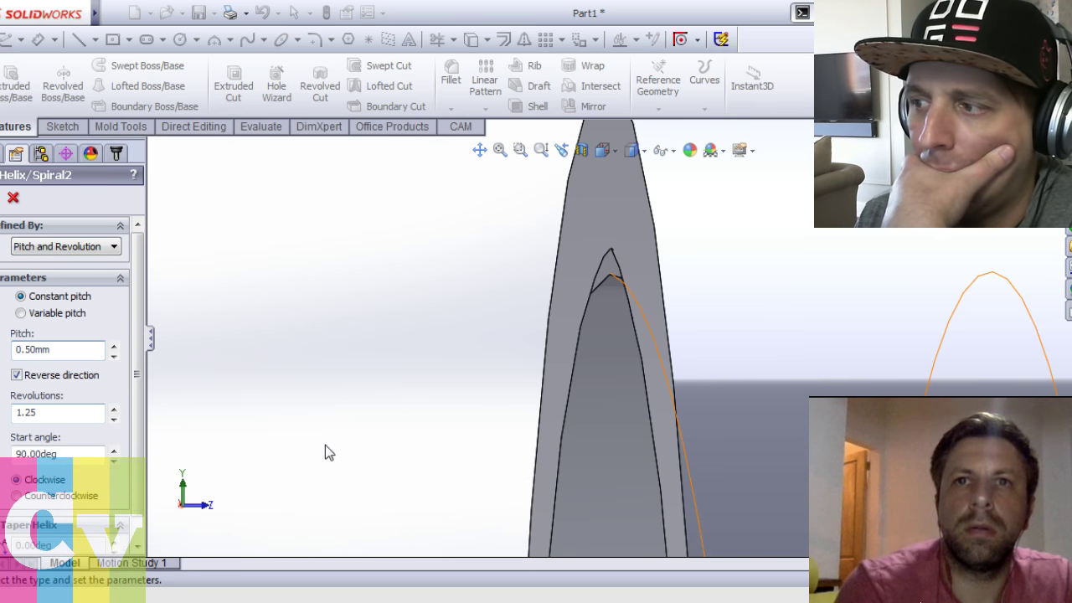
{"action": "left_click", "coordinate": [112, 347]}
{"action": "left_click", "coordinate": [112, 348]}
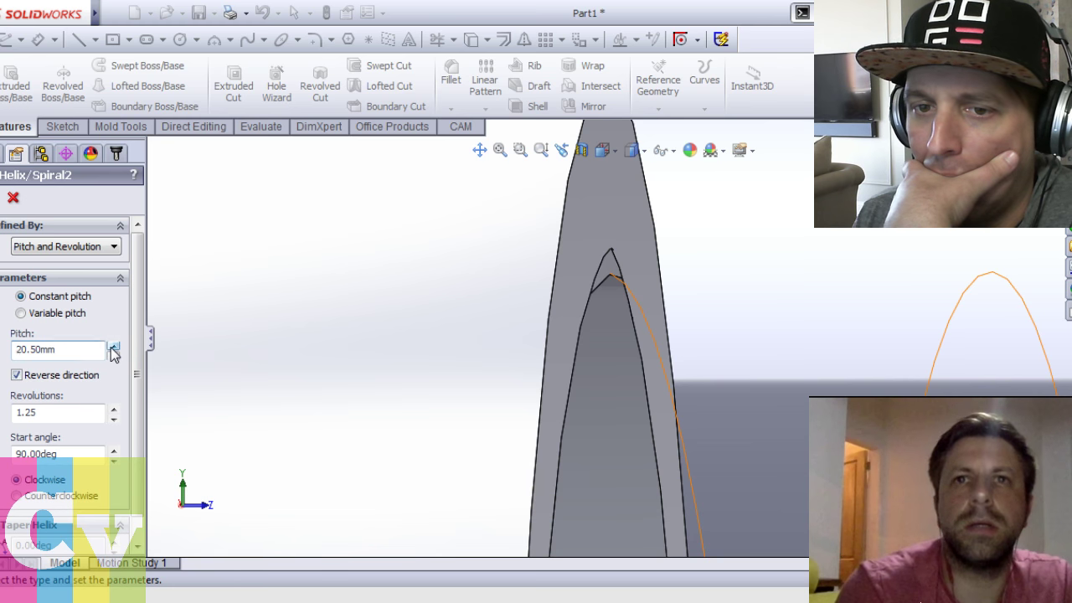
{"action": "left_click", "coordinate": [112, 347]}
{"action": "left_click", "coordinate": [113, 348]}
{"action": "left_click", "coordinate": [113, 357]}
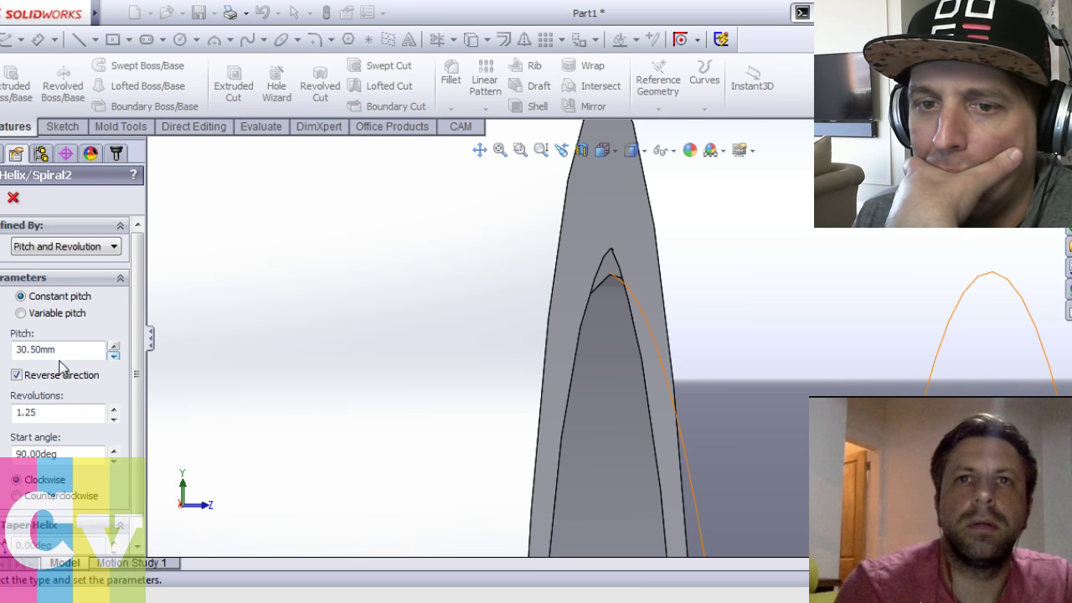
{"action": "left_click_drag", "start_coordinate": [28, 350], "coordinate": [4, 364]}
{"action": "key", "text": "BackSpace"}
{"action": "type", "text": "0"}
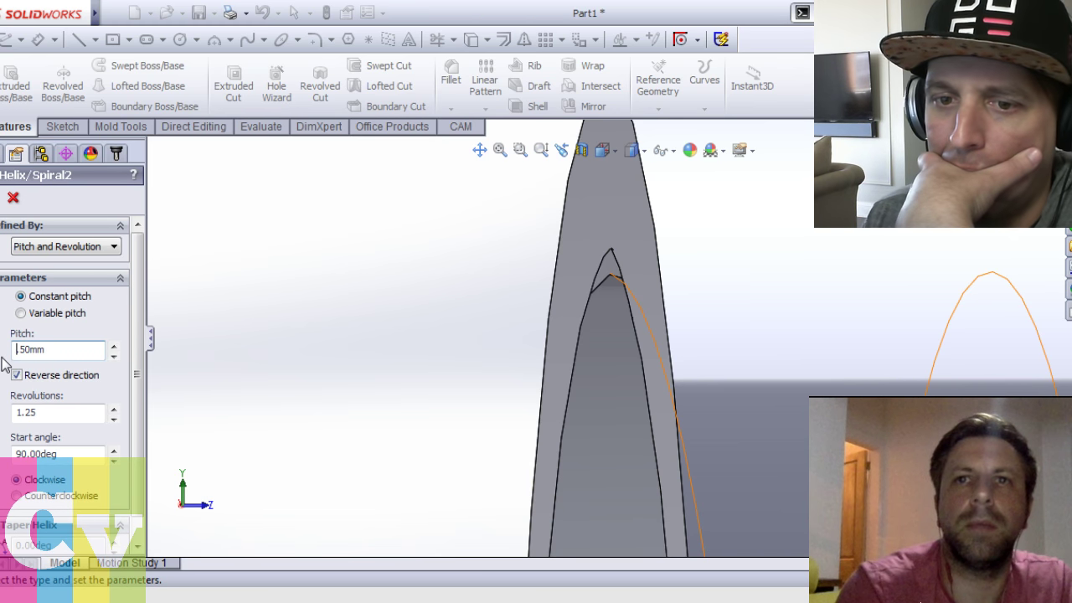
Set the helix's number of revolutions to 6.5 and accept the change
{"action": "left_click", "coordinate": [113, 411]}
{"action": "left_click", "coordinate": [113, 410]}
{"action": "left_click", "coordinate": [114, 410]}
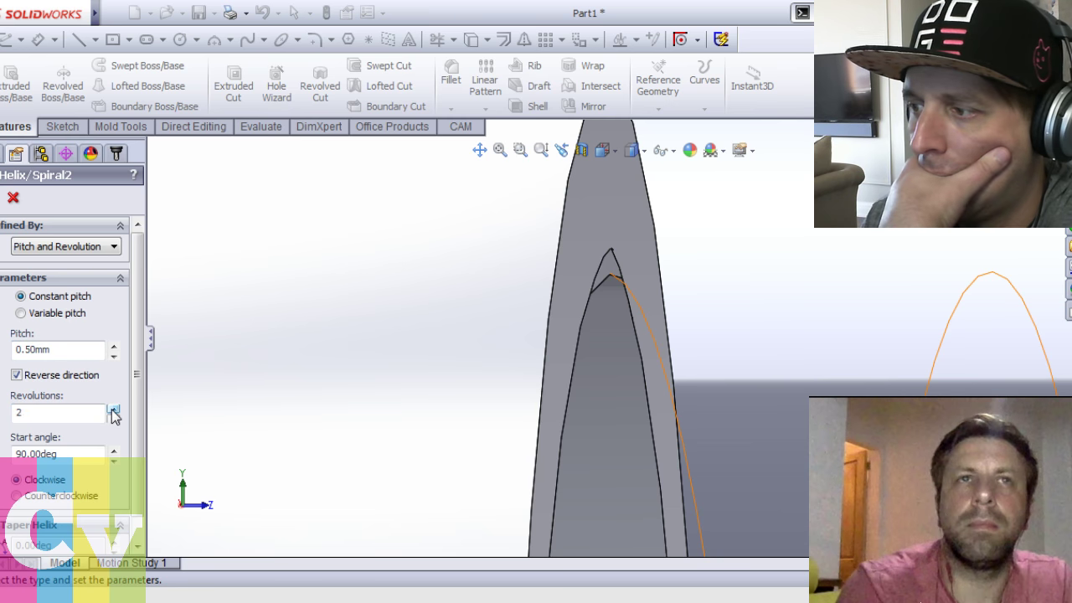
{"action": "left_click", "coordinate": [113, 410]}
{"action": "left_click", "coordinate": [113, 410]}
{"action": "left_click", "coordinate": [113, 410]}
{"action": "left_click", "coordinate": [113, 411]}
{"action": "left_click", "coordinate": [113, 410]}
{"action": "left_click", "coordinate": [113, 410]}
{"action": "left_click", "coordinate": [113, 410]}
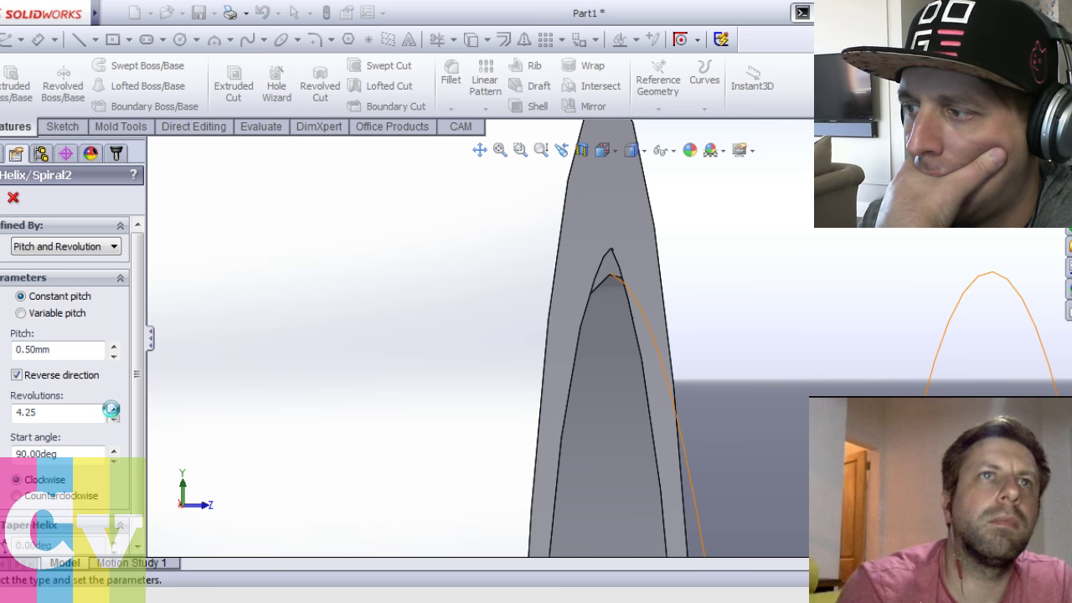
{"action": "left_click", "coordinate": [113, 411]}
{"action": "left_click", "coordinate": [113, 411]}
{"action": "left_click", "coordinate": [113, 411]}
{"action": "left_click", "coordinate": [113, 410]}
{"action": "left_click", "coordinate": [113, 411]}
{"action": "left_click", "coordinate": [113, 411]}
{"action": "left_click", "coordinate": [113, 410]}
{"action": "left_click", "coordinate": [113, 411]}
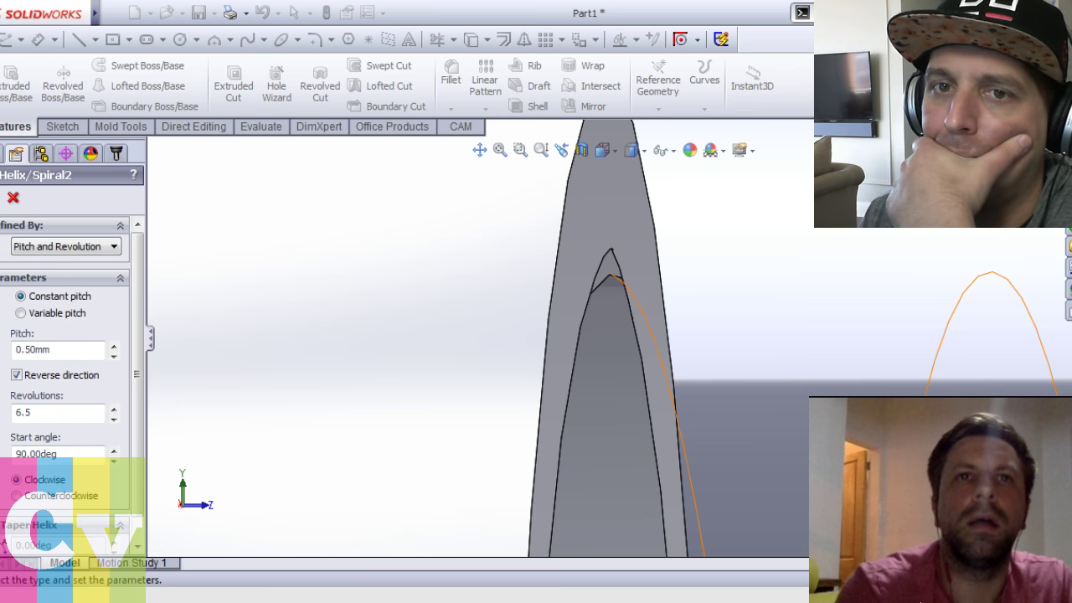
{"action": "key", "text": "Return"}
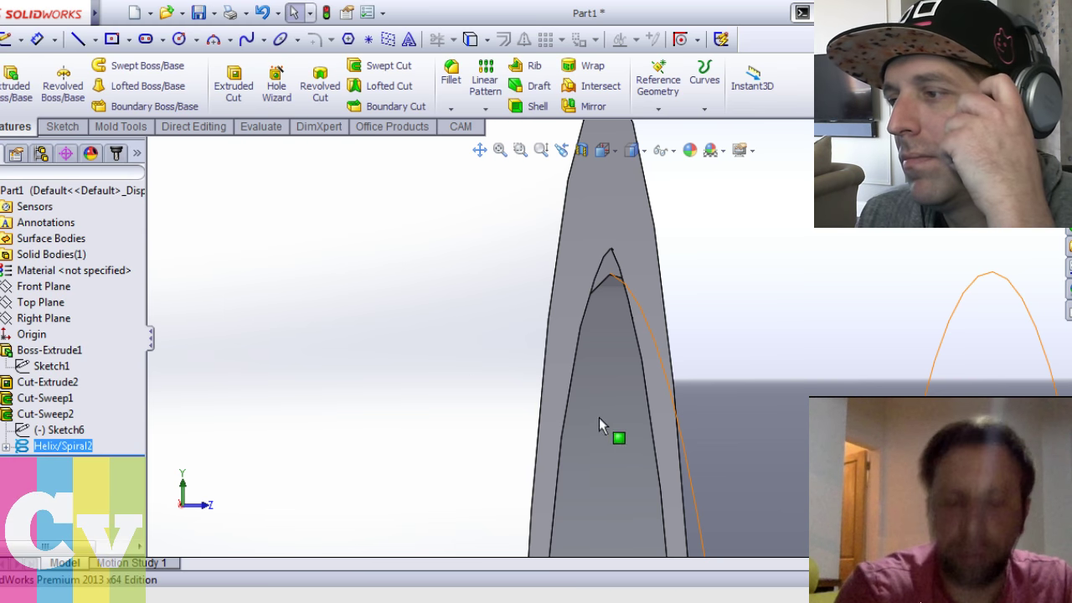
Inspect the rebuilt internal thread at the tube's open end from several angles
{"action": "scroll", "coordinate": [428, 439], "scroll_direction": "up", "scroll_amount": 4}
{"action": "middle_click_drag", "start_coordinate": [461, 421], "coordinate": [479, 411]}
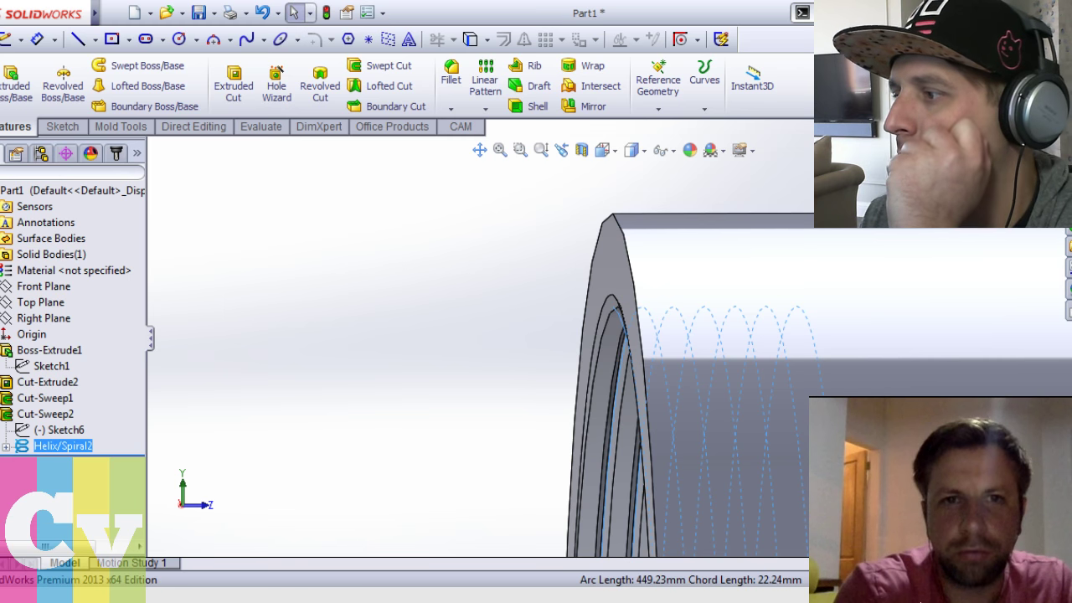
{"action": "middle_click_drag", "start_coordinate": [644, 222], "coordinate": [565, 227]}
{"action": "left_click", "coordinate": [598, 272]}
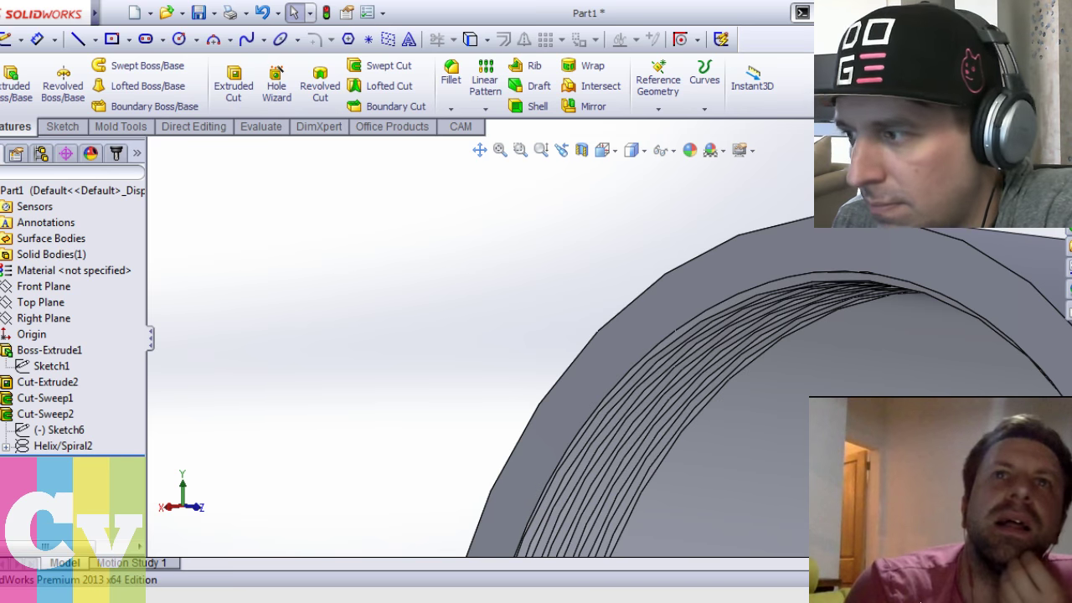
{"action": "middle_click_drag", "start_coordinate": [627, 349], "coordinate": [573, 414]}
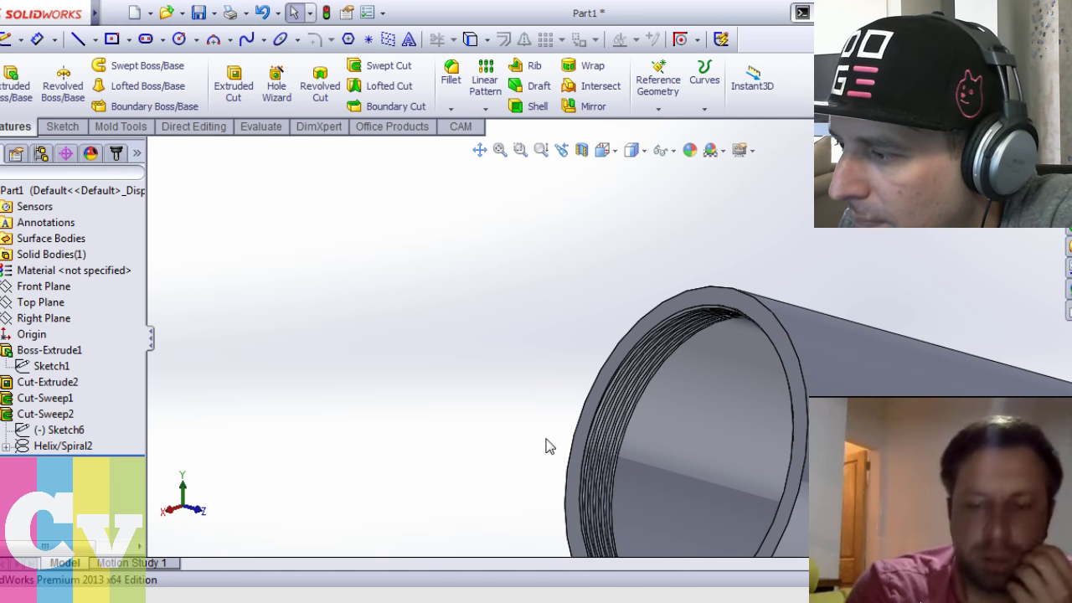
{"action": "middle_click_drag", "start_coordinate": [547, 444], "coordinate": [559, 444]}
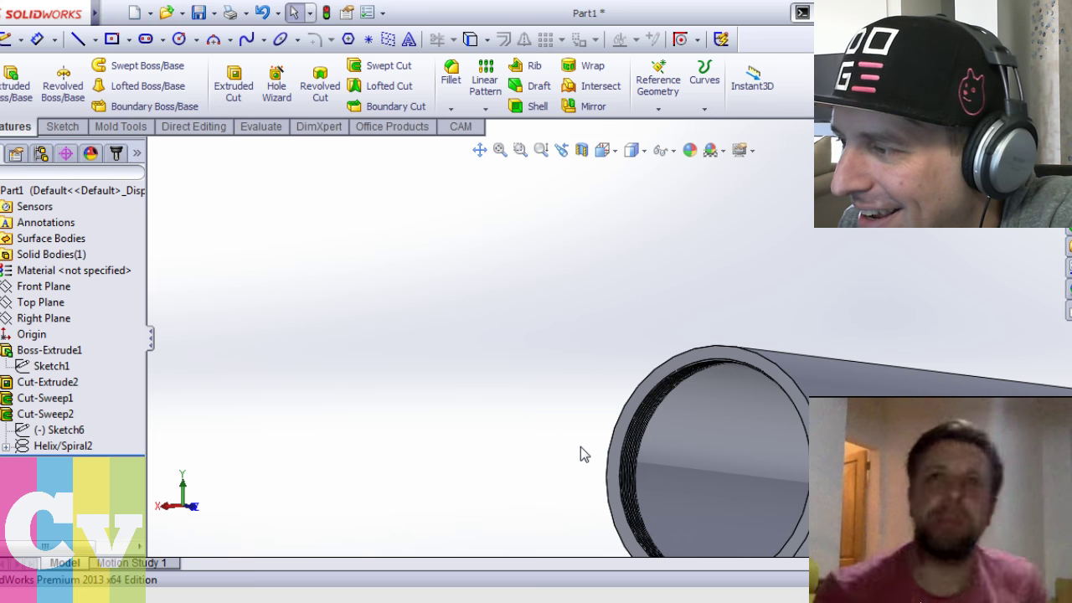
{"action": "scroll", "coordinate": [581, 446], "scroll_direction": "up", "scroll_amount": 3}
{"action": "middle_click_drag", "start_coordinate": [580, 446], "coordinate": [600, 480]}
{"action": "key", "text": "Escape"}
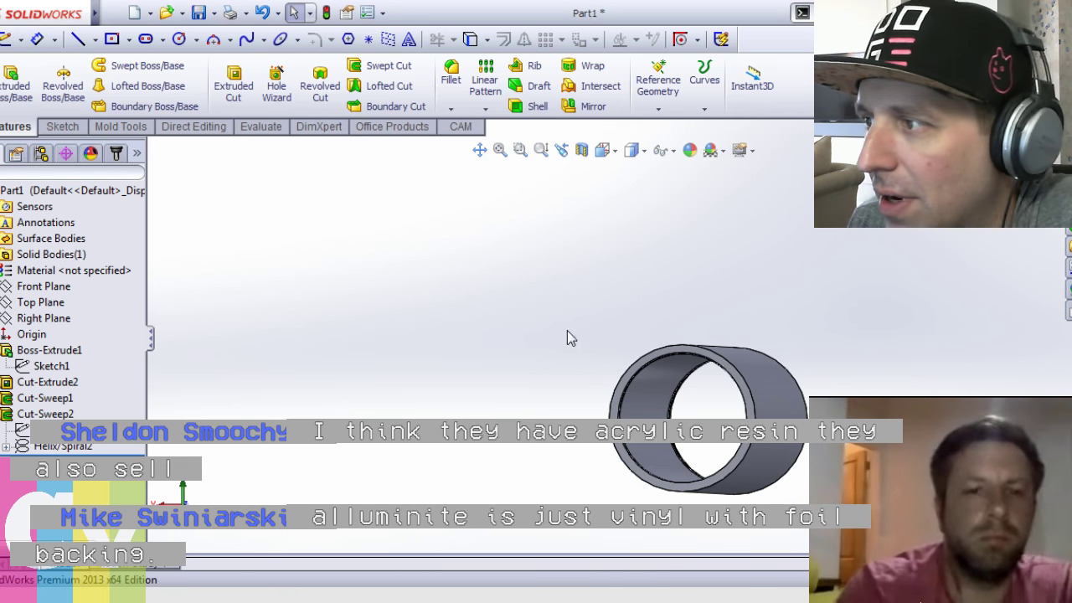
Examine the bore and threads at both tube ends, including a look from the Front view
{"action": "scroll", "coordinate": [725, 427], "scroll_direction": "down", "scroll_amount": 5}
{"action": "middle_click_drag", "start_coordinate": [586, 335], "coordinate": [669, 290]}
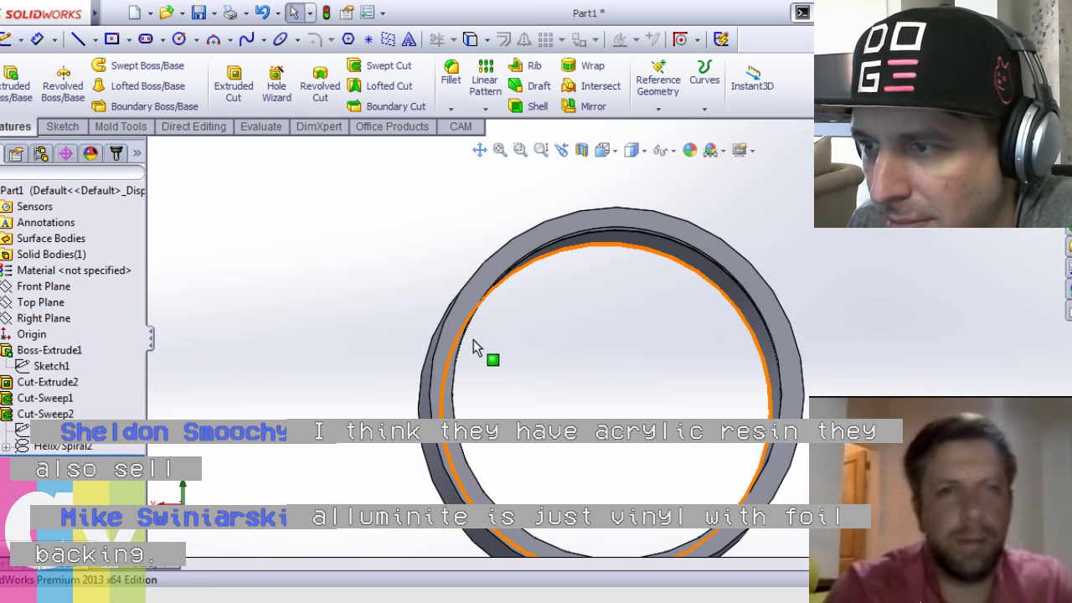
{"action": "scroll", "coordinate": [474, 339], "scroll_direction": "up", "scroll_amount": 2}
{"action": "middle_click_drag", "start_coordinate": [473, 339], "coordinate": [498, 311]}
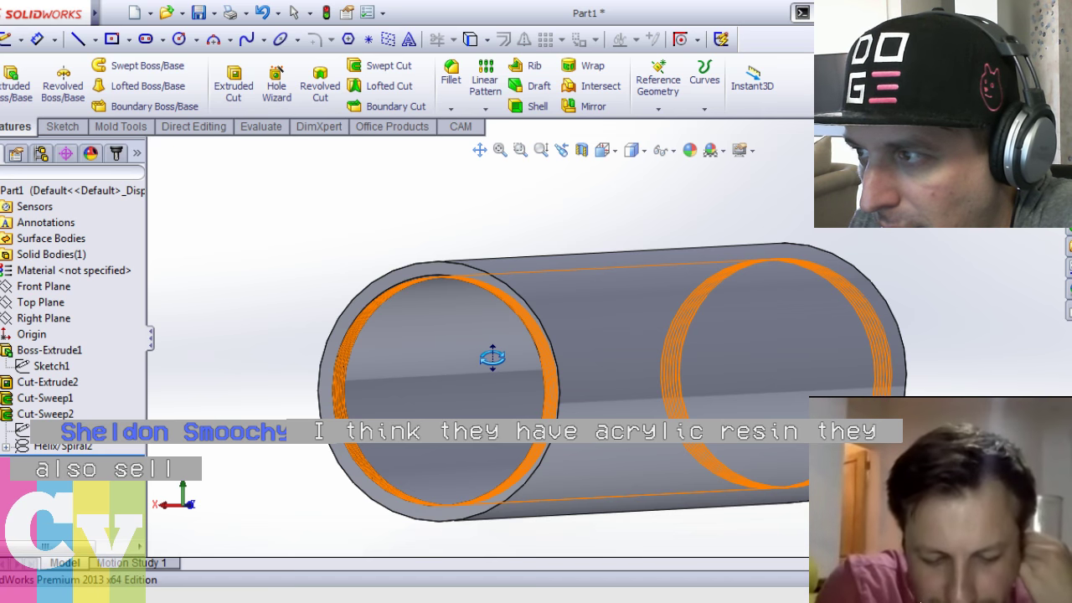
{"action": "key", "text": "Escape"}
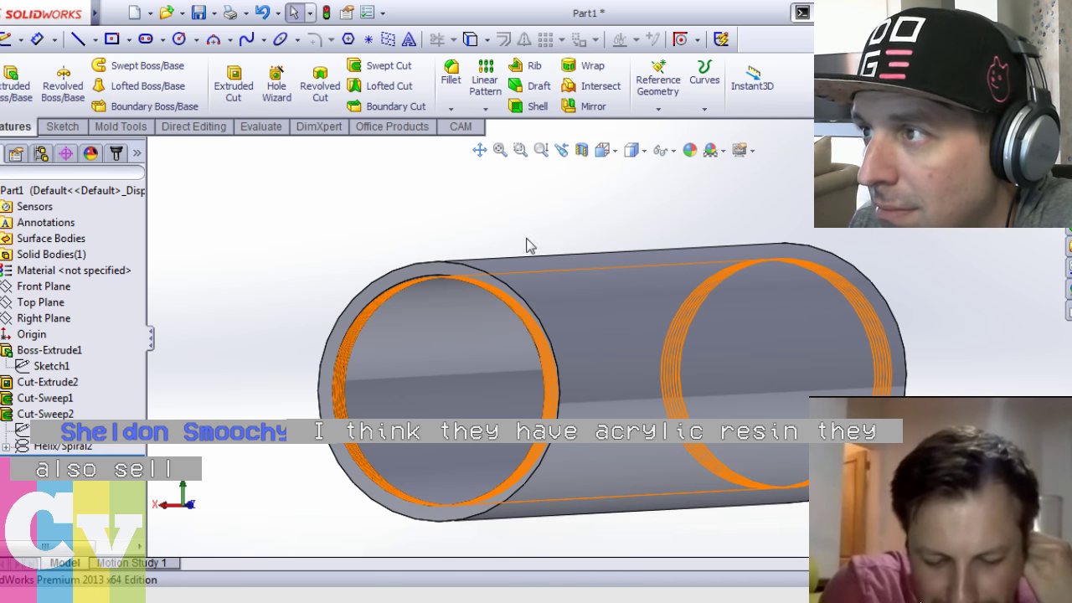
{"action": "left_click", "coordinate": [599, 153]}
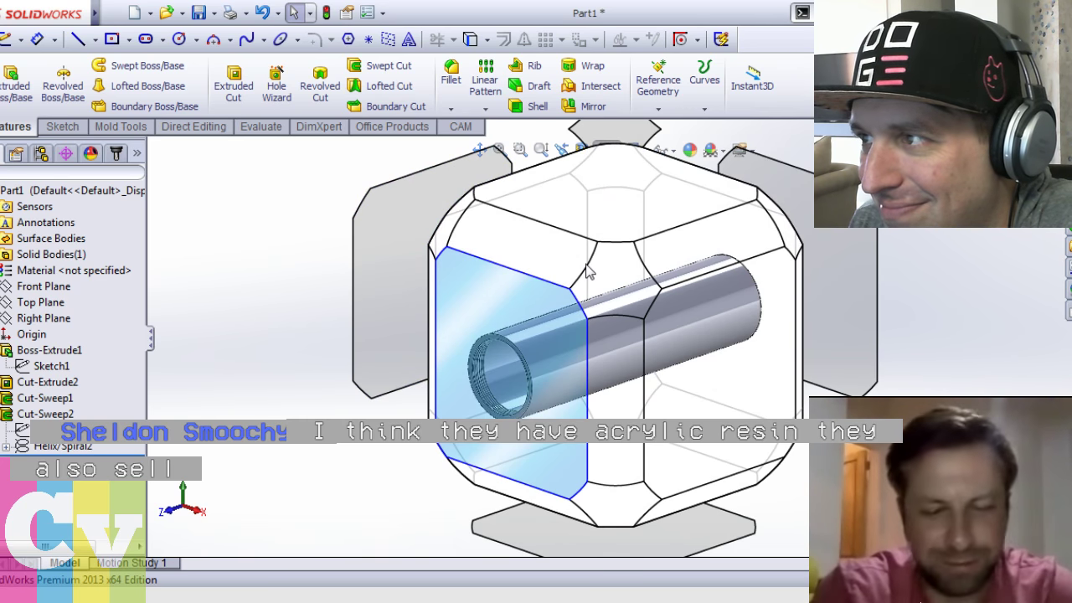
{"action": "left_click", "coordinate": [691, 278]}
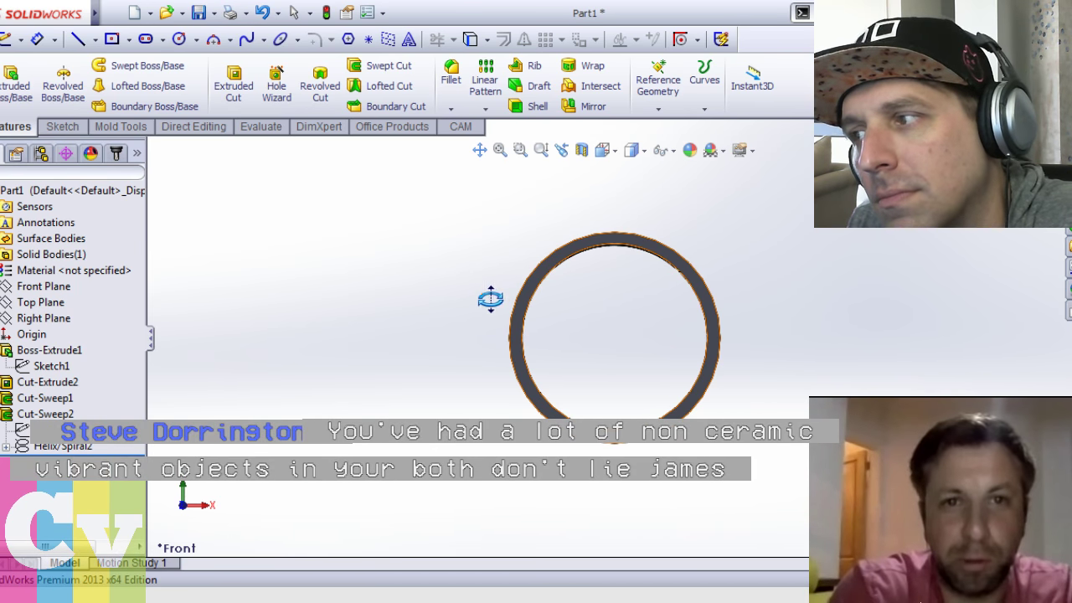
{"action": "key", "text": "Escape"}
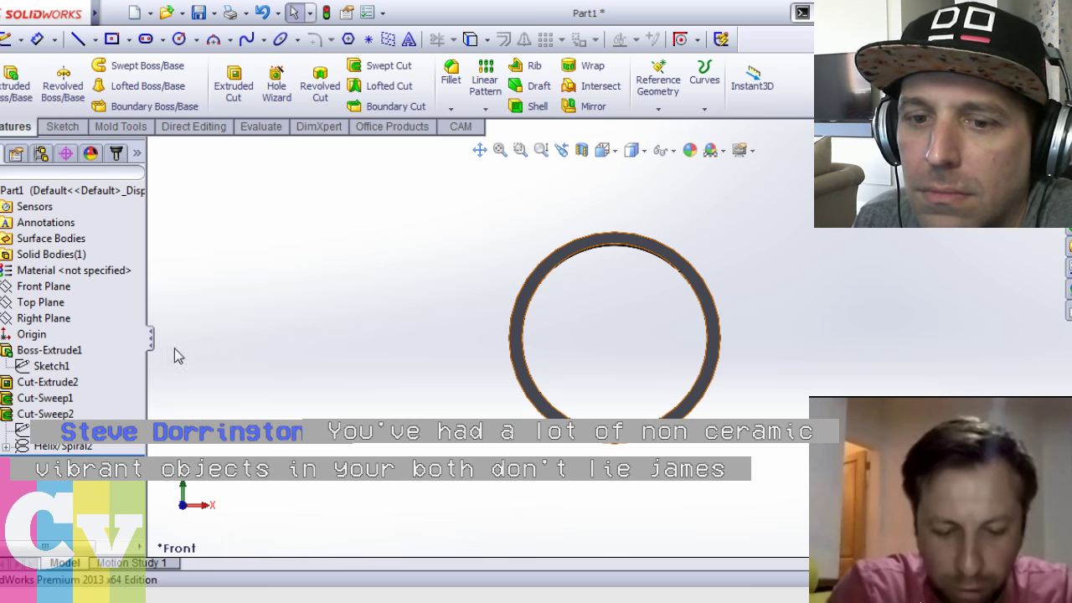
Reopen the second swept cut's helix for editing and set its pitch to 1.00 mm
{"action": "left_click", "coordinate": [5, 415]}
{"action": "key", "text": "ctrl+shift+z"}
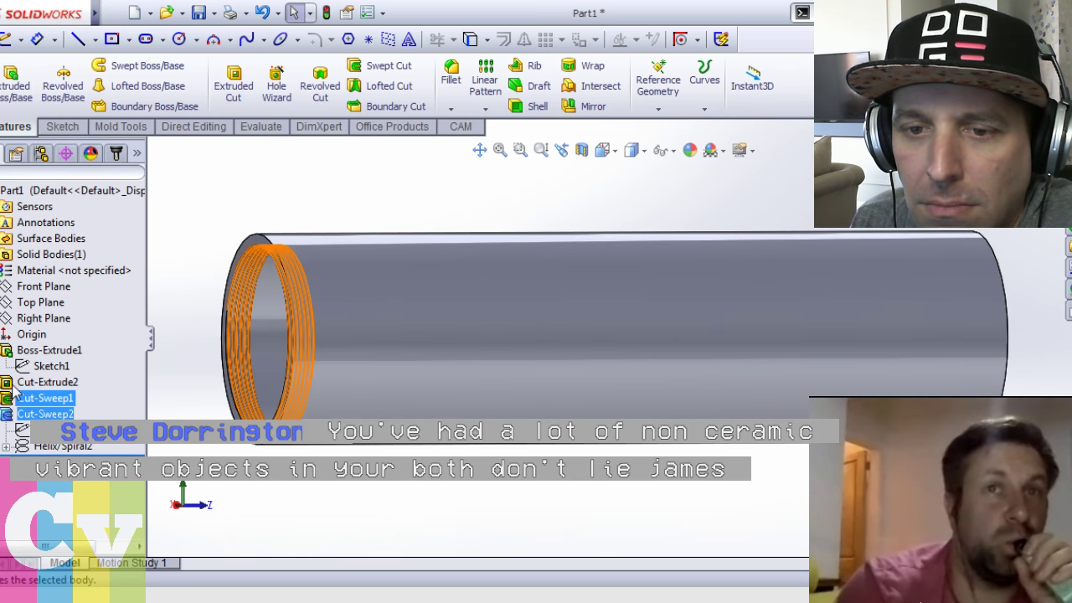
{"action": "left_click", "coordinate": [40, 445]}
{"action": "left_click", "coordinate": [42, 402]}
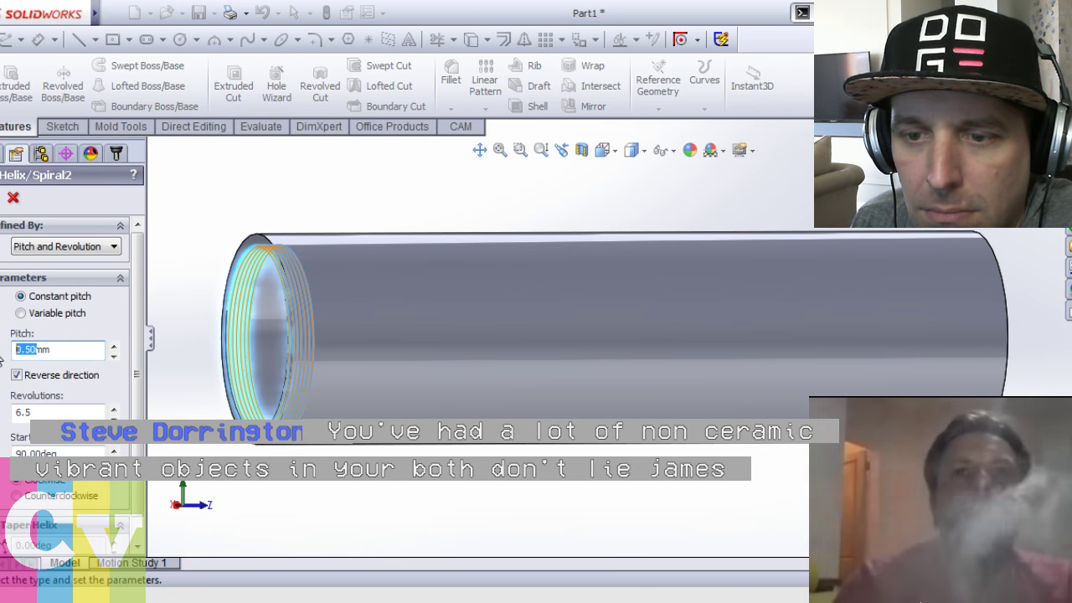
{"action": "double_click", "coordinate": [37, 350]}
{"action": "type", "text": "1."}
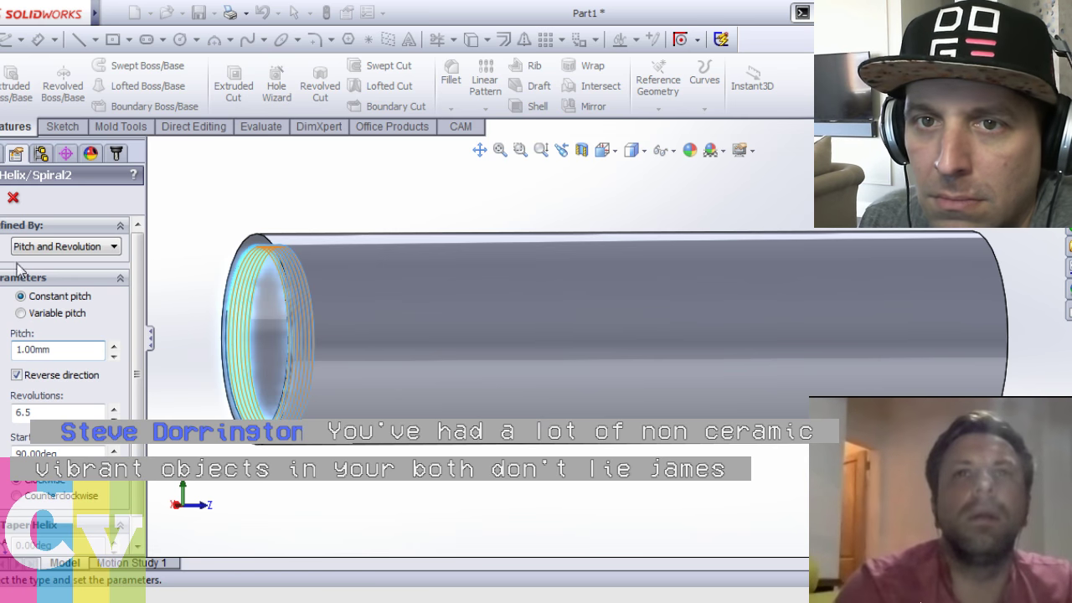
Set the pitch of Helix/Spiral2, the thread path at the tube's open end, to 0.75 mm
{"action": "key", "text": "Return"}
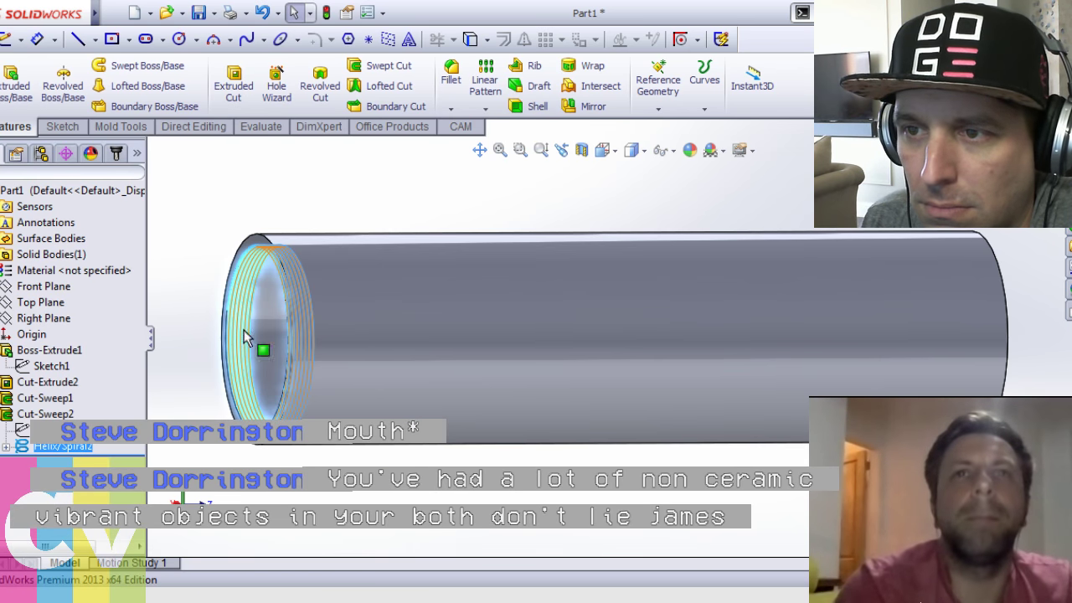
{"action": "double_click", "coordinate": [19, 448]}
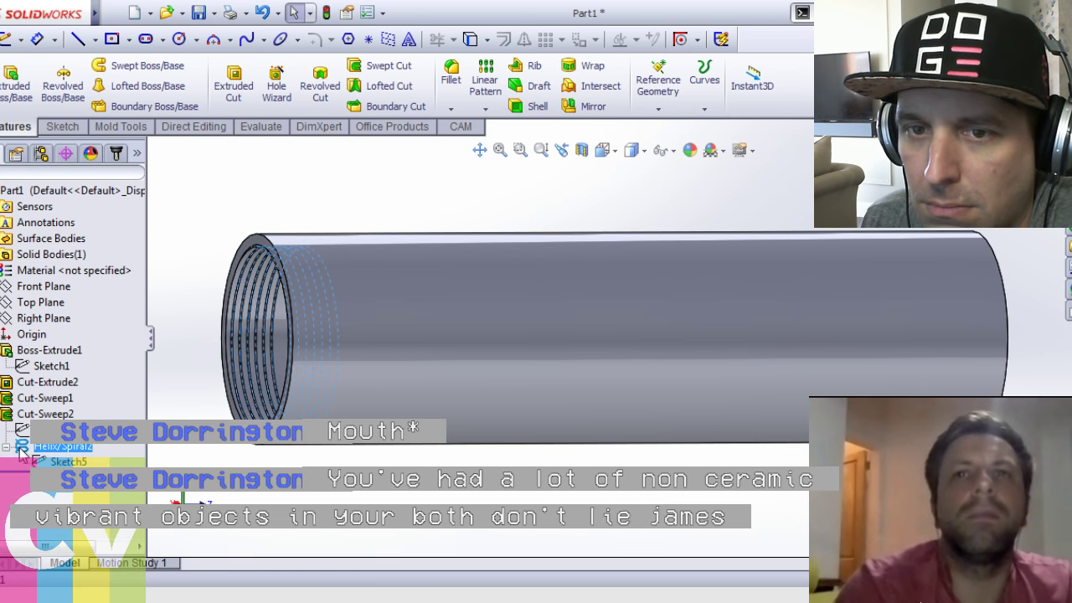
{"action": "left_click", "coordinate": [36, 406]}
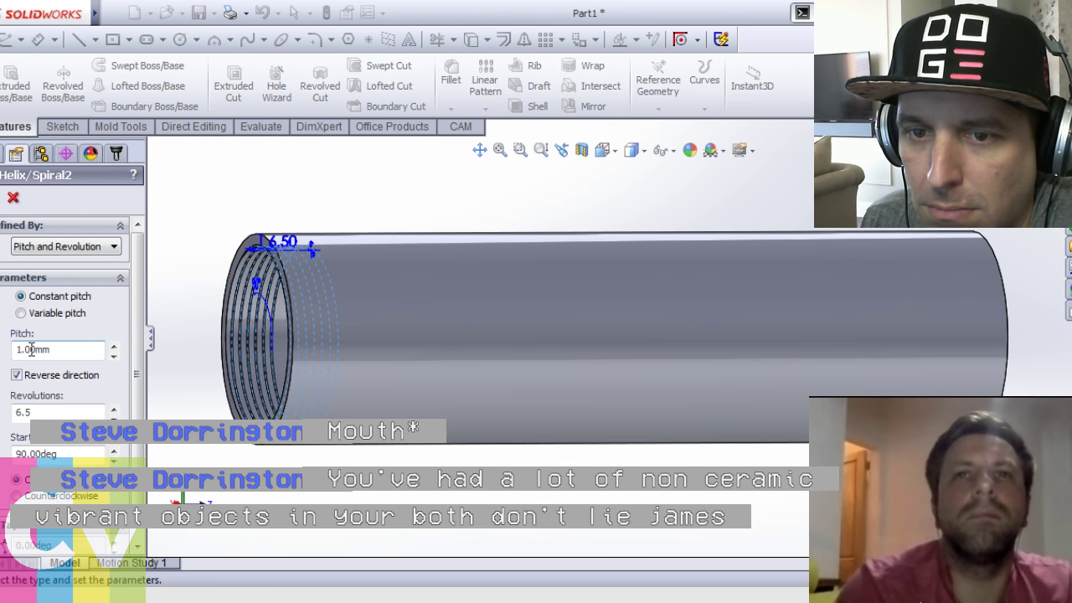
{"action": "left_click_drag", "start_coordinate": [32, 349], "coordinate": [1, 353]}
{"action": "type", "text": ".7"}
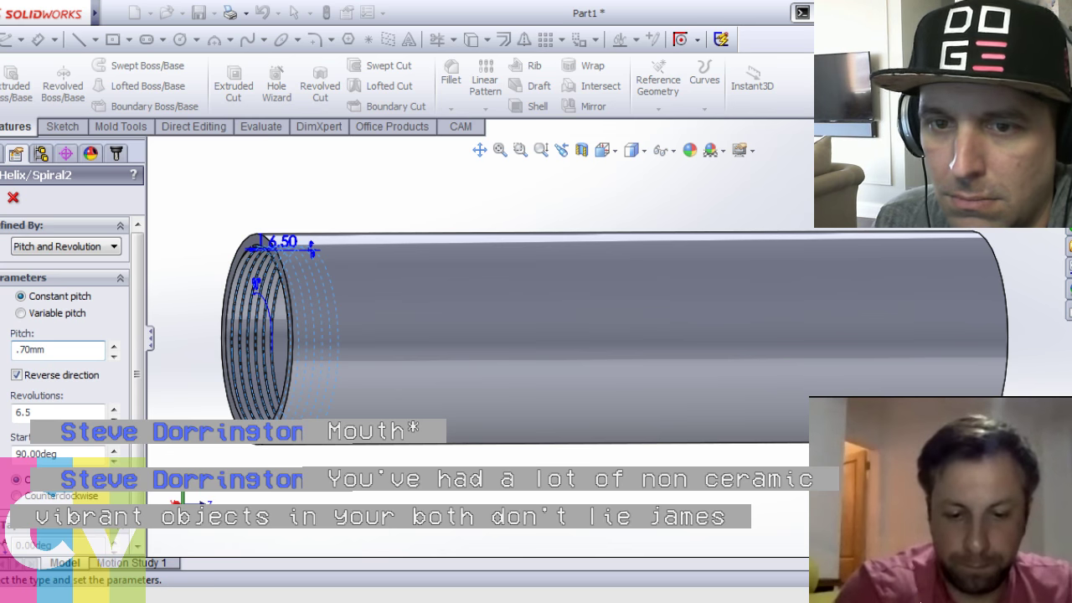
{"action": "type", "text": "50"}
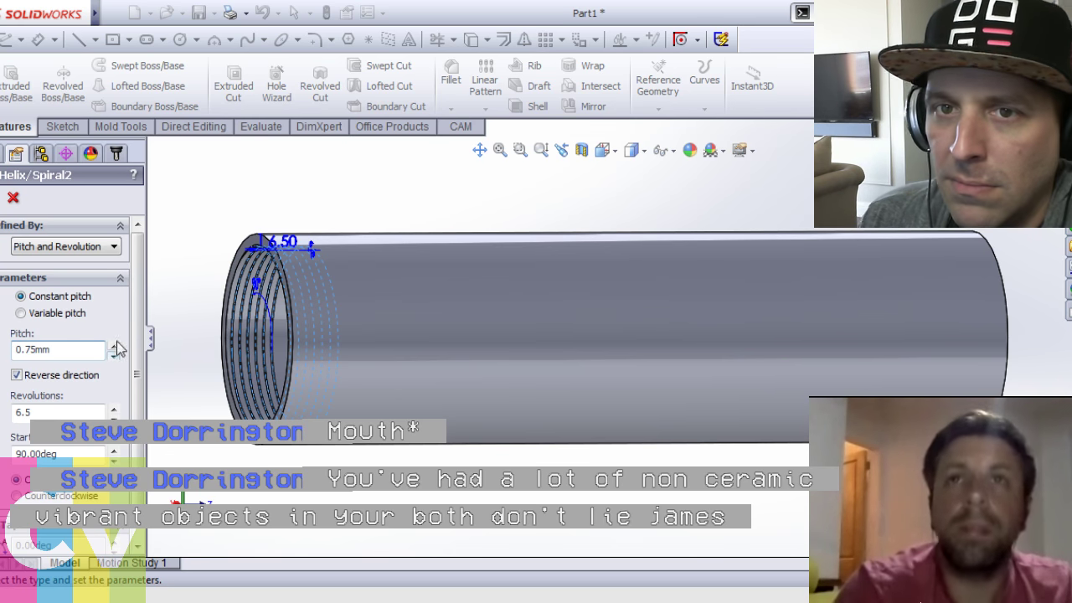
{"action": "left_click", "coordinate": [3, 197]}
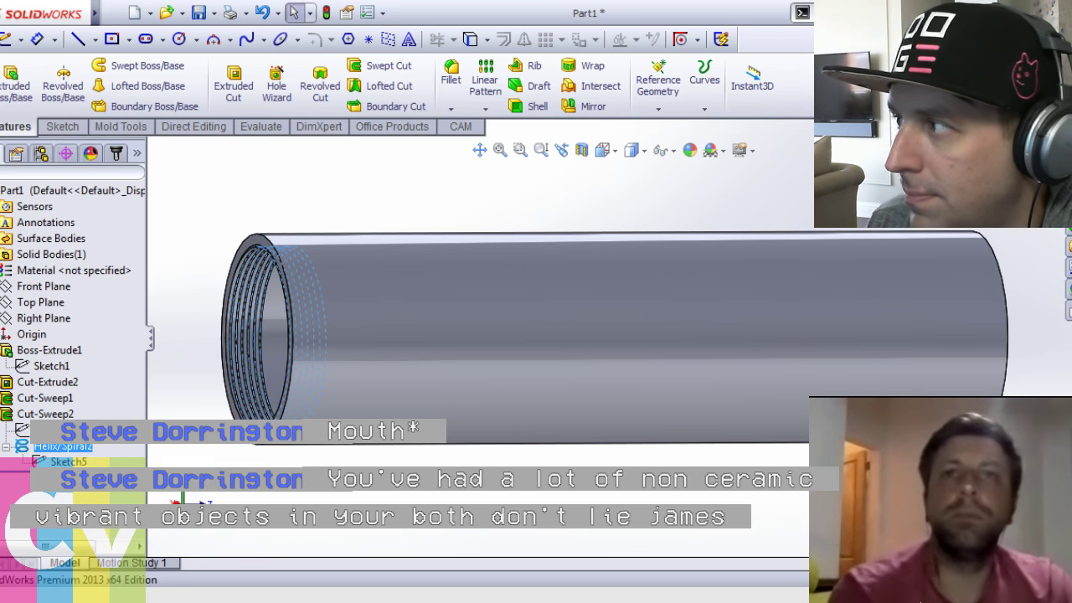
Examine the internal thread inside the tube's end from several viewing angles
{"action": "middle_click_drag", "start_coordinate": [359, 254], "coordinate": [289, 230]}
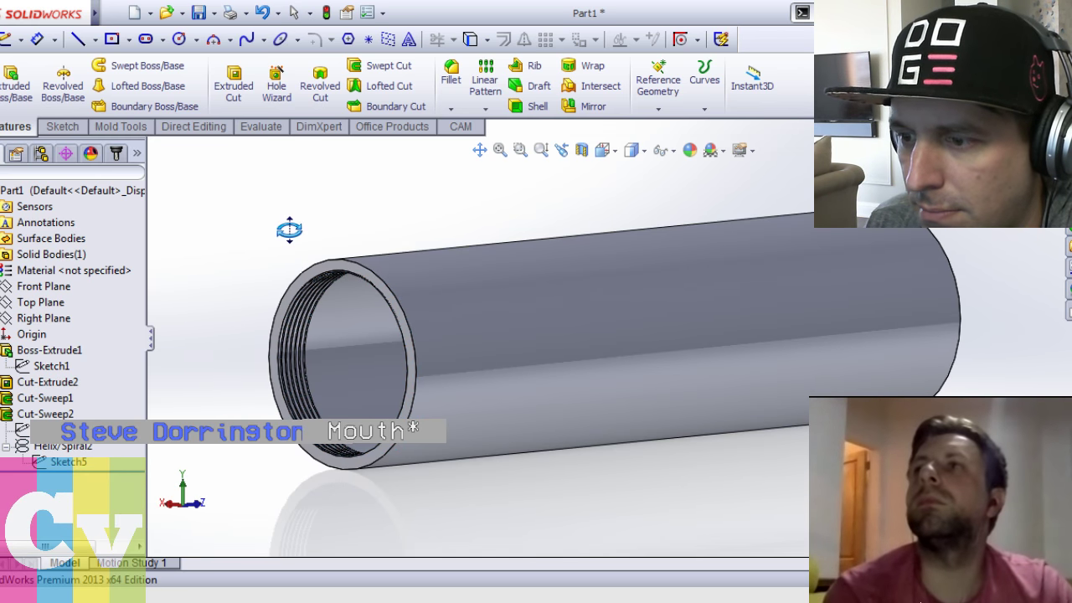
{"action": "middle_click_drag", "start_coordinate": [321, 374], "coordinate": [498, 306]}
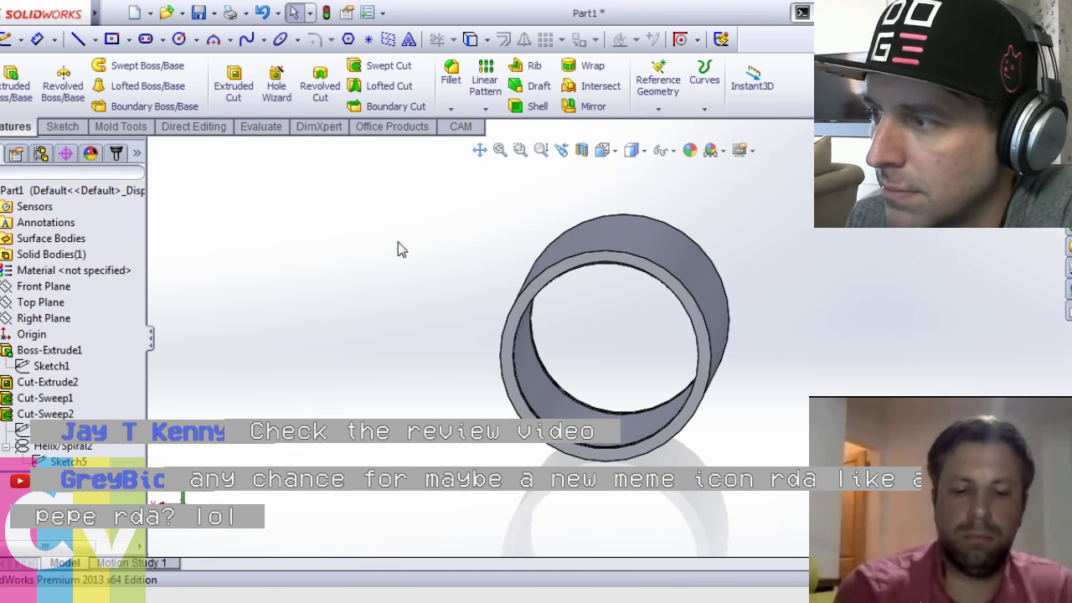
{"action": "mouse_move", "coordinate": [482, 387]}
{"action": "middle_mouse_down"}
{"action": "mouse_move", "coordinate": [477, 407]}
{"action": "mouse_move", "coordinate": [483, 373]}
{"action": "middle_mouse_up"}
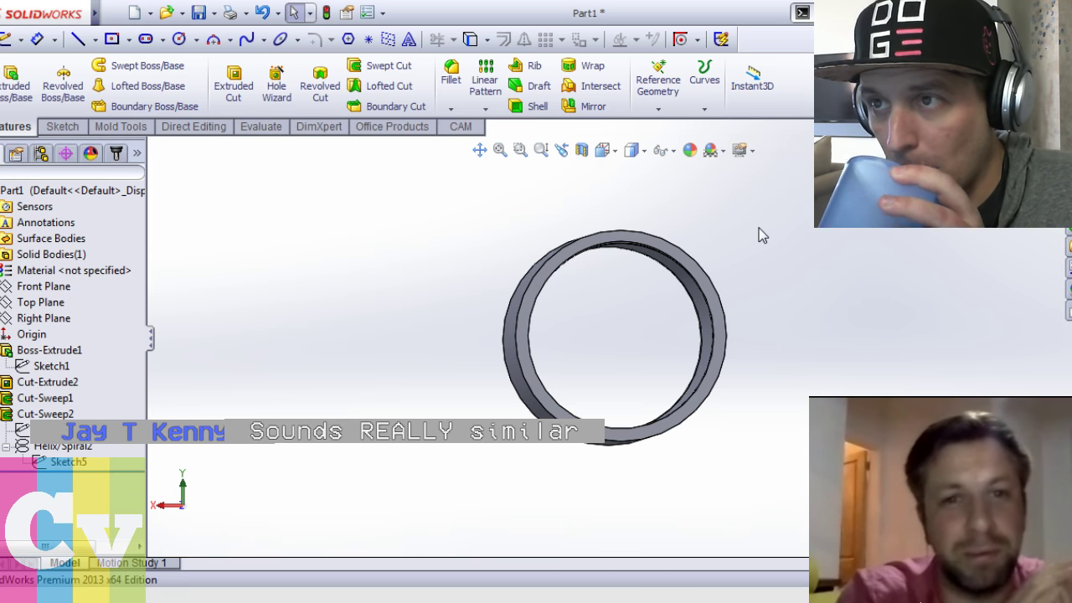
{"action": "middle_click_drag", "start_coordinate": [746, 229], "coordinate": [747, 244]}
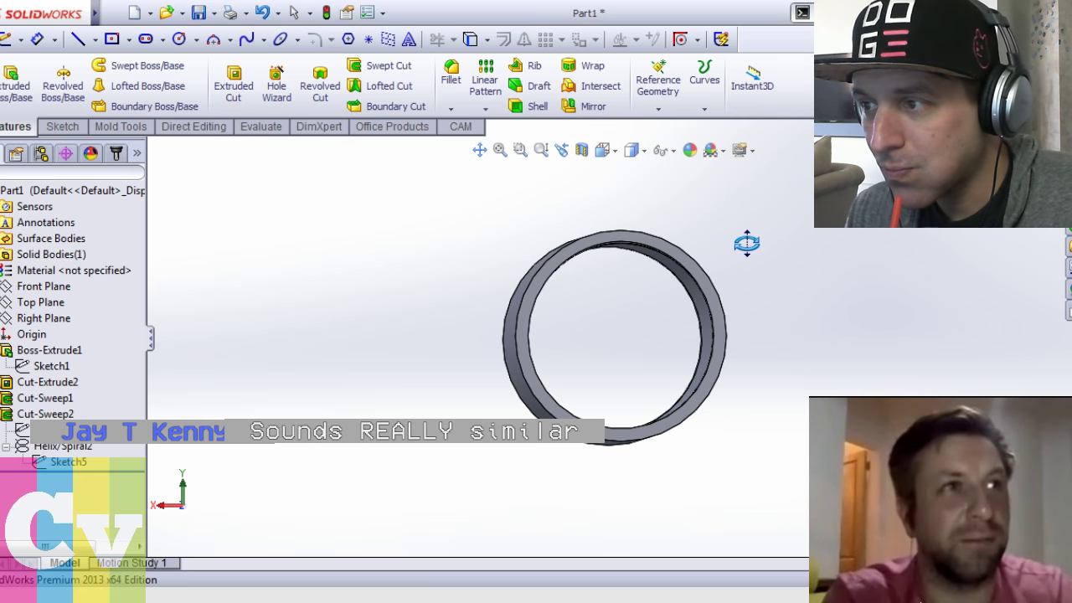
{"action": "key", "text": "Escape"}
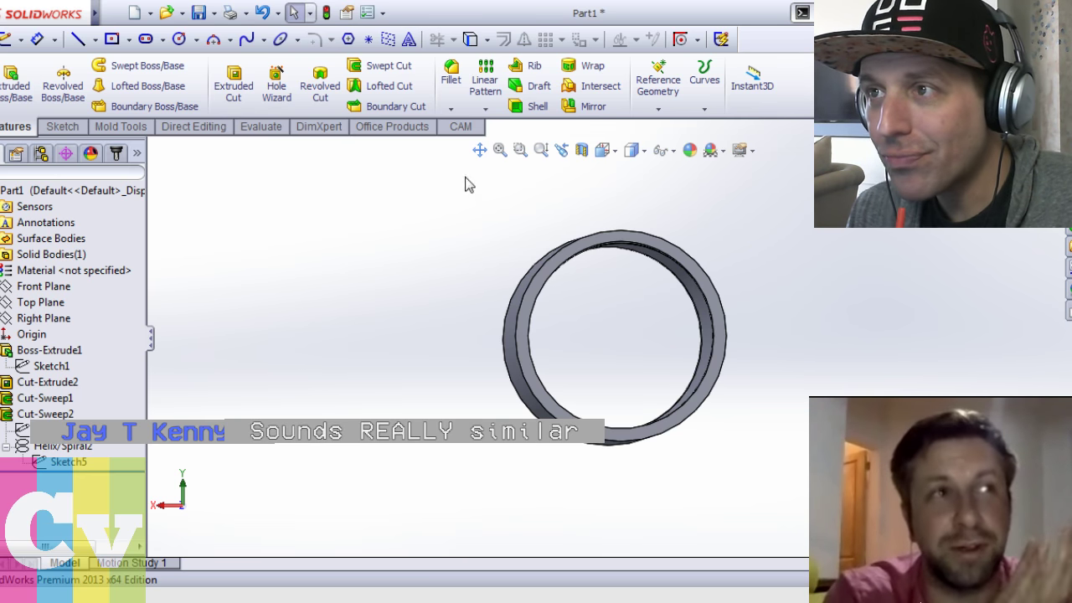
{"action": "left_click", "coordinate": [62, 126]}
{"action": "left_click", "coordinate": [602, 151]}
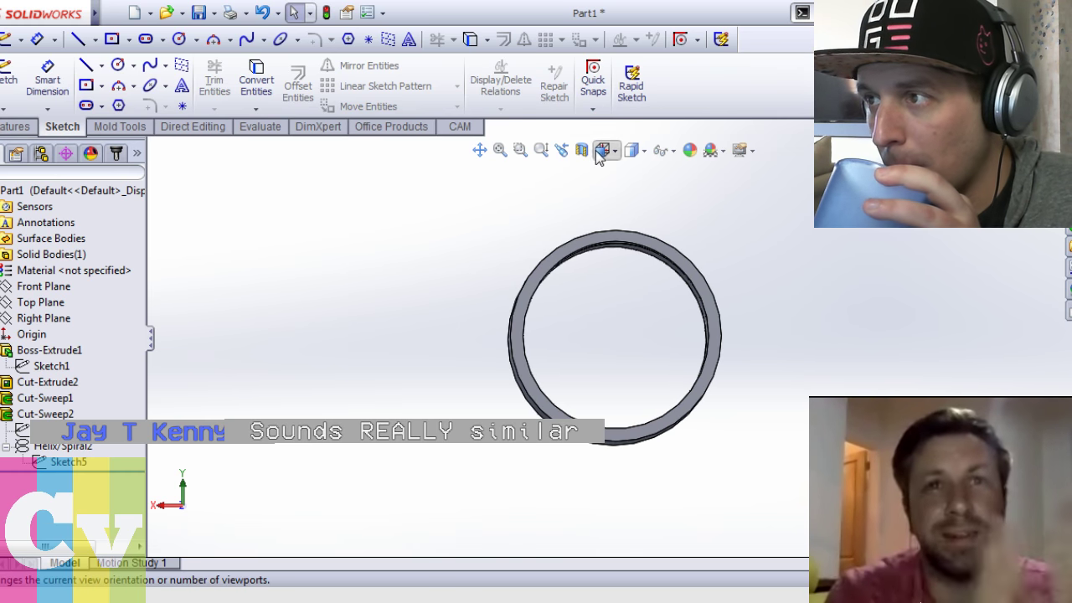
{"action": "key", "text": "ctrl+space"}
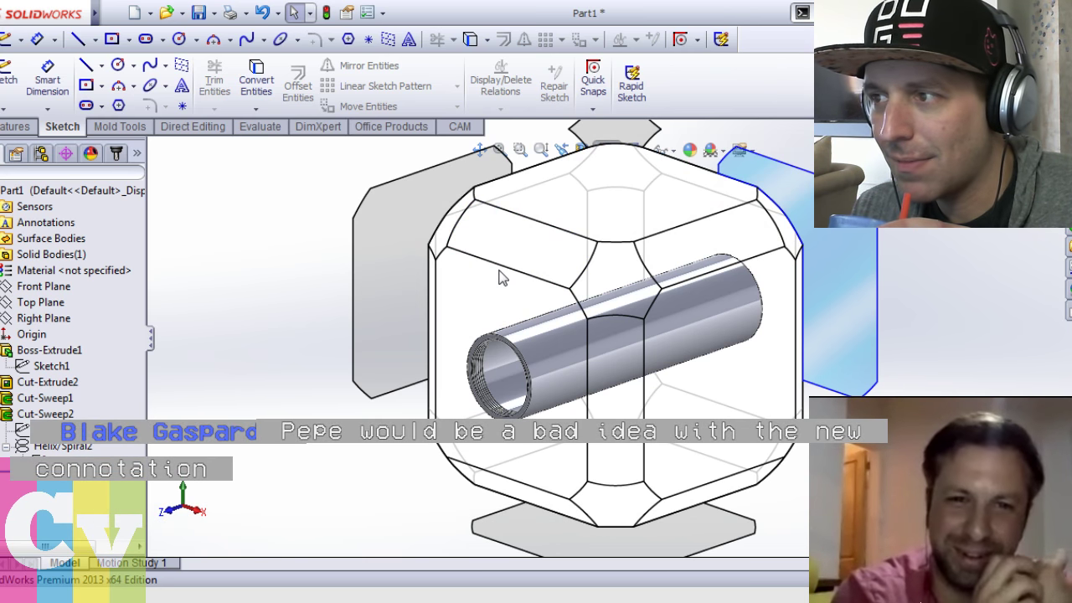
{"action": "left_click", "coordinate": [15, 320]}
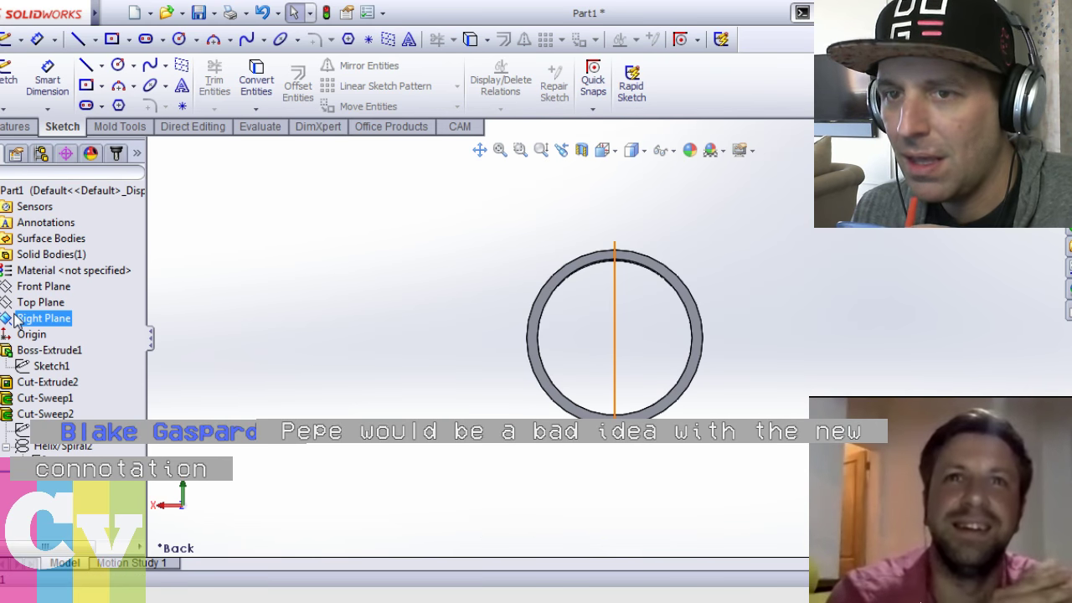
{"action": "left_click", "coordinate": [31, 320]}
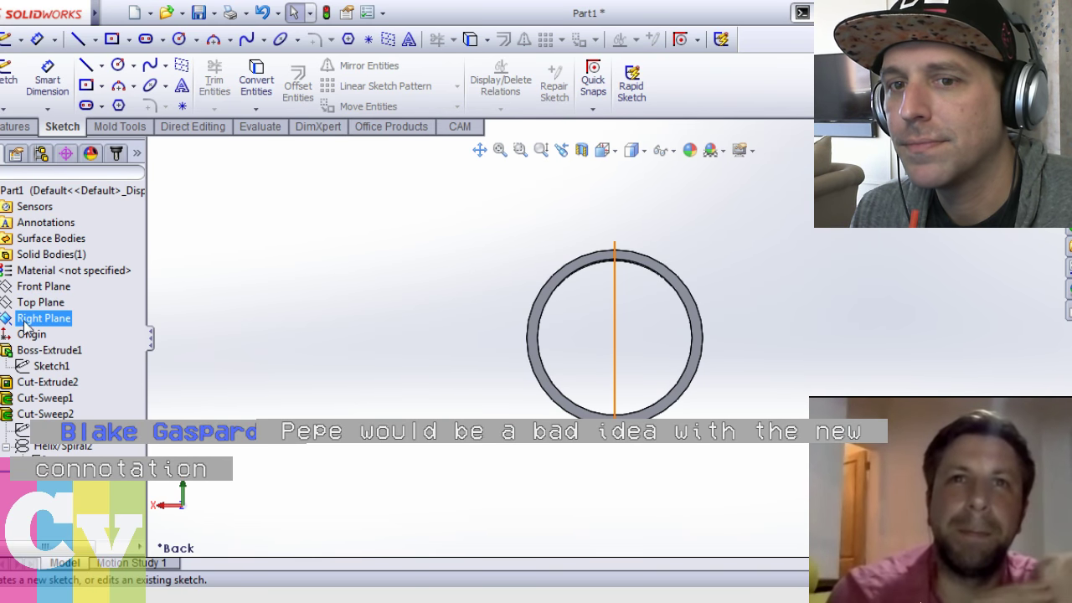
{"action": "left_click", "coordinate": [32, 303], "text": "ctrl"}
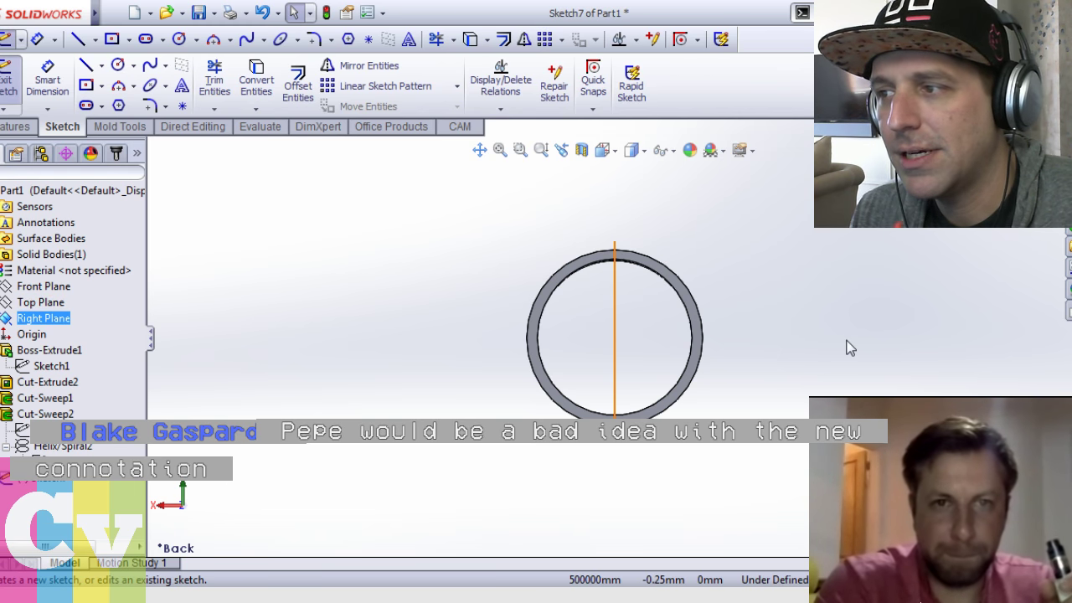
{"action": "middle_click_drag", "start_coordinate": [846, 343], "coordinate": [832, 353]}
{"action": "key", "text": "Escape"}
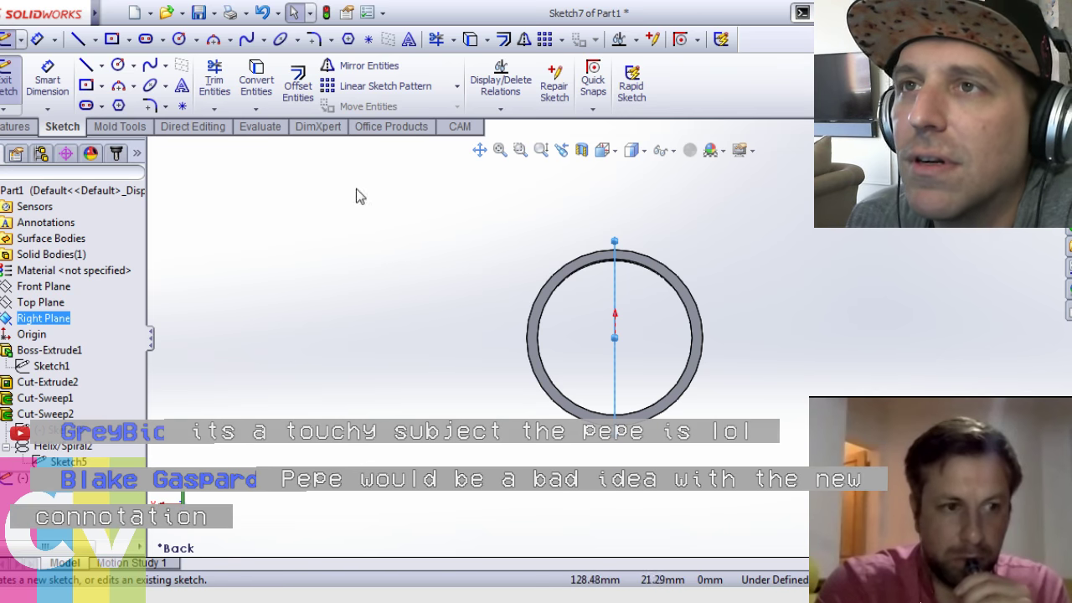
{"action": "mouse_move", "coordinate": [104, 15]}
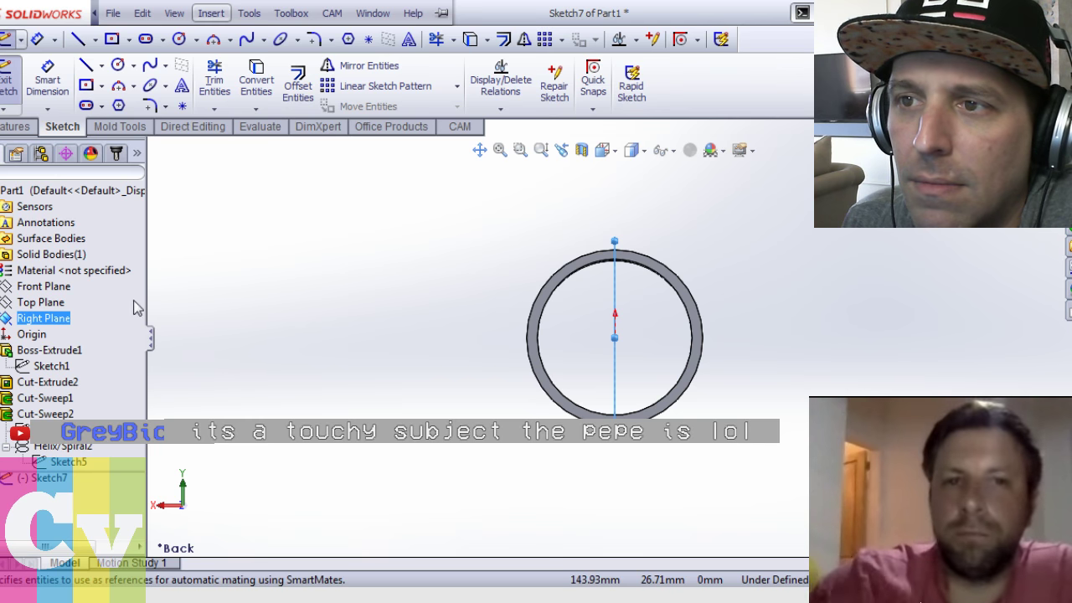
{"action": "key", "text": "ctrl+z"}
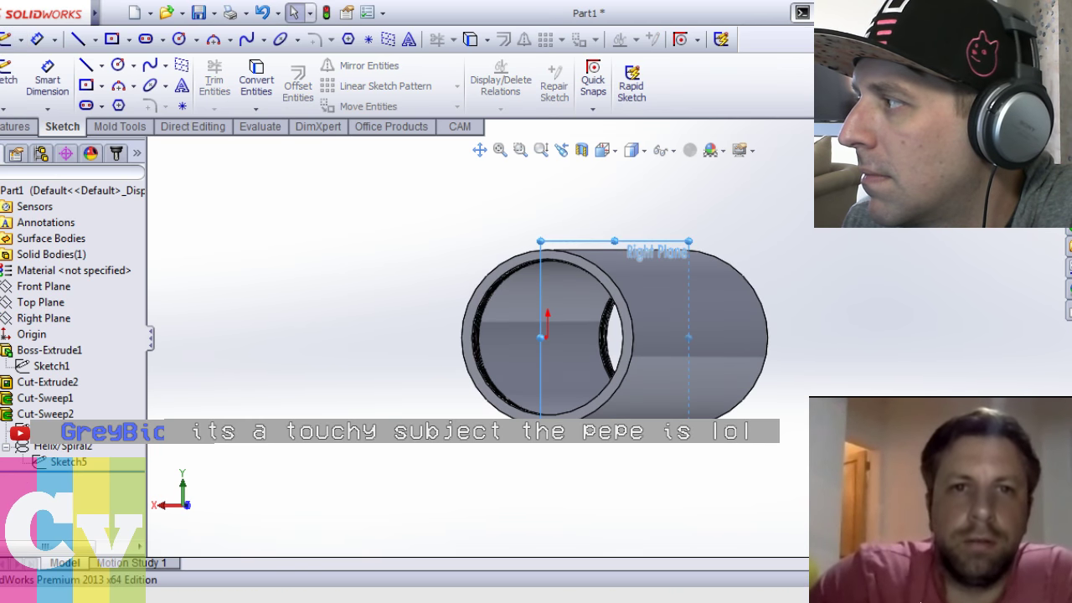
Start a reference plane parallel to the Right Plane with an offset of 11 mm
{"action": "left_click", "coordinate": [46, 319]}
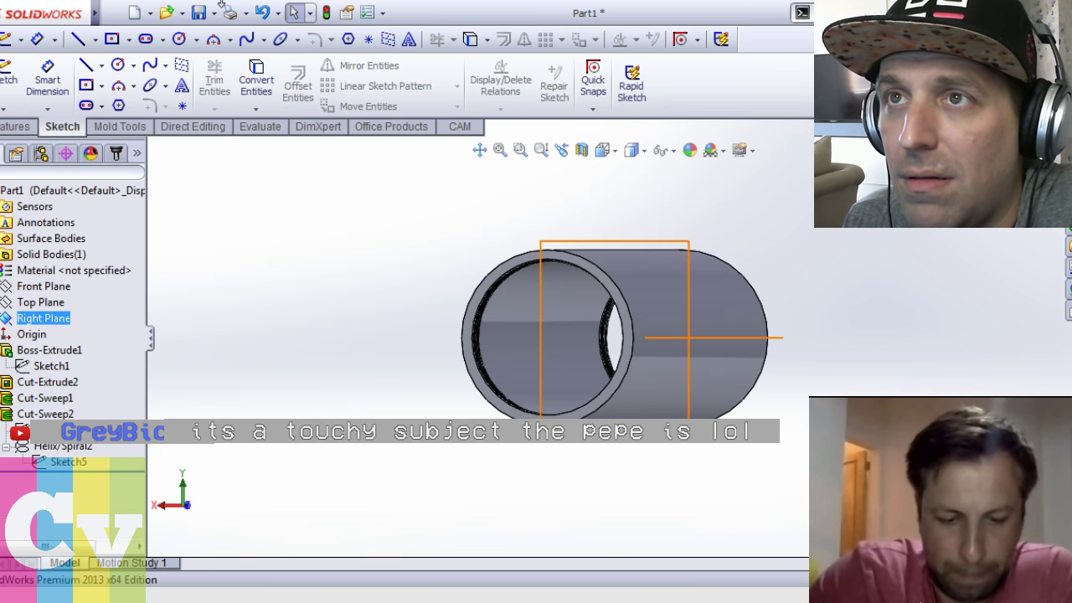
{"action": "mouse_move", "coordinate": [154, 12]}
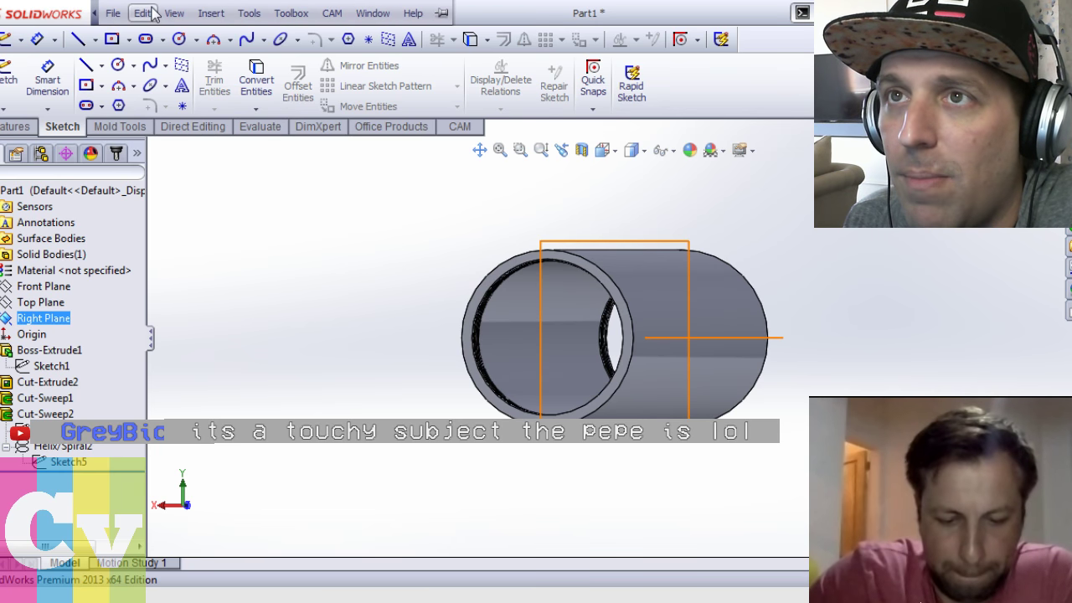
{"action": "left_click", "coordinate": [201, 11]}
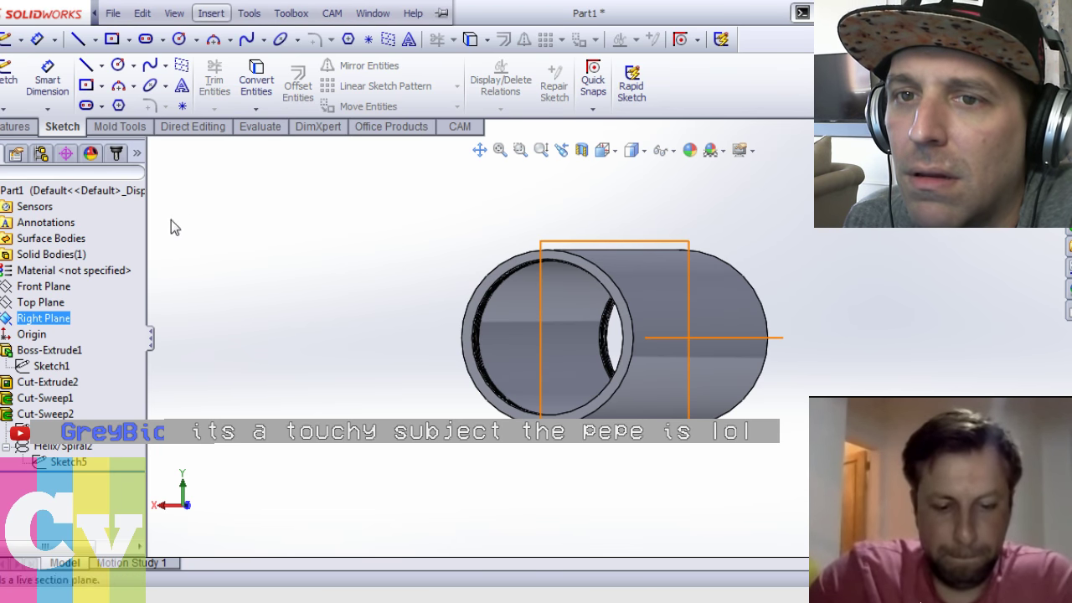
{"action": "left_click", "coordinate": [421, 231]}
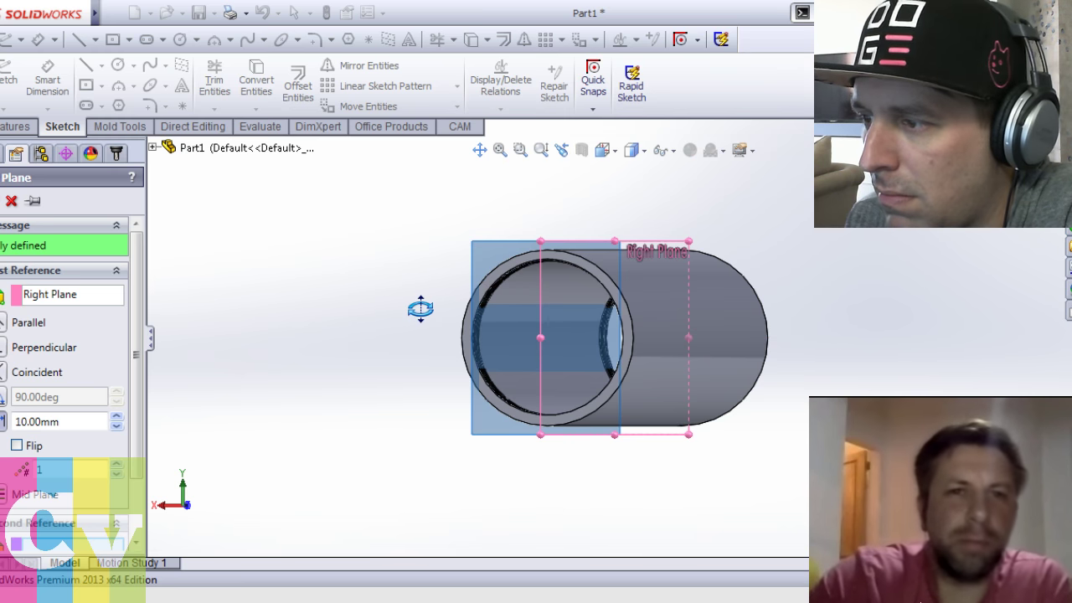
{"action": "middle_click_drag", "start_coordinate": [423, 304], "coordinate": [432, 308]}
{"action": "left_click", "coordinate": [25, 423]}
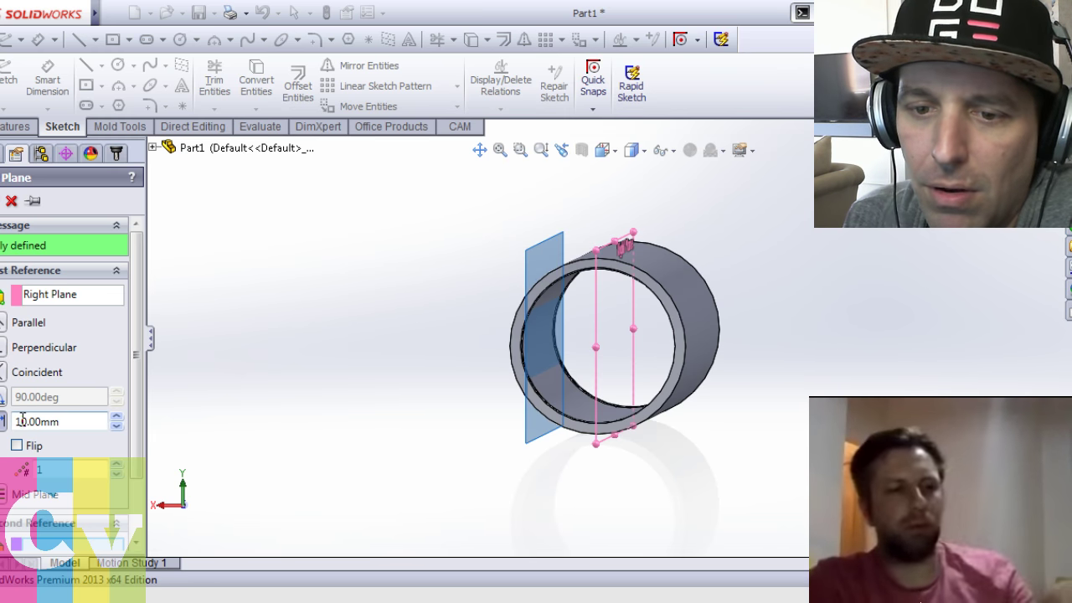
{"action": "key", "text": "BackSpace"}
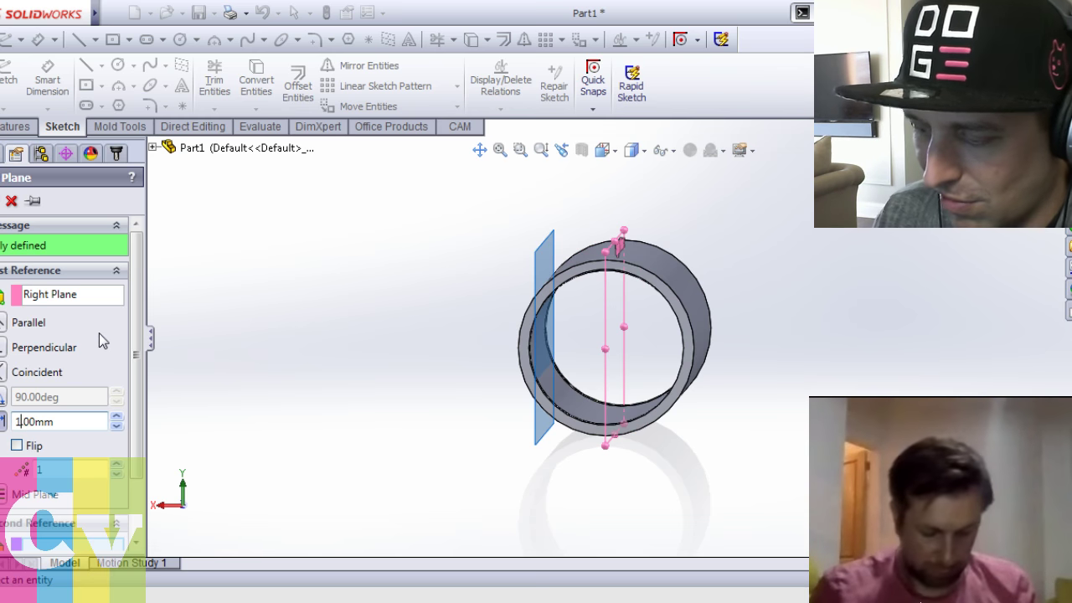
{"action": "type", "text": "1"}
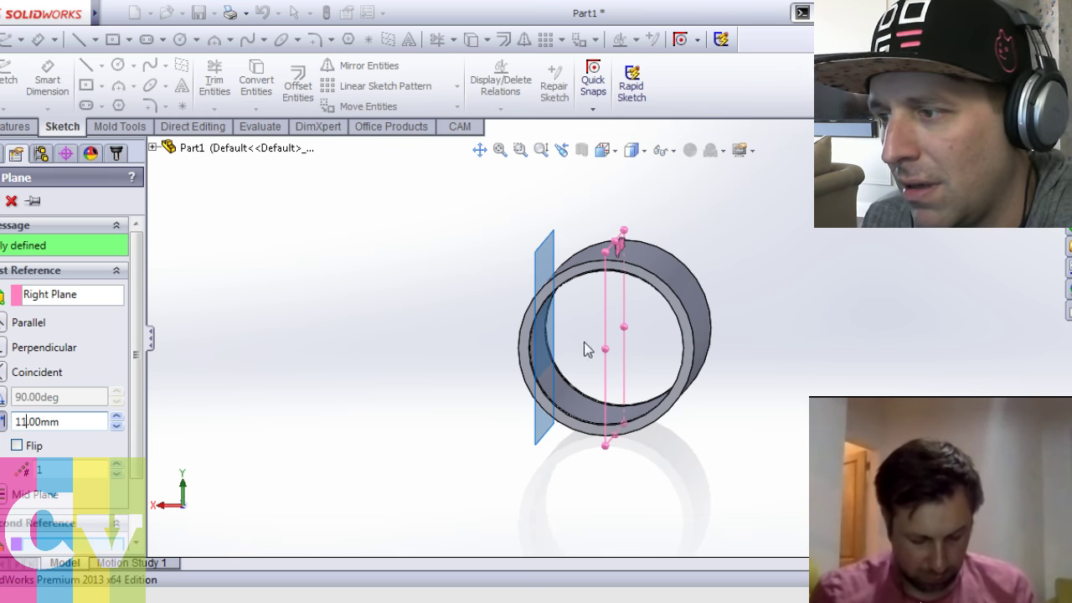
Try an offset of 10.5 mm for the new reference plane beside the tube wall
{"action": "scroll", "coordinate": [452, 365], "scroll_direction": "down", "scroll_amount": 3}
{"action": "middle_click_drag", "start_coordinate": [452, 364], "coordinate": [351, 359]}
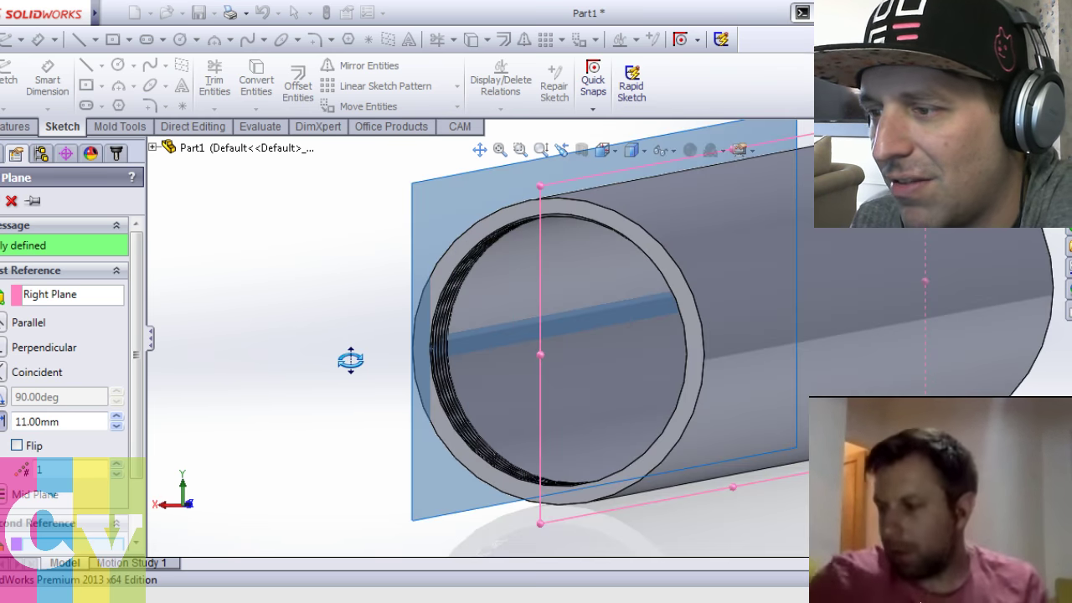
{"action": "left_click", "coordinate": [32, 416]}
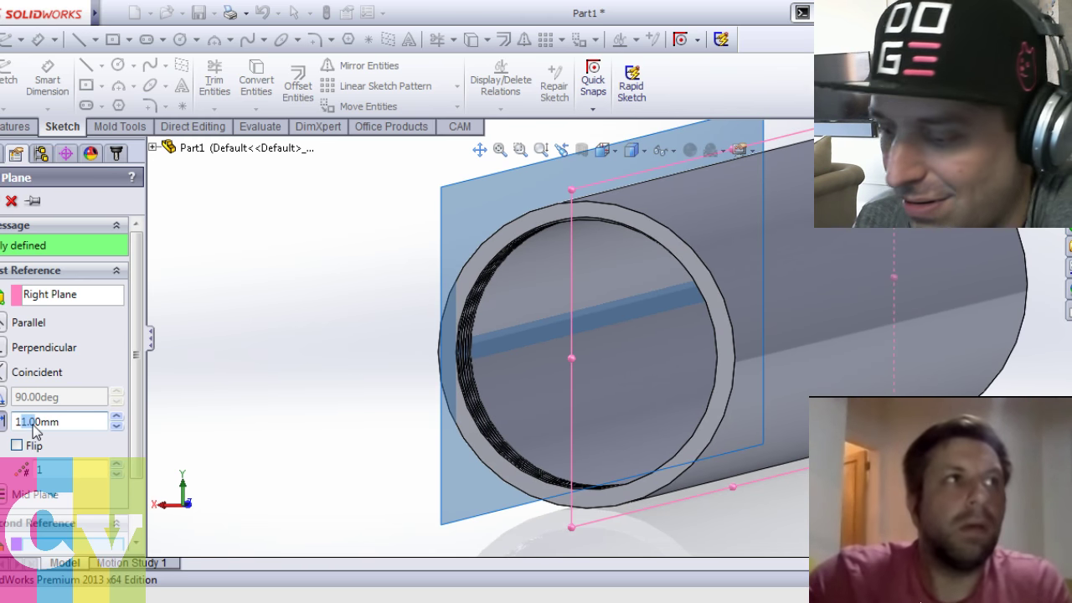
{"action": "type", "text": "0.5"}
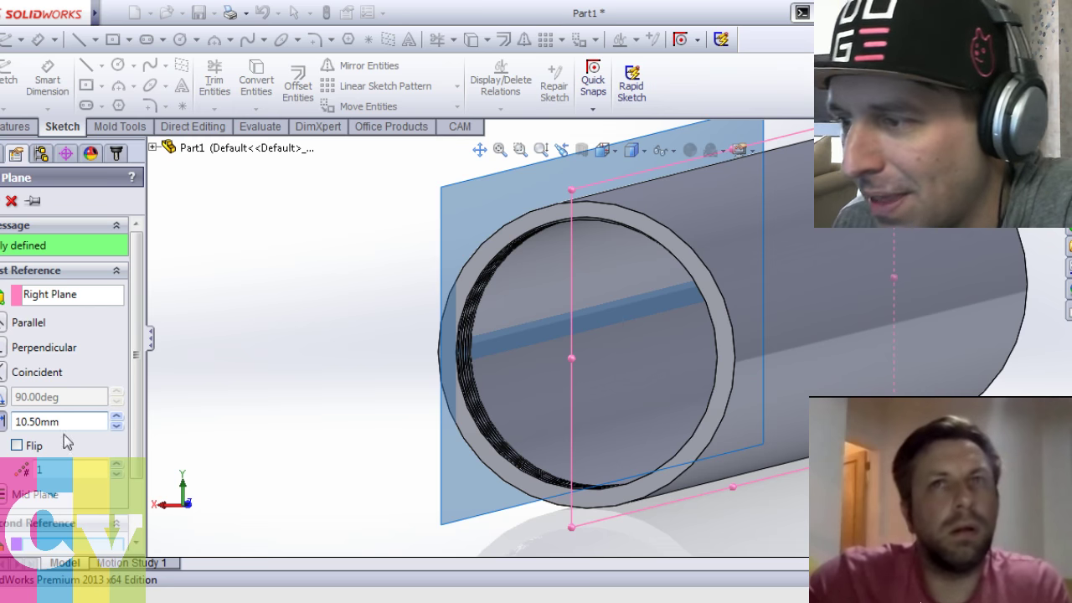
Set the reference plane's offset from the Right Plane to 10.75 mm and create the plane
{"action": "middle_click_drag", "start_coordinate": [273, 335], "coordinate": [310, 346]}
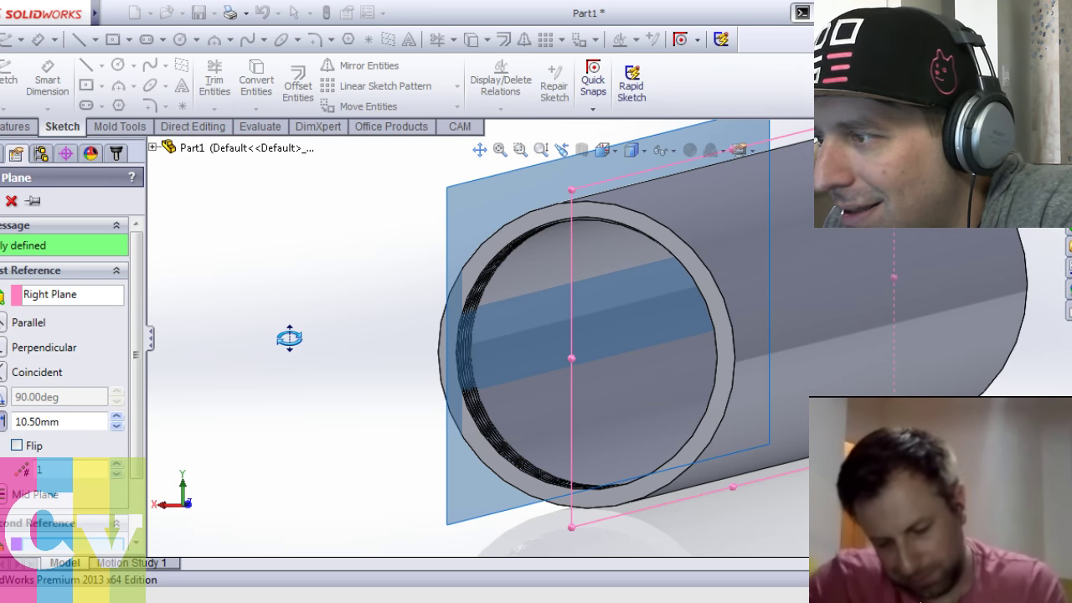
{"action": "key", "text": "ctrl+1"}
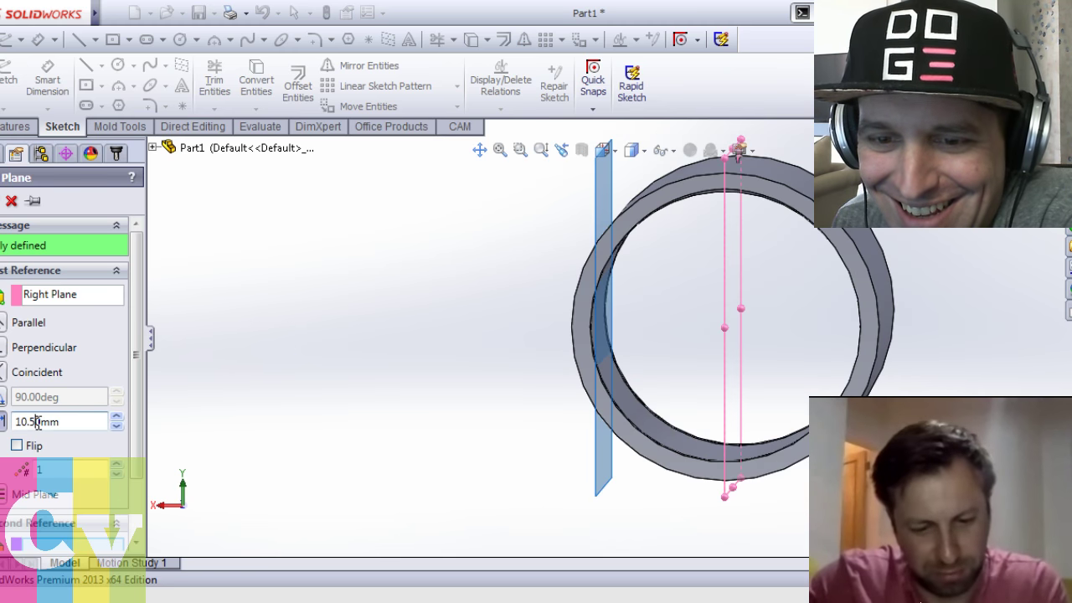
{"action": "left_click_drag", "start_coordinate": [43, 422], "coordinate": [29, 421]}
{"action": "type", "text": "75"}
{"action": "key", "text": "Return"}
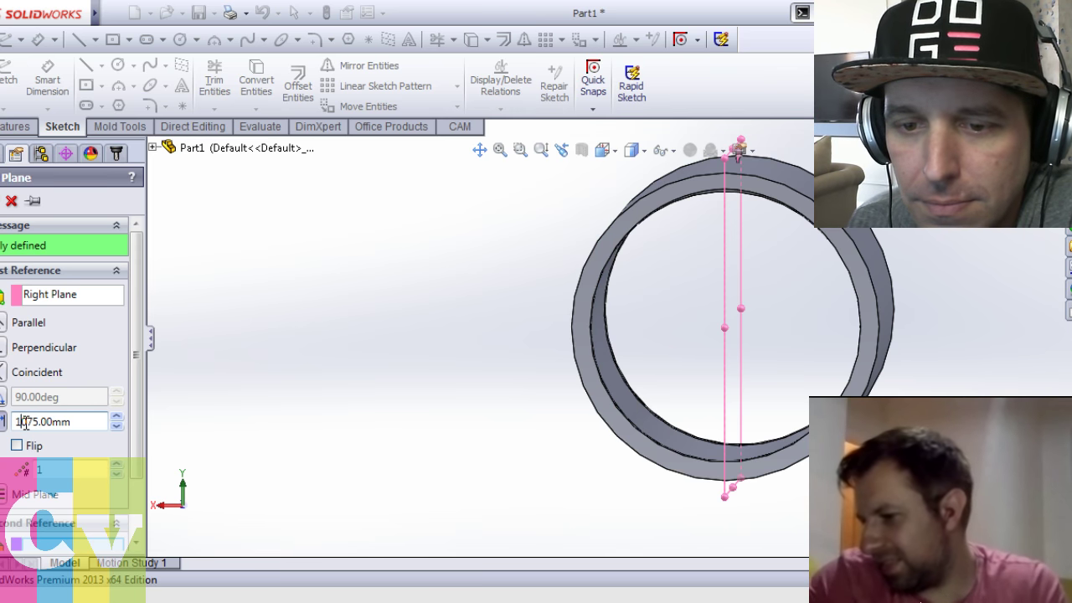
{"action": "double_click", "coordinate": [23, 422]}
{"action": "left_click", "coordinate": [41, 424]}
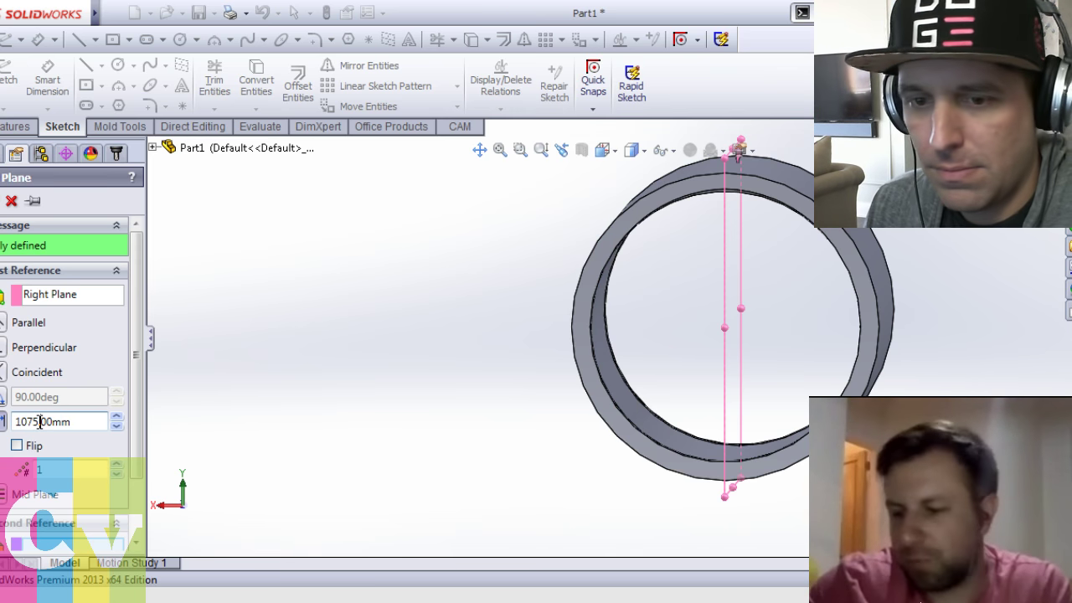
{"action": "key", "text": "BackSpace"}
{"action": "key", "text": "Left"}
{"action": "key", "text": "Left"}
{"action": "type", "text": "."}
{"action": "key", "text": "Return"}
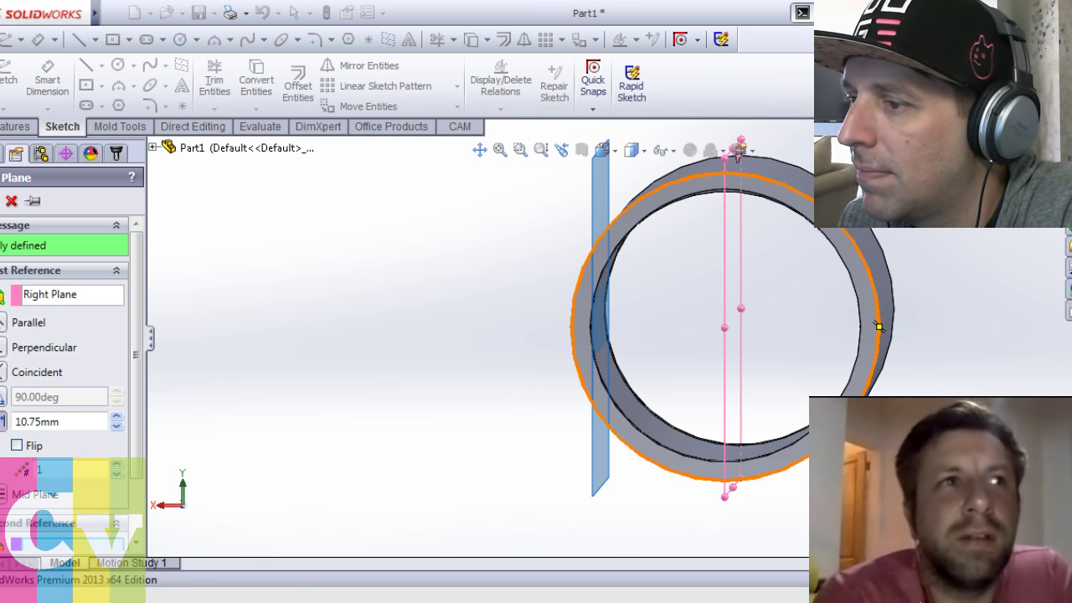
{"action": "middle_click_drag", "start_coordinate": [745, 235], "coordinate": [718, 235]}
{"action": "right_click", "coordinate": [718, 235]}
{"action": "middle_click_drag", "start_coordinate": [352, 357], "coordinate": [335, 363]}
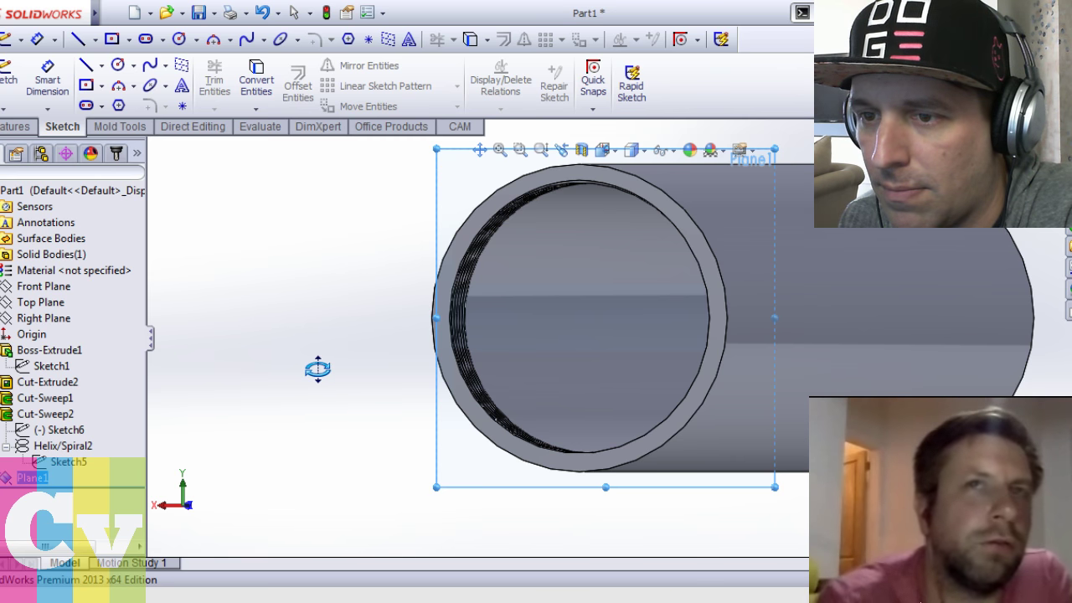
Sketch a horizontal construction line through the origin along the tube's full length on the offset reference plane
{"action": "key", "text": "Escape"}
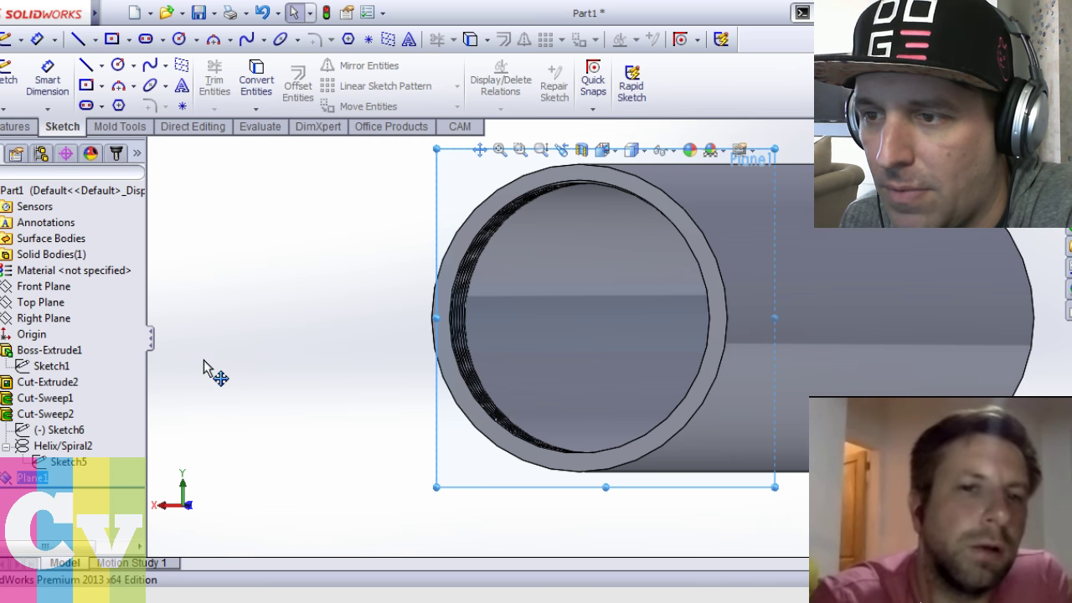
{"action": "key", "text": "ctrl+8"}
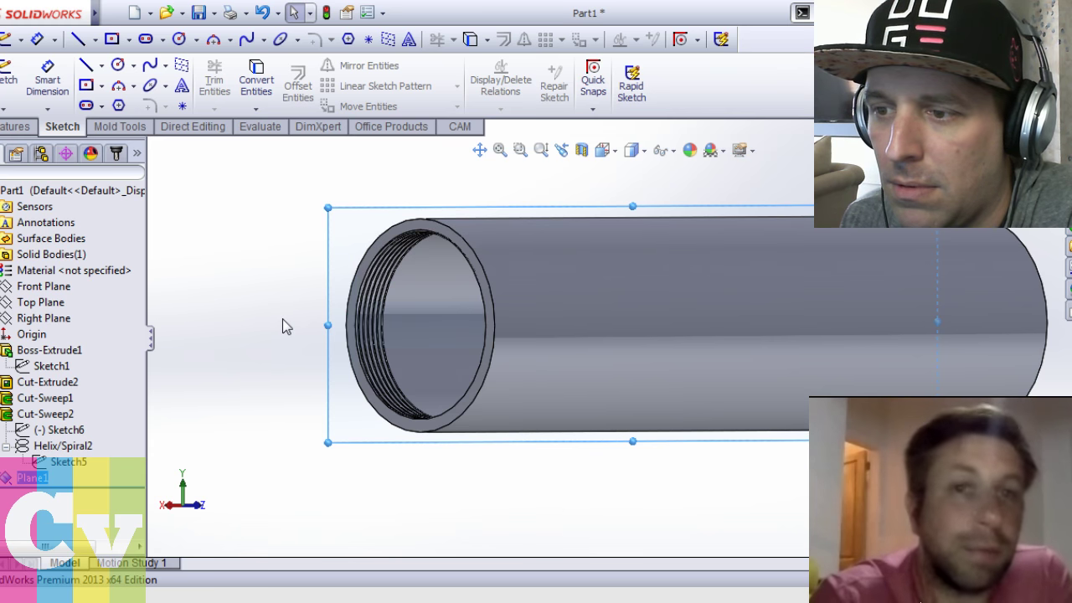
{"action": "left_click", "coordinate": [348, 234]}
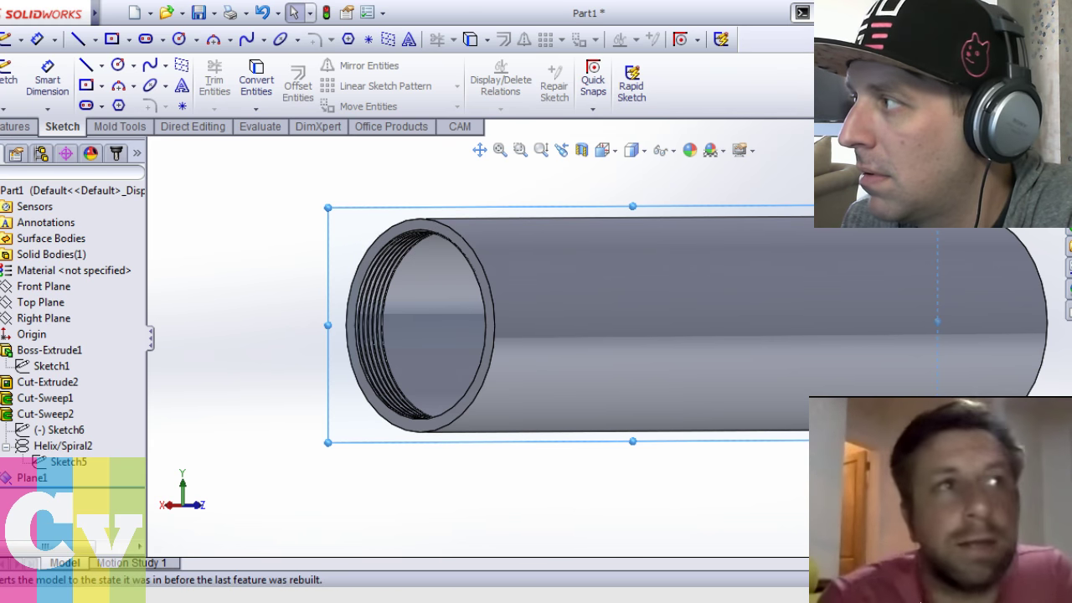
{"action": "left_click", "coordinate": [373, 204]}
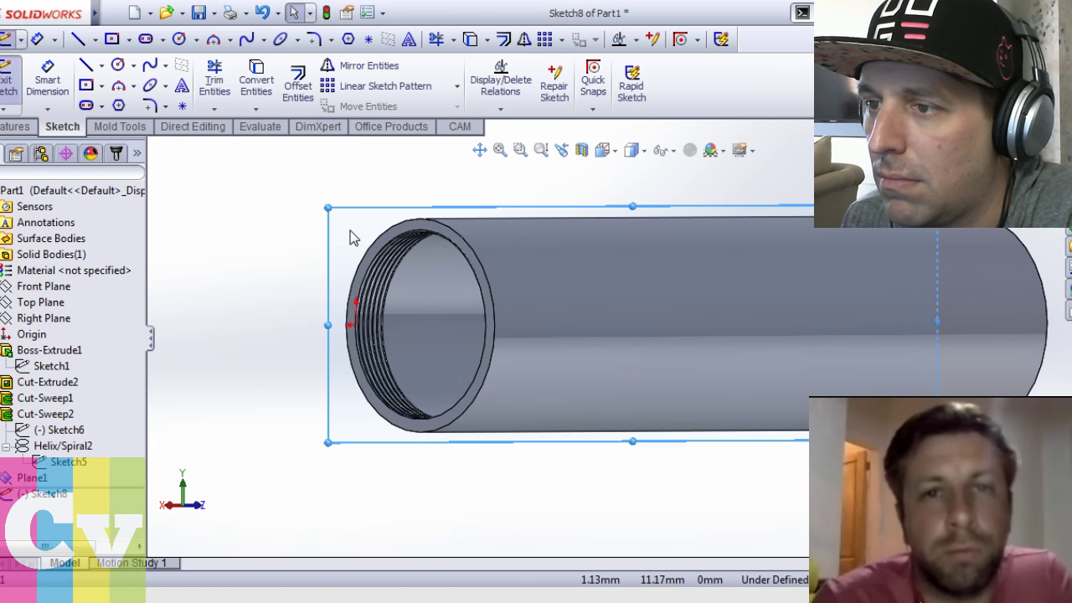
{"action": "key", "text": "l"}
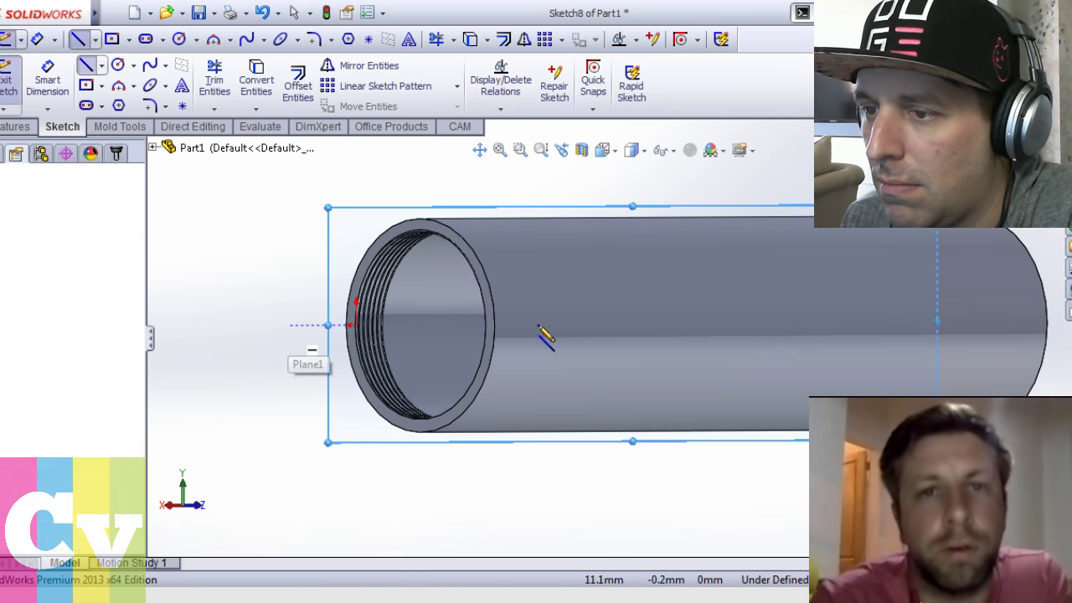
{"action": "left_click", "coordinate": [1057, 322]}
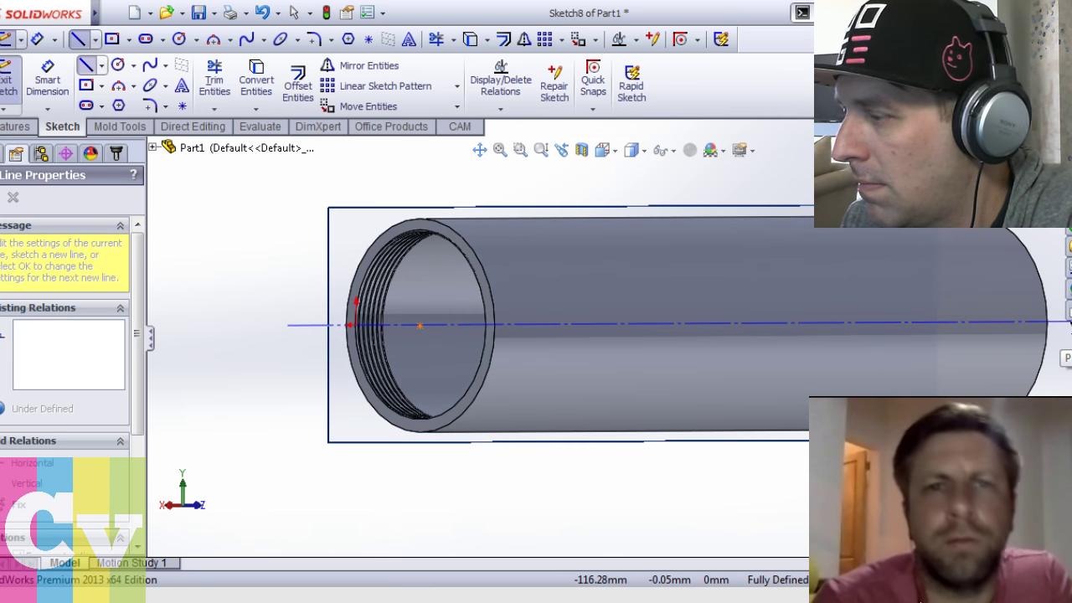
{"action": "key", "text": "Escape"}
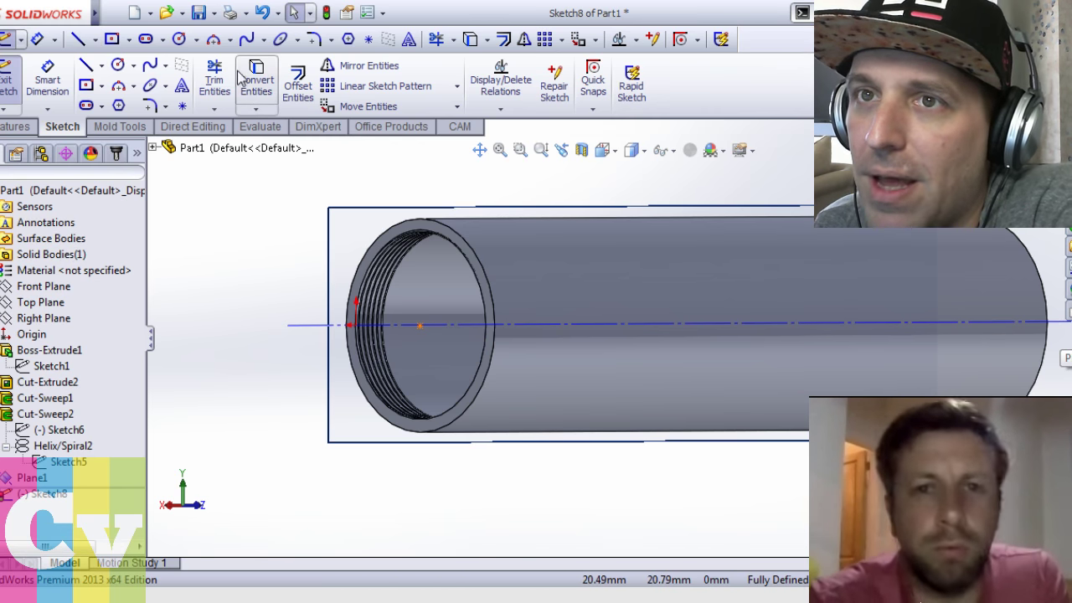
Draw a center rectangle about 9.3 mm by 2 mm around the sketch origin at the tube's threaded end
{"action": "left_click", "coordinate": [88, 86]}
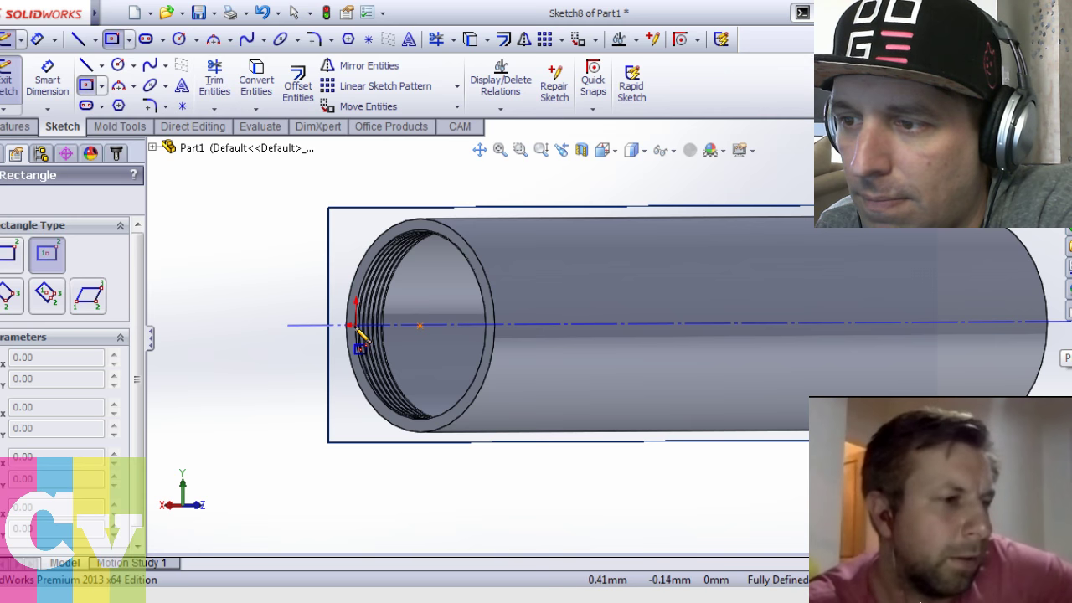
{"action": "left_click", "coordinate": [356, 335]}
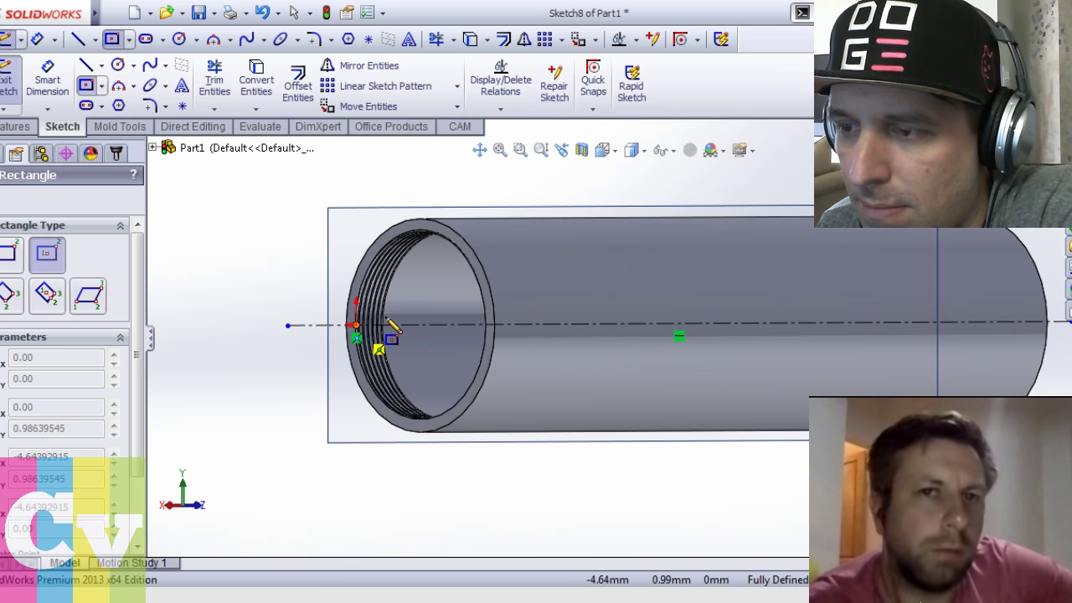
{"action": "left_click", "coordinate": [388, 322]}
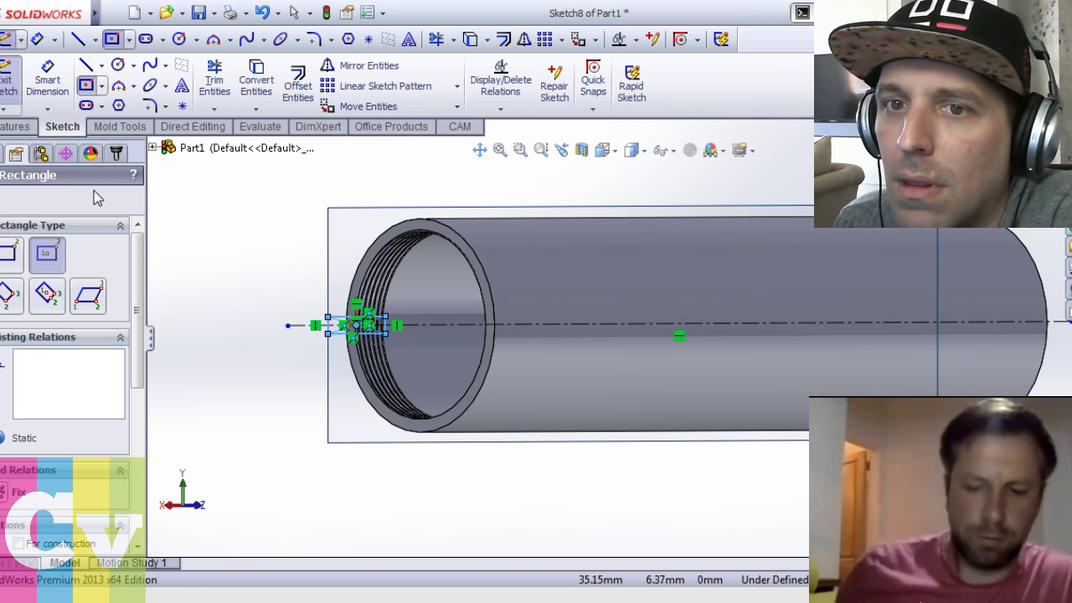
Start an extruded cut of the rectangle outward into the tube wall with a blind depth of 1 mm
{"action": "left_click", "coordinate": [15, 127]}
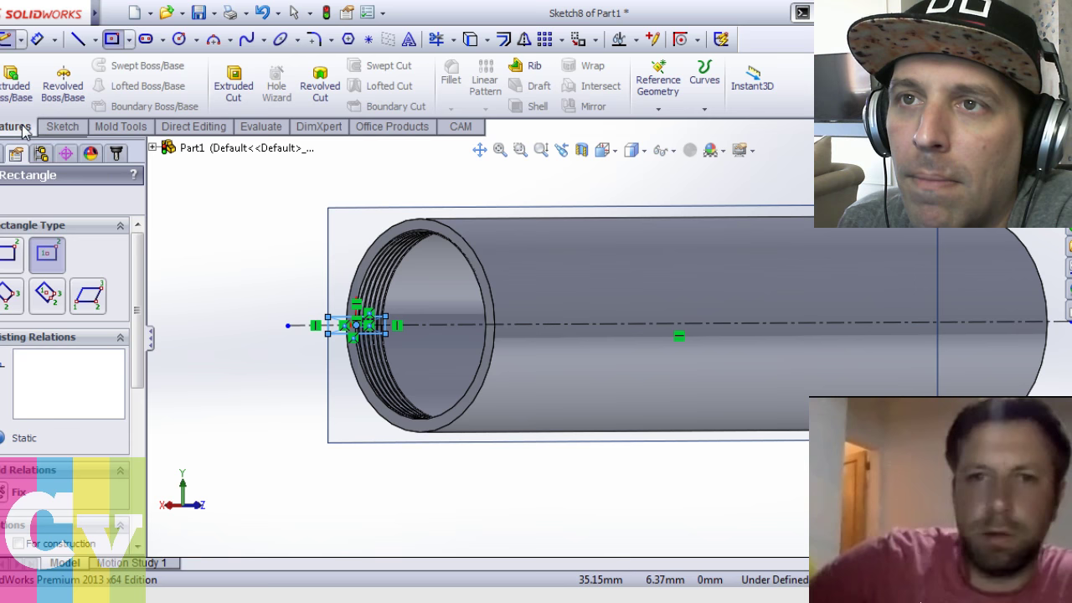
{"action": "left_click", "coordinate": [233, 84]}
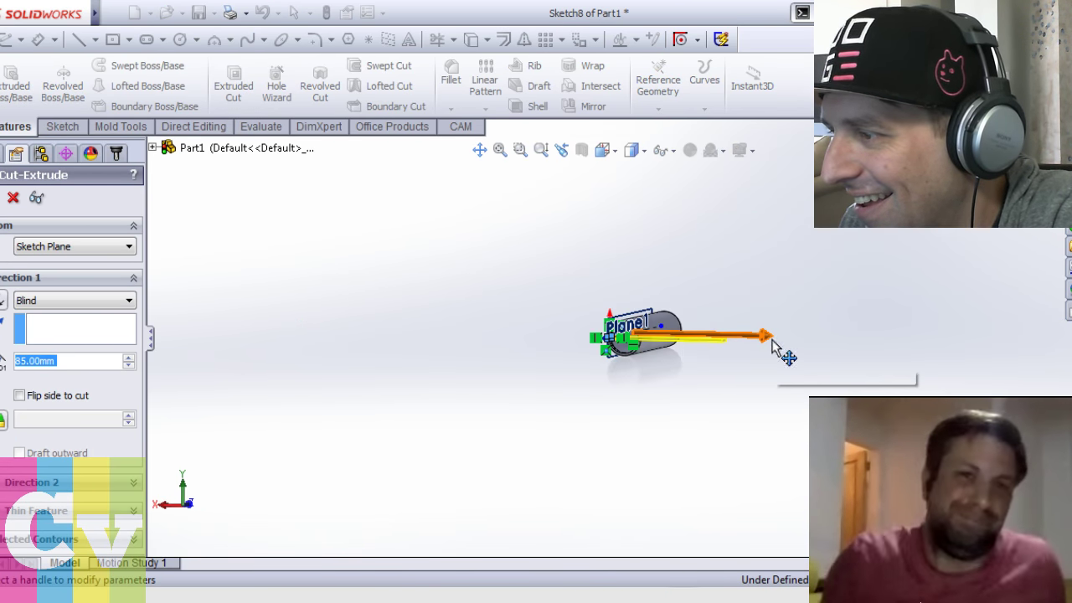
{"action": "left_click_drag", "start_coordinate": [773, 338], "coordinate": [622, 343]}
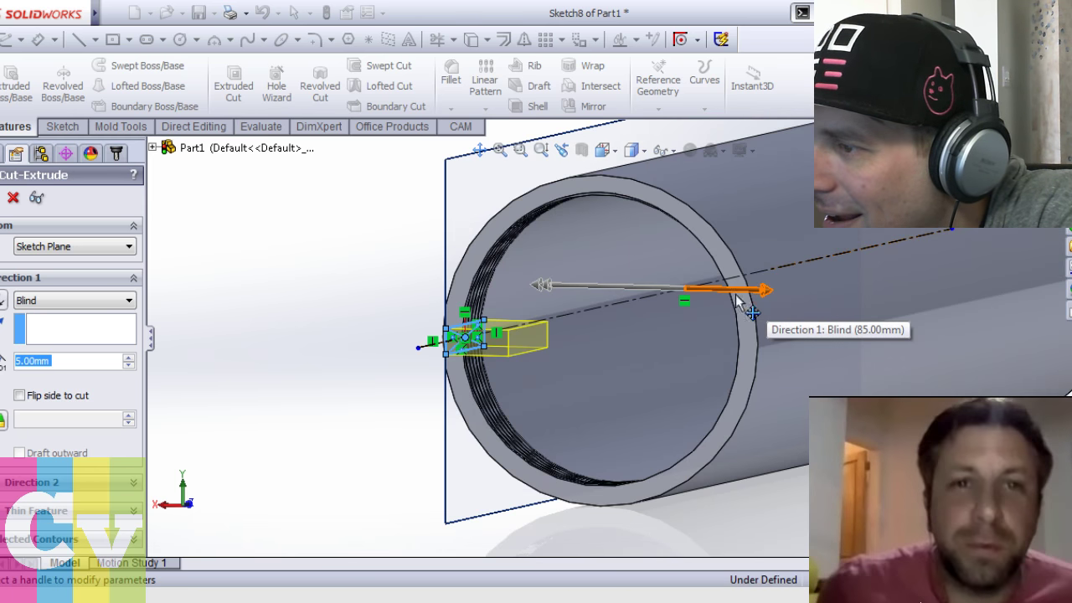
{"action": "left_click", "coordinate": [737, 295]}
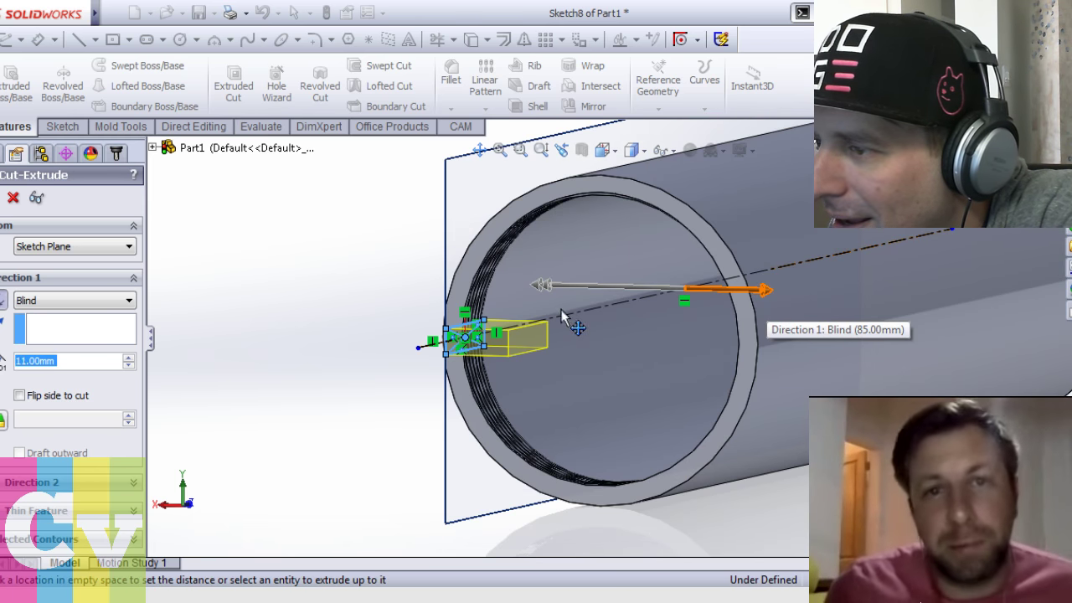
{"action": "left_click", "coordinate": [509, 333]}
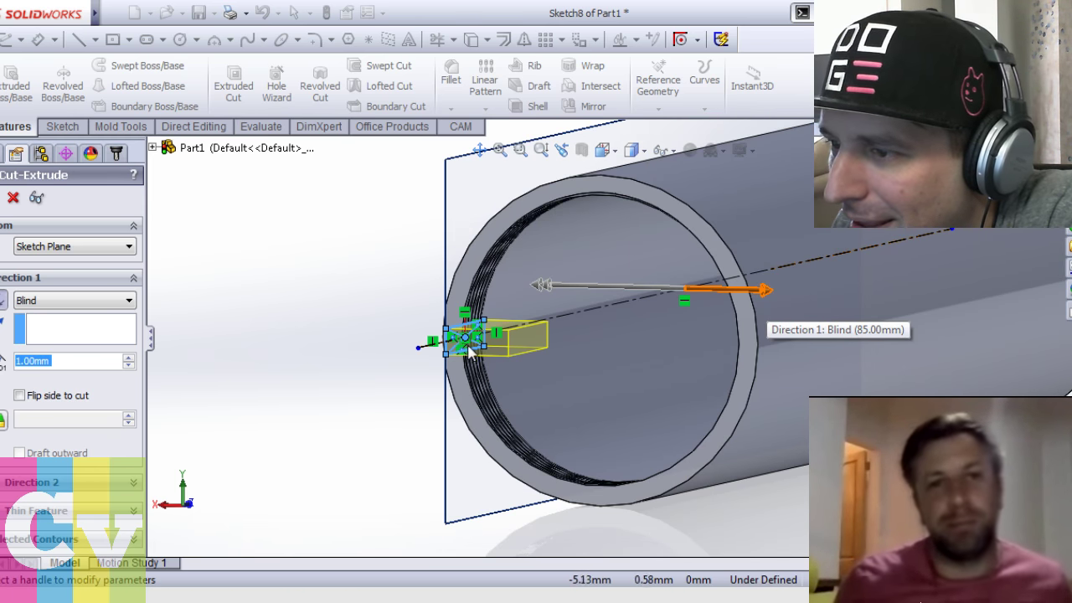
{"action": "scroll", "coordinate": [509, 333], "scroll_direction": "down", "scroll_amount": 5}
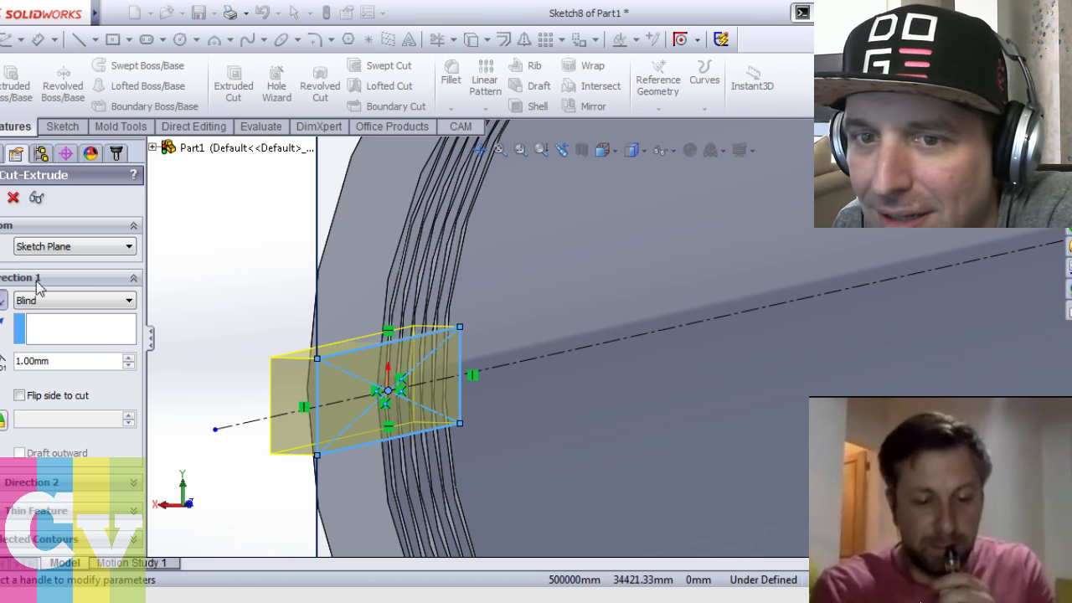
Set the cut's blind depth to 0.5 mm and create the notch in the tube wall
{"action": "key", "text": "Right"}
{"action": "double_click", "coordinate": [29, 360]}
{"action": "left_click", "coordinate": [17, 361]}
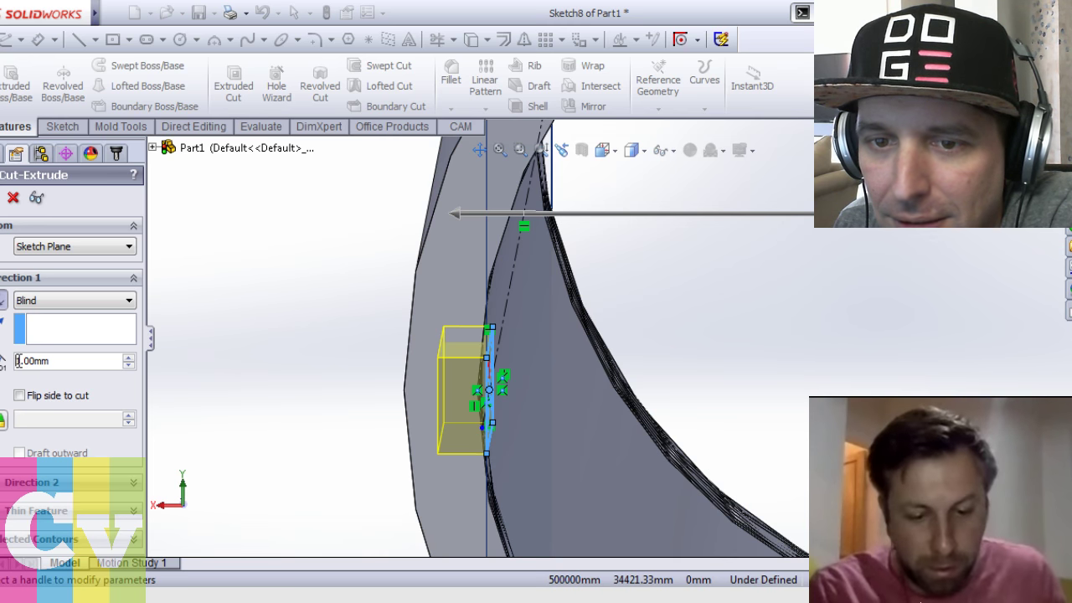
{"action": "double_click", "coordinate": [32, 361]}
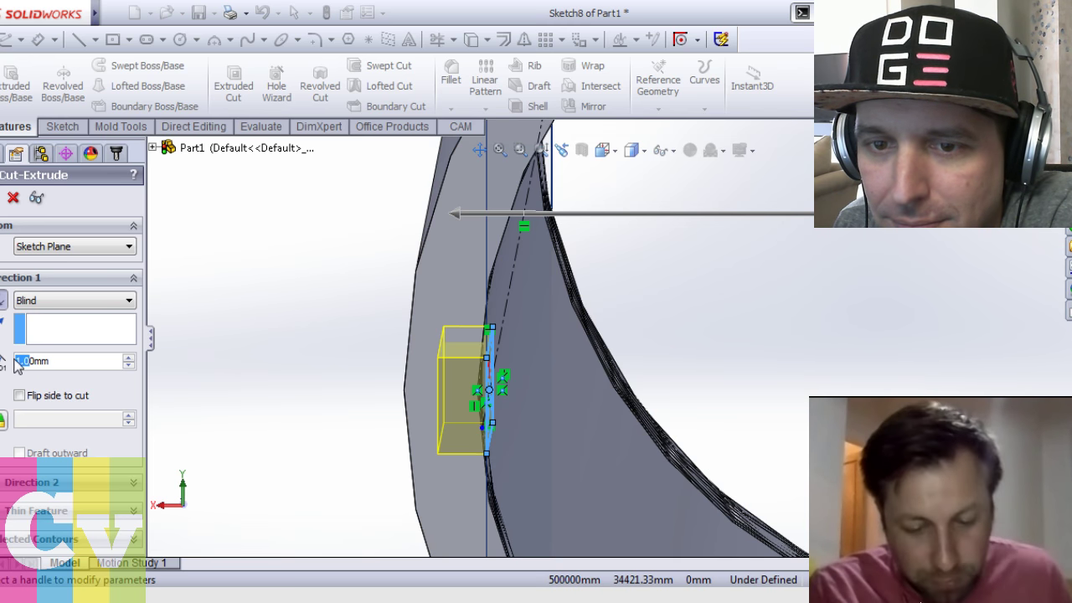
{"action": "type", "text": "5"}
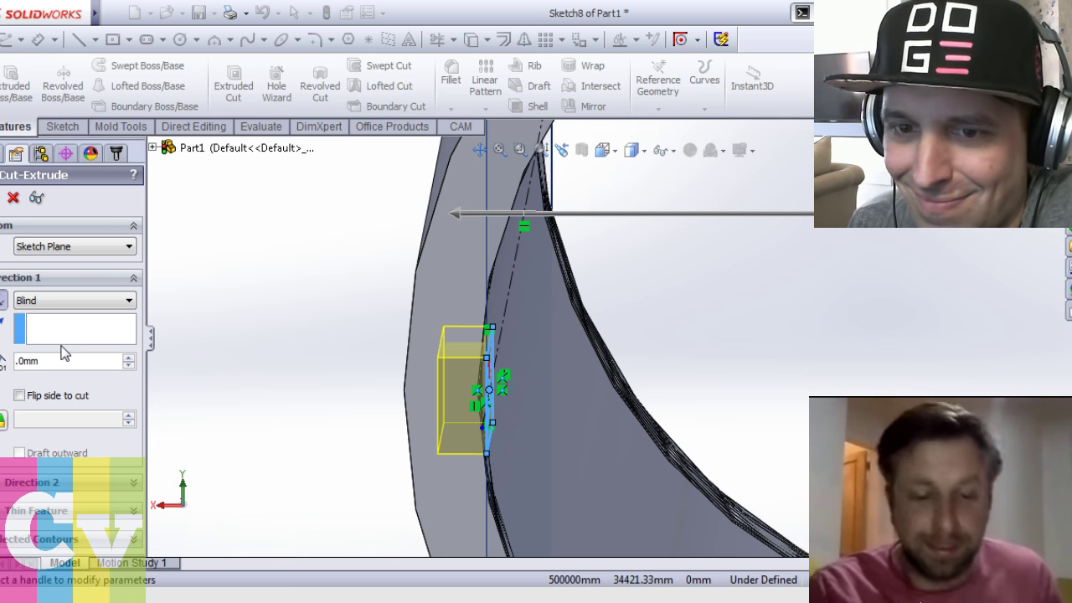
{"action": "type", "text": "5"}
{"action": "key", "text": "Return"}
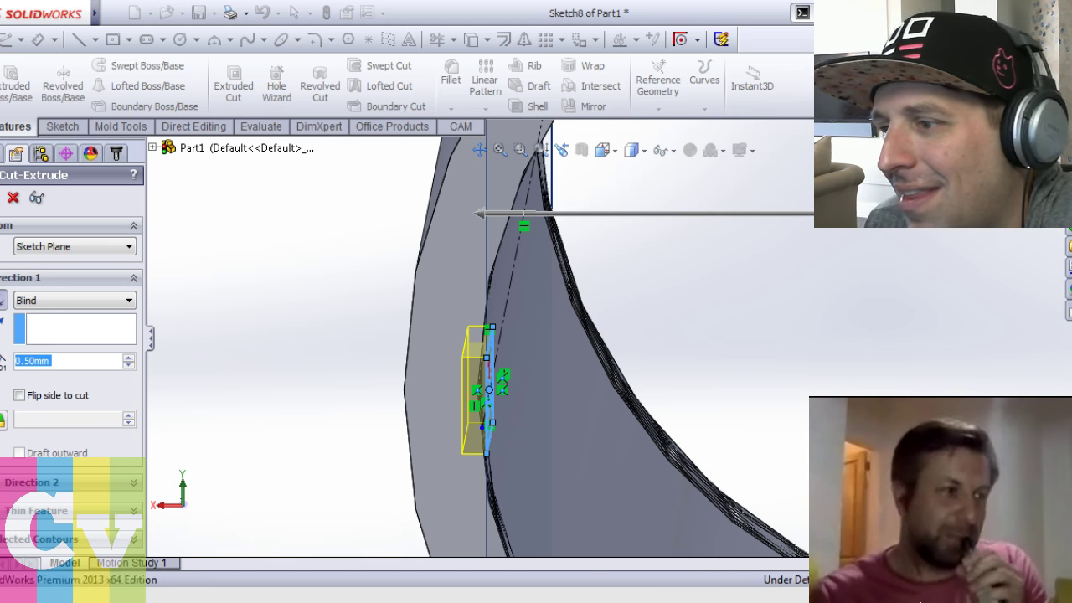
{"action": "key", "text": "Return"}
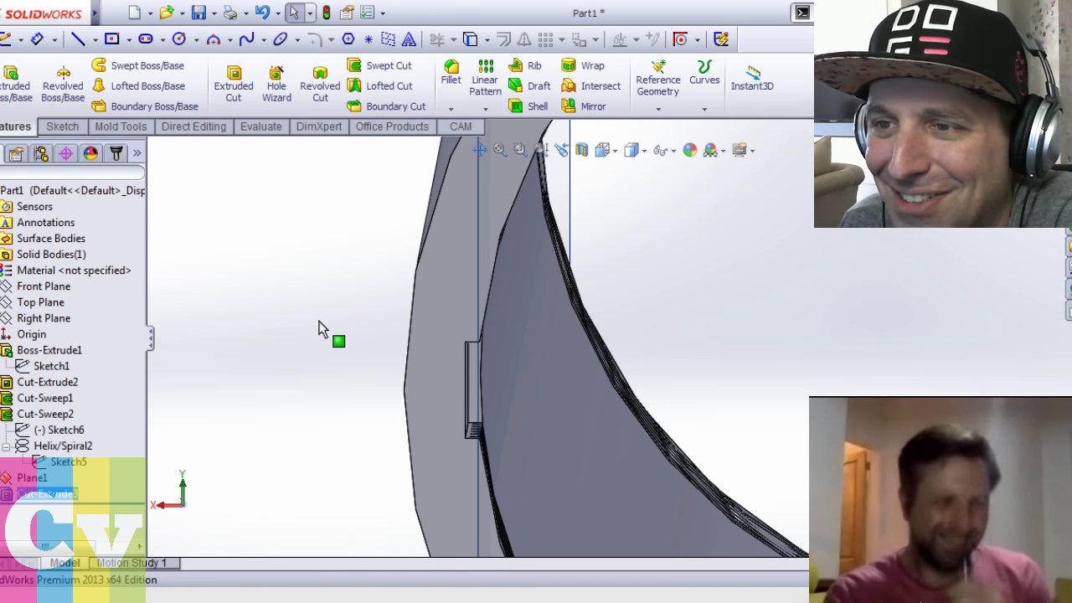
Start a new reference plane offset from Plane1, the plane used for the notch sketch
{"action": "middle_click_drag", "start_coordinate": [450, 330], "coordinate": [463, 319]}
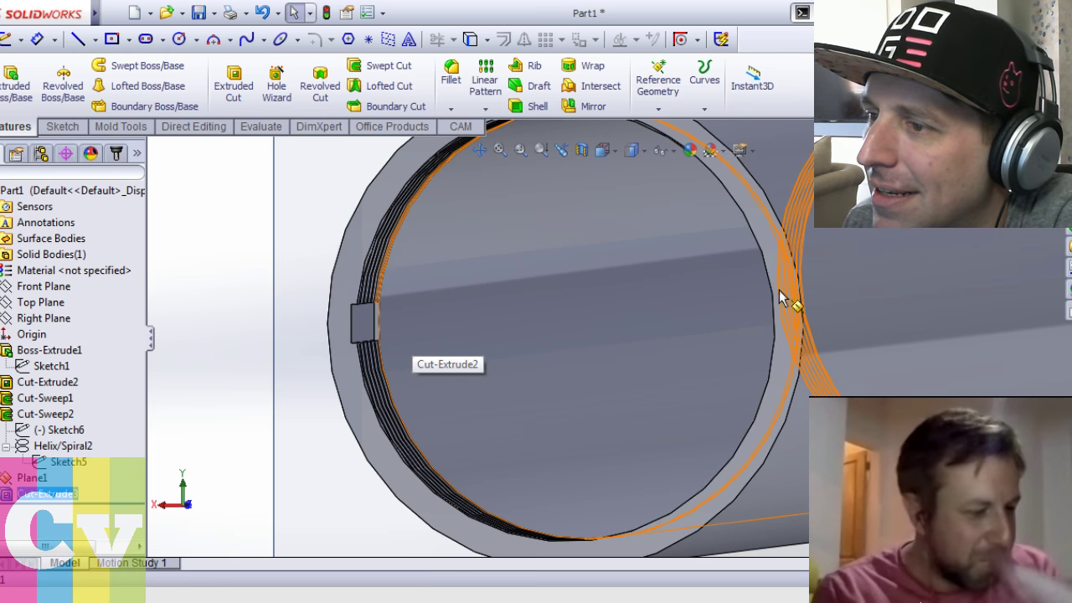
{"action": "middle_click_drag", "start_coordinate": [329, 381], "coordinate": [338, 354]}
{"action": "scroll", "coordinate": [349, 345], "scroll_direction": "up", "scroll_amount": 3}
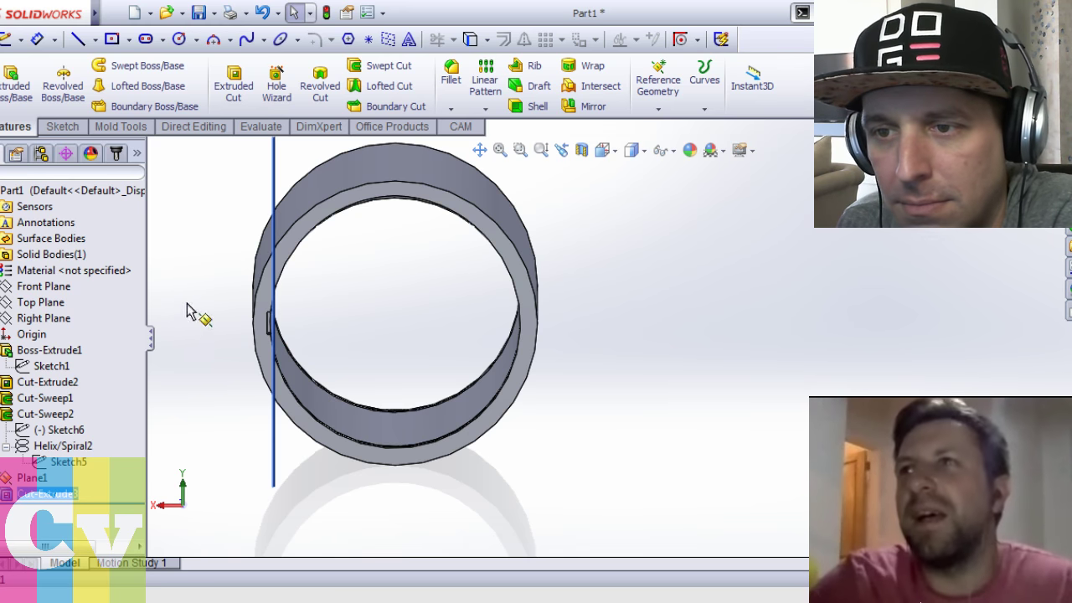
{"action": "scroll", "coordinate": [189, 306], "scroll_direction": "down", "scroll_amount": 4}
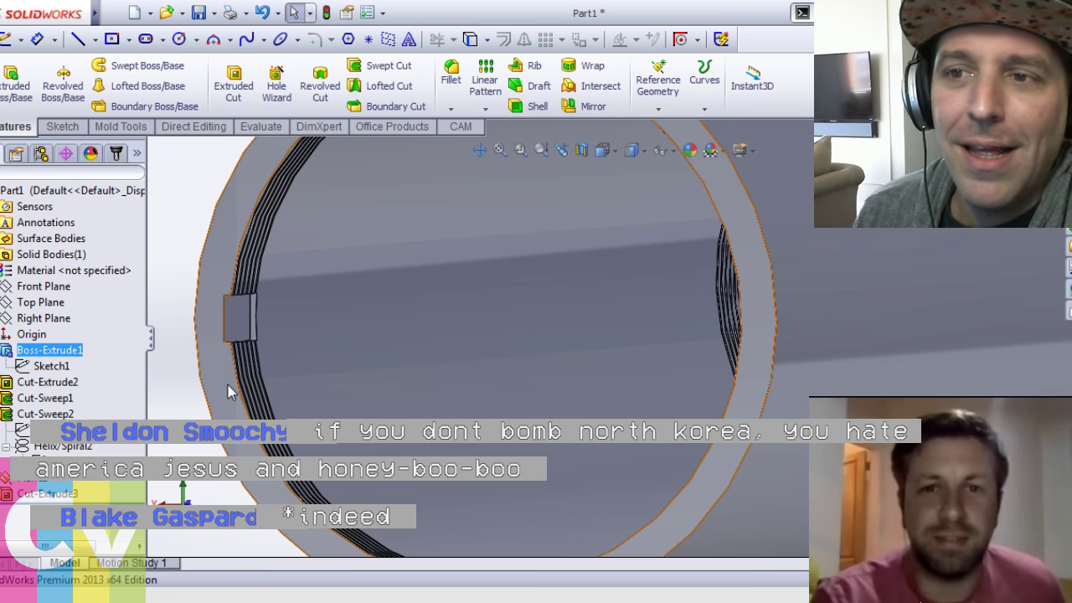
{"action": "left_click", "coordinate": [171, 210]}
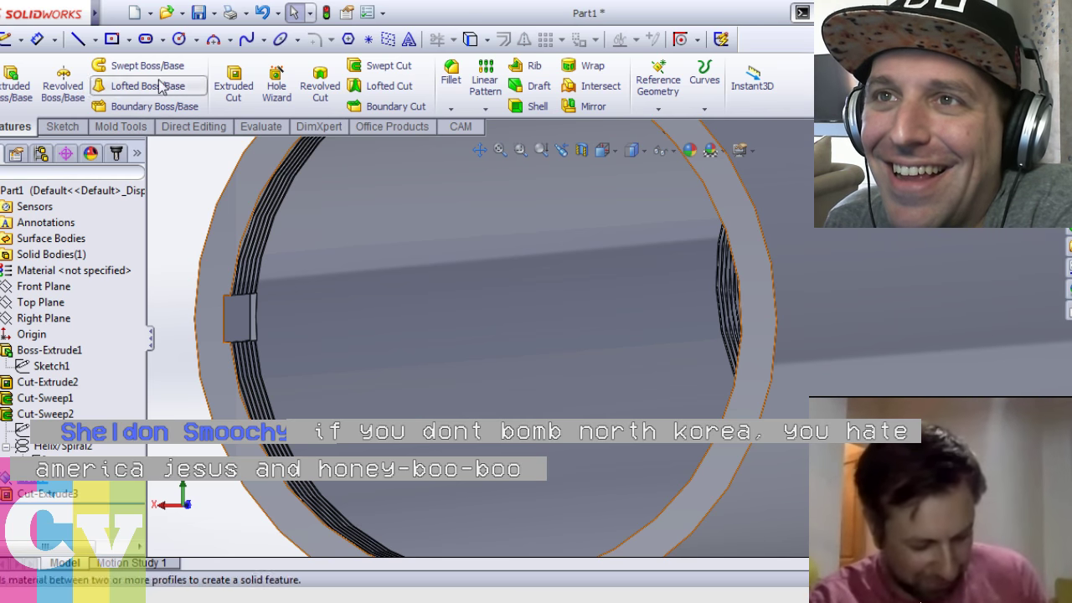
{"action": "mouse_move", "coordinate": [98, 18]}
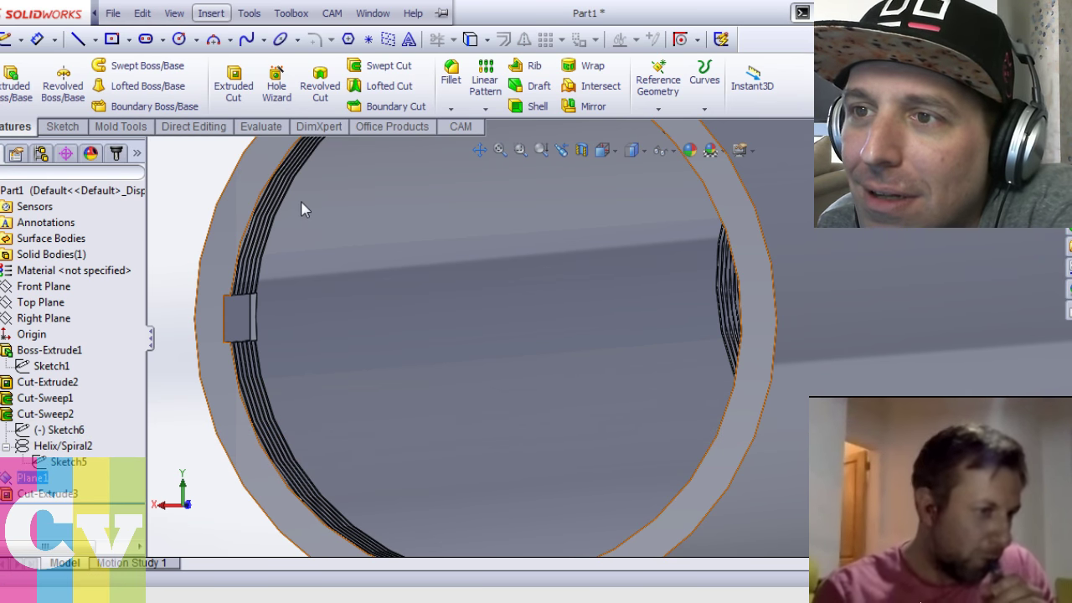
{"action": "left_click", "coordinate": [66, 199]}
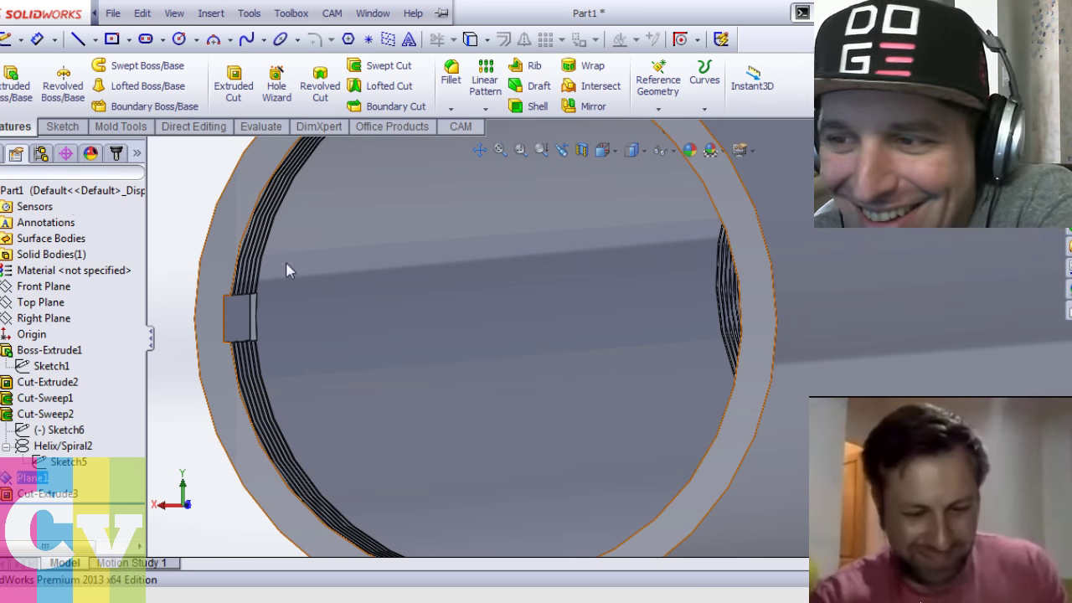
{"action": "scroll", "coordinate": [277, 341], "scroll_direction": "up", "scroll_amount": 4}
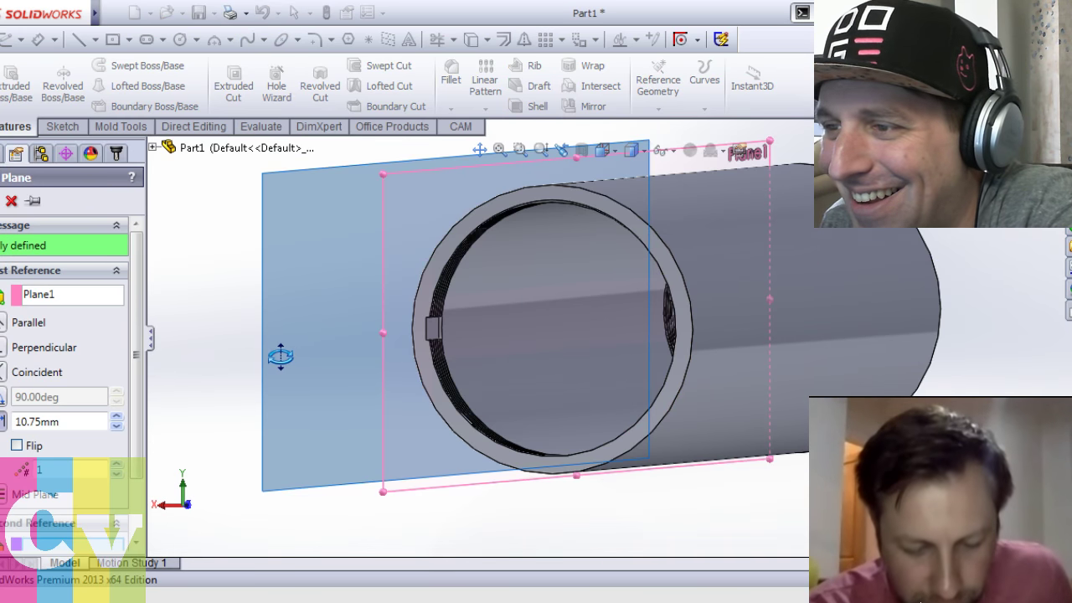
Flip the new plane toward the tube's opposite wall and set its offset from Plane1 to 20.75 mm
{"action": "left_click", "coordinate": [117, 427]}
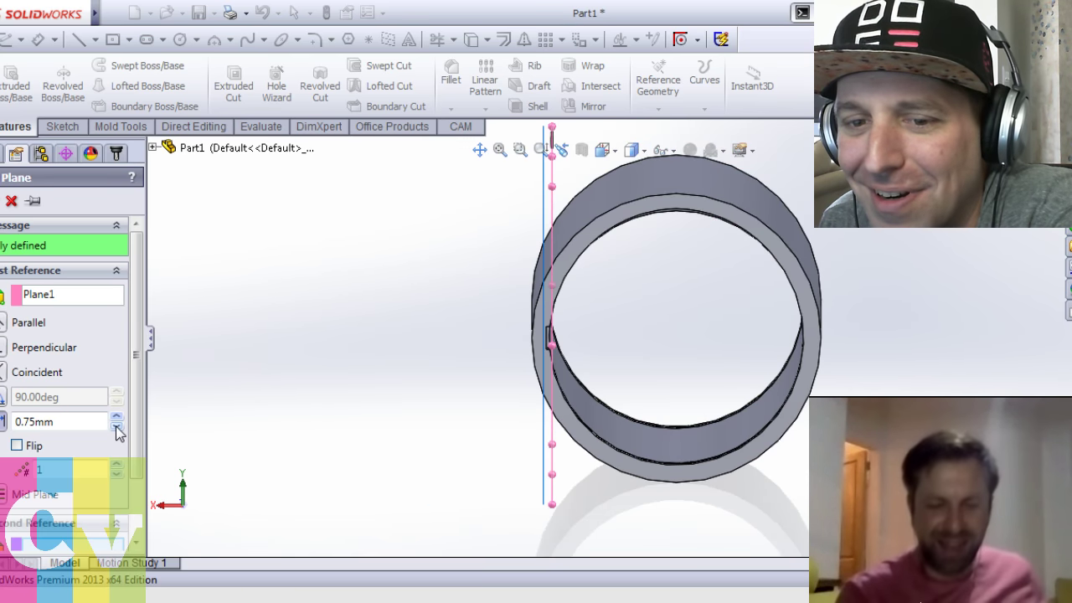
{"action": "left_click", "coordinate": [17, 446]}
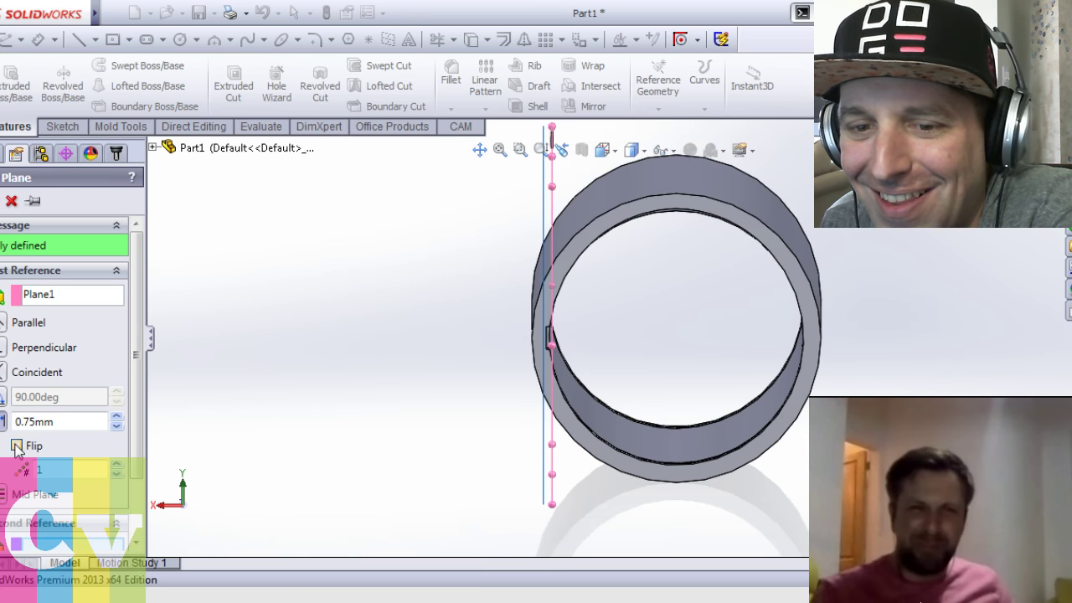
{"action": "left_click", "coordinate": [117, 417]}
{"action": "left_click", "coordinate": [117, 417]}
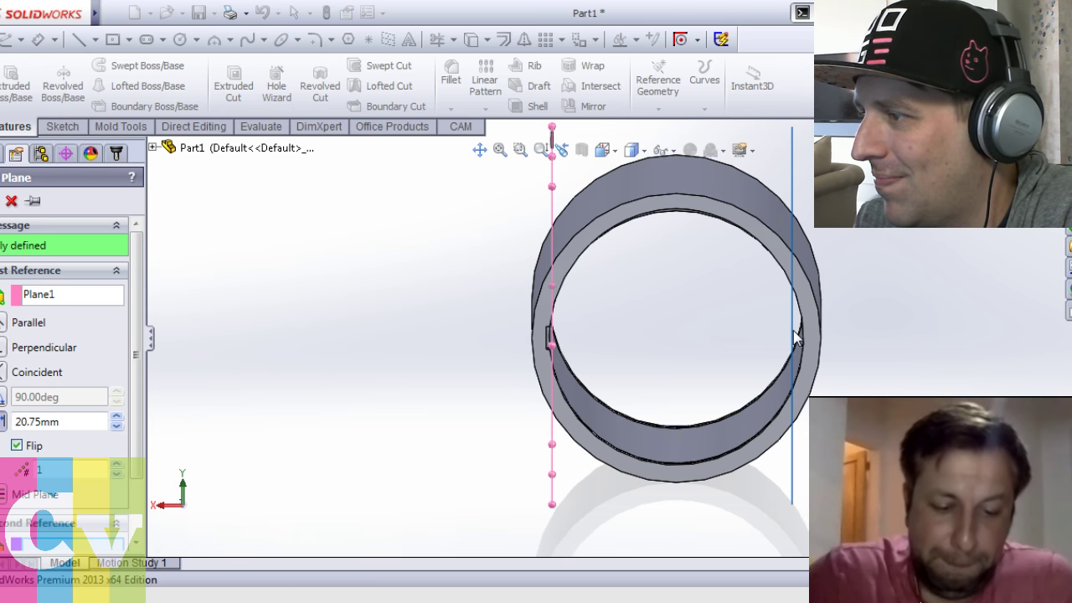
{"action": "scroll", "coordinate": [794, 331], "scroll_direction": "down", "scroll_amount": 2}
{"action": "middle_click_drag", "start_coordinate": [794, 332], "coordinate": [786, 343]}
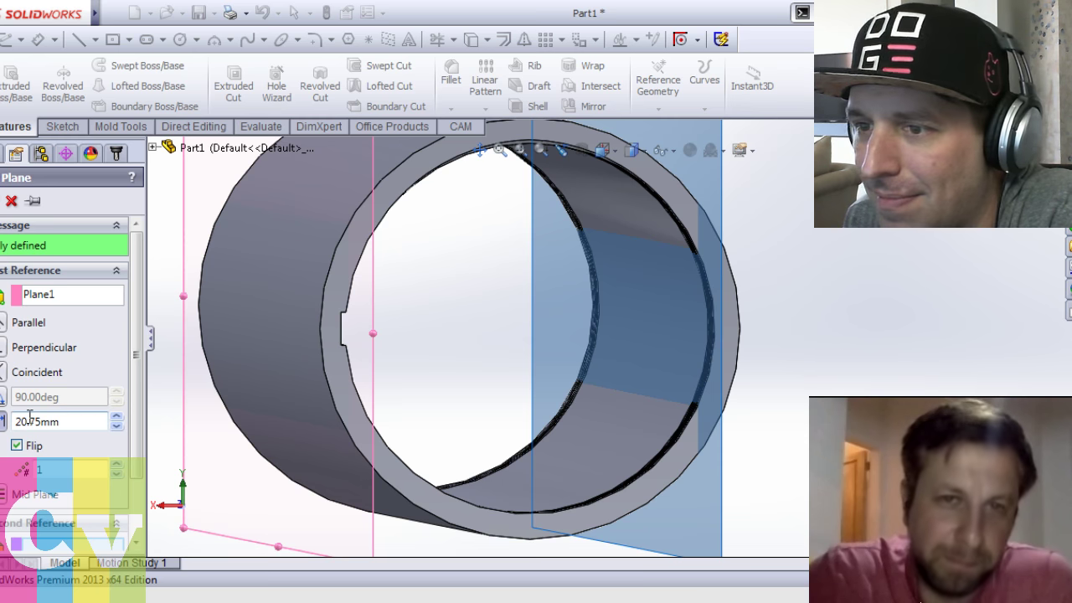
Set the new plane's offset from Plane1 to 21.75 mm
{"action": "key", "text": "ctrl+shift+z"}
{"action": "left_click_drag", "start_coordinate": [28, 421], "coordinate": [24, 420]}
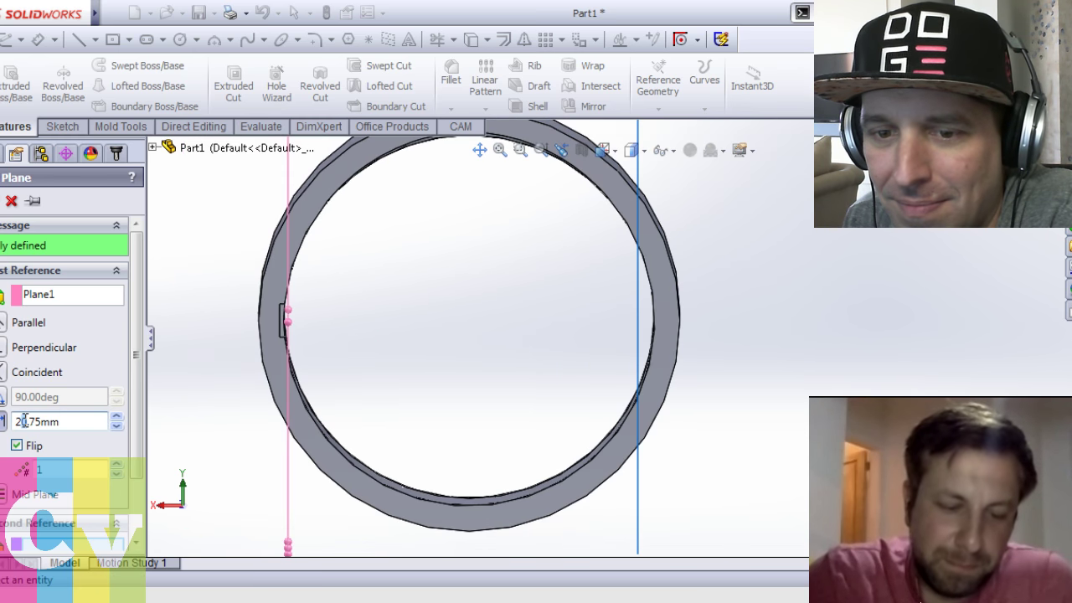
{"action": "type", "text": "1"}
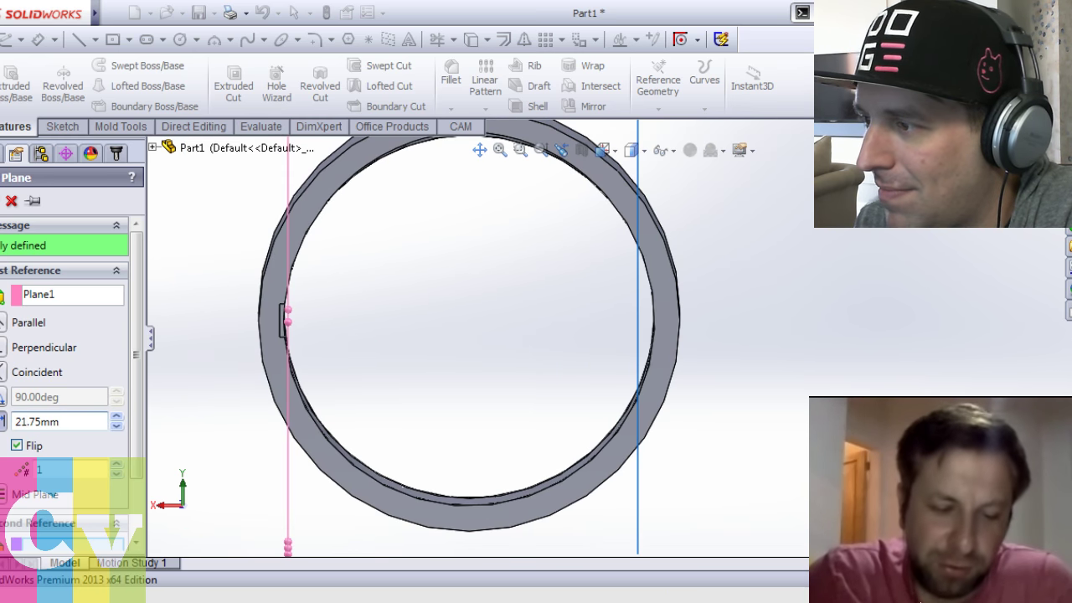
{"action": "middle_click_drag", "start_coordinate": [800, 344], "coordinate": [796, 355]}
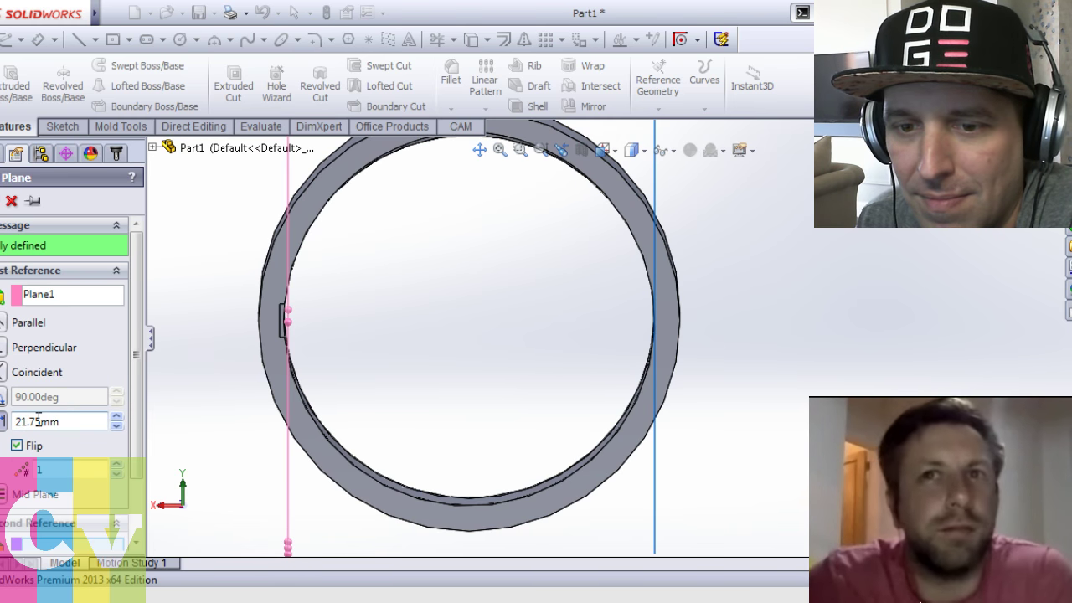
Set the new plane's offset from Plane1 to 21.25 mm and create the plane
{"action": "key", "text": "Left"}
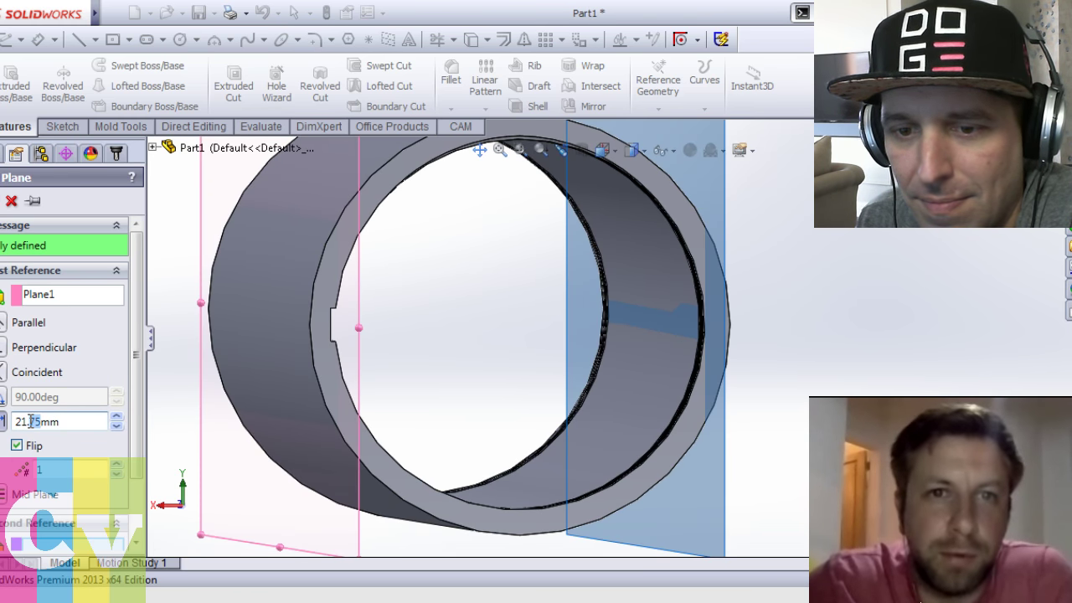
{"action": "type", "text": "25"}
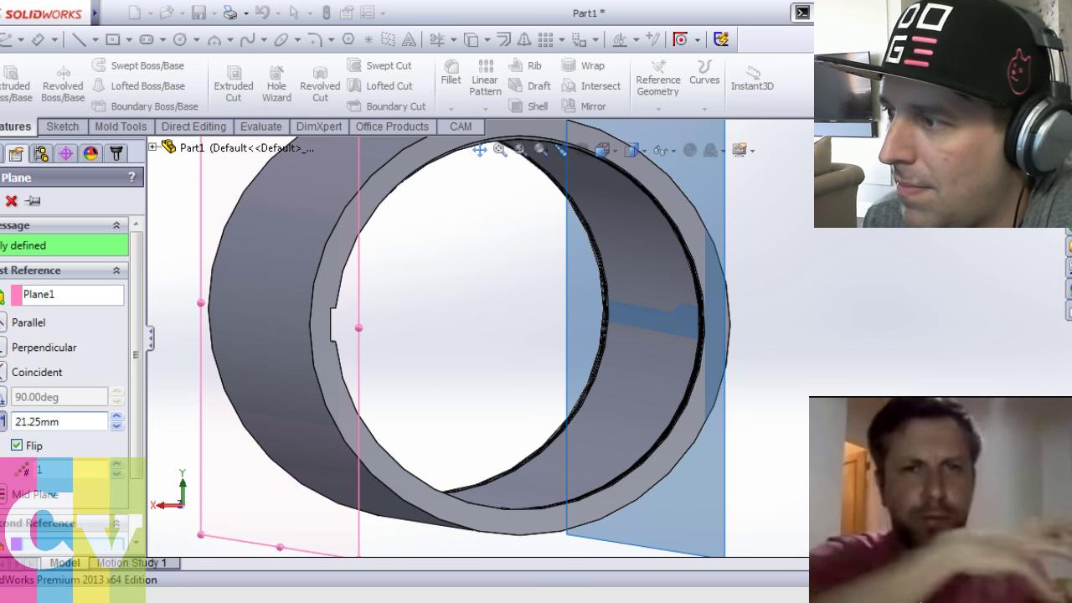
{"action": "middle_click_drag", "start_coordinate": [869, 369], "coordinate": [861, 379]}
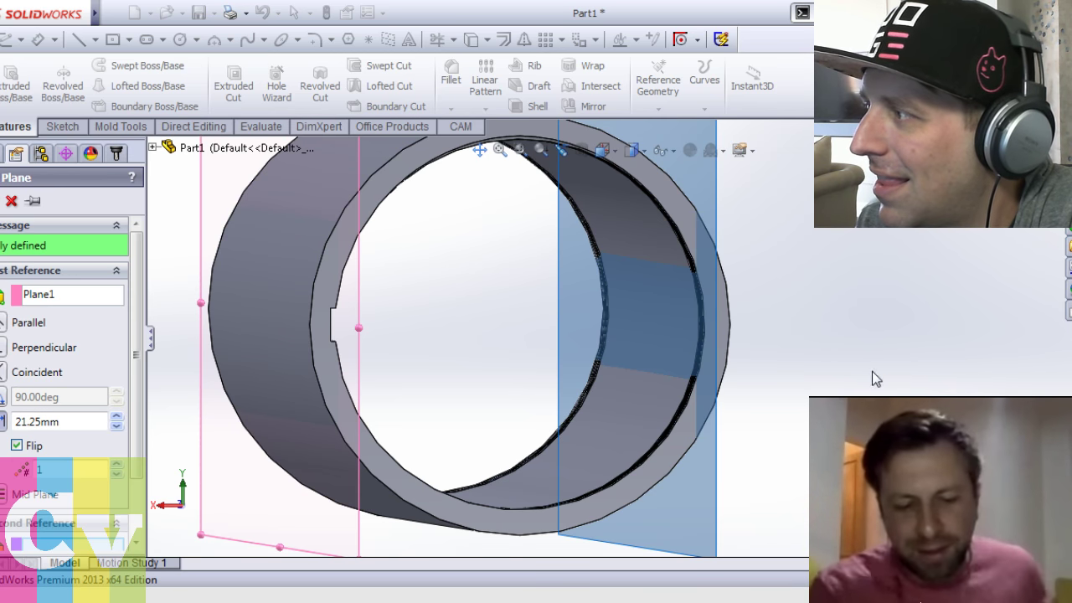
{"action": "left_click", "coordinate": [3, 201]}
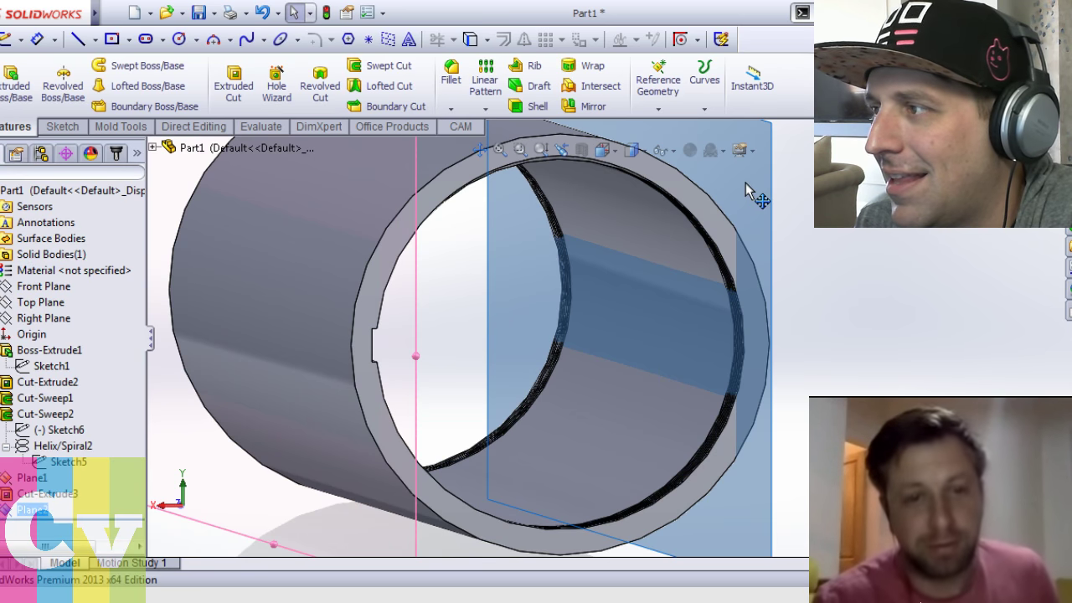
{"action": "key", "text": "Escape"}
Start a sketch on Plane2 and draw a horizontal construction line about 22.9 mm long through the origin
{"action": "left_click", "coordinate": [745, 192]}
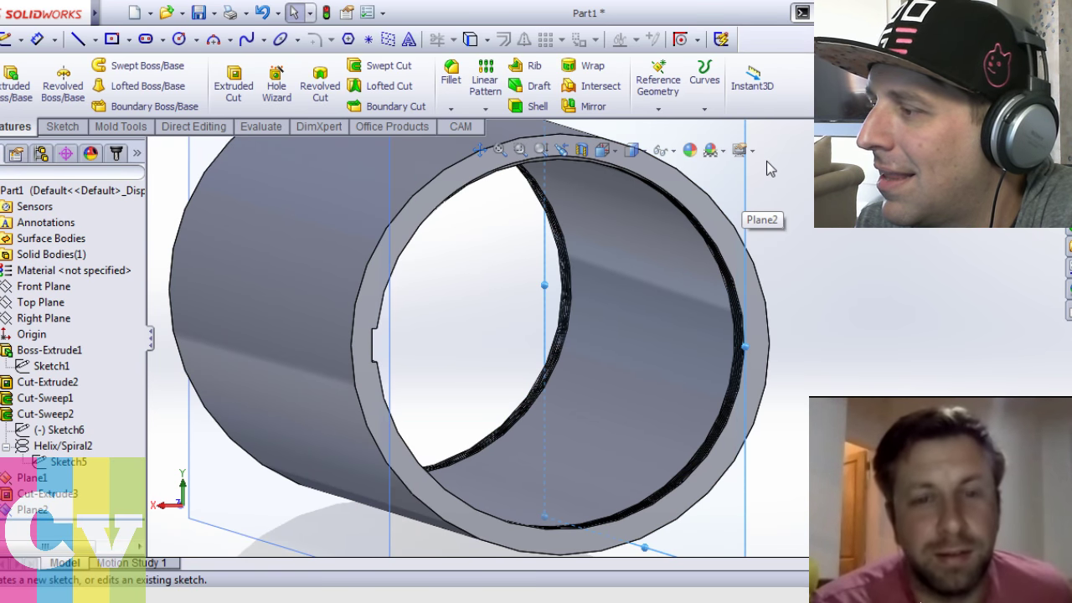
{"action": "left_click", "coordinate": [766, 161]}
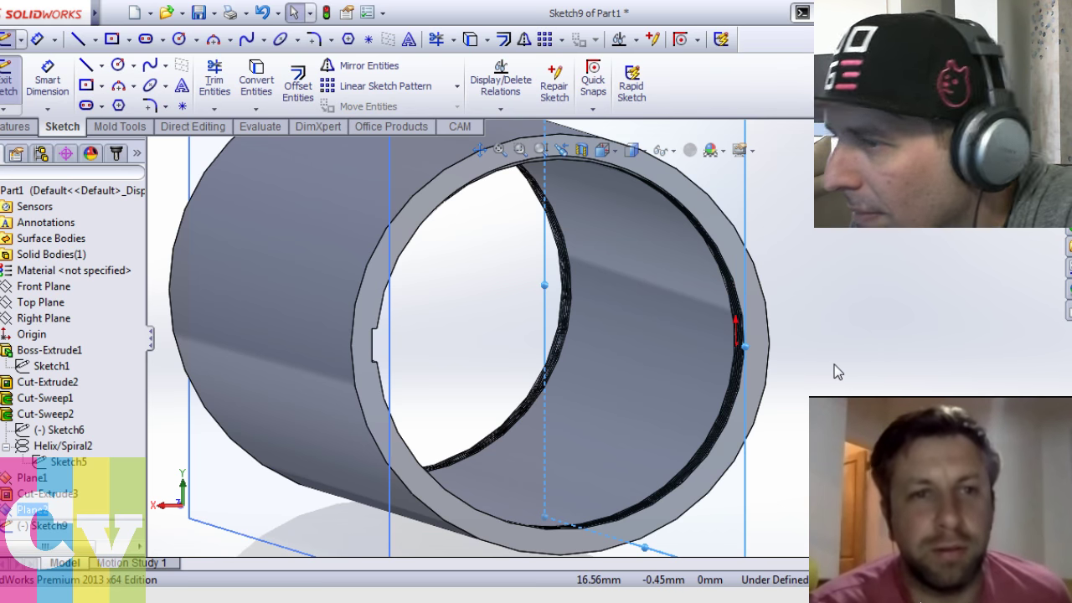
{"action": "left_click", "coordinate": [87, 85]}
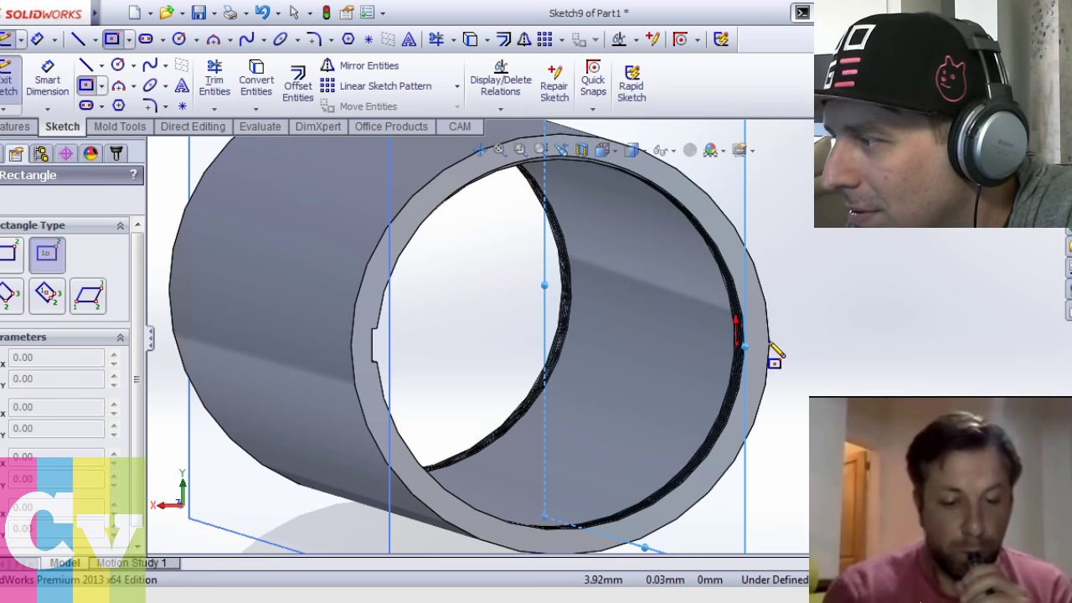
{"action": "scroll", "coordinate": [759, 356], "scroll_direction": "down", "scroll_amount": 3}
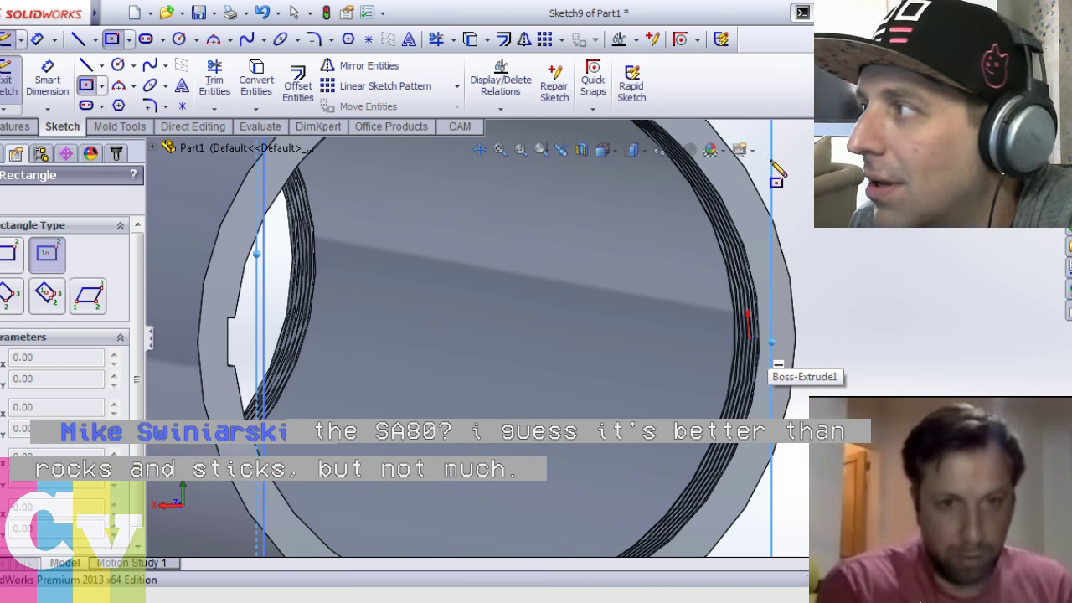
{"action": "middle_click_drag", "start_coordinate": [536, 319], "coordinate": [600, 310]}
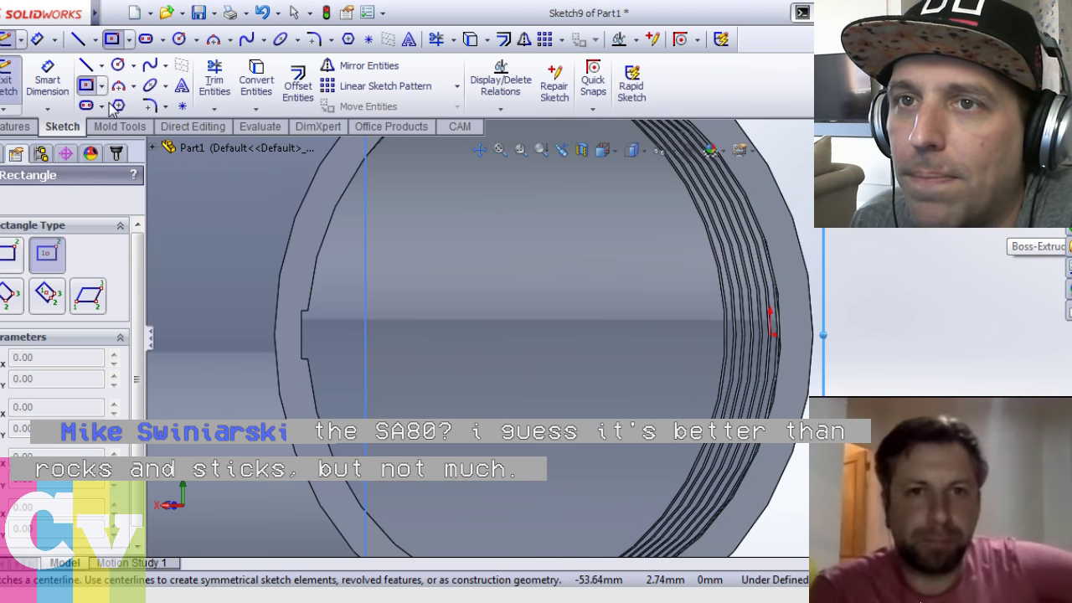
{"action": "left_click", "coordinate": [86, 66]}
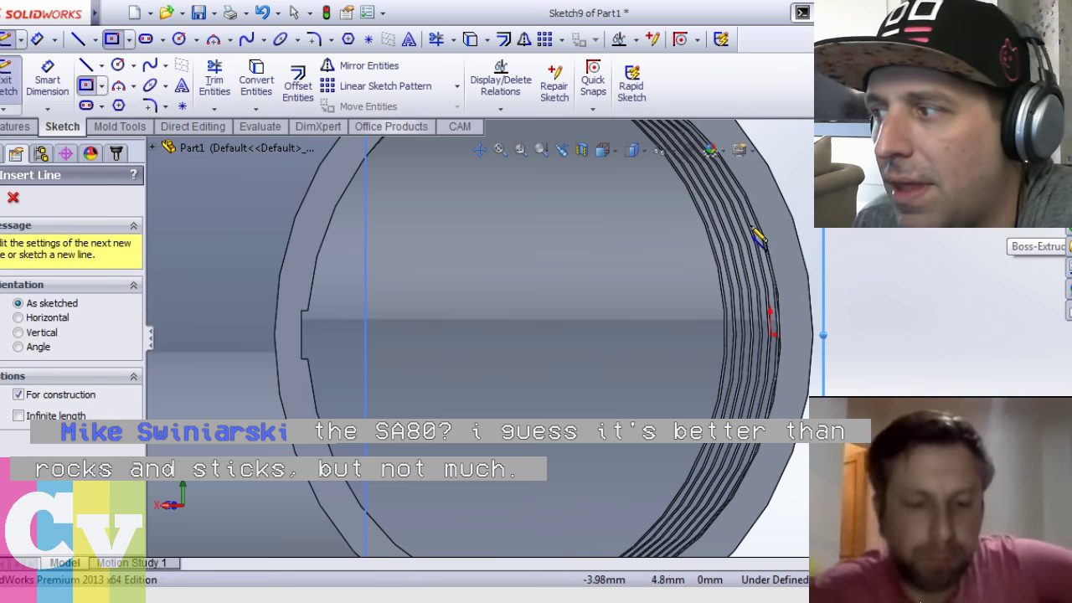
{"action": "left_click", "coordinate": [892, 336]}
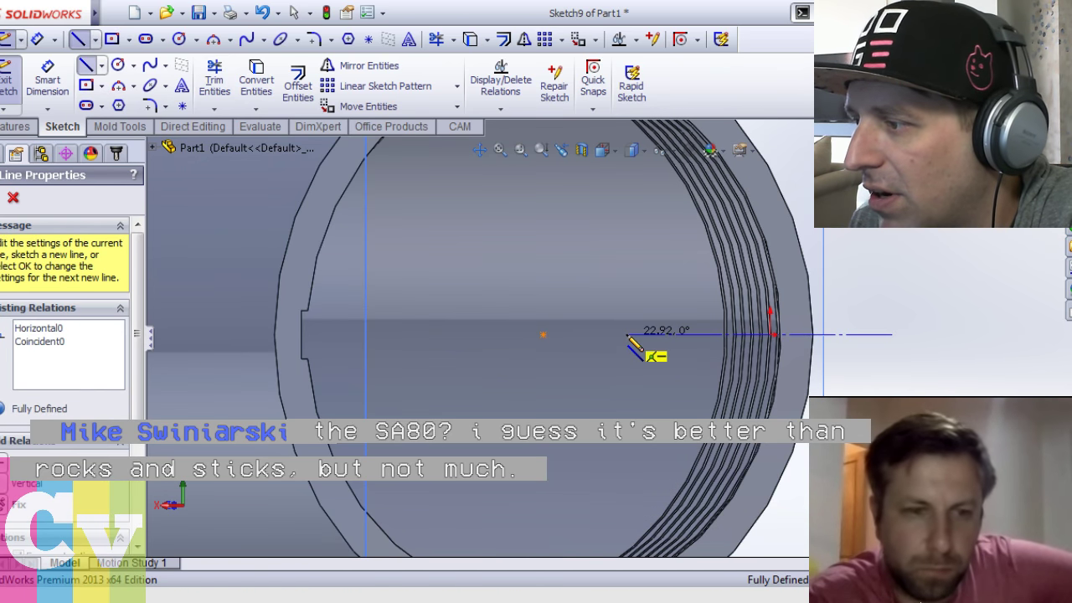
{"action": "key", "text": "Escape"}
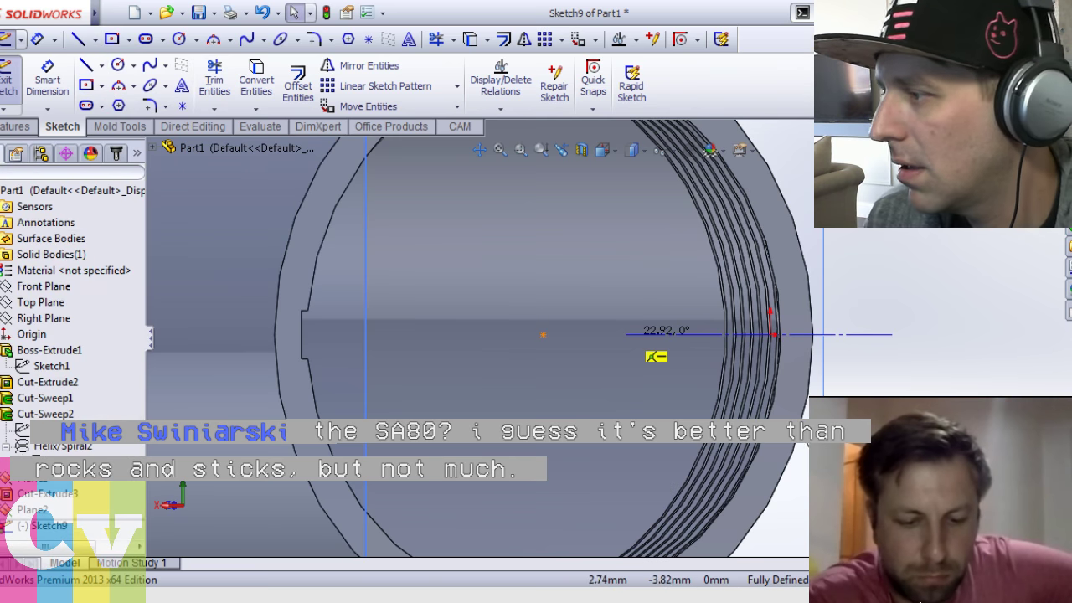
Sketch a center rectangle about 12.6 by 1.2 mm on the construction line across the tube's end and start an extruded cut from it
{"action": "left_click", "coordinate": [92, 83]}
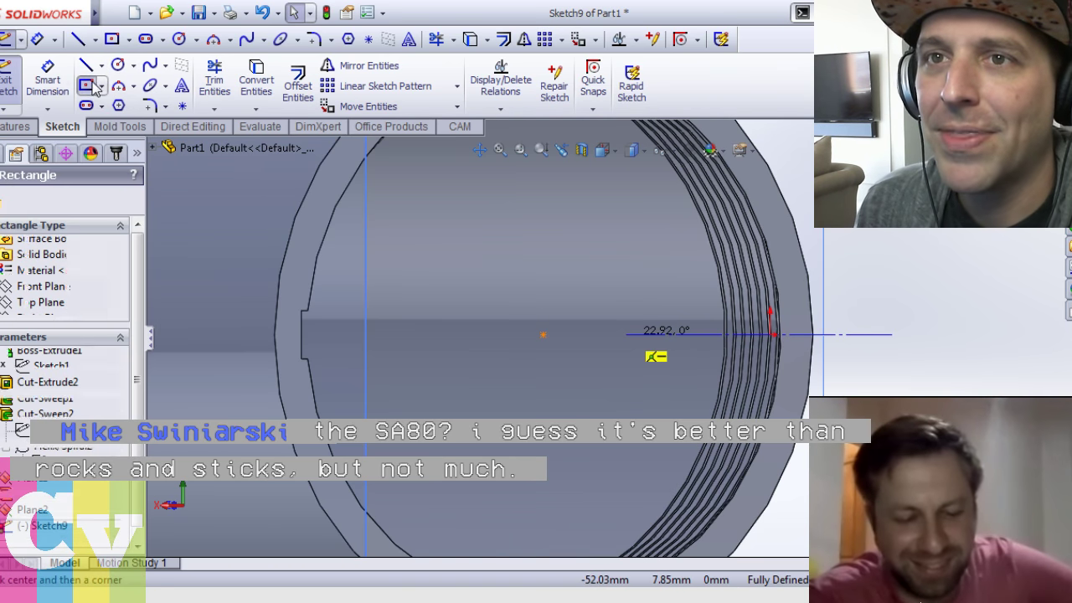
{"action": "left_click", "coordinate": [800, 336]}
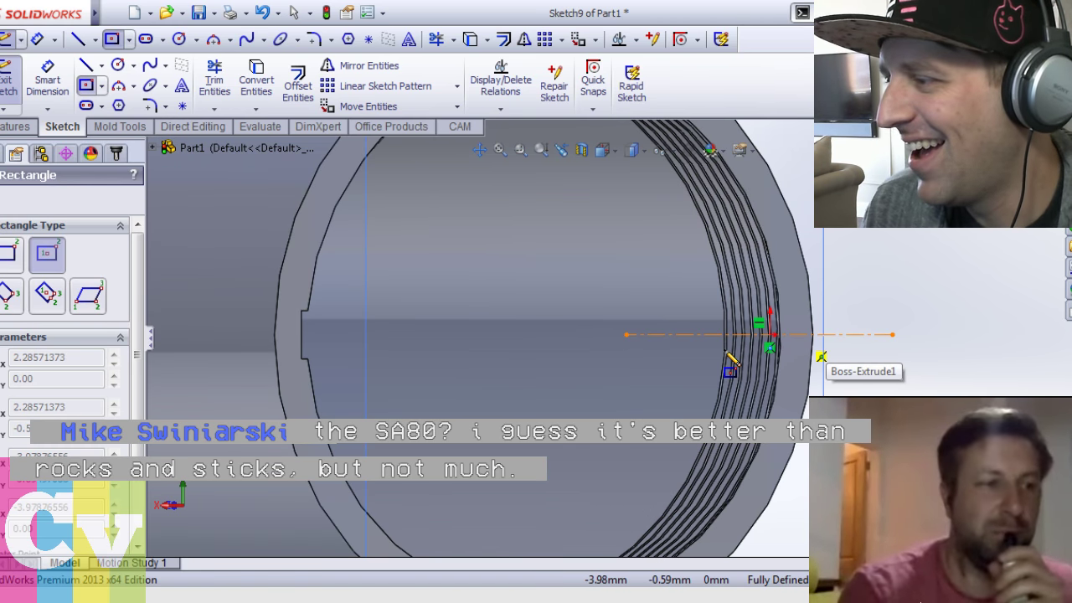
{"action": "left_click", "coordinate": [729, 359]}
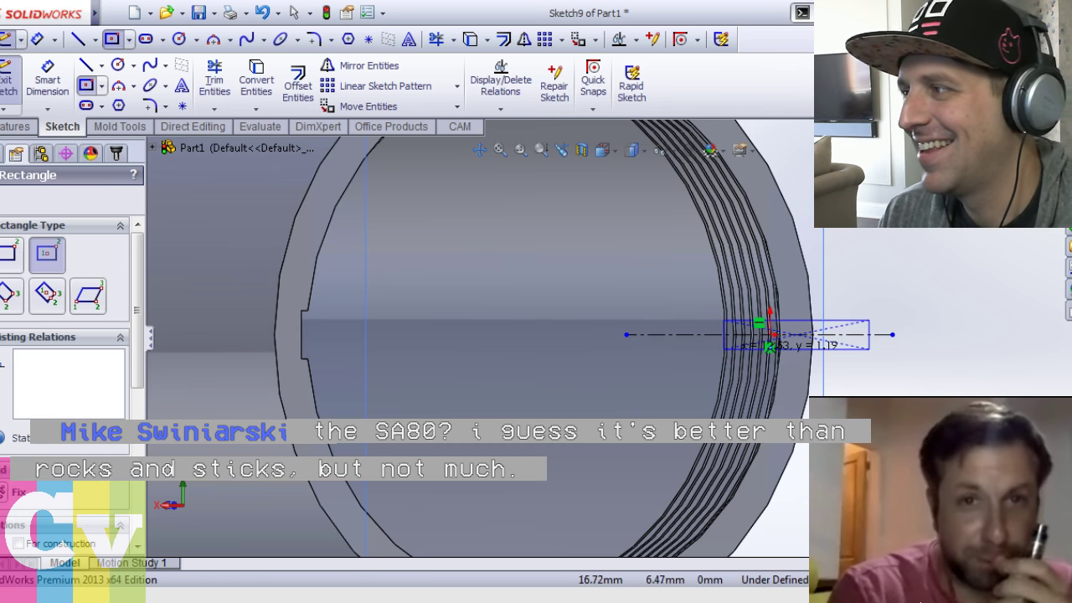
{"action": "key", "text": "ctrl+b"}
{"action": "middle_click_drag", "start_coordinate": [937, 298], "coordinate": [928, 292]}
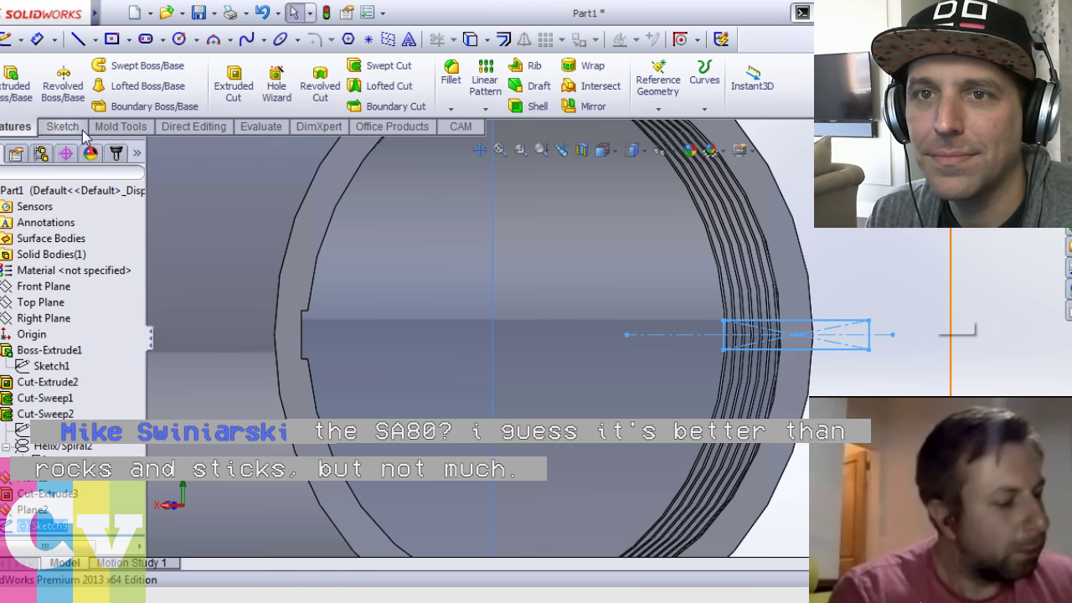
{"action": "left_click", "coordinate": [234, 79]}
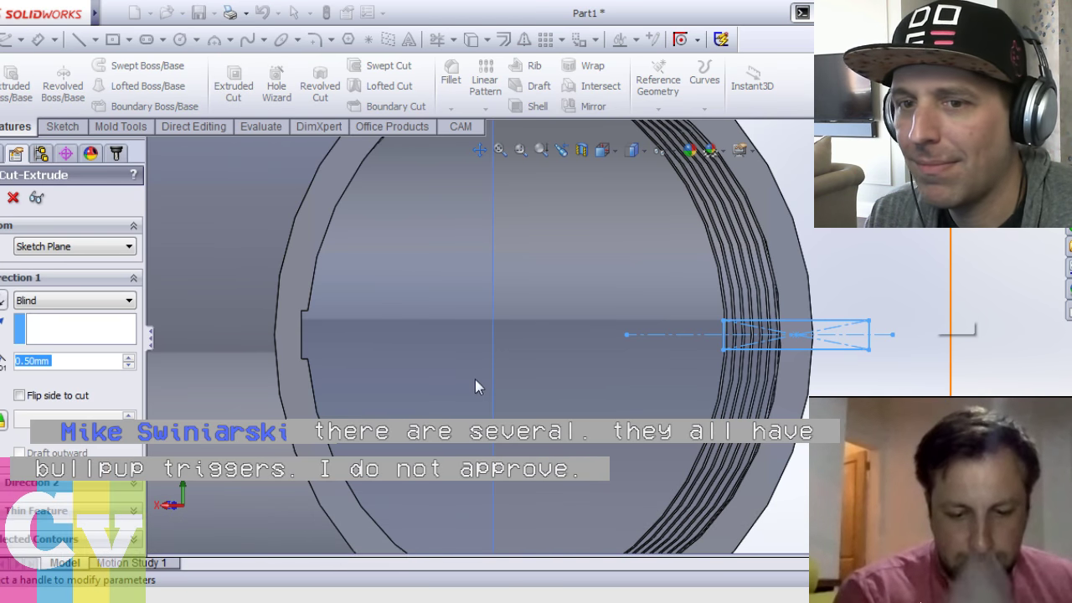
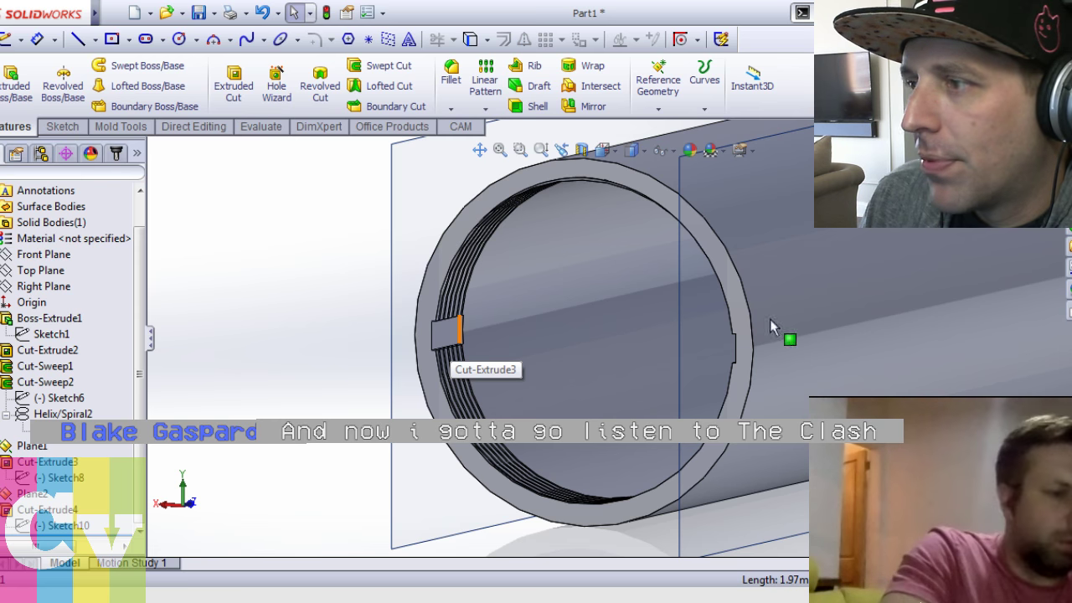
Open Sketch1 of the tube's base extrusion to check the outer diameter, and close it again
{"action": "left_click", "coordinate": [28, 337]}
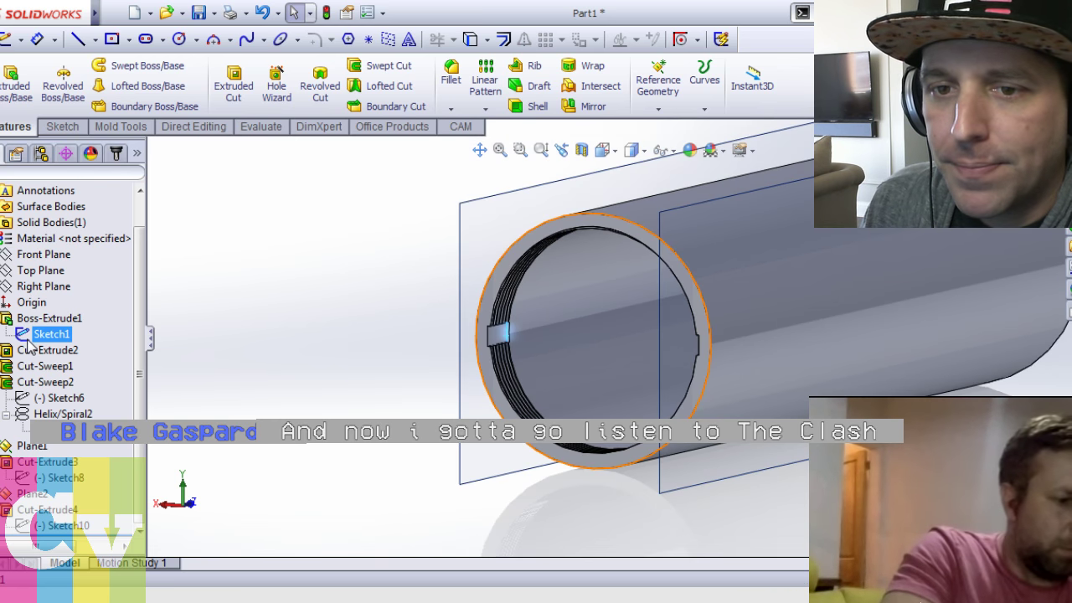
{"action": "left_click", "coordinate": [43, 285]}
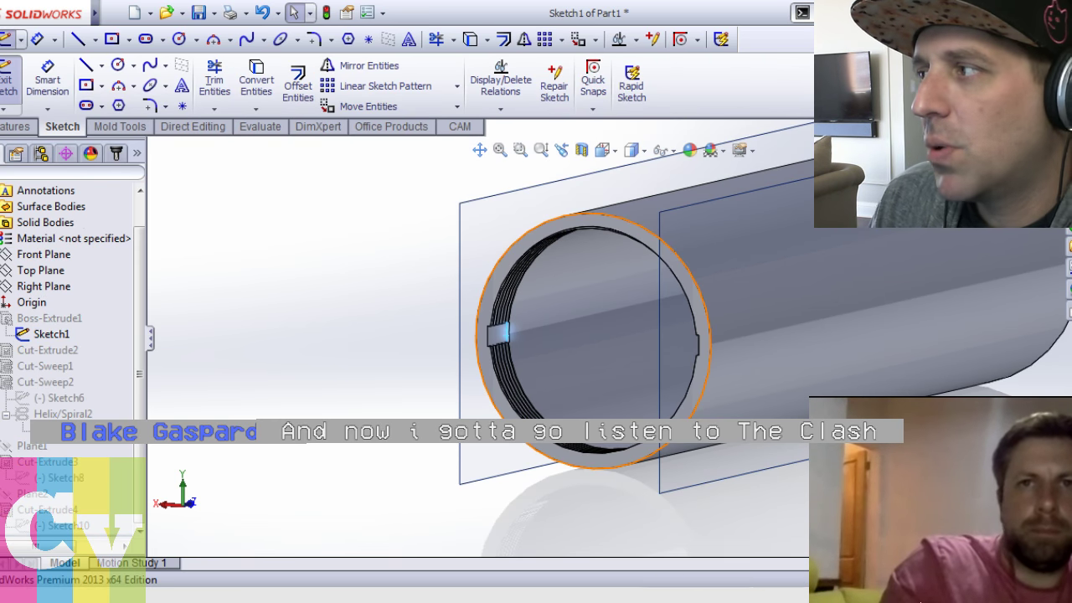
{"action": "left_click", "coordinate": [1026, 155]}
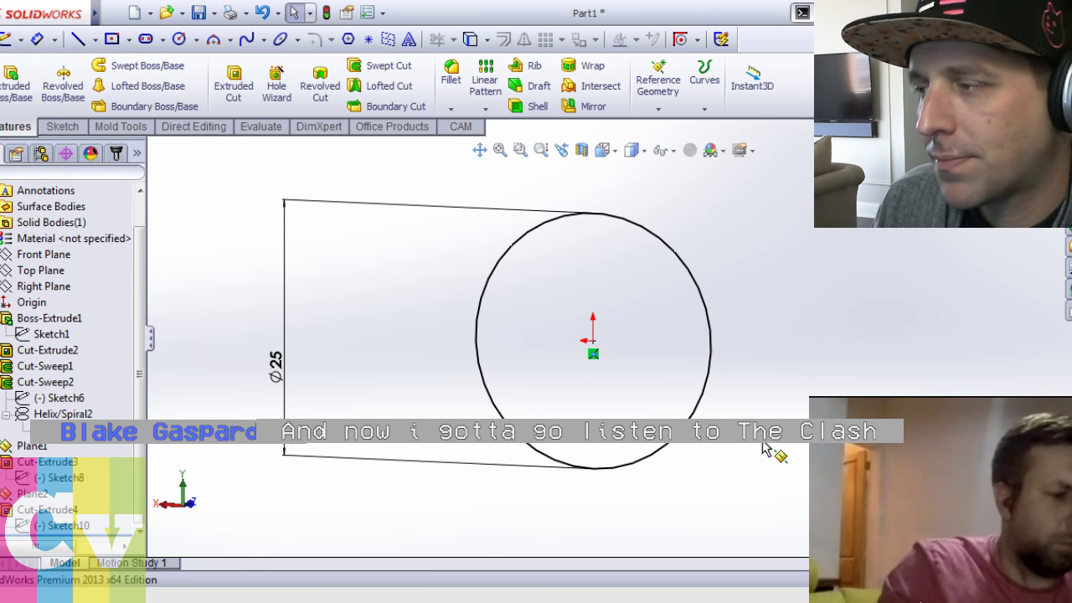
Save the part as Tube.SLDPRT
{"action": "mouse_move", "coordinate": [416, 352]}
{"action": "middle_mouse_down"}
{"action": "mouse_move", "coordinate": [445, 320]}
{"action": "mouse_move", "coordinate": [559, 320]}
{"action": "middle_mouse_up"}
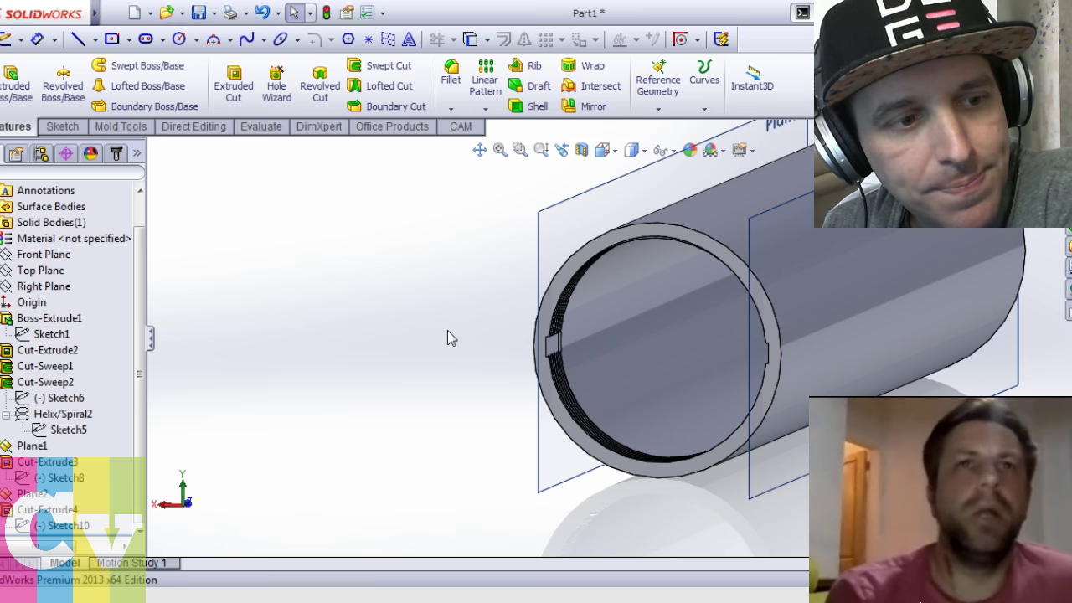
{"action": "mouse_move", "coordinate": [489, 351]}
{"action": "middle_mouse_down"}
{"action": "mouse_move", "coordinate": [484, 363]}
{"action": "mouse_move", "coordinate": [486, 354]}
{"action": "mouse_move", "coordinate": [505, 362]}
{"action": "mouse_move", "coordinate": [495, 334]}
{"action": "mouse_move", "coordinate": [524, 339]}
{"action": "mouse_move", "coordinate": [443, 328]}
{"action": "middle_mouse_up"}
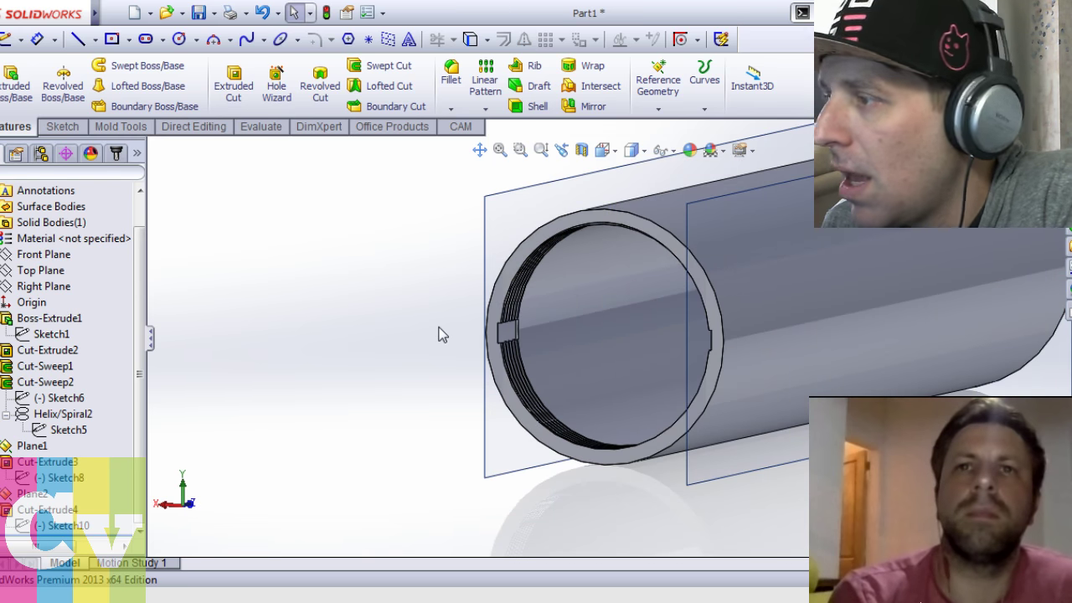
{"action": "left_click", "coordinate": [112, 12]}
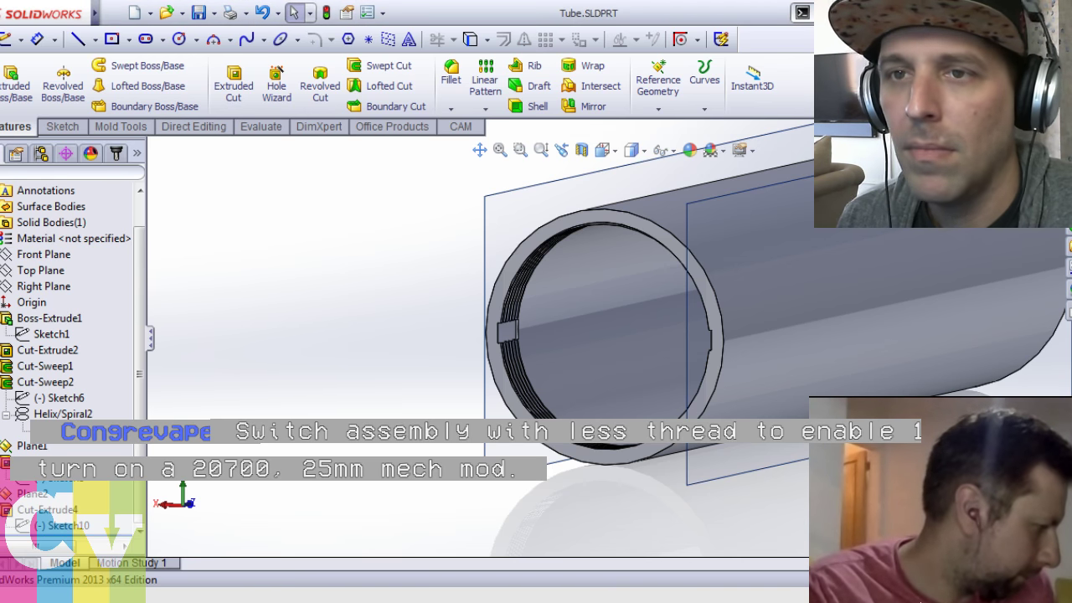
{"action": "left_click", "coordinate": [49, 319]}
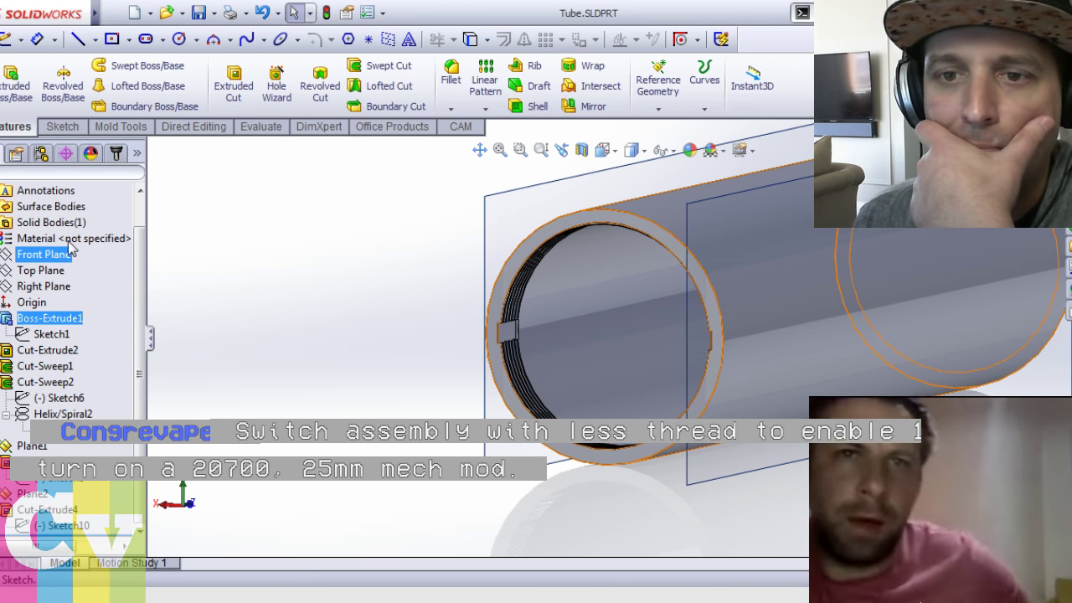
{"action": "left_click", "coordinate": [48, 263]}
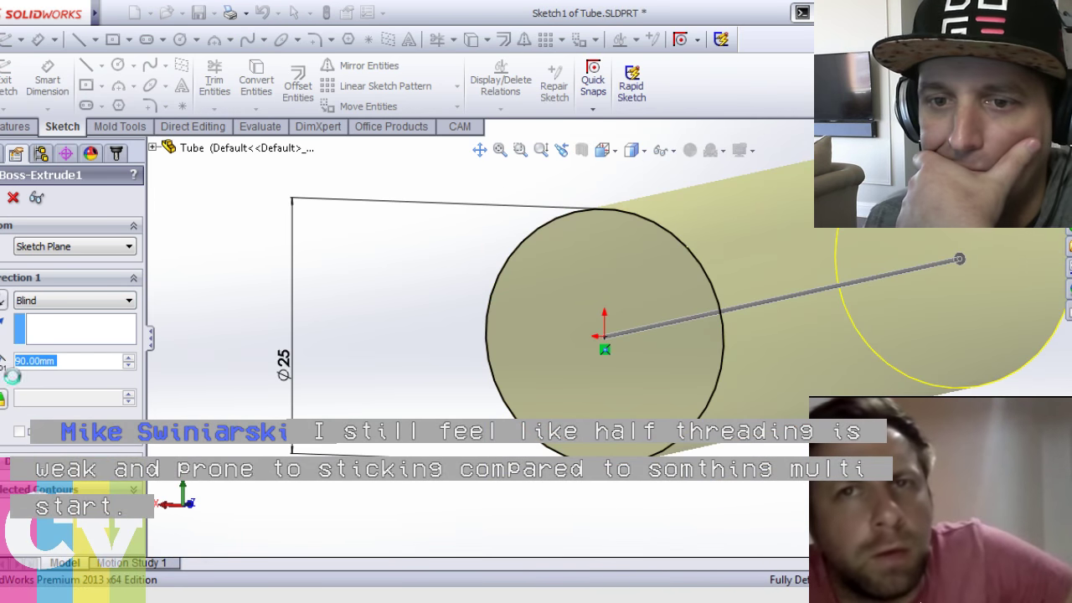
{"action": "key", "text": "Escape"}
Set the tube's outer circle diameter in Sketch1 to 26 mm and rebuild the part
{"action": "left_click", "coordinate": [46, 335]}
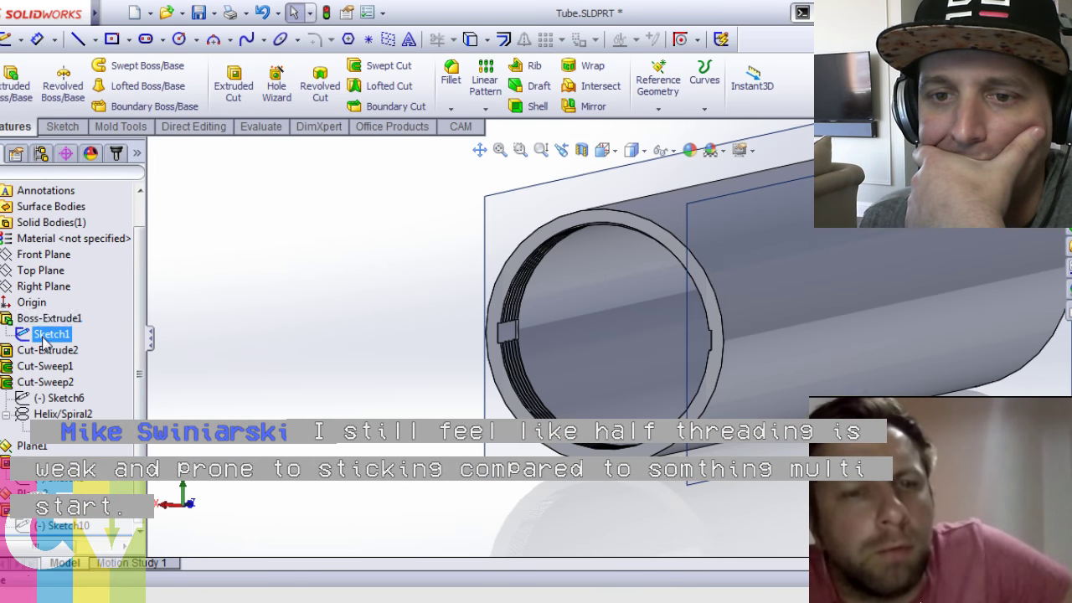
{"action": "left_click", "coordinate": [52, 294]}
{"action": "key", "text": "d"}
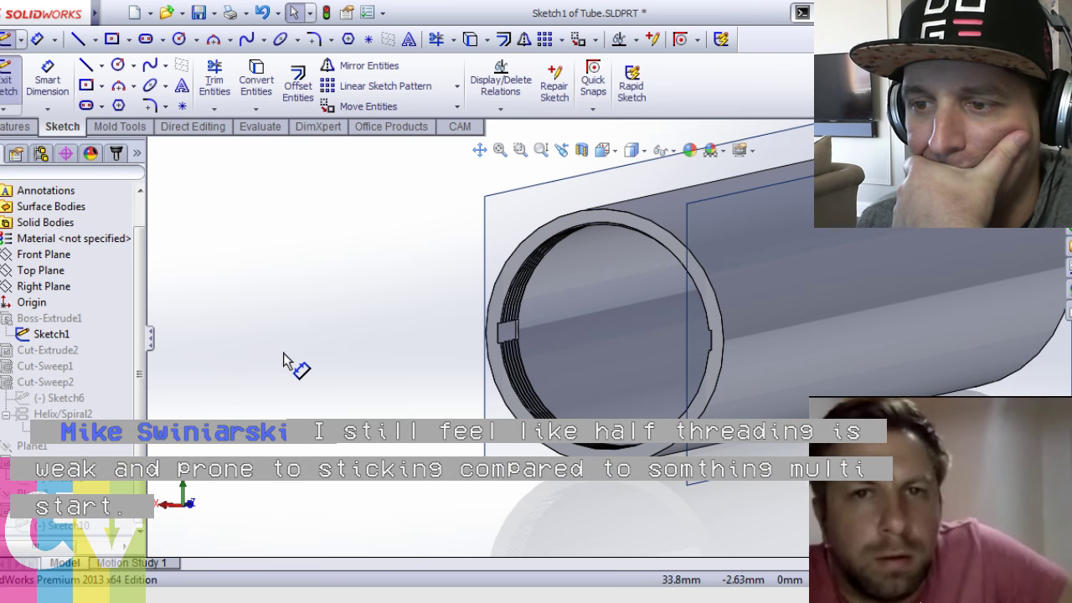
{"action": "left_click", "coordinate": [283, 360]}
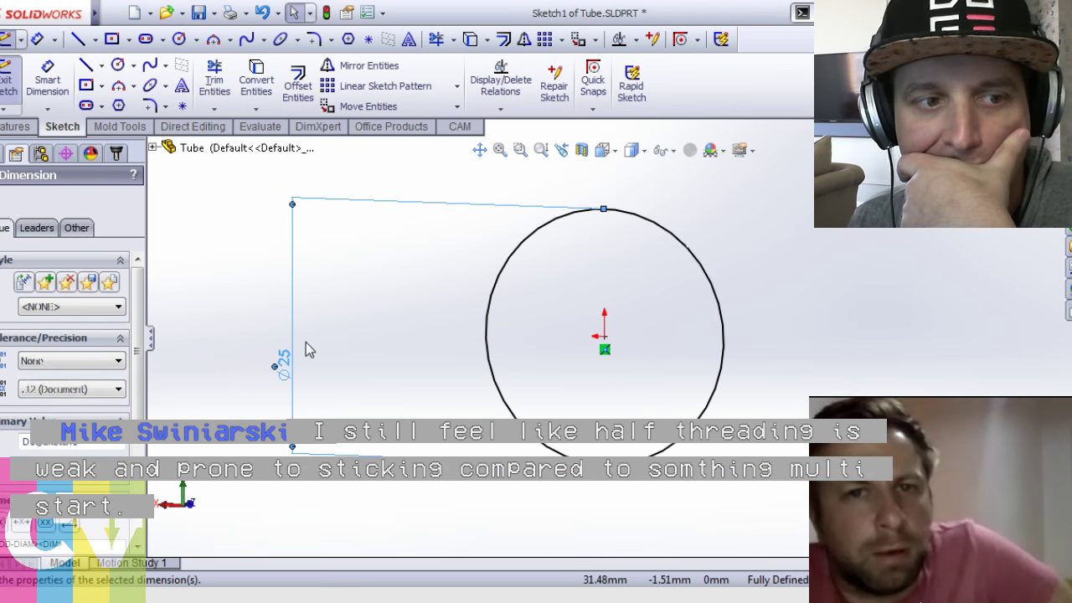
{"action": "type", "text": "26"}
{"action": "key", "text": "Return"}
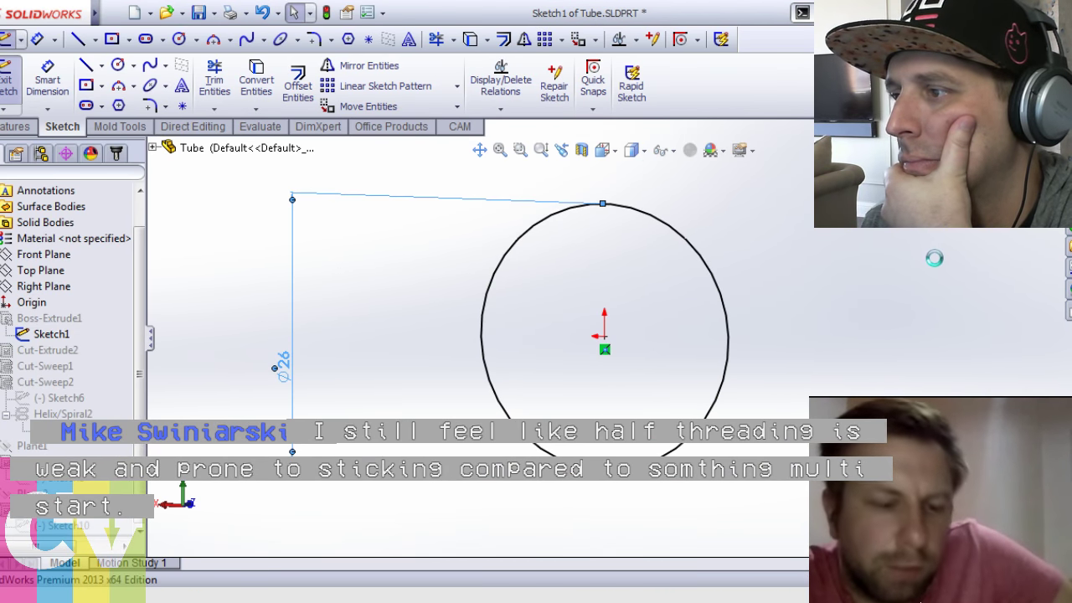
{"action": "left_click", "coordinate": [398, 308]}
Start a reference plane offset from the tube's end face and flip its offset direction into the tube
{"action": "middle_click_drag", "start_coordinate": [876, 249], "coordinate": [846, 330]}
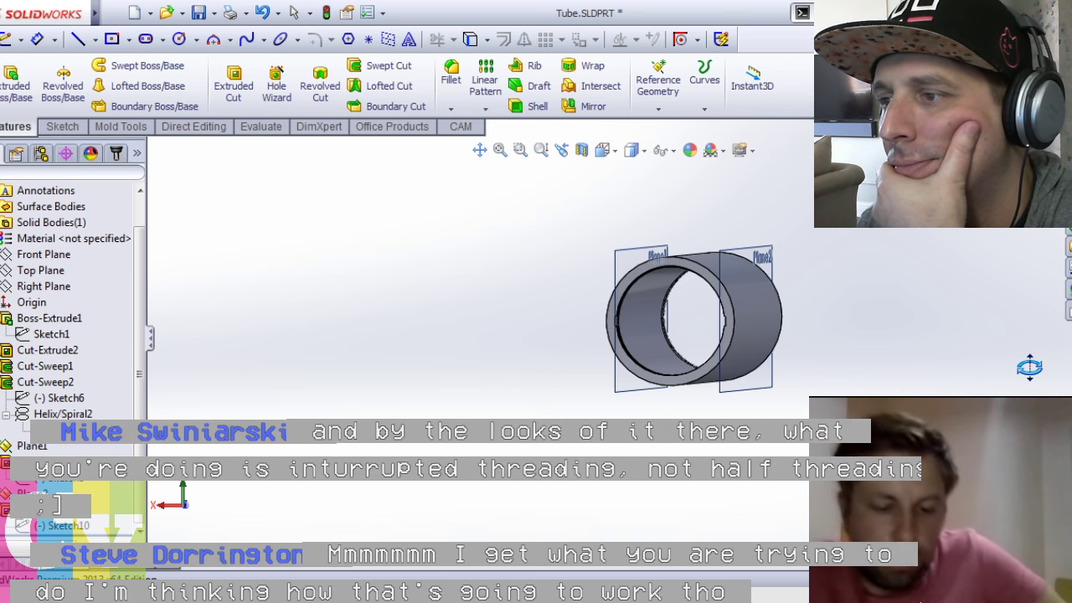
{"action": "middle_click_drag", "start_coordinate": [754, 446], "coordinate": [769, 446]}
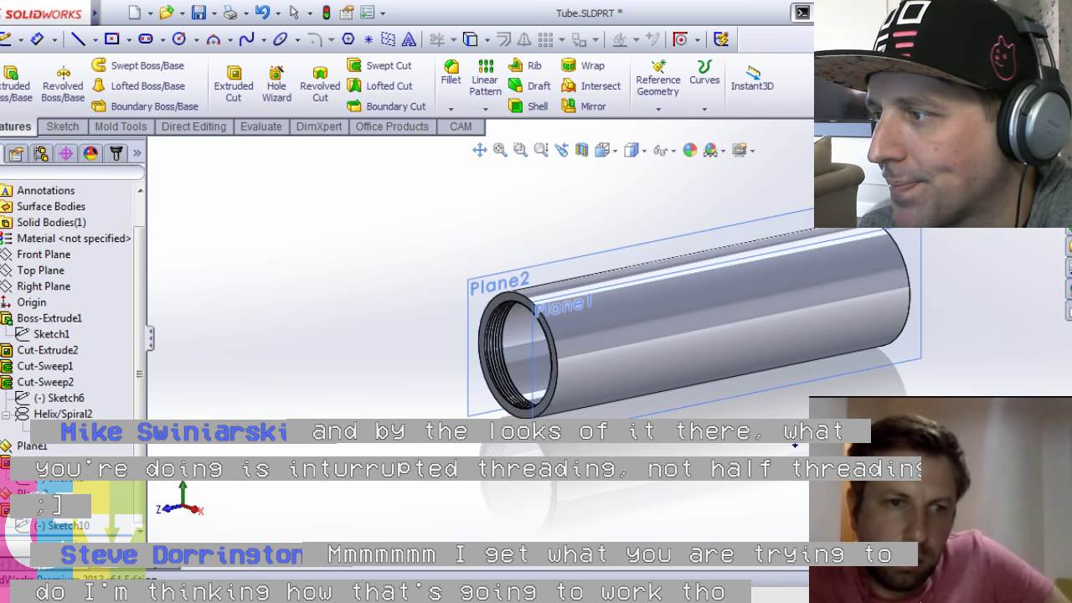
{"action": "key", "text": "Escape"}
{"action": "key", "text": "ctrl+1"}
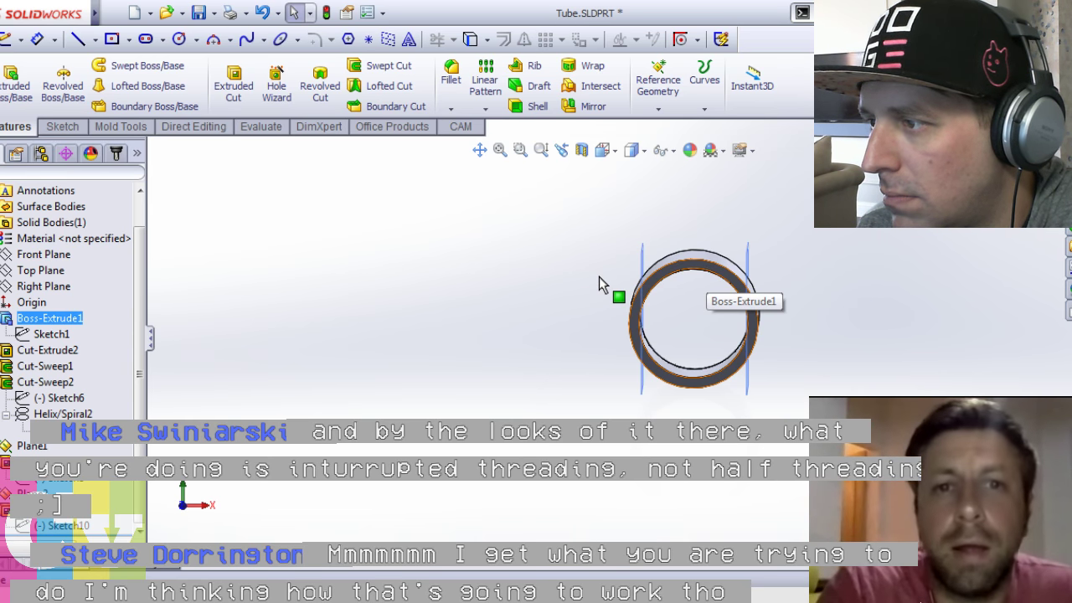
{"action": "mouse_move", "coordinate": [94, 13]}
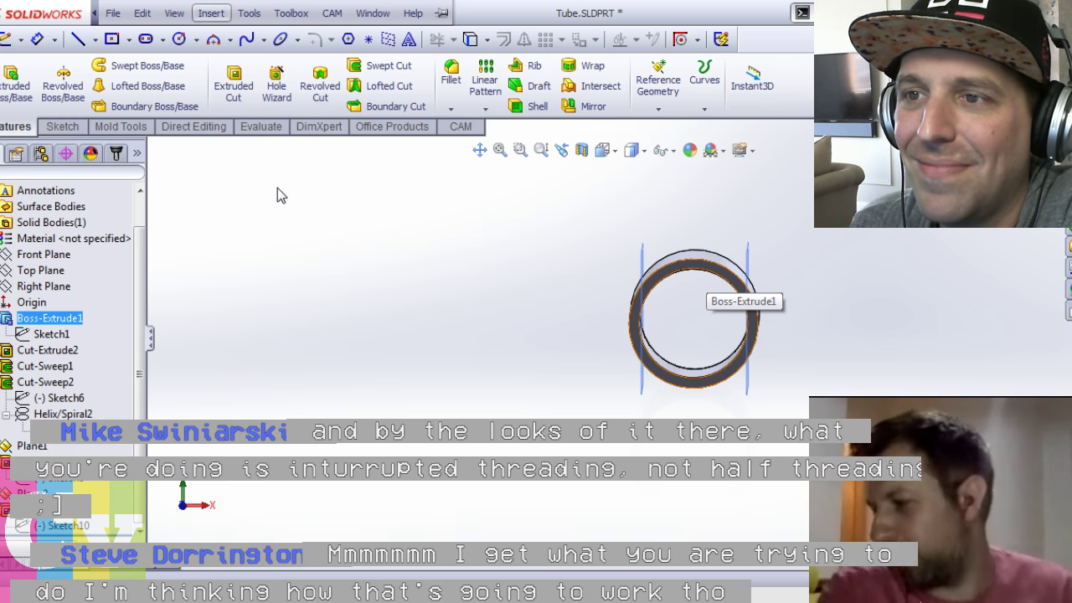
{"action": "left_click", "coordinate": [131, 192]}
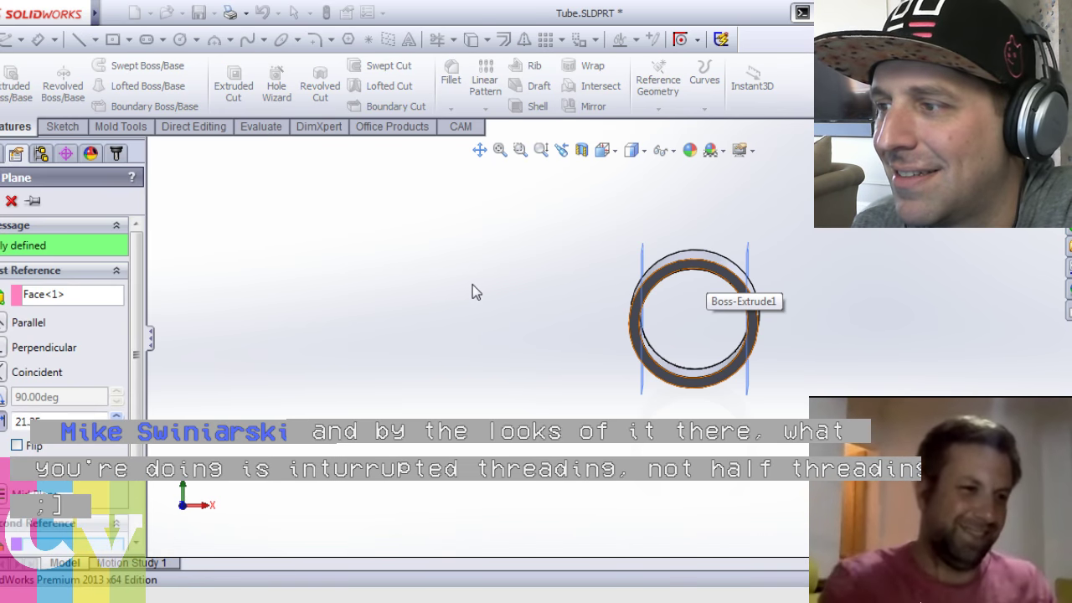
{"action": "middle_click_drag", "start_coordinate": [703, 383], "coordinate": [636, 391]}
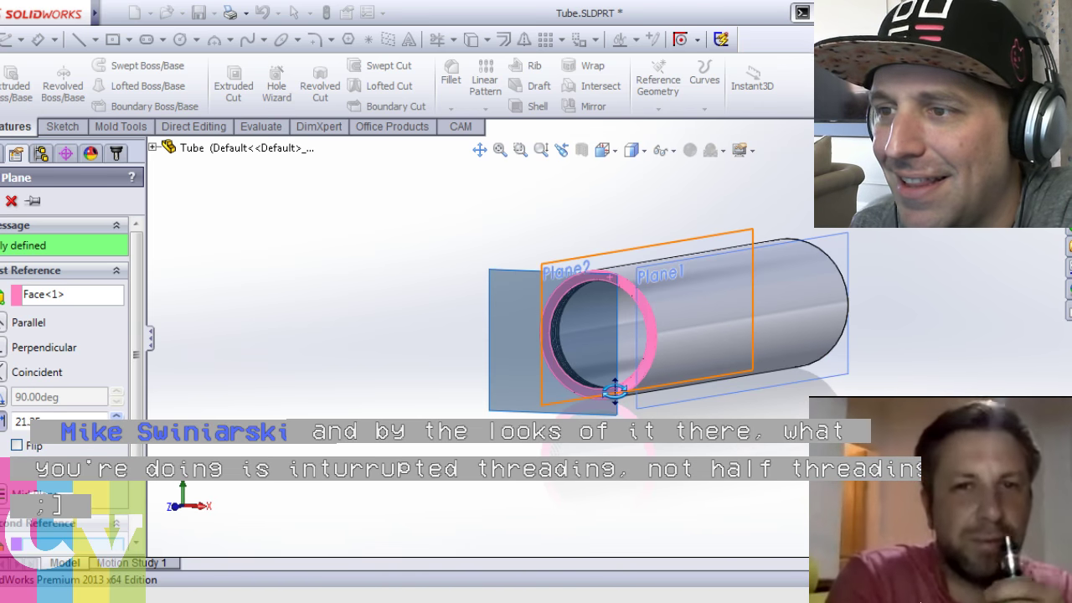
{"action": "left_click", "coordinate": [16, 447]}
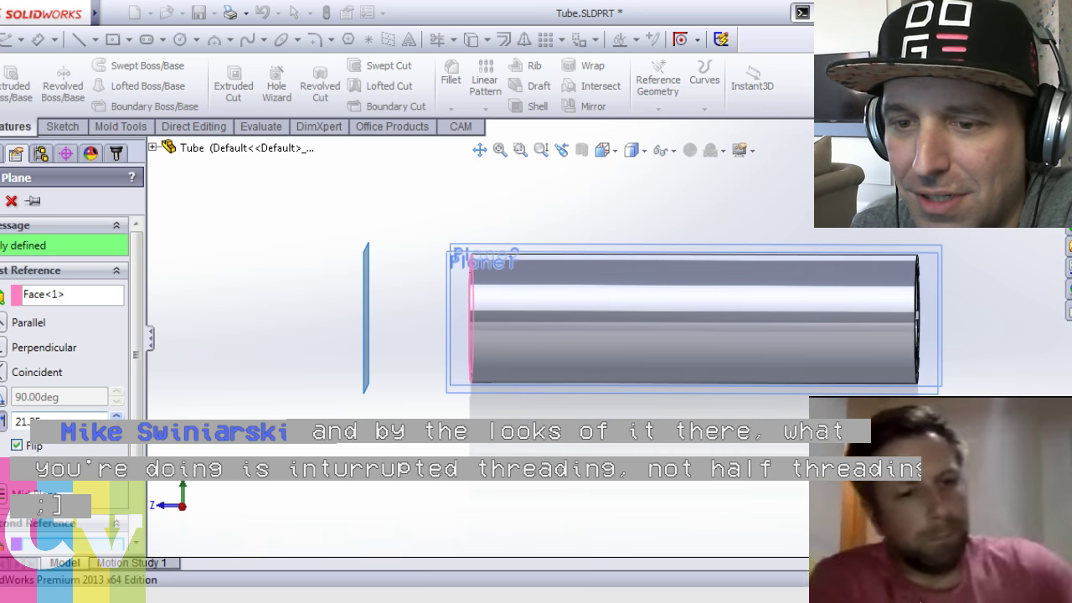
Set the reference plane's offset from the end face to 3 mm and create the plane
{"action": "left_click", "coordinate": [117, 426]}
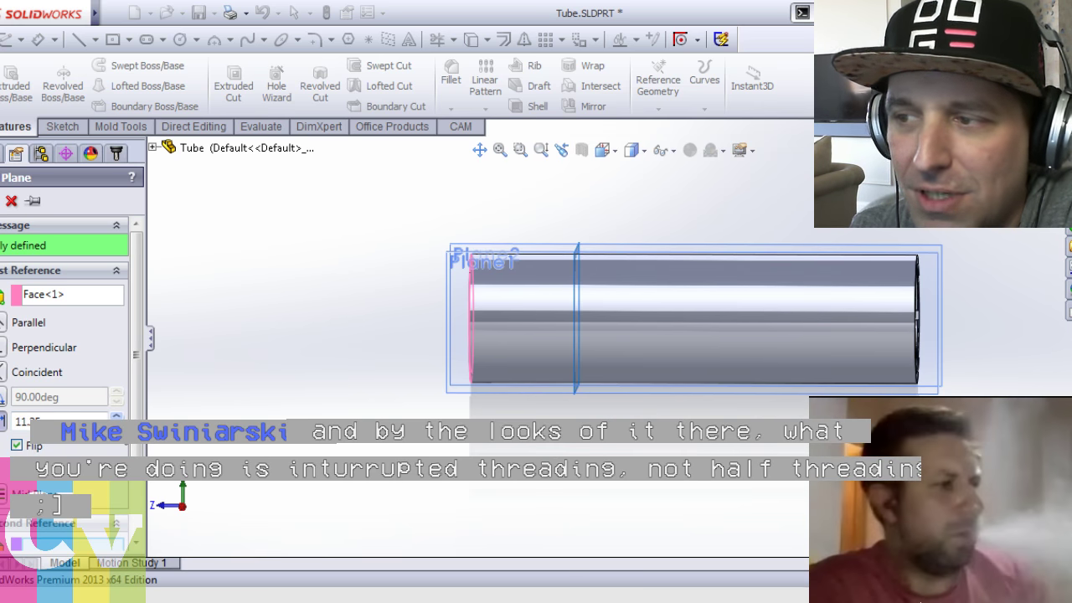
{"action": "left_click", "coordinate": [116, 425]}
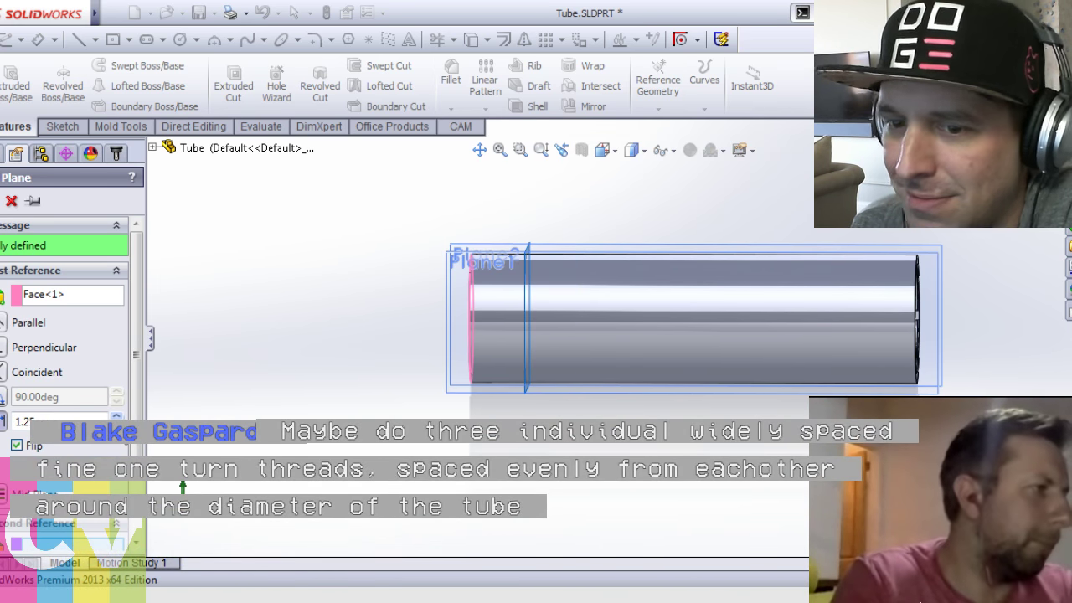
{"action": "key", "text": "Return"}
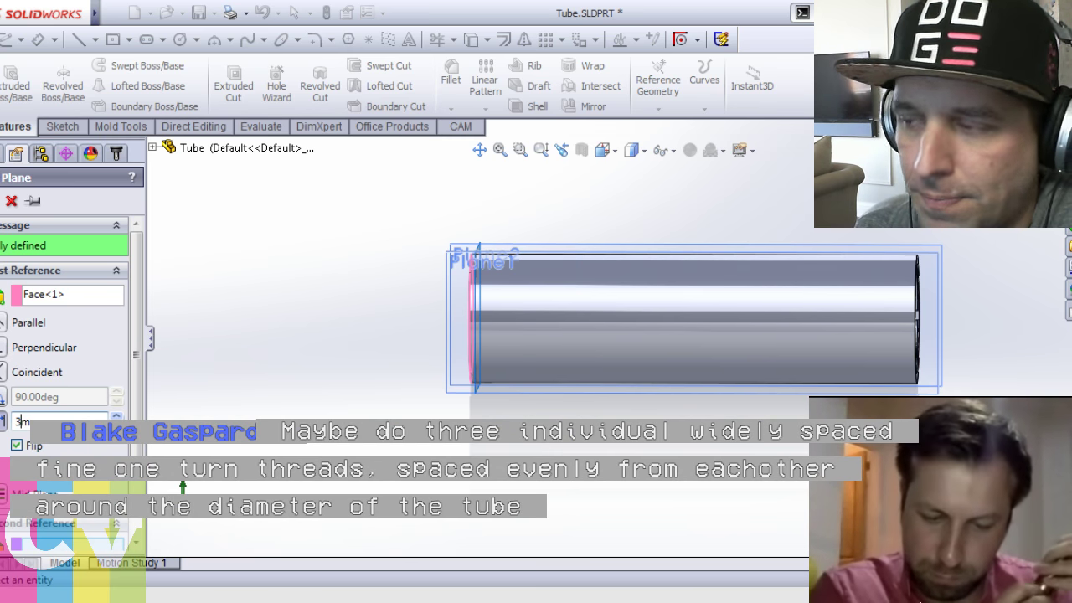
{"action": "type", "text": "3mm"}
{"action": "key", "text": "Return"}
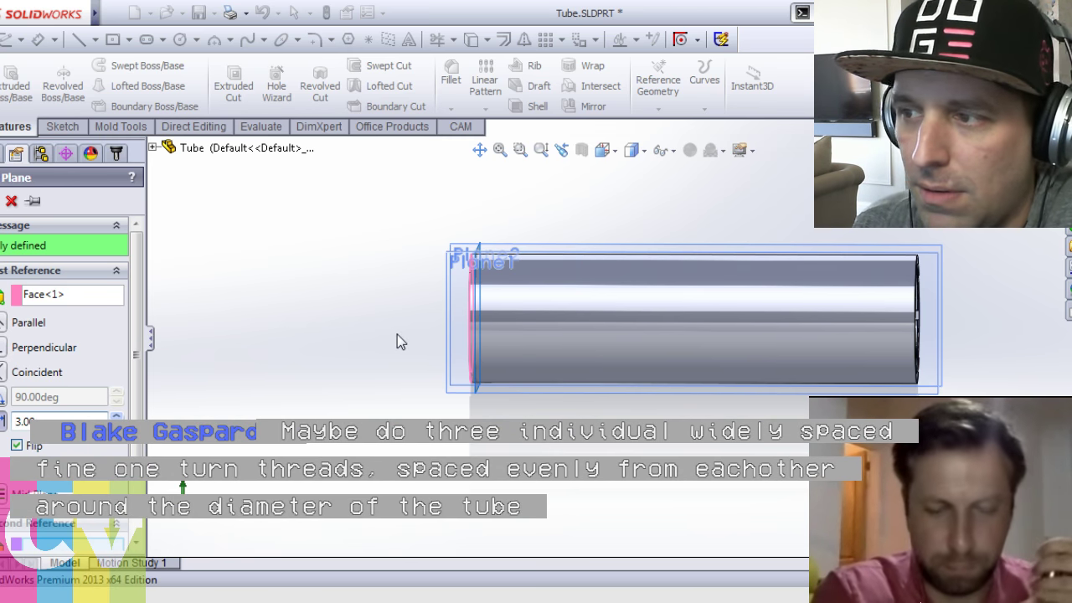
{"action": "middle_click_drag", "start_coordinate": [359, 356], "coordinate": [360, 360]}
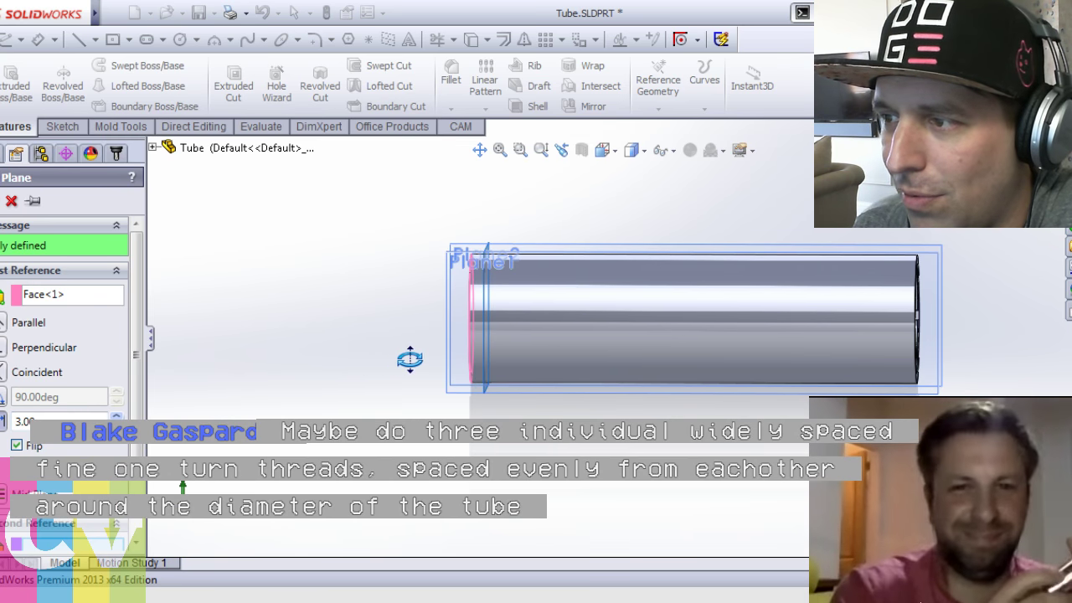
{"action": "middle_click_drag", "start_coordinate": [469, 432], "coordinate": [579, 443]}
{"action": "key", "text": "Return"}
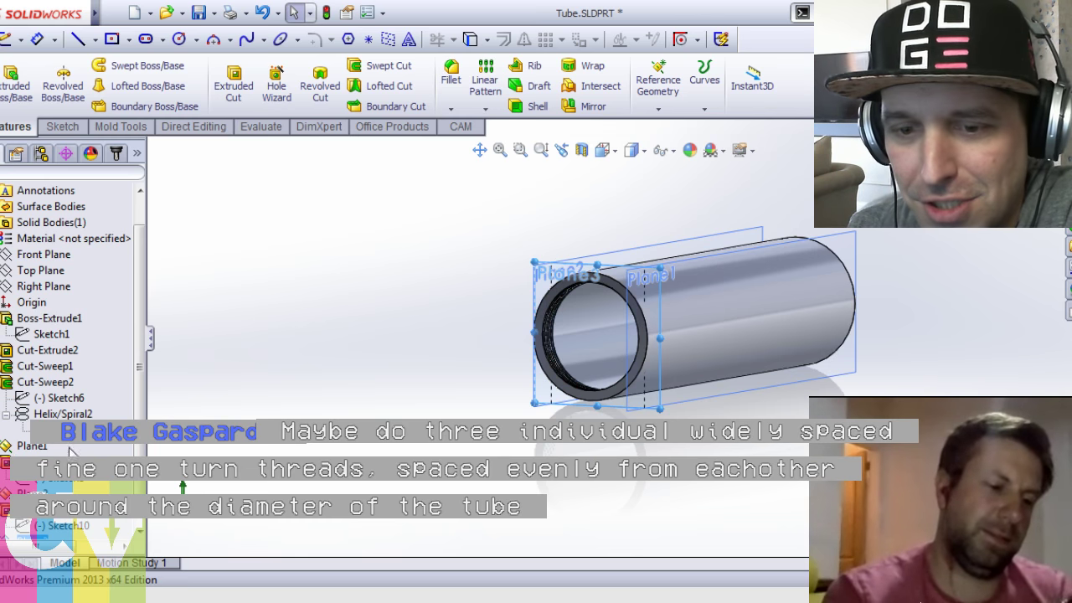
Hide the two lengthwise reference planes Plane1 and Plane2, leaving only the new end plane displayed
{"action": "left_click", "coordinate": [56, 433]}
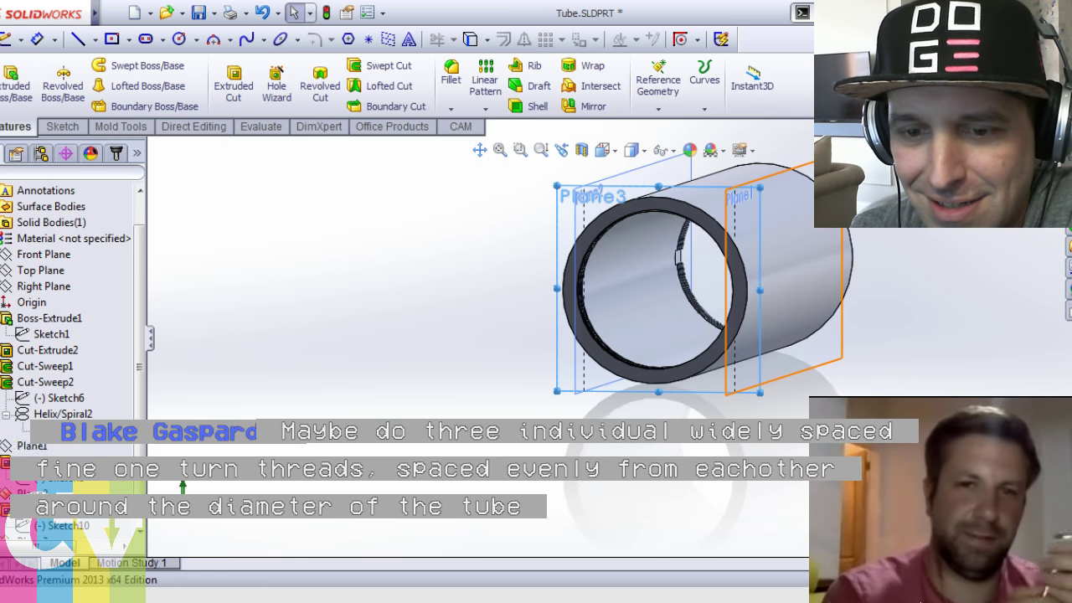
{"action": "left_click", "coordinate": [32, 493]}
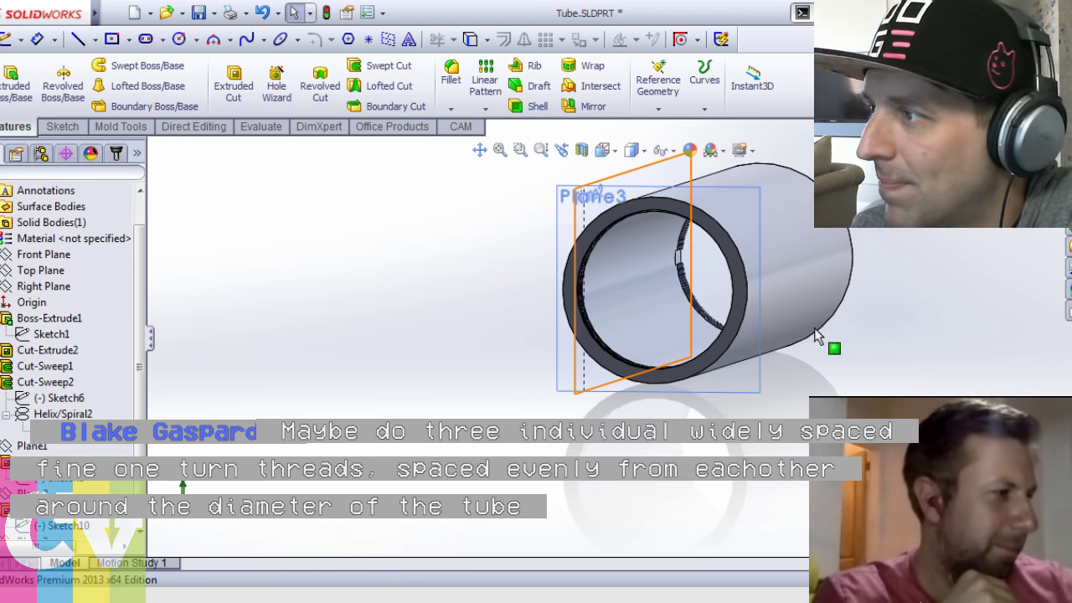
{"action": "key", "text": "Escape"}
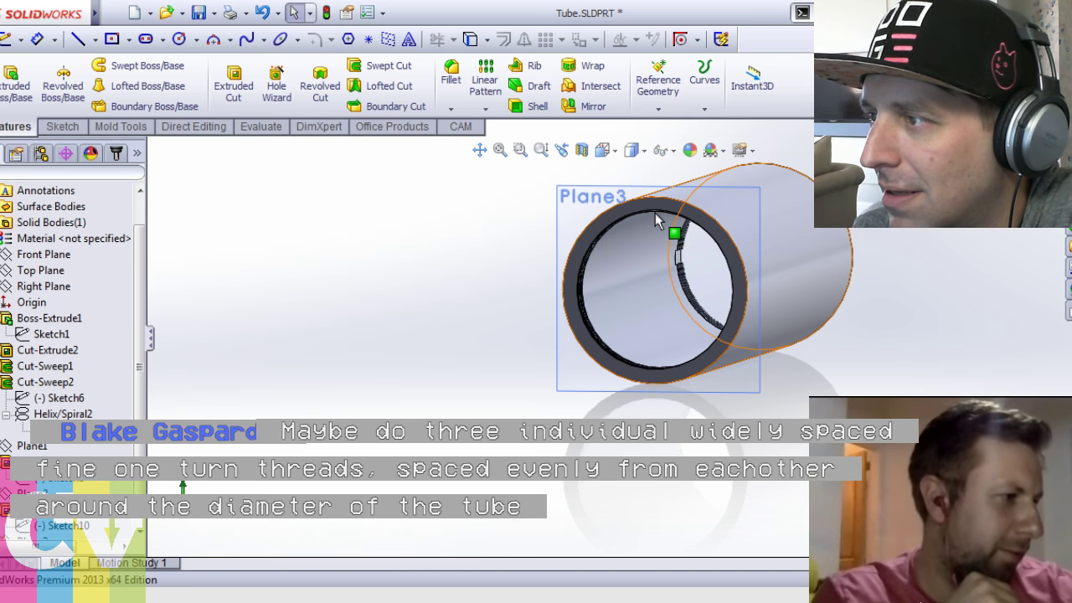
Open the sketch of the tube's base extrusion to check the outer diameter, and close it again
{"action": "middle_click_drag", "start_coordinate": [657, 214], "coordinate": [587, 219]}
{"action": "left_click", "coordinate": [655, 229]}
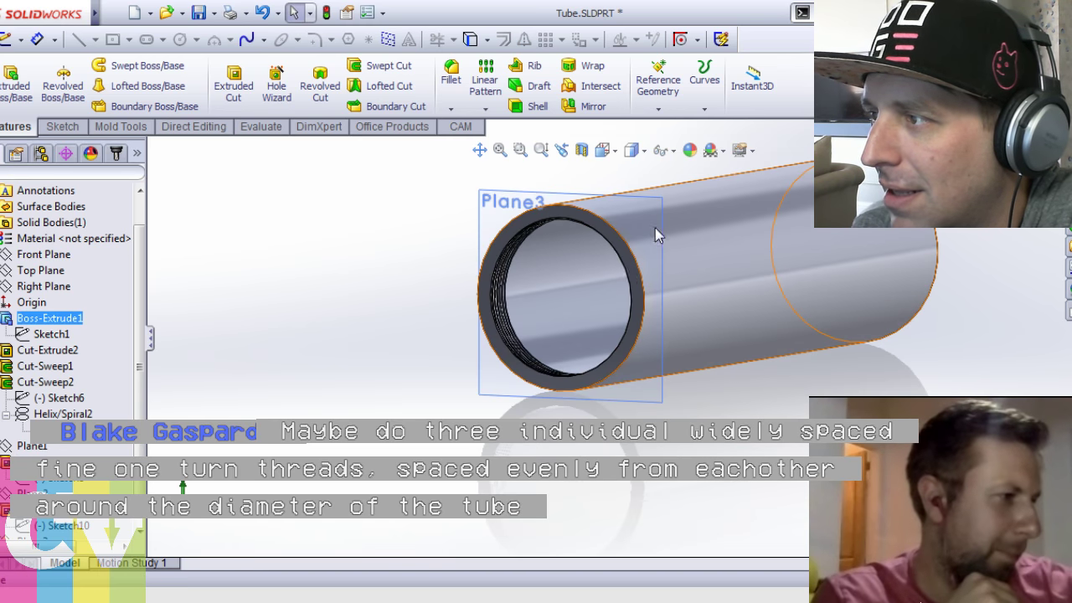
{"action": "left_click", "coordinate": [695, 162]}
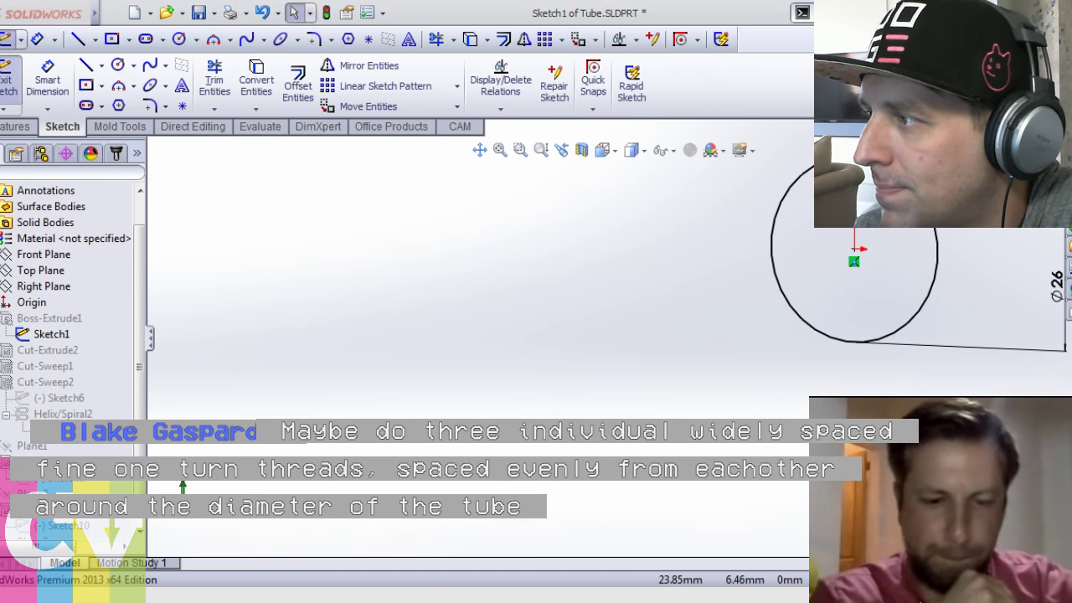
{"action": "key", "text": "ctrl+b"}
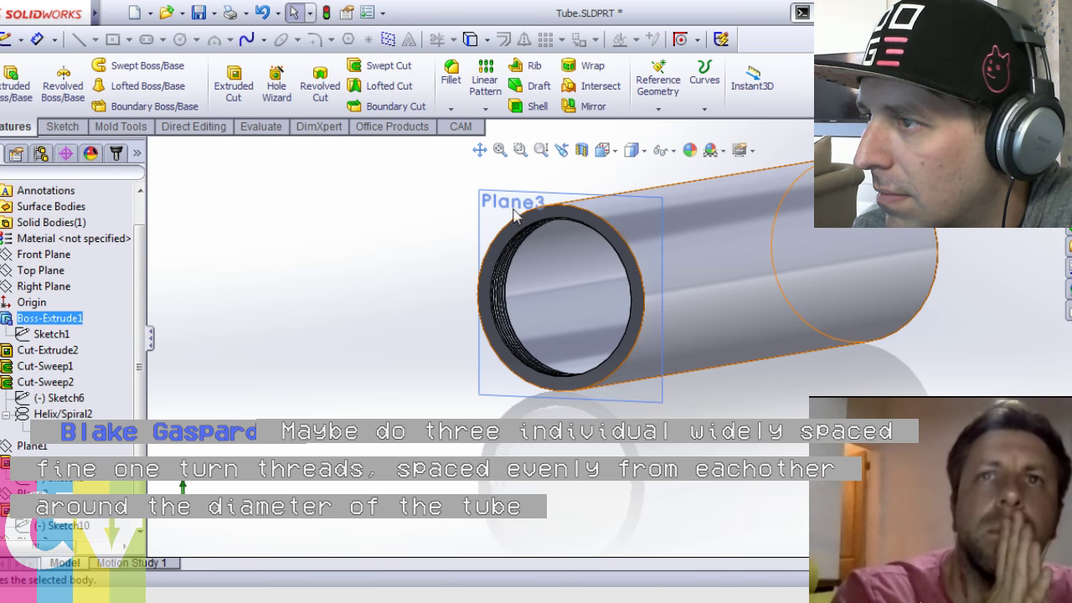
Start a sketch on the 3 mm offset plane and draw a circle about 16 mm in diameter centred on the tube's axis
{"action": "left_click", "coordinate": [490, 212]}
{"action": "left_click", "coordinate": [492, 217]}
{"action": "left_click", "coordinate": [519, 191]}
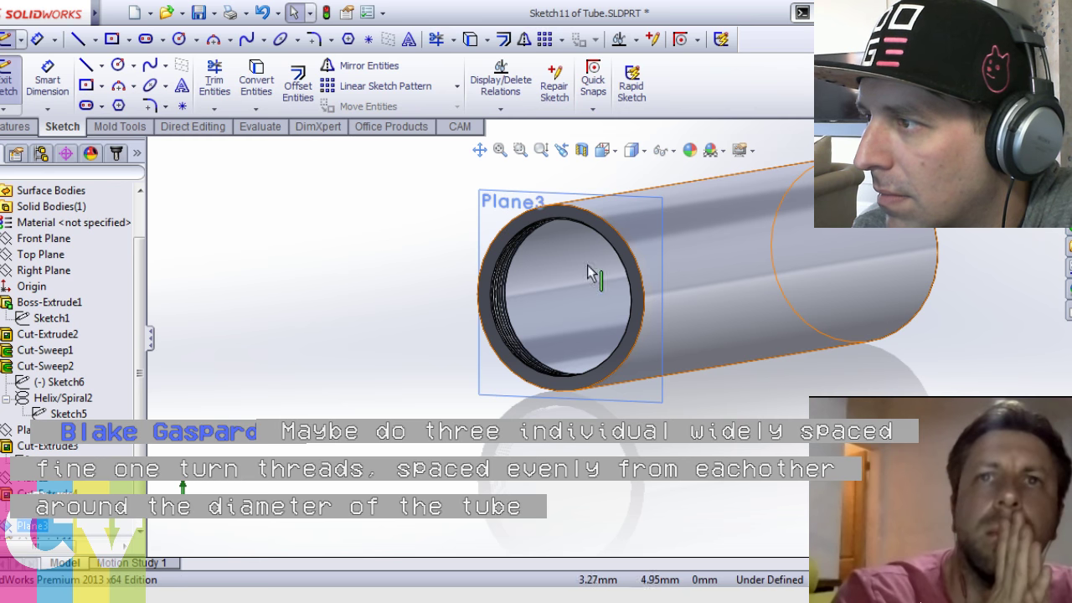
{"action": "right_click", "coordinate": [412, 281]}
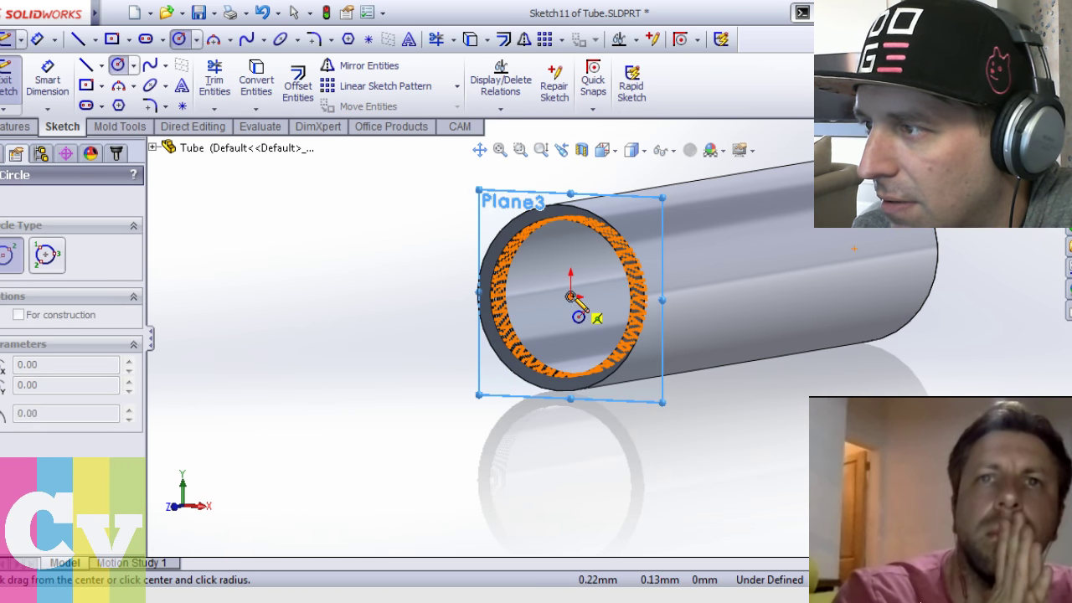
{"action": "left_click", "coordinate": [571, 295]}
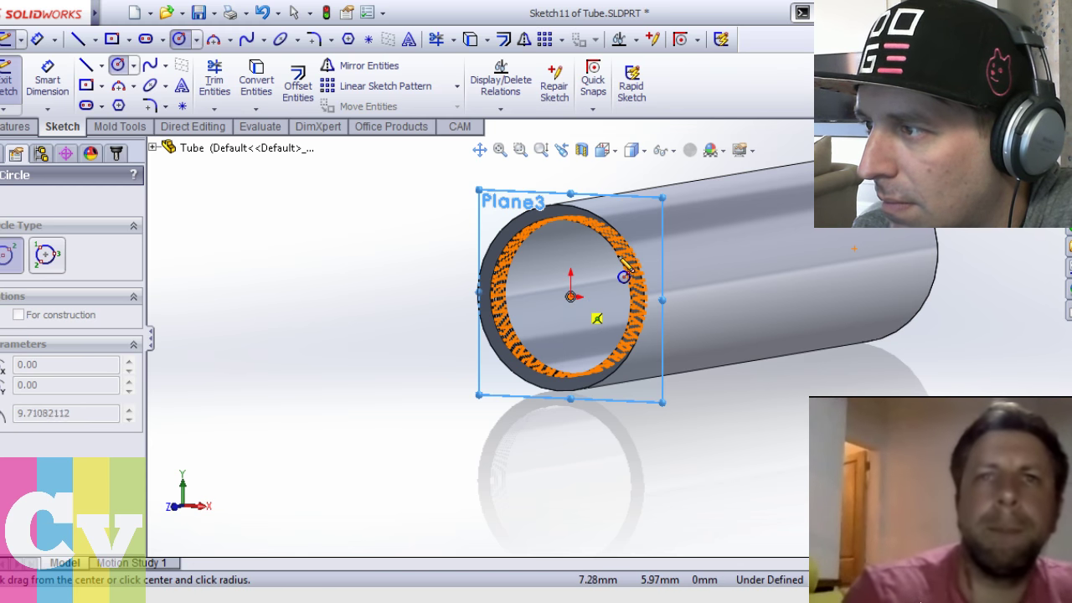
{"action": "left_click", "coordinate": [614, 272]}
Dimension the circle's diameter and set it to 23.50 mm
{"action": "right_click_drag", "start_coordinate": [607, 260], "coordinate": [608, 197]}
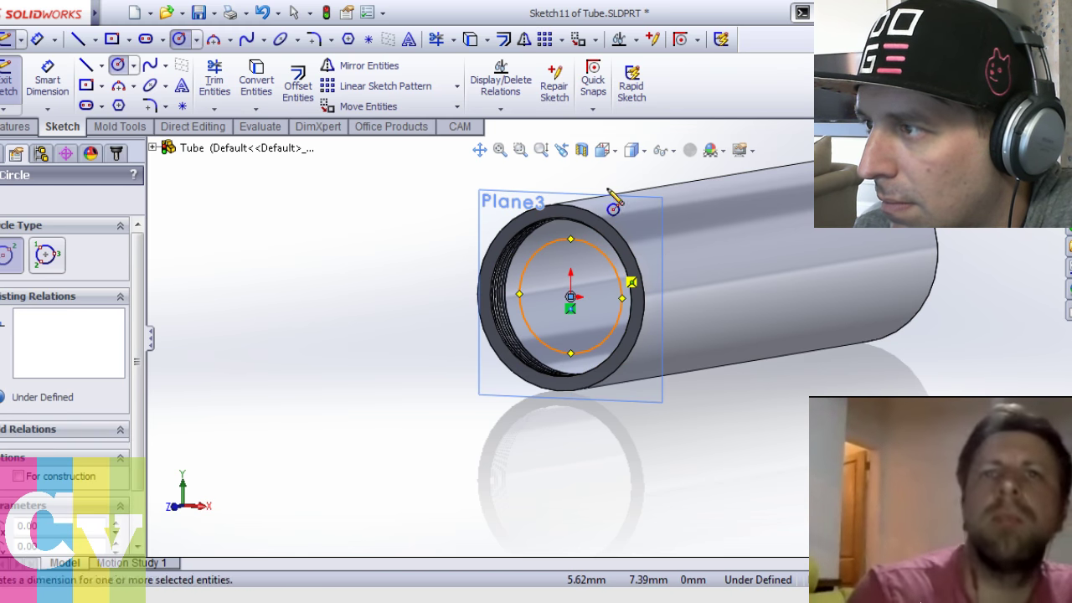
{"action": "left_click", "coordinate": [608, 258]}
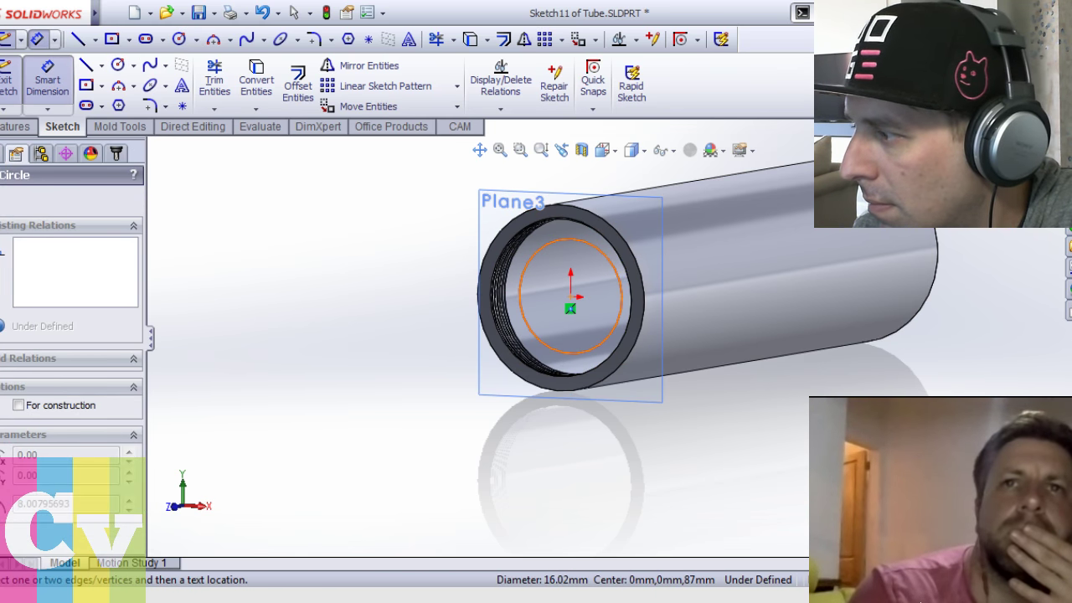
{"action": "left_click", "coordinate": [812, 390]}
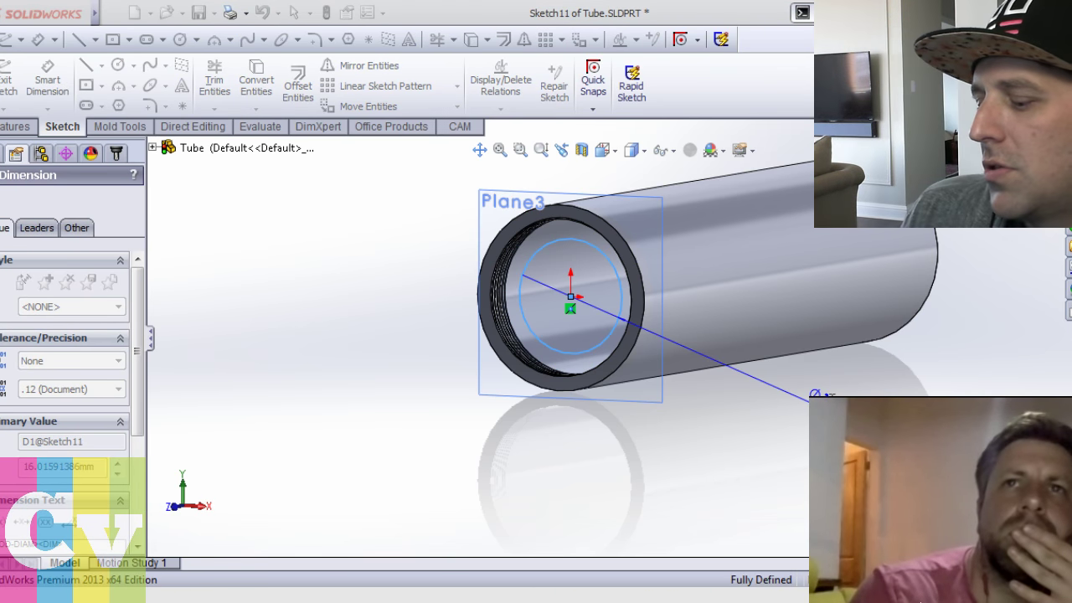
{"action": "key", "text": "Return"}
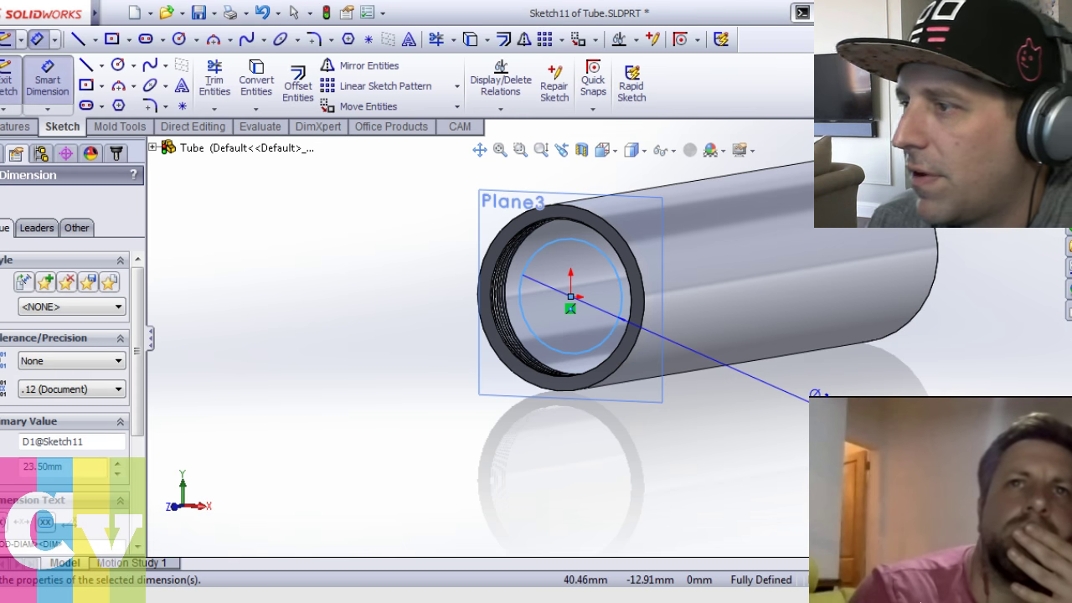
{"action": "key", "text": "Escape"}
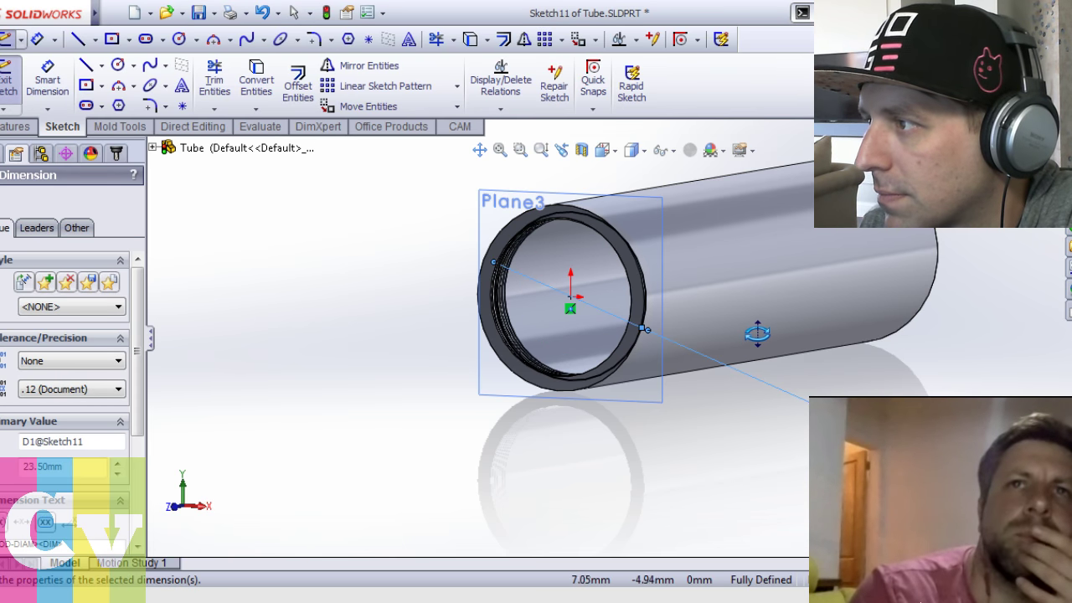
Try 24 mm and 25.50 mm for the circle's diameter, and settle on 25 mm
{"action": "key", "text": "ctrl+8"}
{"action": "double_click", "coordinate": [1026, 379]}
{"action": "type", "text": "24"}
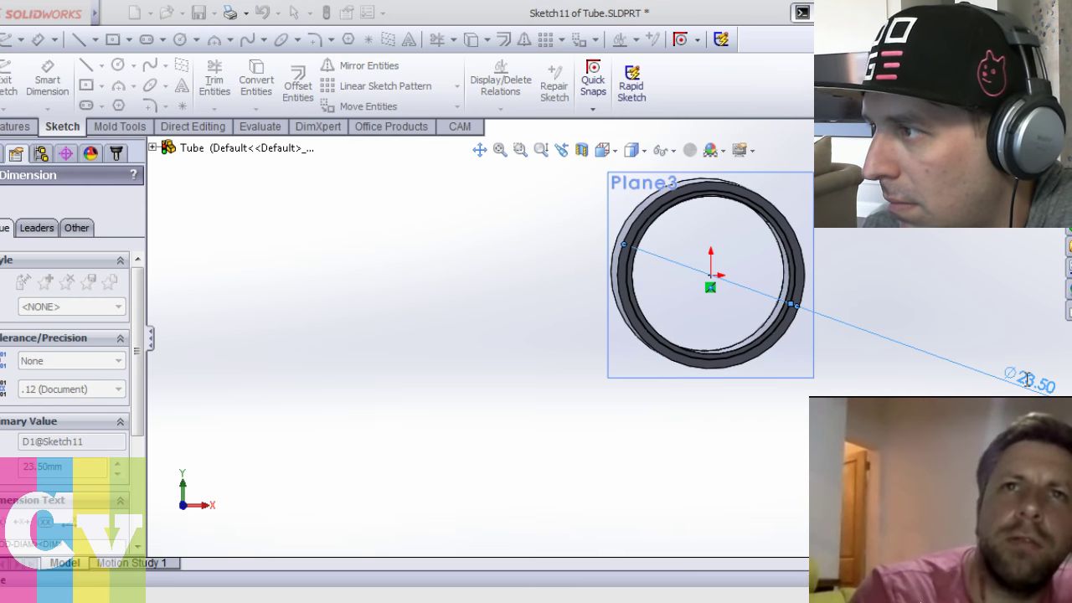
{"action": "key", "text": "Return"}
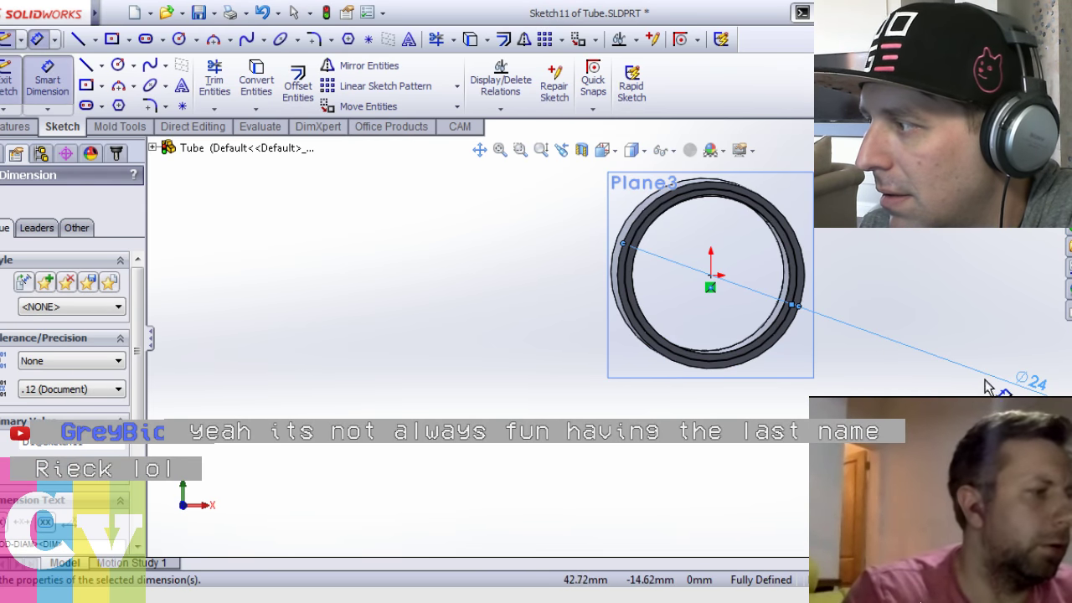
{"action": "middle_click_drag", "start_coordinate": [1015, 386], "coordinate": [992, 379]}
{"action": "double_click", "coordinate": [985, 378]}
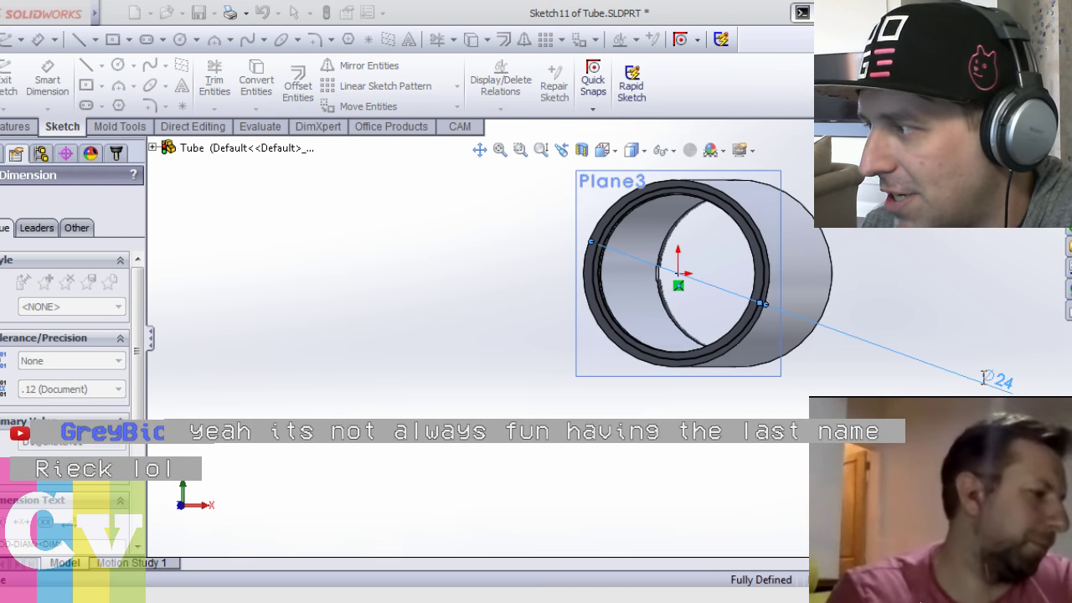
{"action": "key", "text": "Return"}
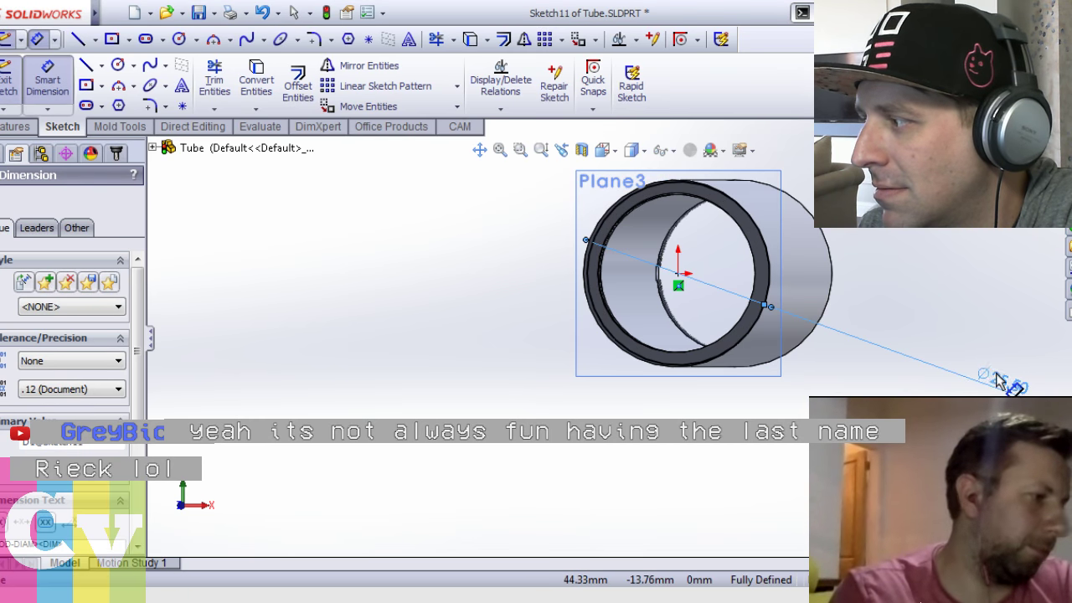
{"action": "double_click", "coordinate": [996, 377]}
{"action": "key", "text": "Return"}
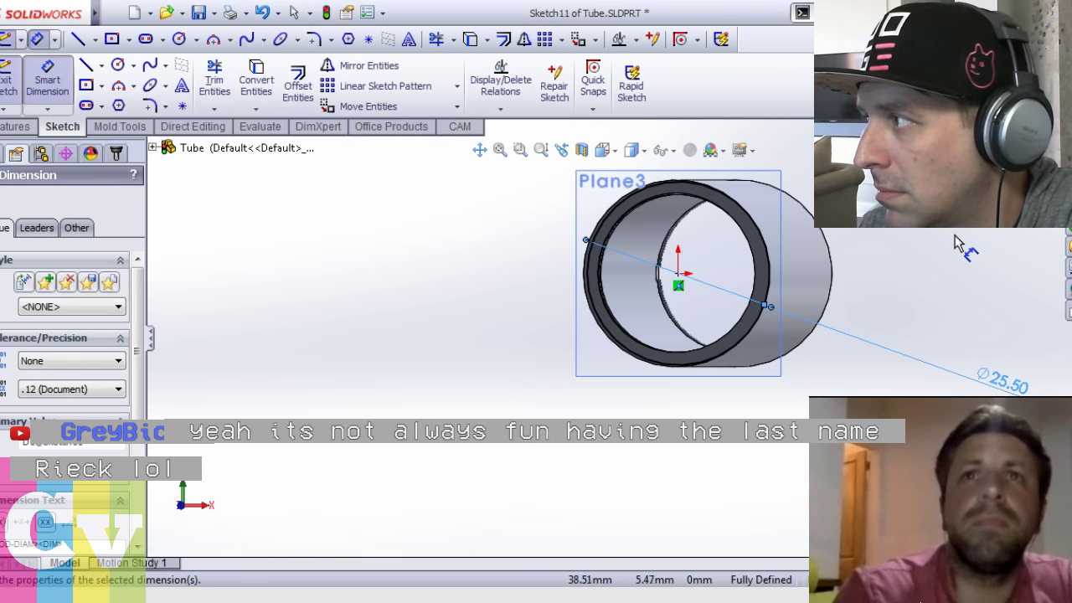
Cut the 25 mm circle 84.50 mm deep along the tube, starting from the 3 mm offset plane
{"action": "left_click", "coordinate": [17, 126]}
{"action": "left_click", "coordinate": [245, 87]}
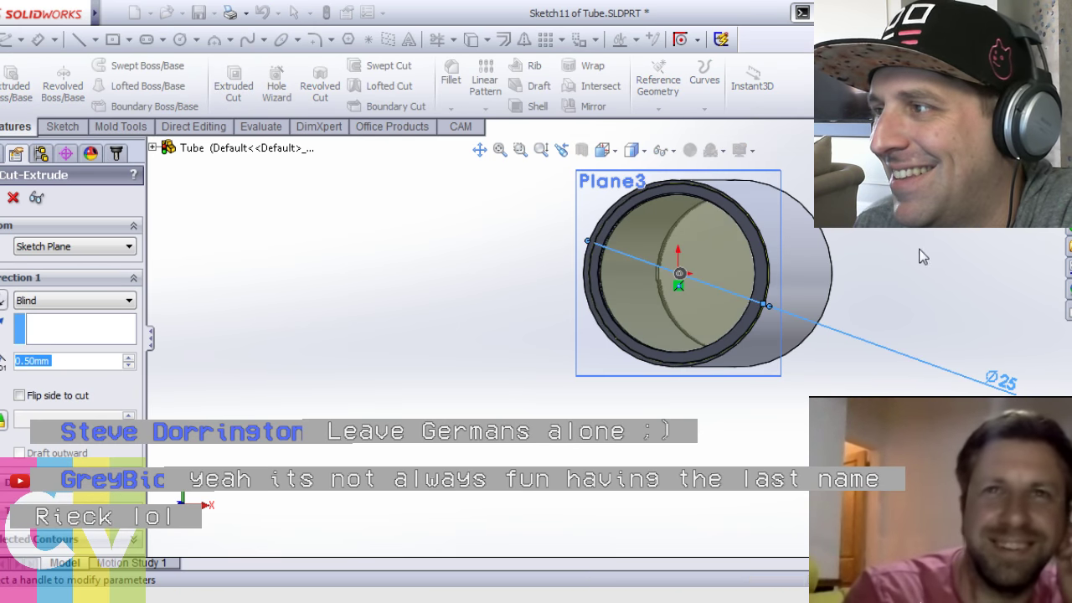
{"action": "middle_click_drag", "start_coordinate": [840, 286], "coordinate": [419, 293]}
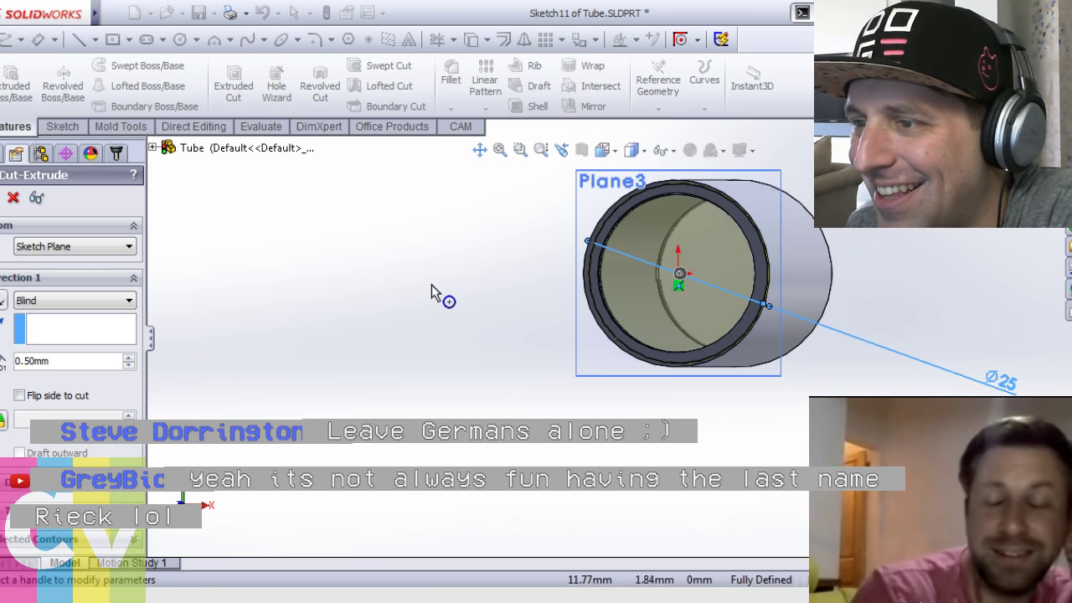
{"action": "left_click", "coordinate": [435, 283]}
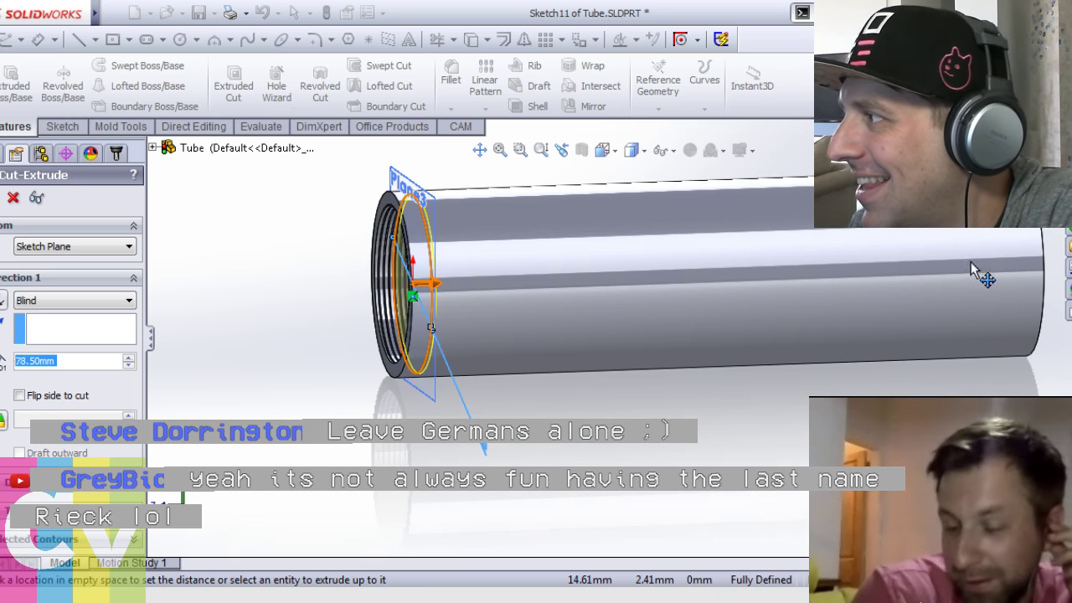
{"action": "left_click", "coordinate": [1019, 262]}
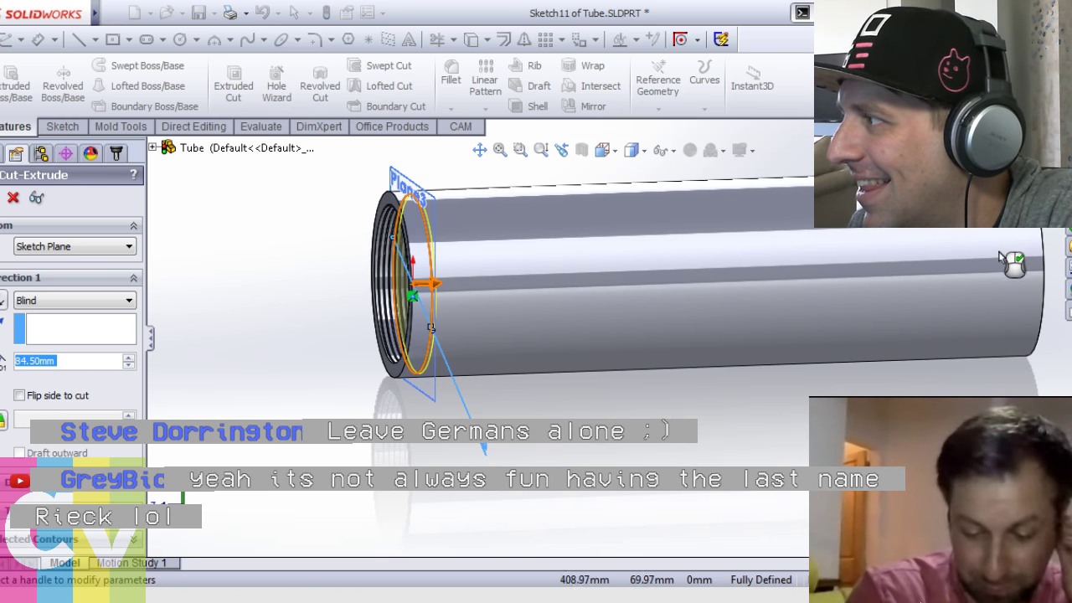
{"action": "scroll", "coordinate": [1038, 243], "scroll_direction": "down", "scroll_amount": 3}
{"action": "key", "text": "Return"}
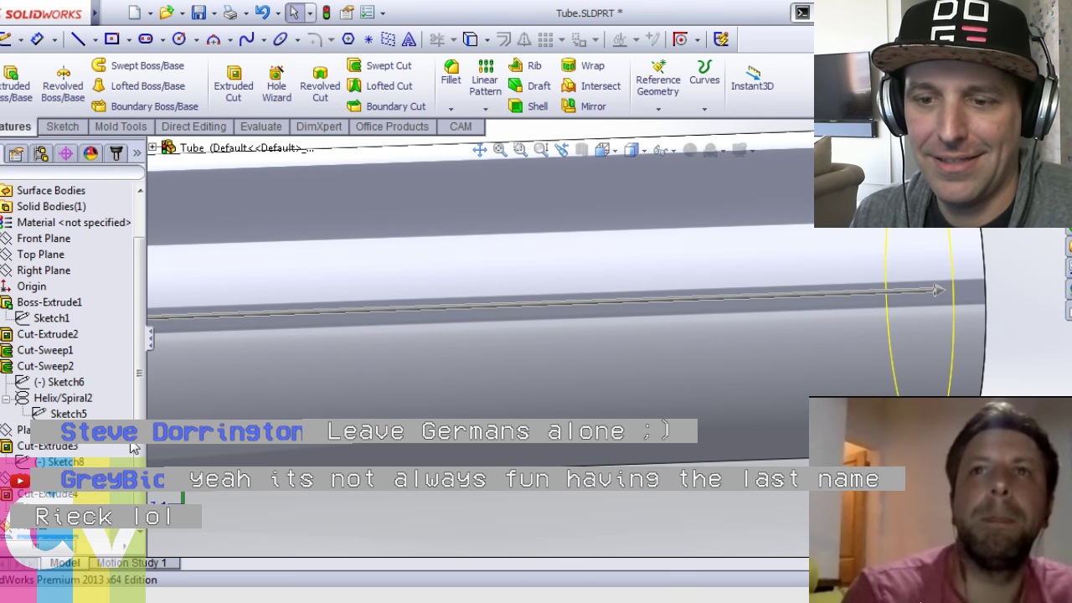
{"action": "key", "text": "f"}
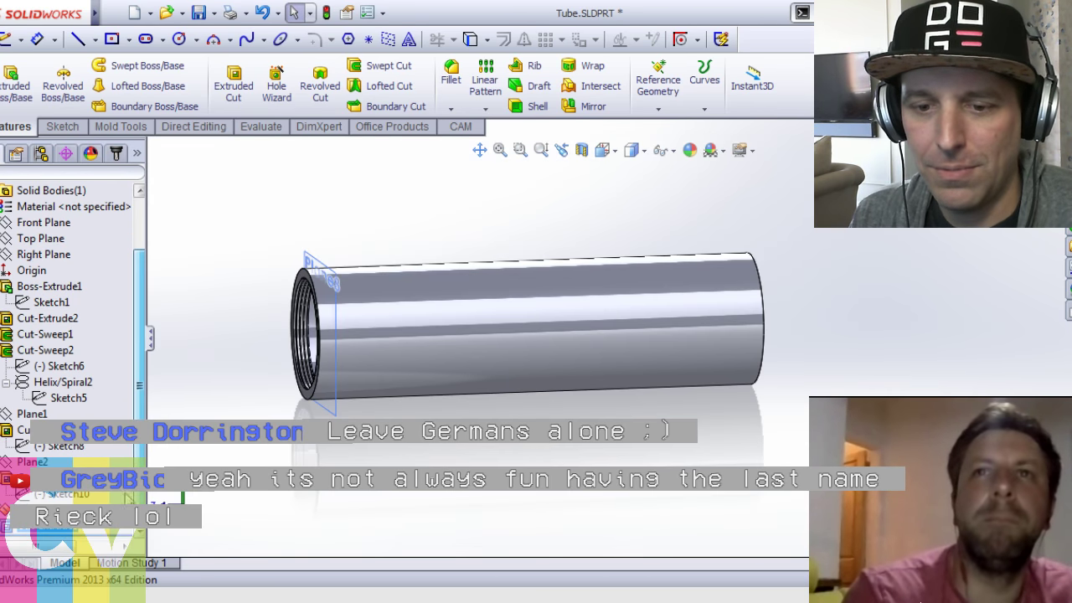
Remove the 25 mm circle's cut while keeping its sketch
{"action": "left_click", "coordinate": [4, 530]}
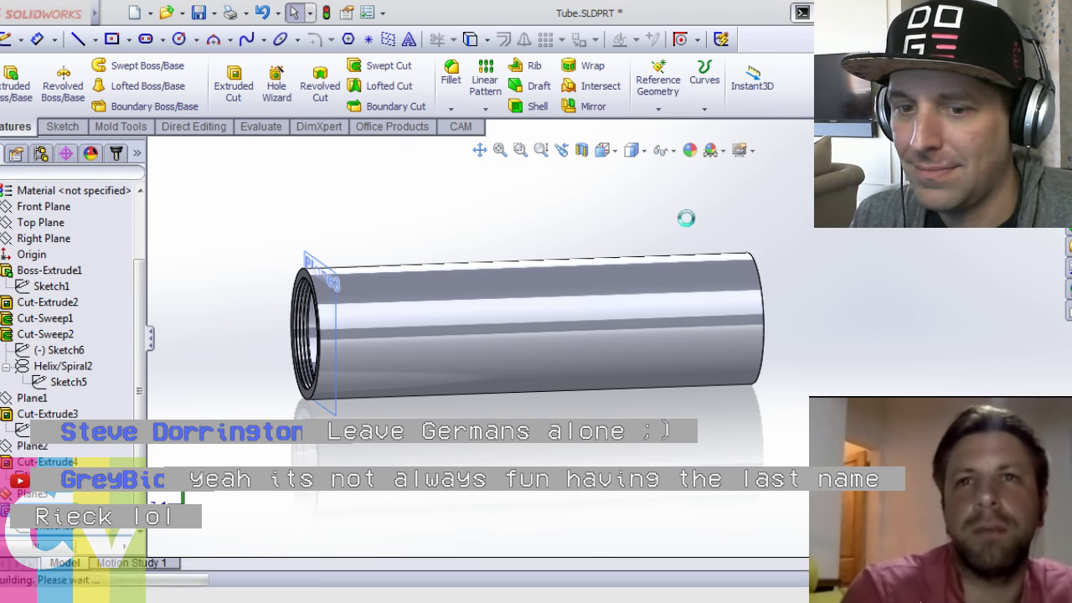
{"action": "scroll", "coordinate": [30, 536], "scroll_direction": "up", "scroll_amount": 1}
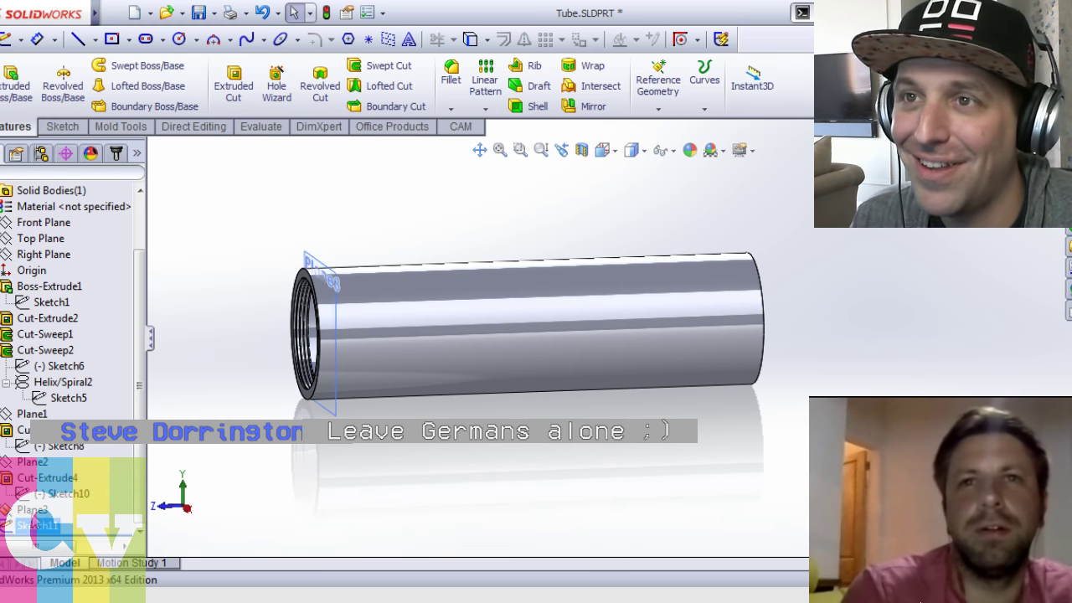
{"action": "left_click", "coordinate": [234, 84]}
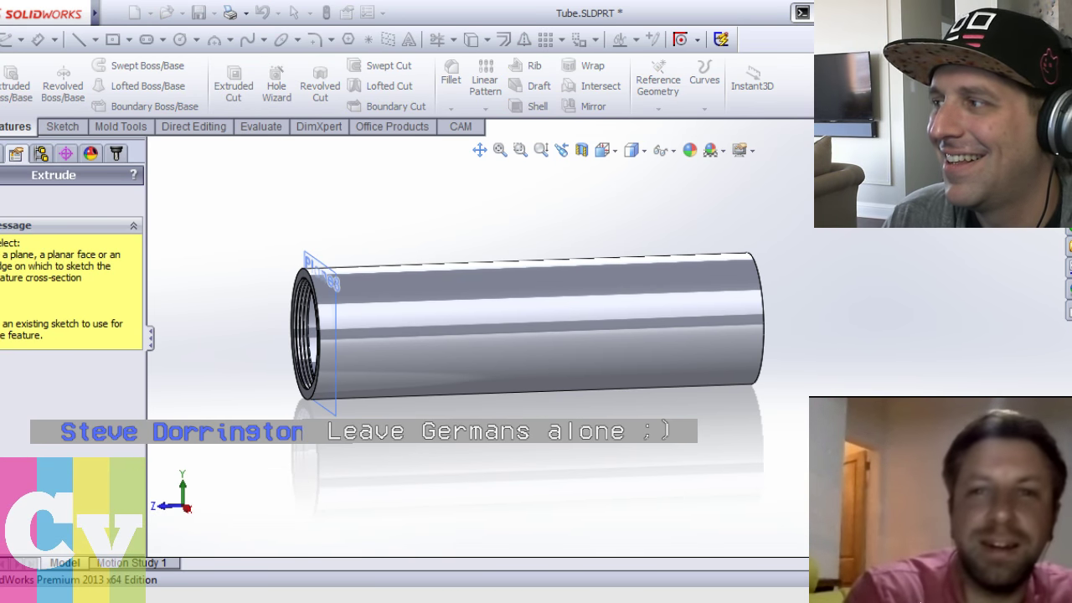
{"action": "key", "text": "Escape"}
{"action": "left_click", "coordinate": [49, 529]}
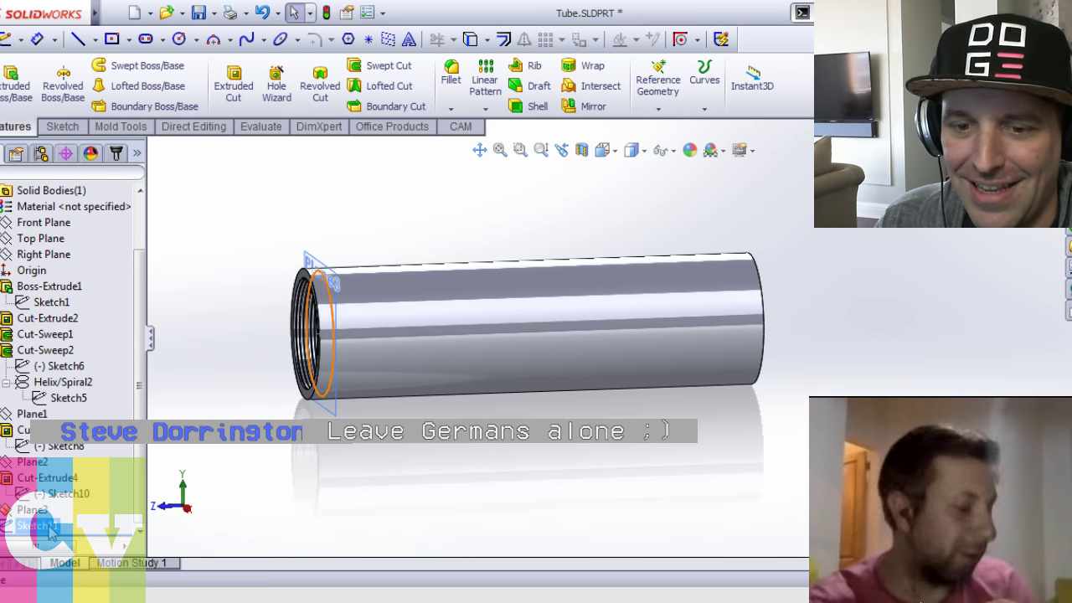
{"action": "left_click", "coordinate": [234, 84]}
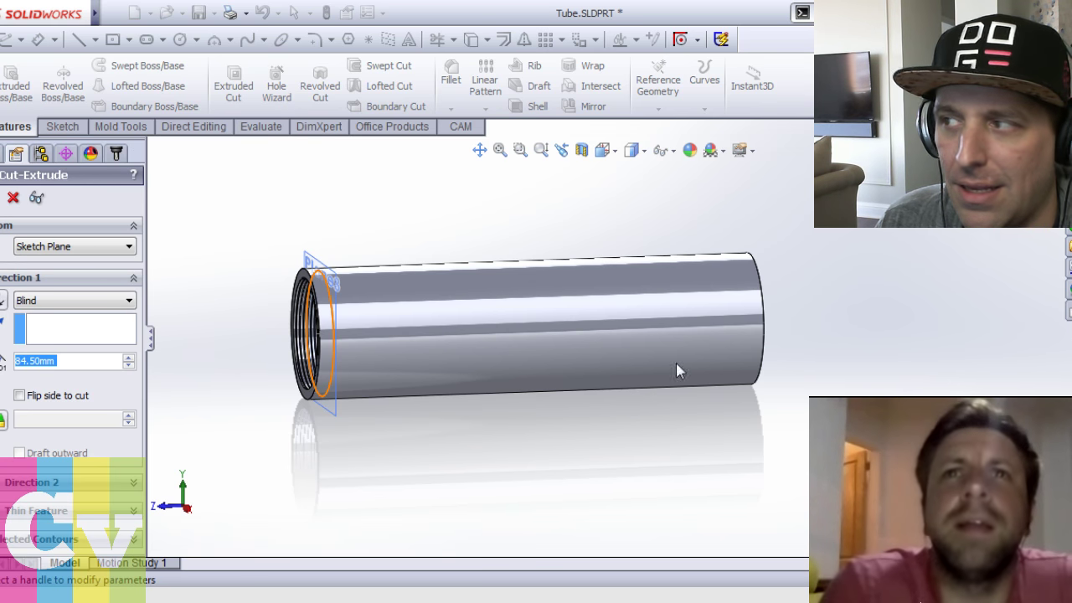
{"action": "key", "text": "Escape"}
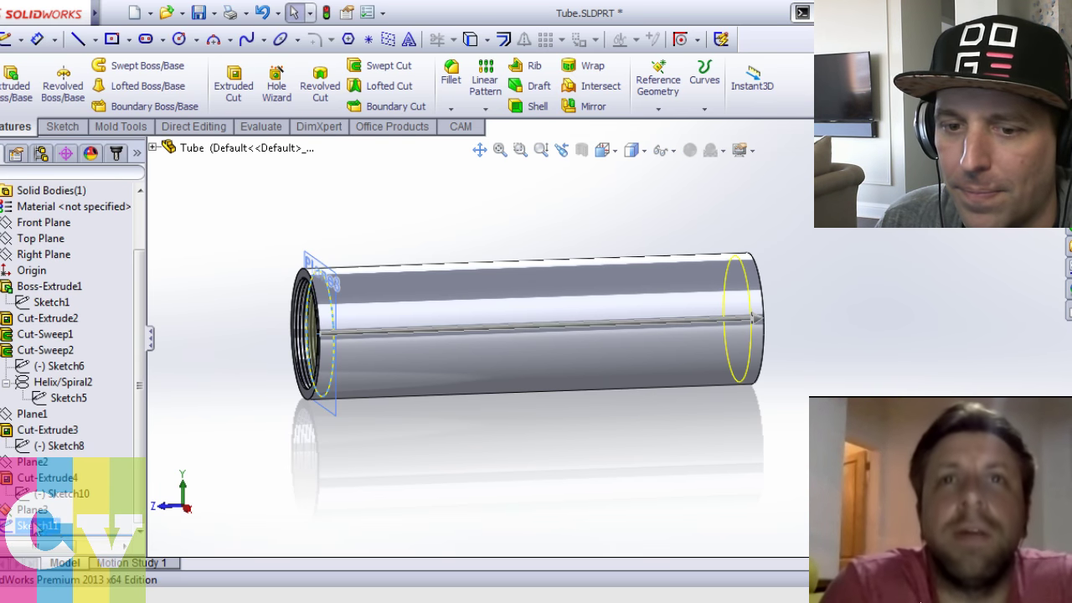
Reopen the 25 mm circle's sketch and draw a larger concentric circle about 54 mm in diameter around the tube
{"action": "left_click", "coordinate": [43, 474]}
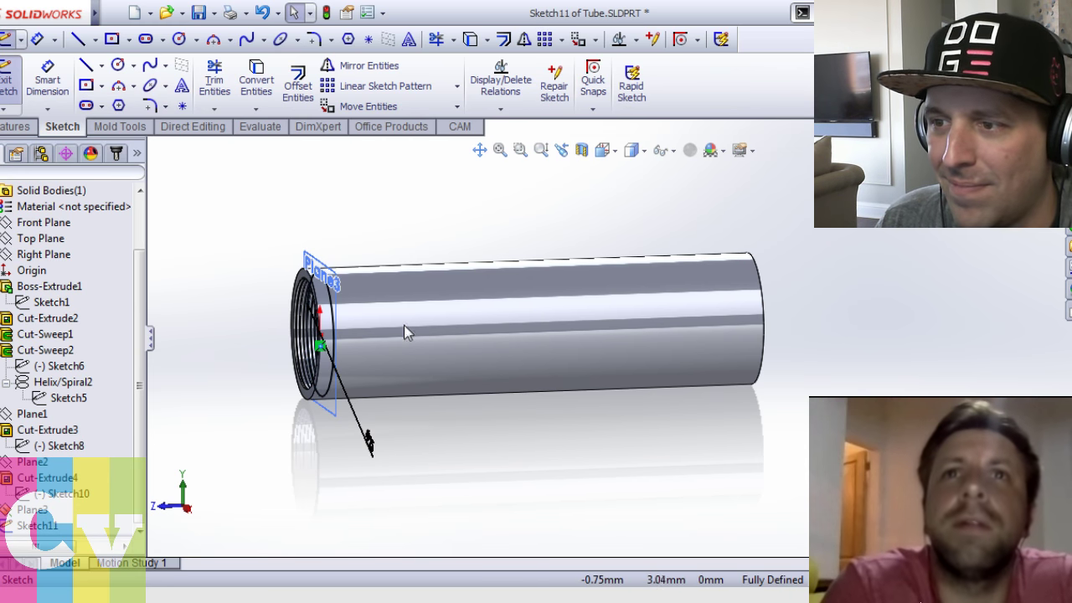
{"action": "middle_click_drag", "start_coordinate": [455, 377], "coordinate": [636, 398]}
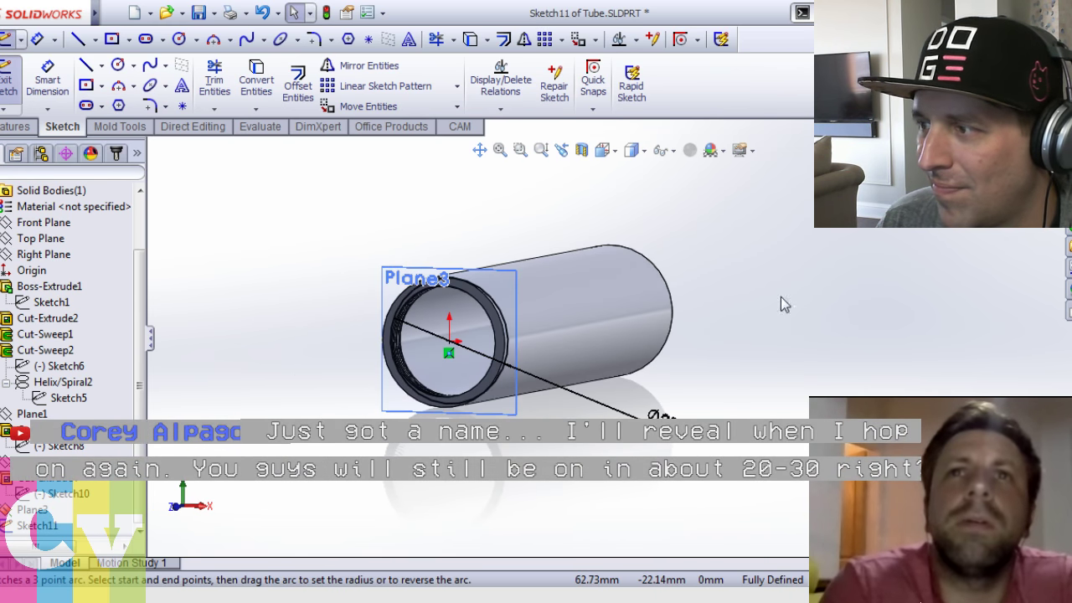
{"action": "left_click", "coordinate": [178, 39]}
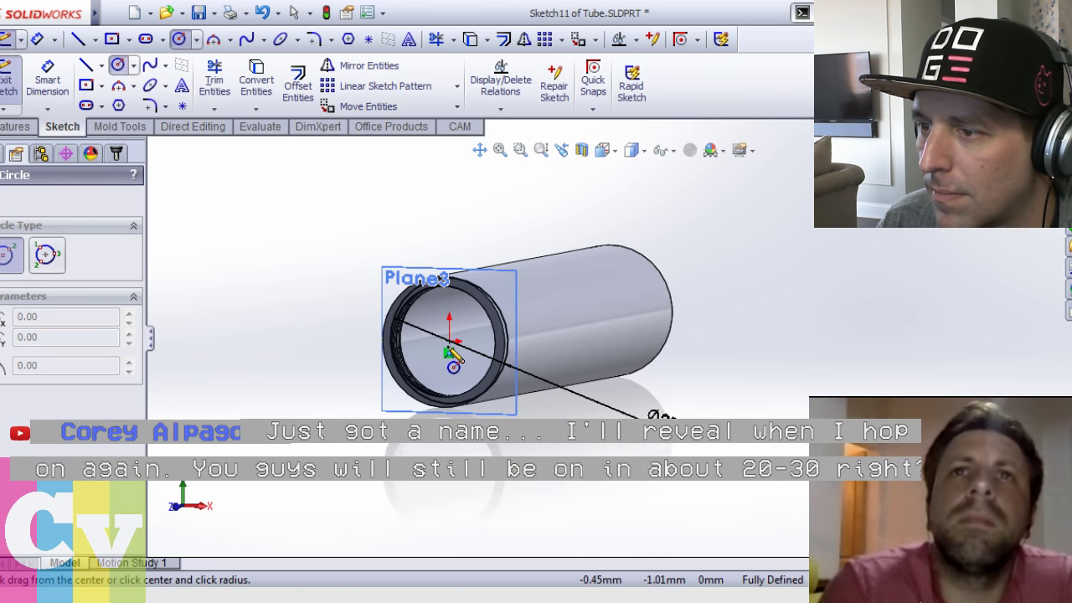
{"action": "left_click", "coordinate": [448, 341]}
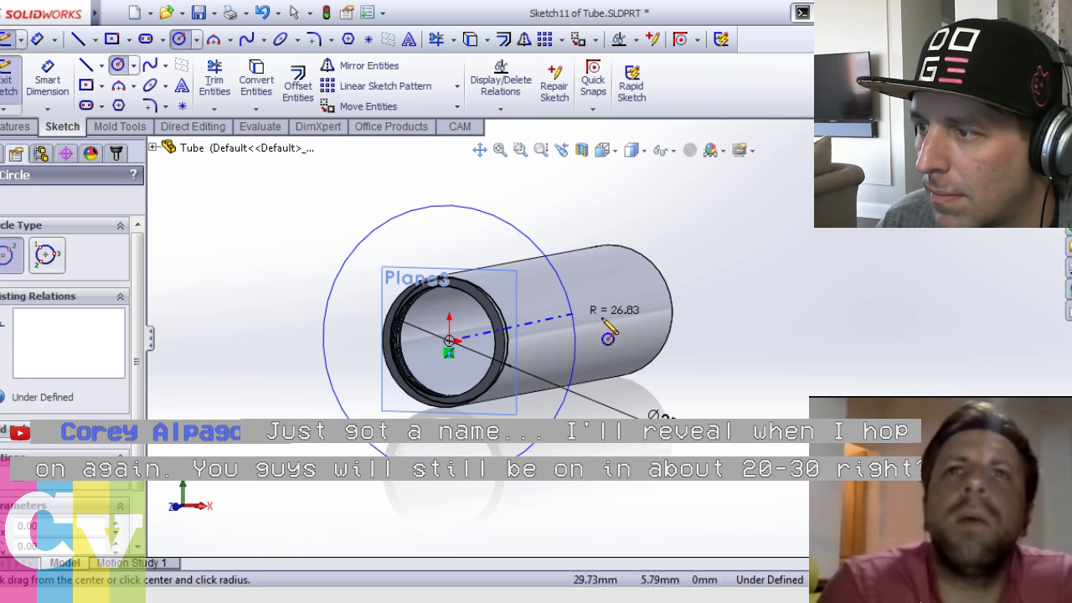
{"action": "left_click", "coordinate": [574, 315]}
Dimension the larger circle's diameter and set it to 26 mm
{"action": "key", "text": "d"}
{"action": "left_click", "coordinate": [537, 243]}
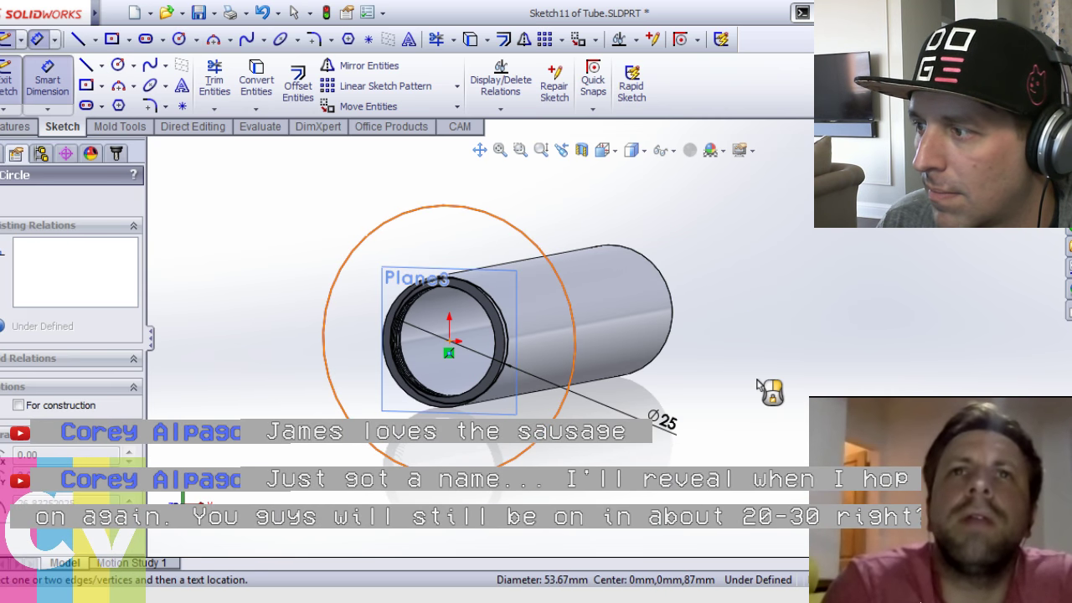
{"action": "left_click", "coordinate": [758, 382]}
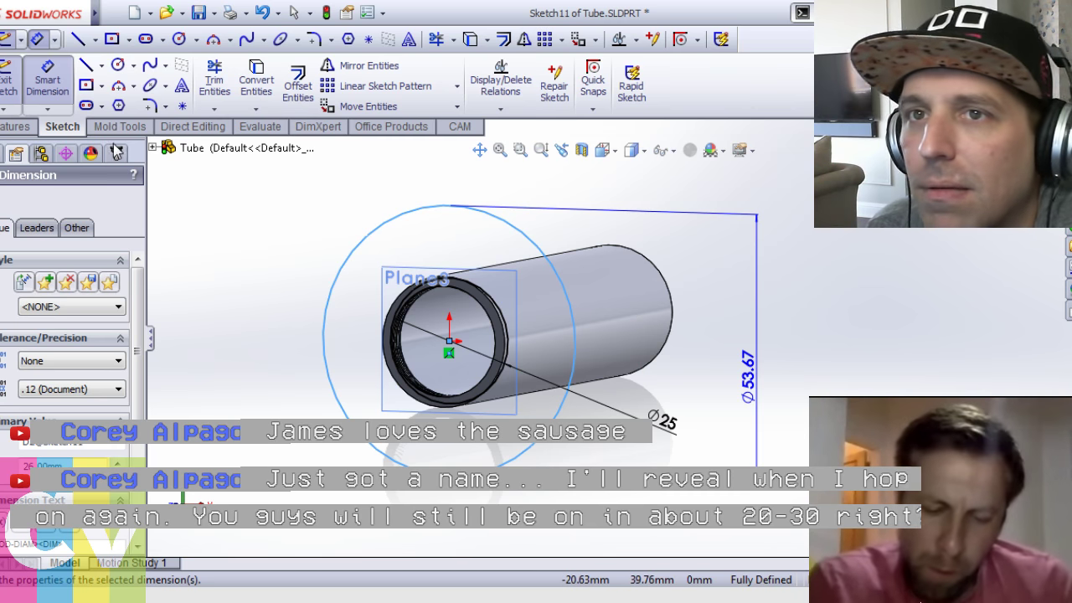
Cut the ring between the two circles 84.50 mm deep along the tube's outer wall
{"action": "left_click", "coordinate": [15, 125]}
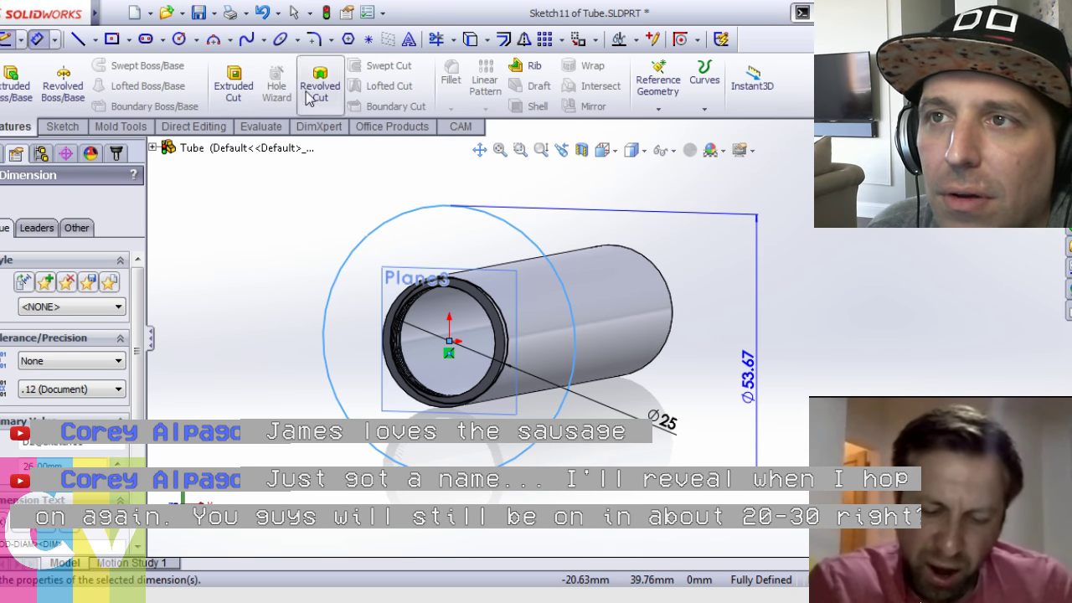
{"action": "left_click", "coordinate": [234, 84]}
{"action": "middle_click_drag", "start_coordinate": [808, 290], "coordinate": [750, 312]}
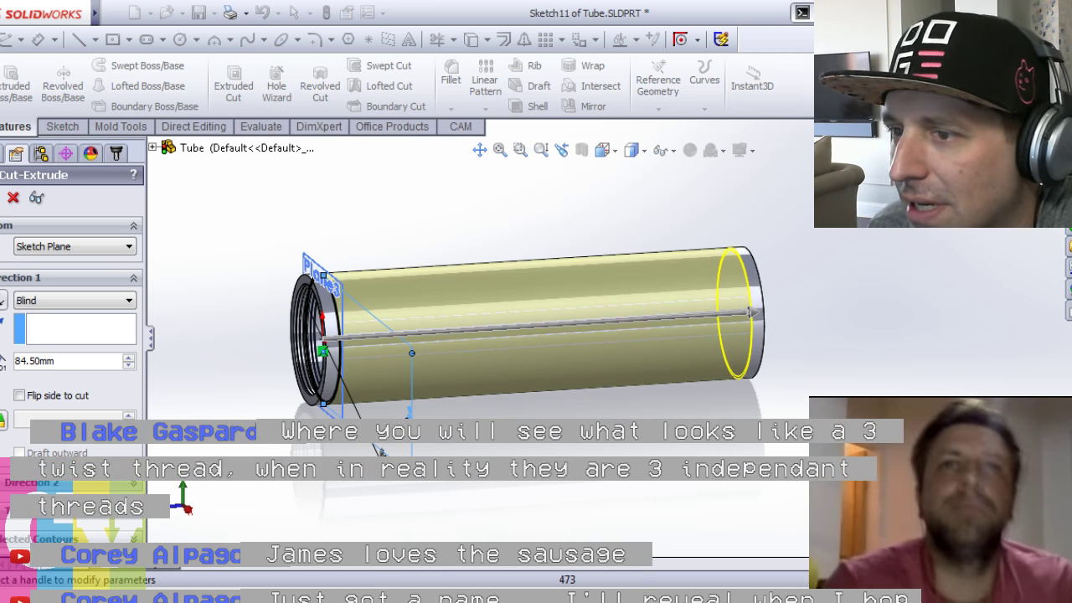
{"action": "key", "text": "Return"}
Examine the recessed outer wall and the rims at both ends of the tube
{"action": "middle_click_drag", "start_coordinate": [847, 332], "coordinate": [847, 333]}
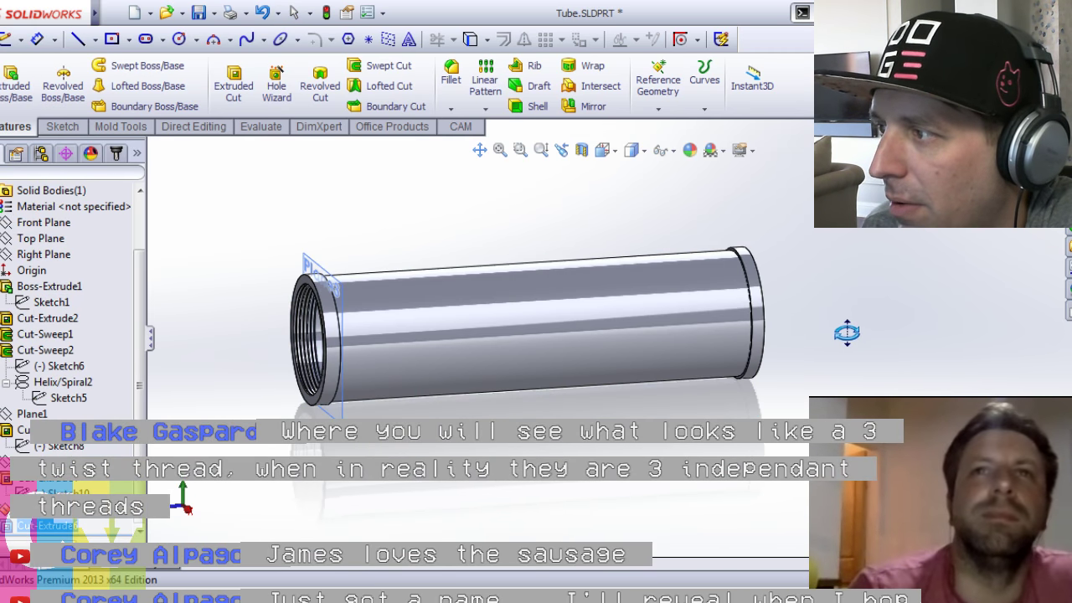
{"action": "middle_click_drag", "start_coordinate": [346, 376], "coordinate": [271, 411]}
{"action": "left_click", "coordinate": [271, 412]}
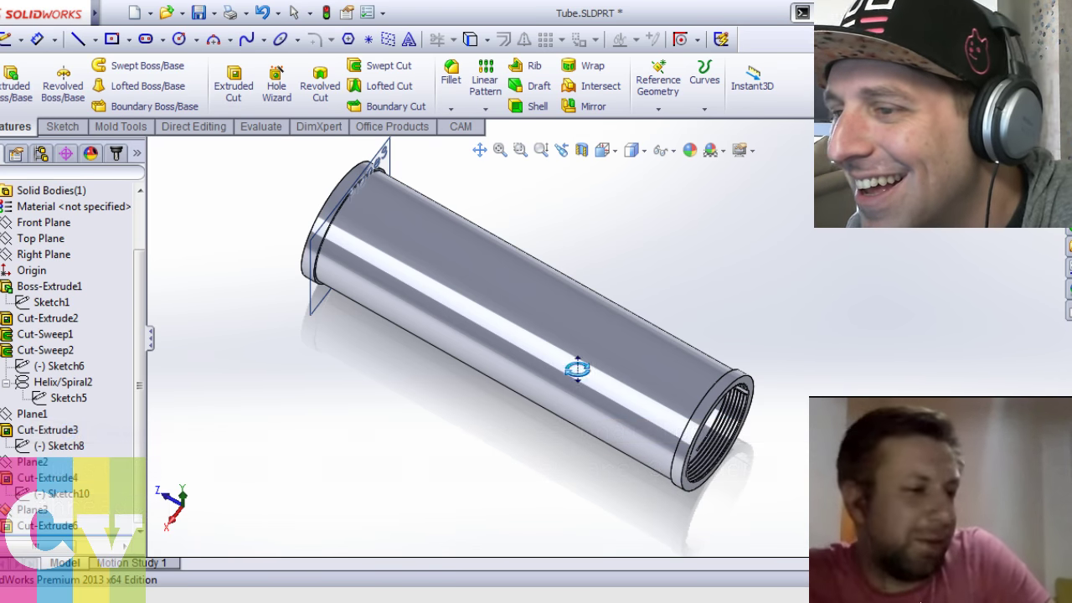
{"action": "key", "text": "Escape"}
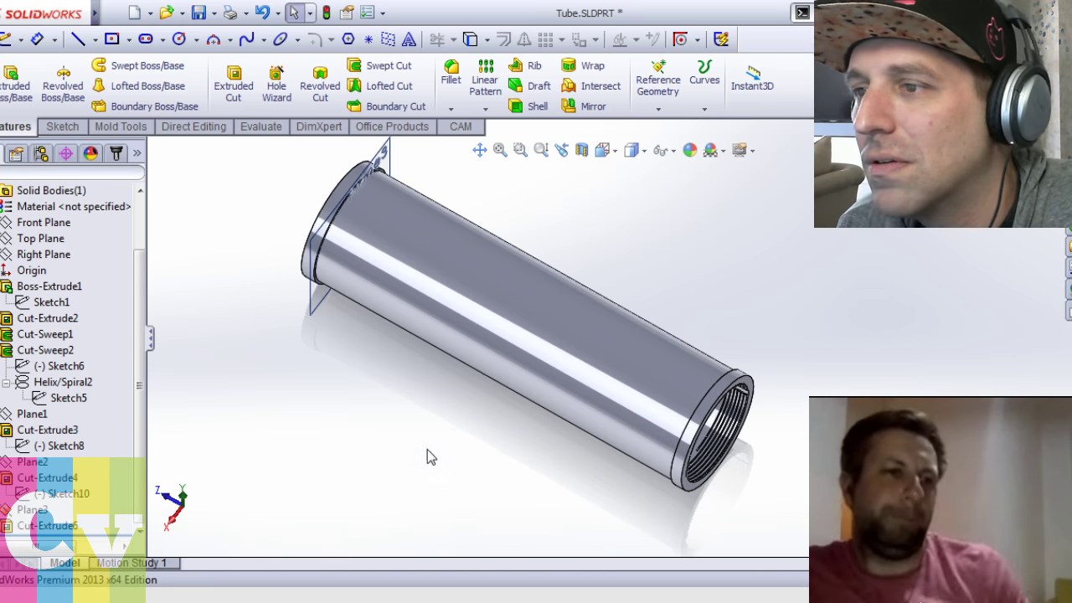
{"action": "mouse_move", "coordinate": [427, 450]}
{"action": "middle_mouse_down"}
{"action": "mouse_move", "coordinate": [433, 466]}
{"action": "mouse_move", "coordinate": [433, 455]}
{"action": "middle_mouse_up"}
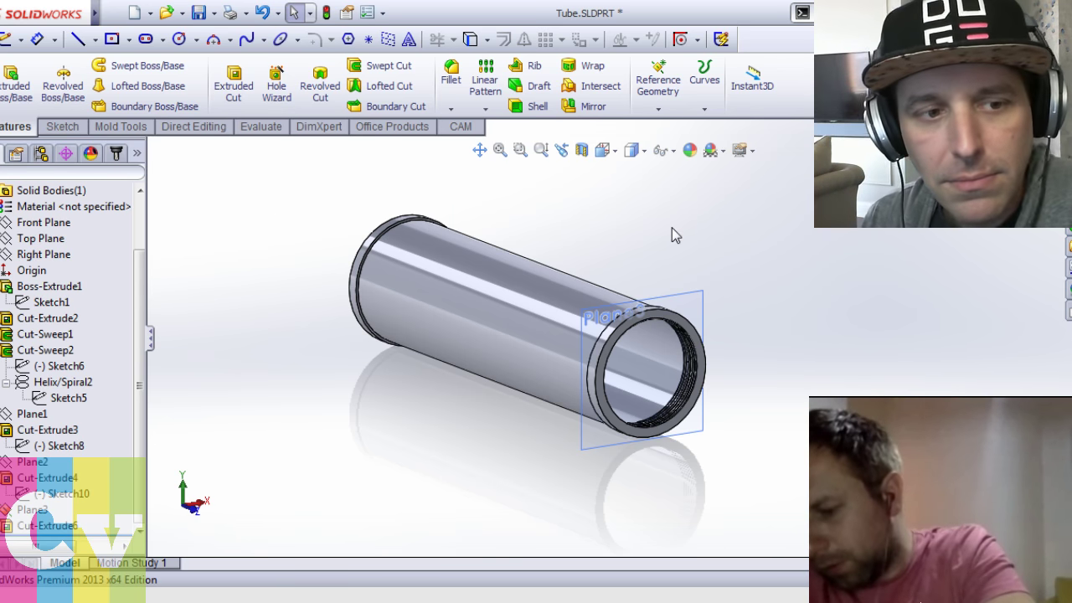
{"action": "mouse_move", "coordinate": [678, 251]}
{"action": "middle_mouse_down"}
{"action": "mouse_move", "coordinate": [653, 244]}
{"action": "mouse_move", "coordinate": [662, 263]}
{"action": "middle_mouse_up"}
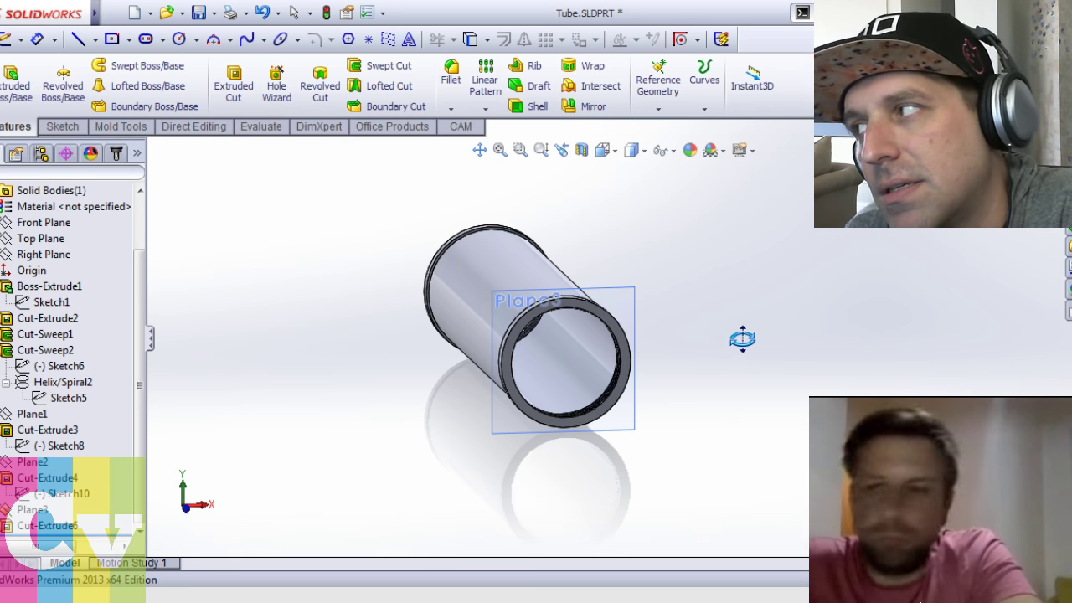
{"action": "key", "text": "Escape"}
{"action": "key", "text": "ctrl+shift+z"}
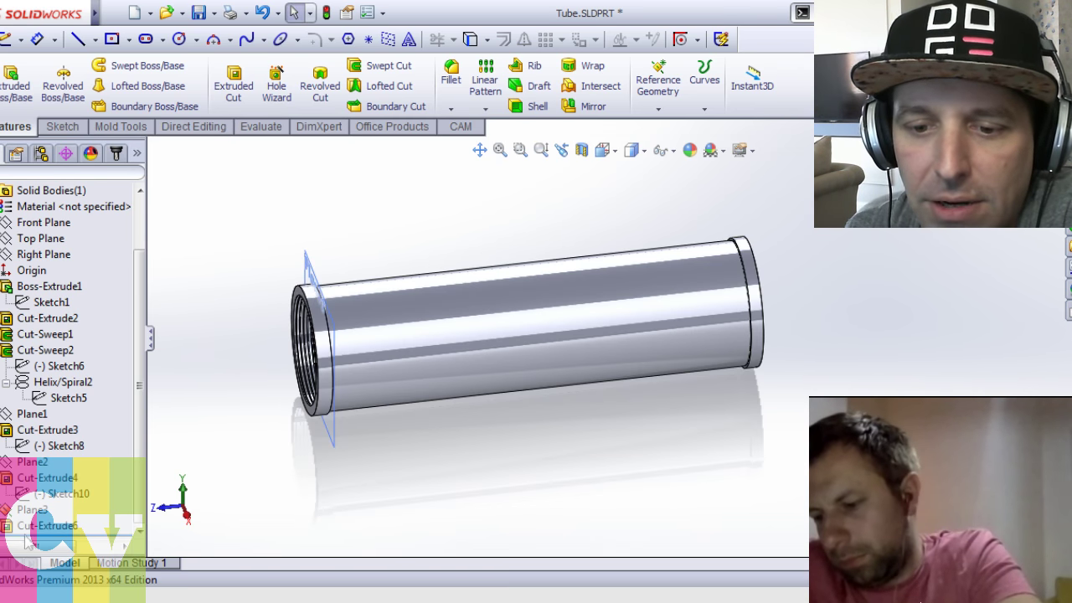
Set the depth of the outer-wall ring cut to 112.50 mm and save the tube
{"action": "left_click", "coordinate": [47, 487]}
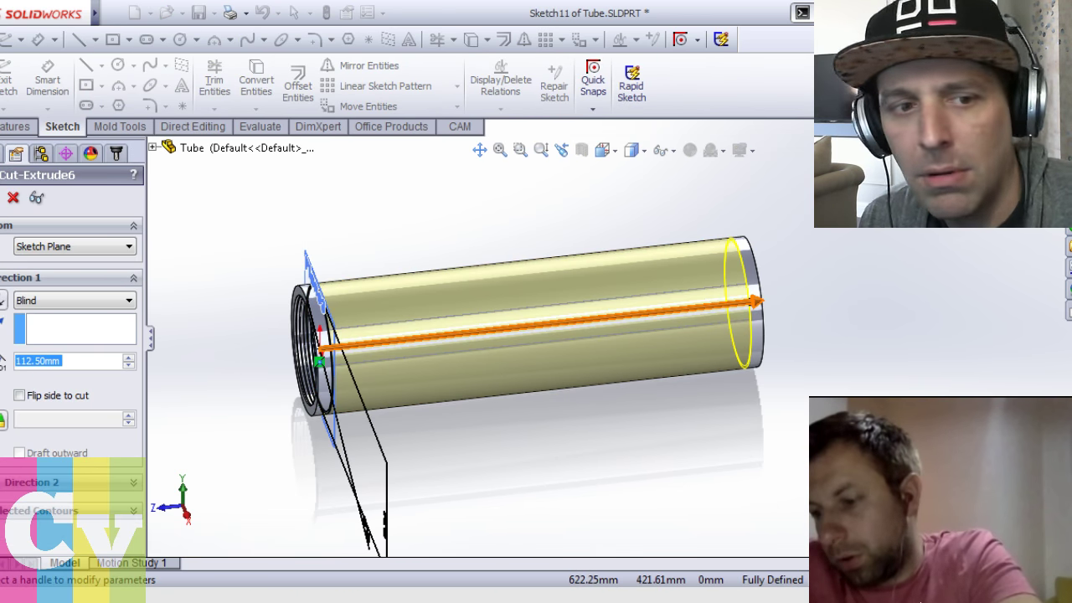
{"action": "key", "text": "Return"}
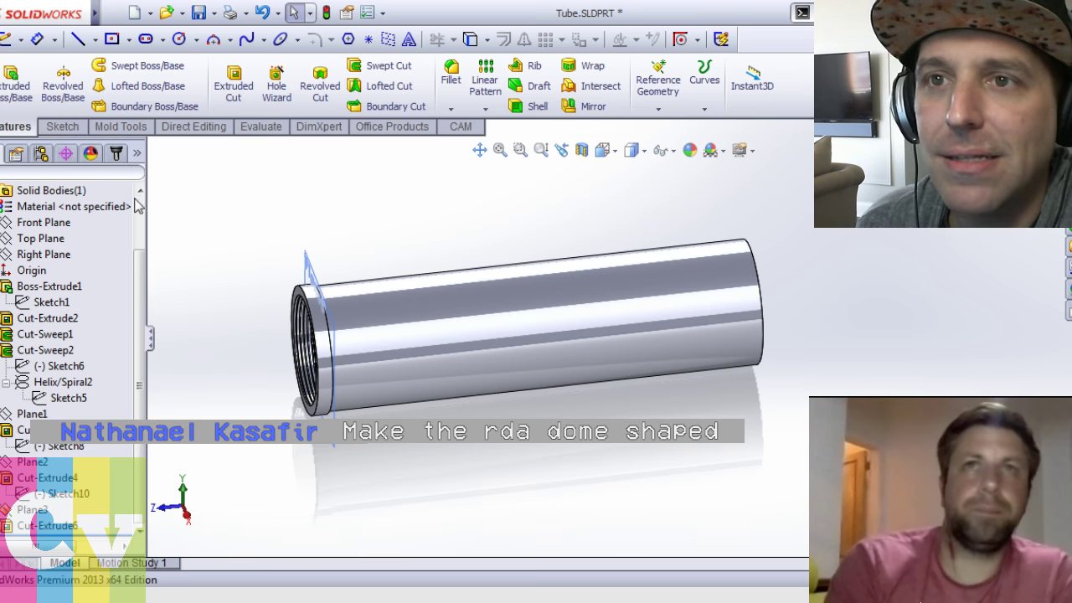
{"action": "left_click", "coordinate": [198, 12]}
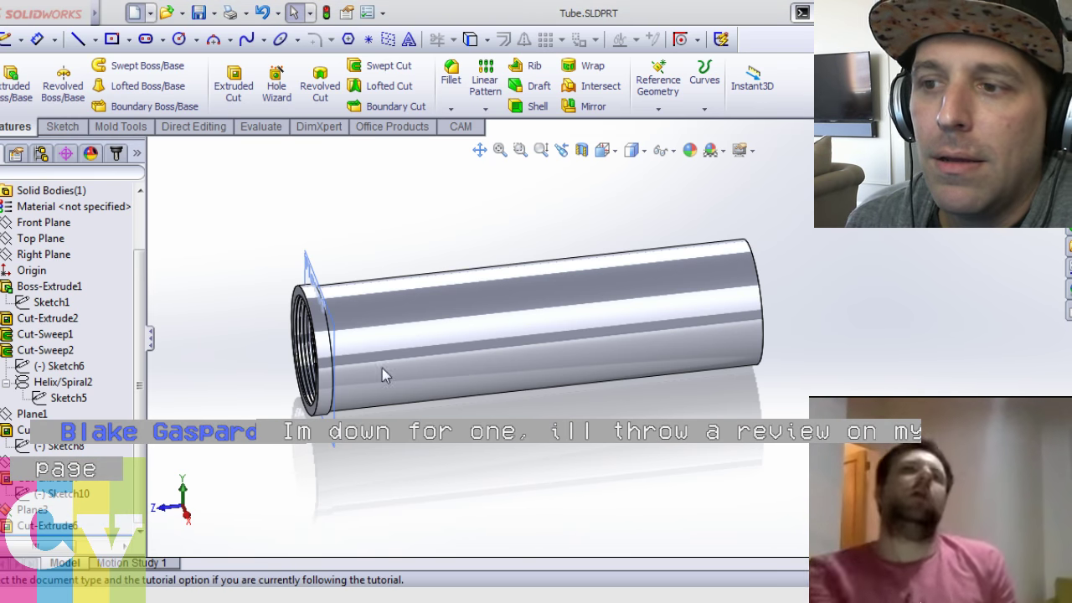
Create a new part and draw a circle centred on the origin in a sketch on the Front Plane
{"action": "left_click", "coordinate": [602, 564]}
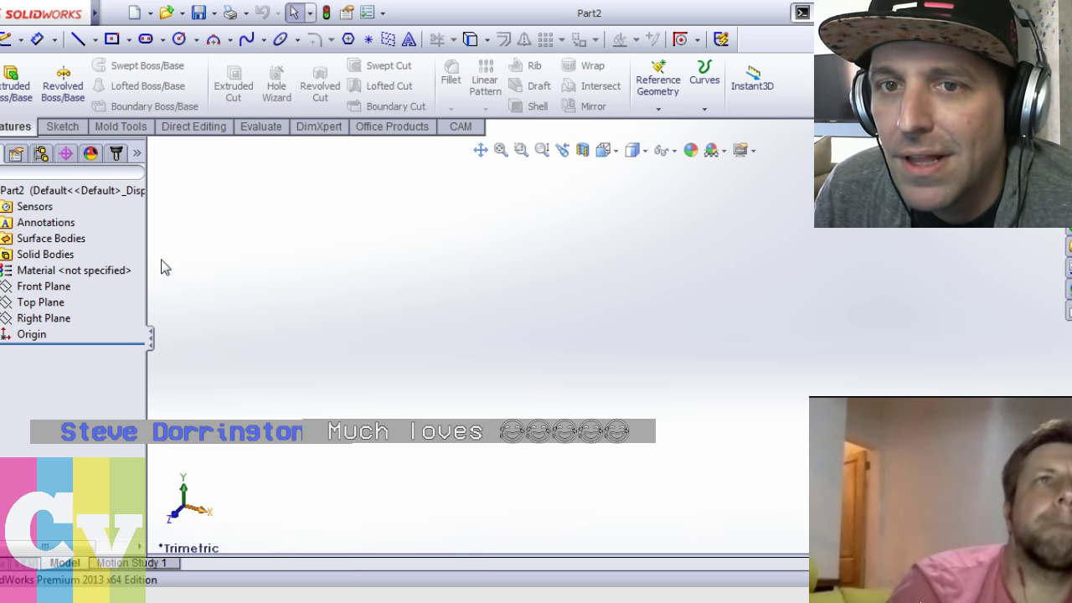
{"action": "left_click", "coordinate": [51, 286]}
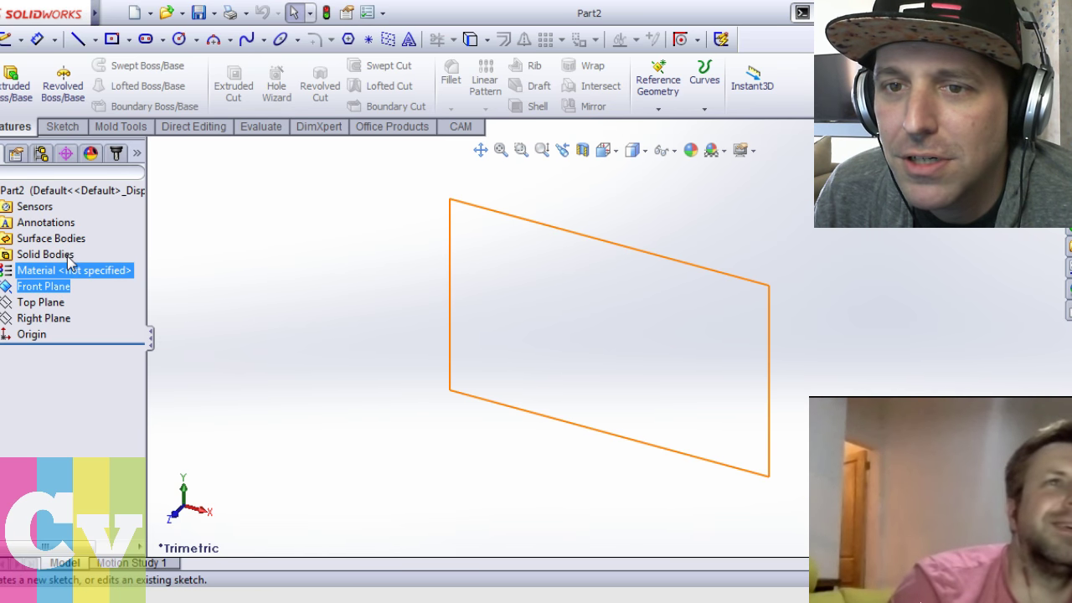
{"action": "left_click", "coordinate": [69, 263]}
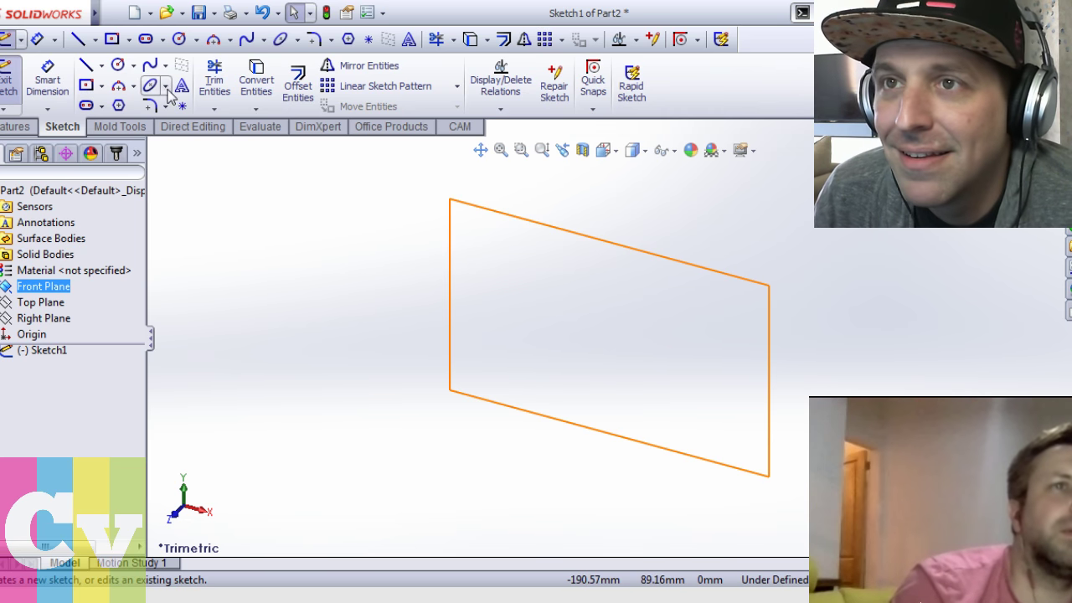
{"action": "left_click", "coordinate": [118, 64]}
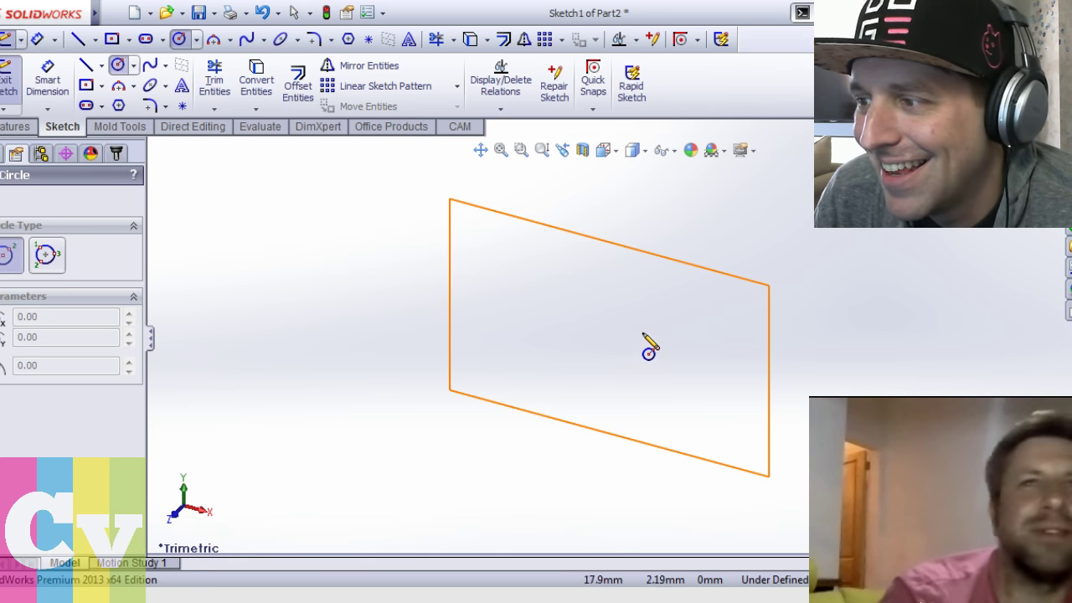
{"action": "key", "text": "ctrl+1"}
{"action": "left_click", "coordinate": [610, 337]}
{"action": "left_click", "coordinate": [589, 355]}
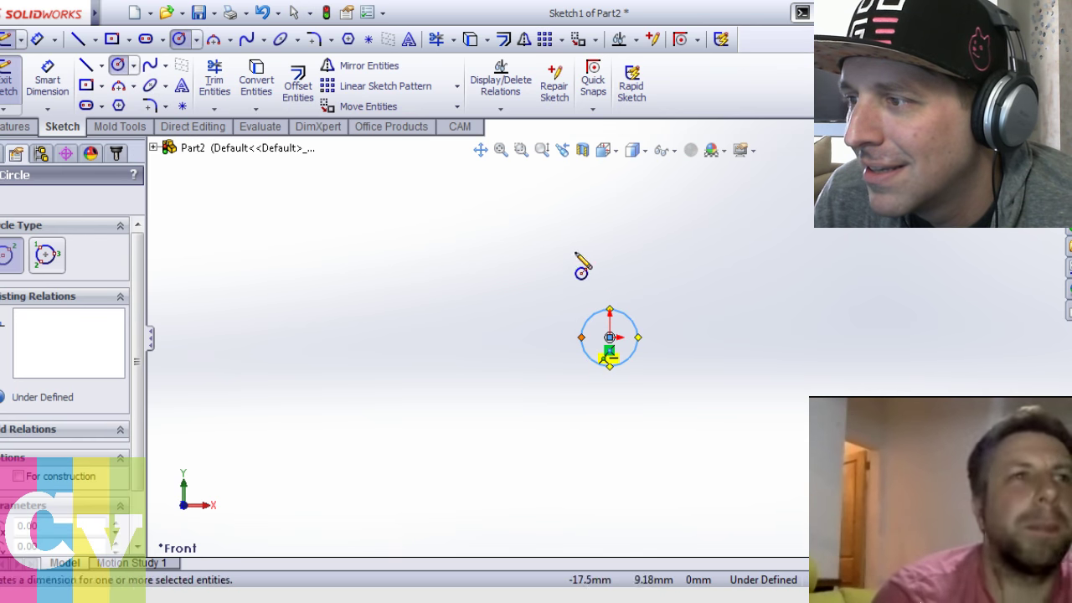
Dimension the circle centred on the origin to a diameter of 25 mm
{"action": "right_click_drag", "start_coordinate": [576, 319], "coordinate": [576, 253]}
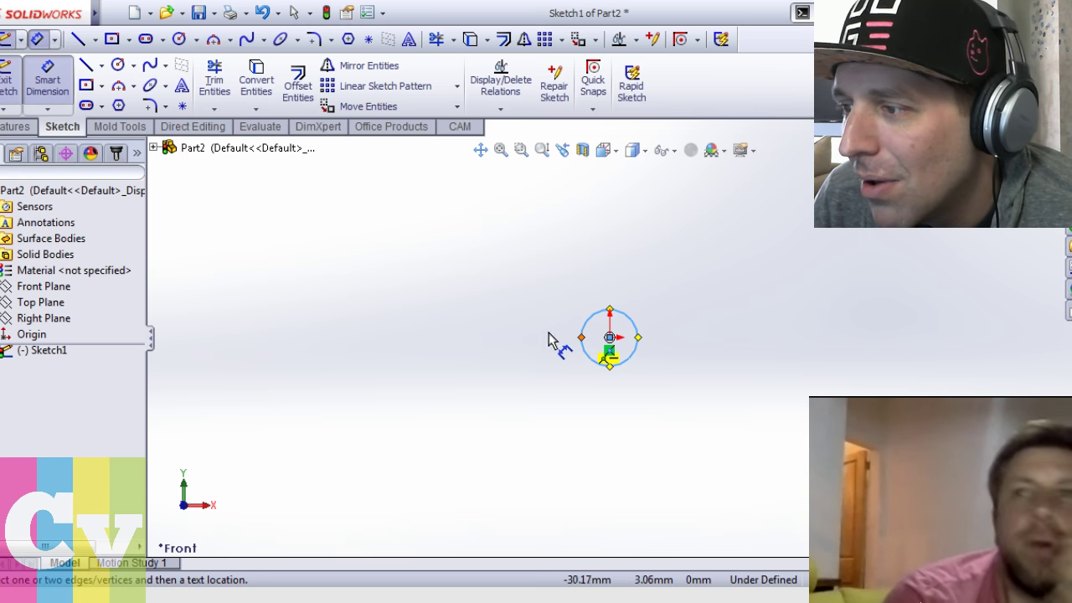
{"action": "left_click", "coordinate": [584, 336]}
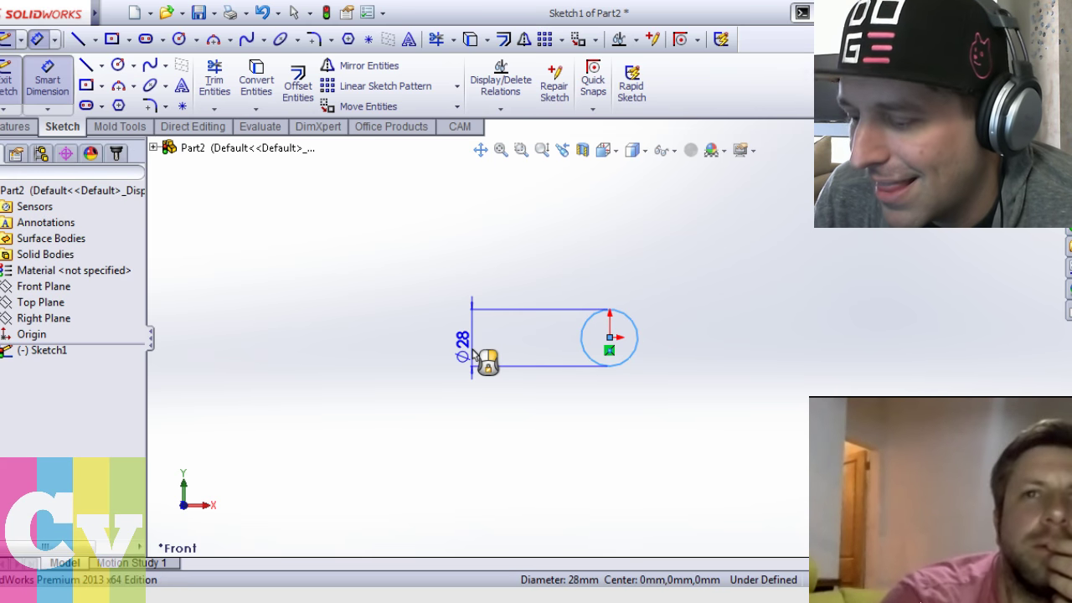
{"action": "left_click", "coordinate": [478, 359]}
{"action": "key", "text": "Return"}
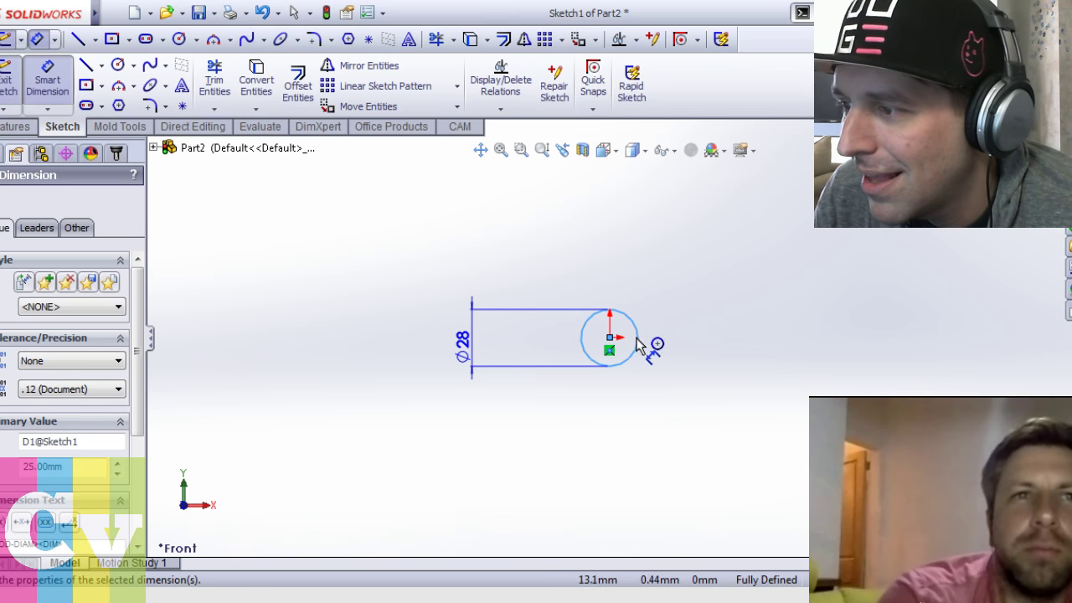
Draw a larger circle concentric with the 25 mm one and set its diameter to 26 mm
{"action": "left_click", "coordinate": [116, 71]}
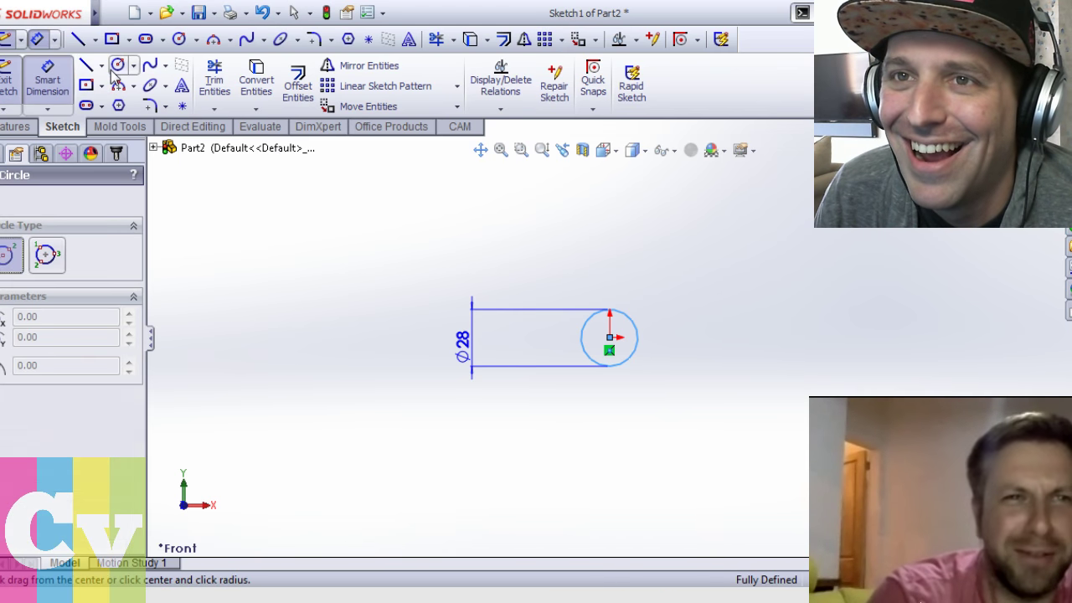
{"action": "scroll", "coordinate": [578, 358], "scroll_direction": "down", "scroll_amount": 3}
{"action": "left_click", "coordinate": [574, 340]}
{"action": "left_click", "coordinate": [508, 355]}
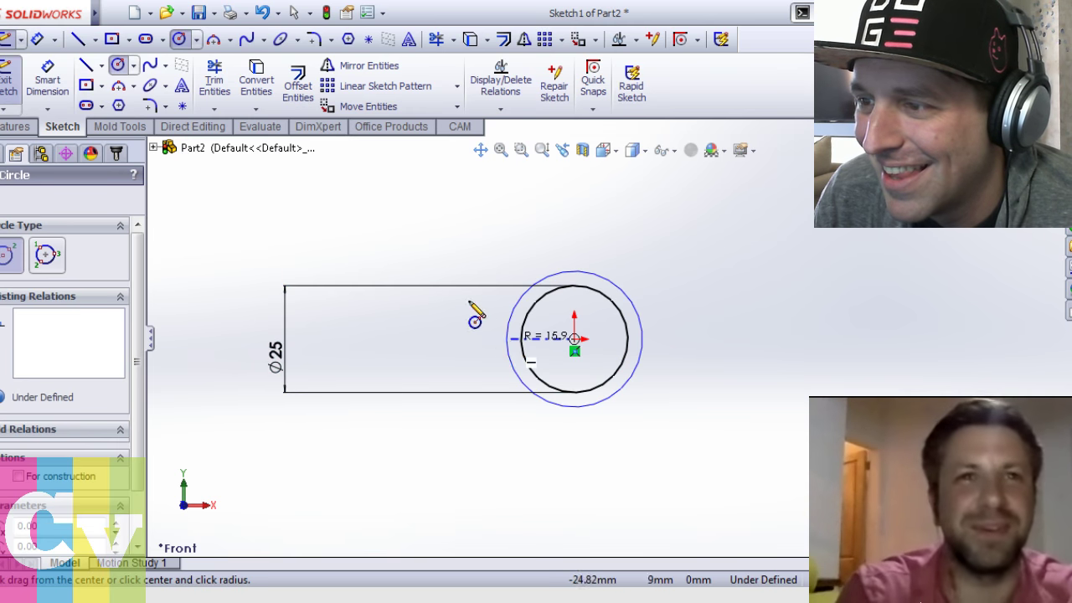
{"action": "right_click_drag", "start_coordinate": [474, 318], "coordinate": [445, 235]}
{"action": "left_click", "coordinate": [623, 292]}
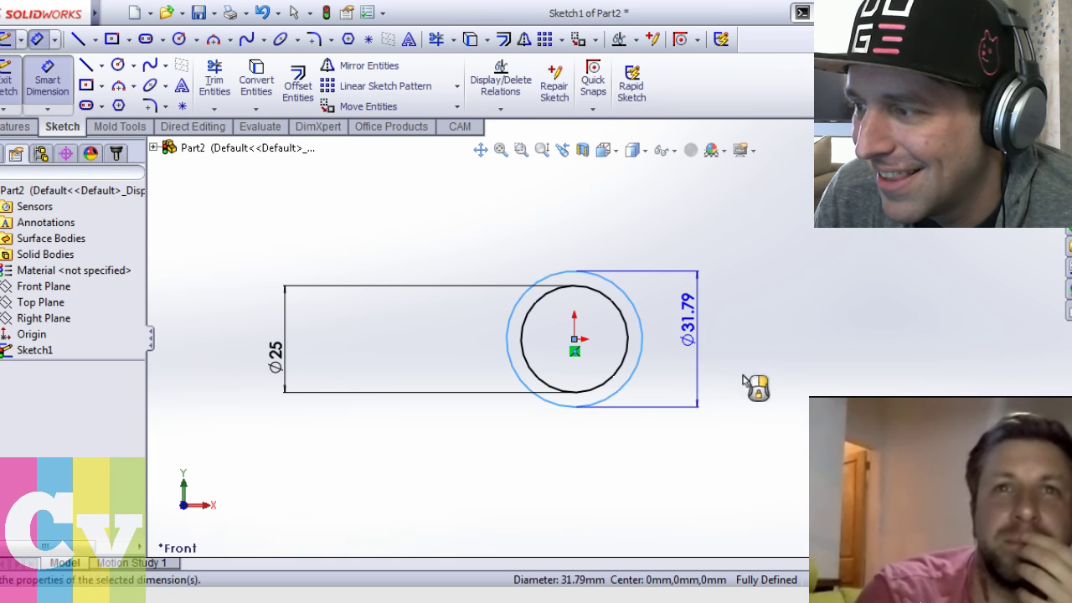
{"action": "left_click", "coordinate": [699, 343]}
{"action": "type", "text": "26"}
{"action": "key", "text": "Return"}
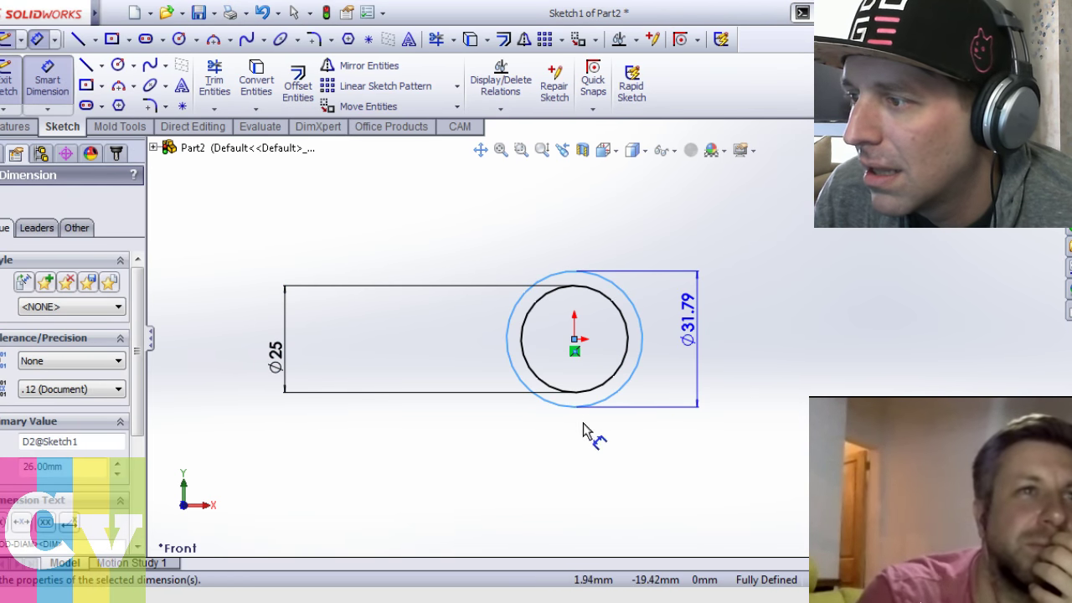
Extrude the profile between the 25 mm and 26 mm circles into a ring 2 mm deep
{"action": "middle_click_drag", "start_coordinate": [576, 431], "coordinate": [555, 398]}
{"action": "left_click", "coordinate": [46, 80]}
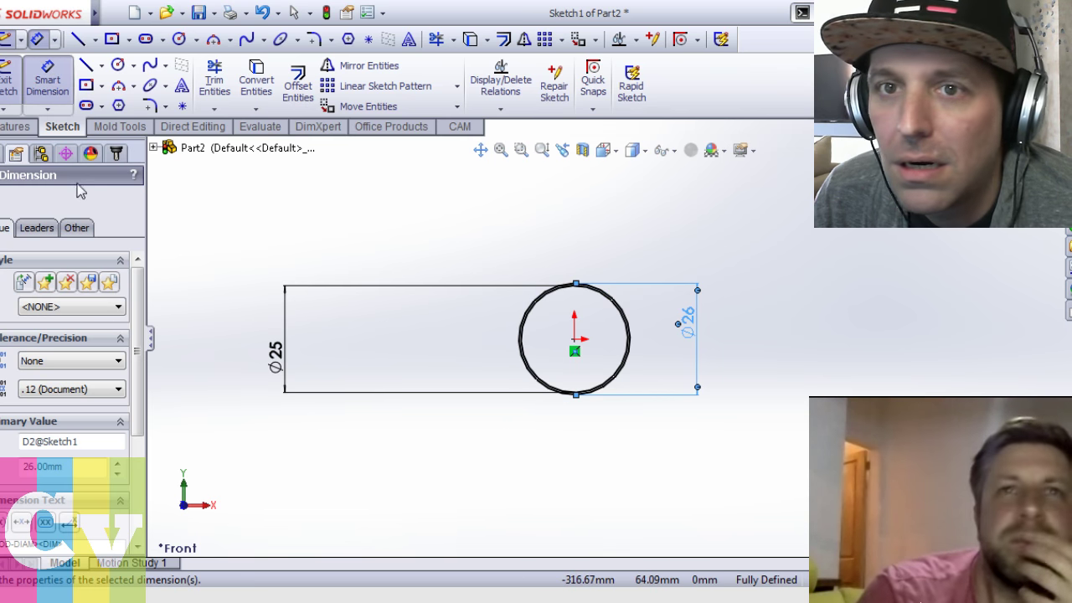
{"action": "left_click", "coordinate": [19, 126]}
{"action": "left_click", "coordinate": [16, 85]}
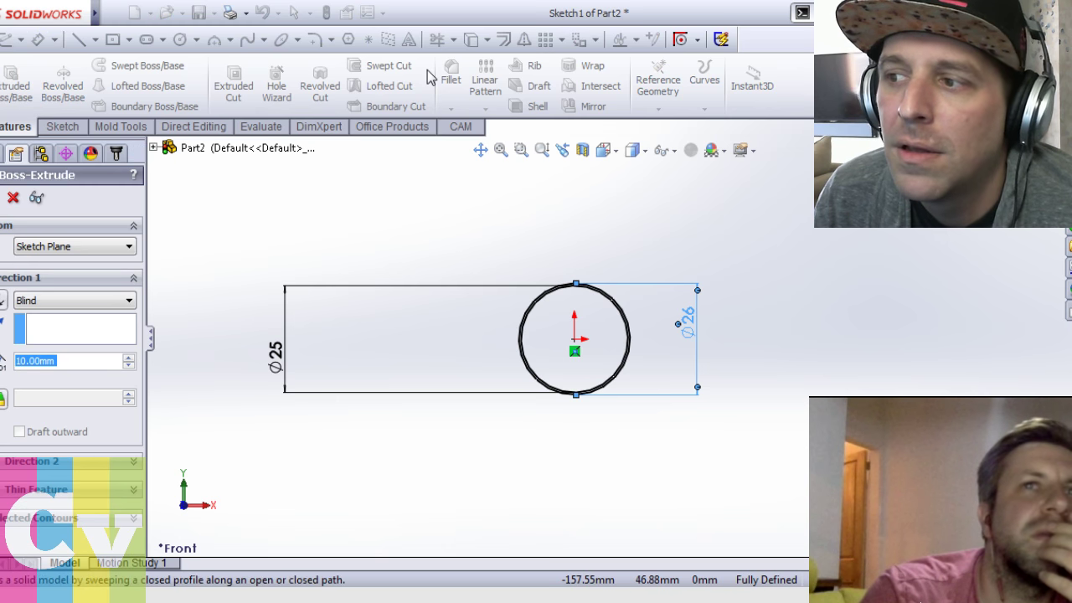
{"action": "type", "text": "2"}
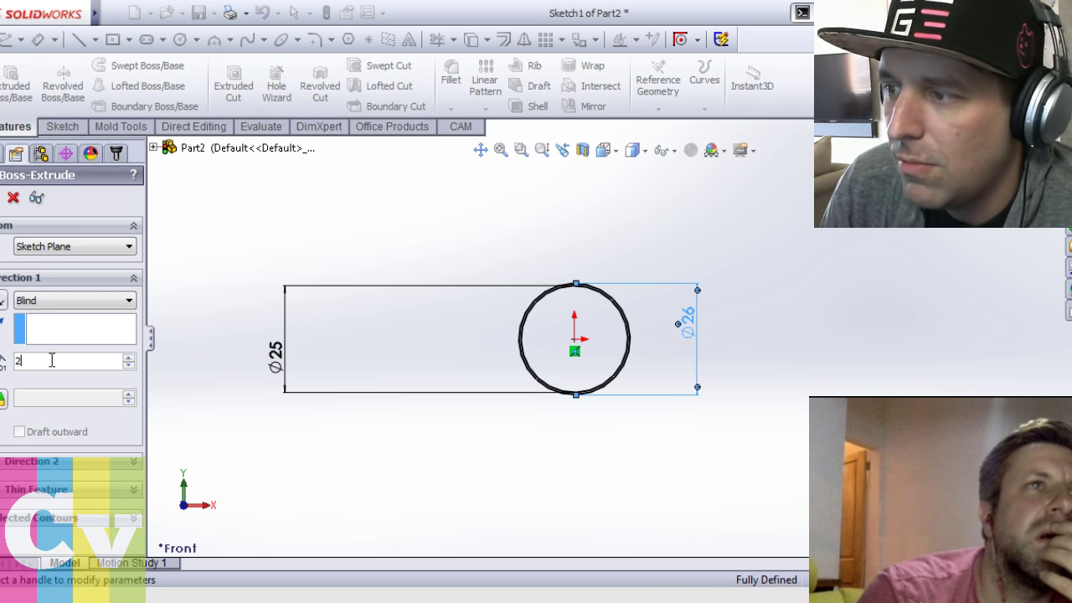
{"action": "key", "text": "Return"}
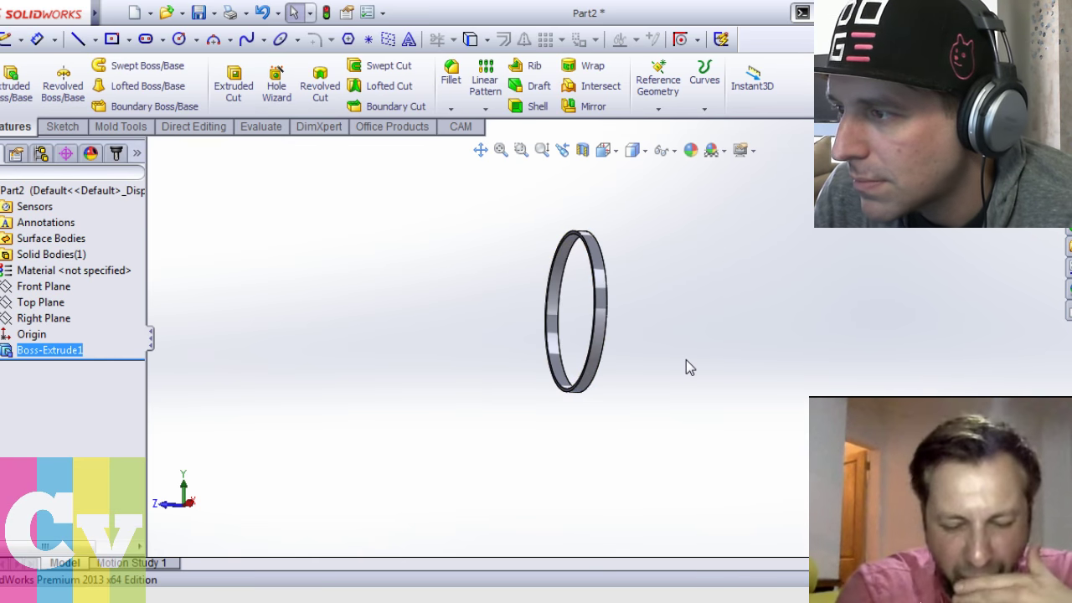
{"action": "middle_click_drag", "start_coordinate": [675, 385], "coordinate": [629, 424]}
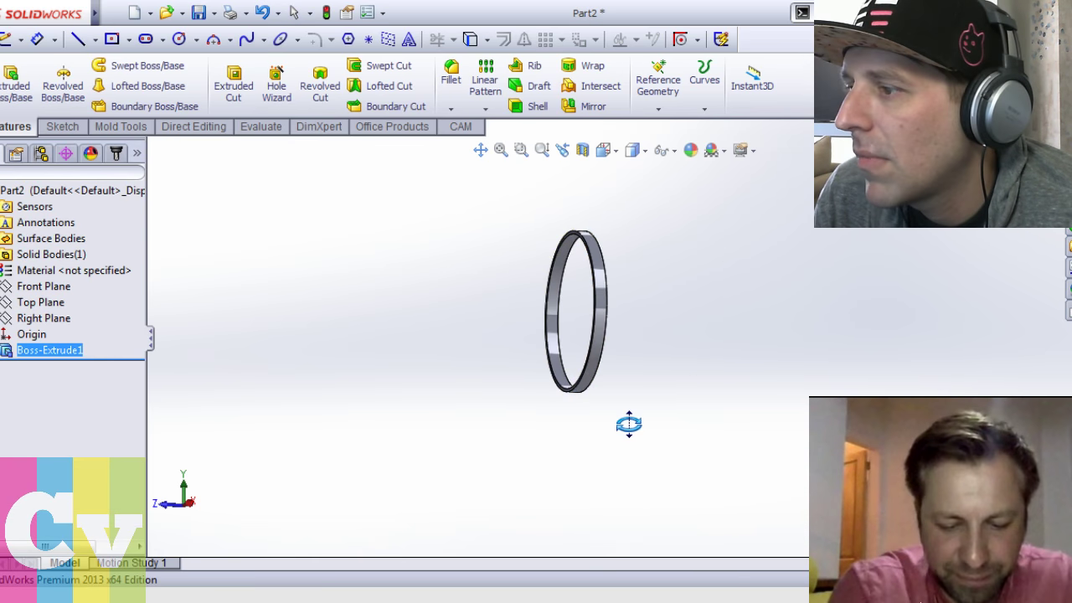
{"action": "left_click", "coordinate": [689, 153]}
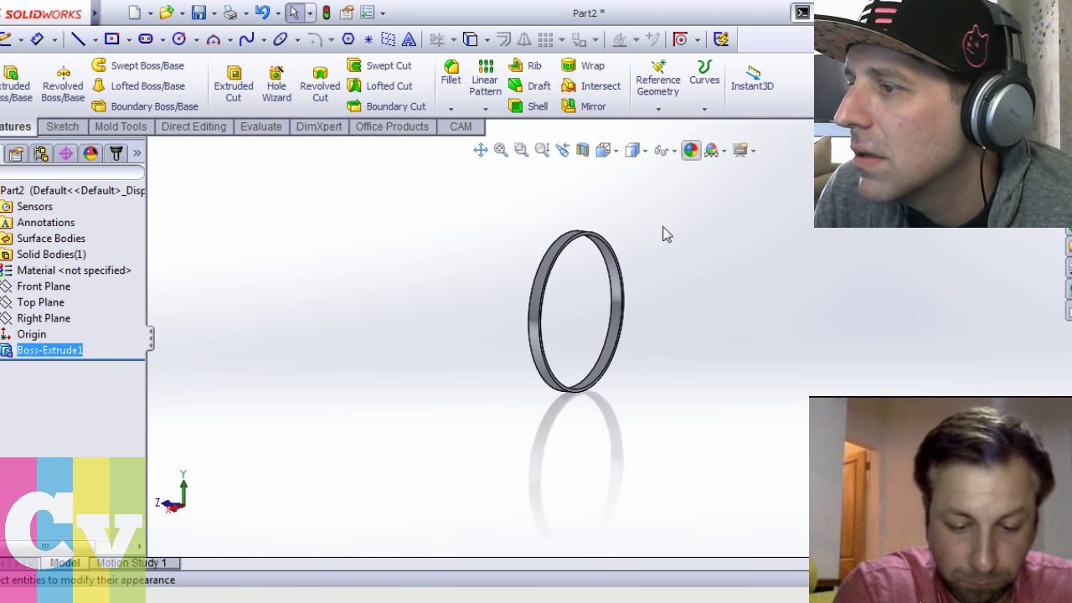
{"action": "left_click", "coordinate": [551, 250]}
{"action": "left_click", "coordinate": [552, 251]}
{"action": "left_click", "coordinate": [552, 250]}
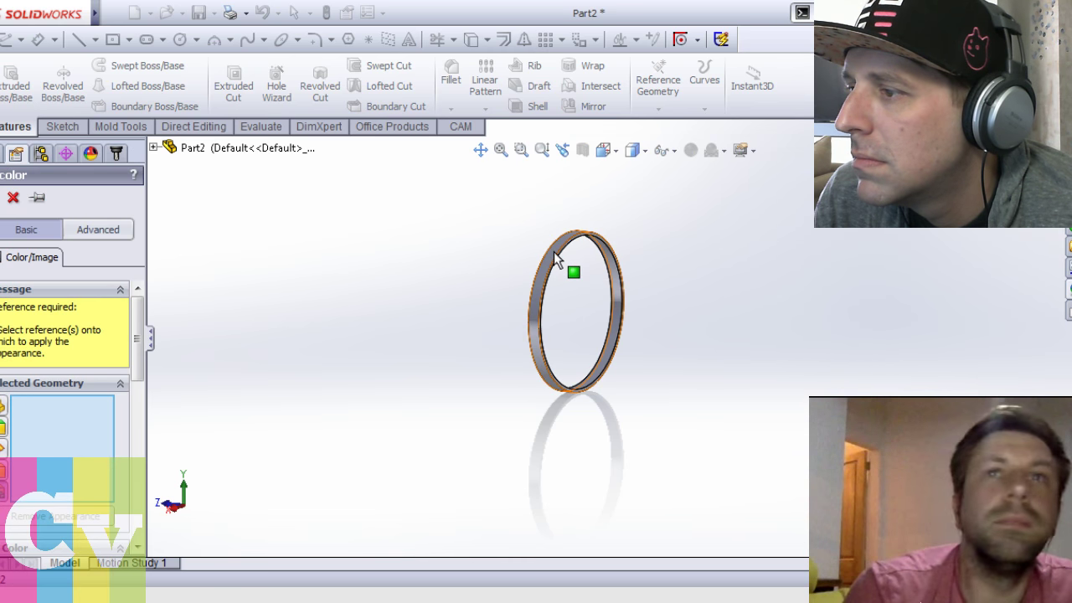
{"action": "left_click", "coordinate": [566, 240]}
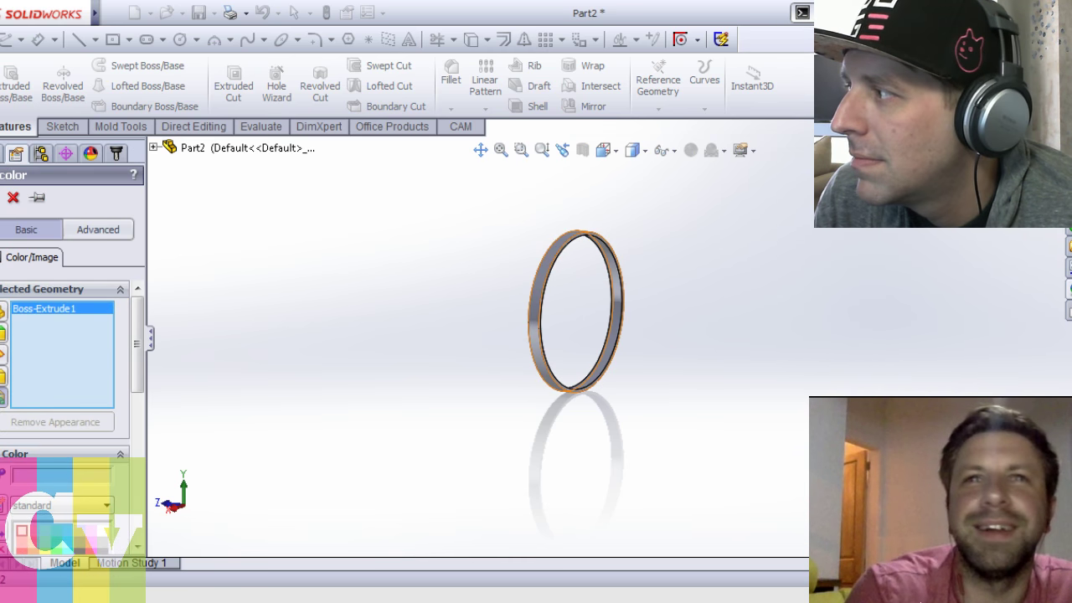
{"action": "key", "text": "Escape"}
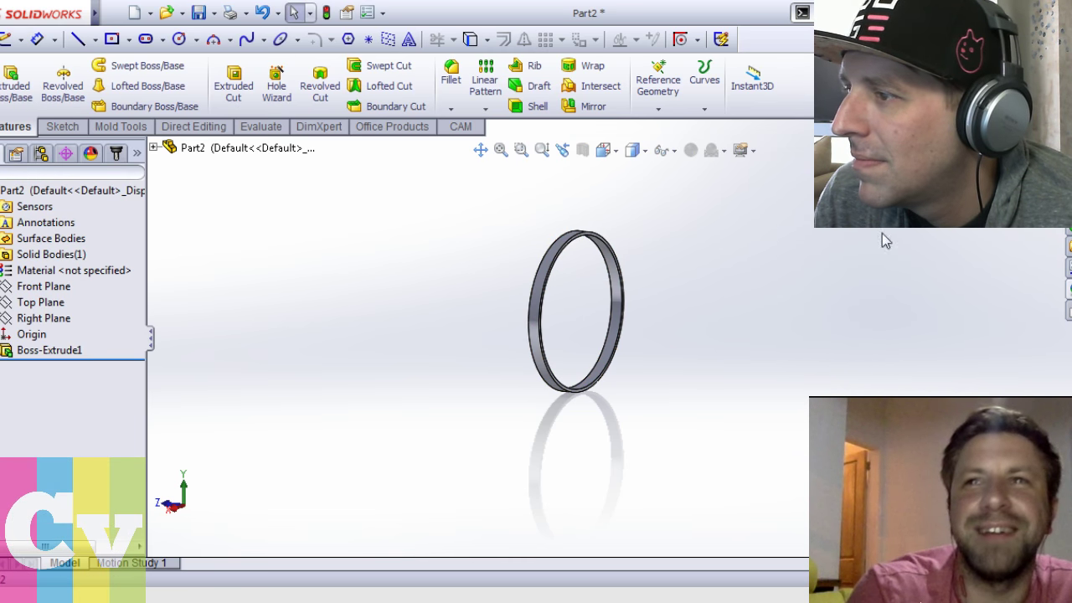
Apply a purple colour to the ring's outer cylindrical face only
{"action": "left_click", "coordinate": [552, 261]}
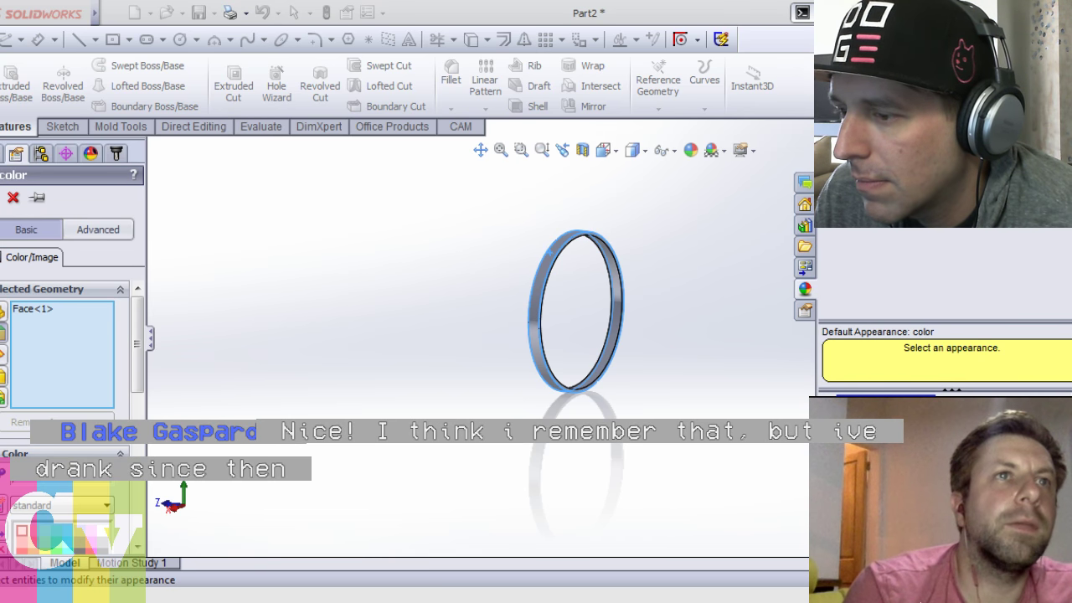
{"action": "middle_click", "coordinate": [544, 385]}
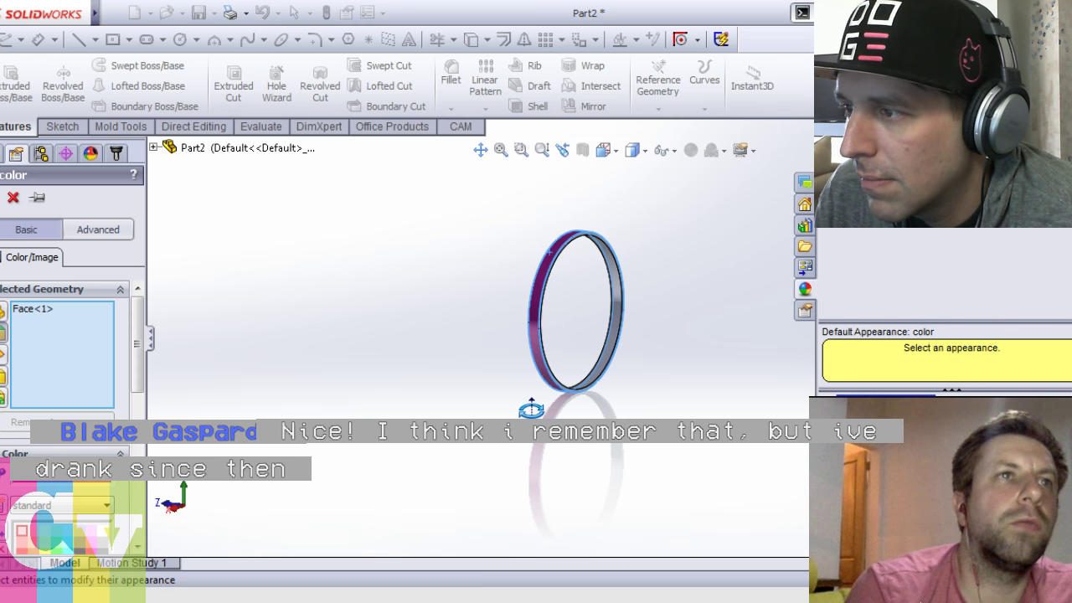
{"action": "middle_click_drag", "start_coordinate": [483, 312], "coordinate": [517, 336]}
{"action": "scroll", "coordinate": [517, 336], "scroll_direction": "up", "scroll_amount": 1}
{"action": "left_click", "coordinate": [676, 269]}
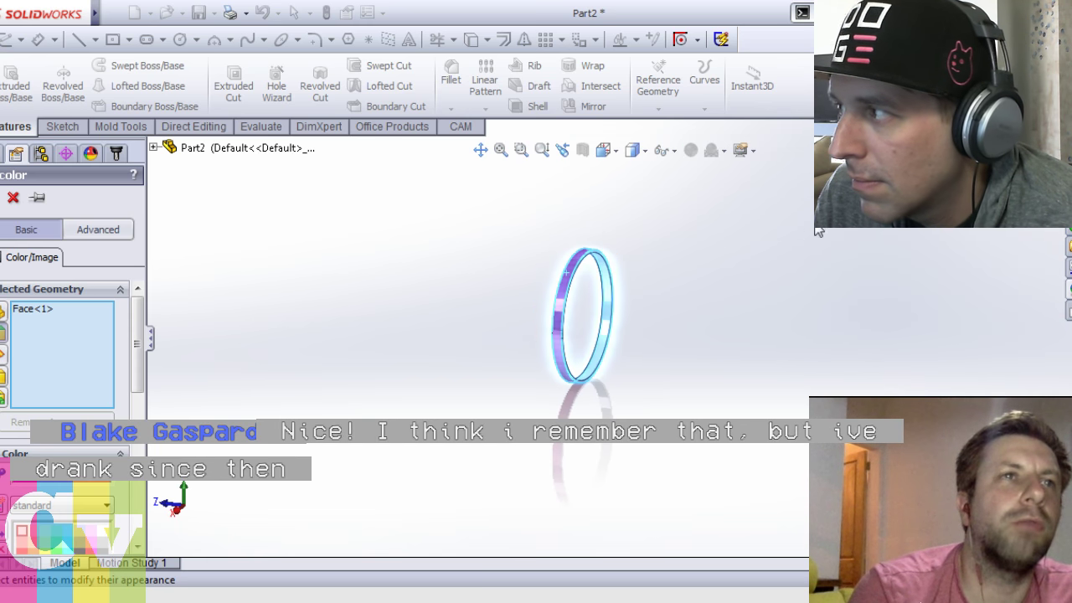
{"action": "left_click", "coordinate": [1039, 161]}
{"action": "middle_click_drag", "start_coordinate": [490, 316], "coordinate": [496, 350]}
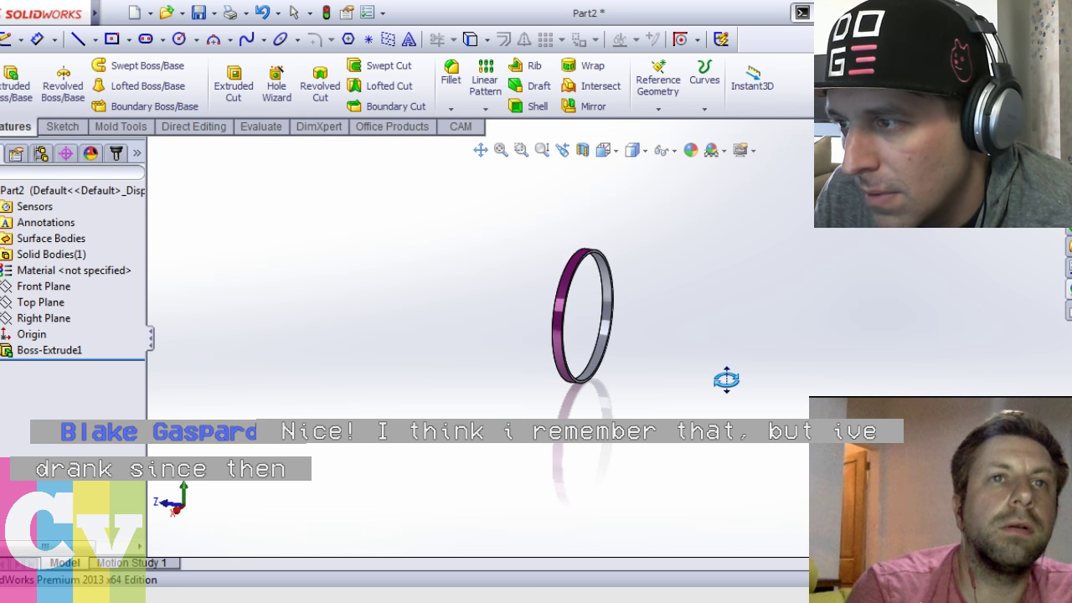
{"action": "key", "text": "Escape"}
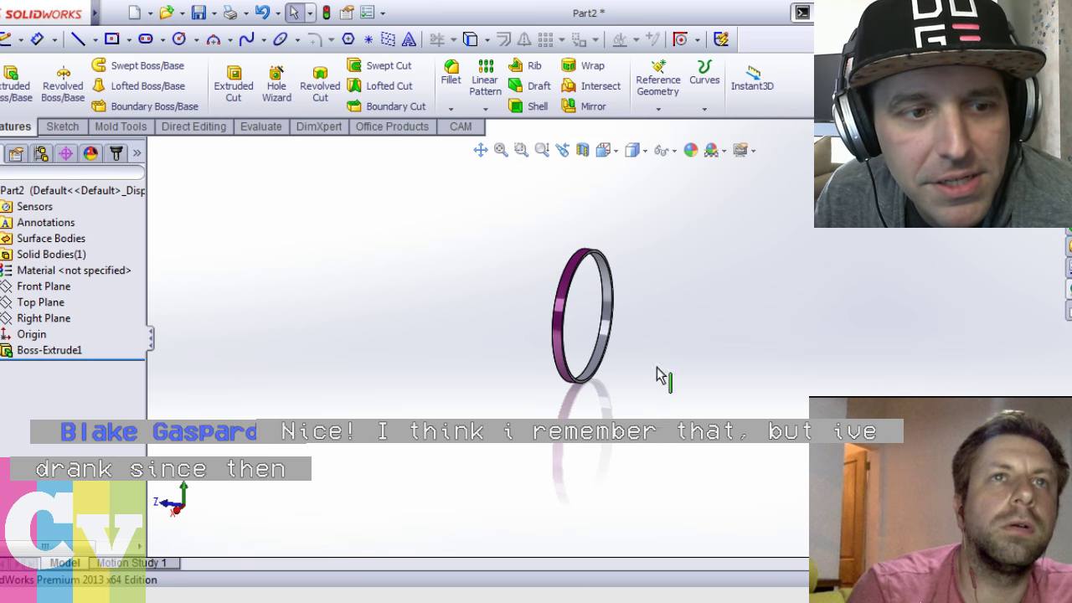
Check the coloured ring from several sides and save the part as Or-ing
{"action": "middle_click_drag", "start_coordinate": [658, 376], "coordinate": [629, 347]}
{"action": "middle_click_drag", "start_coordinate": [692, 374], "coordinate": [669, 444]}
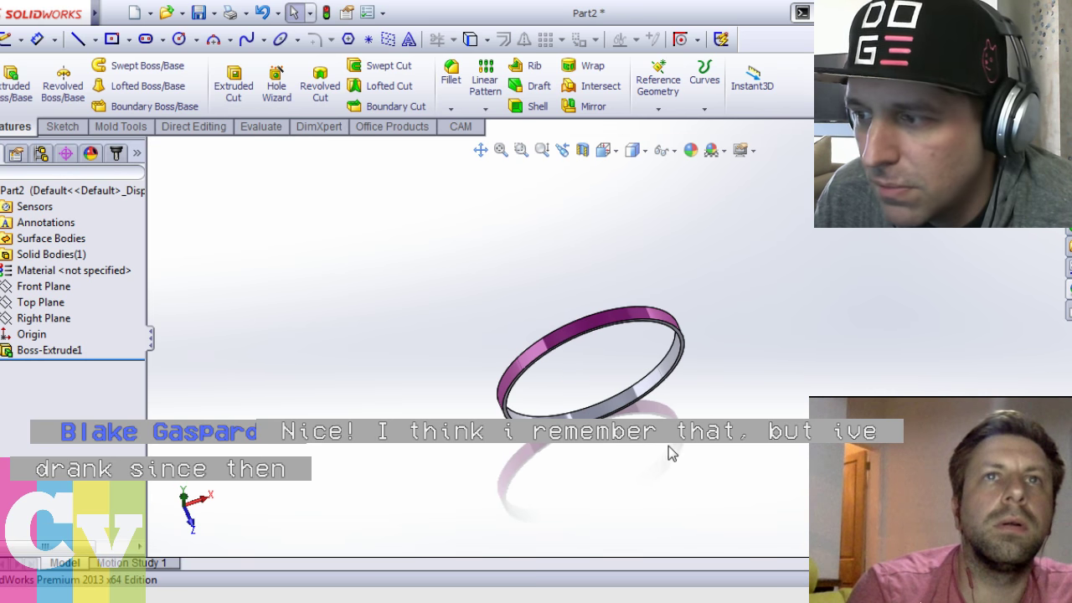
{"action": "key", "text": "Up"}
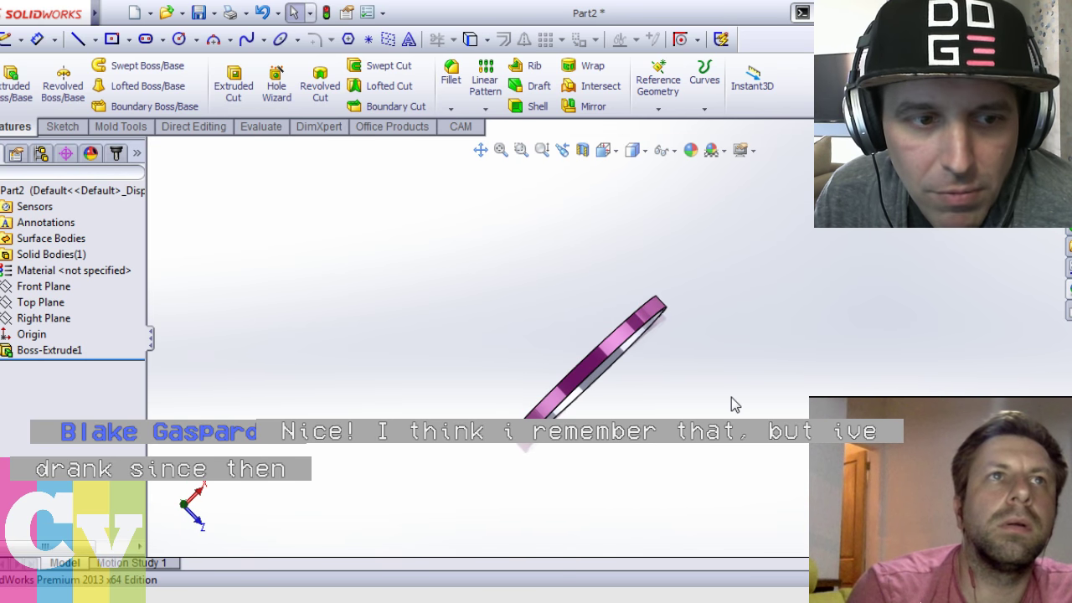
{"action": "scroll", "coordinate": [732, 397], "scroll_direction": "down", "scroll_amount": 2}
{"action": "middle_click_drag", "start_coordinate": [705, 442], "coordinate": [673, 344]}
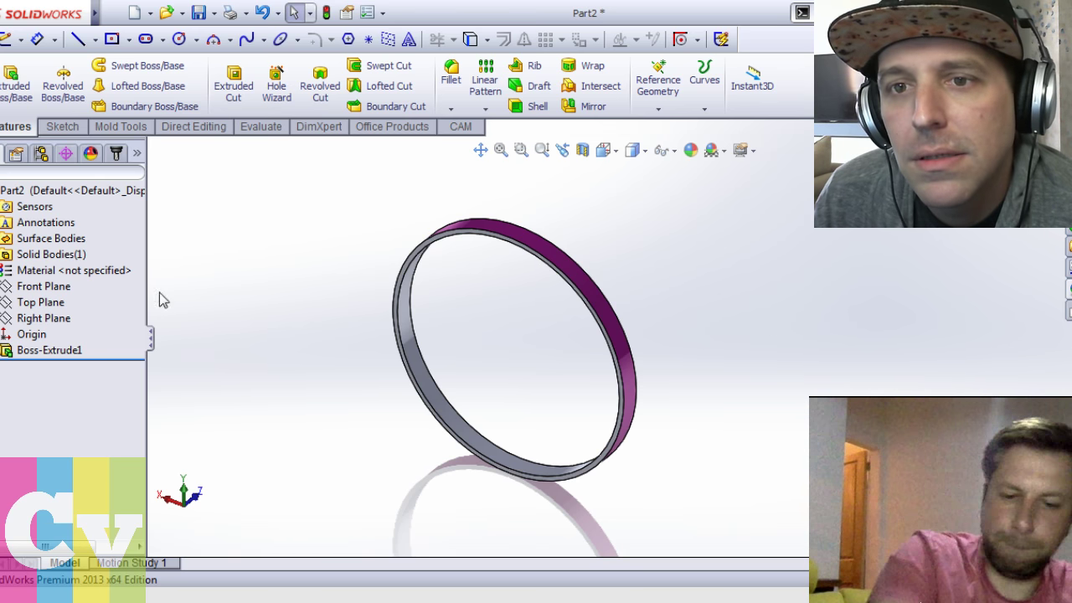
{"action": "middle_click_drag", "start_coordinate": [343, 354], "coordinate": [438, 410]}
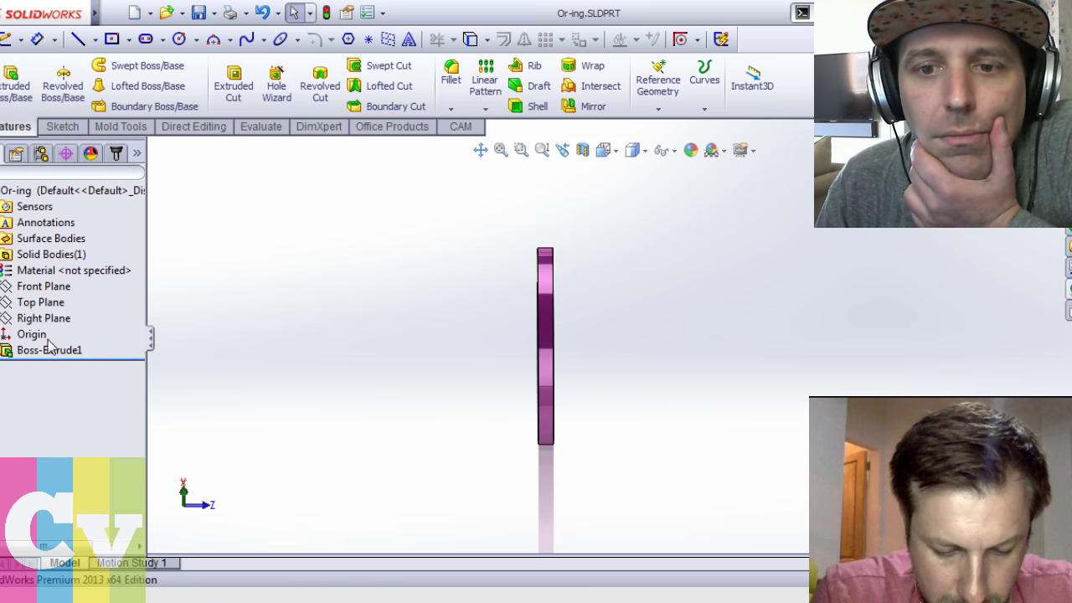
Edit the ring's extrusion and set its depth to 88 mm to make a long sleeve
{"action": "key", "text": "ctrl+shift+z"}
{"action": "left_click", "coordinate": [40, 294]}
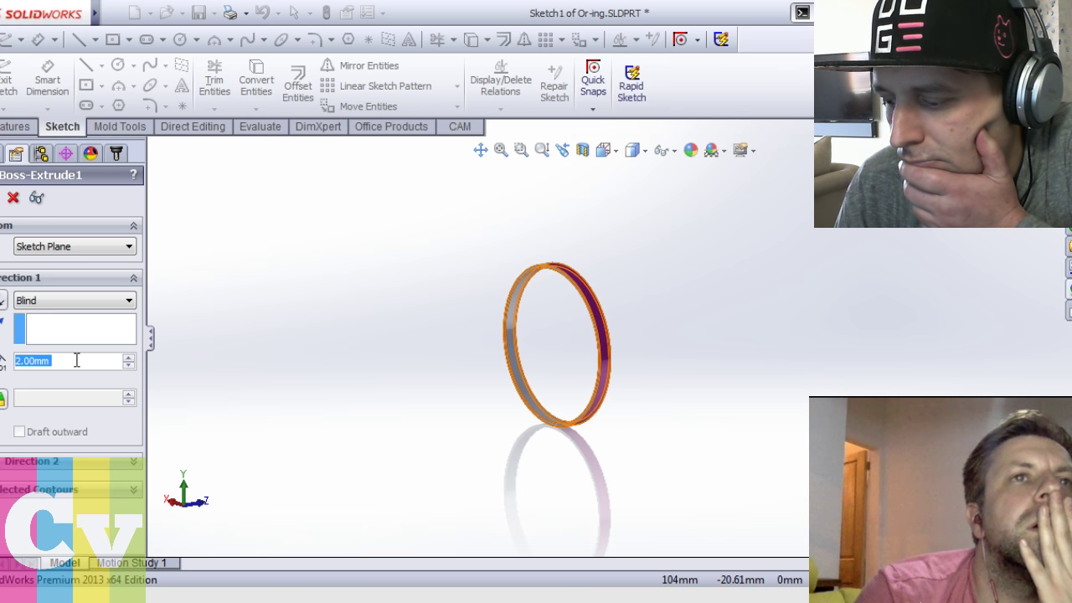
{"action": "type", "text": "88"}
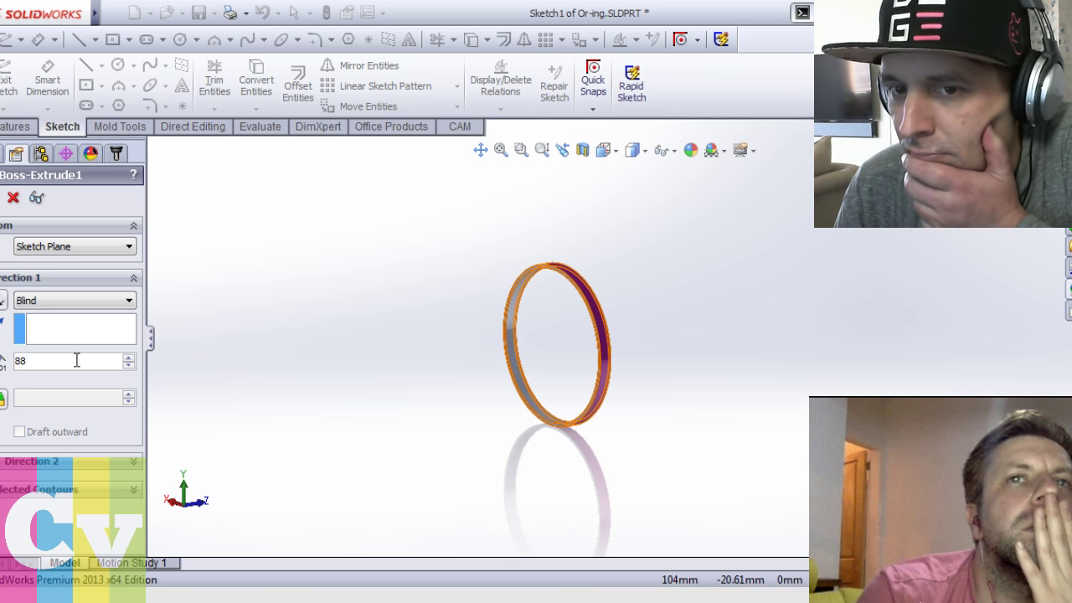
{"action": "key", "text": "Return"}
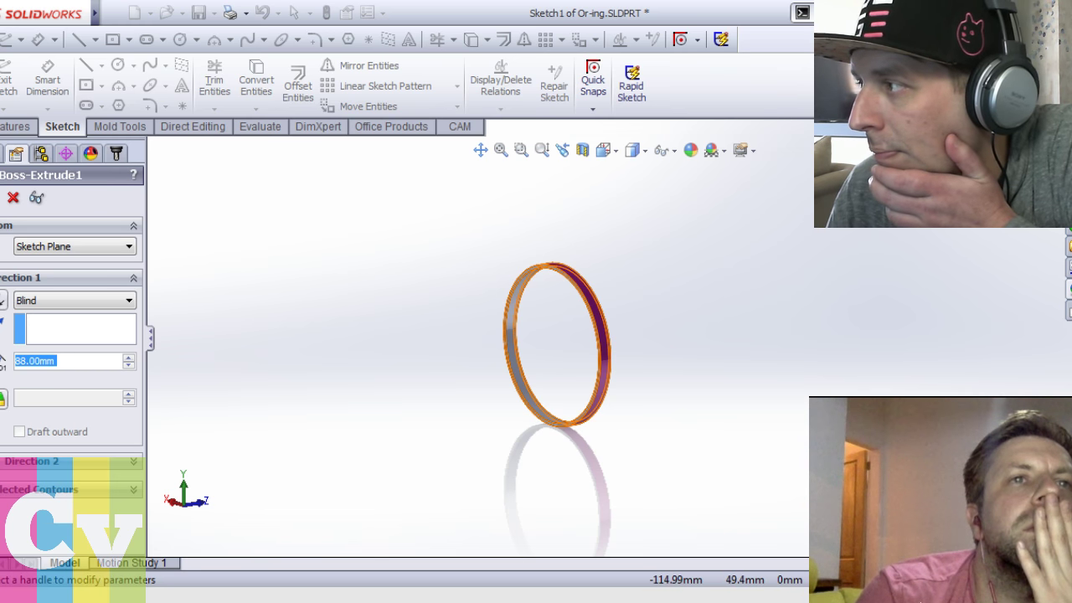
{"action": "key", "text": "Return"}
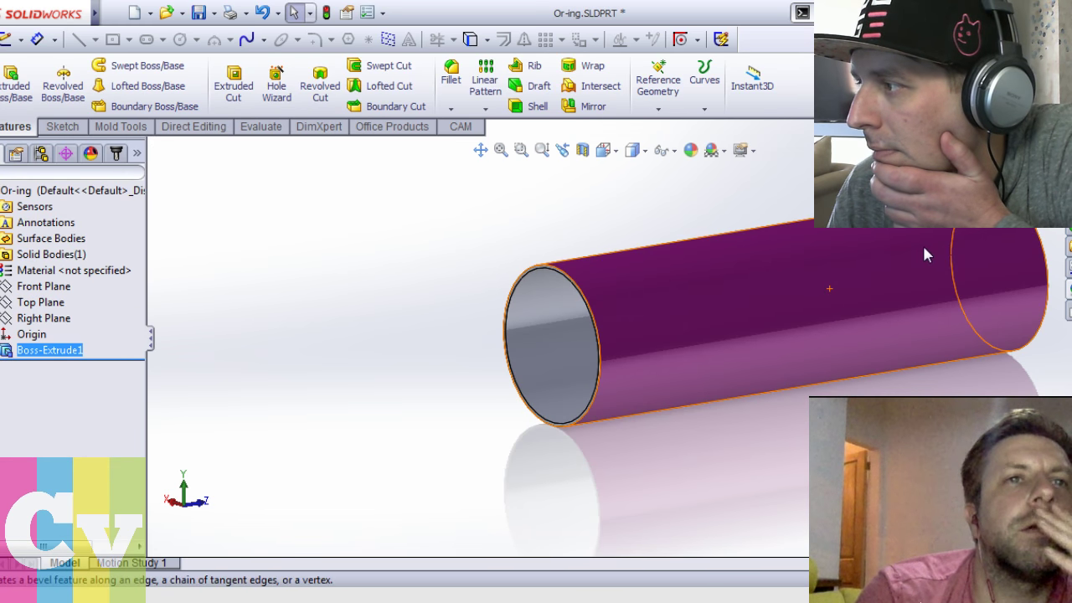
Recolour the lengthened part's outer face black and save the part as sleeve
{"action": "left_click", "coordinate": [963, 270]}
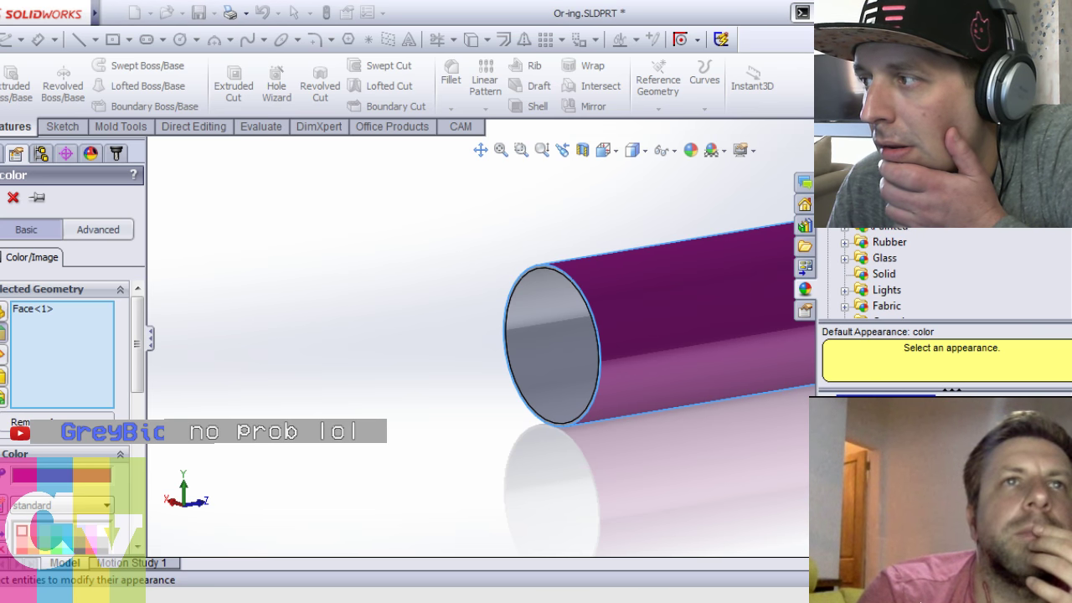
{"action": "left_click_drag", "start_coordinate": [863, 423], "coordinate": [694, 334]}
{"action": "key", "text": "Return"}
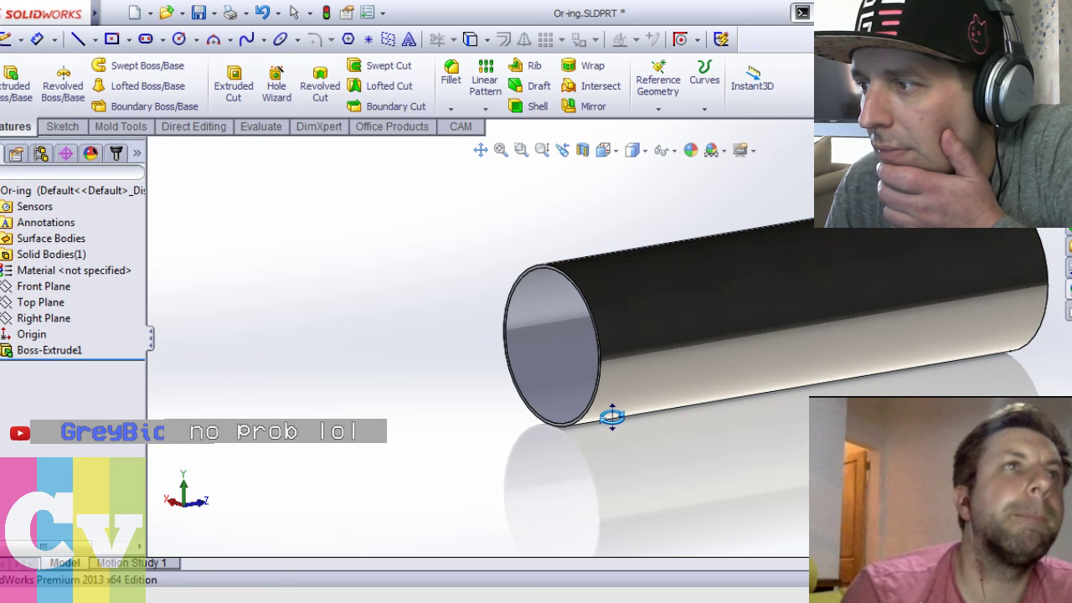
{"action": "mouse_move", "coordinate": [95, 13]}
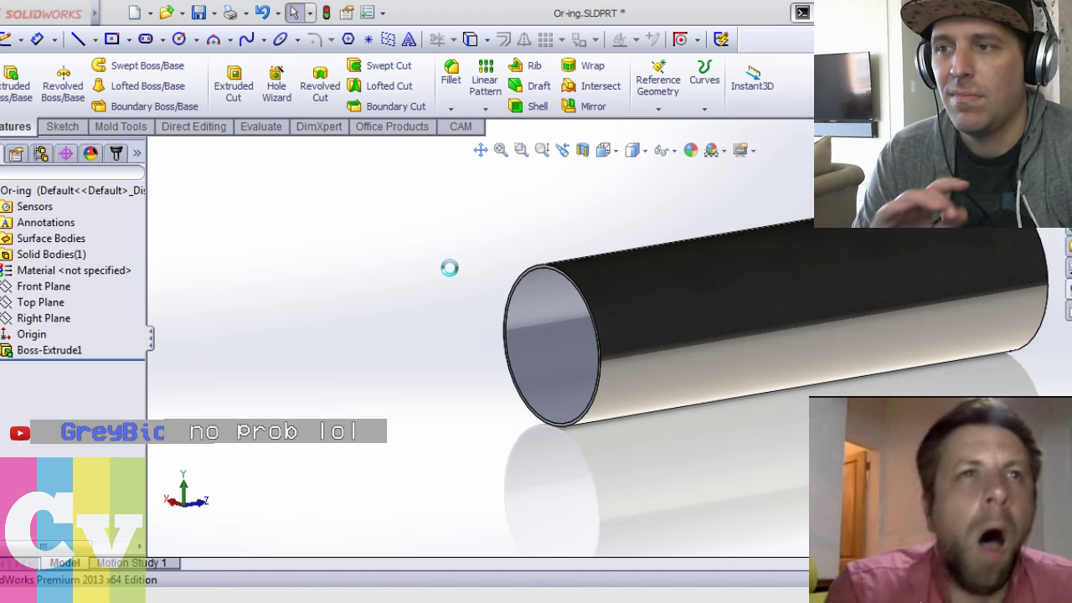
{"action": "key", "text": "Return"}
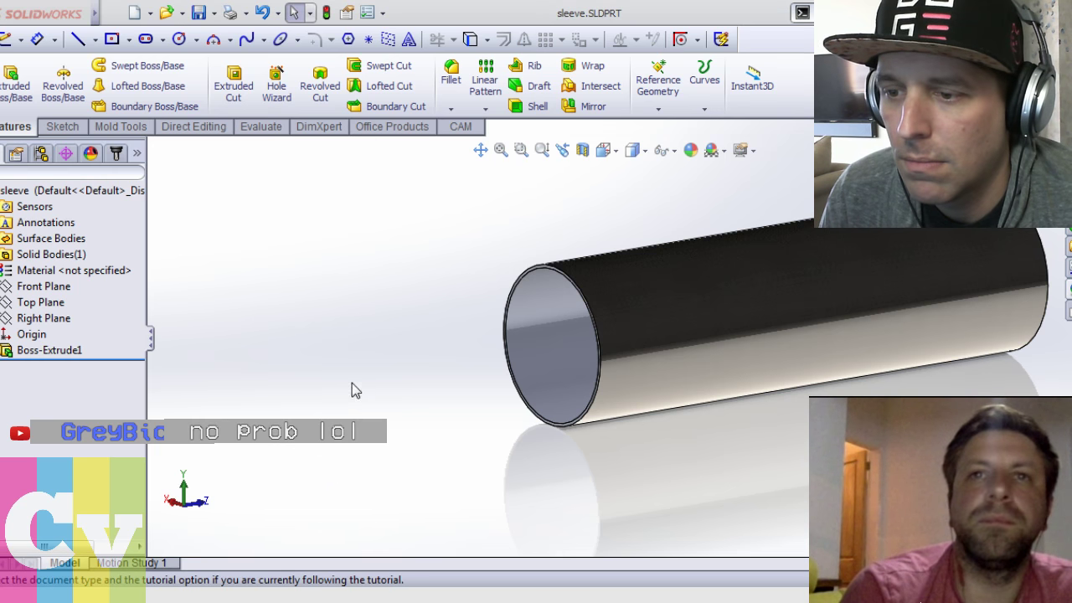
Create a new assembly and place the Tube, sleeve and Or-ing parts apart from each other
{"action": "left_click", "coordinate": [582, 561]}
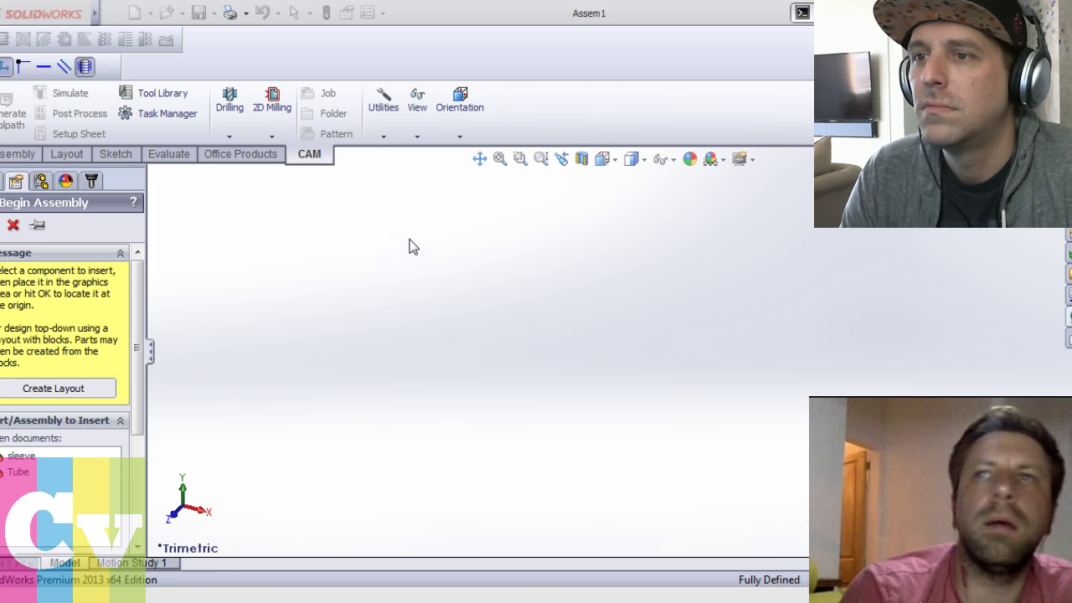
{"action": "left_click", "coordinate": [937, 389]}
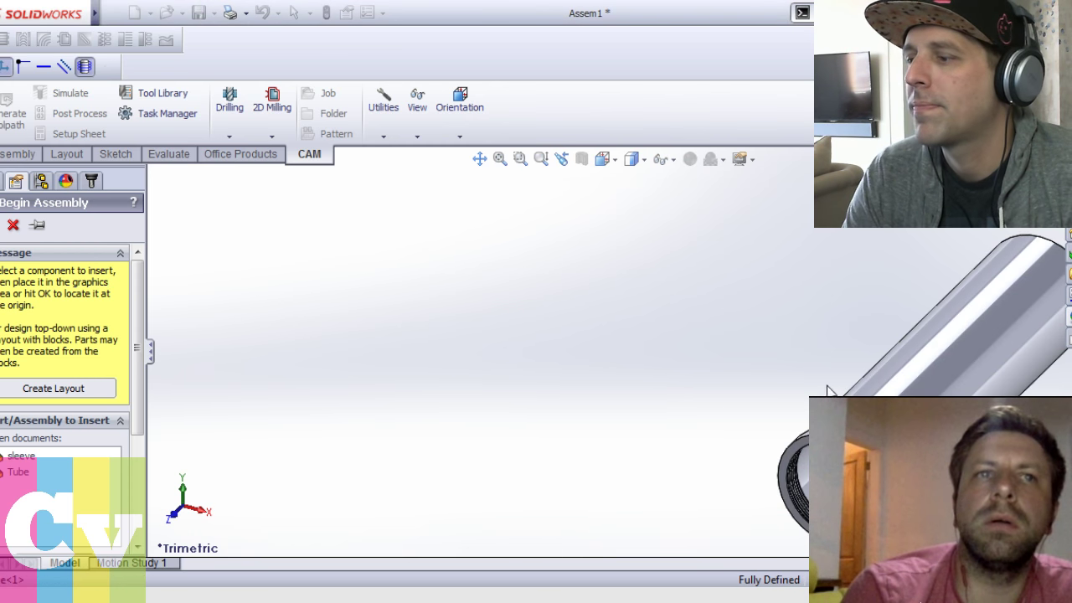
{"action": "left_click", "coordinate": [18, 457]}
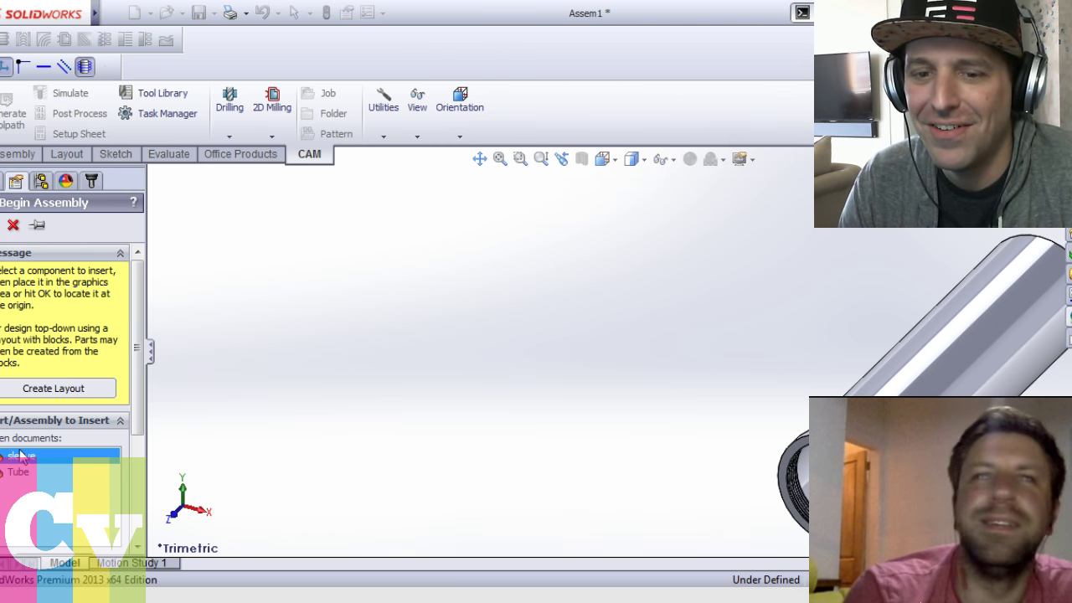
{"action": "left_click", "coordinate": [646, 352]}
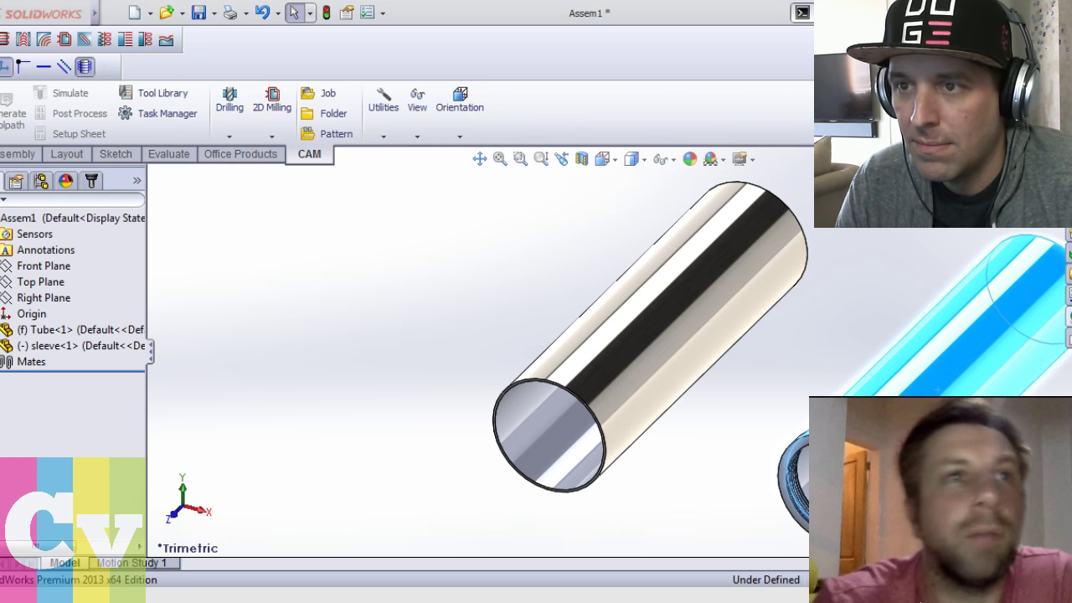
{"action": "left_click", "coordinate": [949, 299]}
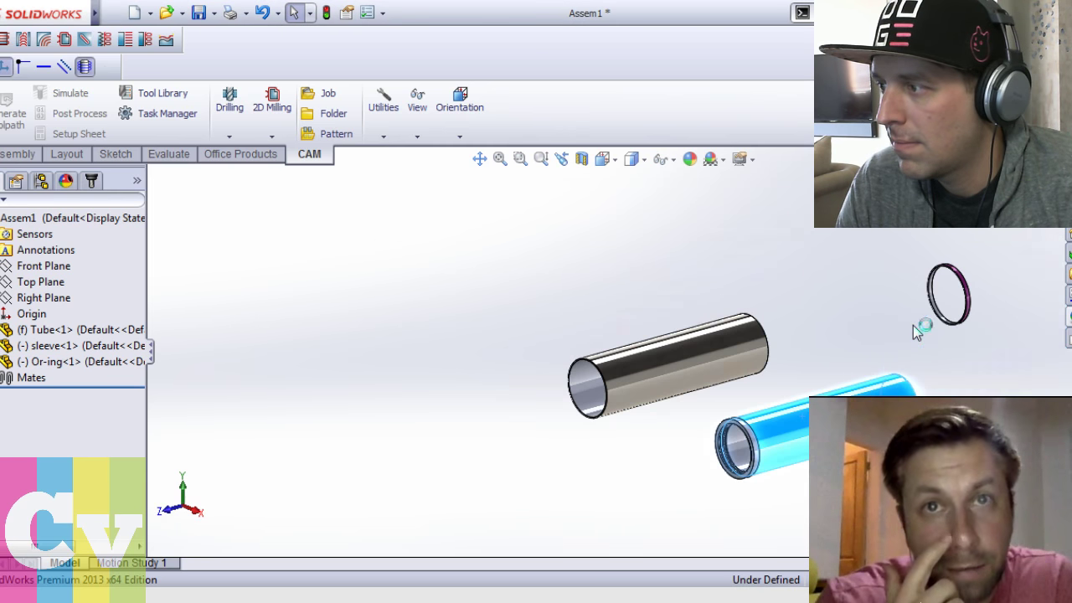
{"action": "left_click", "coordinate": [928, 394]}
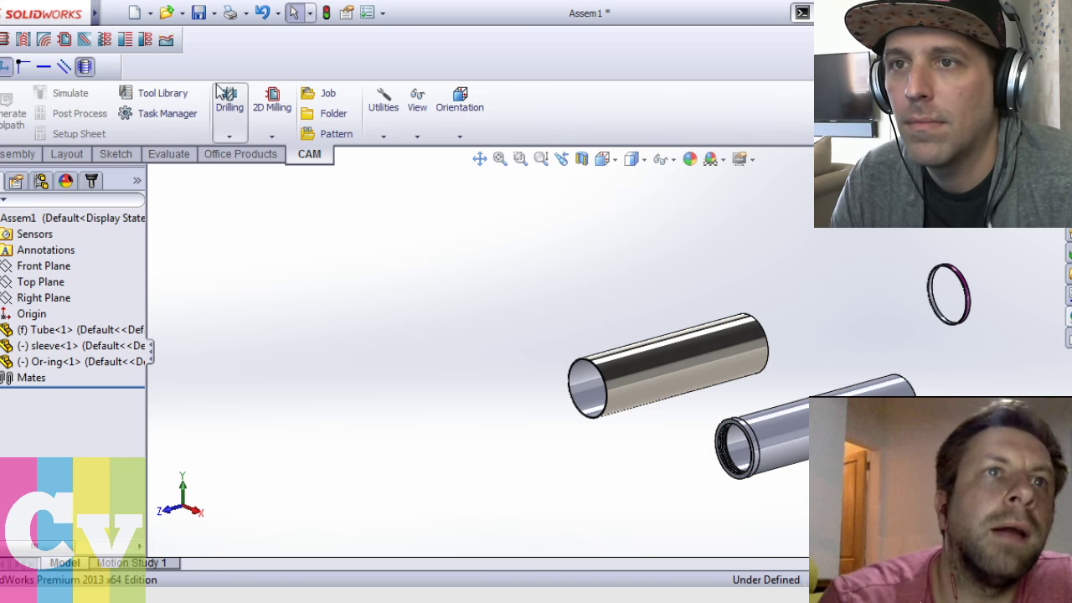
Move the sleeve beyond the tube's collarless end, roughly in line with the tube's axis
{"action": "left_click", "coordinate": [18, 154]}
{"action": "left_click", "coordinate": [269, 109]}
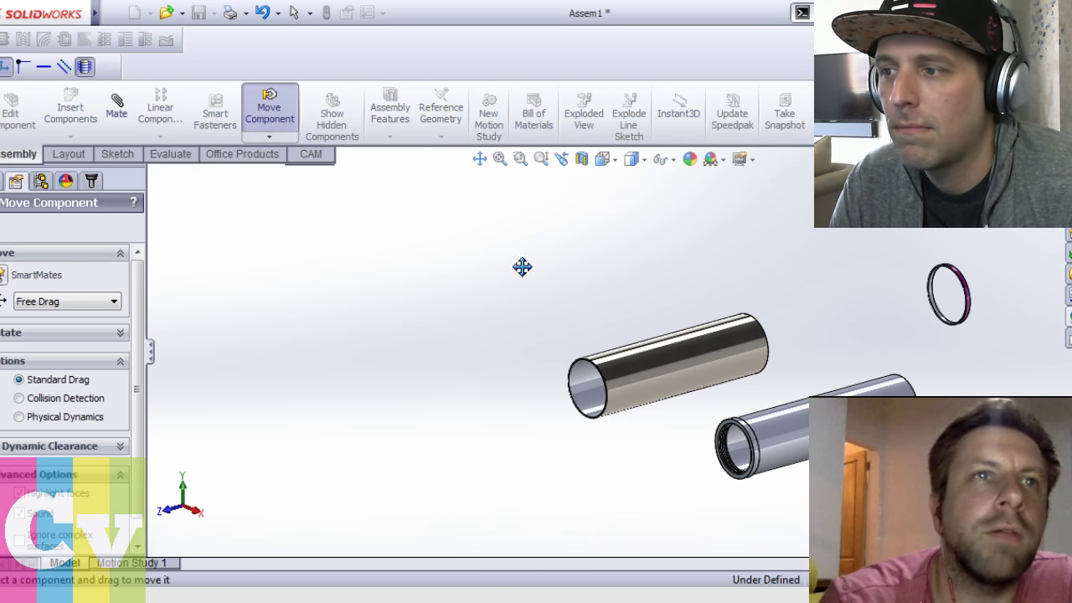
{"action": "middle_click_drag", "start_coordinate": [521, 266], "coordinate": [894, 358]}
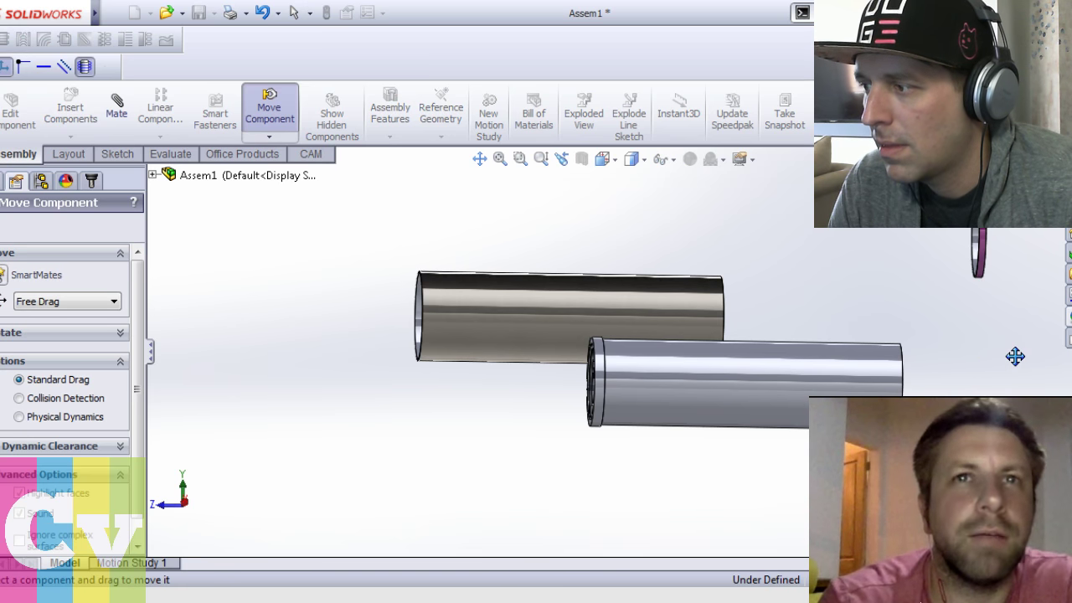
{"action": "left_click_drag", "start_coordinate": [537, 294], "coordinate": [1015, 357]}
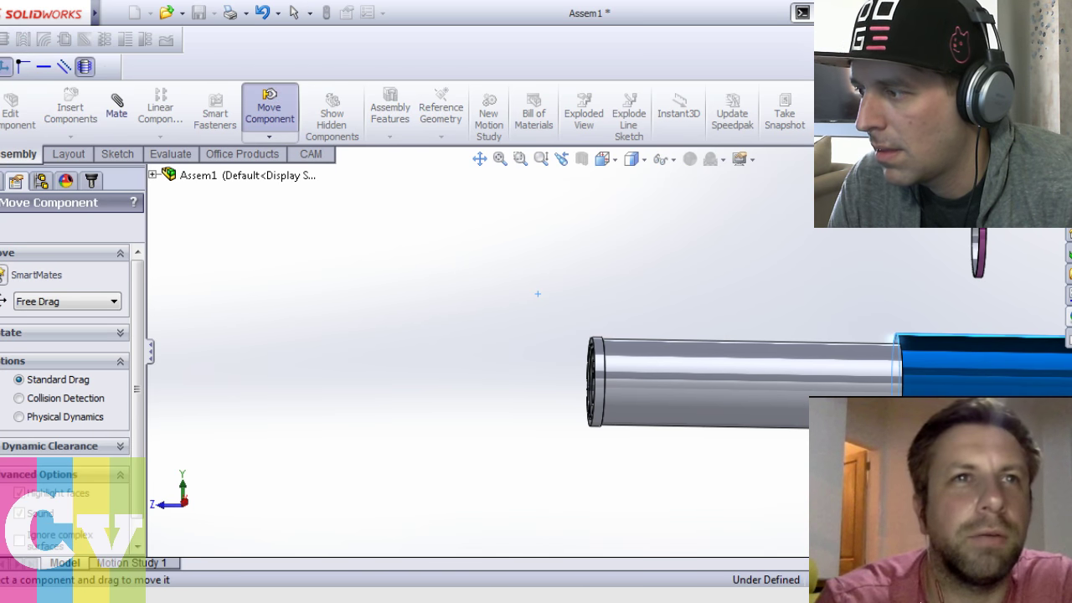
{"action": "middle_click_drag", "start_coordinate": [1015, 386], "coordinate": [746, 419]}
{"action": "left_click_drag", "start_coordinate": [796, 438], "coordinate": [690, 479]}
{"action": "middle_click_drag", "start_coordinate": [768, 464], "coordinate": [1030, 452]}
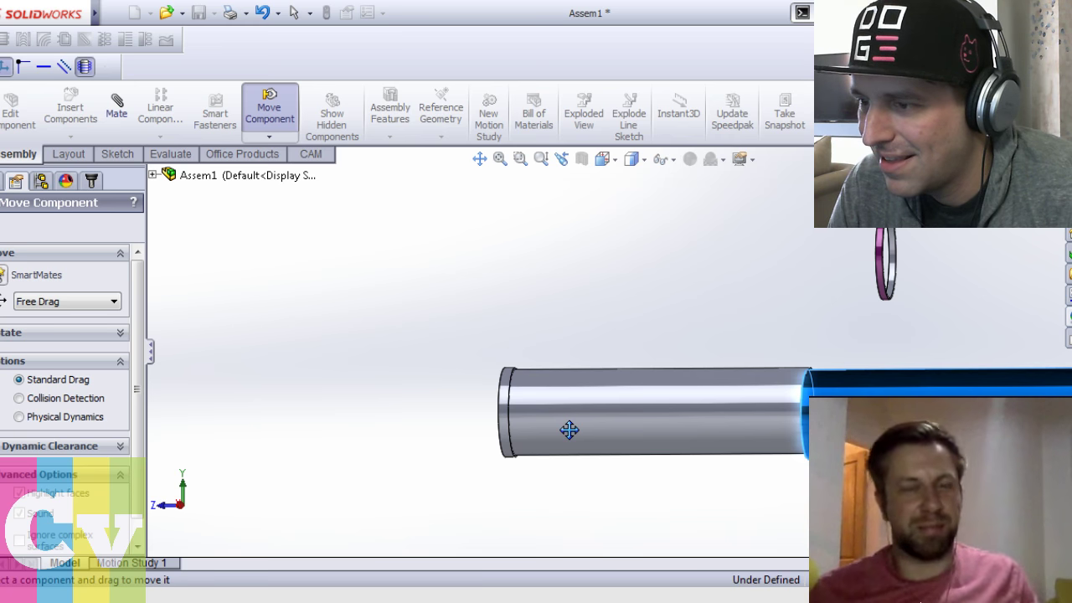
Slide the sleeve over the tube and align it concentrically by eye, with its end close to the tube's collar
{"action": "left_click_drag", "start_coordinate": [1030, 387], "coordinate": [738, 383]}
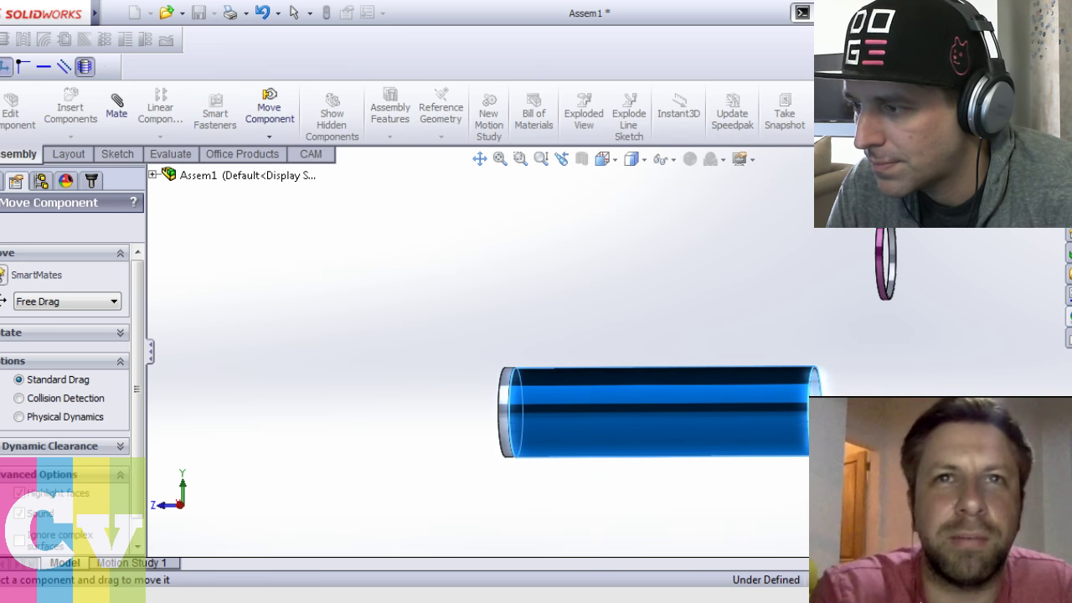
{"action": "key", "text": "ctrl+shift+z"}
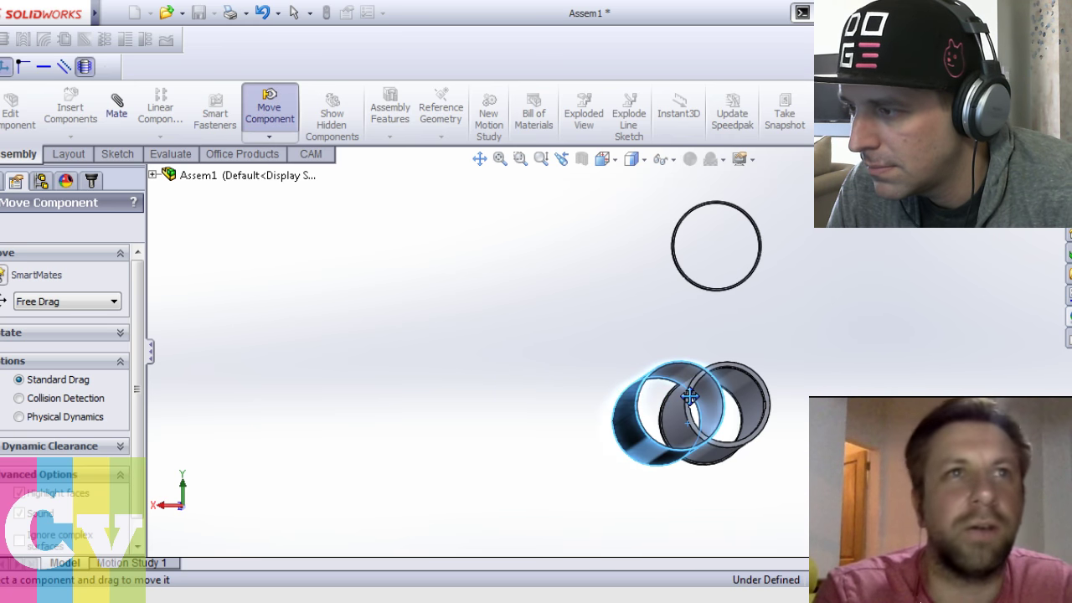
{"action": "key", "text": "ctrl+z"}
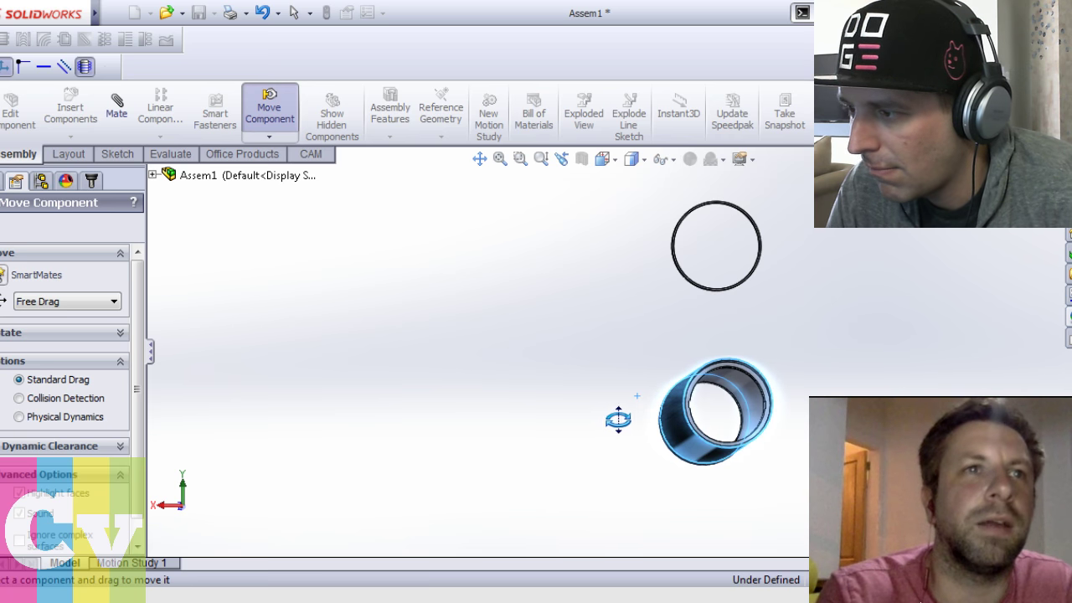
{"action": "key", "text": "ctrl+shift+z"}
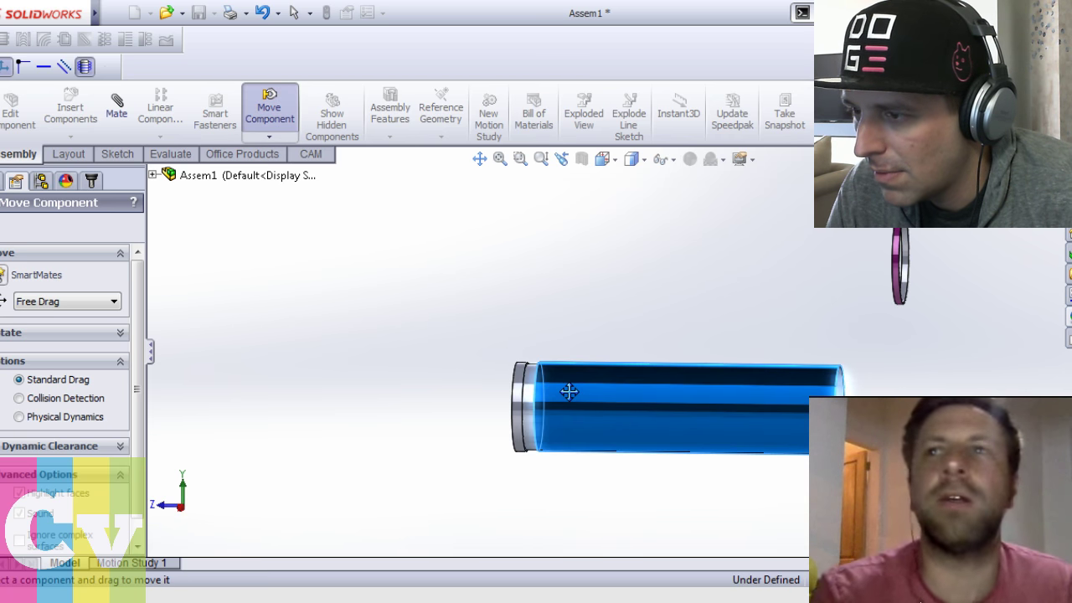
{"action": "left_click_drag", "start_coordinate": [590, 391], "coordinate": [578, 391]}
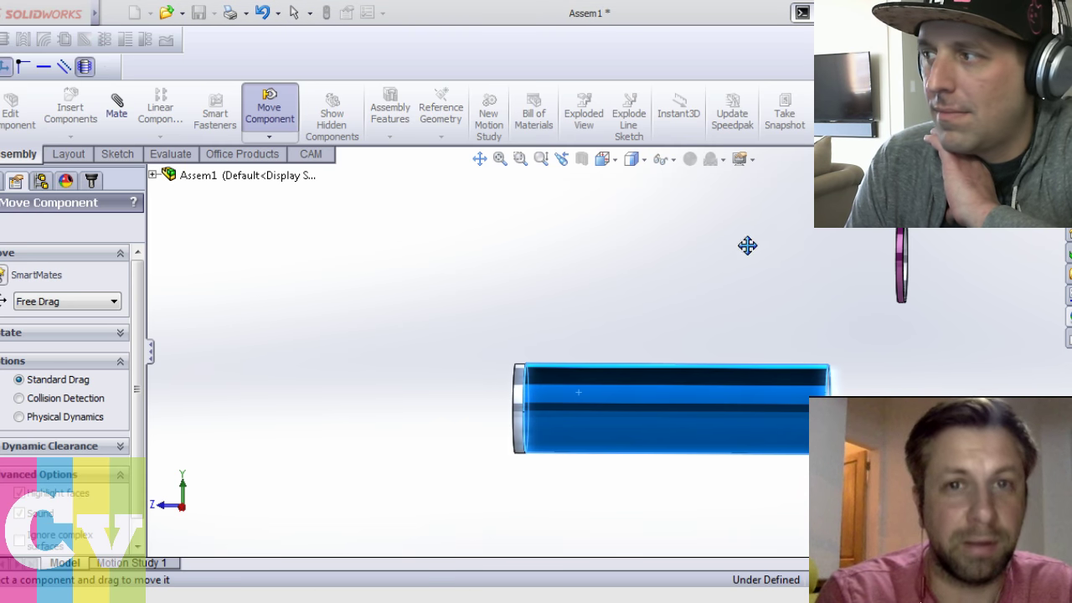
{"action": "key", "text": "Escape"}
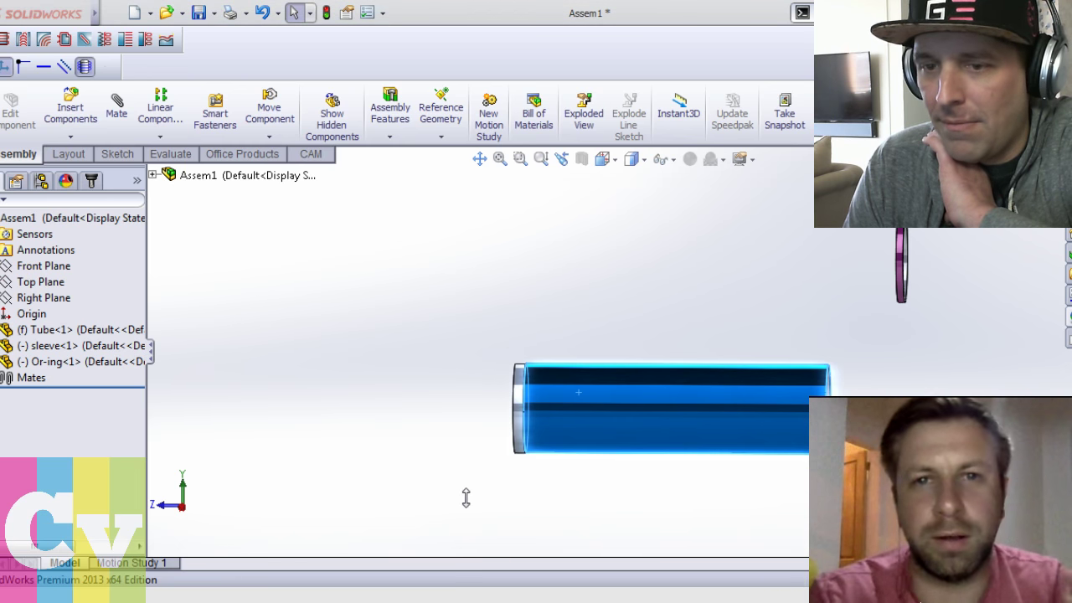
Set the sleeve part's extrusion depth to 84 mm and return to the assembly
{"action": "key", "text": "ctrl+Tab"}
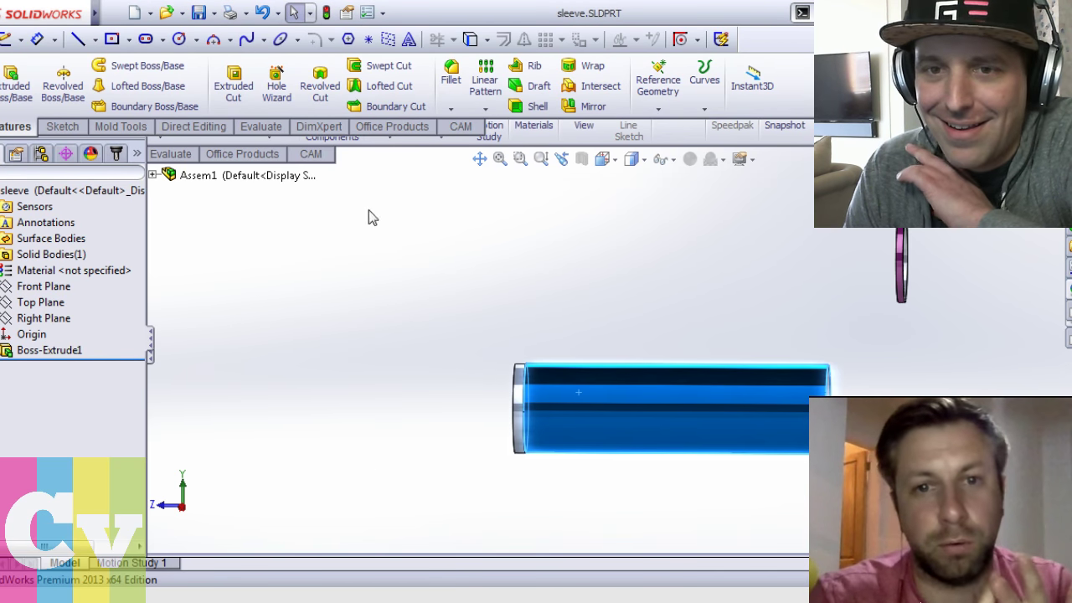
{"action": "left_click", "coordinate": [7, 352]}
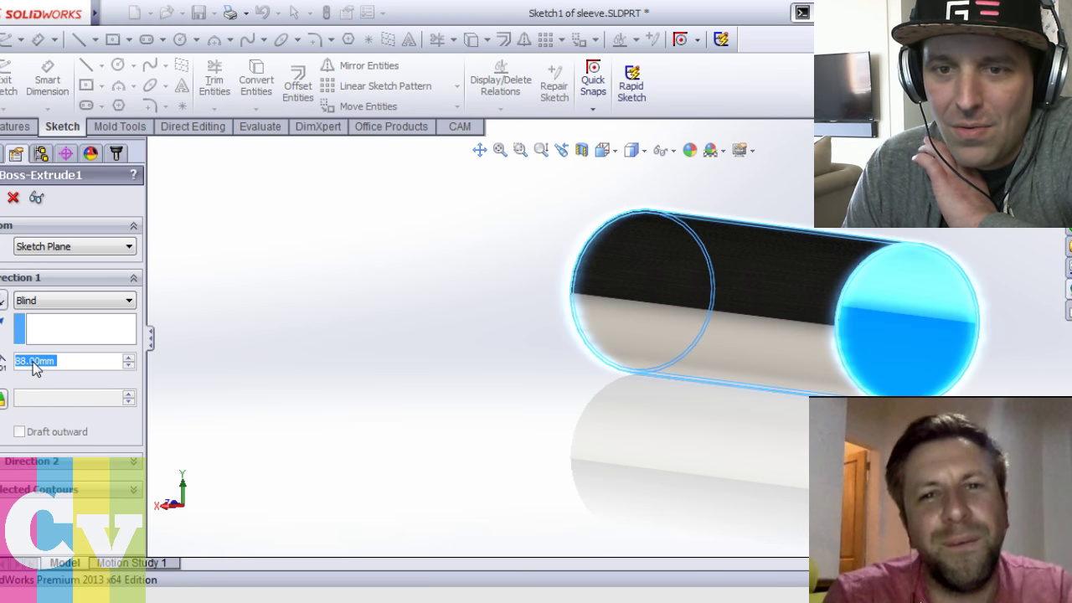
{"action": "left_click", "coordinate": [31, 361]}
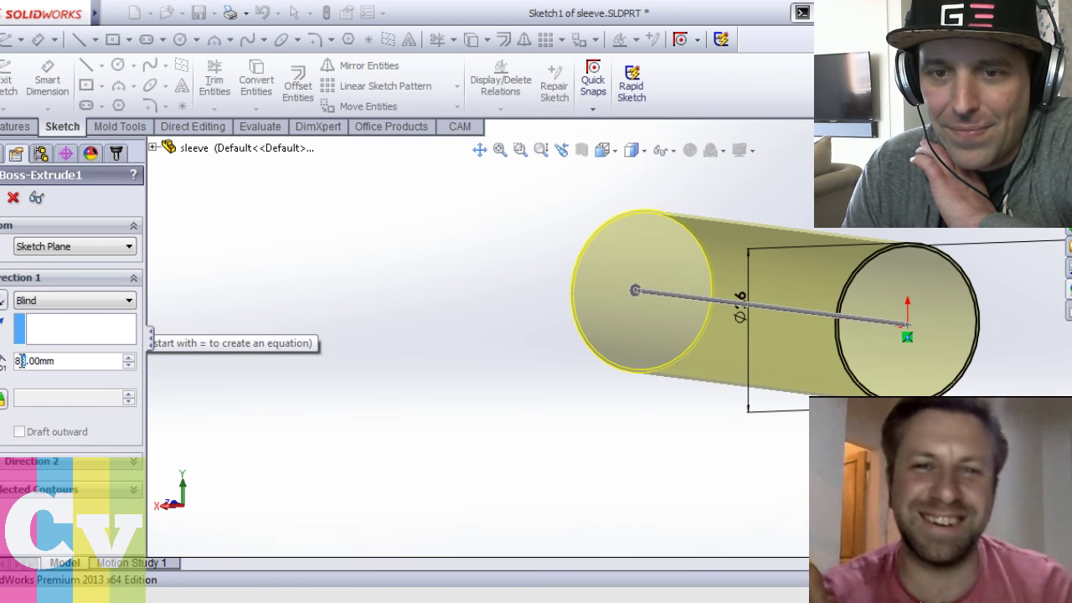
{"action": "type", "text": "4"}
{"action": "key", "text": "Return"}
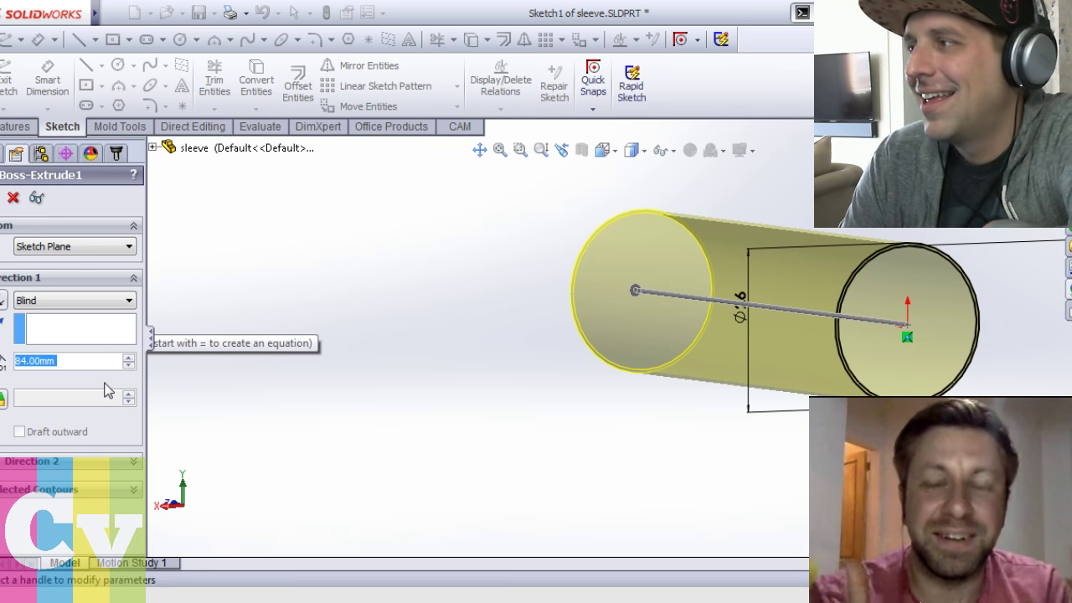
{"action": "key", "text": "Return"}
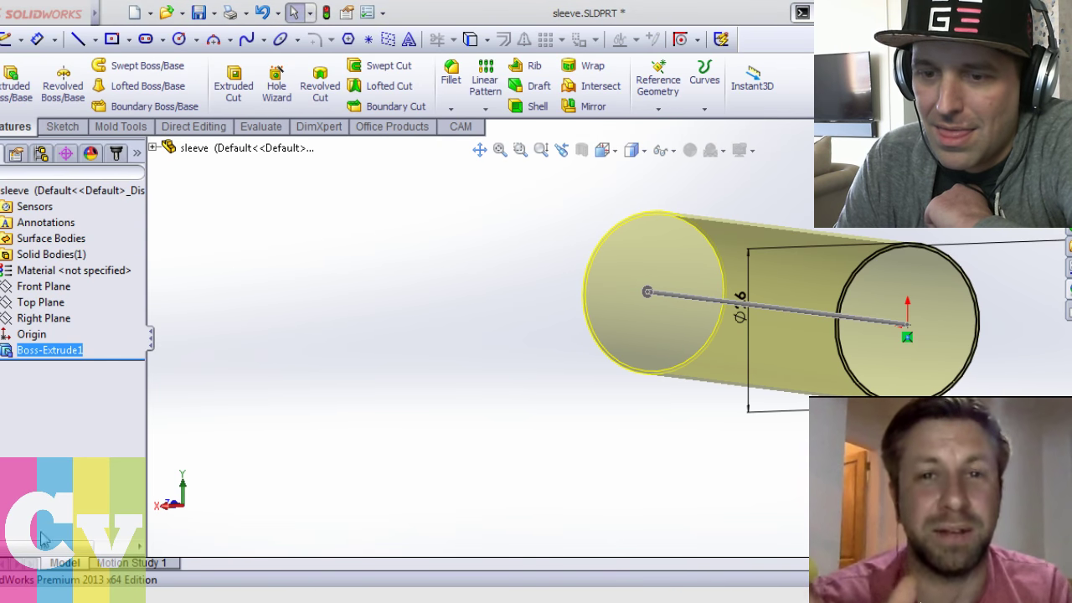
{"action": "key", "text": "ctrl+Tab"}
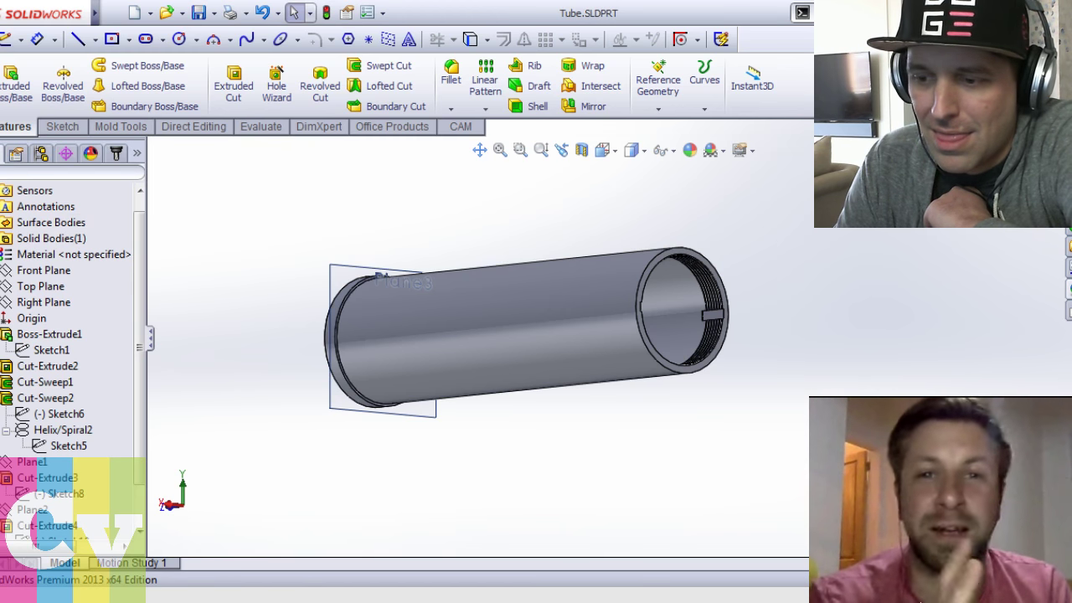
{"action": "key", "text": "ctrl+Tab"}
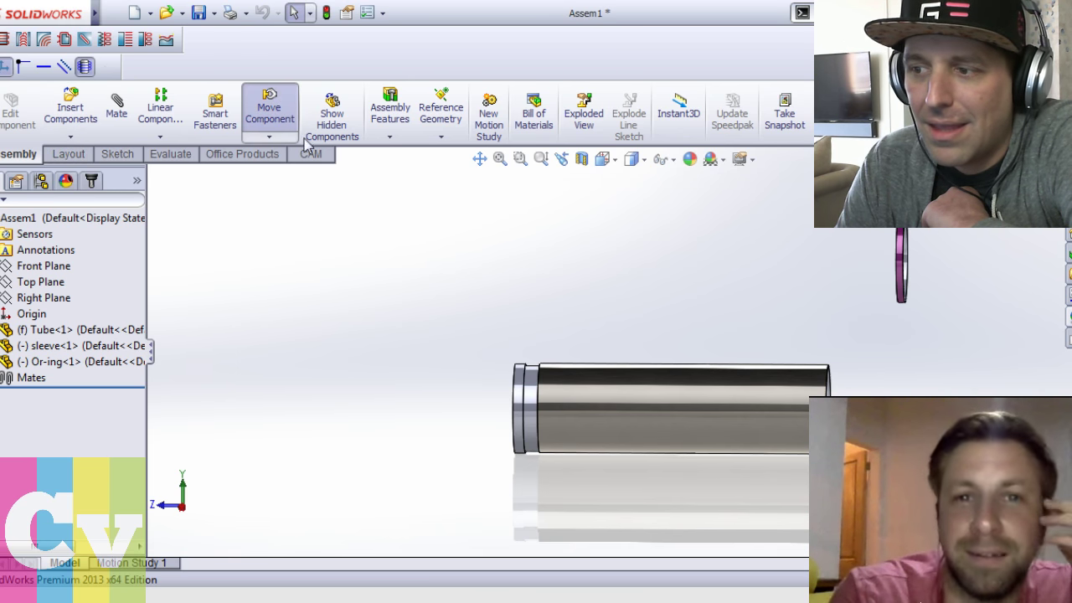
Slide the shortened sleeve along the tube until it sits against the collar
{"action": "scroll", "coordinate": [568, 394], "scroll_direction": "up", "scroll_amount": 1}
{"action": "middle_click_drag", "start_coordinate": [568, 394], "coordinate": [564, 395]}
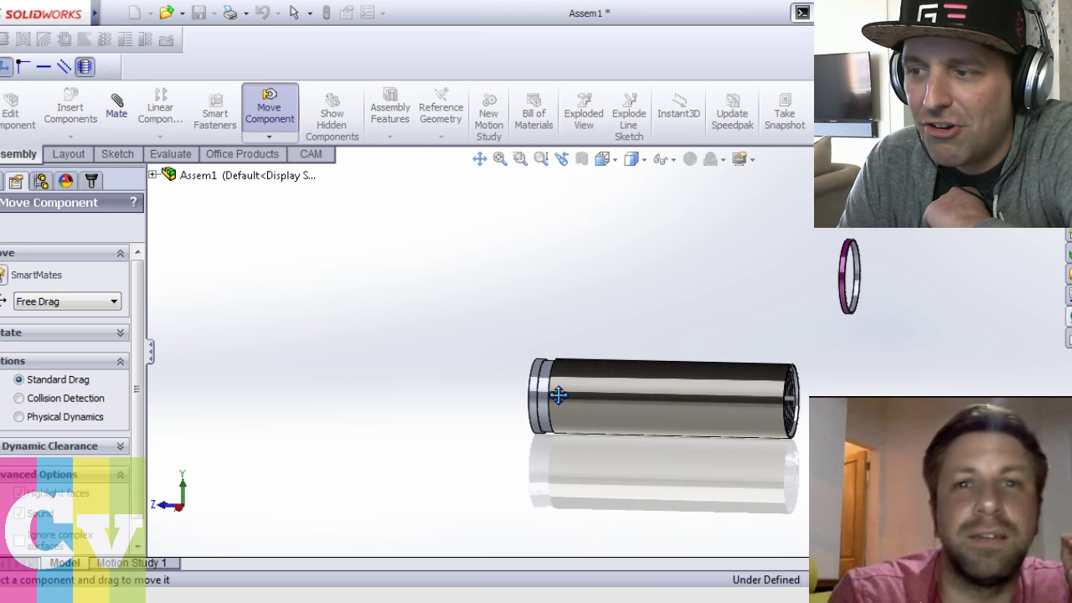
{"action": "key", "text": "Escape"}
{"action": "left_click", "coordinate": [568, 394]}
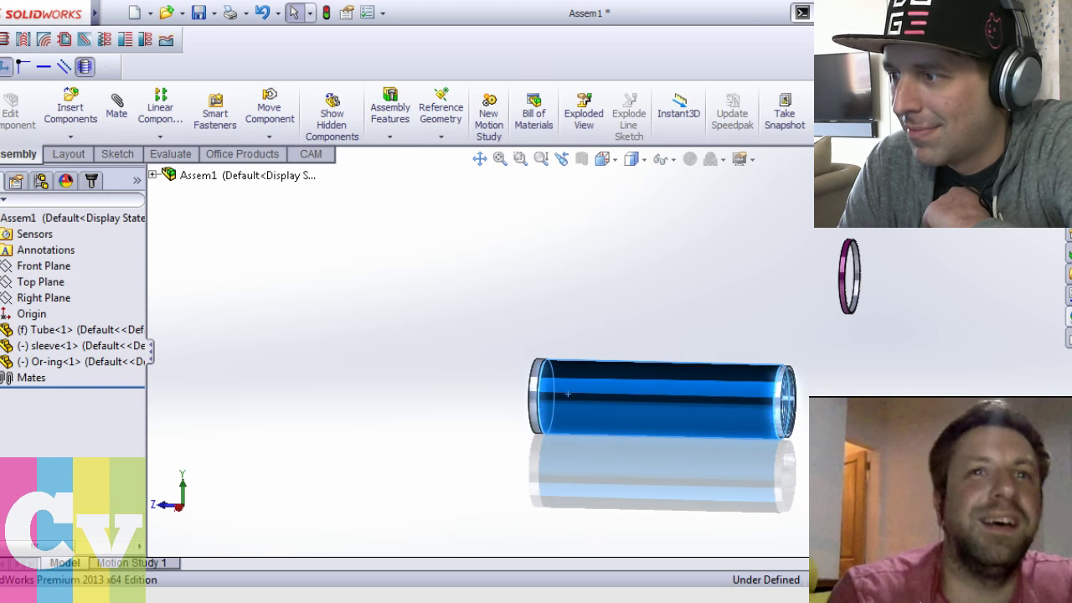
{"action": "key", "text": "Escape"}
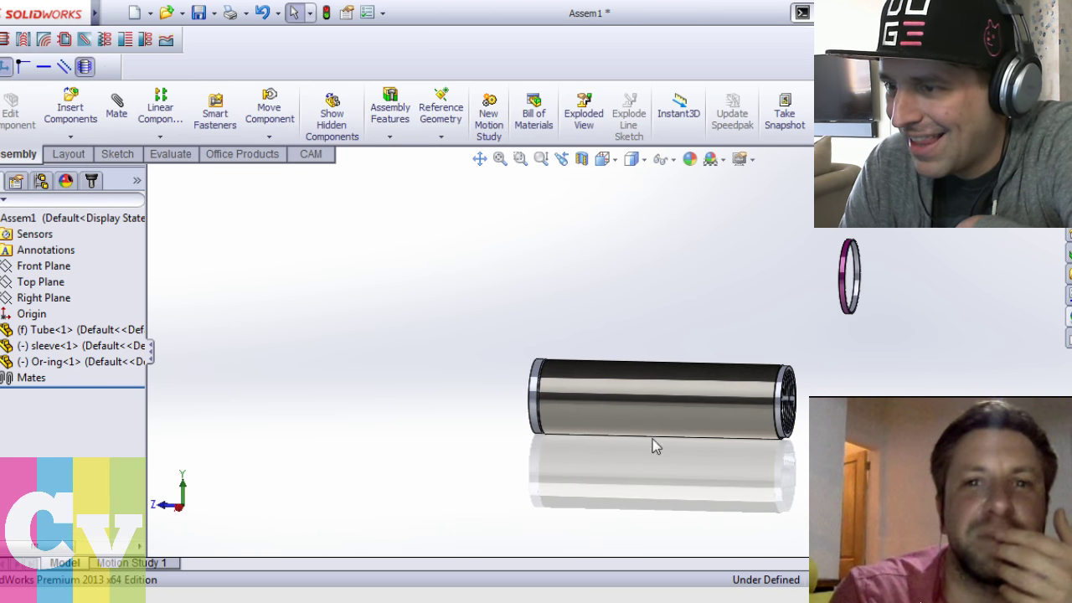
{"action": "left_click", "coordinate": [267, 123]}
{"action": "scroll", "coordinate": [471, 338], "scroll_direction": "down", "scroll_amount": 3}
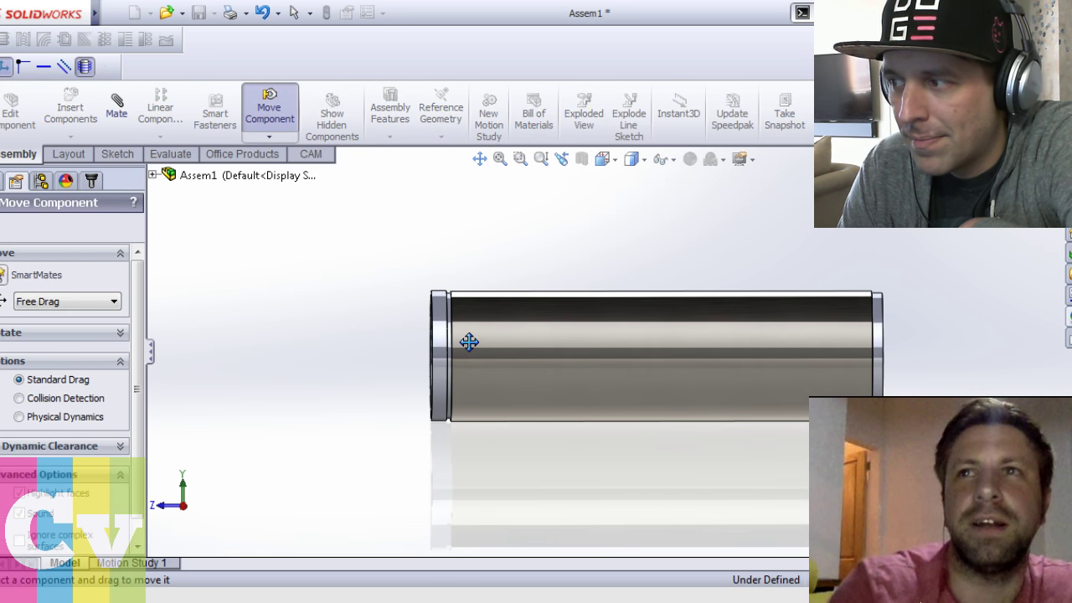
{"action": "key", "text": "Escape"}
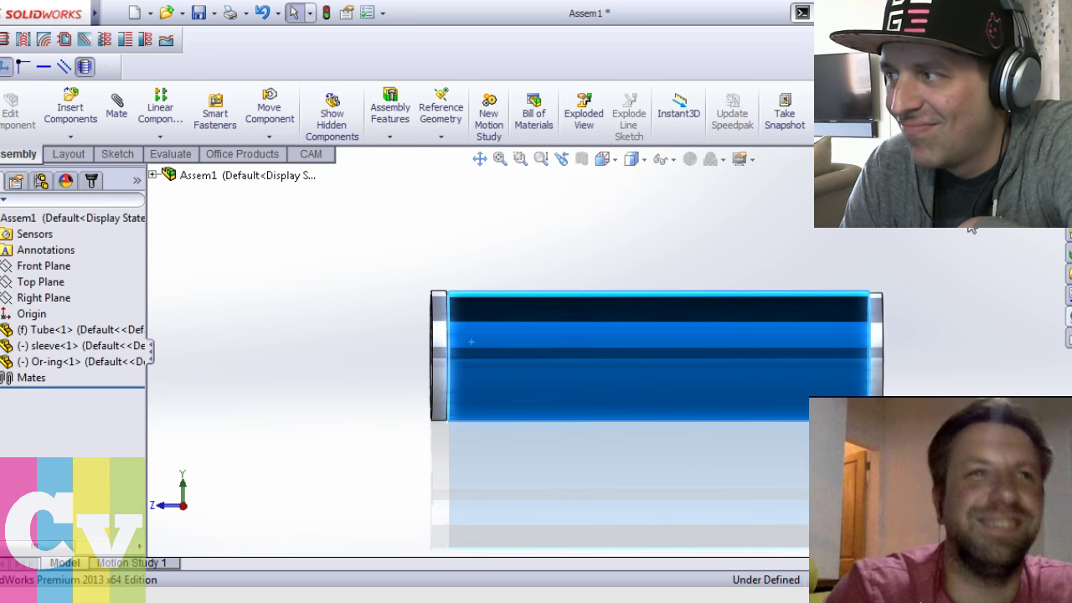
Move the purple O-ring onto the tube's exposed end beside the sleeve and check its fit from several angles
{"action": "left_click", "coordinate": [268, 109]}
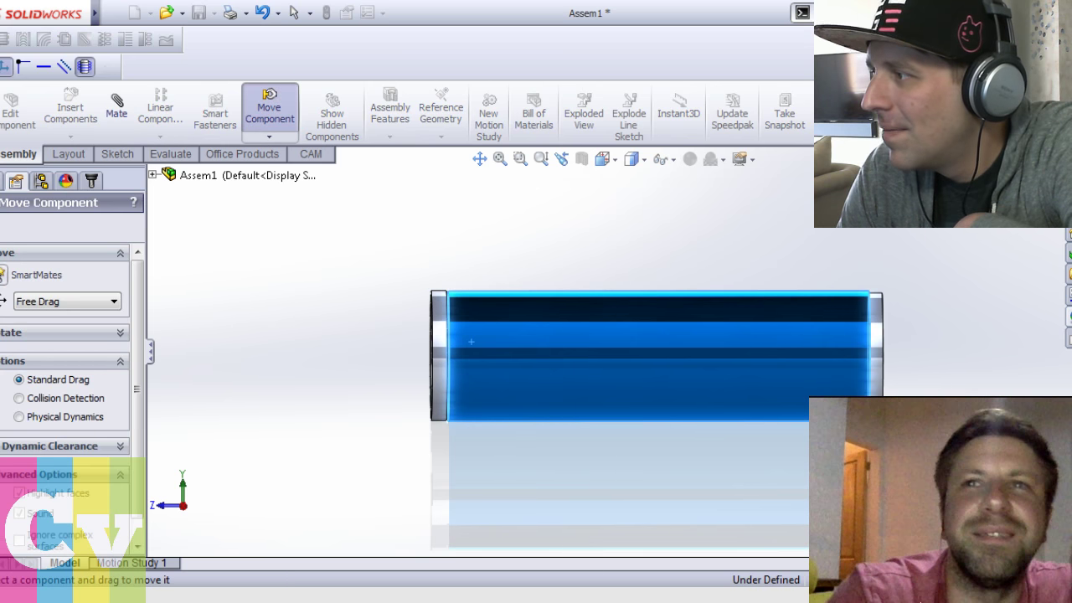
{"action": "left_click", "coordinate": [974, 250]}
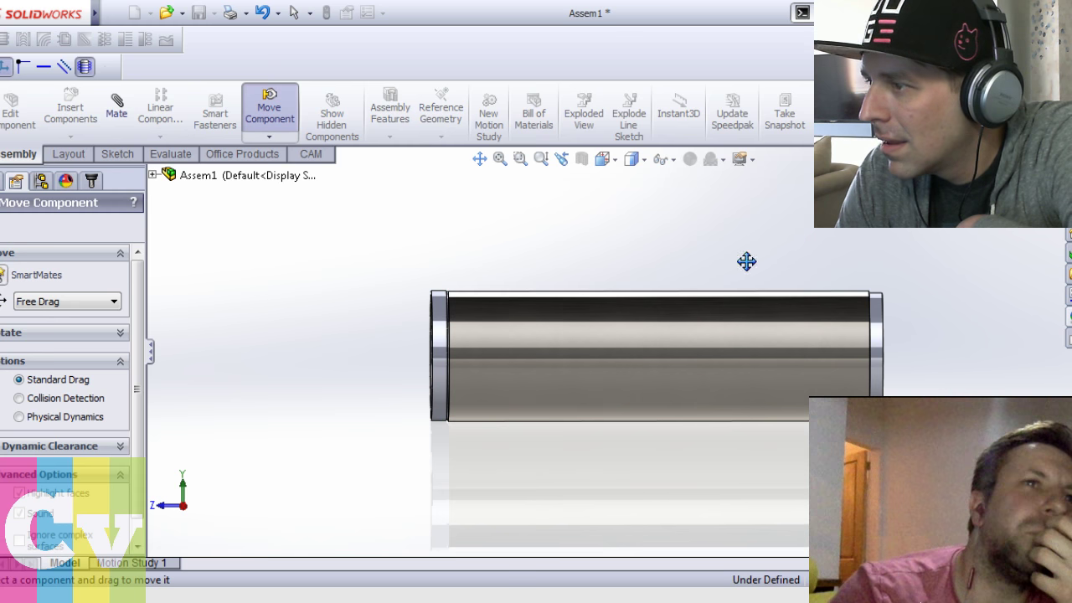
{"action": "scroll", "coordinate": [668, 343], "scroll_direction": "down", "scroll_amount": 3}
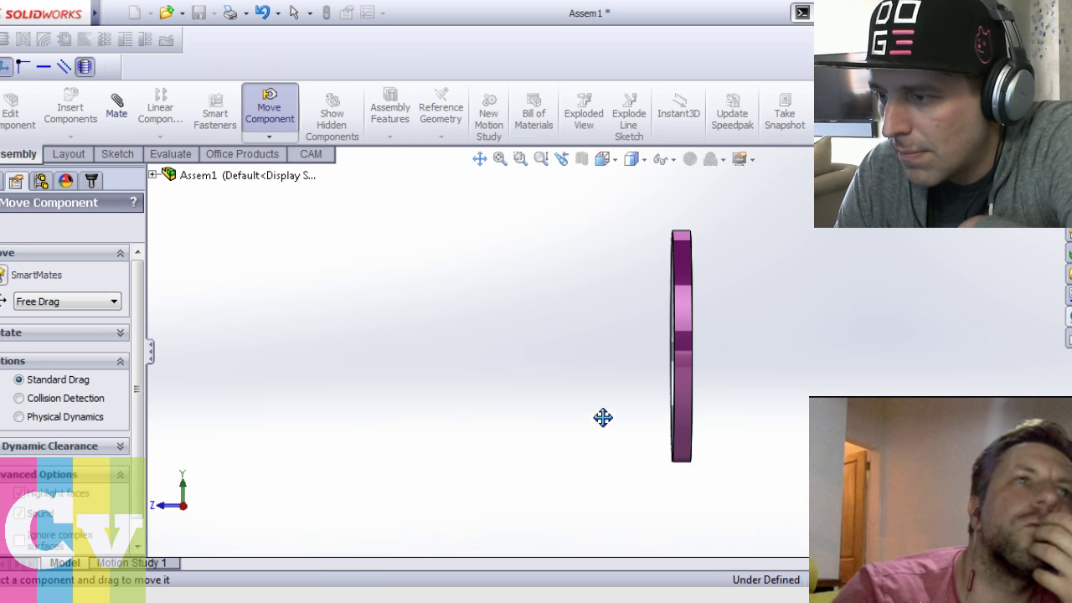
{"action": "scroll", "coordinate": [602, 416], "scroll_direction": "up", "scroll_amount": 3}
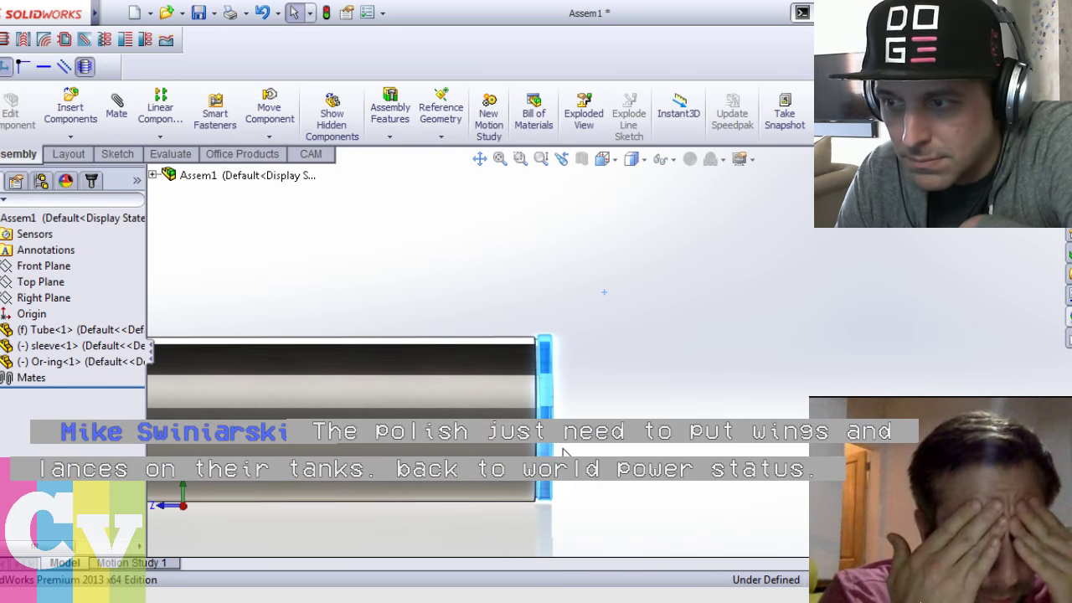
{"action": "left_click", "coordinate": [642, 446]}
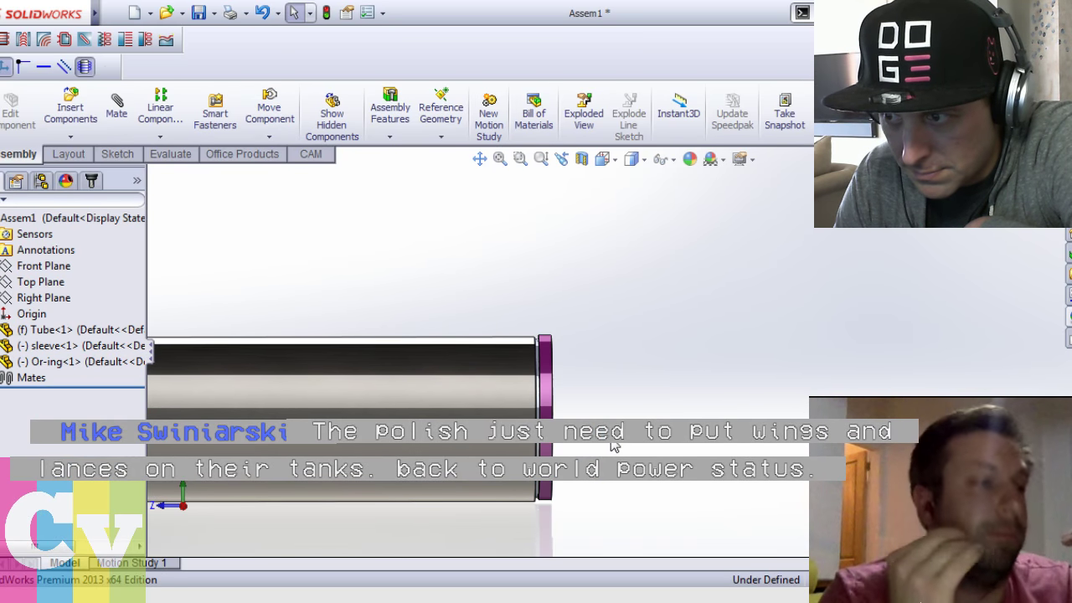
{"action": "middle_click_drag", "start_coordinate": [503, 448], "coordinate": [503, 450]}
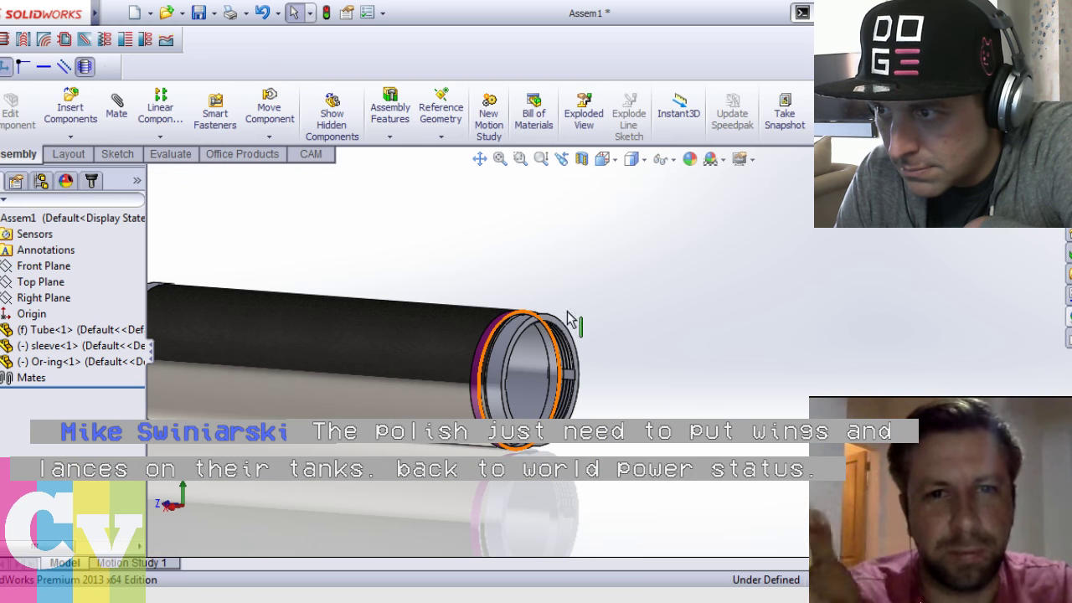
{"action": "middle_click_drag", "start_coordinate": [555, 523], "coordinate": [578, 401]}
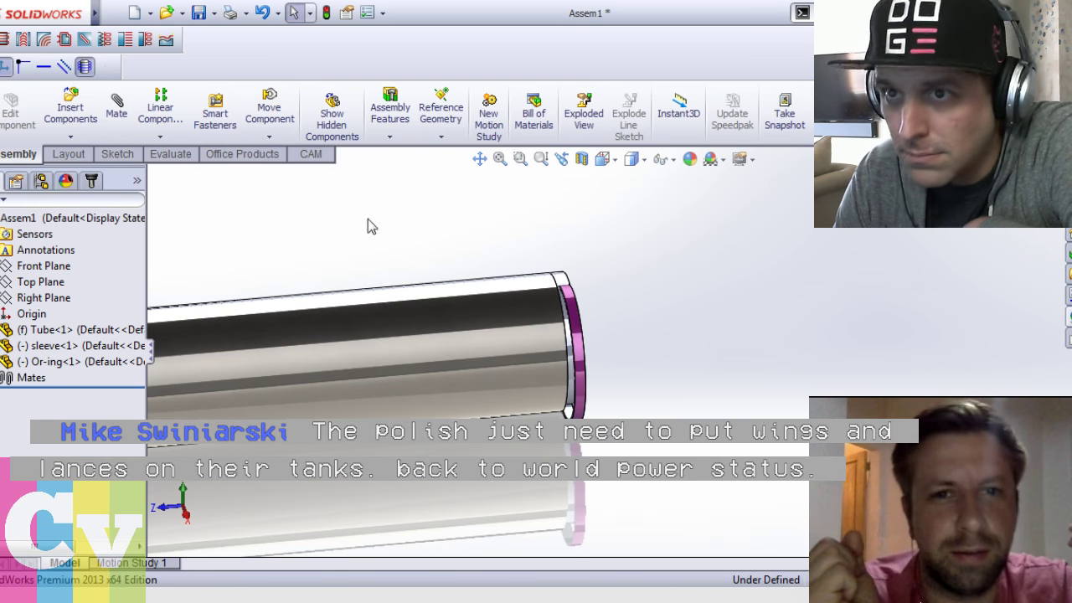
Nudge the sleeve and the purple O-ring into line with the tube at its O-ring end
{"action": "left_click", "coordinate": [275, 104]}
{"action": "middle_click_drag", "start_coordinate": [394, 260], "coordinate": [410, 387]}
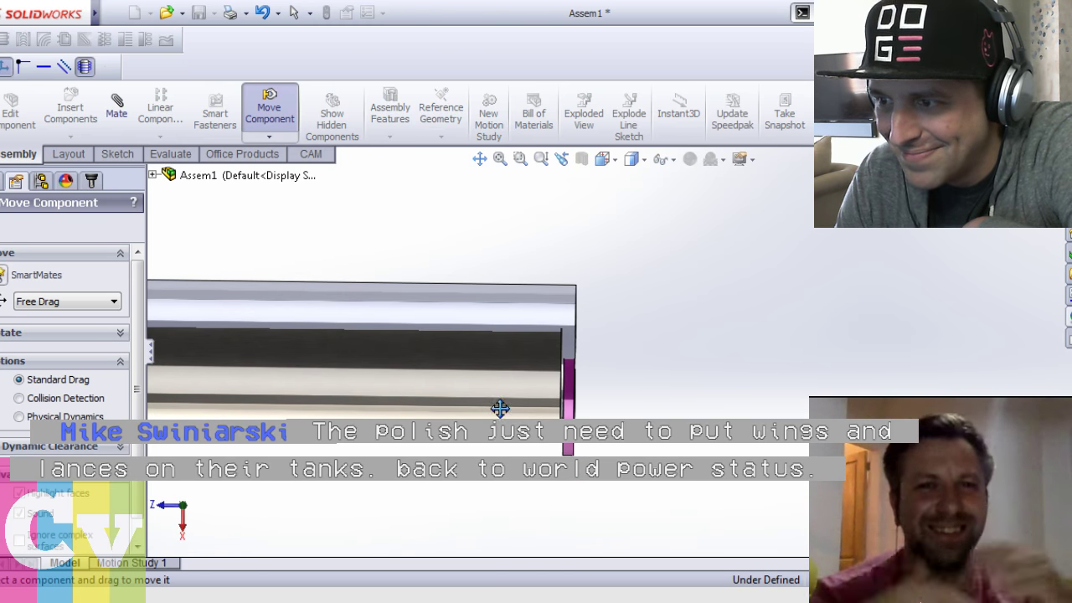
{"action": "left_click_drag", "start_coordinate": [562, 414], "coordinate": [570, 390]}
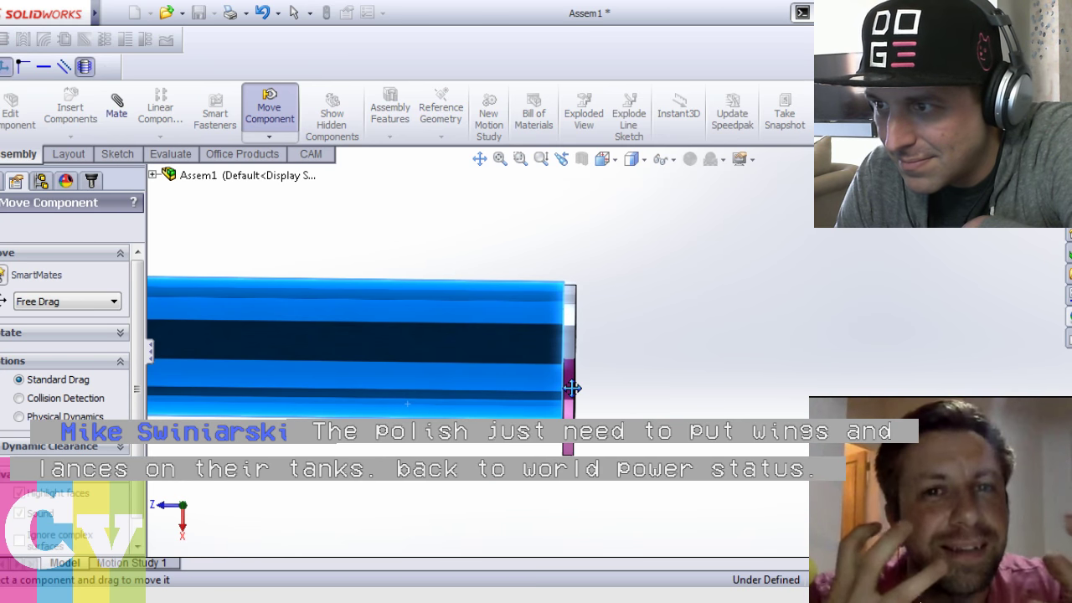
{"action": "key", "text": "Escape"}
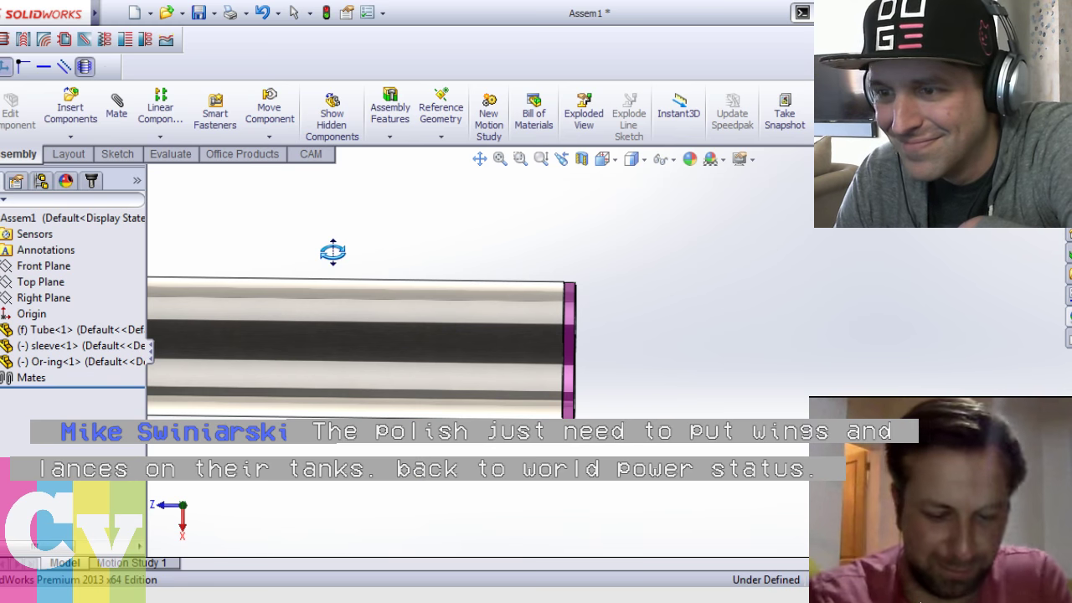
{"action": "middle_click_drag", "start_coordinate": [333, 402], "coordinate": [491, 353]}
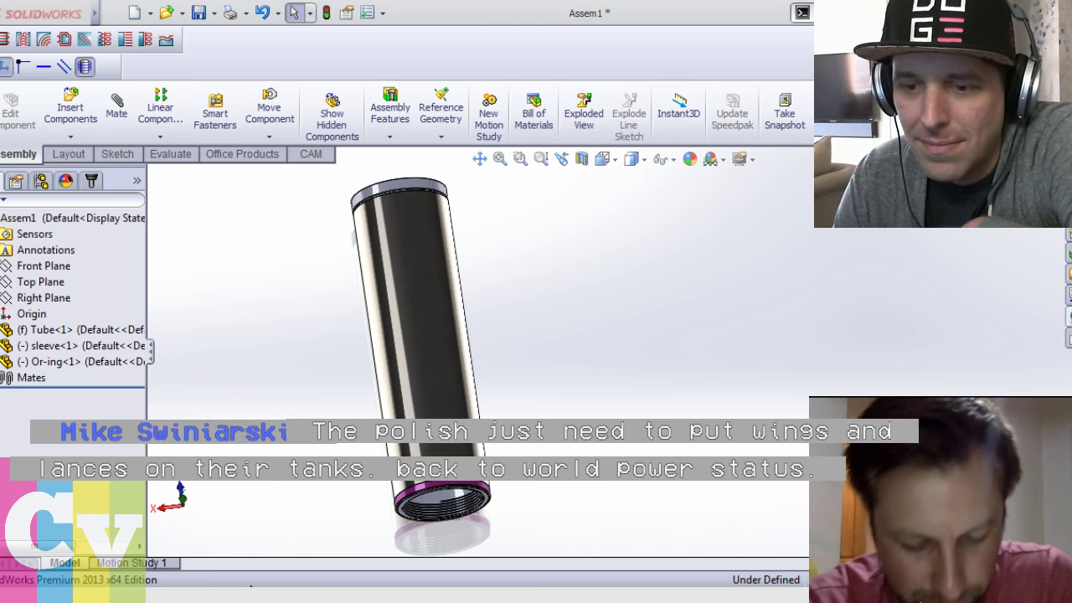
Set the sleeve part's extrusion depth to 85 mm and return to the assembly
{"action": "left_click", "coordinate": [509, 524]}
{"action": "left_click", "coordinate": [299, 456]}
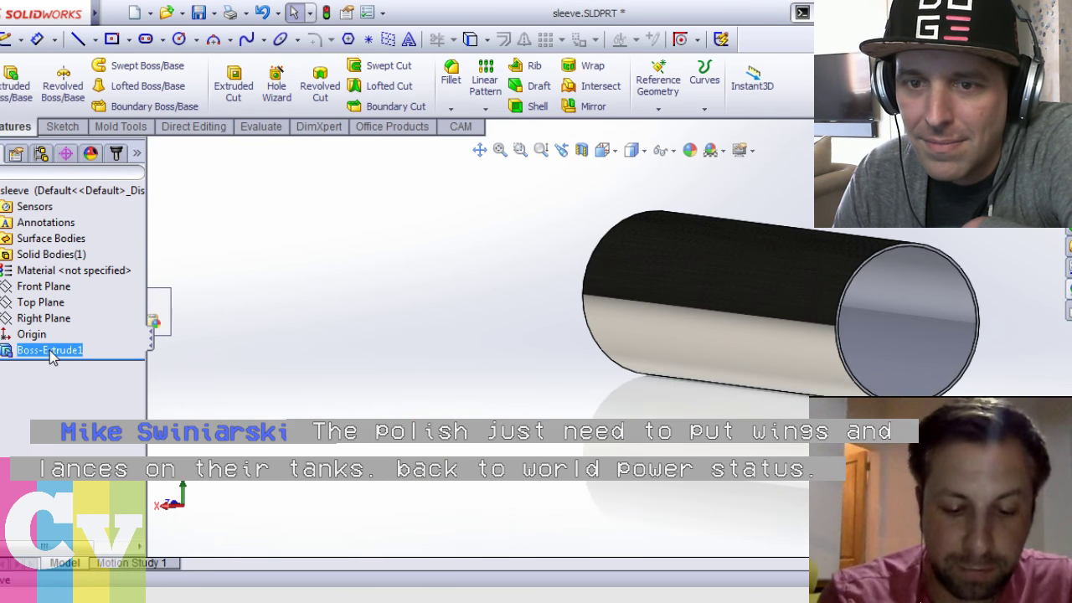
{"action": "left_click", "coordinate": [59, 302]}
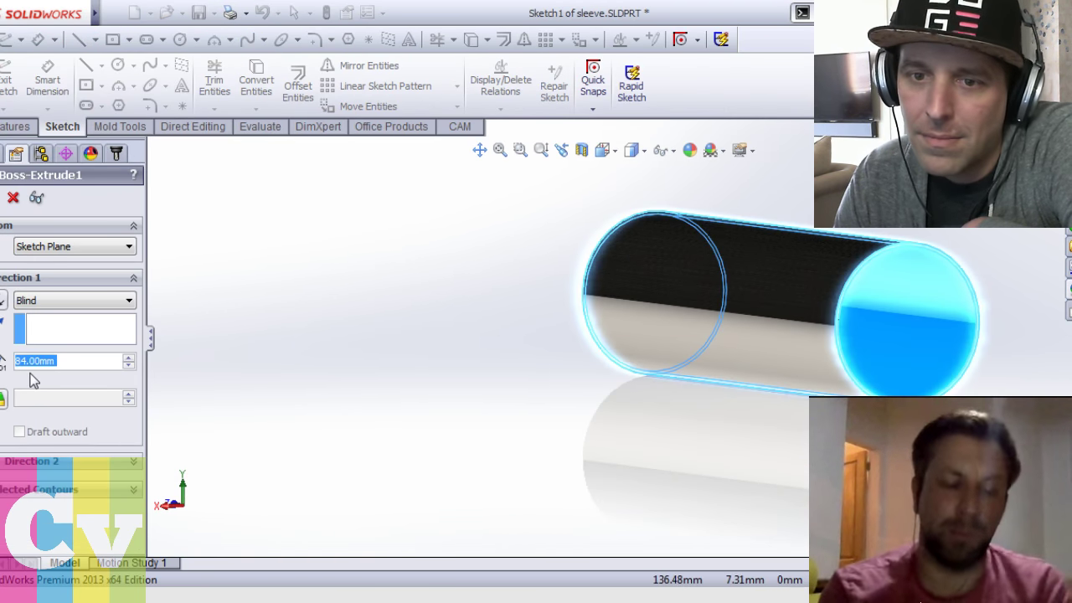
{"action": "left_click", "coordinate": [23, 362]}
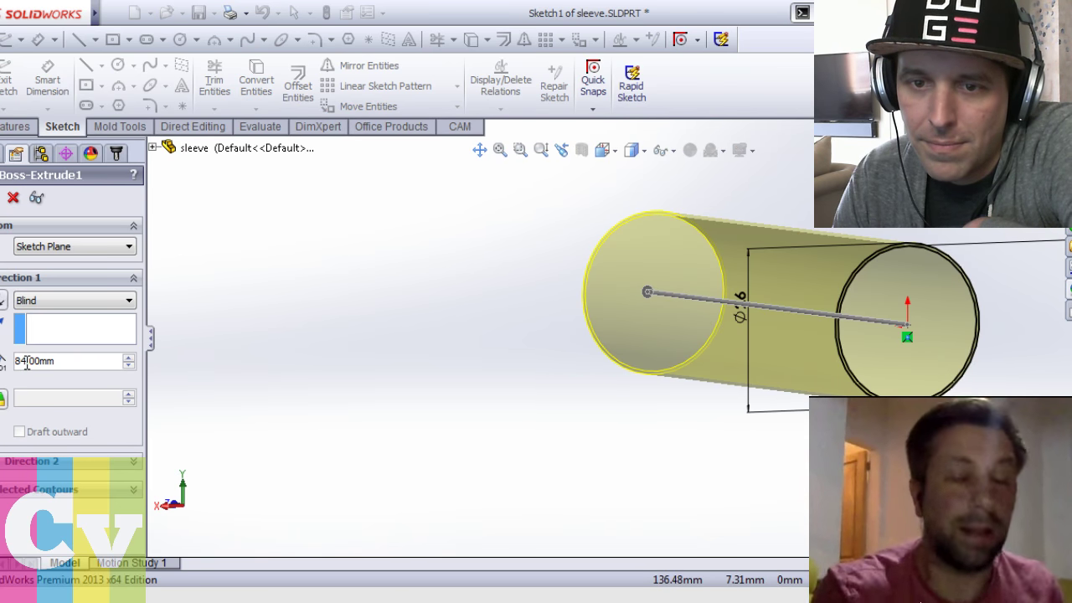
{"action": "key", "text": "BackSpace"}
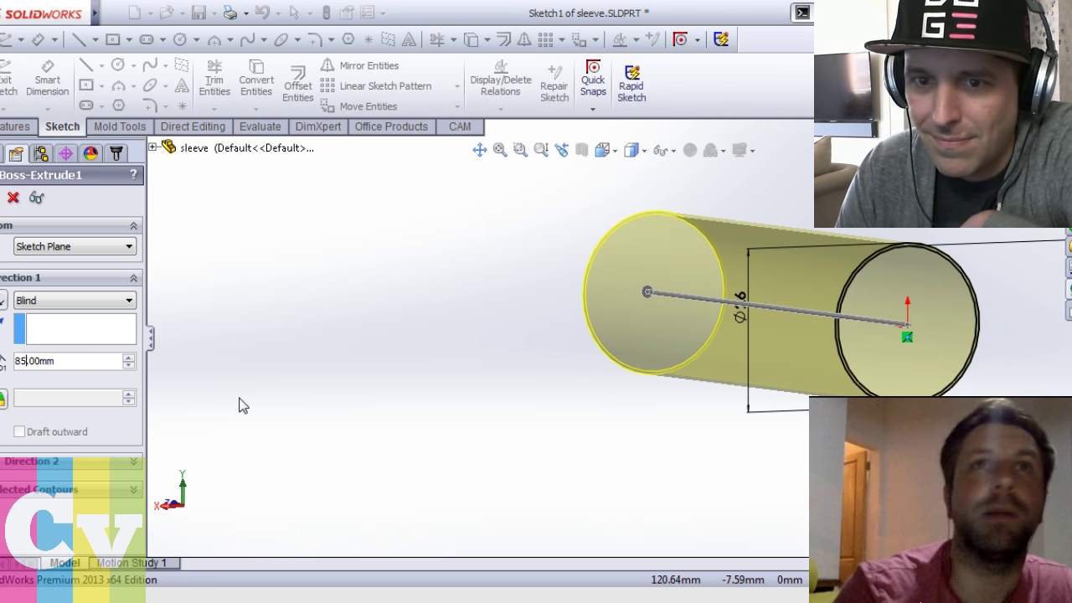
{"action": "type", "text": "5"}
{"action": "key", "text": "Return"}
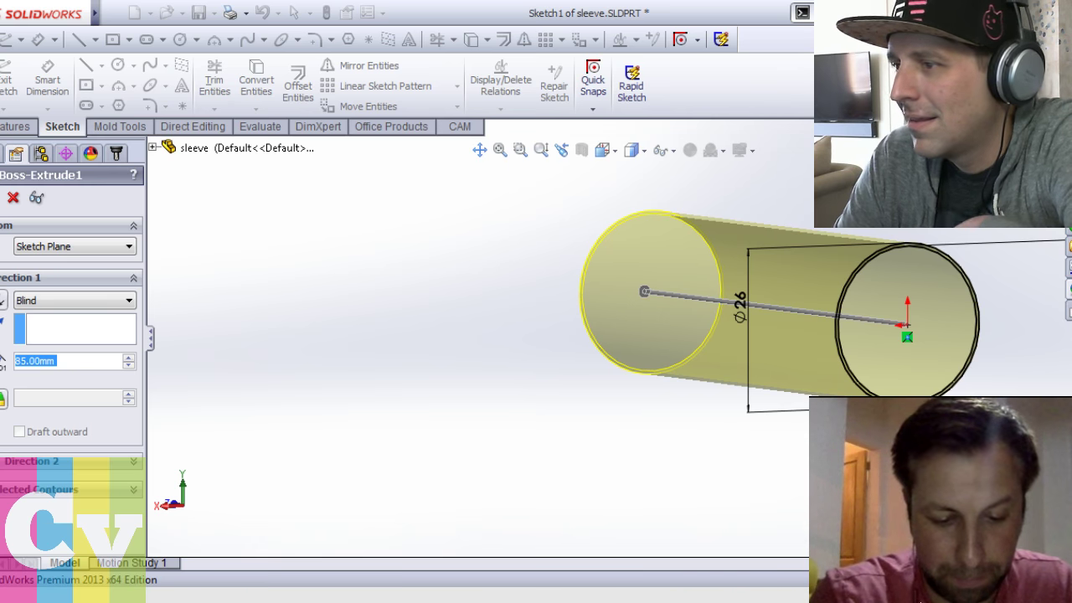
{"action": "key", "text": "Return"}
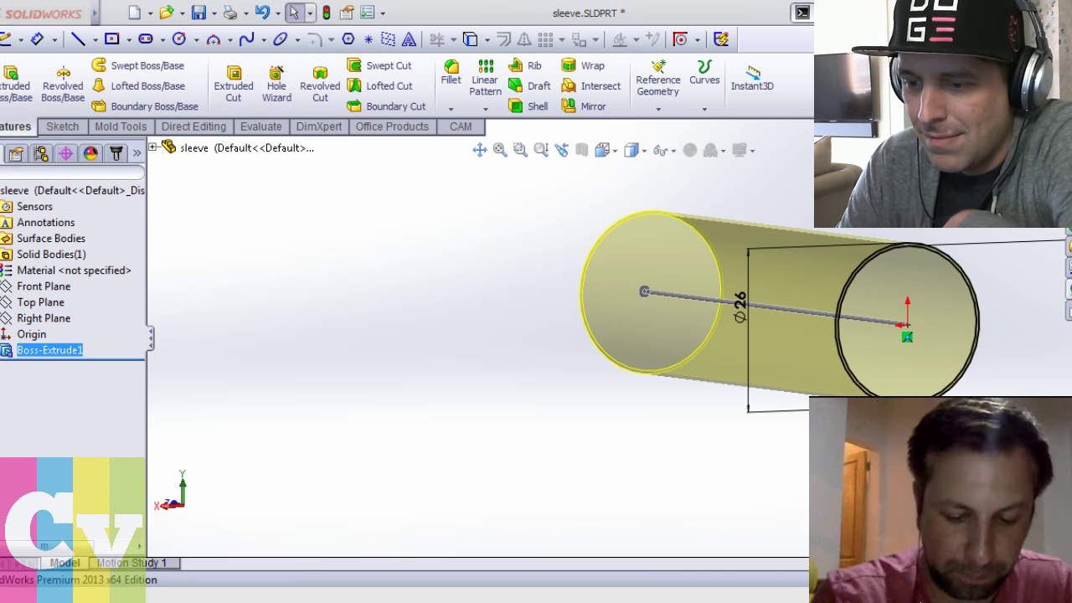
{"action": "key", "text": "ctrl+Tab"}
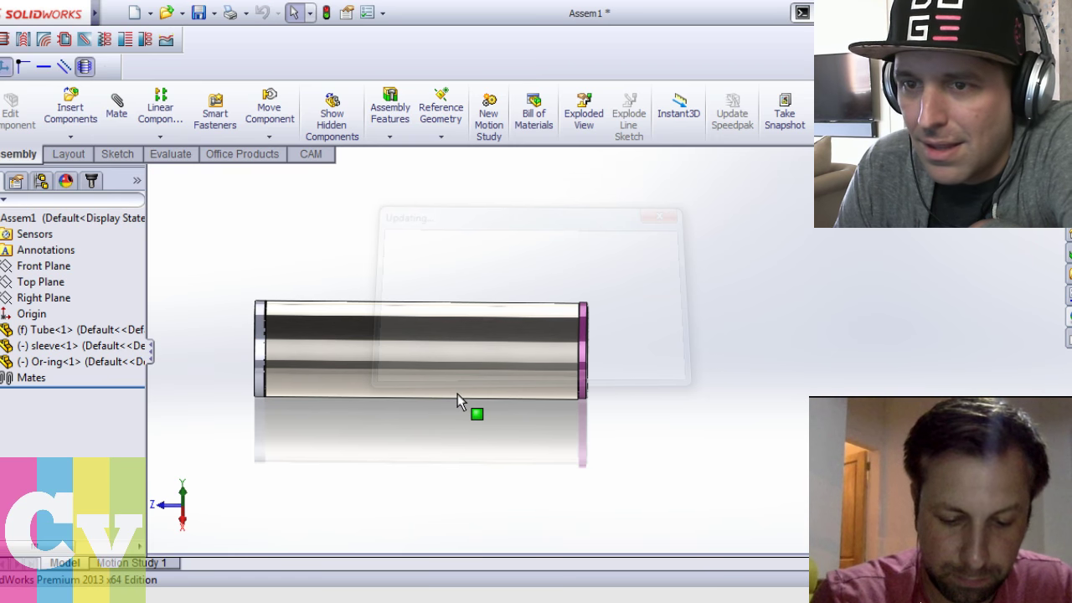
Shift the O-ring slightly outward along the tube and adjust the lengthened sleeve to sit between the collar and the O-ring
{"action": "left_click", "coordinate": [282, 126]}
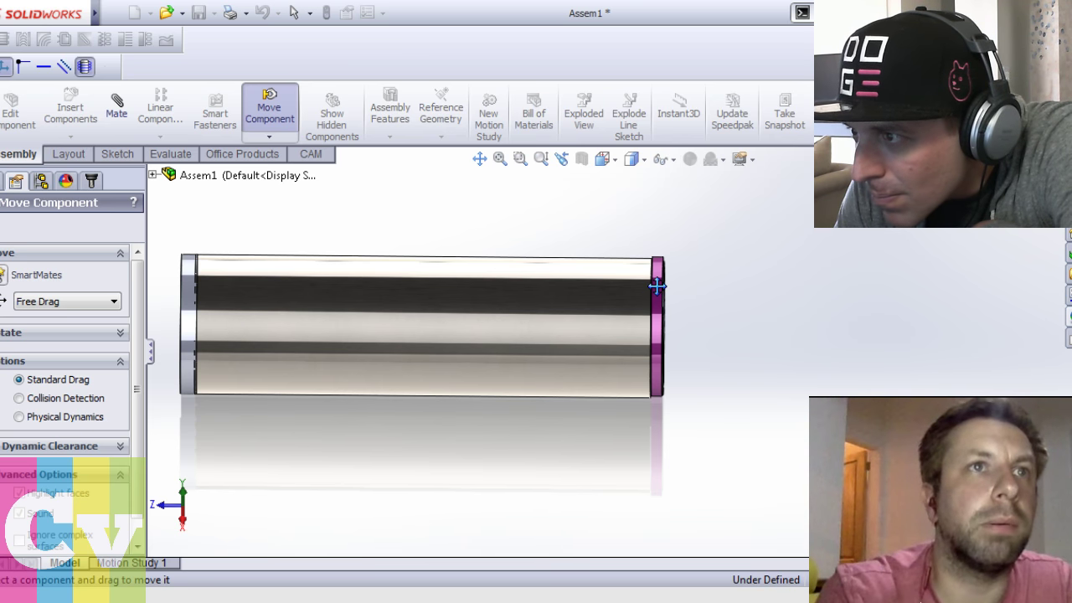
{"action": "left_click", "coordinate": [657, 287]}
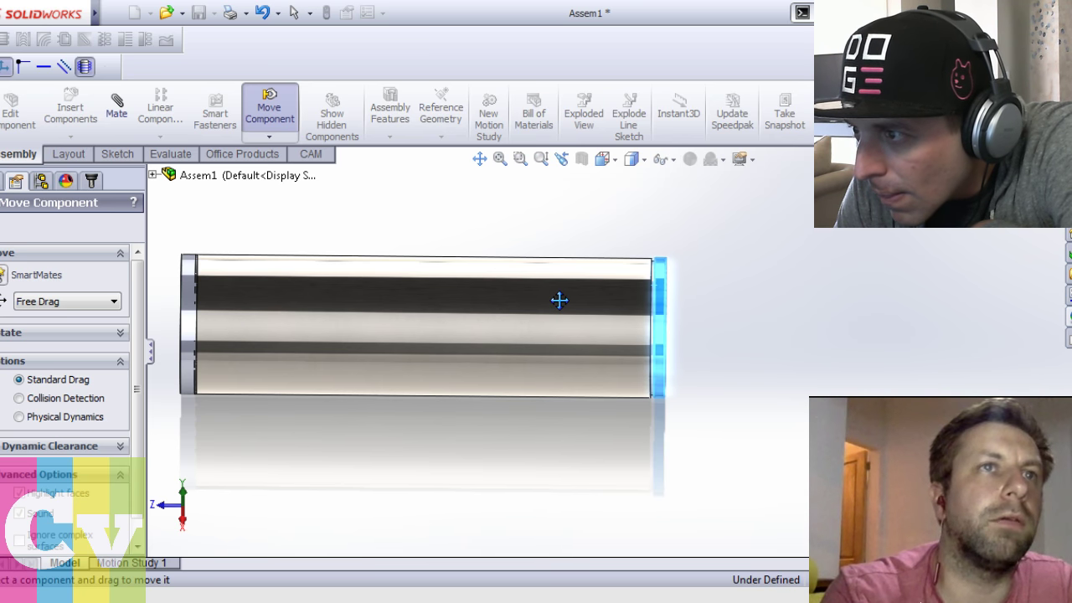
{"action": "key", "text": "Escape"}
{"action": "left_click", "coordinate": [558, 301]}
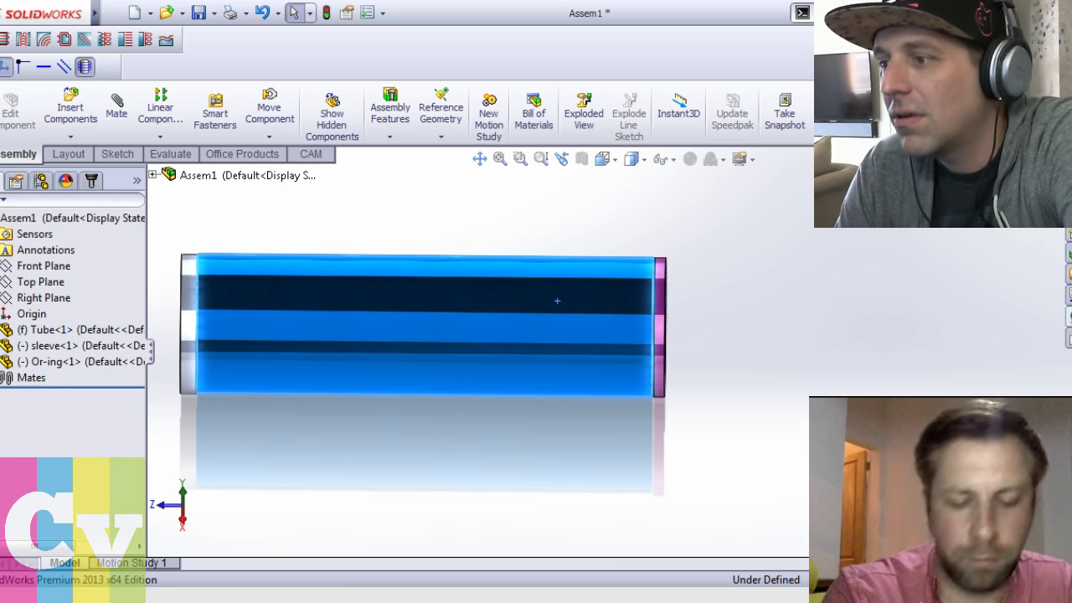
{"action": "left_click", "coordinate": [786, 320]}
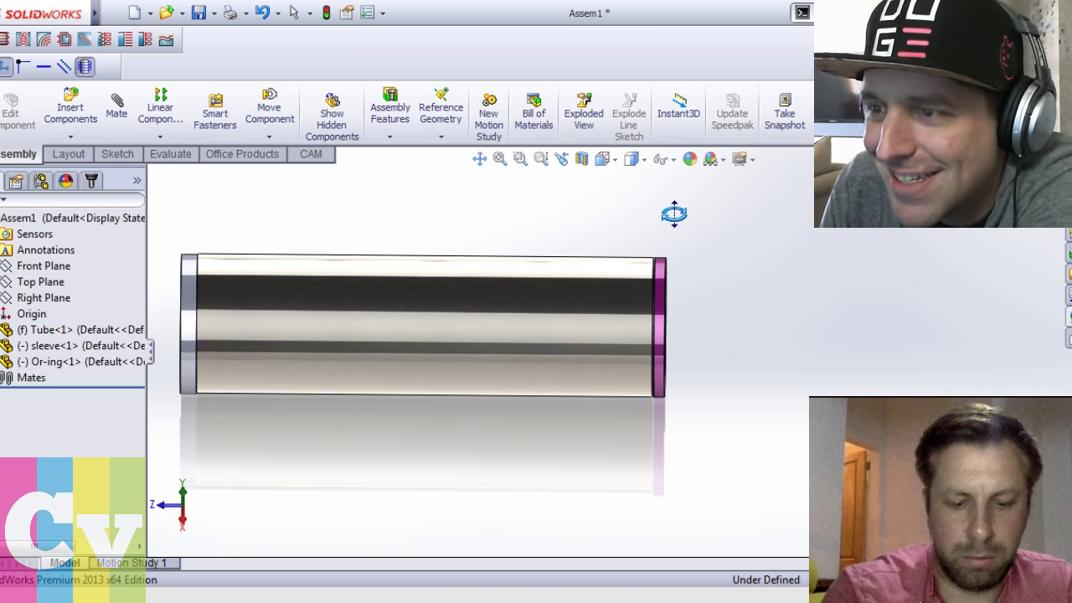
{"action": "key", "text": "Escape"}
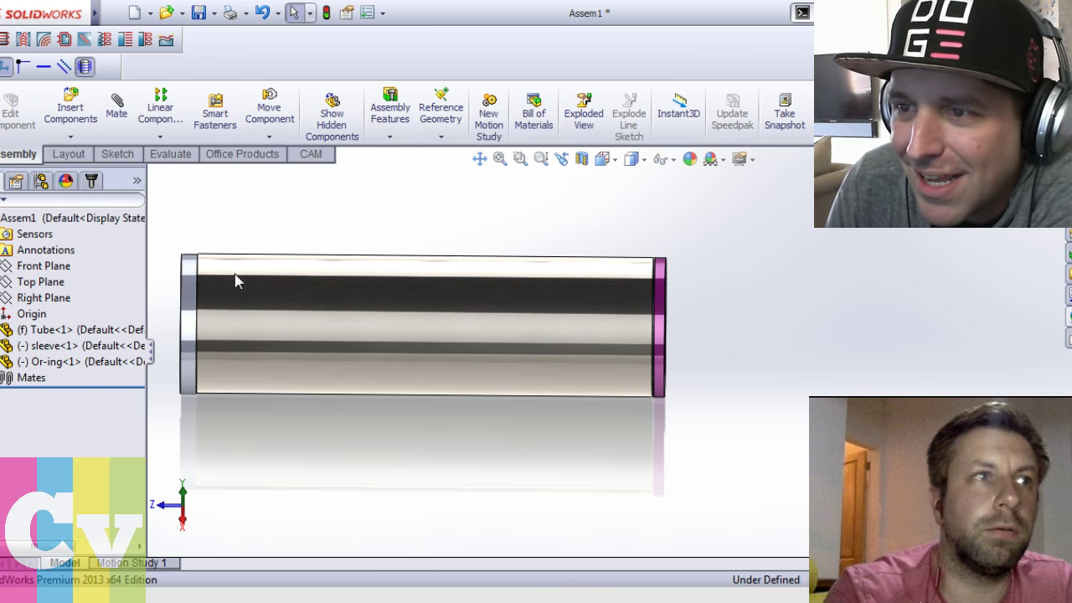
Nudge the O-ring until it sits concentric by eye on the tube's end, and check the assembly from both ends
{"action": "left_click", "coordinate": [270, 109]}
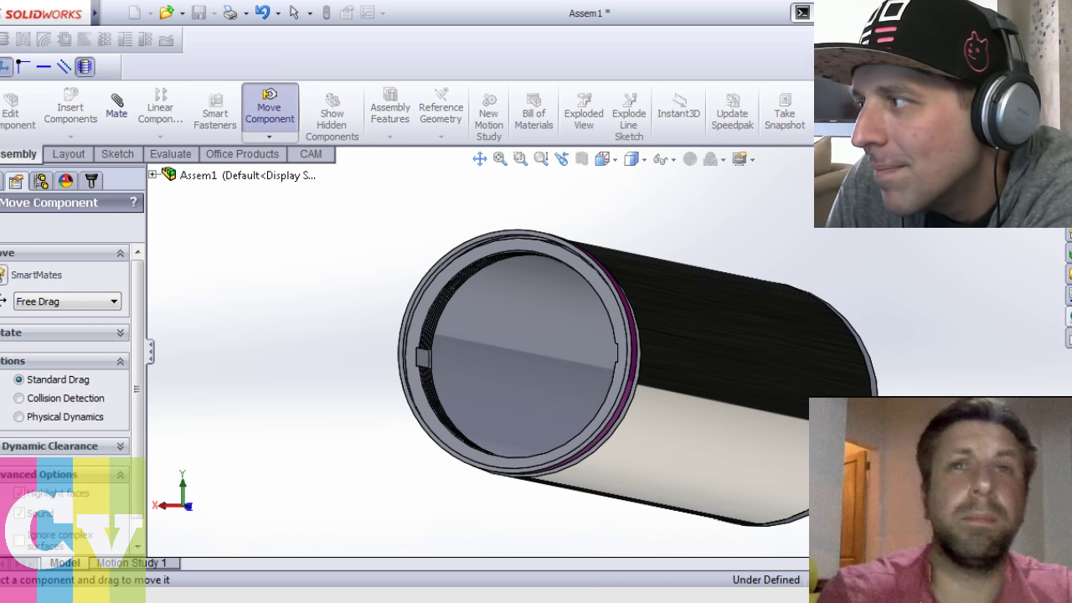
{"action": "key", "text": "Escape"}
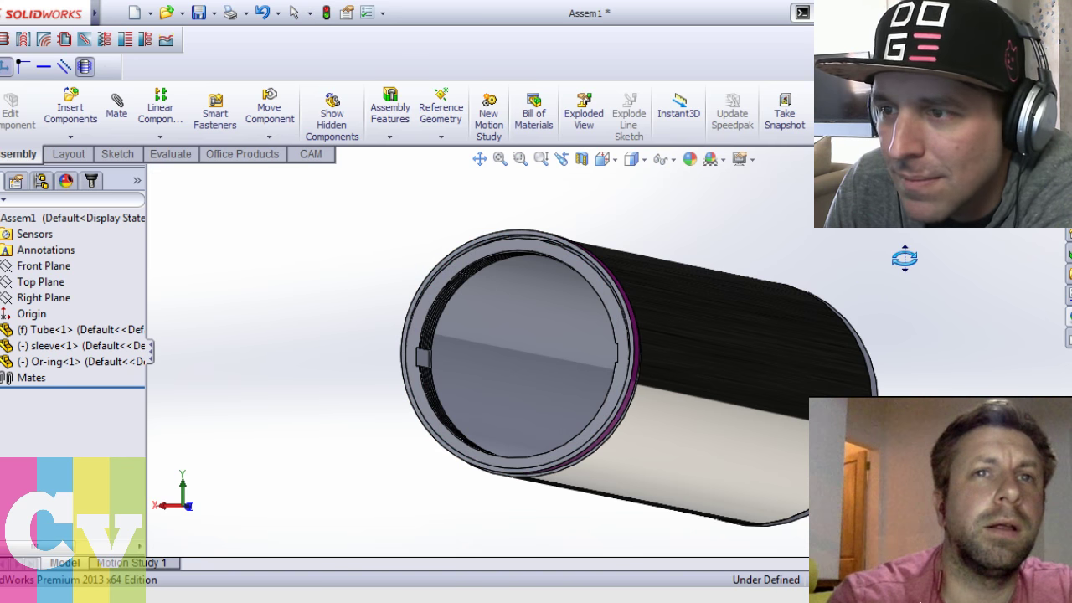
{"action": "key", "text": "Escape"}
{"action": "left_click", "coordinate": [269, 109]}
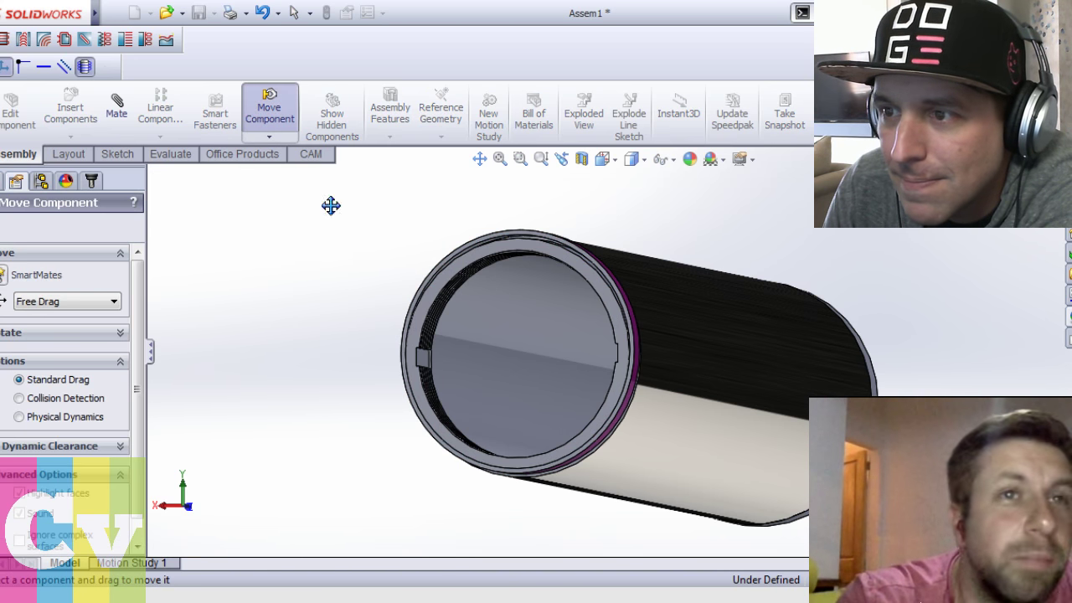
{"action": "middle_click_drag", "start_coordinate": [385, 264], "coordinate": [384, 267]}
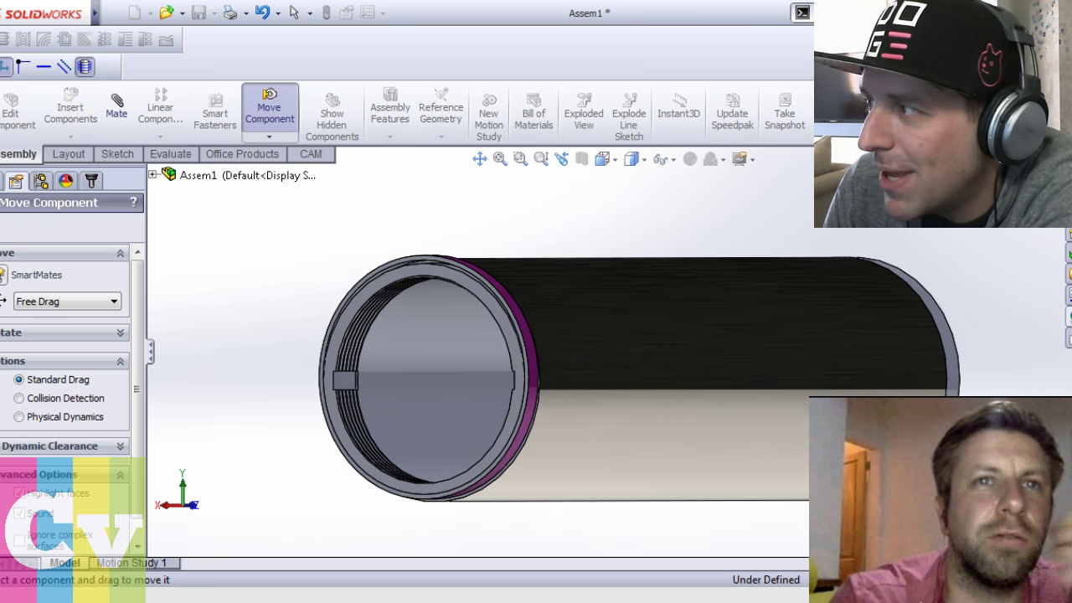
{"action": "key", "text": "Escape"}
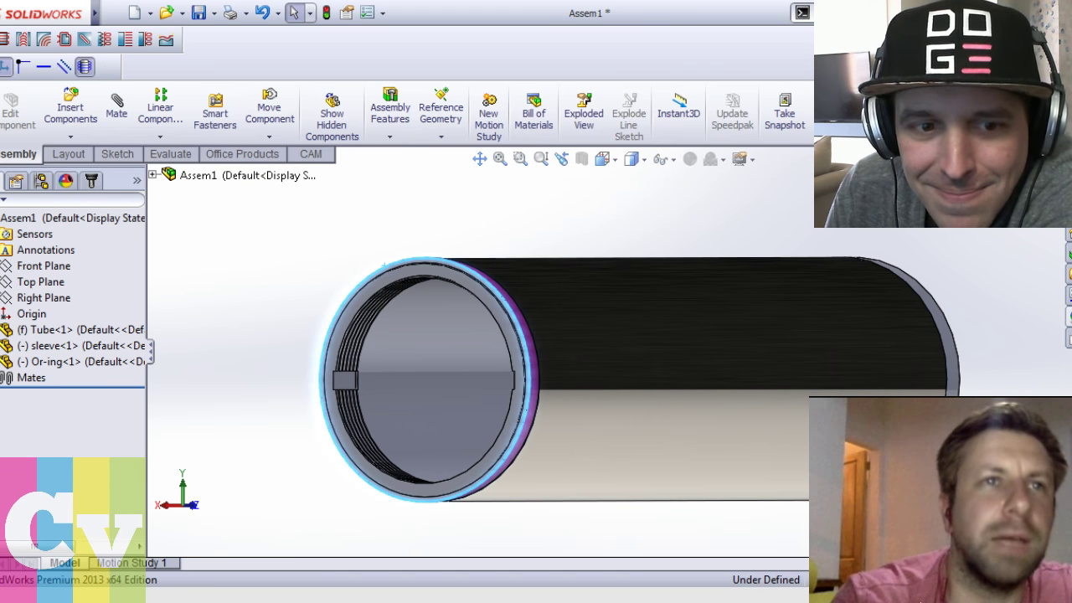
{"action": "left_click", "coordinate": [381, 216]}
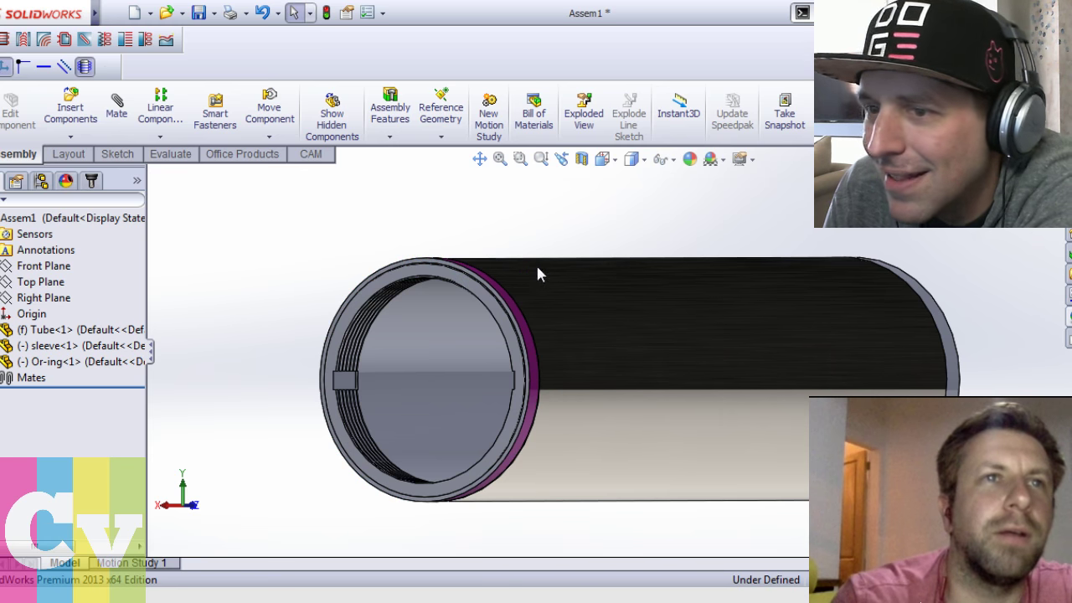
{"action": "key", "text": "ctrl+shift+z"}
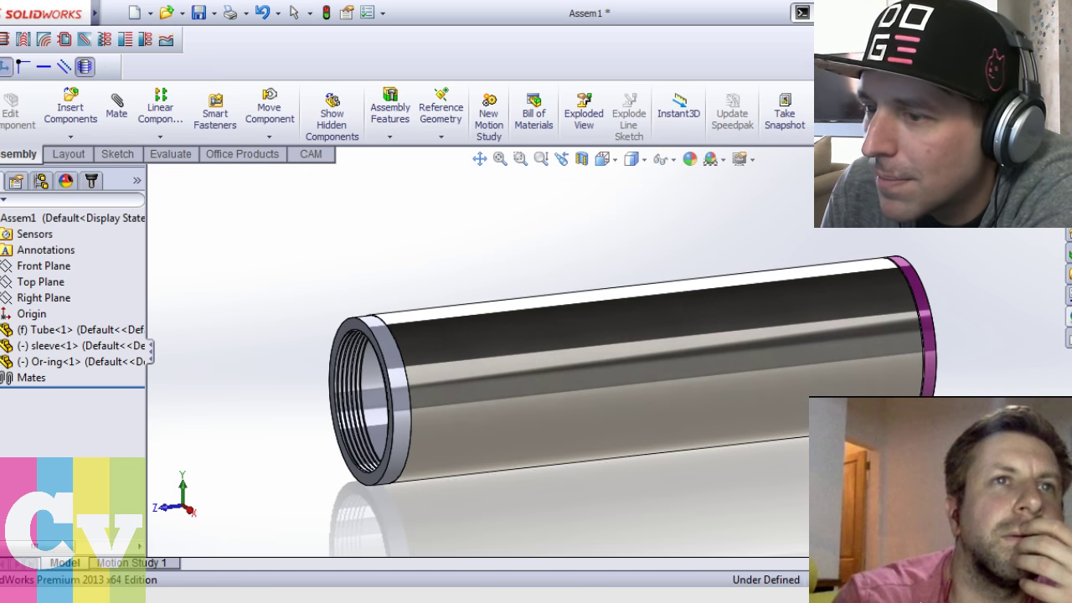
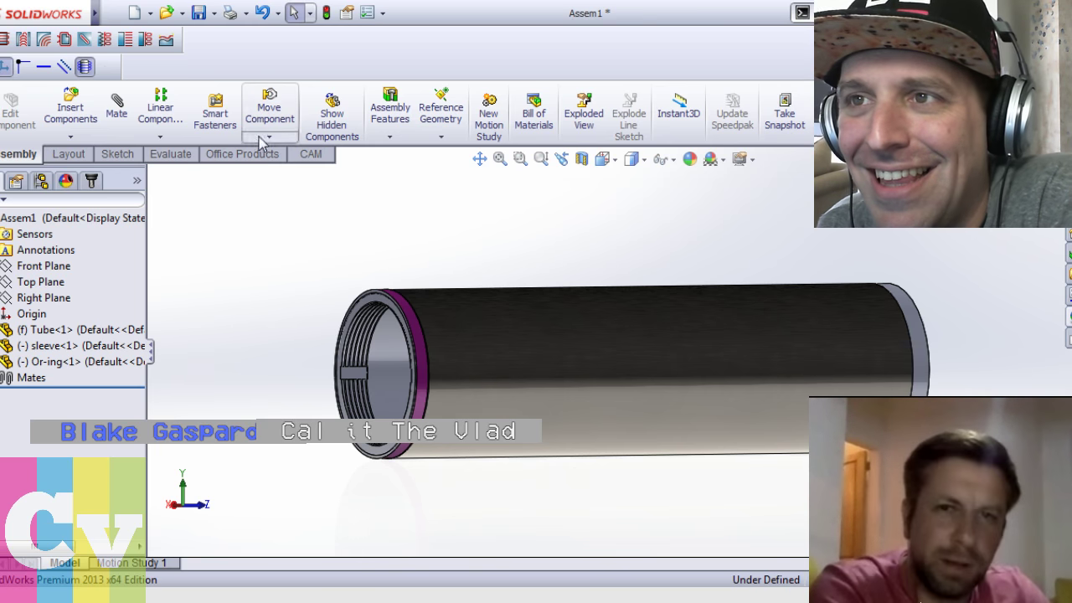
Pull the O-ring and the sleeve off the tube so that all three parts lie apart beside each other
{"action": "left_click", "coordinate": [269, 109]}
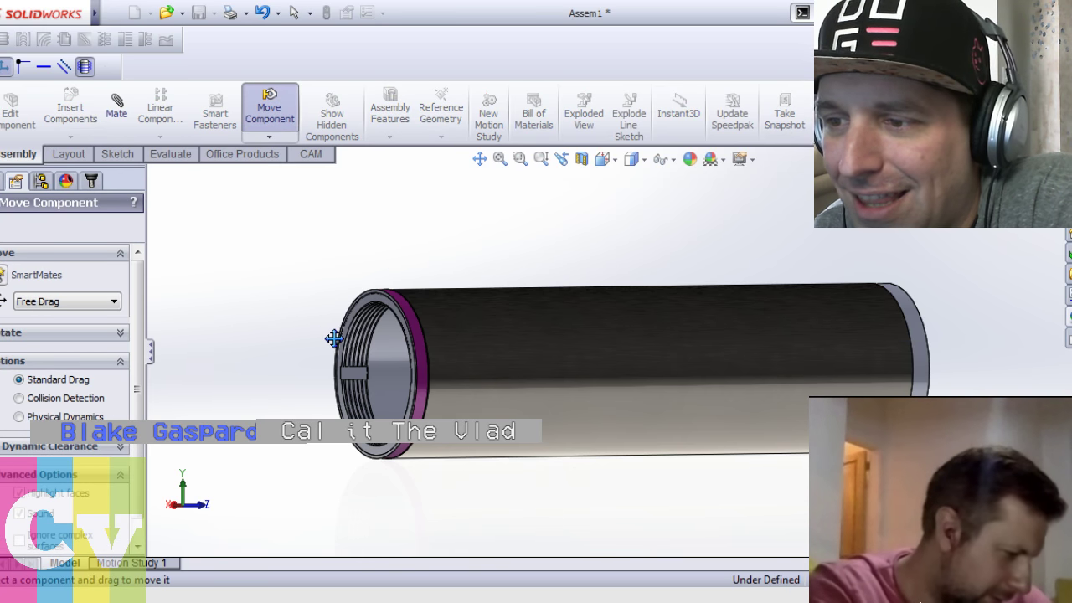
{"action": "middle_click_drag", "start_coordinate": [333, 337], "coordinate": [296, 342]}
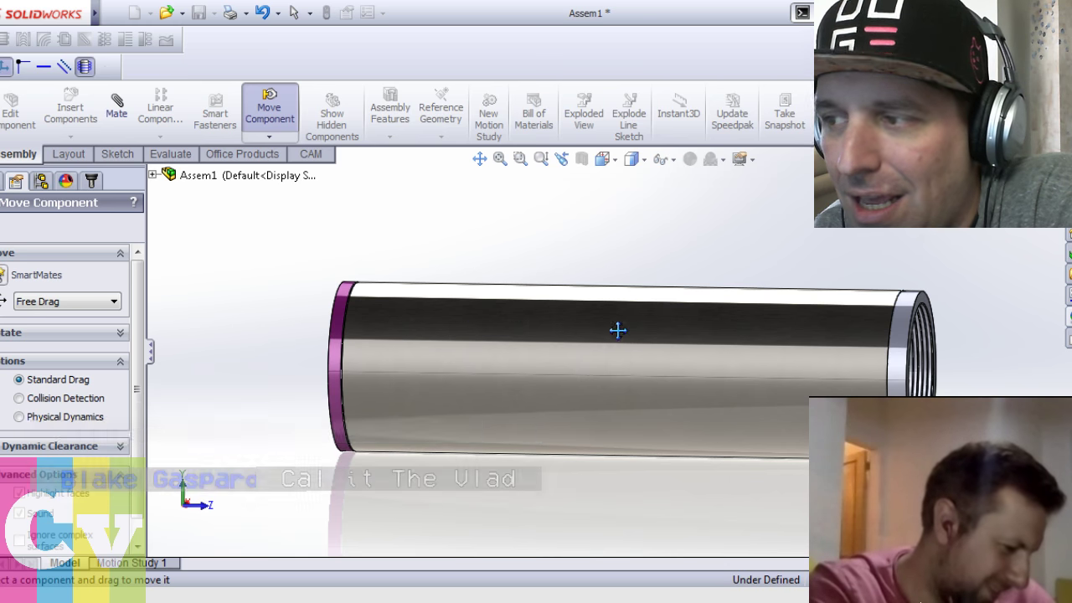
{"action": "left_click_drag", "start_coordinate": [618, 326], "coordinate": [552, 372]}
{"action": "key", "text": "ctrl+1"}
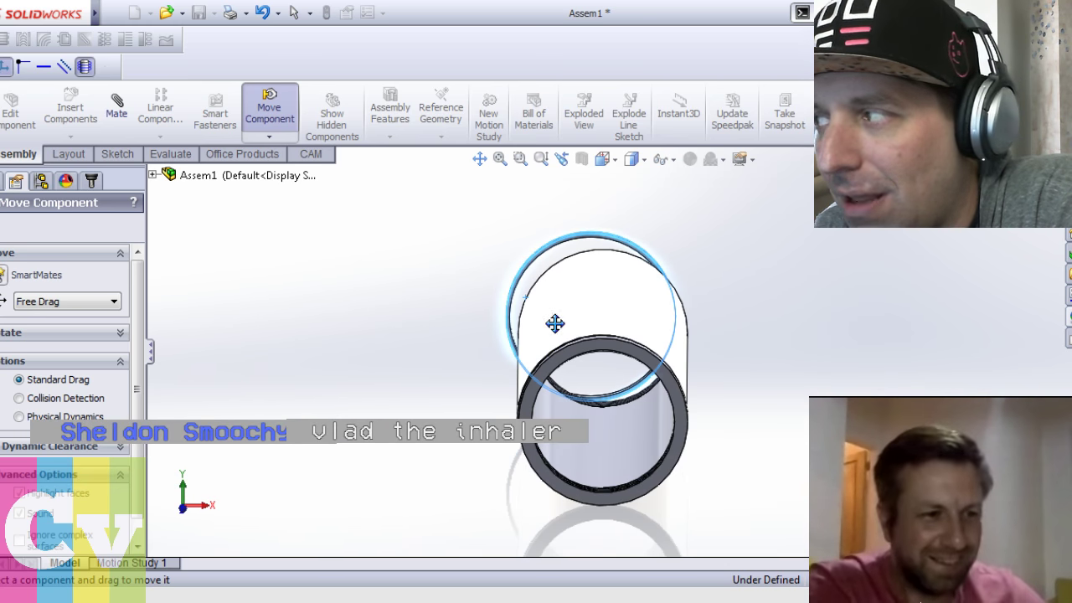
{"action": "left_click_drag", "start_coordinate": [525, 298], "coordinate": [428, 272]}
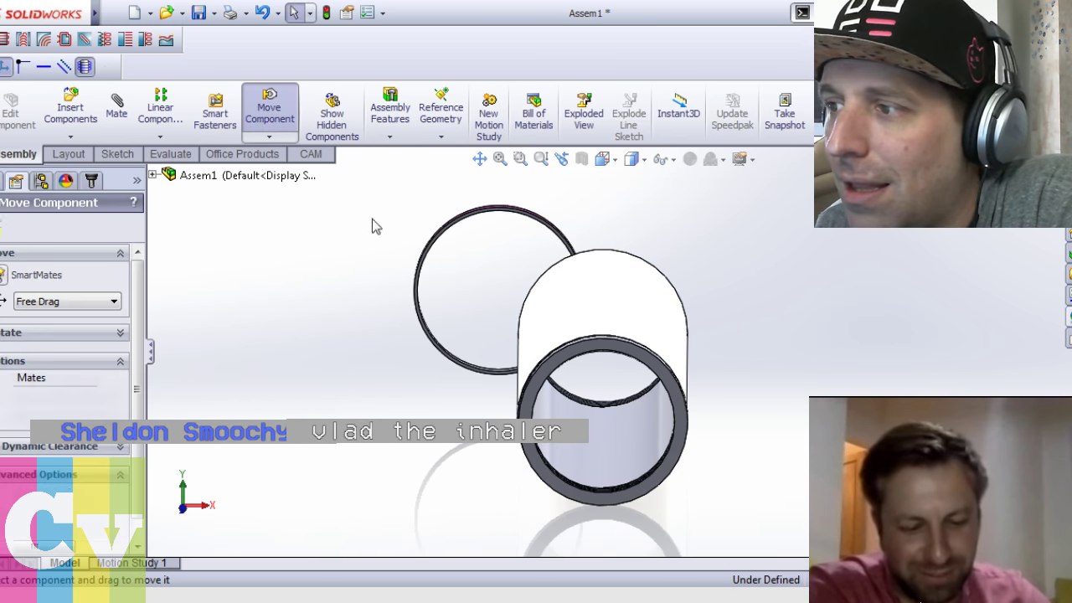
{"action": "left_click_drag", "start_coordinate": [595, 328], "coordinate": [335, 323]}
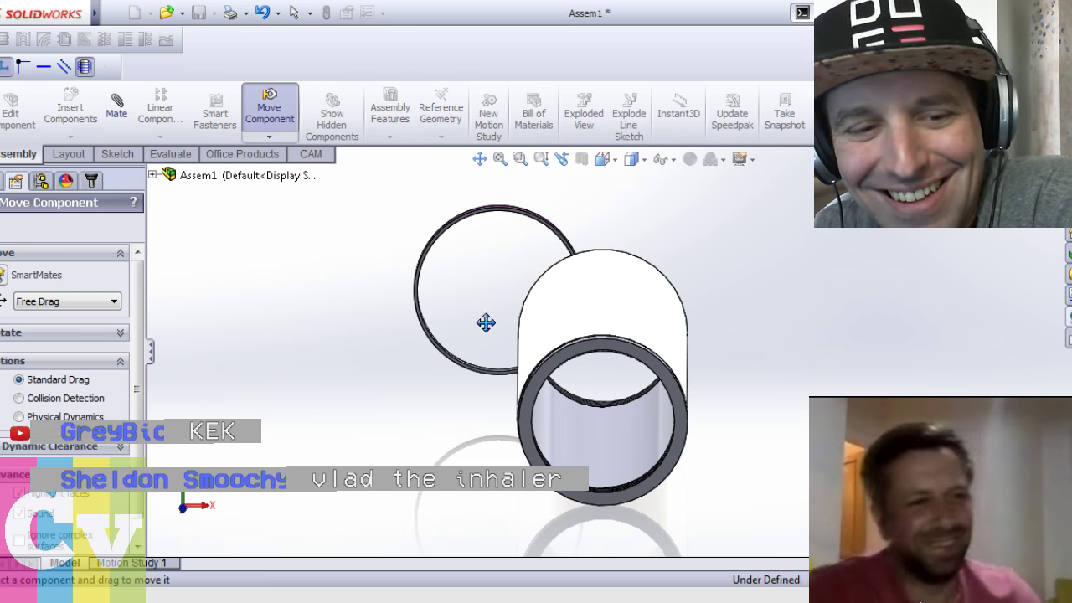
{"action": "middle_click_drag", "start_coordinate": [624, 328], "coordinate": [653, 418]}
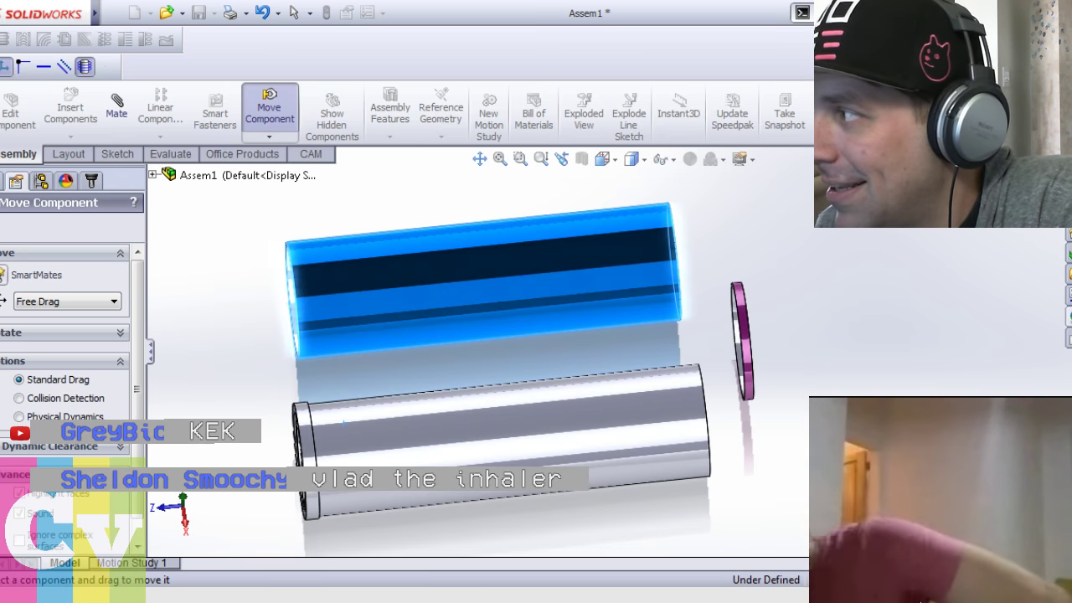
{"action": "key", "text": "Escape"}
{"action": "middle_click_drag", "start_coordinate": [846, 329], "coordinate": [816, 393]}
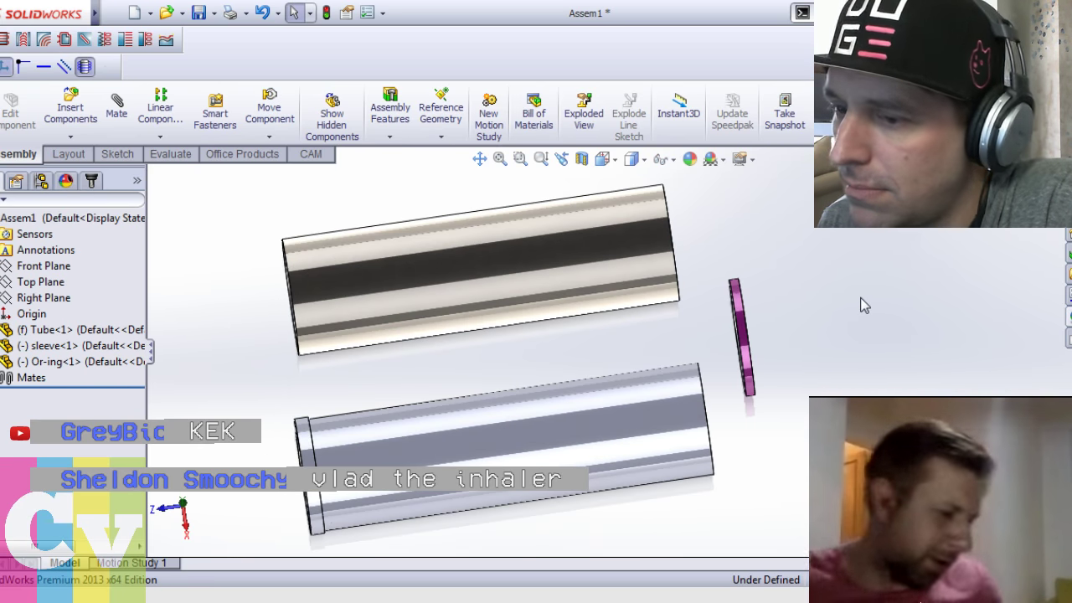
Slide the sleeve back over the threaded tube with Move Component
{"action": "key", "text": "ctrl+7"}
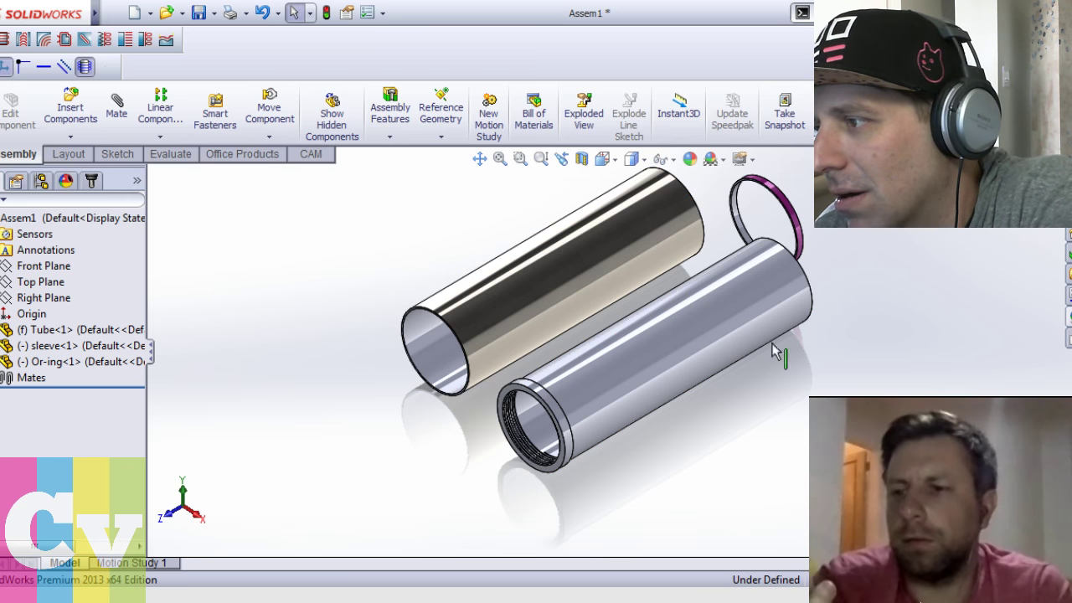
{"action": "middle_click_drag", "start_coordinate": [852, 335], "coordinate": [833, 354]}
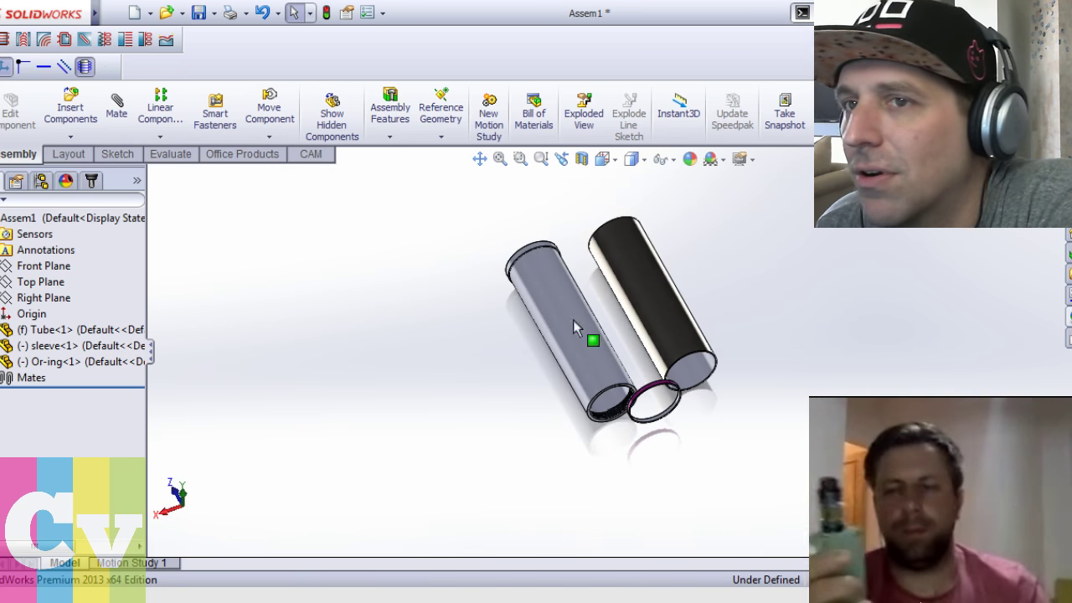
{"action": "left_click", "coordinate": [269, 107]}
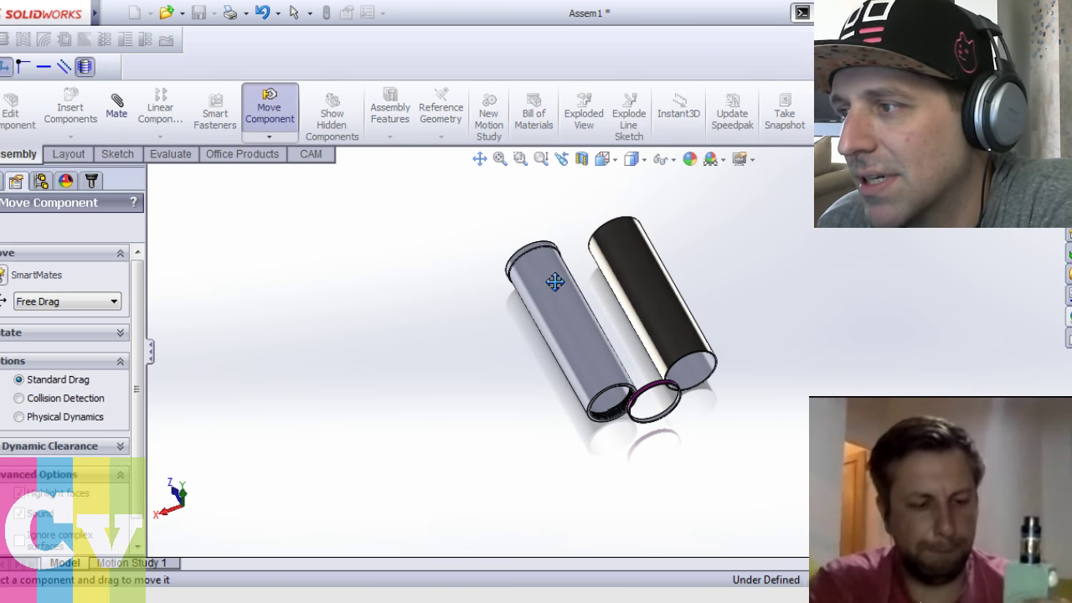
{"action": "middle_click_drag", "start_coordinate": [590, 286], "coordinate": [548, 287]}
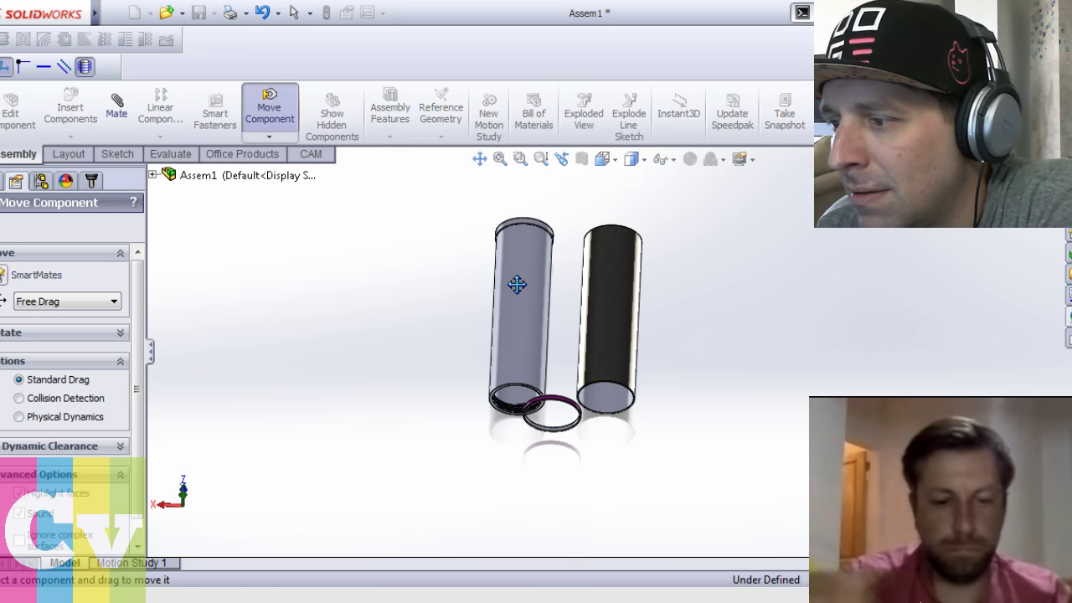
{"action": "scroll", "coordinate": [569, 373], "scroll_direction": "down", "scroll_amount": 4}
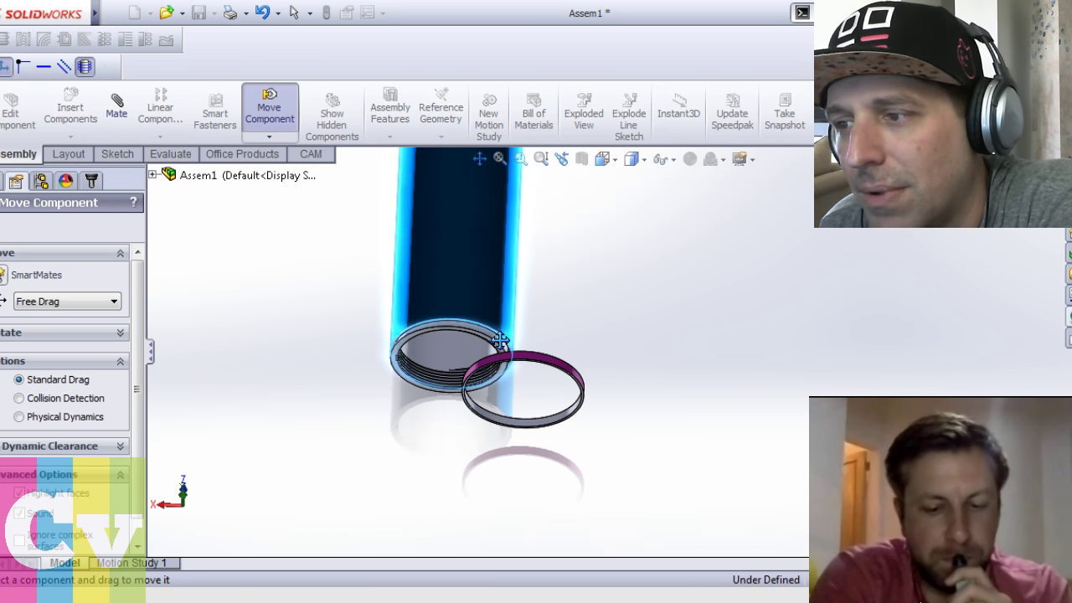
Move the O-ring onto the open end of the tube, aligning it by eye with the tube and the end of the sleeve
{"action": "key", "text": "ctrl+z"}
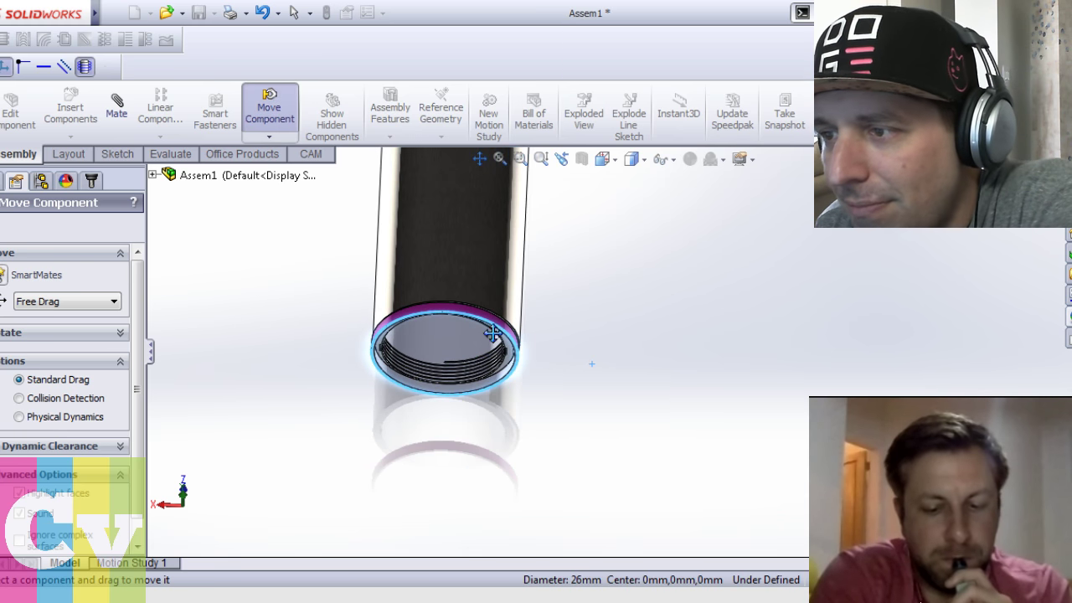
{"action": "middle_click_drag", "start_coordinate": [452, 287], "coordinate": [430, 341]}
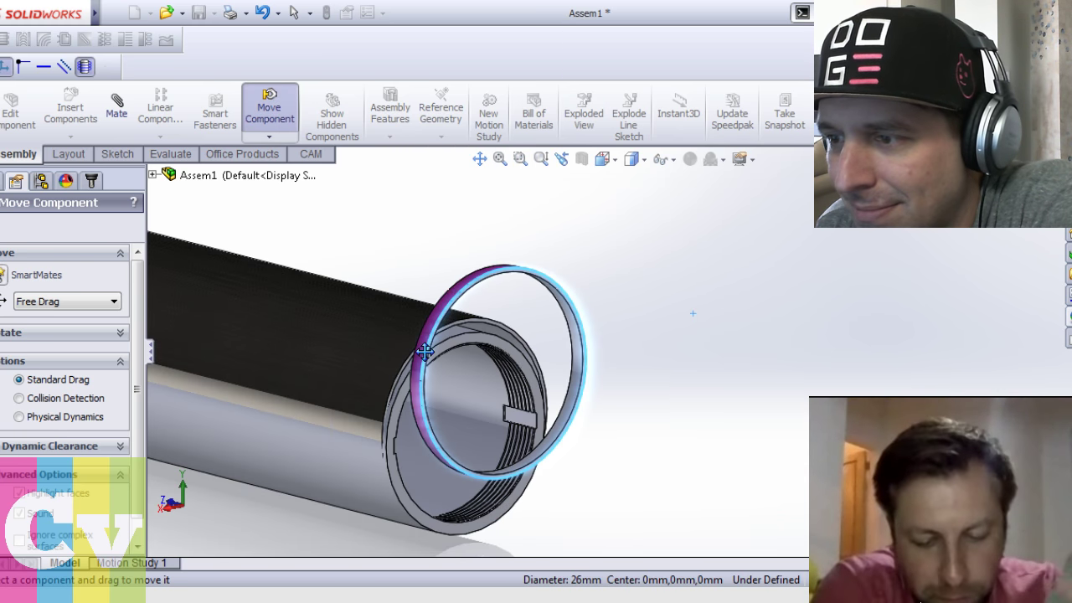
{"action": "key", "text": "ctrl+z"}
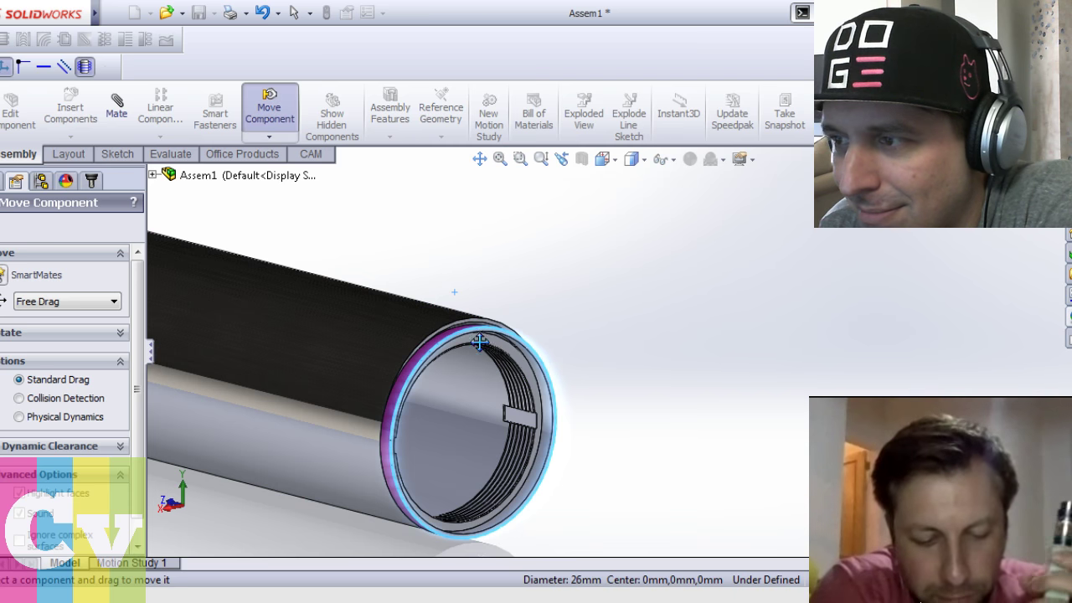
{"action": "middle_click_drag", "start_coordinate": [479, 342], "coordinate": [450, 351]}
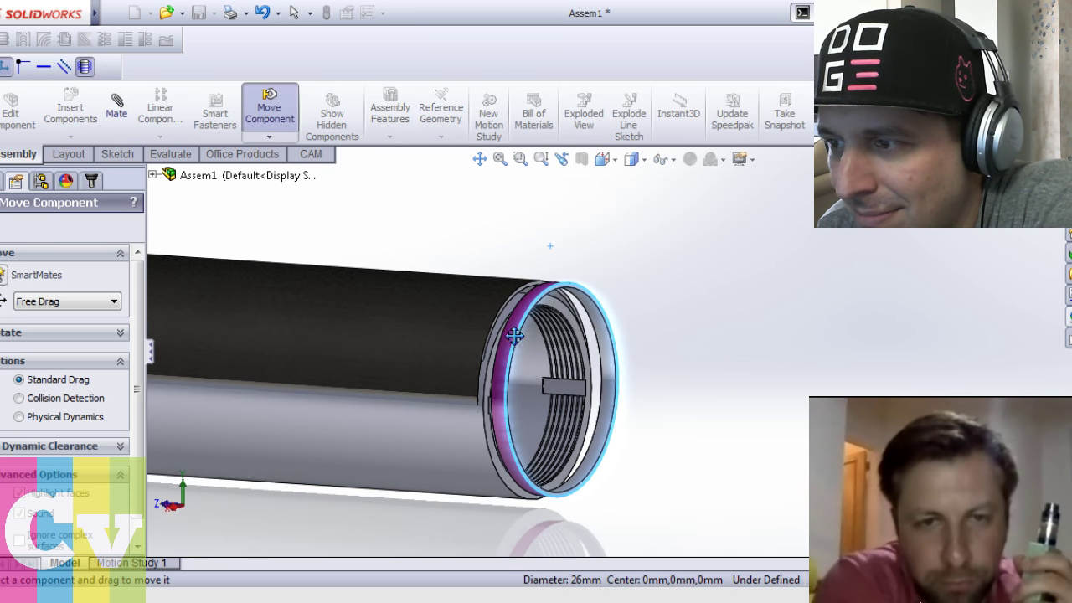
{"action": "left_click_drag", "start_coordinate": [504, 337], "coordinate": [506, 369]}
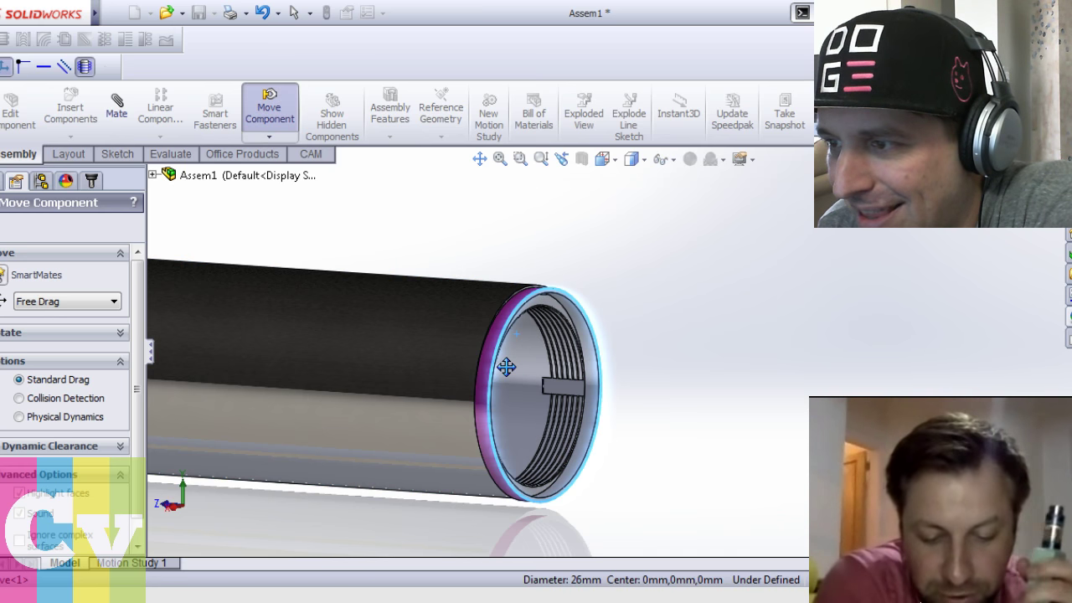
{"action": "key", "text": "ctrl+4"}
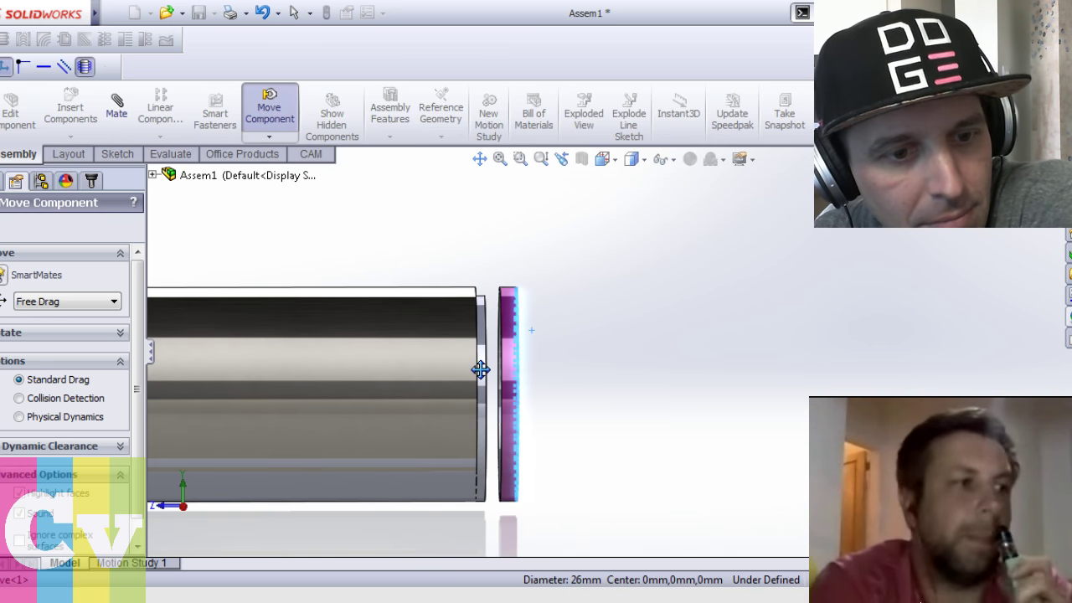
{"action": "key", "text": "ctrl+z"}
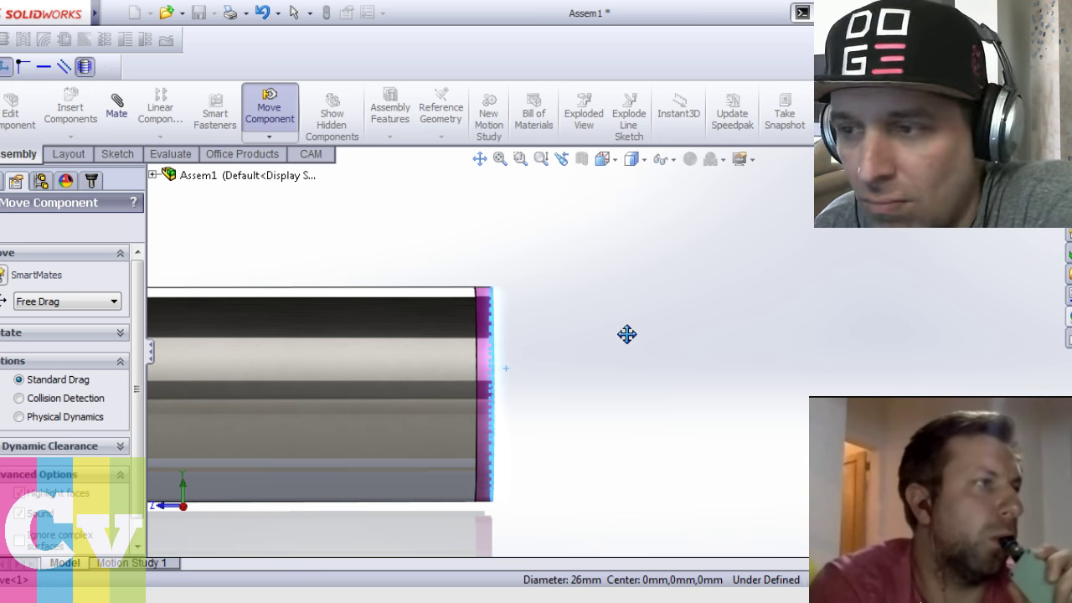
{"action": "key", "text": "Escape"}
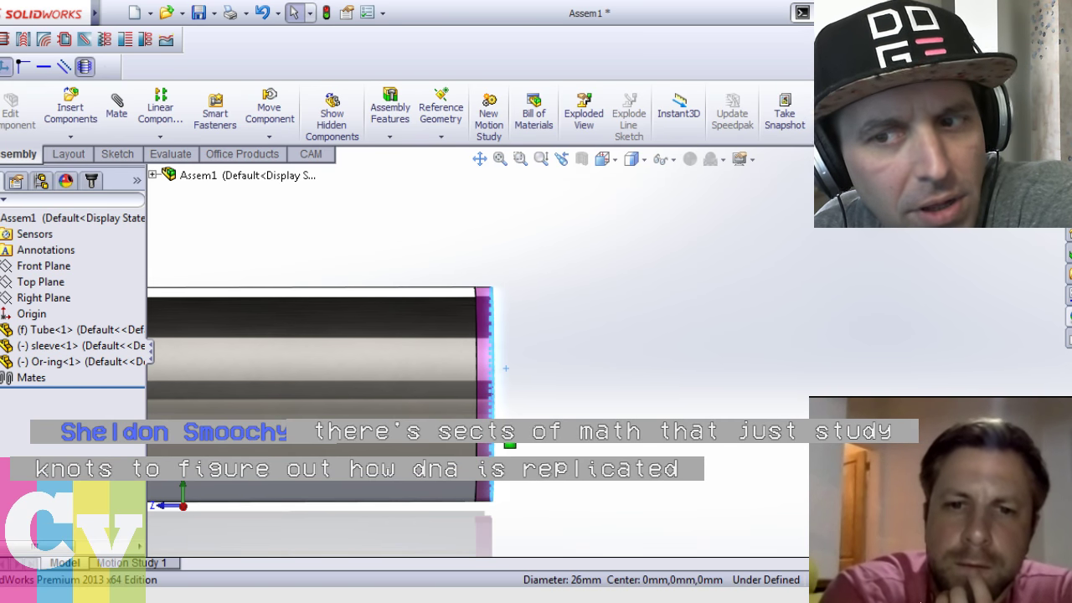
Slide the sleeve against the tube's collar and bring the O-ring up against the sleeve's other end
{"action": "left_click", "coordinate": [269, 107]}
{"action": "left_click_drag", "start_coordinate": [486, 390], "coordinate": [479, 379]}
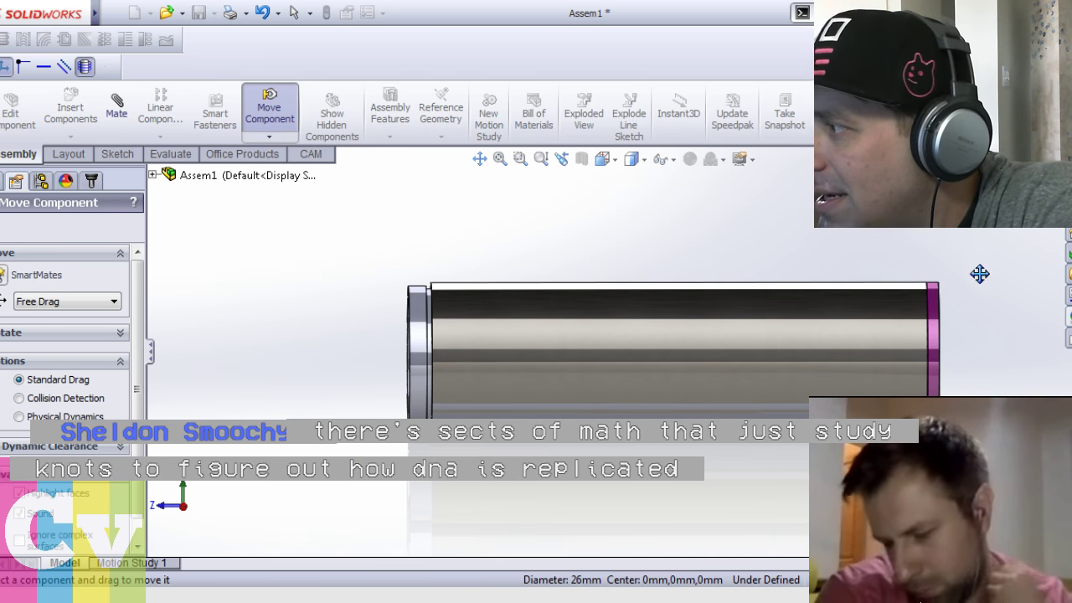
{"action": "left_click", "coordinate": [933, 303]}
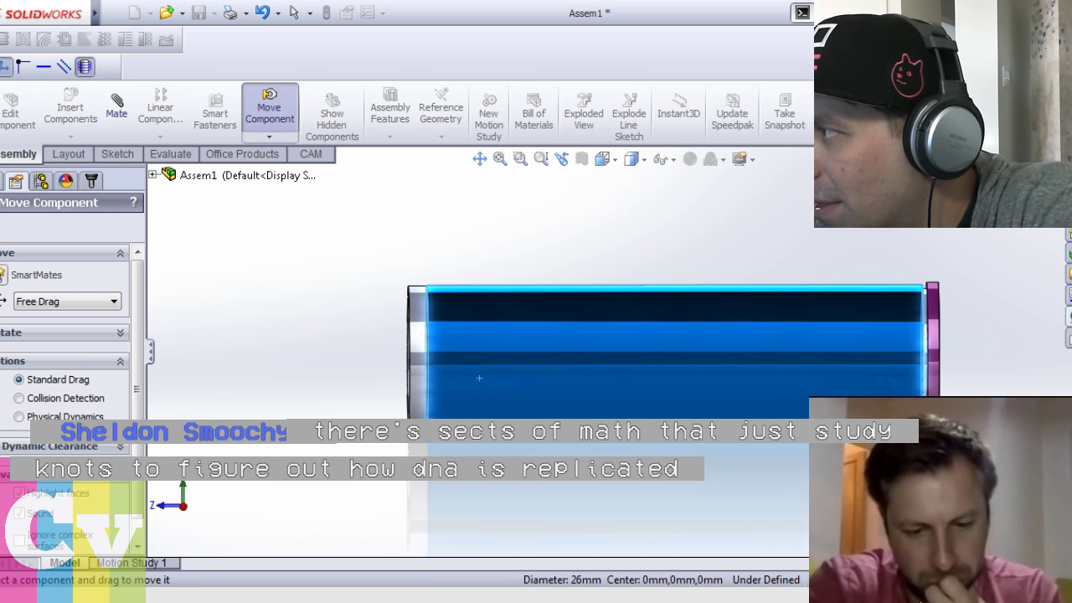
{"action": "key", "text": "Escape"}
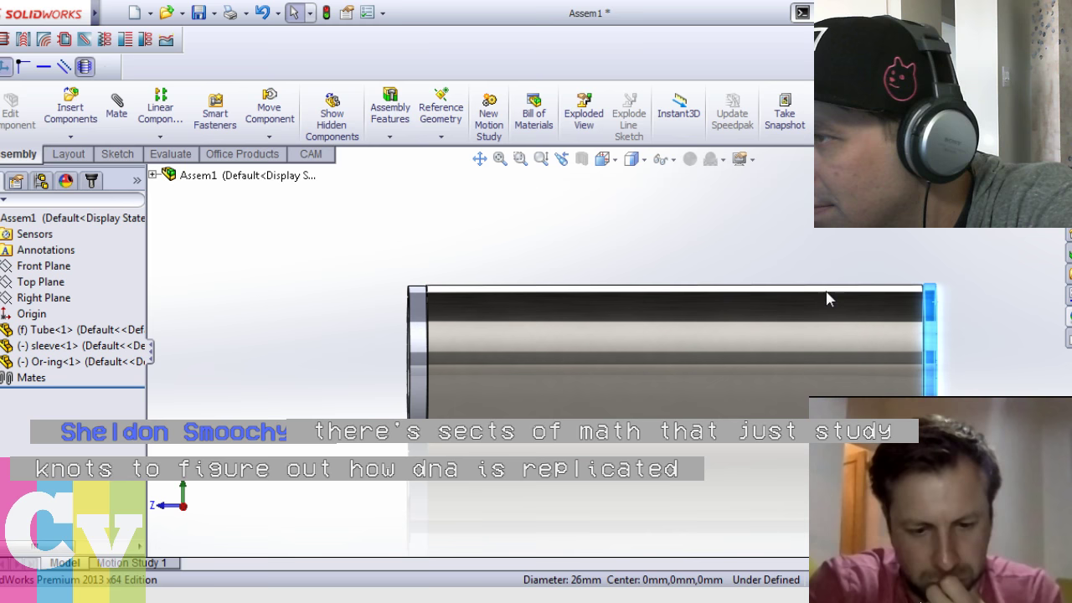
{"action": "left_click", "coordinate": [251, 114]}
{"action": "scroll", "coordinate": [841, 309], "scroll_direction": "down", "scroll_amount": 4}
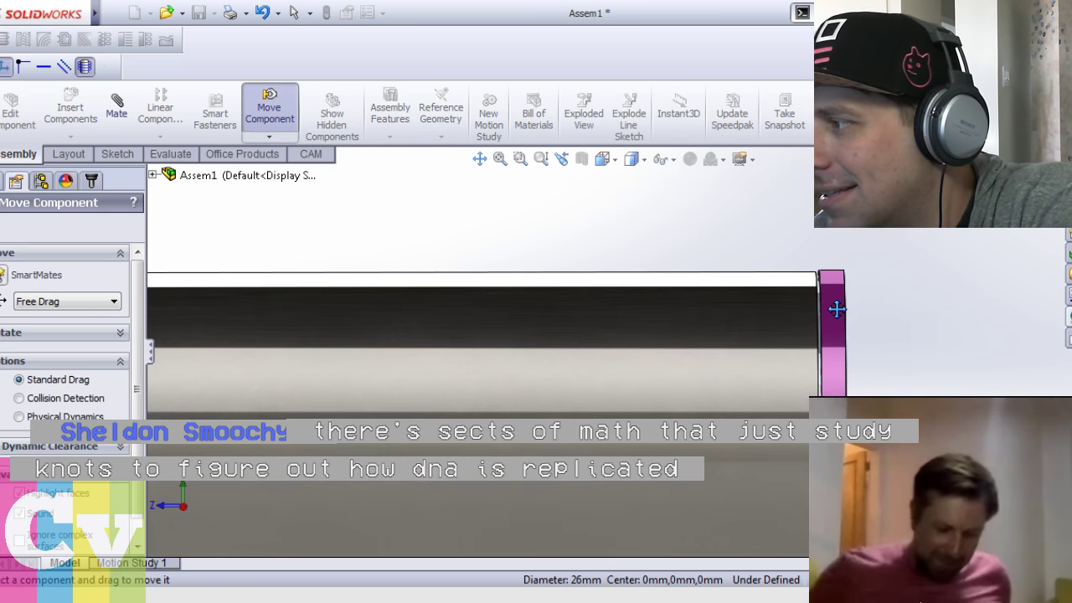
{"action": "key", "text": "Escape"}
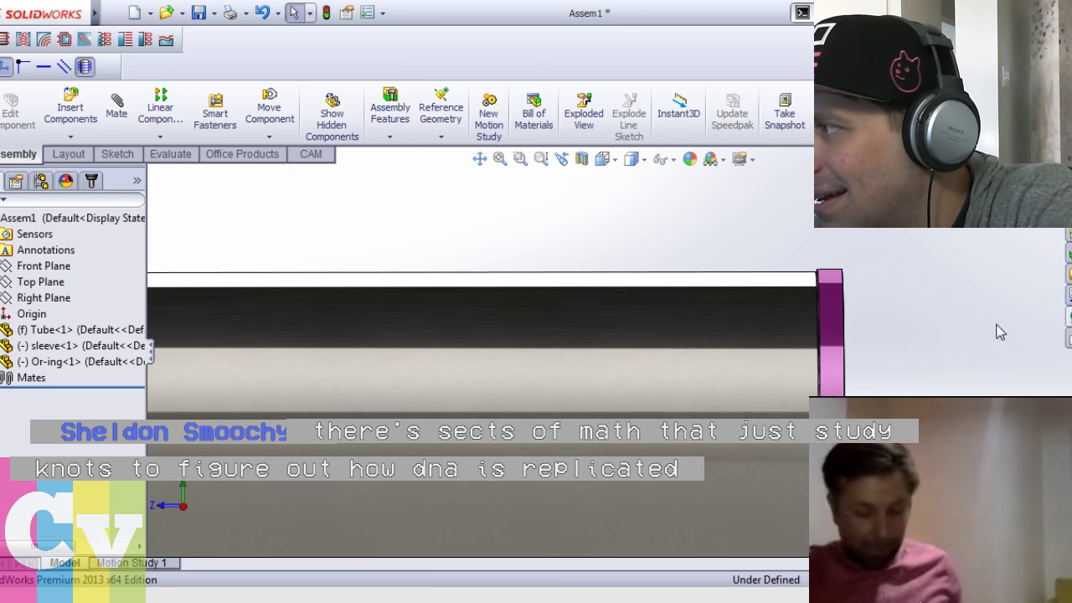
Recentre the O-ring by eye on the tube's end and check the fitted assembly from both ends
{"action": "middle_click_drag", "start_coordinate": [969, 373], "coordinate": [883, 312]}
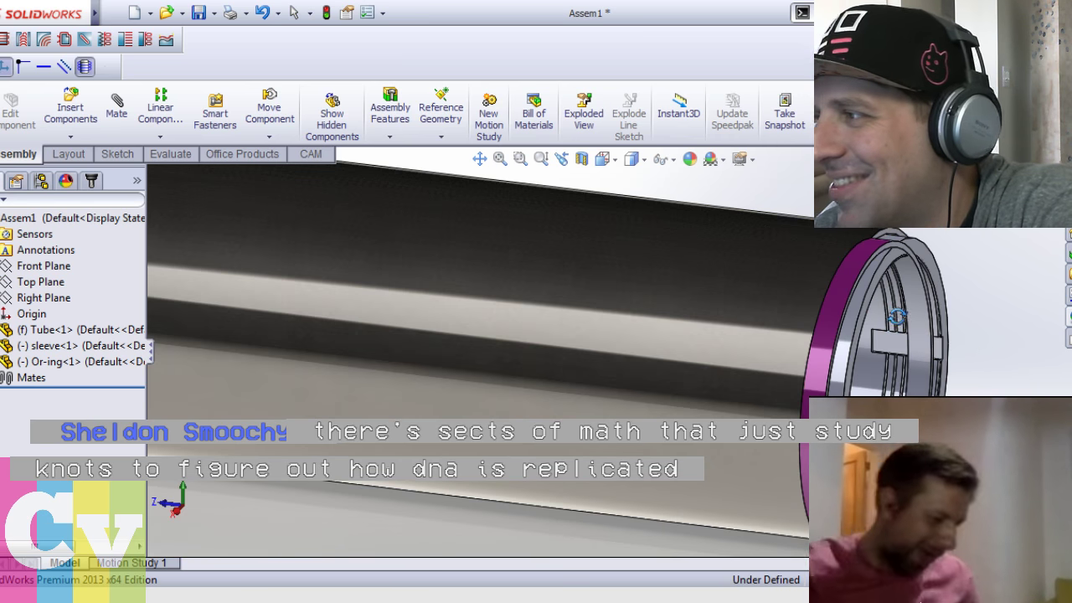
{"action": "left_click", "coordinate": [273, 118]}
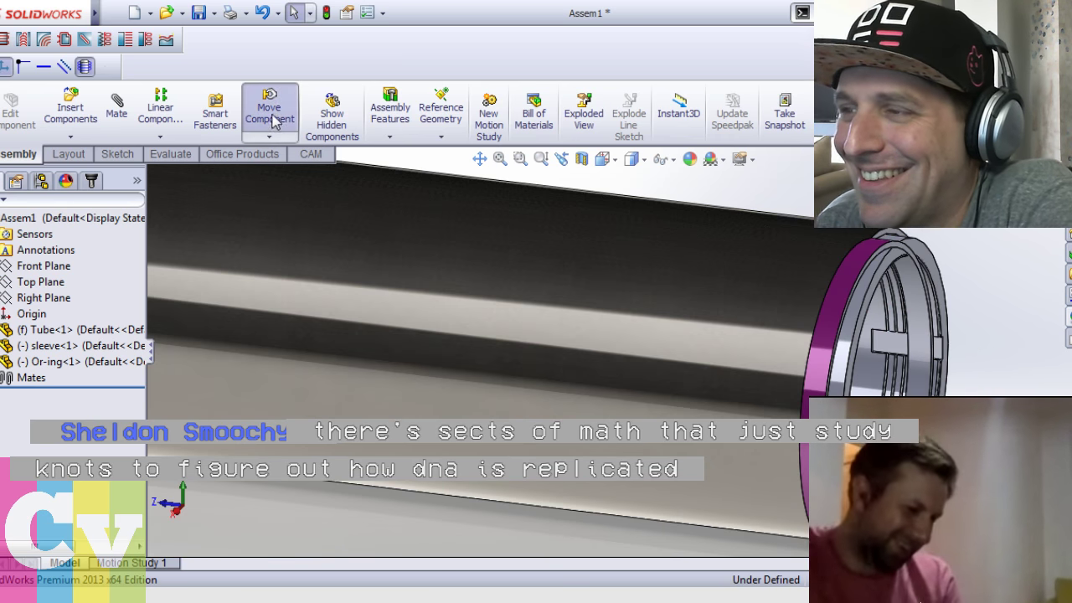
{"action": "middle_click_drag", "start_coordinate": [665, 215], "coordinate": [733, 226]}
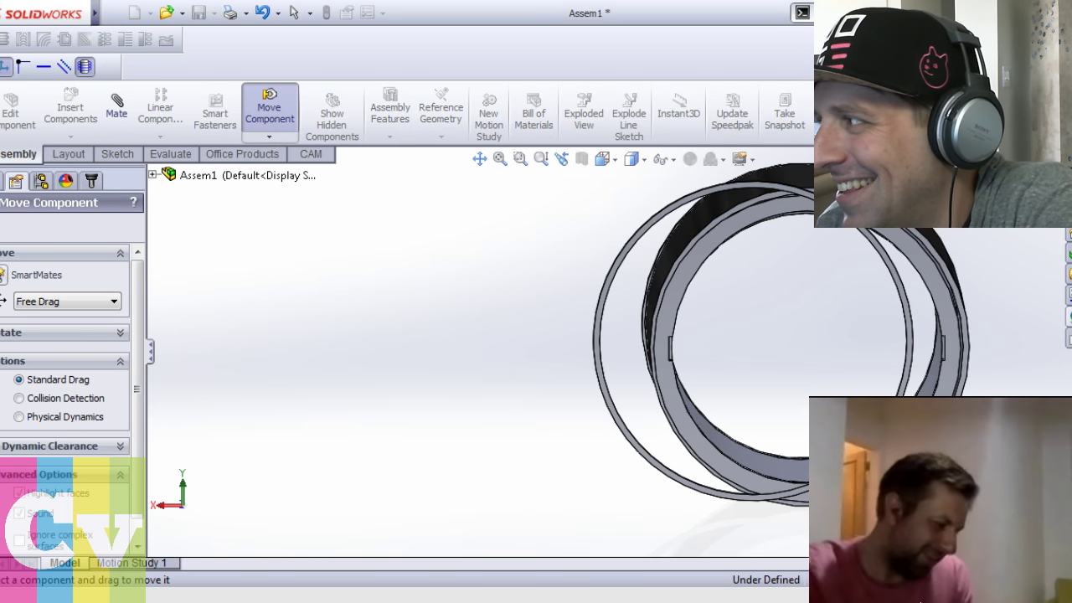
{"action": "key", "text": "Escape"}
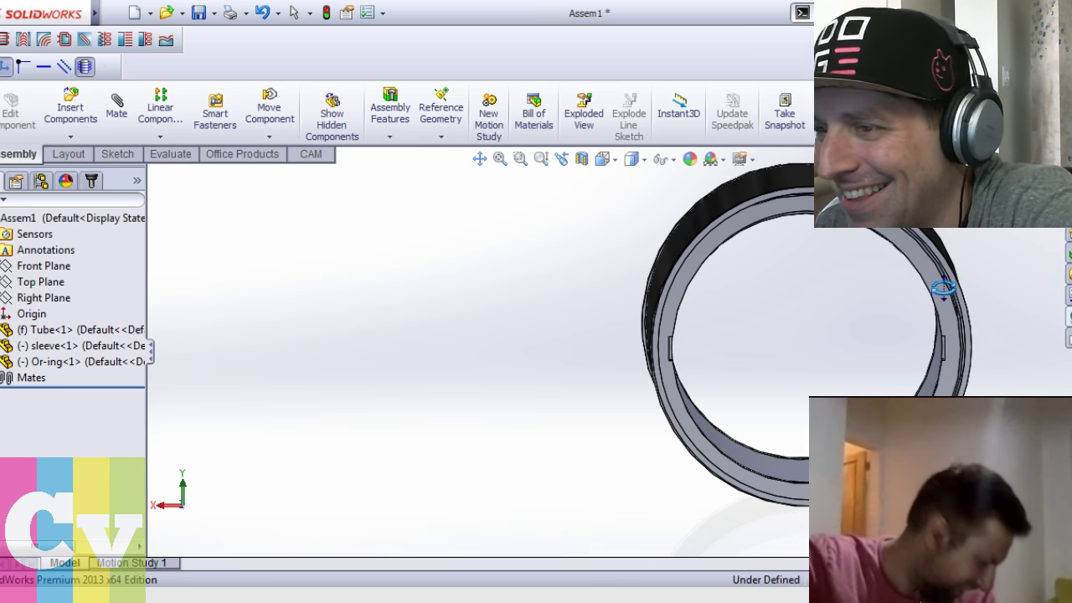
{"action": "middle_click_drag", "start_coordinate": [426, 361], "coordinate": [376, 417]}
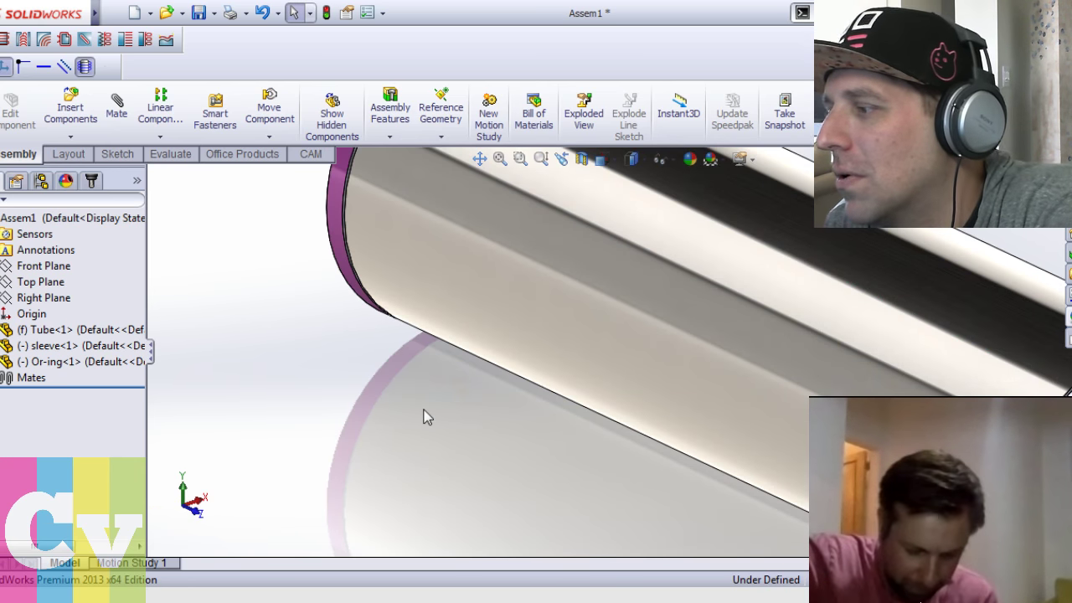
{"action": "key", "text": "f"}
{"action": "middle_click_drag", "start_coordinate": [495, 443], "coordinate": [555, 430]}
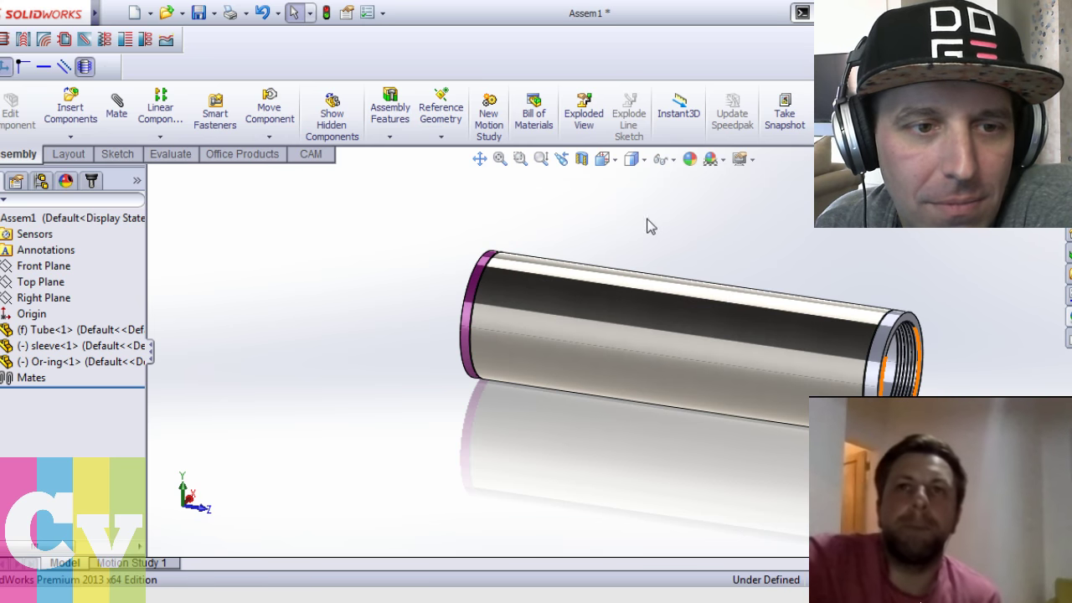
{"action": "middle_click_drag", "start_coordinate": [548, 376], "coordinate": [500, 414]}
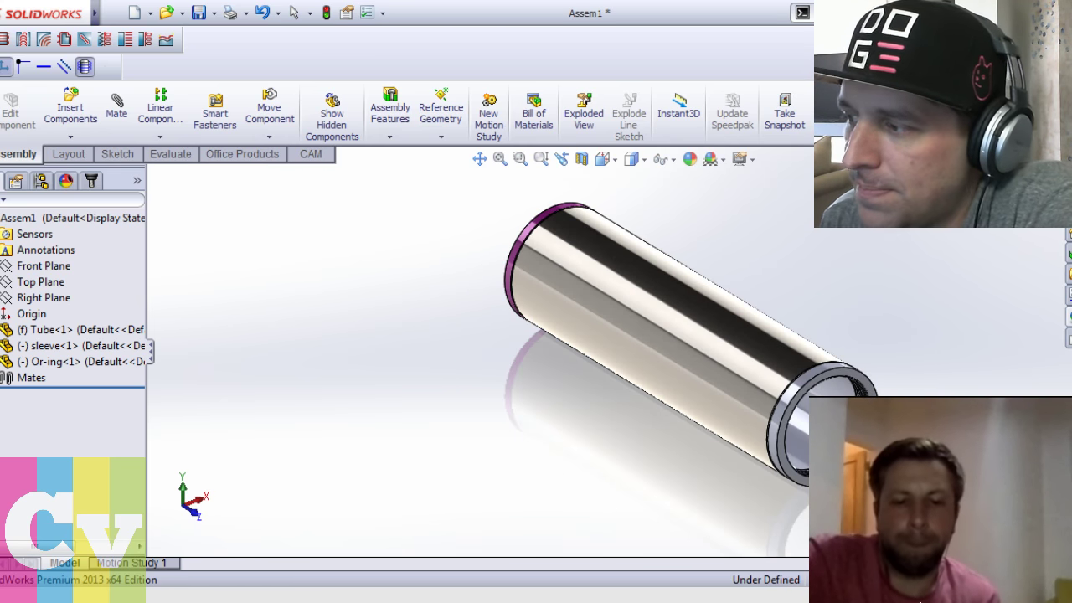
Create a new part document and switch to the sleeve part
{"action": "mouse_move", "coordinate": [87, 22]}
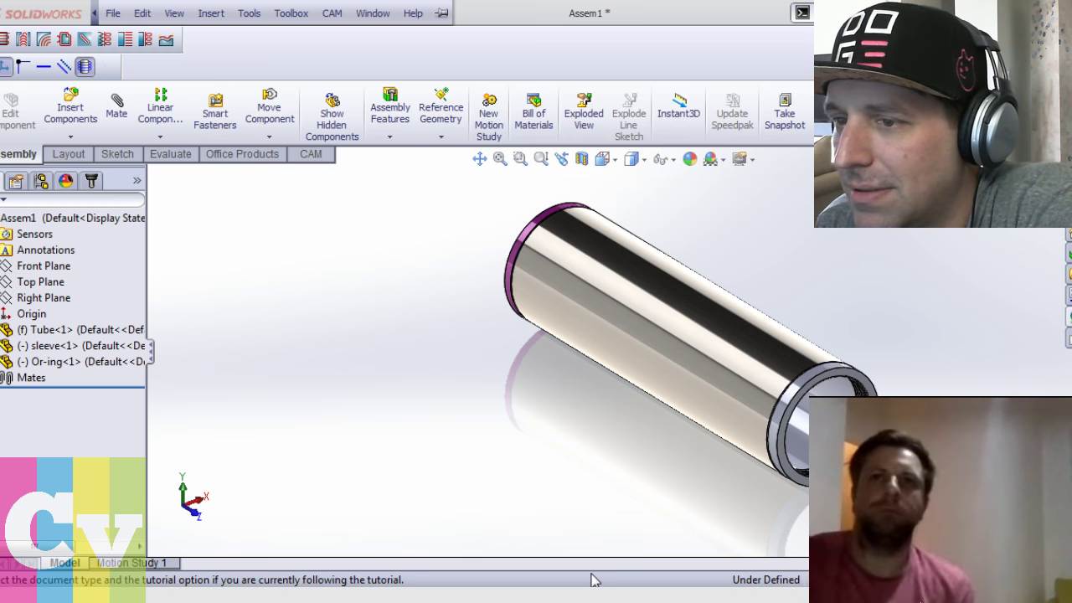
{"action": "left_click", "coordinate": [612, 554]}
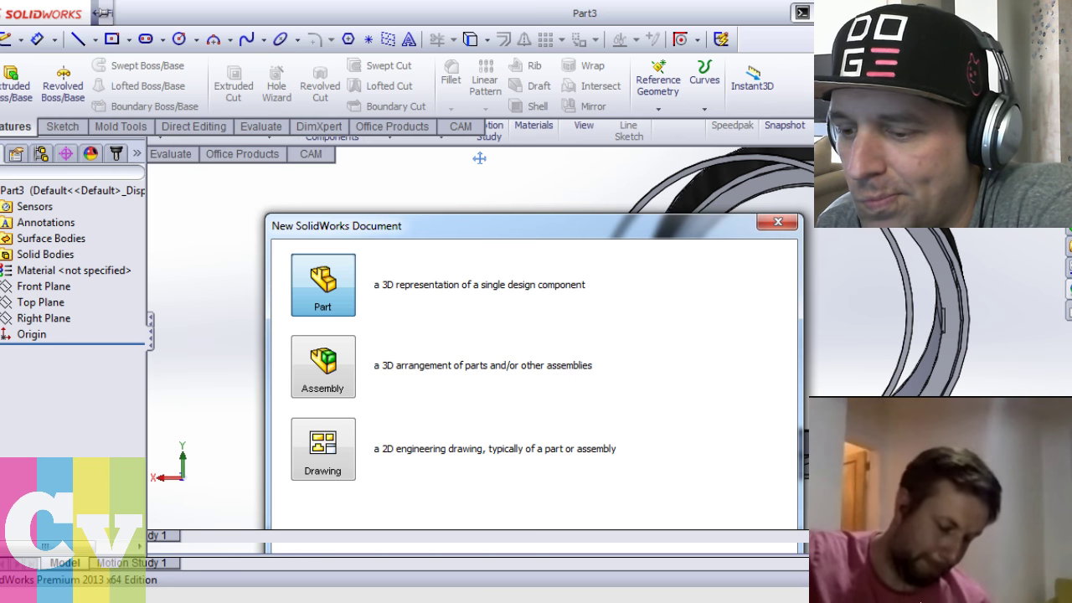
{"action": "key", "text": "Escape"}
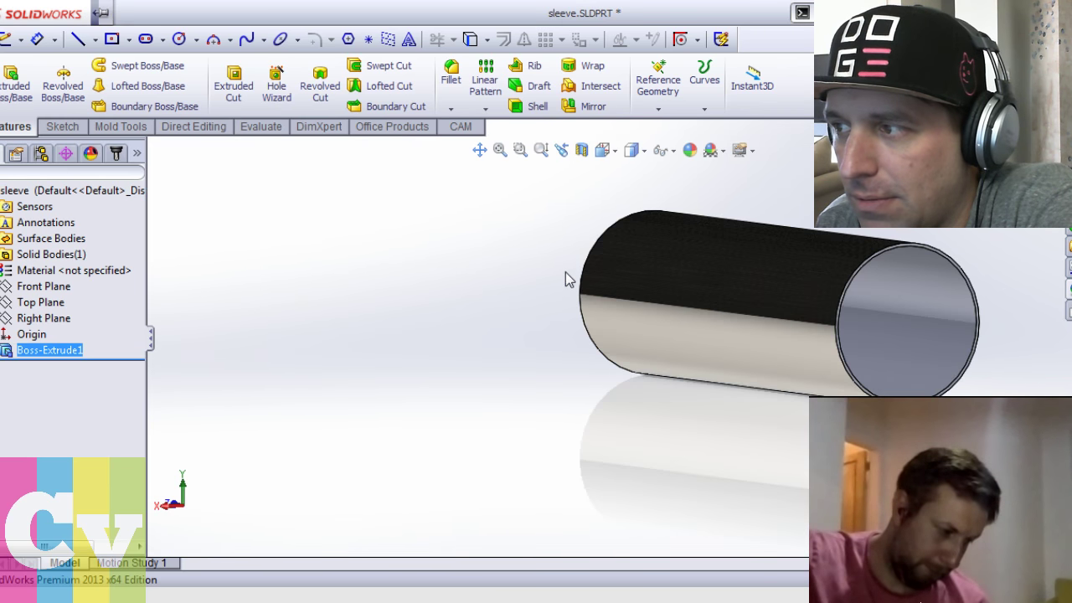
Apply the polished gold appearance to the sleeve's outer cylindrical face
{"action": "right_click", "coordinate": [667, 238]}
{"action": "left_click", "coordinate": [802, 163]}
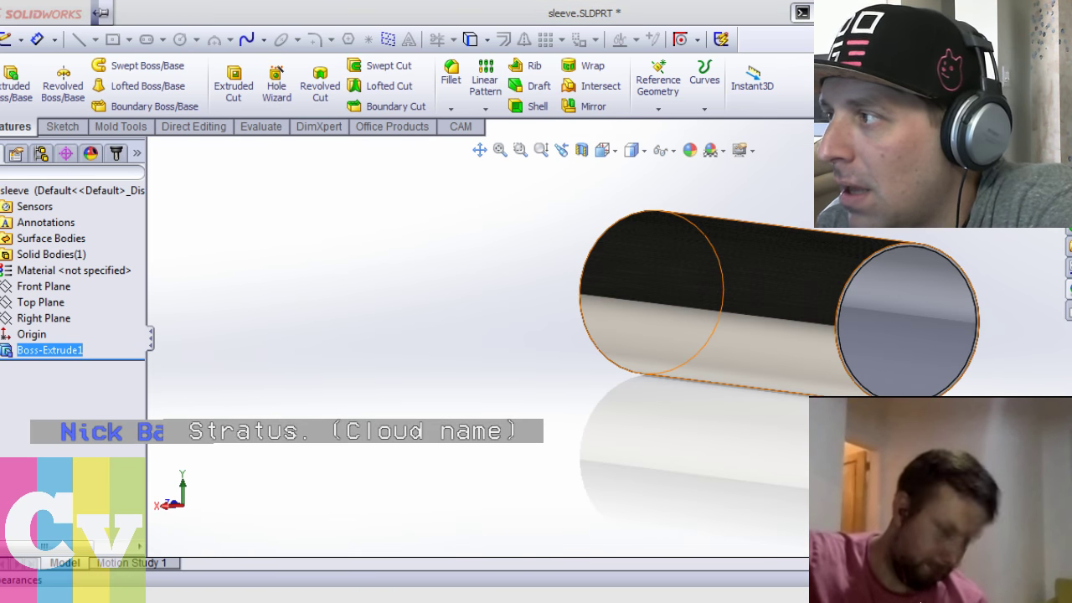
{"action": "left_click", "coordinate": [809, 204]}
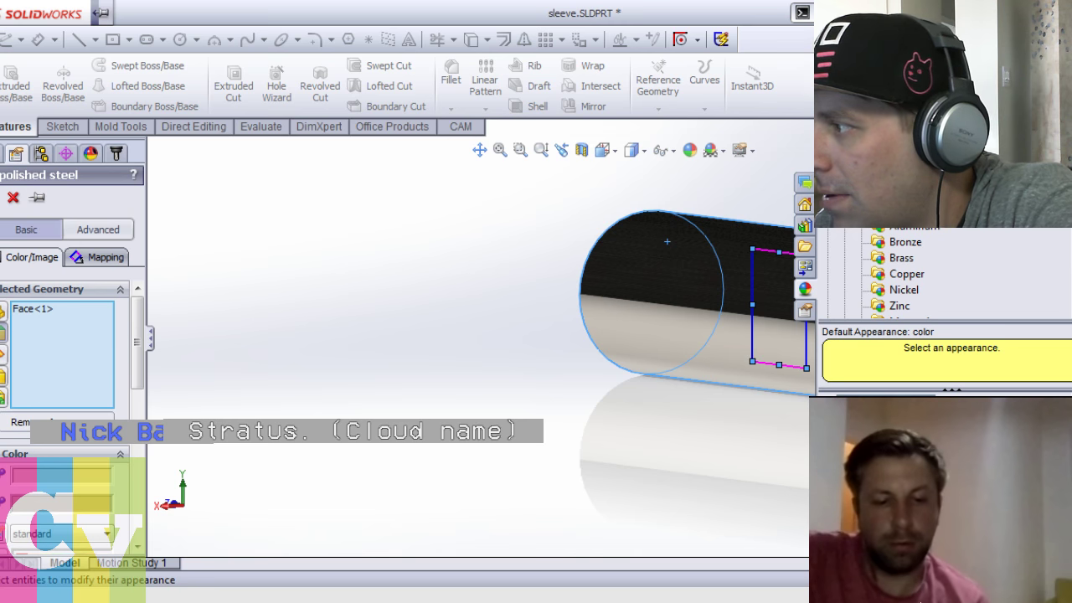
{"action": "scroll", "coordinate": [895, 252], "scroll_direction": "down", "scroll_amount": 3}
{"action": "scroll", "coordinate": [908, 274], "scroll_direction": "down", "scroll_amount": 1}
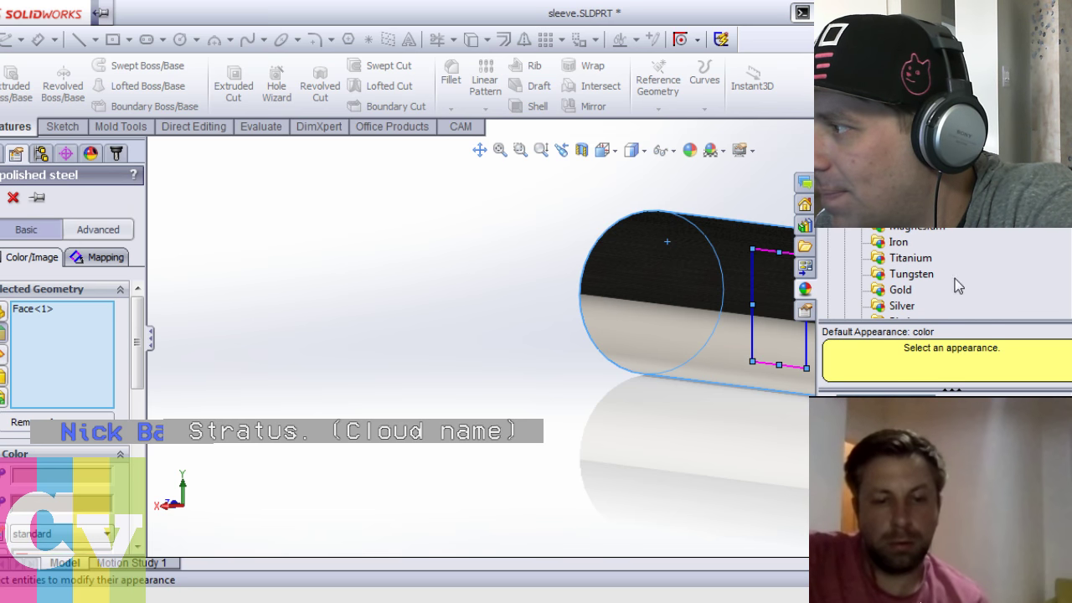
{"action": "left_click", "coordinate": [900, 290]}
{"action": "left_click", "coordinate": [846, 442]}
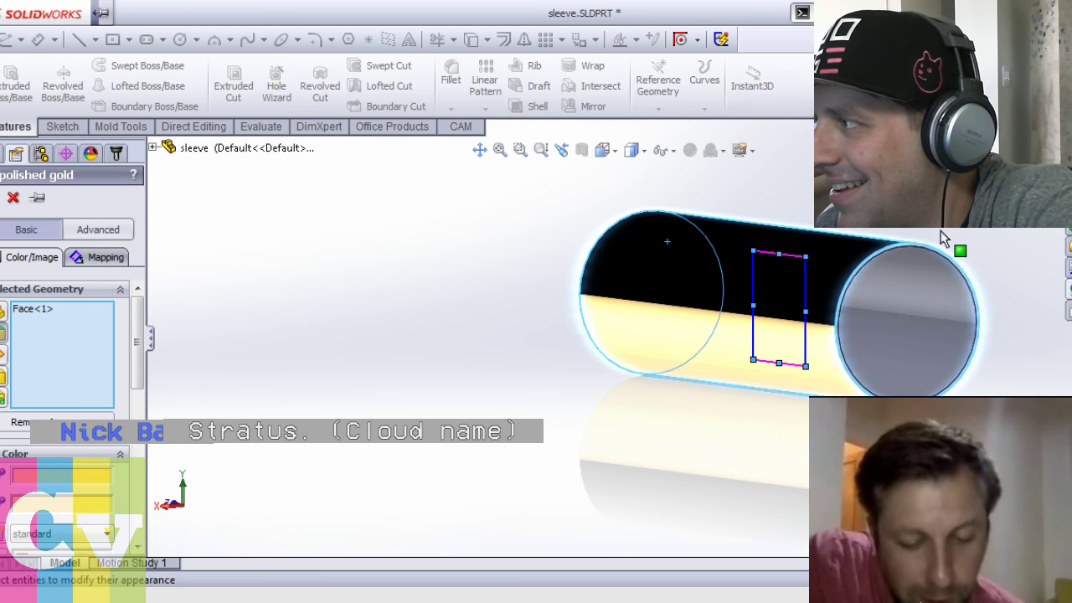
Add the sleeve's inner face and its thin annular end face to the polished gold appearance
{"action": "middle_click_drag", "start_coordinate": [599, 348], "coordinate": [644, 364]}
{"action": "left_click", "coordinate": [643, 363]}
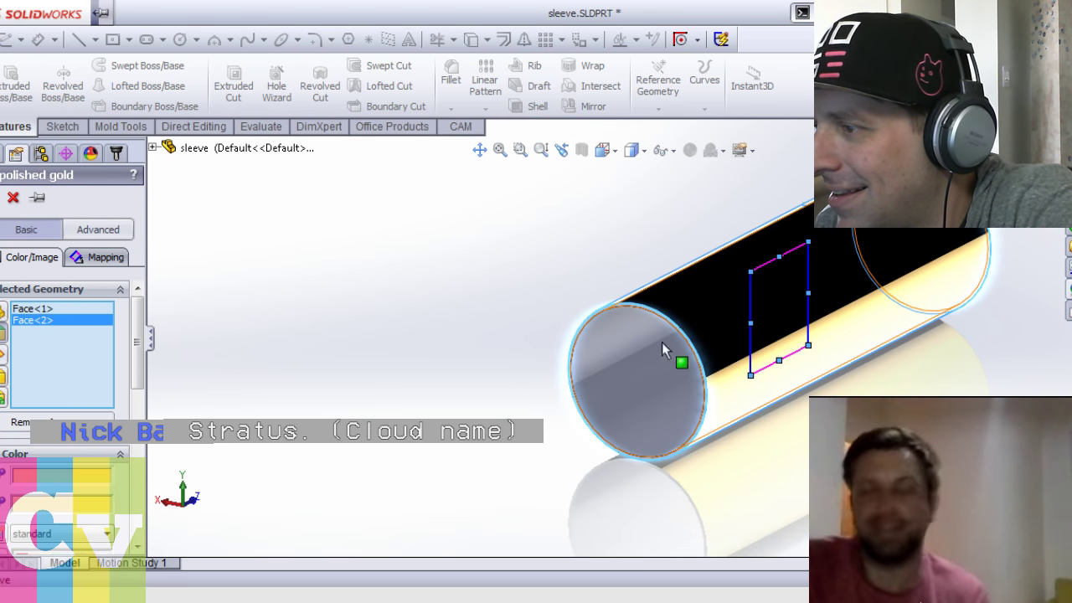
{"action": "scroll", "coordinate": [612, 348], "scroll_direction": "down", "scroll_amount": 5}
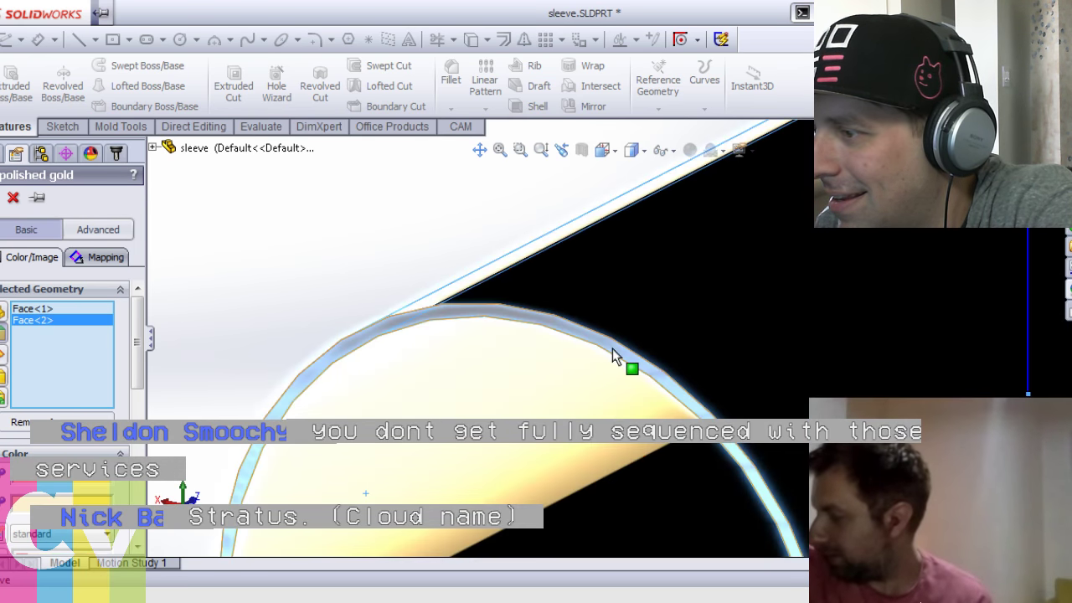
{"action": "left_click", "coordinate": [616, 349]}
{"action": "scroll", "coordinate": [810, 369], "scroll_direction": "up", "scroll_amount": 5}
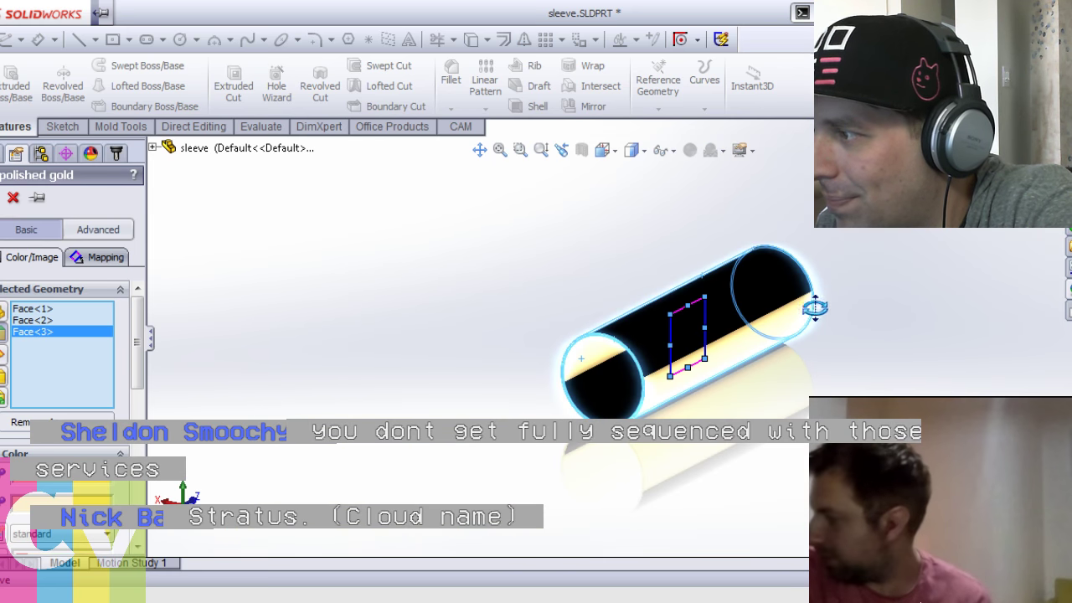
Add the sleeve's thin annular end face to the polished gold appearance, accept it, and switch to the Assem1 assembly
{"action": "scroll", "coordinate": [799, 417], "scroll_direction": "down", "scroll_amount": 5}
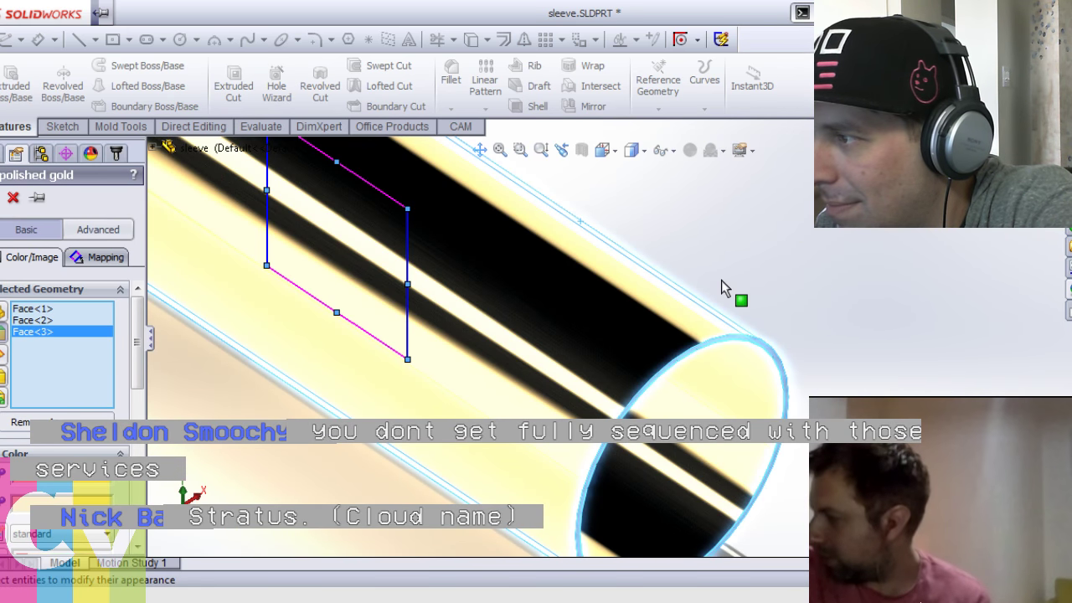
{"action": "scroll", "coordinate": [644, 289], "scroll_direction": "down", "scroll_amount": 5}
{"action": "left_click", "coordinate": [645, 287]}
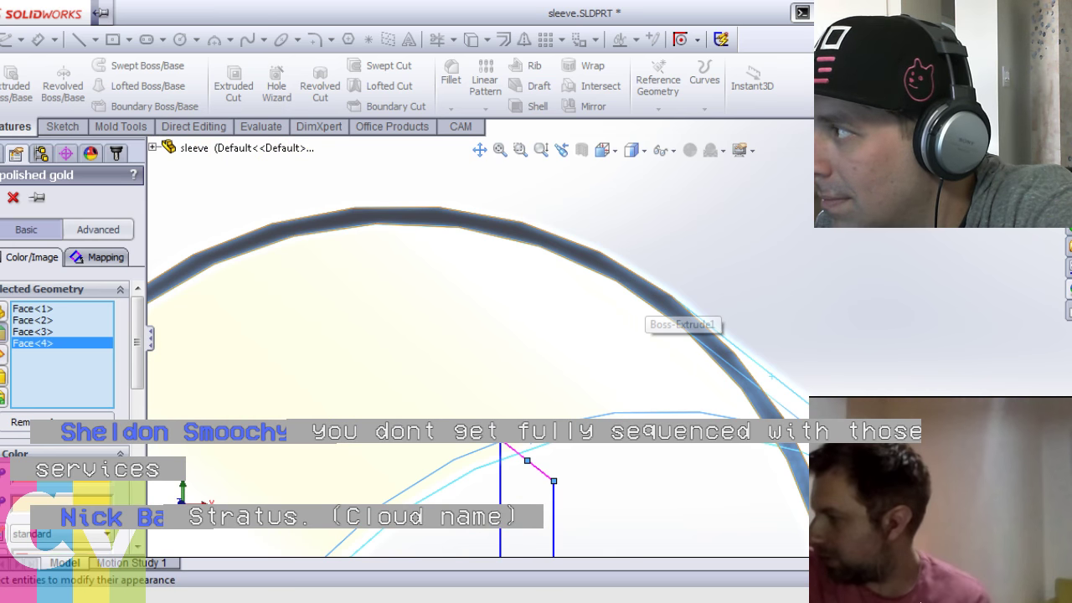
{"action": "key", "text": "Return"}
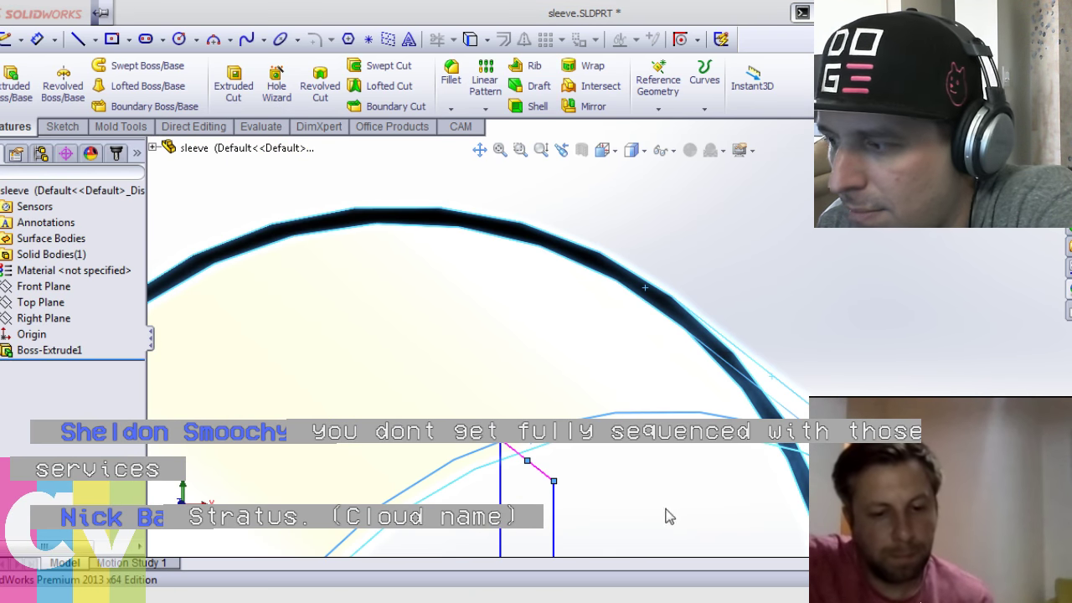
{"action": "key", "text": "ctrl+Tab"}
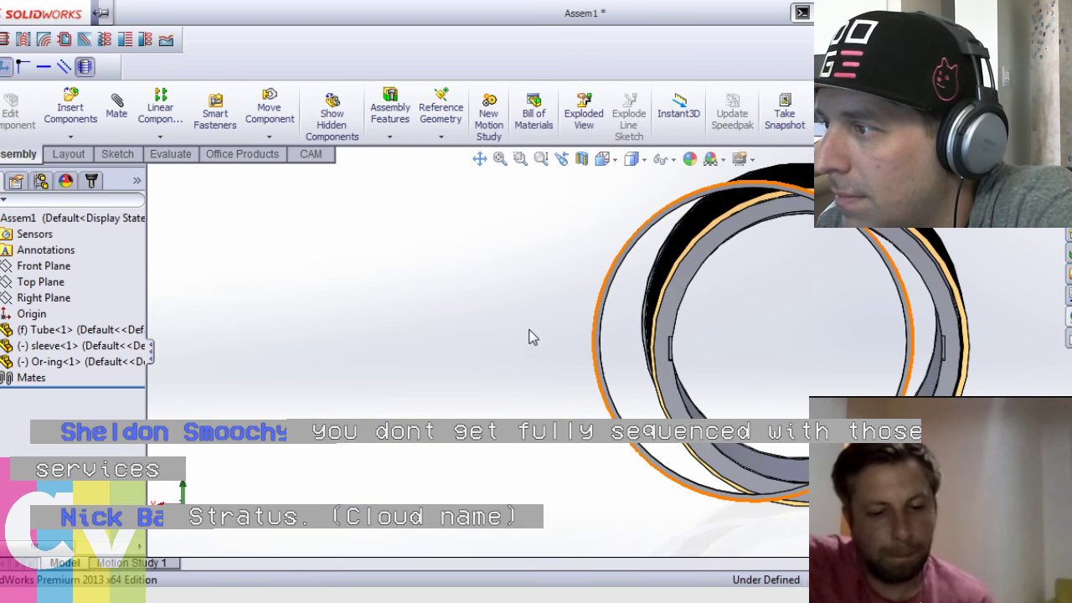
Move the purple O-ring along the tube's end so it sits against the gold sleeve
{"action": "scroll", "coordinate": [531, 340], "scroll_direction": "up", "scroll_amount": 3}
{"action": "middle_click_drag", "start_coordinate": [534, 345], "coordinate": [585, 356]}
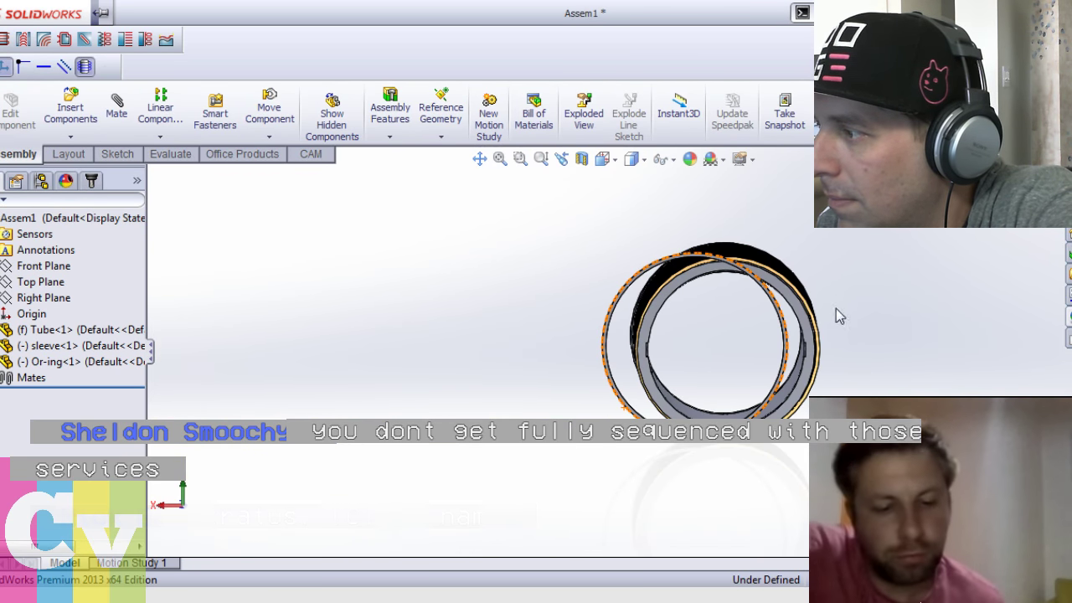
{"action": "scroll", "coordinate": [836, 308], "scroll_direction": "up", "scroll_amount": 3}
{"action": "middle_click_drag", "start_coordinate": [836, 308], "coordinate": [817, 325]}
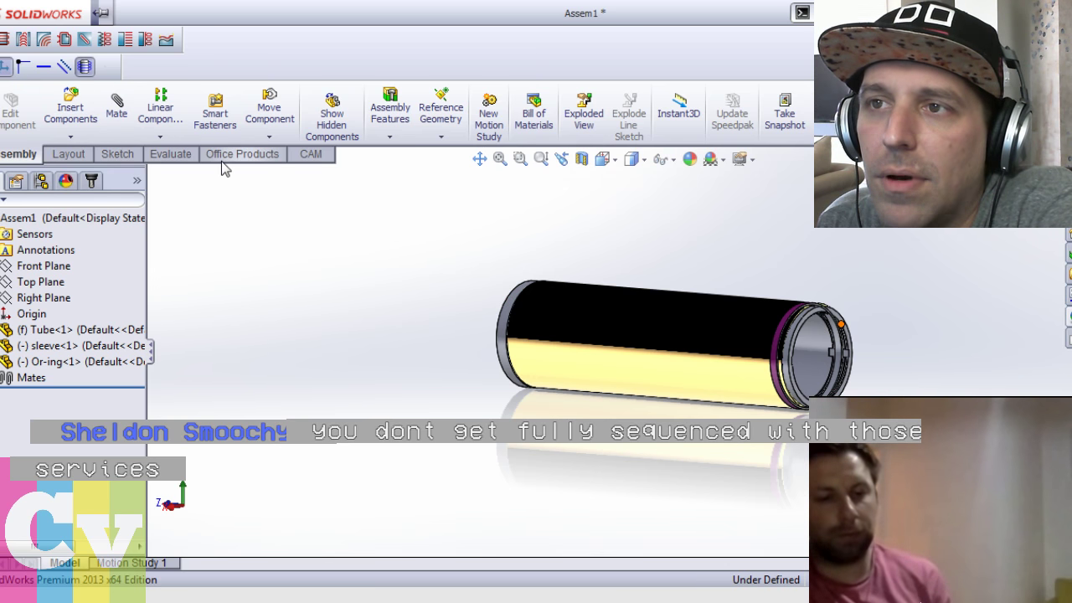
{"action": "left_click", "coordinate": [269, 107]}
{"action": "scroll", "coordinate": [505, 358], "scroll_direction": "down", "scroll_amount": 4}
{"action": "middle_click_drag", "start_coordinate": [505, 358], "coordinate": [517, 364]}
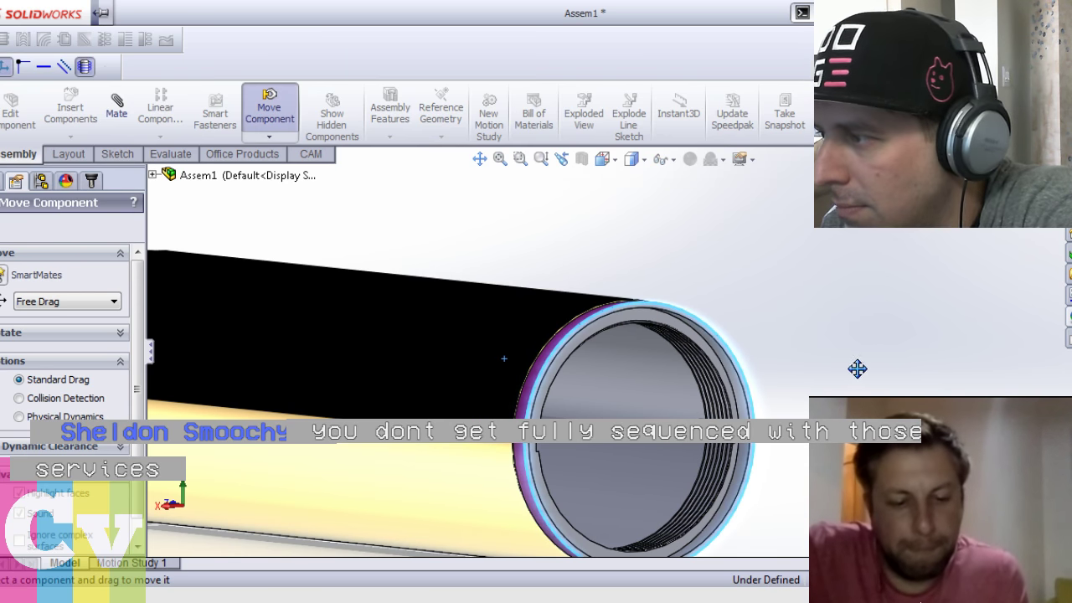
{"action": "scroll", "coordinate": [763, 361], "scroll_direction": "up", "scroll_amount": 4}
{"action": "middle_click_drag", "start_coordinate": [785, 366], "coordinate": [779, 365]}
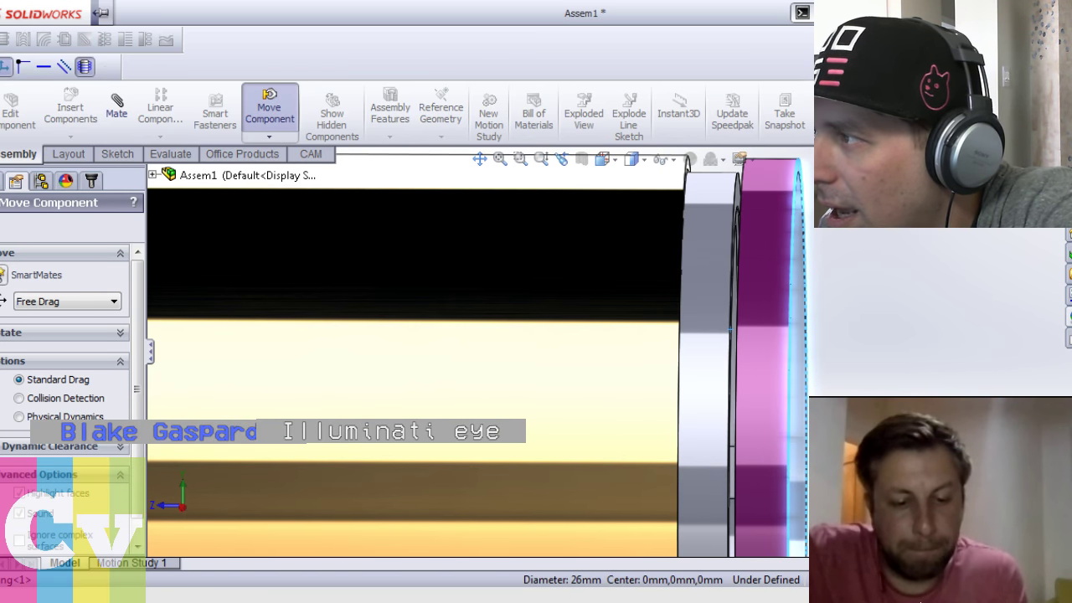
{"action": "key", "text": "Escape"}
Shift the O-ring sideways to close the gap between it and the sleeve at the tube's end
{"action": "middle_click_drag", "start_coordinate": [853, 311], "coordinate": [848, 326]}
{"action": "middle_click_drag", "start_coordinate": [827, 390], "coordinate": [771, 383]}
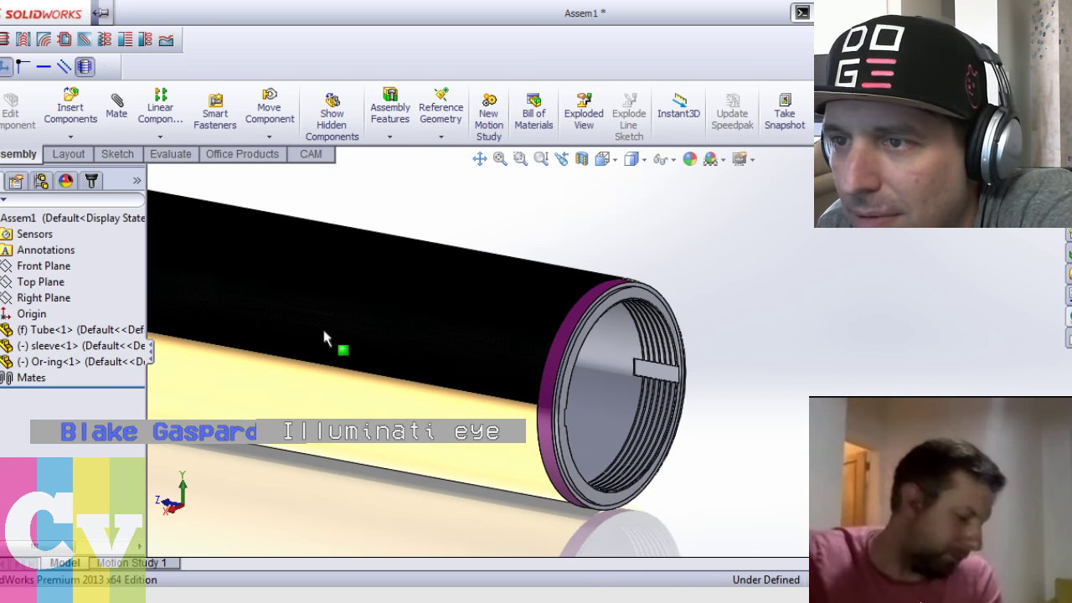
{"action": "middle_click_drag", "start_coordinate": [725, 330], "coordinate": [718, 331]}
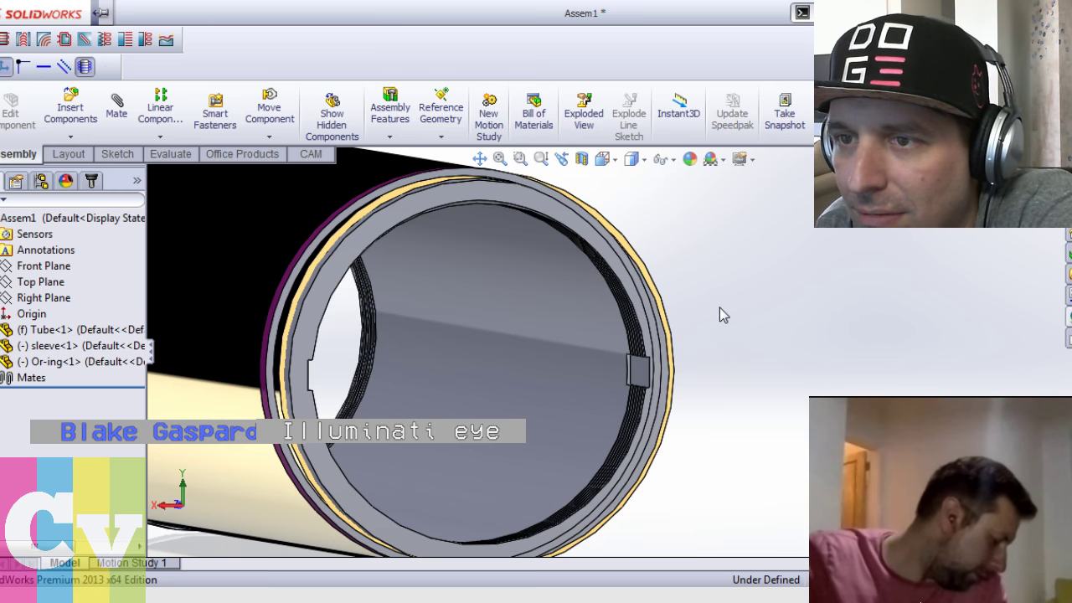
{"action": "scroll", "coordinate": [674, 355], "scroll_direction": "up", "scroll_amount": 2}
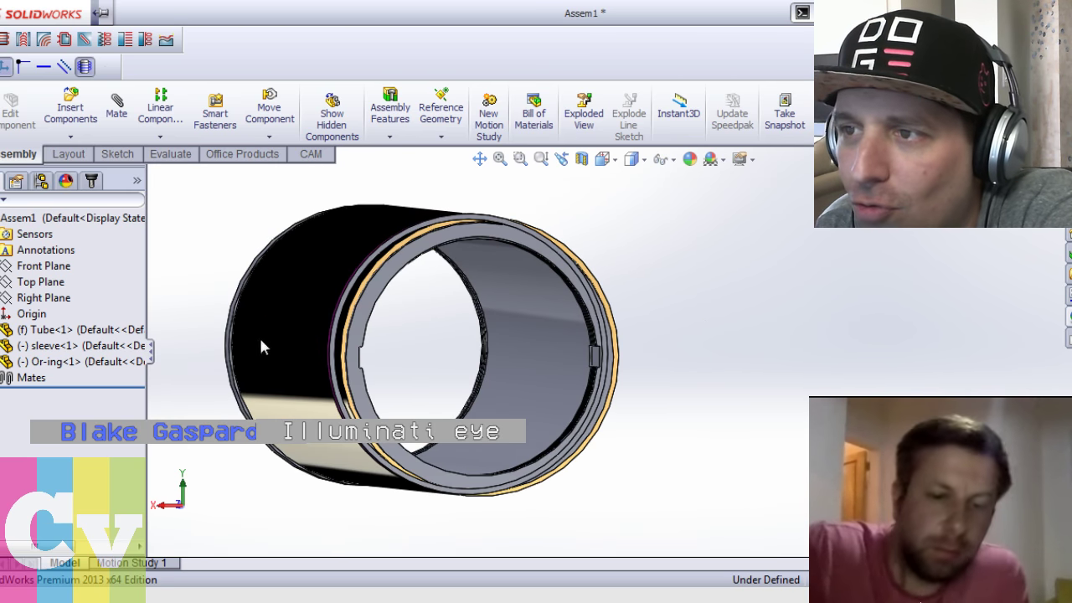
{"action": "left_click", "coordinate": [269, 109]}
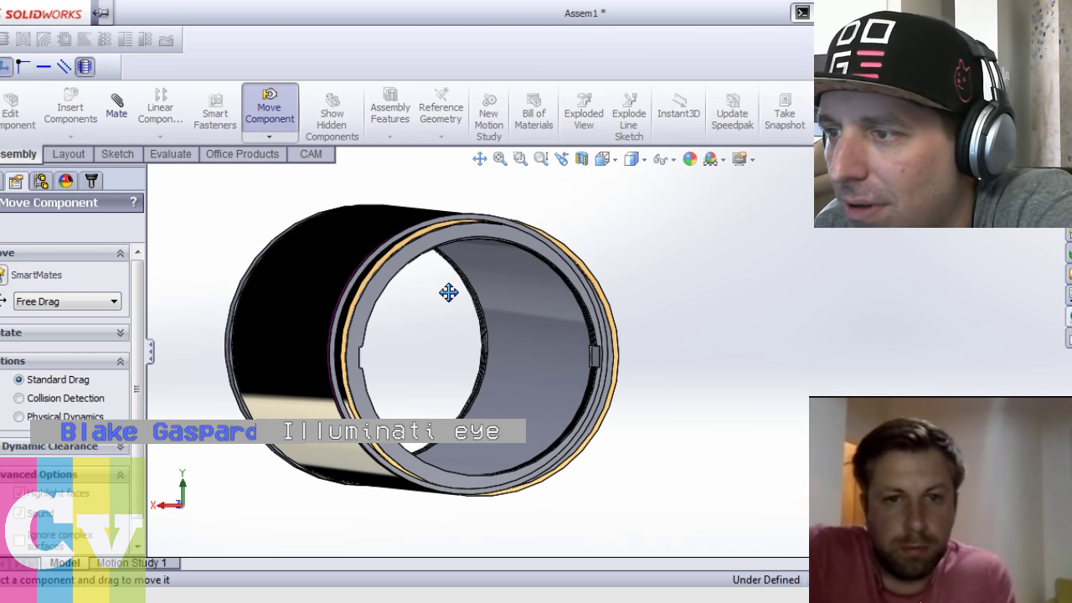
{"action": "scroll", "coordinate": [451, 294], "scroll_direction": "up", "scroll_amount": 5}
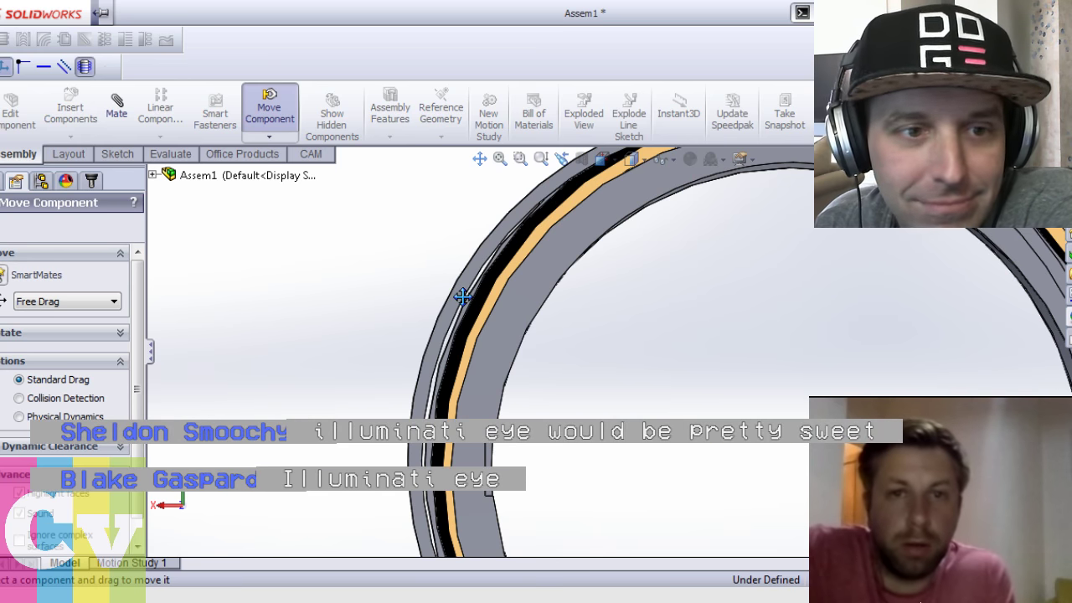
{"action": "left_click_drag", "start_coordinate": [451, 294], "coordinate": [460, 294]}
{"action": "key", "text": "Escape"}
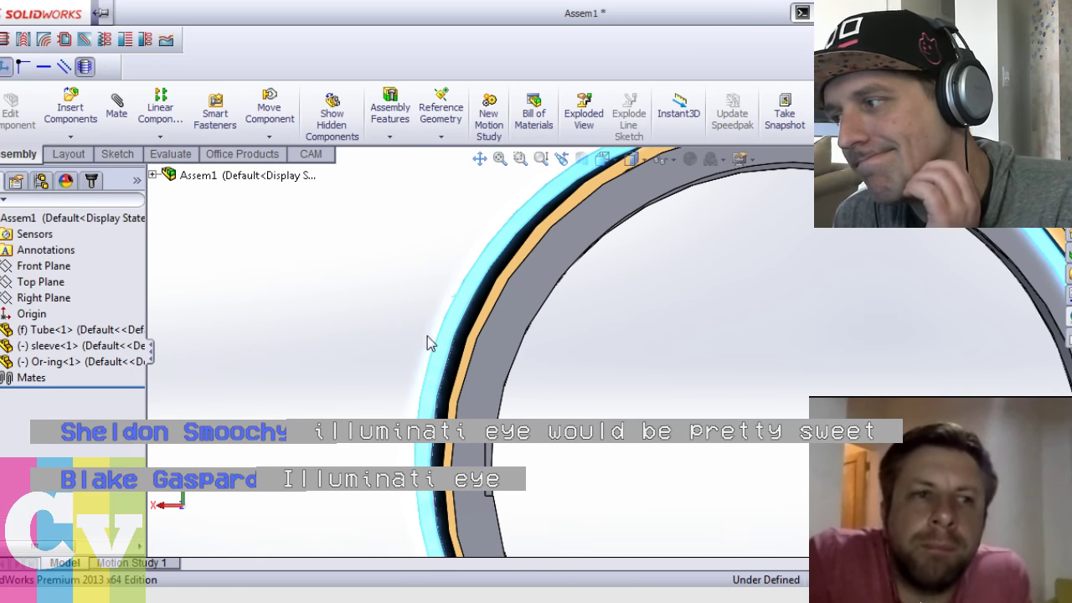
Nudge the O-ring once more so it is better centred around the tube and sleeve
{"action": "scroll", "coordinate": [973, 319], "scroll_direction": "down", "scroll_amount": 3}
{"action": "middle_click_drag", "start_coordinate": [974, 319], "coordinate": [978, 317]}
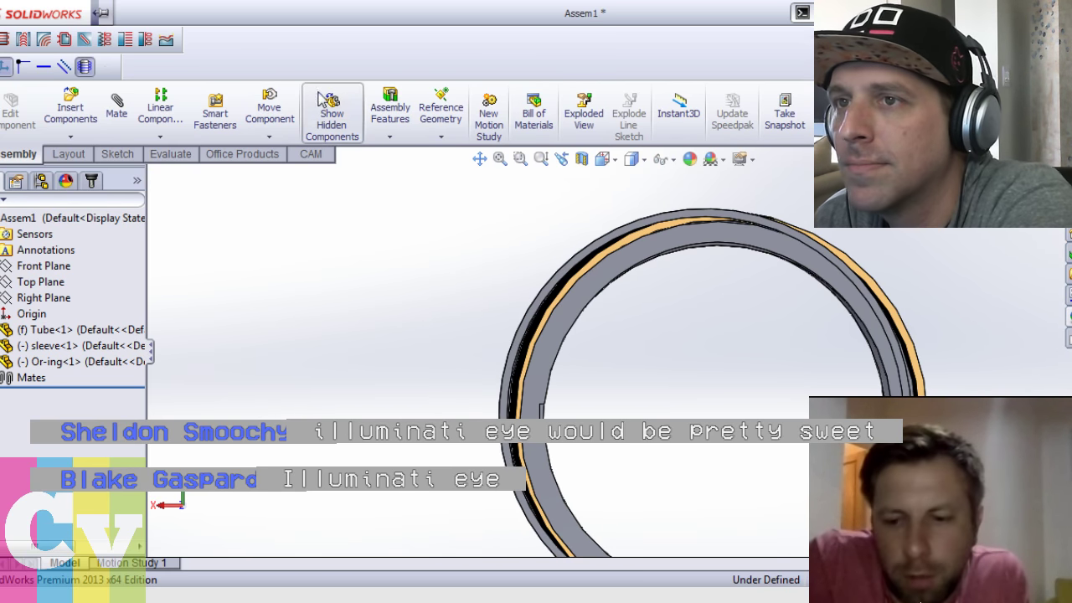
{"action": "left_click", "coordinate": [269, 107]}
{"action": "left_click_drag", "start_coordinate": [555, 287], "coordinate": [562, 287]}
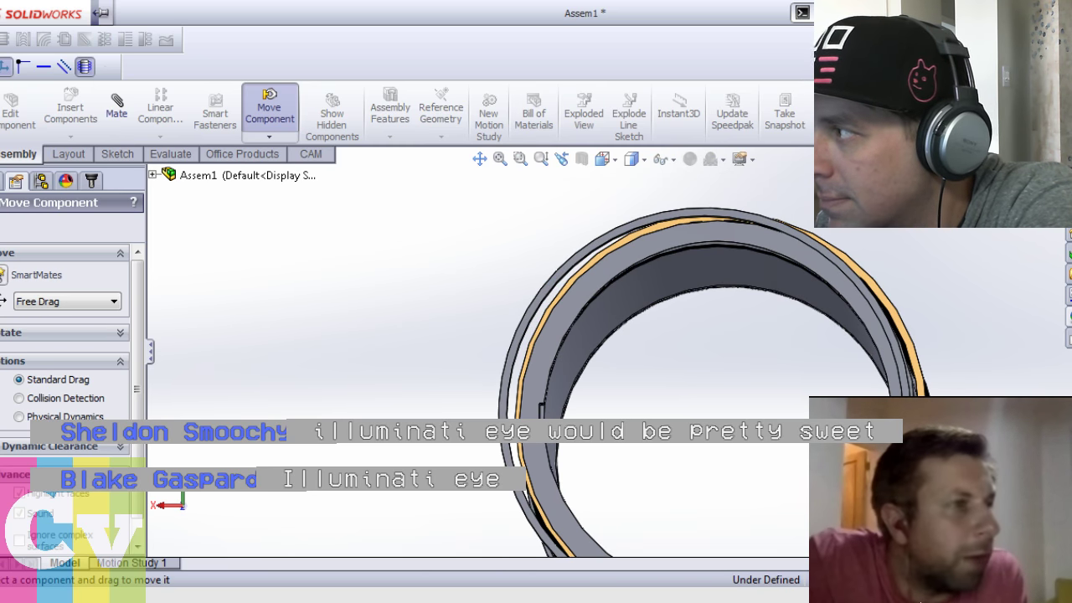
{"action": "key", "text": "Escape"}
{"action": "middle_click_drag", "start_coordinate": [506, 310], "coordinate": [506, 310]}
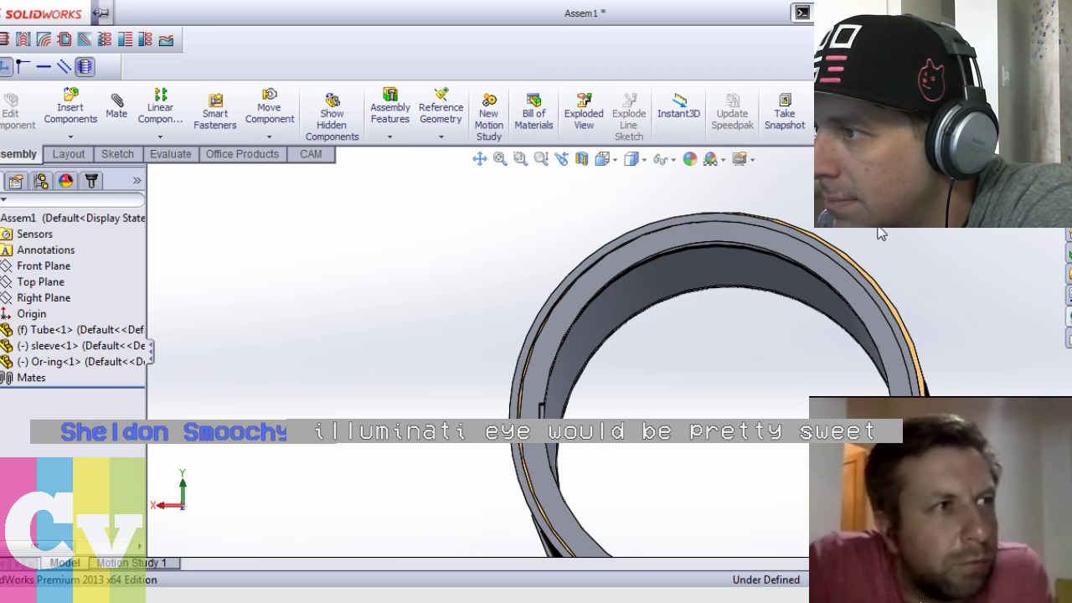
Change the assembly's scene to one with a blue-to-tan gradient background and no floor reflection
{"action": "middle_click_drag", "start_coordinate": [827, 299], "coordinate": [845, 343]}
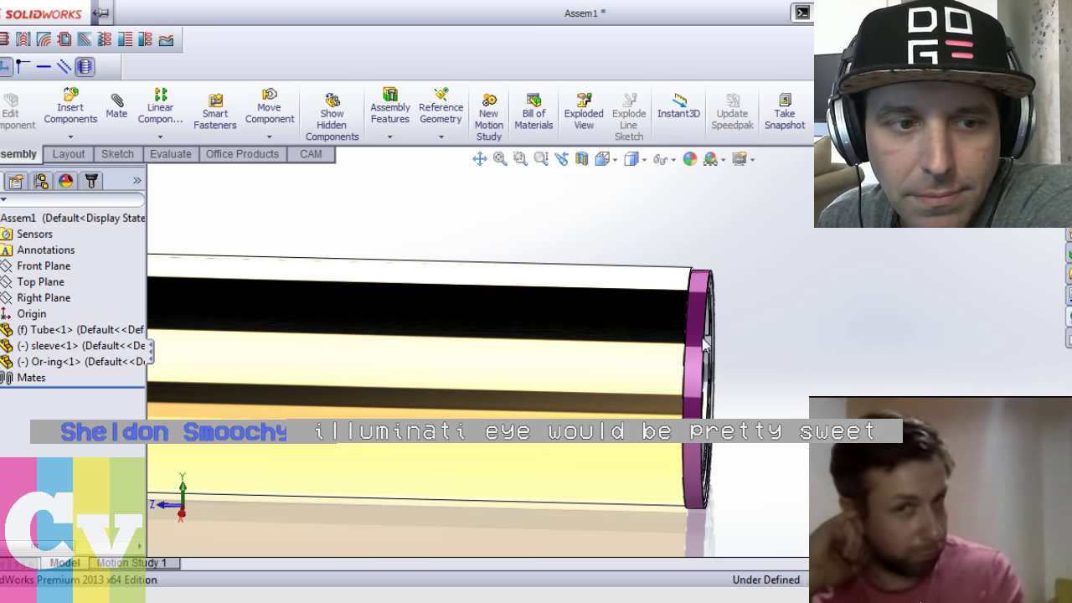
{"action": "middle_click_drag", "start_coordinate": [670, 359], "coordinate": [681, 403]}
{"action": "scroll", "coordinate": [412, 516], "scroll_direction": "up", "scroll_amount": 1}
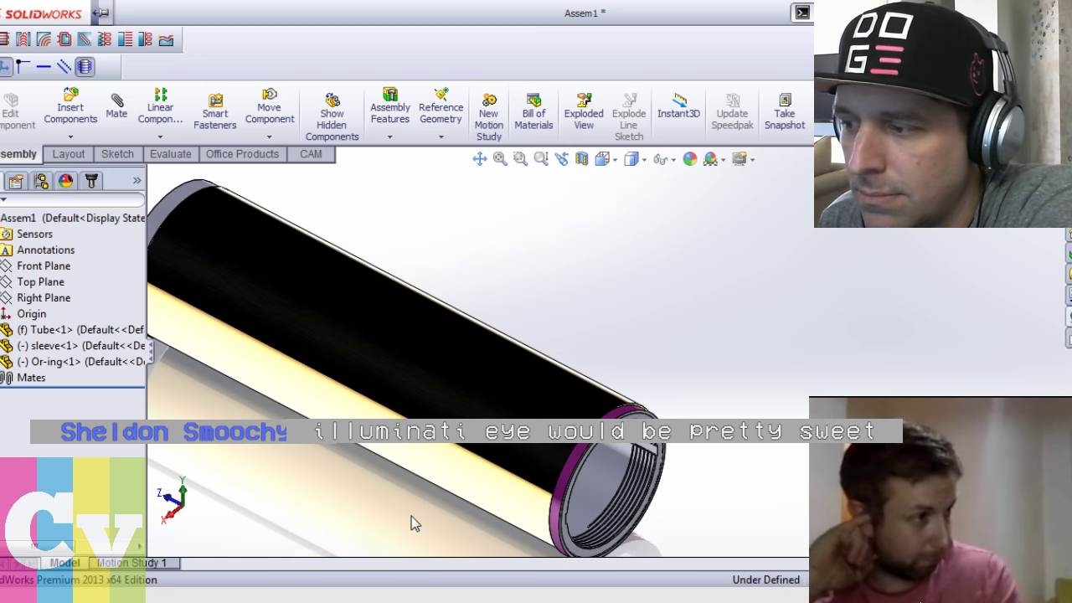
{"action": "scroll", "coordinate": [444, 410], "scroll_direction": "up", "scroll_amount": 4}
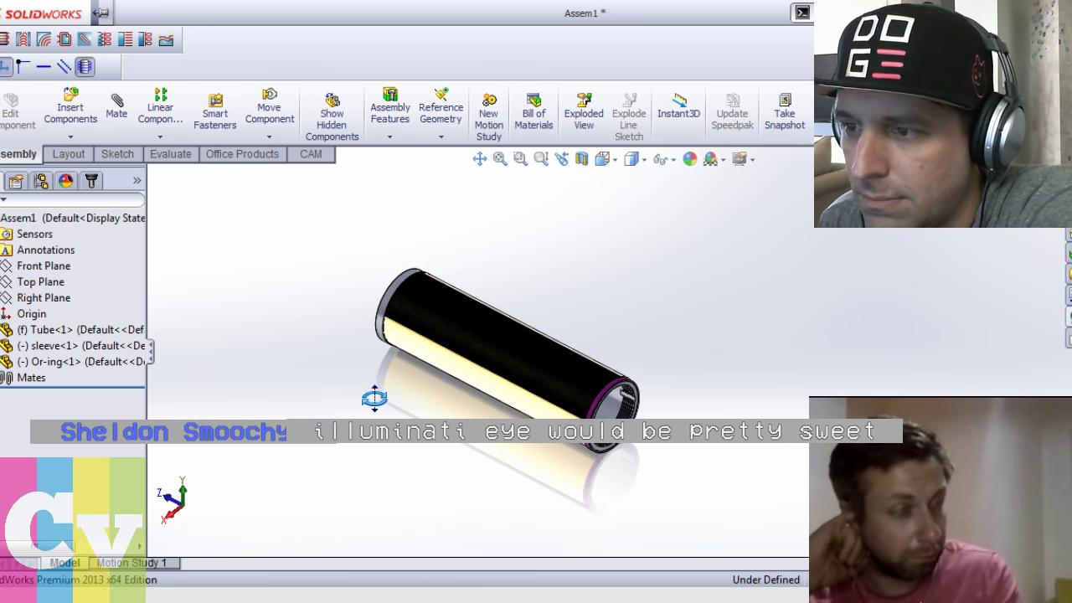
{"action": "middle_click_drag", "start_coordinate": [342, 412], "coordinate": [485, 353]}
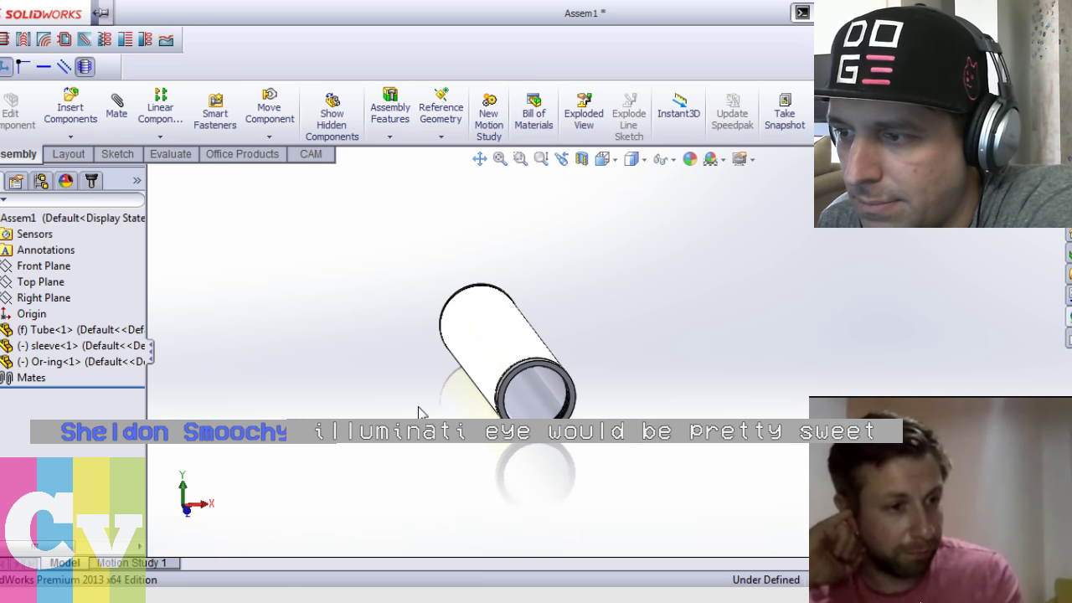
{"action": "middle_click_drag", "start_coordinate": [444, 396], "coordinate": [443, 396]}
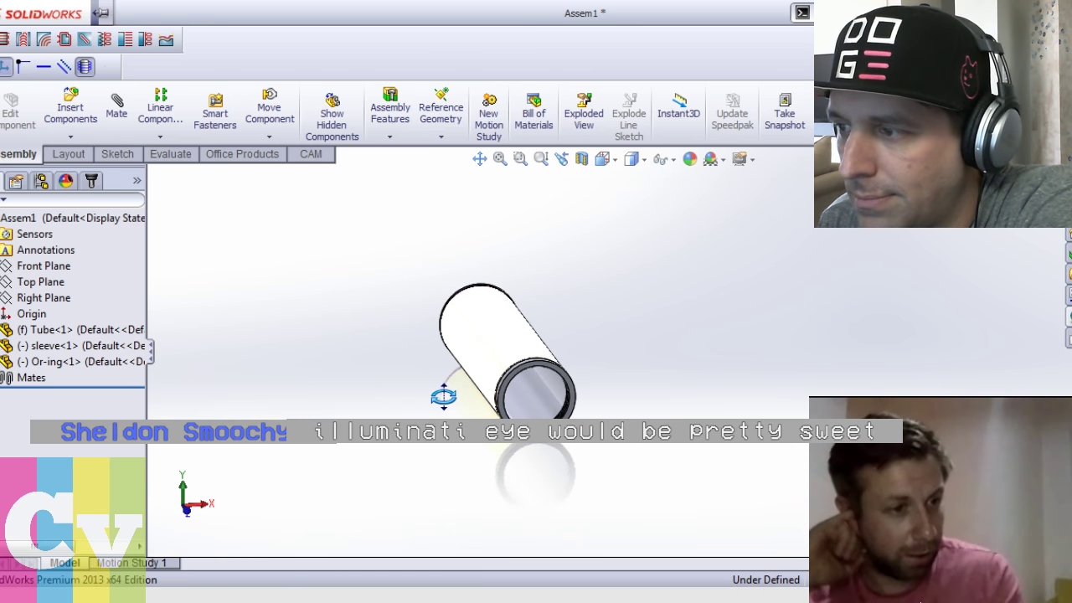
{"action": "left_click", "coordinate": [711, 160]}
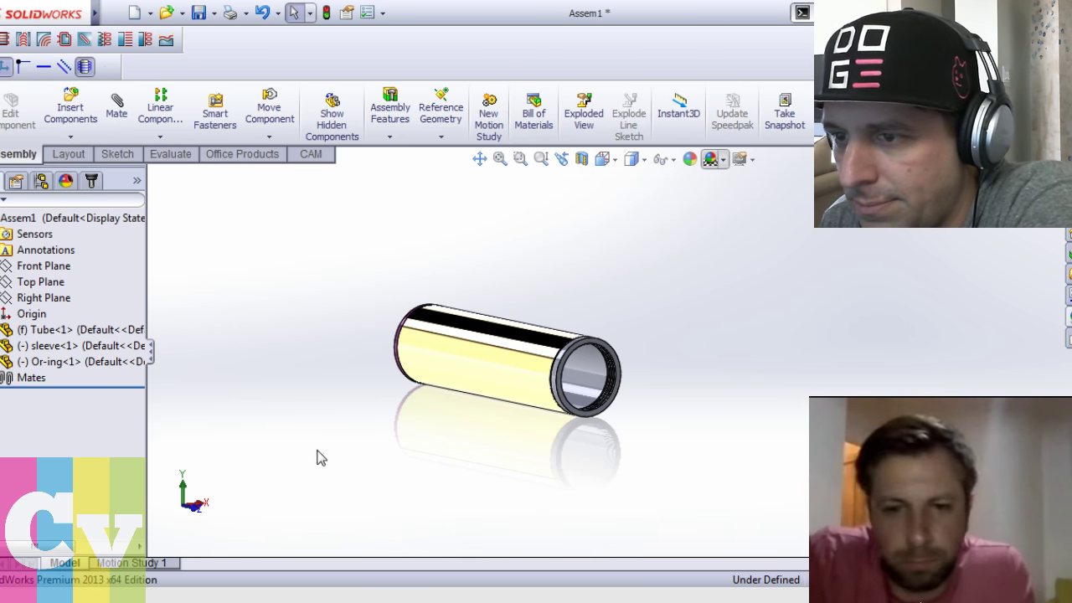
Inspect the assembly from several sides and adjust the gold sleeve's position around the tube
{"action": "middle_click_drag", "start_coordinate": [318, 455], "coordinate": [348, 468]}
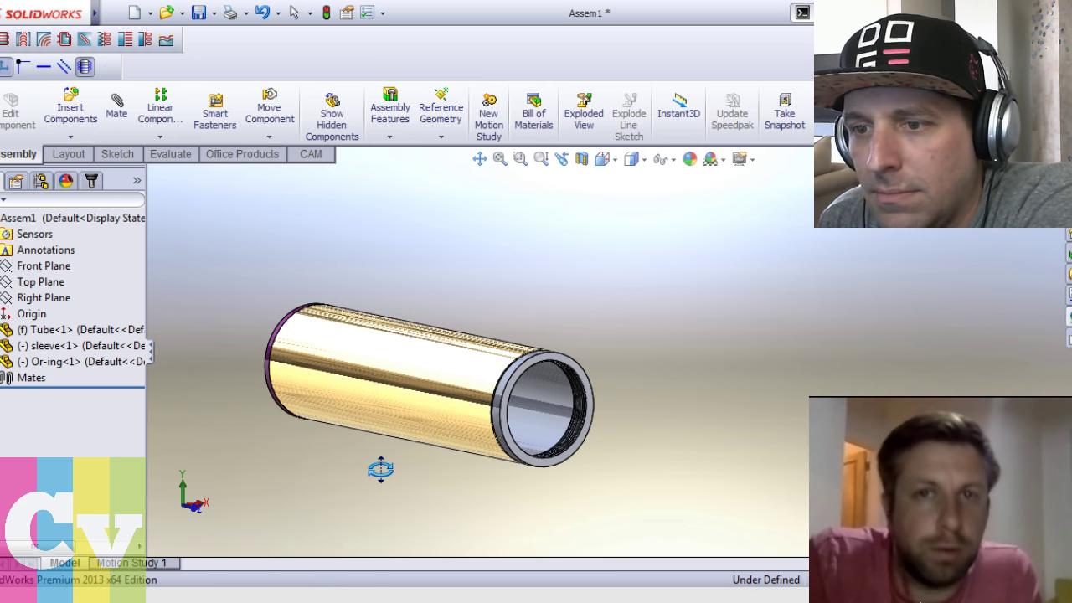
{"action": "middle_click_drag", "start_coordinate": [555, 463], "coordinate": [560, 465]}
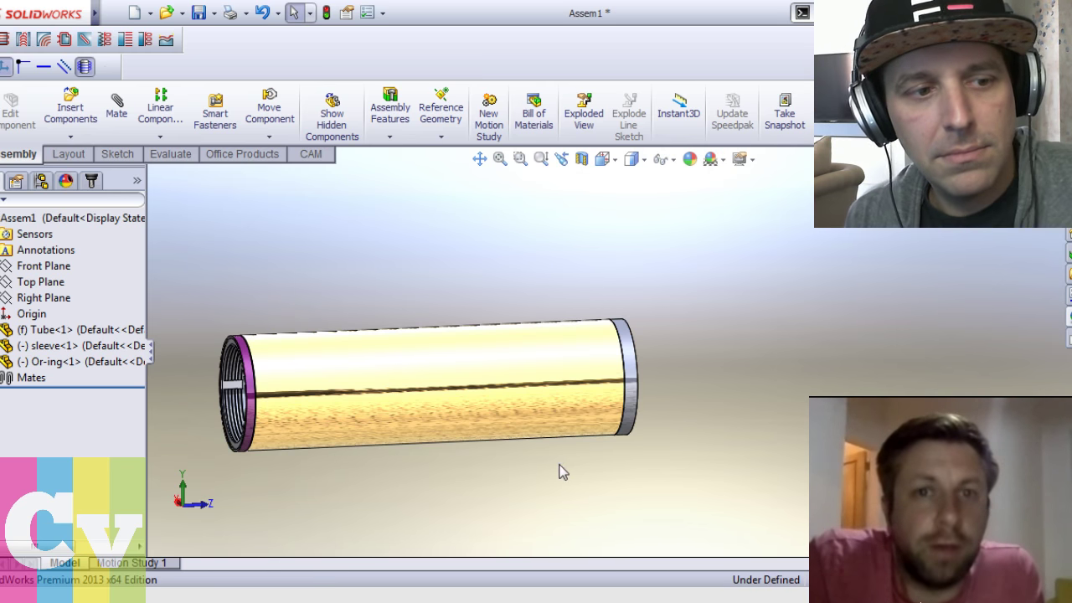
{"action": "middle_click_drag", "start_coordinate": [656, 426], "coordinate": [705, 443]}
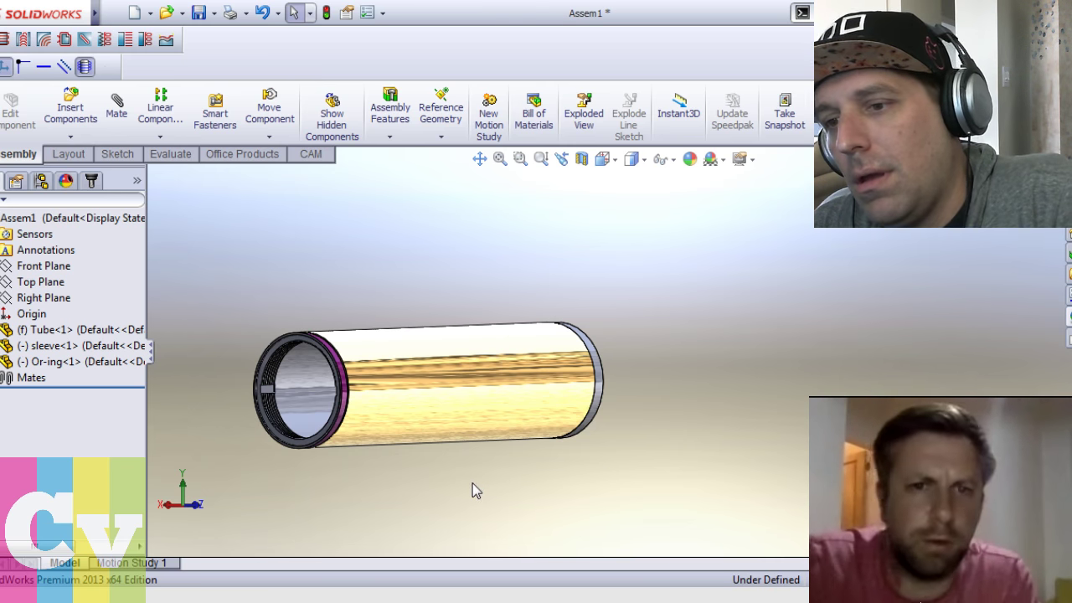
{"action": "middle_click_drag", "start_coordinate": [609, 380], "coordinate": [570, 357]}
{"action": "key", "text": "Escape"}
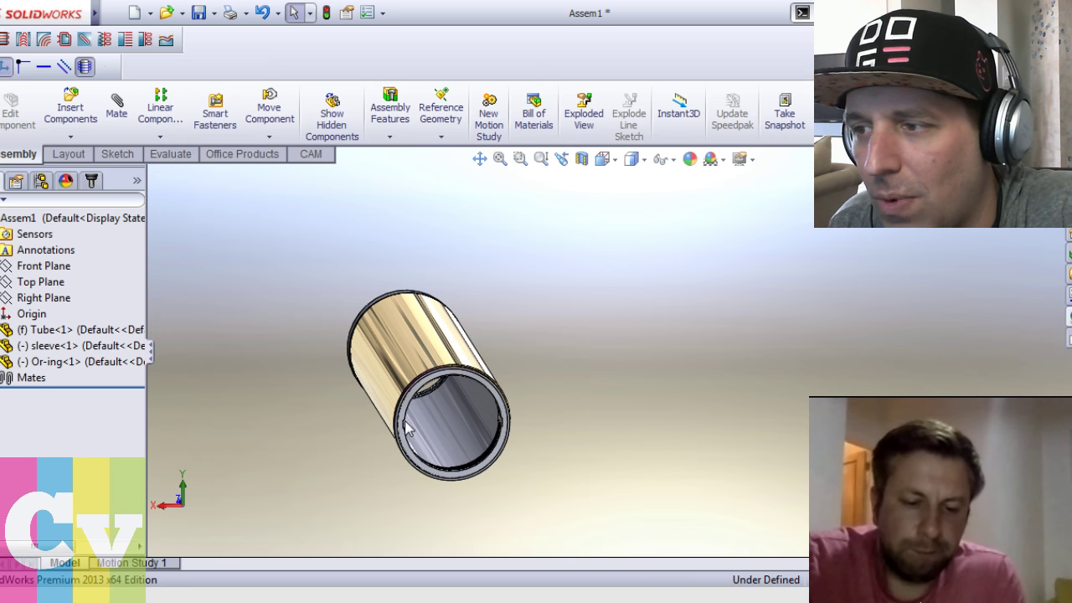
{"action": "left_click", "coordinate": [268, 107]}
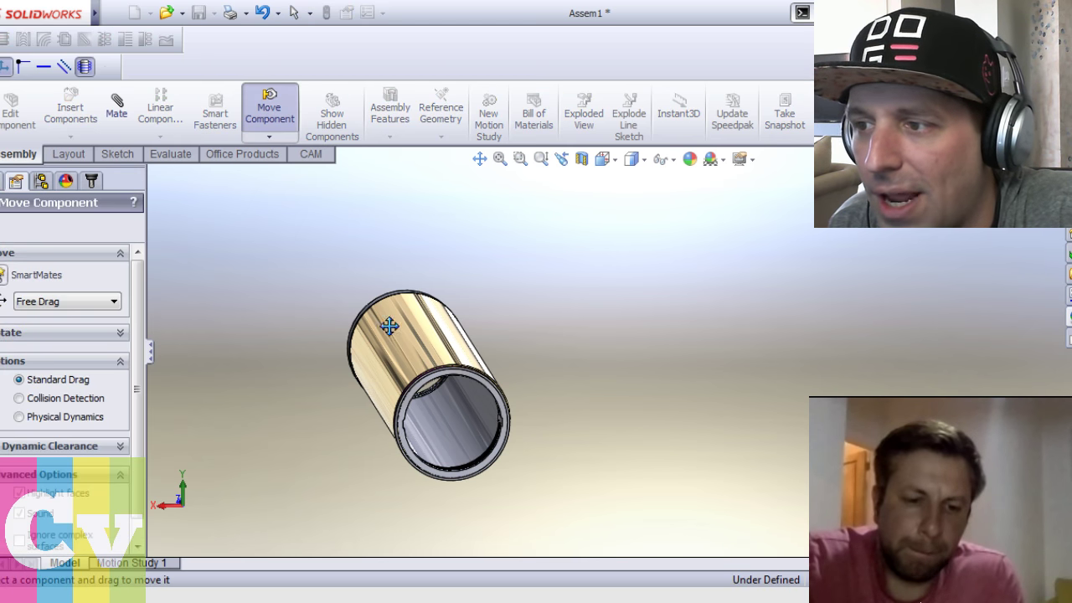
{"action": "scroll", "coordinate": [525, 304], "scroll_direction": "down", "scroll_amount": 3}
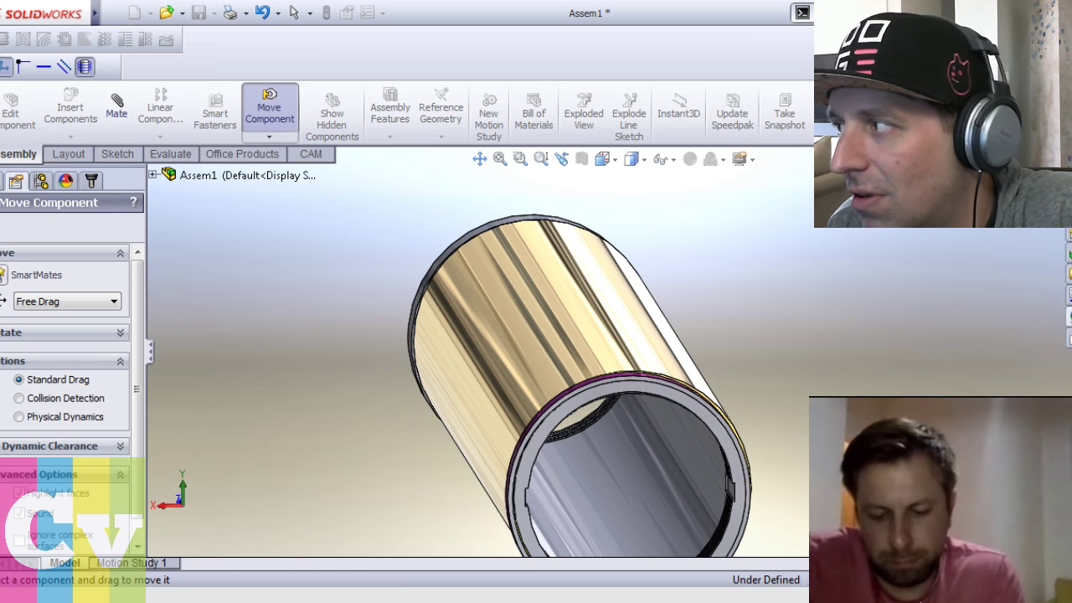
{"action": "left_click", "coordinate": [525, 304]}
{"action": "key", "text": "Escape"}
{"action": "left_click", "coordinate": [377, 385]}
{"action": "scroll", "coordinate": [444, 391], "scroll_direction": "up", "scroll_amount": 2}
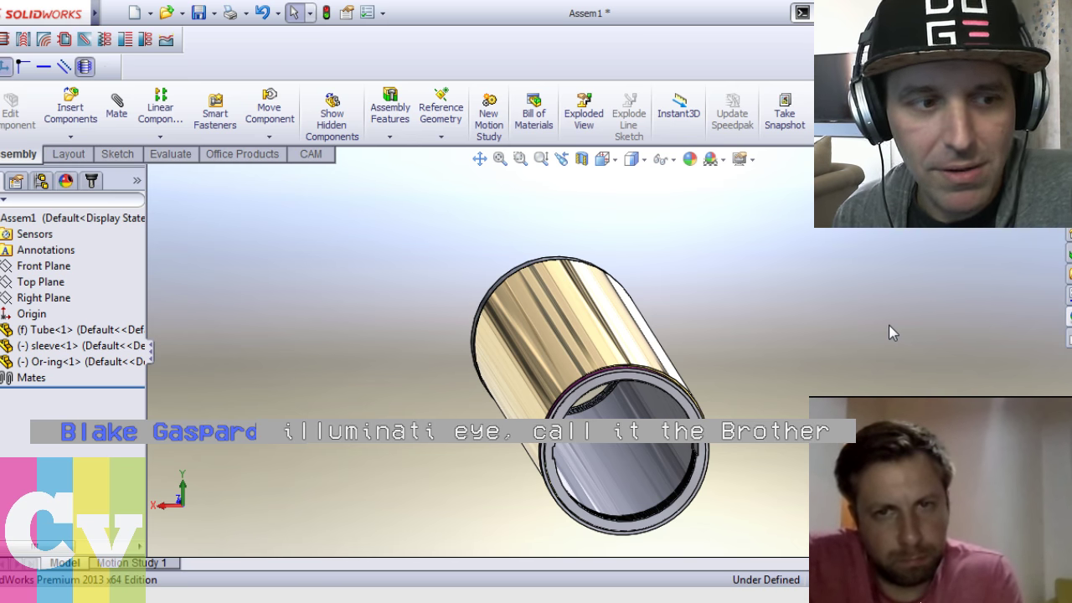
Shift the gold sleeve and purple O-ring slightly back from the tube's threaded end
{"action": "middle_click_drag", "start_coordinate": [885, 357], "coordinate": [878, 387]}
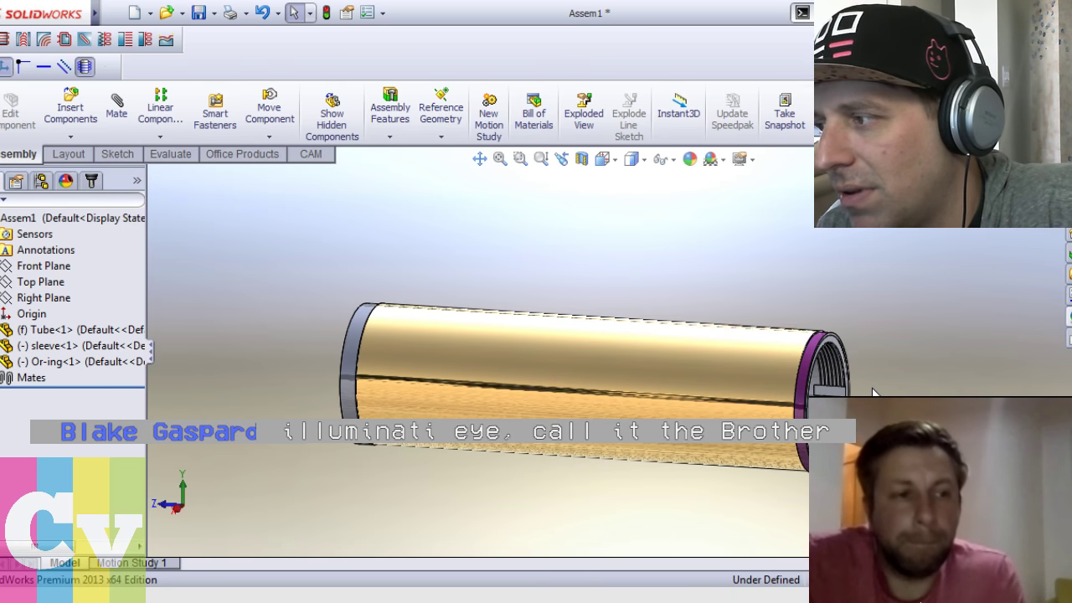
{"action": "scroll", "coordinate": [866, 363], "scroll_direction": "down", "scroll_amount": 3}
{"action": "middle_click", "coordinate": [862, 355]}
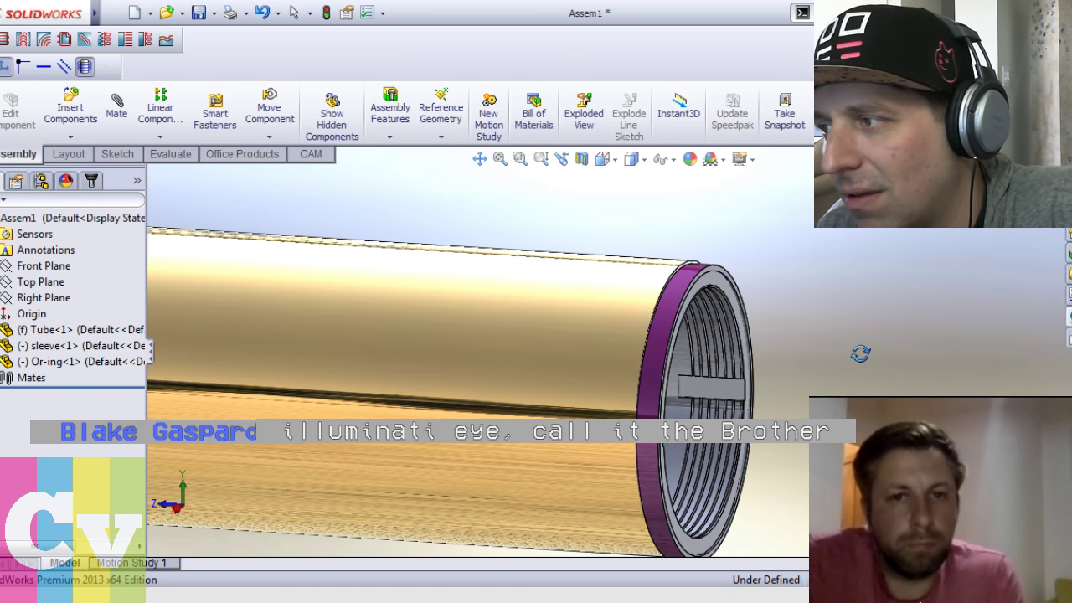
{"action": "left_click", "coordinate": [269, 109]}
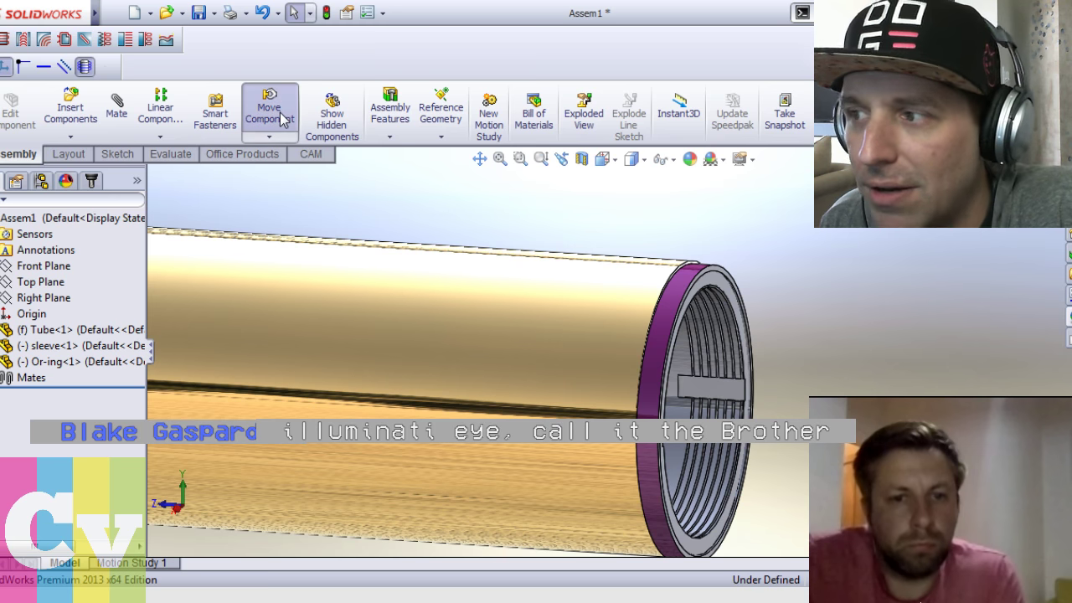
{"action": "left_click_drag", "start_coordinate": [629, 299], "coordinate": [627, 302]}
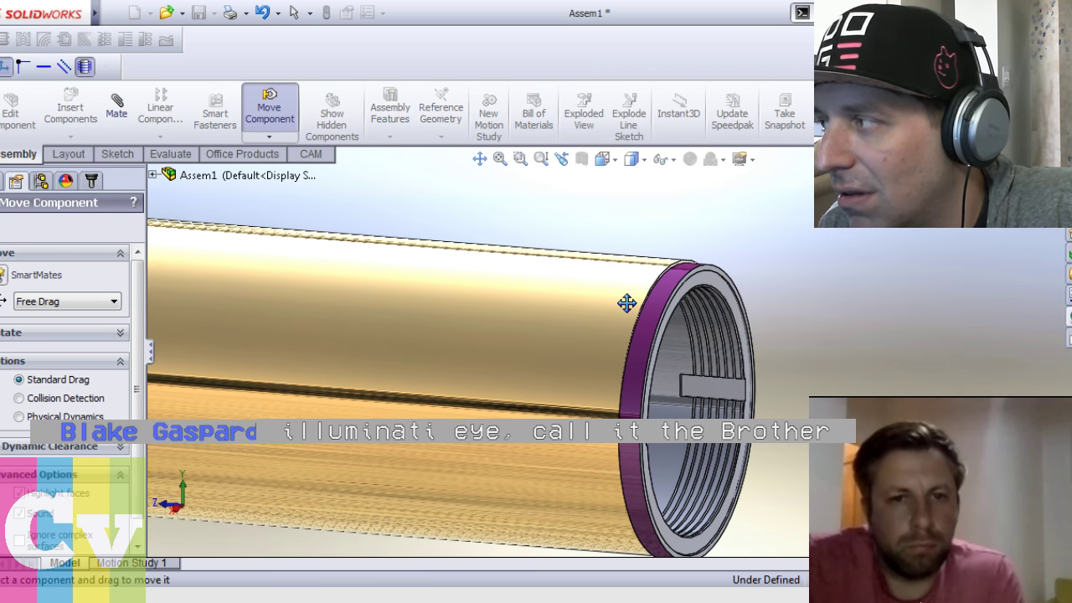
{"action": "key", "text": "Escape"}
{"action": "left_click", "coordinate": [821, 391]}
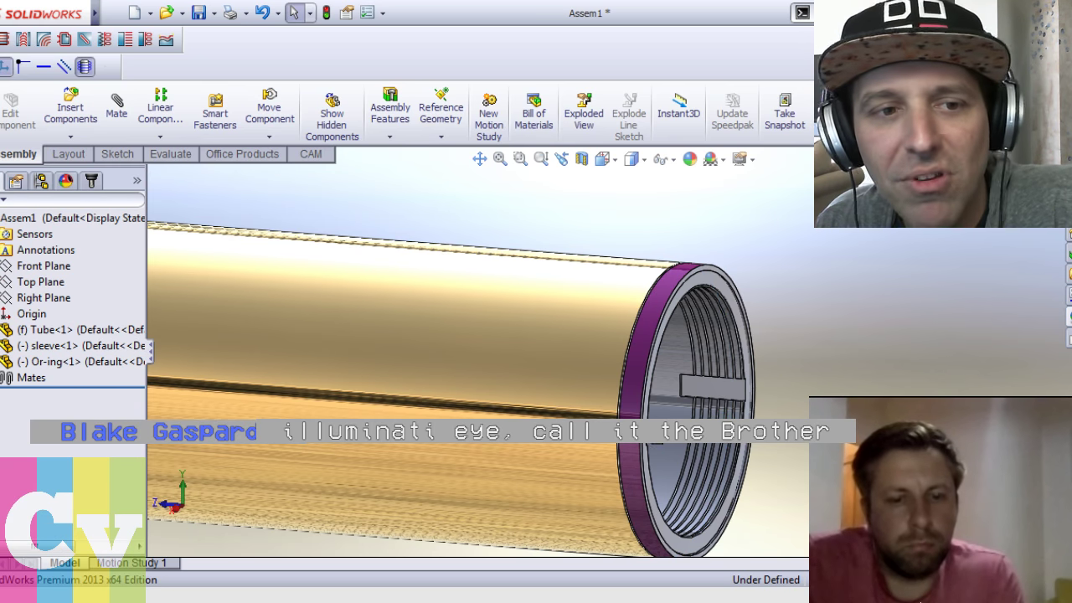
Start a sketch on the Front Plane of the empty Part3 and draw an origin-centred circle of about 13.4 mm radius
{"action": "middle_click_drag", "start_coordinate": [351, 321], "coordinate": [325, 537]}
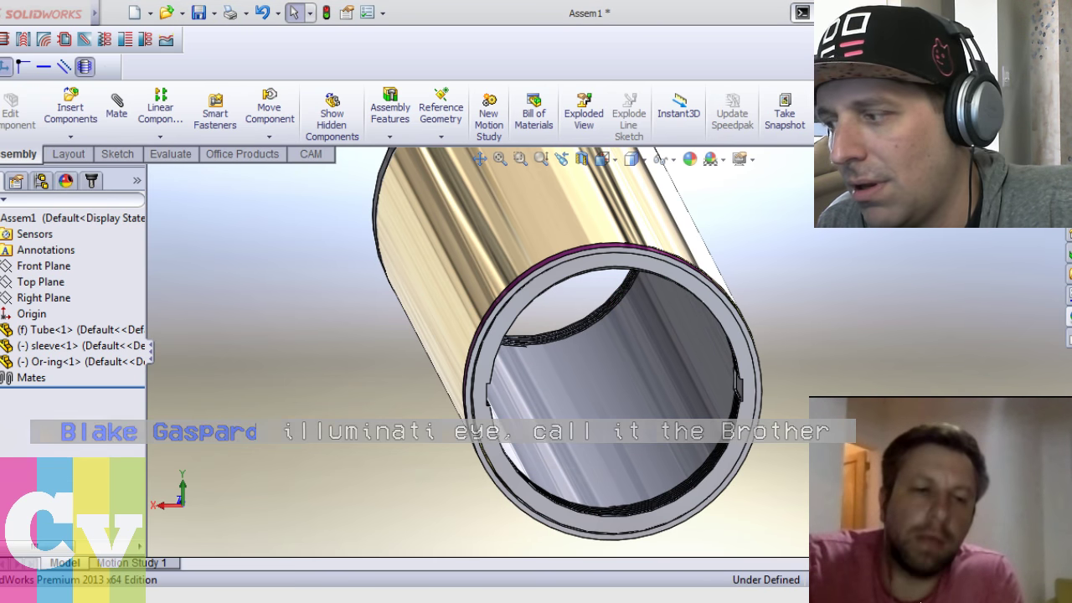
{"action": "key", "text": "ctrl+Tab"}
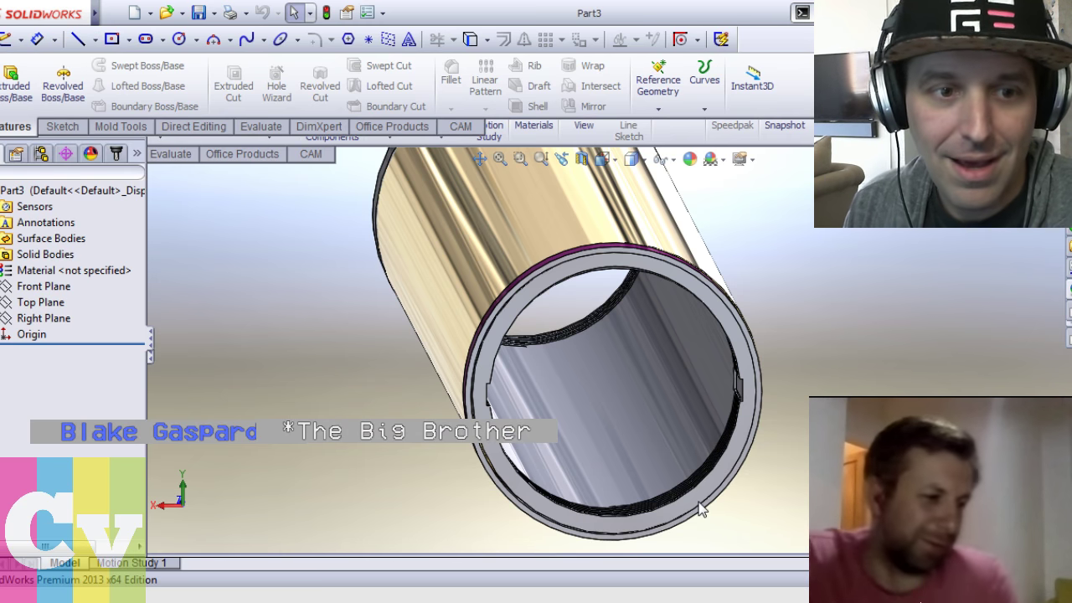
{"action": "left_click", "coordinate": [46, 286]}
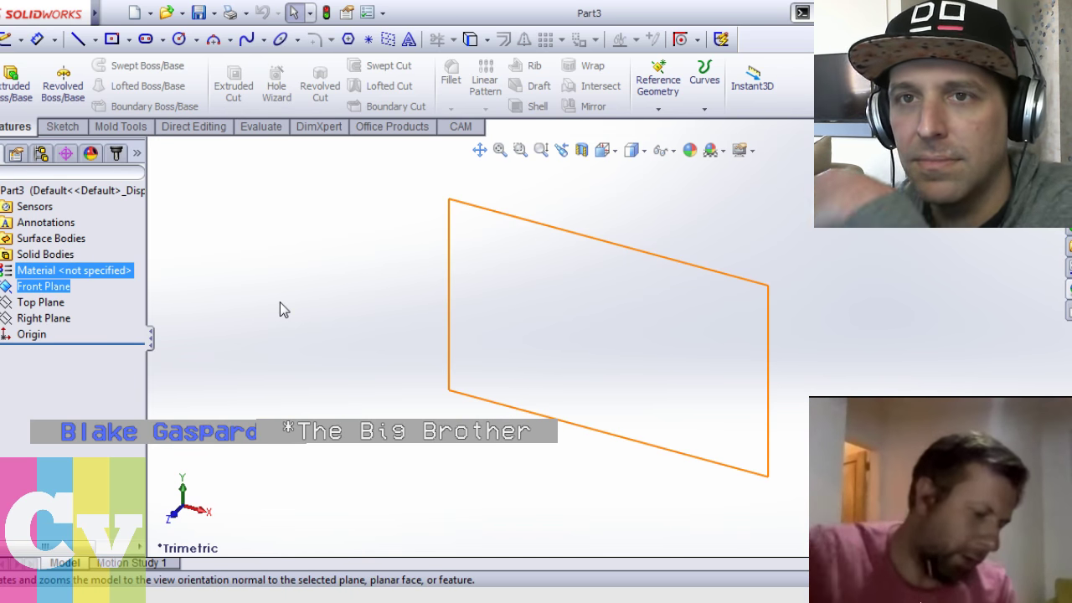
{"action": "left_click", "coordinate": [179, 39]}
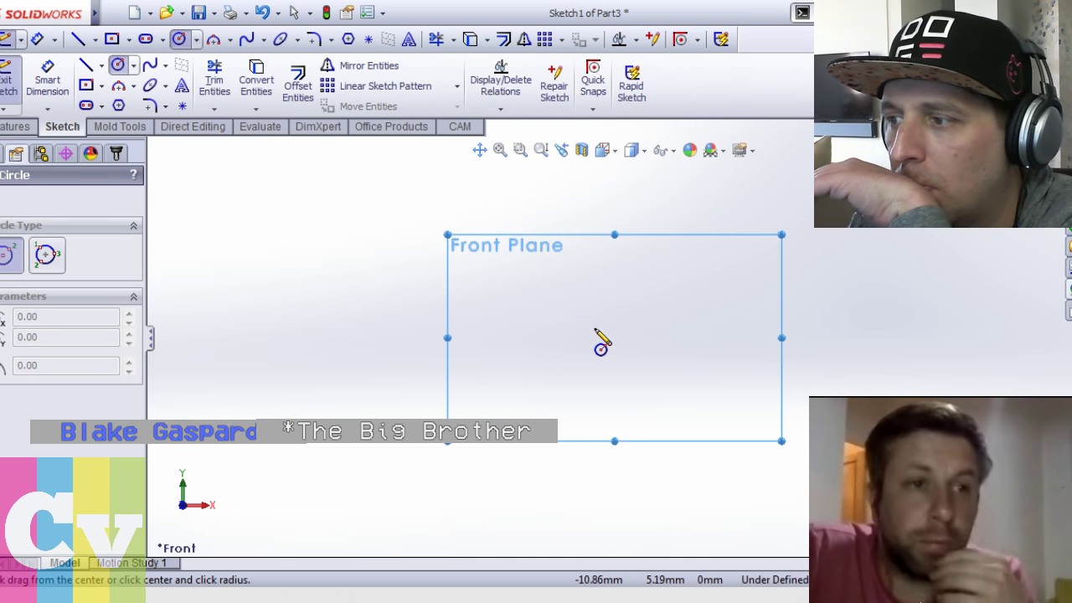
{"action": "left_click", "coordinate": [614, 337]}
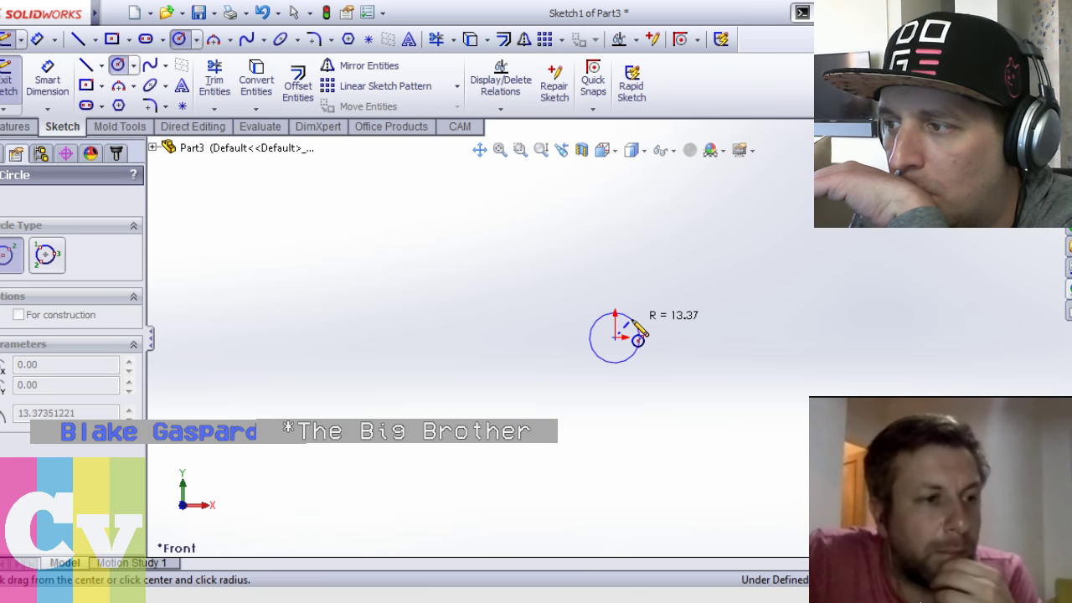
{"action": "left_click", "coordinate": [640, 337]}
Dimension the circle's diameter and set it to 26 mm
{"action": "right_click_drag", "start_coordinate": [638, 271], "coordinate": [639, 225]}
{"action": "left_click", "coordinate": [632, 320]}
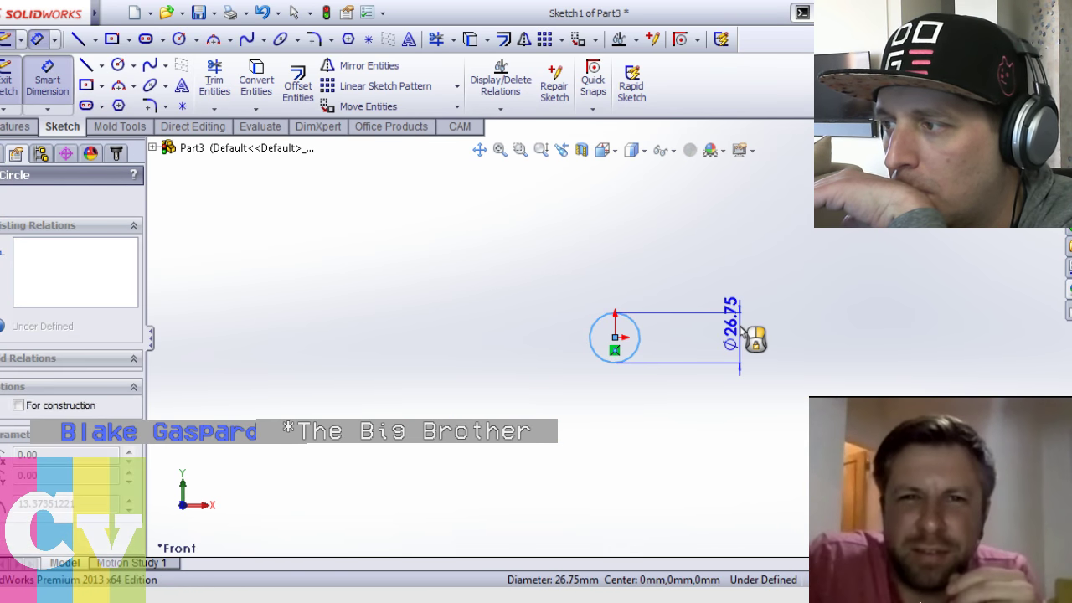
{"action": "left_click", "coordinate": [745, 327]}
{"action": "type", "text": "26.00mm"}
{"action": "key", "text": "Return"}
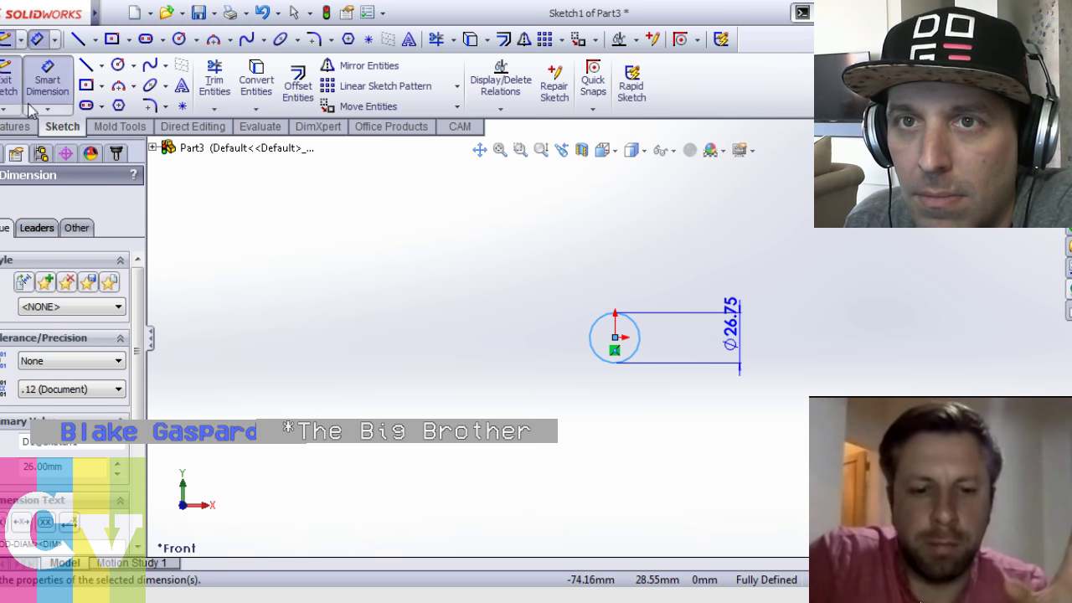
Extrude the 26 mm circle into a solid disc with a blind depth of 3 mm
{"action": "left_click", "coordinate": [15, 126]}
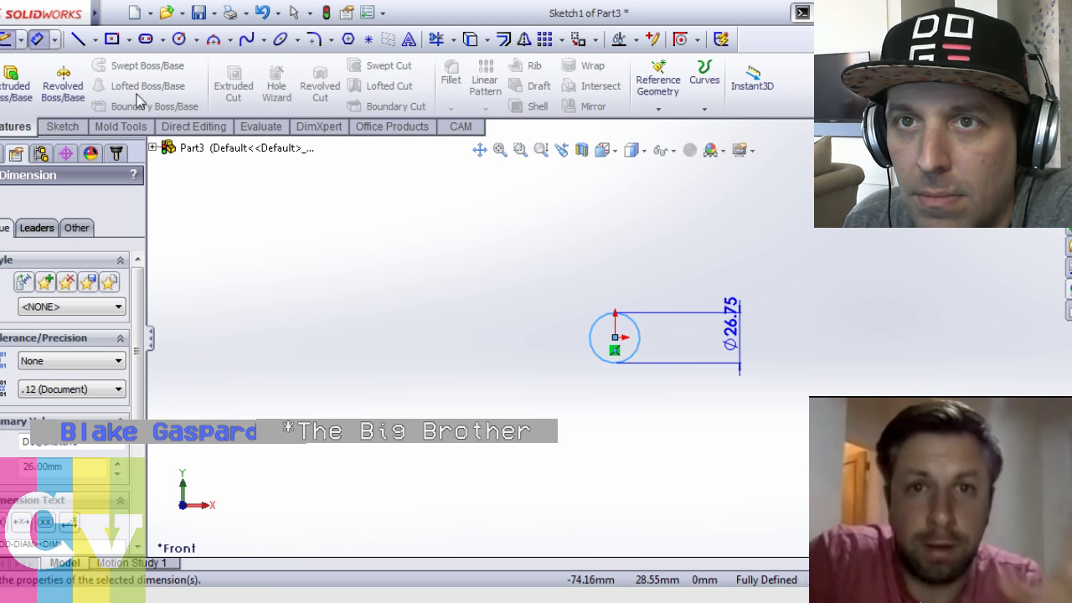
{"action": "left_click", "coordinate": [14, 85]}
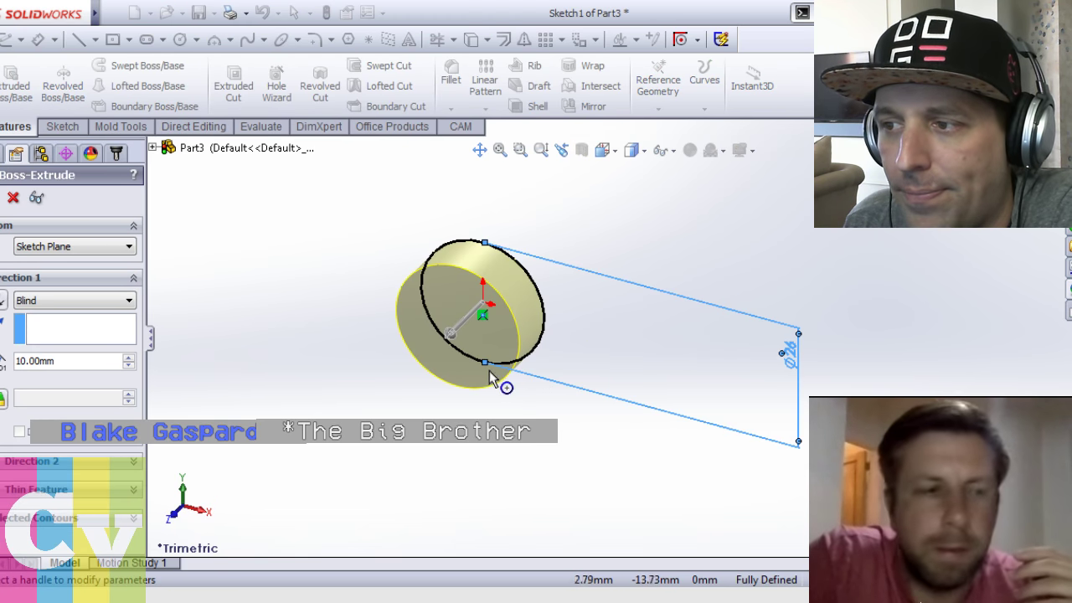
{"action": "left_click", "coordinate": [387, 226]}
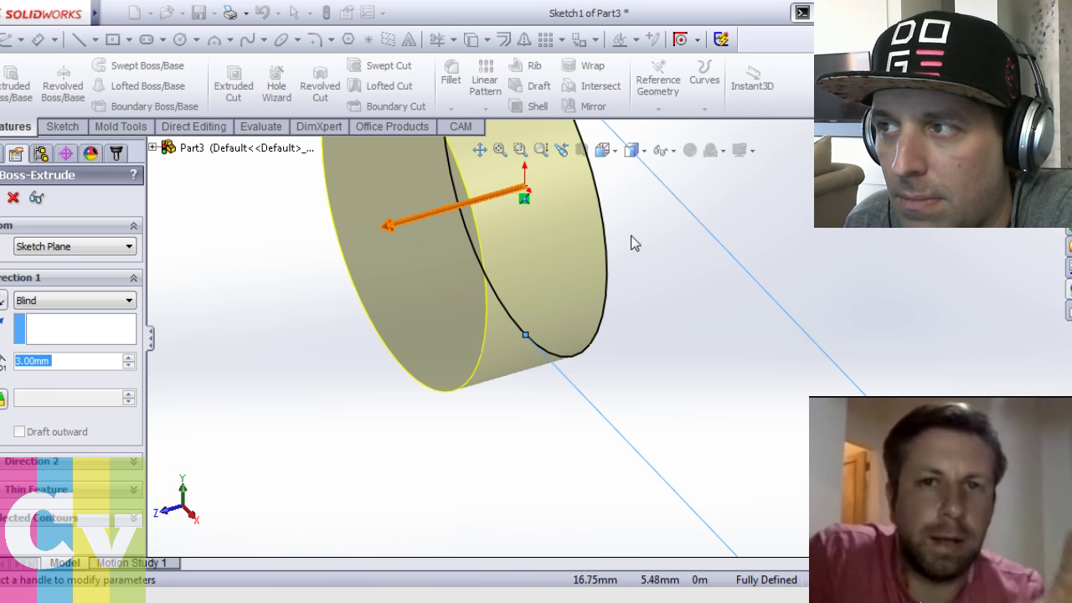
{"action": "type", "text": "1"}
{"action": "key", "text": "Return"}
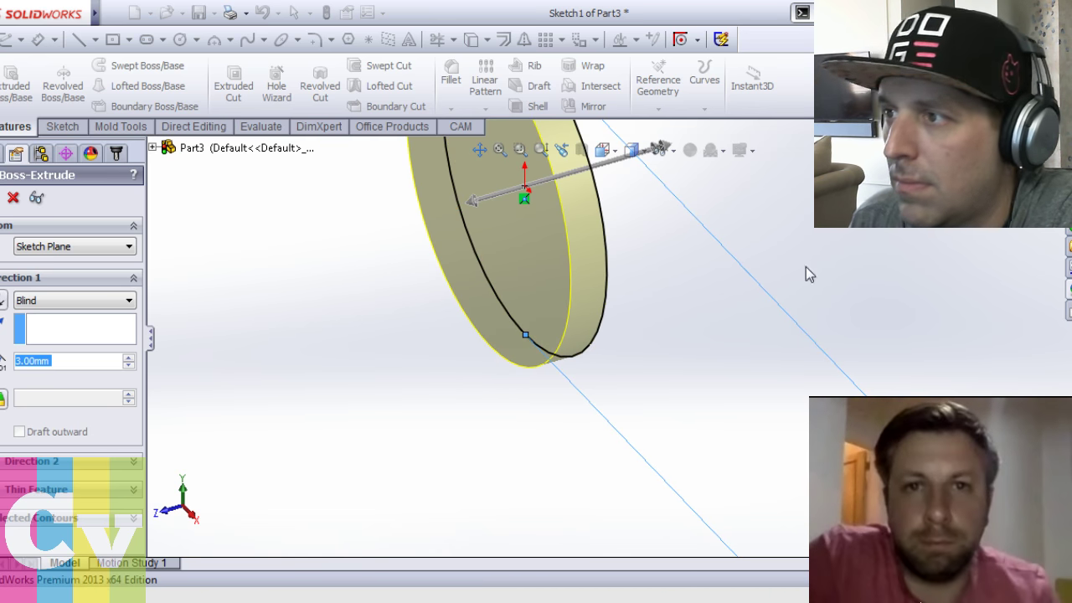
{"action": "key", "text": "Return"}
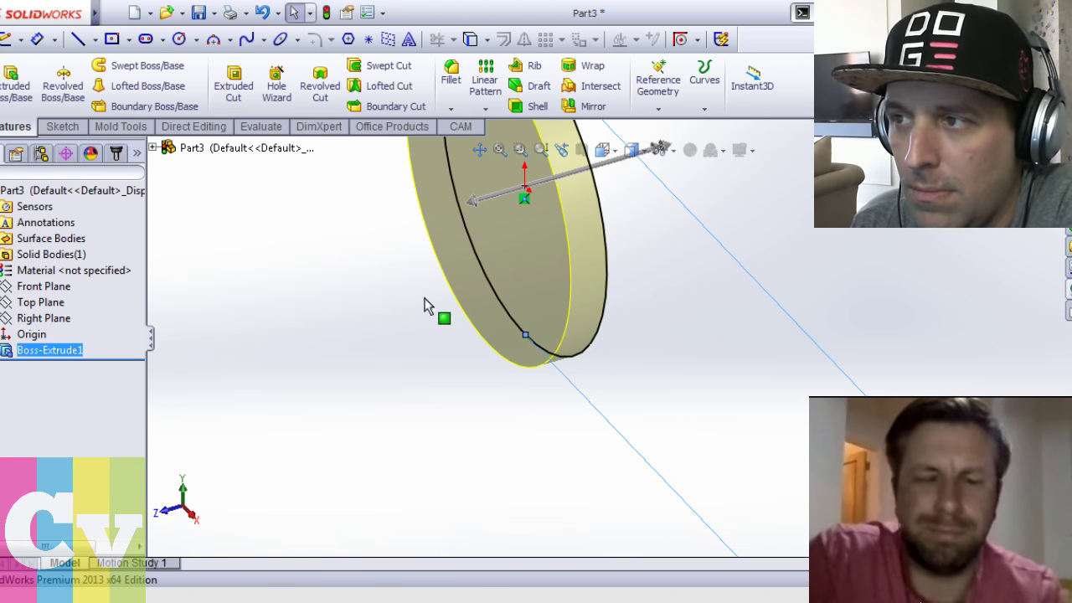
Start a sketch on the disc's front face and draw a concentric circle about 18.3 mm in diameter from the origin
{"action": "key", "text": "ctrl+8"}
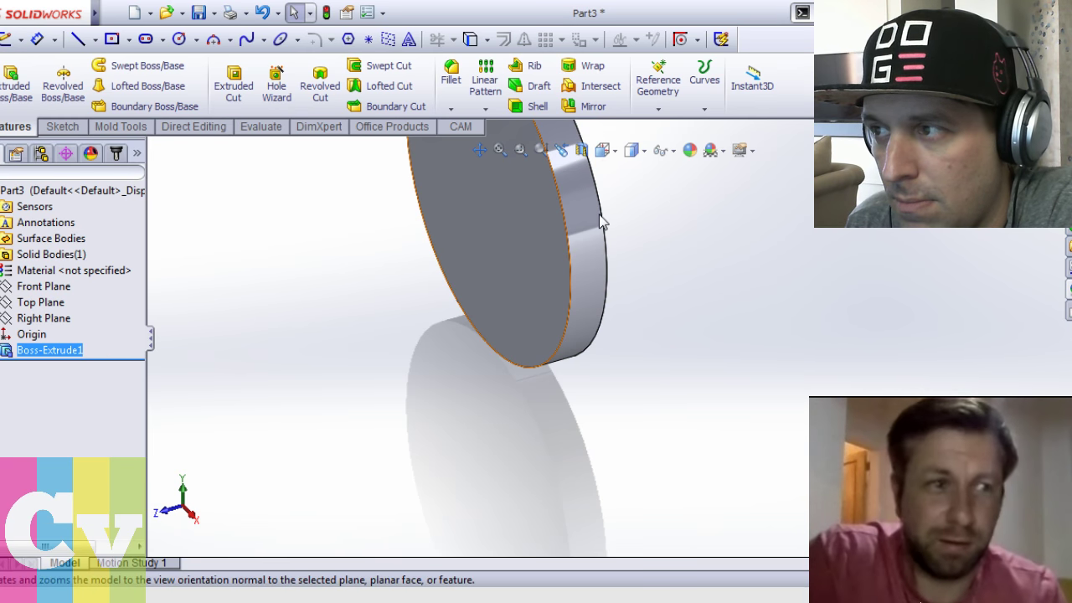
{"action": "left_click", "coordinate": [443, 318]}
{"action": "key", "text": "ctrl+8"}
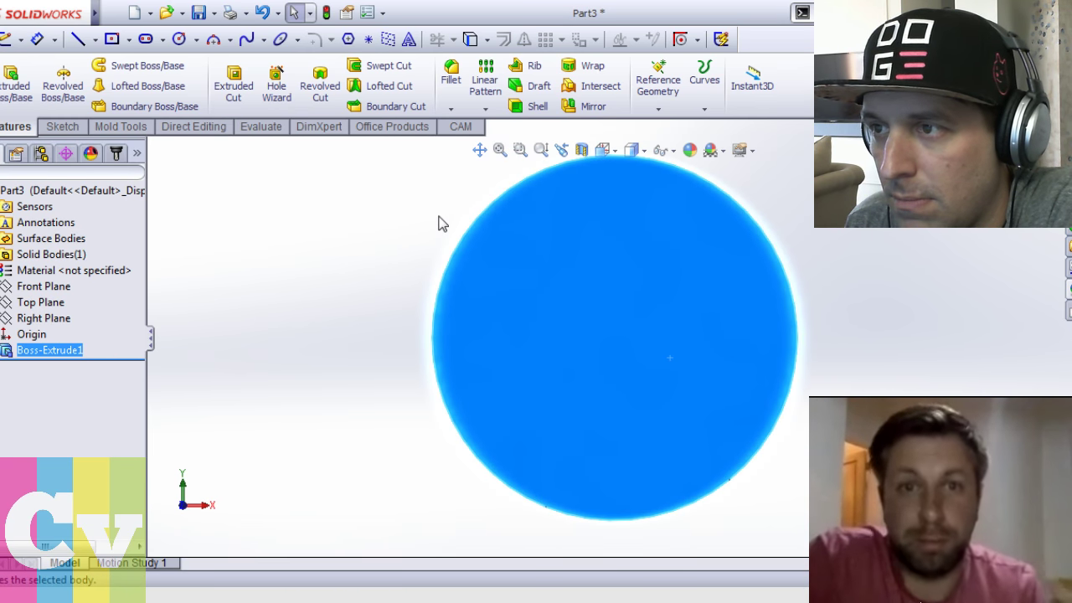
{"action": "left_click", "coordinate": [423, 214]}
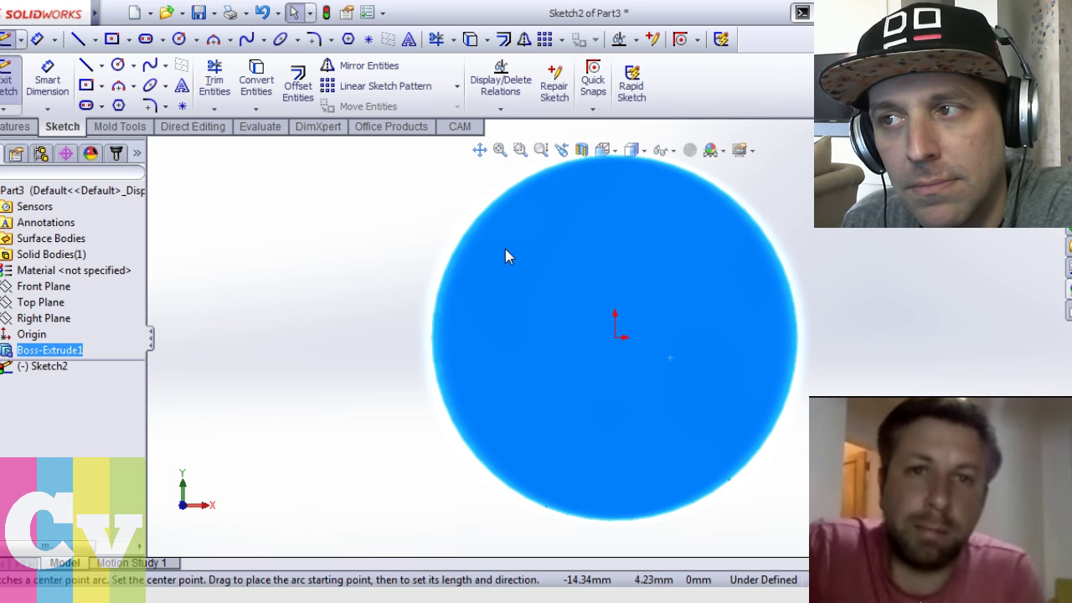
{"action": "left_click", "coordinate": [497, 223]}
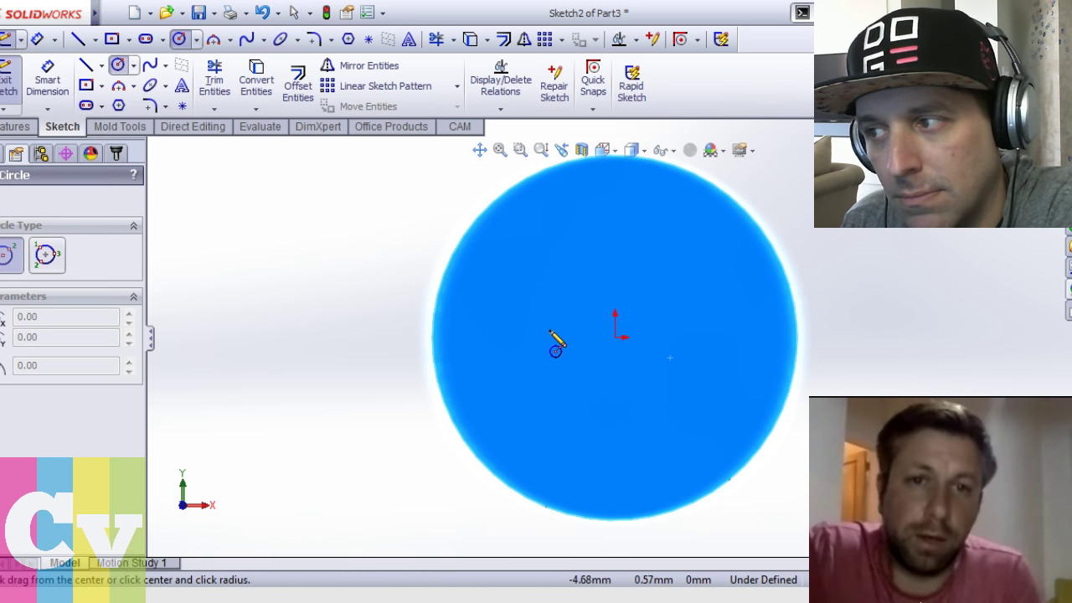
{"action": "left_click", "coordinate": [615, 336]}
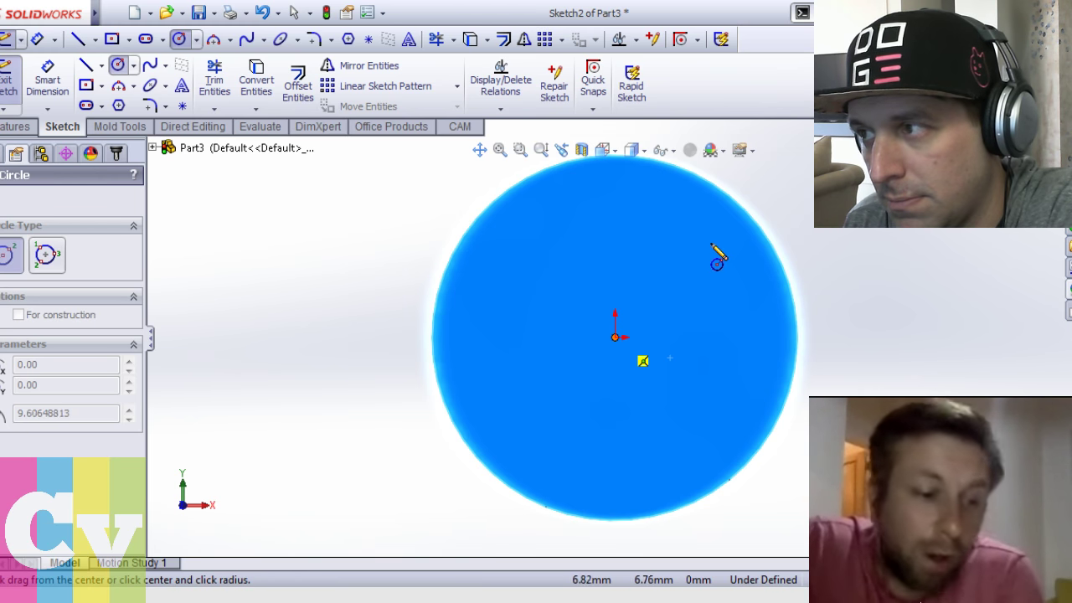
{"action": "left_click", "coordinate": [713, 252]}
Dimension the inner circle on the disc's face and set its diameter to 22 mm
{"action": "key", "text": "d"}
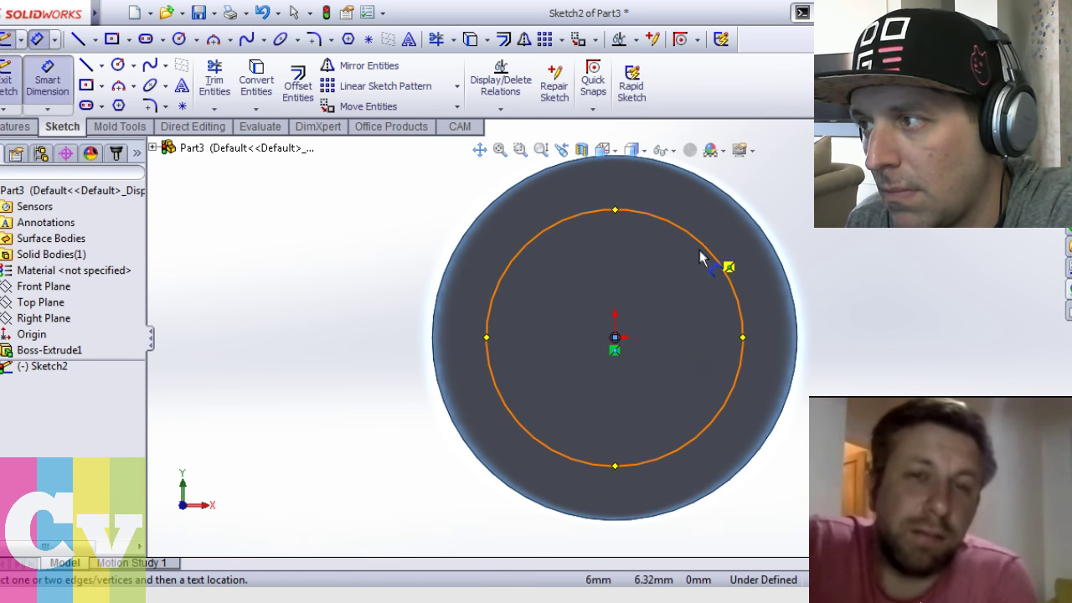
{"action": "left_click", "coordinate": [701, 257]}
{"action": "left_click", "coordinate": [895, 272]}
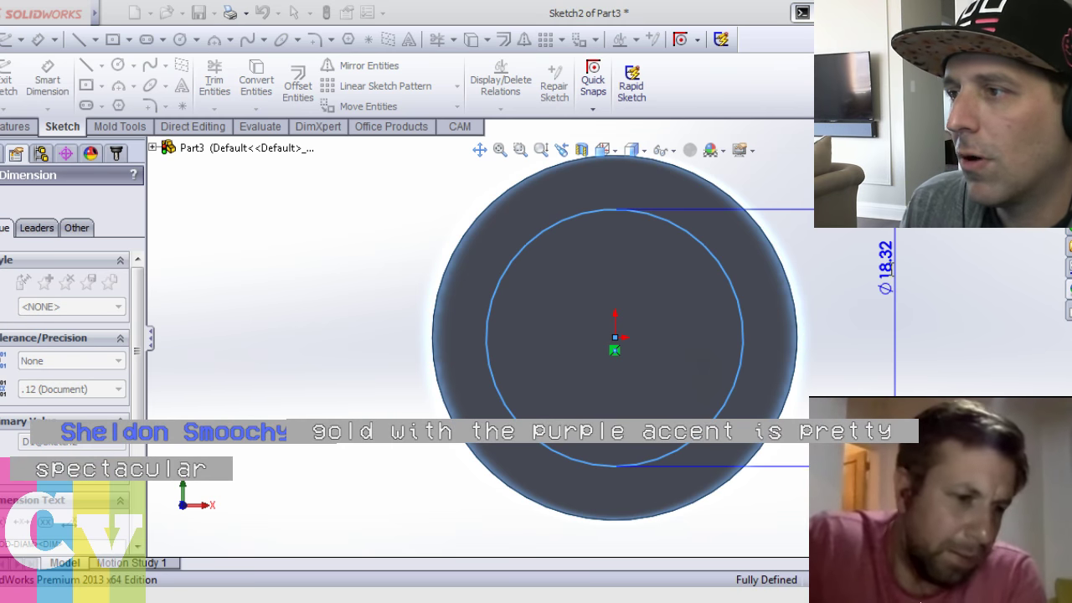
{"action": "key", "text": "Return"}
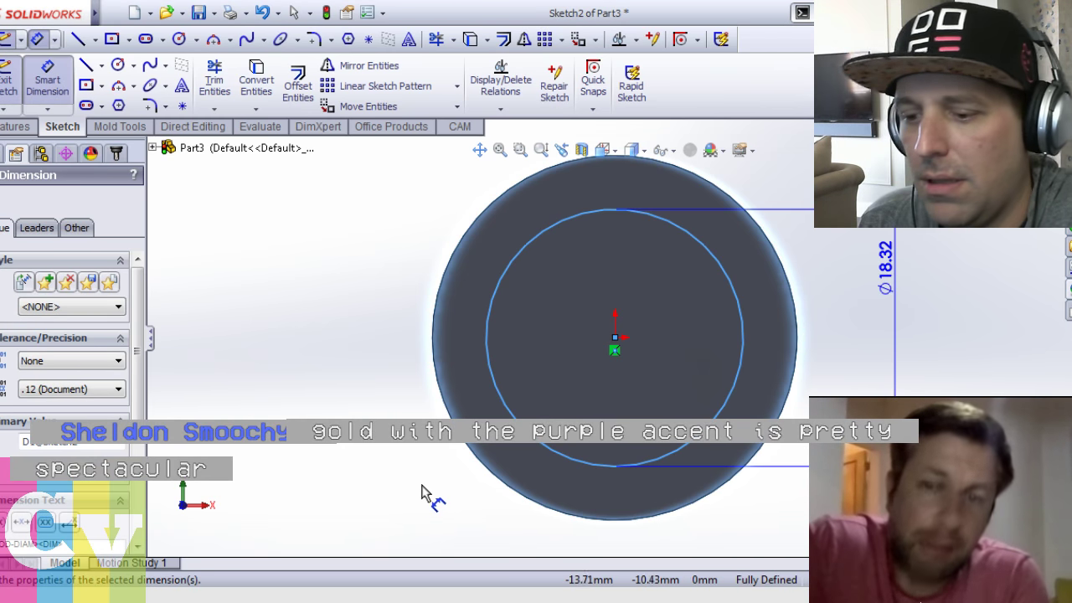
Extrude the 22 mm circle outward from the disc's face by 3 mm, merged with the disc
{"action": "left_click", "coordinate": [15, 126]}
{"action": "left_click", "coordinate": [17, 83]}
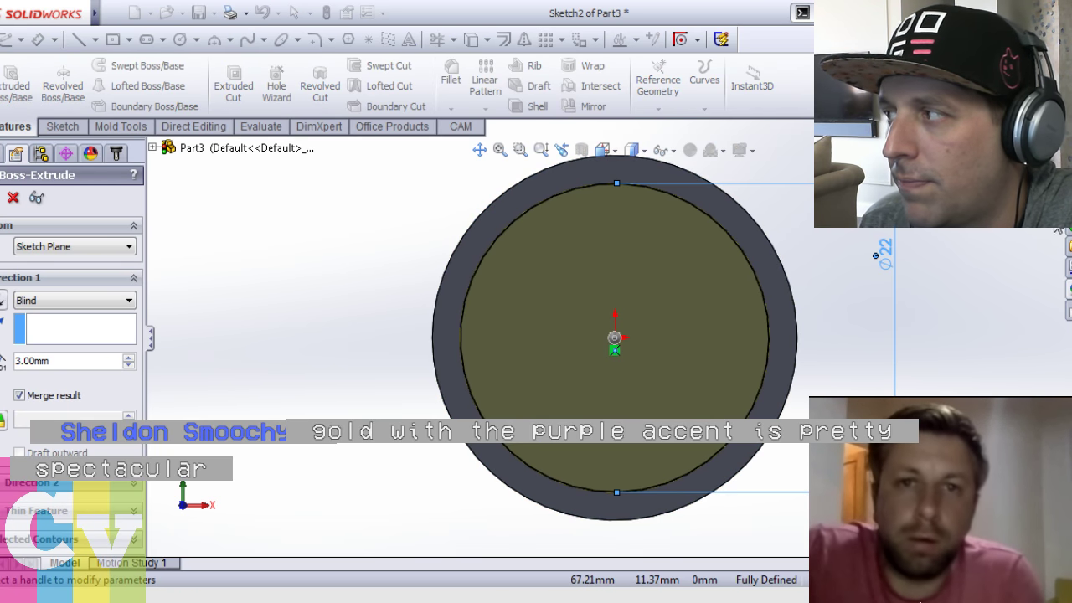
{"action": "middle_click_drag", "start_coordinate": [1005, 352], "coordinate": [825, 392]}
{"action": "key", "text": "Return"}
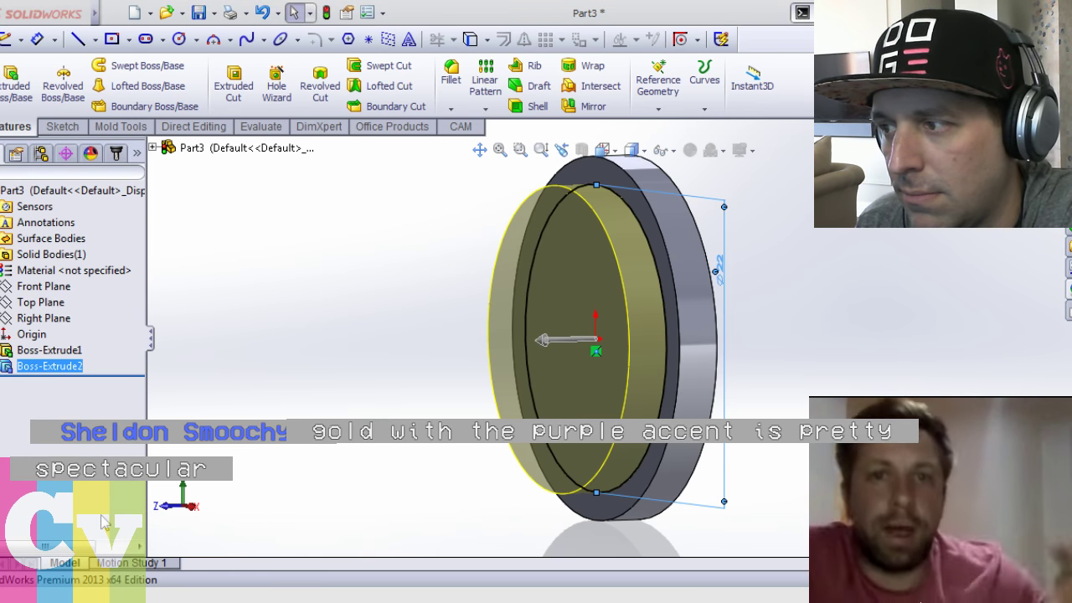
Examine the bore circle's diameter in the sketch of the Tube part's Cut-Extrude2, and leave the sketch
{"action": "key", "text": "ctrl+Tab"}
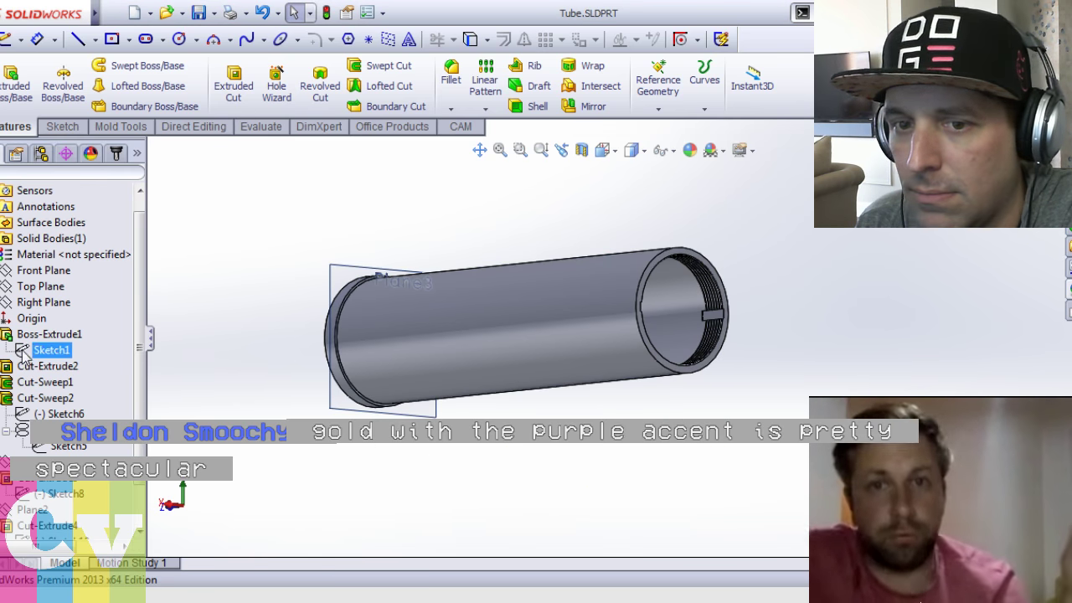
{"action": "left_click", "coordinate": [37, 367]}
{"action": "left_click", "coordinate": [2, 366]}
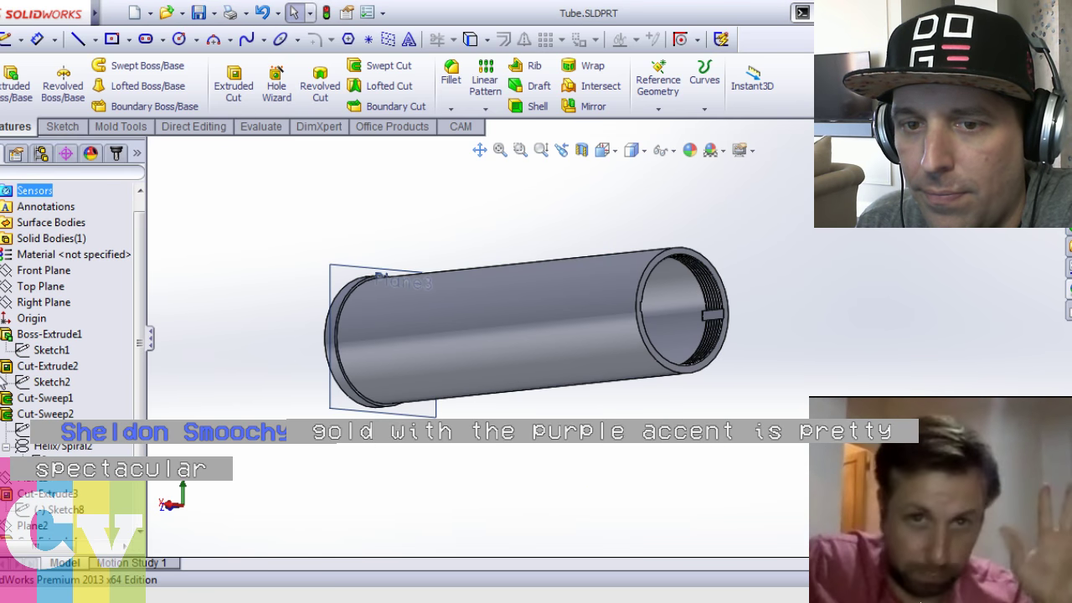
{"action": "left_click", "coordinate": [34, 383]}
{"action": "left_click", "coordinate": [42, 336]}
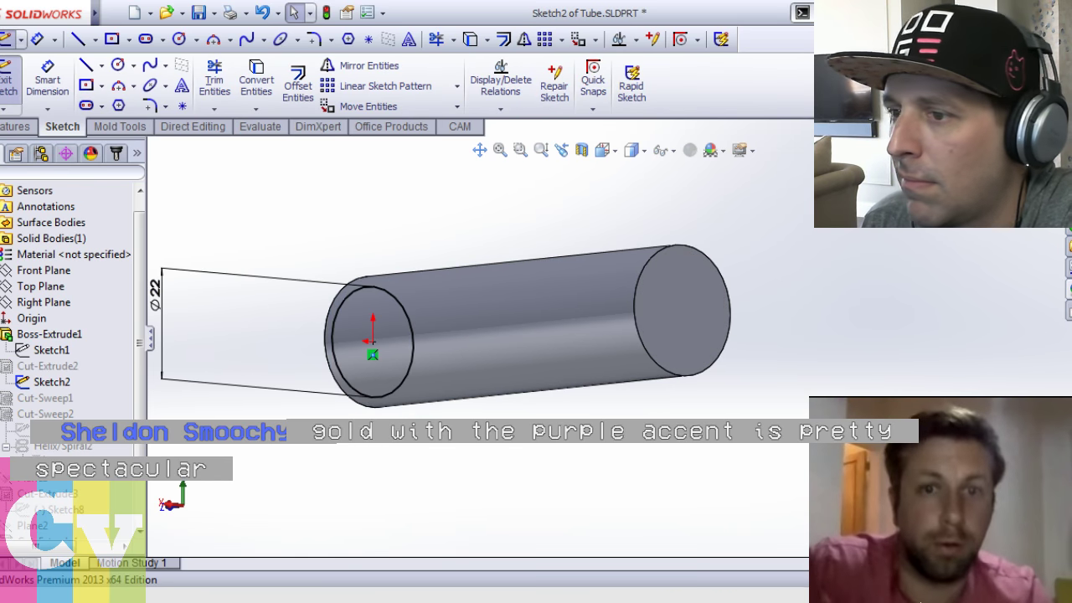
{"action": "key", "text": "ctrl+b"}
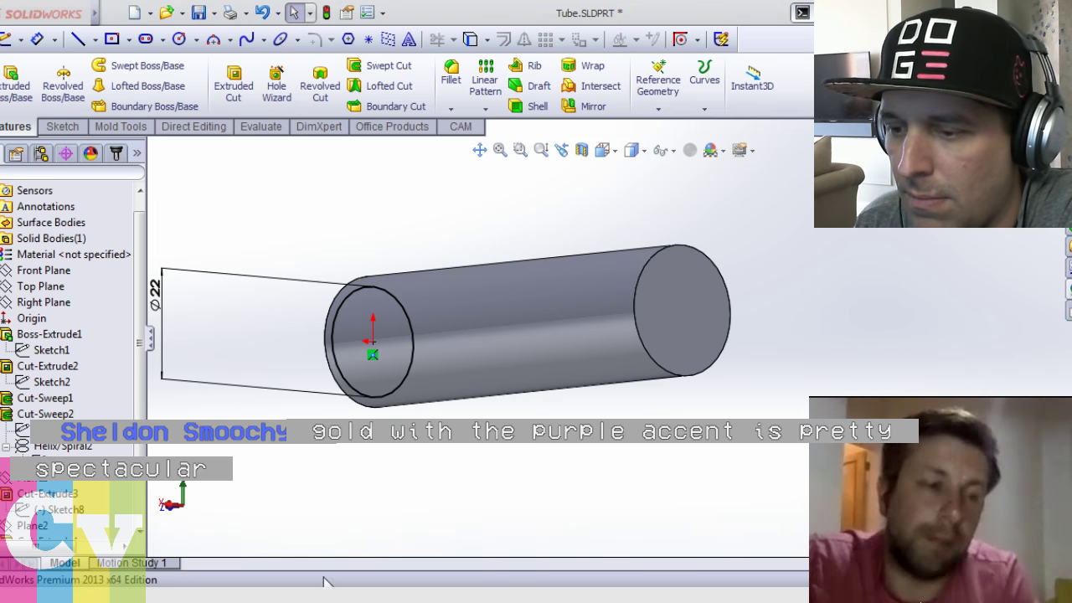
Return to the stepped disc in Part3 and set the smaller boss's extrusion depth to 4 mm
{"action": "key", "text": "ctrl+Tab"}
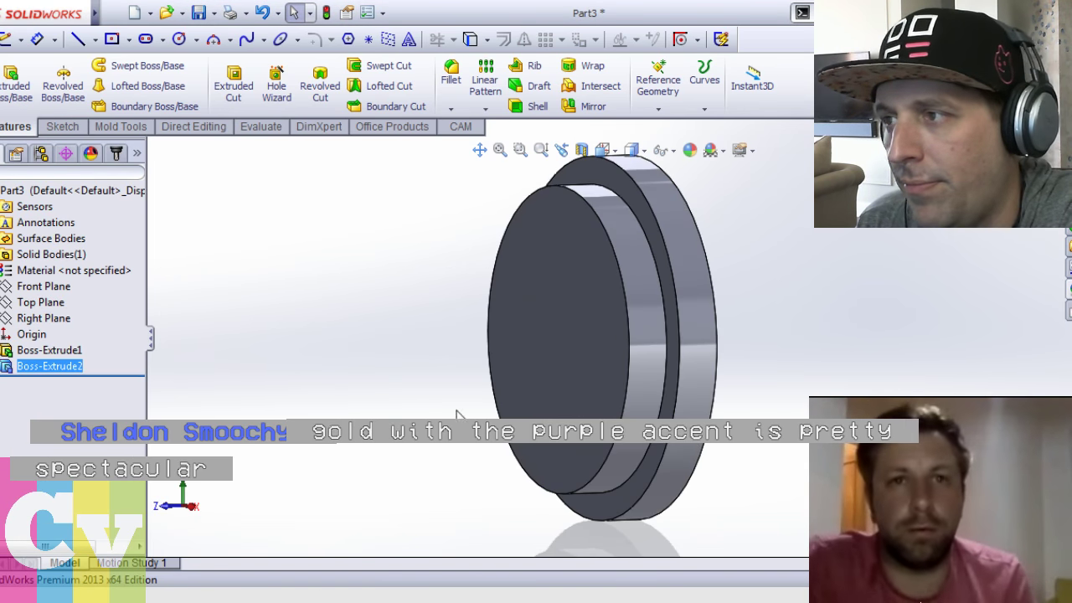
{"action": "left_click", "coordinate": [37, 368]}
{"action": "left_click", "coordinate": [1, 366]}
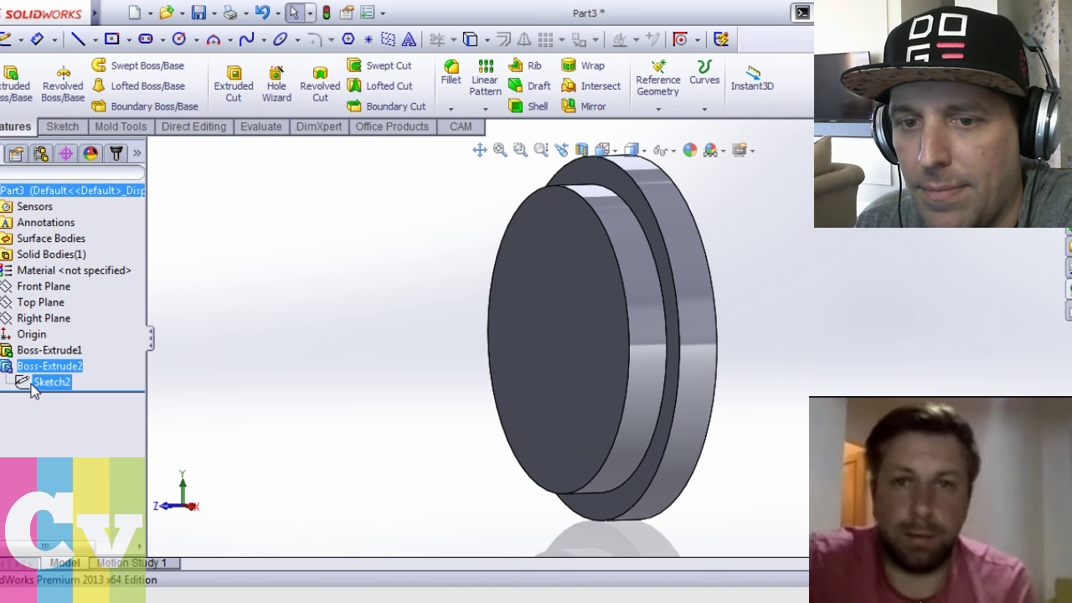
{"action": "left_click", "coordinate": [15, 366]}
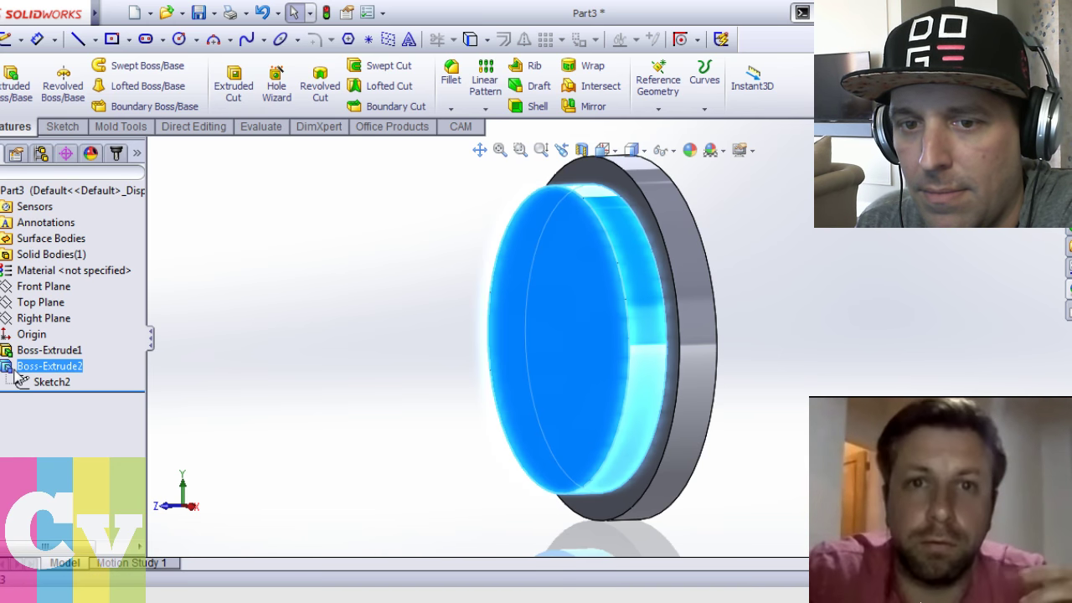
{"action": "left_click", "coordinate": [29, 316]}
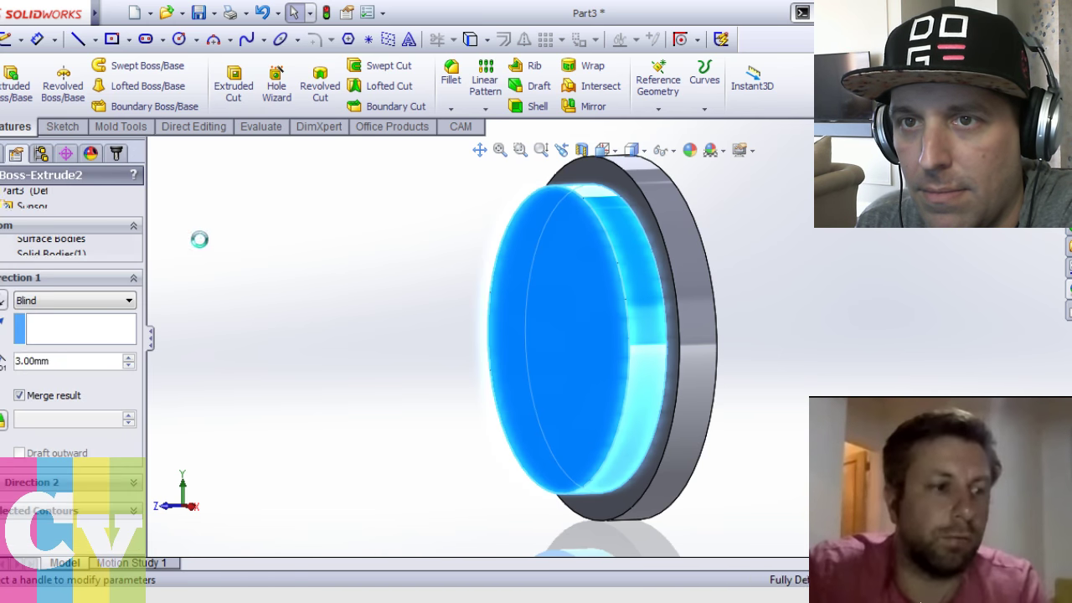
{"action": "left_click", "coordinate": [21, 360]}
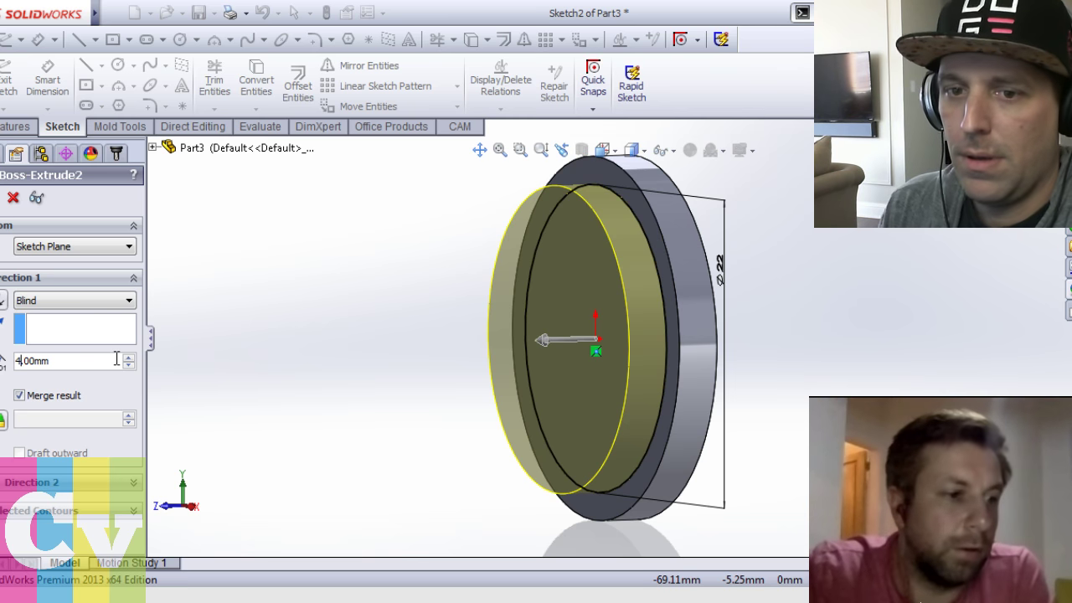
{"action": "key", "text": "Return"}
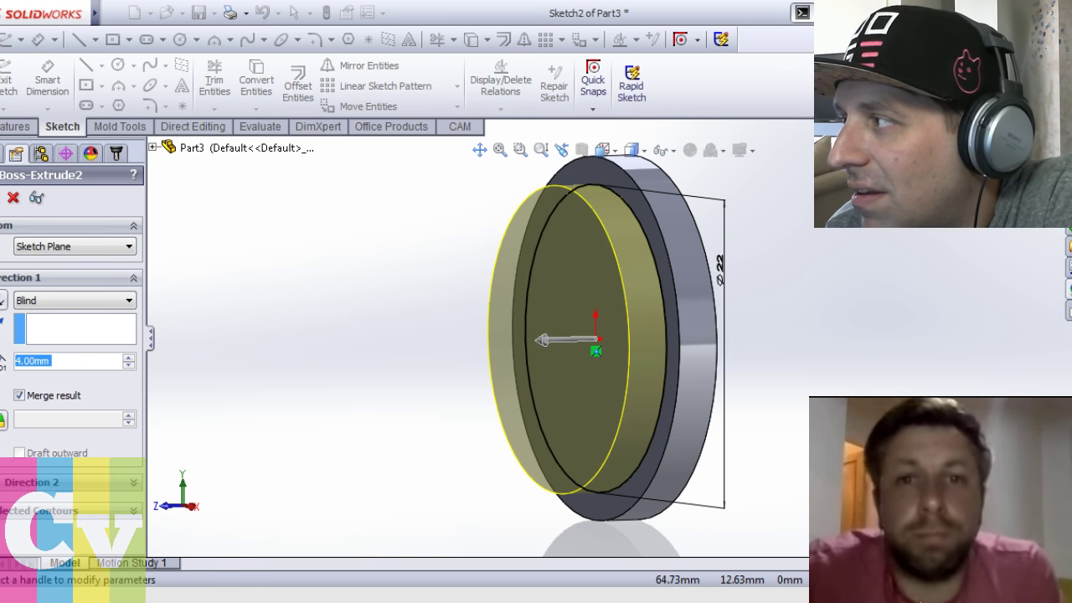
{"action": "key", "text": "Return"}
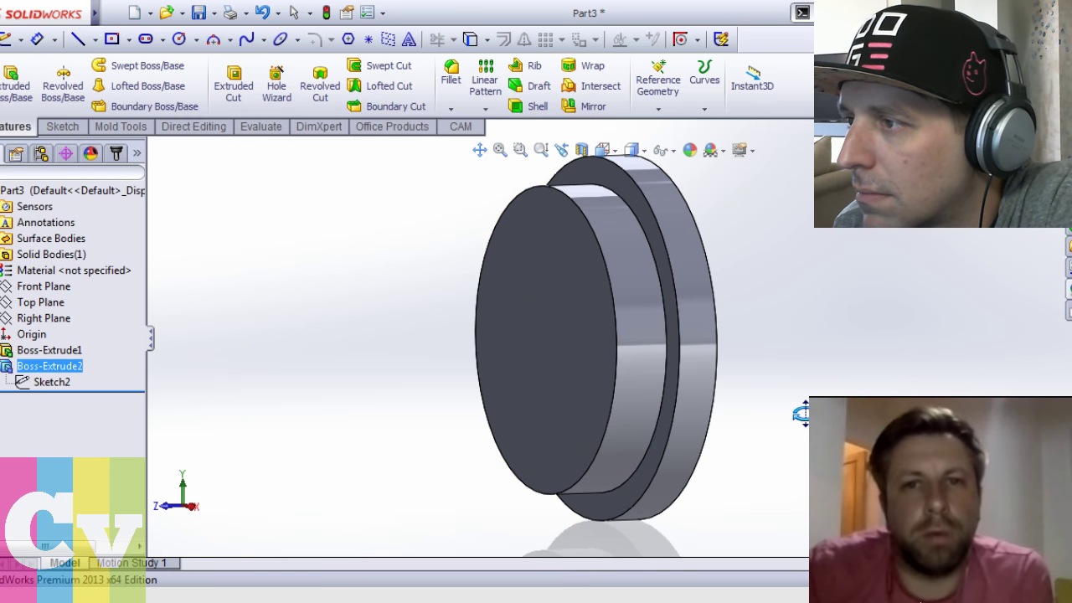
{"action": "middle_click_drag", "start_coordinate": [630, 329], "coordinate": [662, 341]}
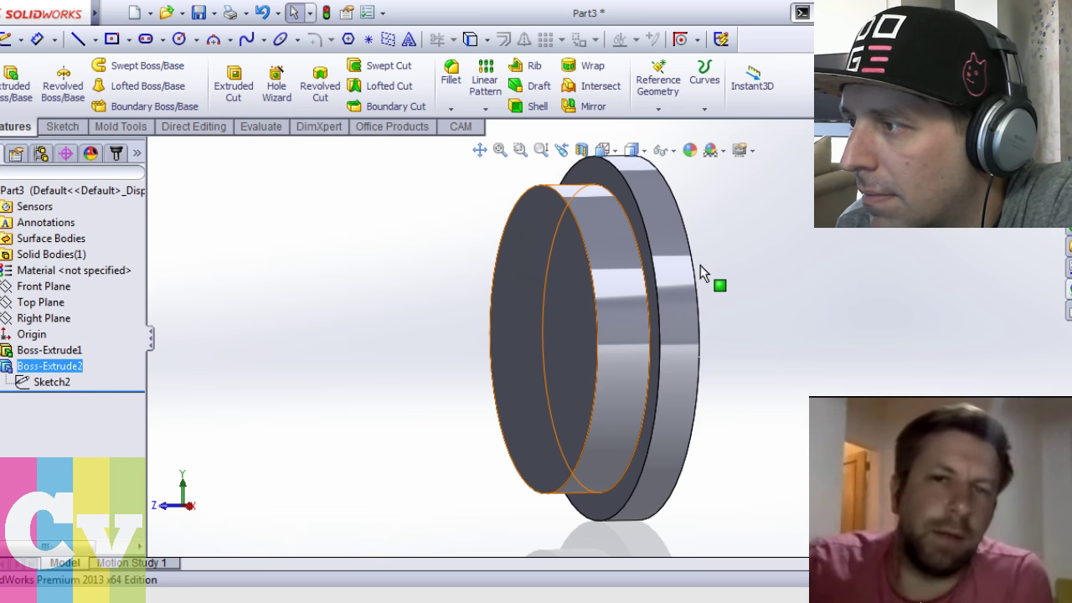
{"action": "key", "text": "ctrl+1"}
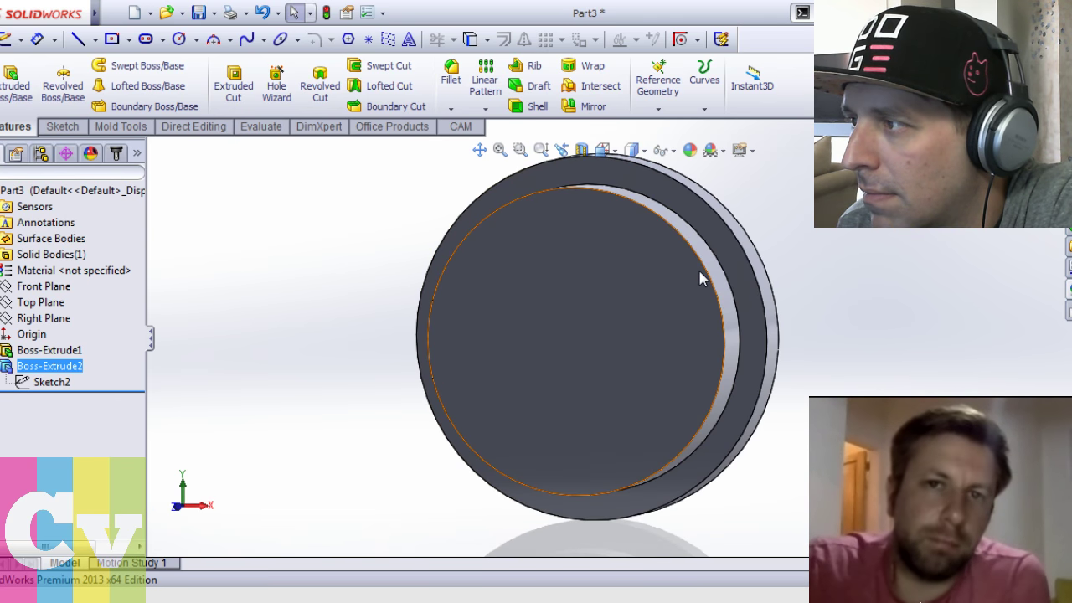
Start a sketch on the smaller boss's end face and convert the face's 22 mm circular edge into a sketch circle
{"action": "key", "text": "s"}
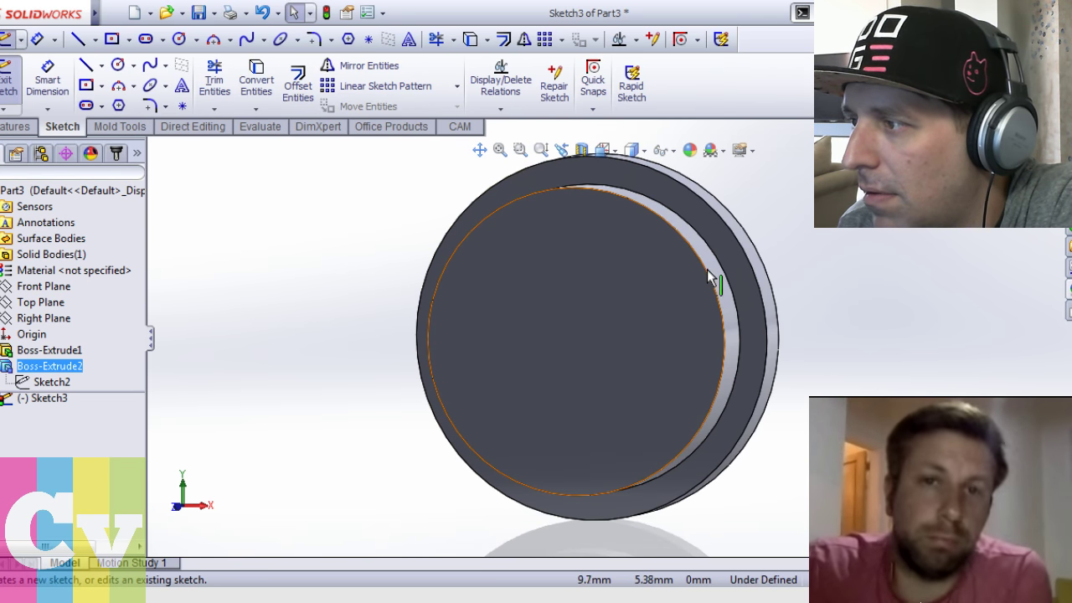
{"action": "left_click", "coordinate": [706, 273]}
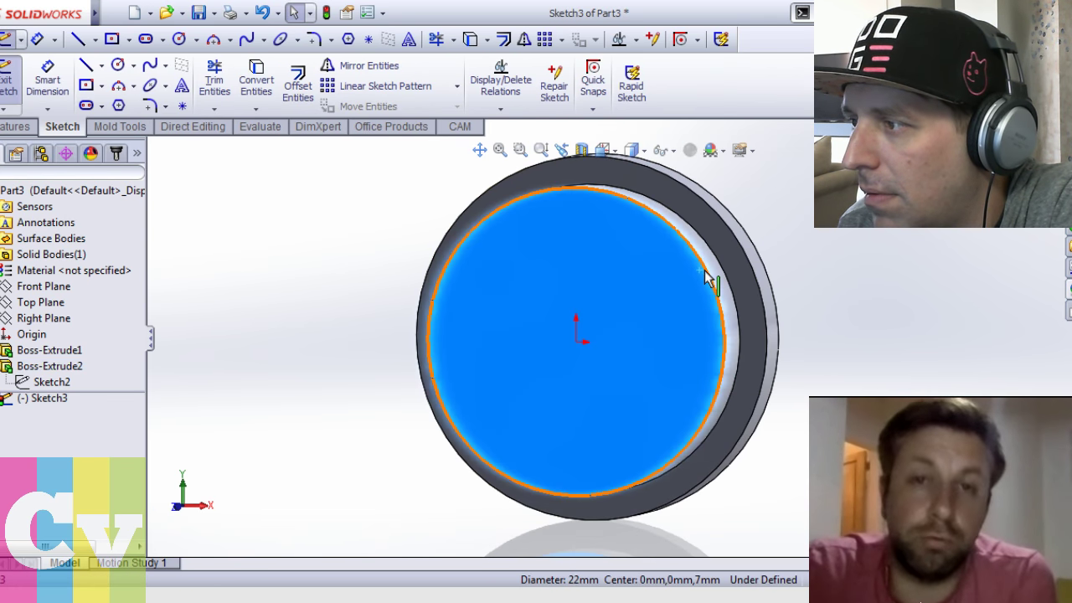
{"action": "left_click", "coordinate": [275, 84]}
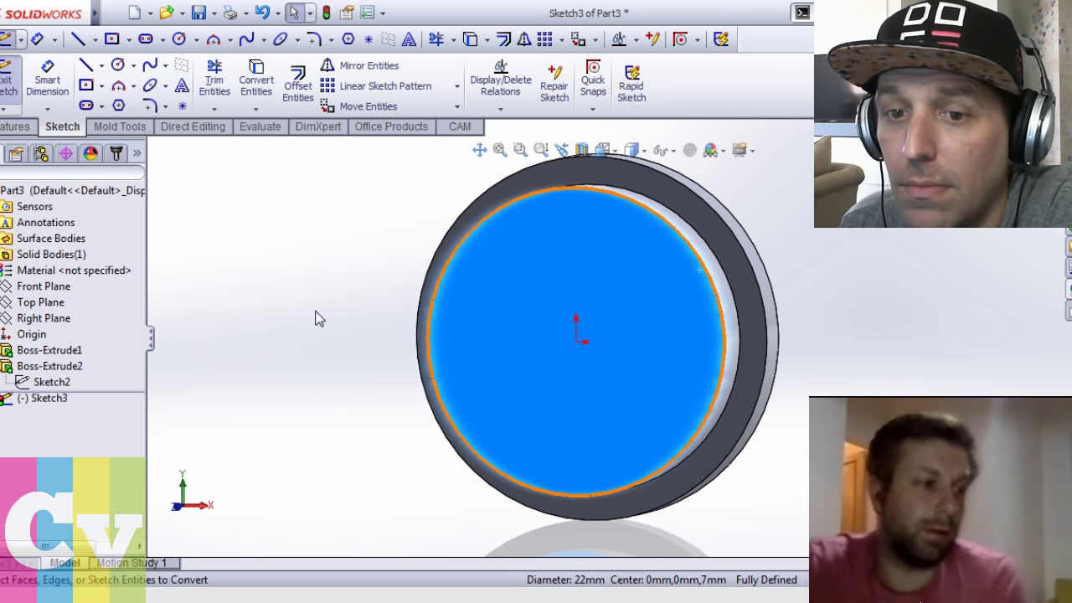
Create a clockwise helix from the circle with 0.75 mm constant pitch, reversed direction, 5 revolutions and a 90° start angle
{"action": "left_click", "coordinate": [16, 127]}
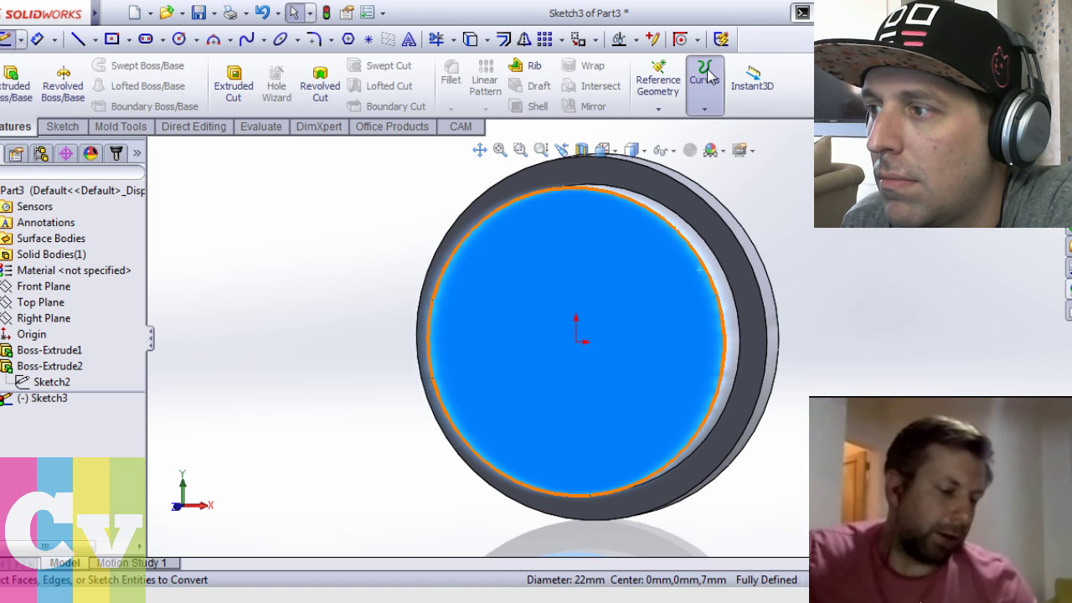
{"action": "left_click", "coordinate": [725, 212]}
{"action": "middle_click_drag", "start_coordinate": [772, 329], "coordinate": [741, 339]}
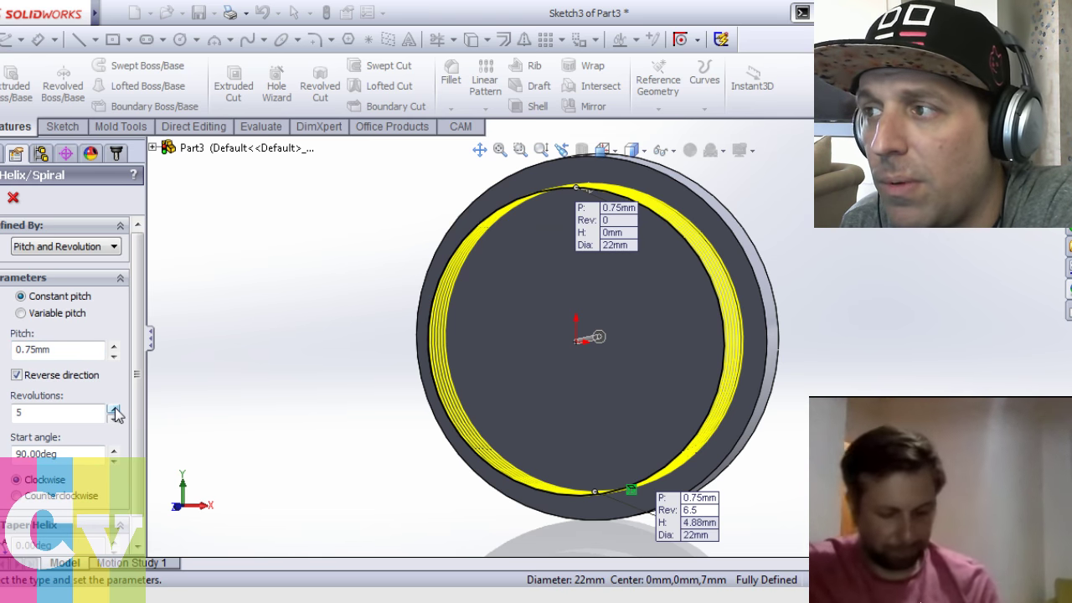
{"action": "middle_click_drag", "start_coordinate": [803, 250], "coordinate": [711, 250]}
{"action": "key", "text": "Return"}
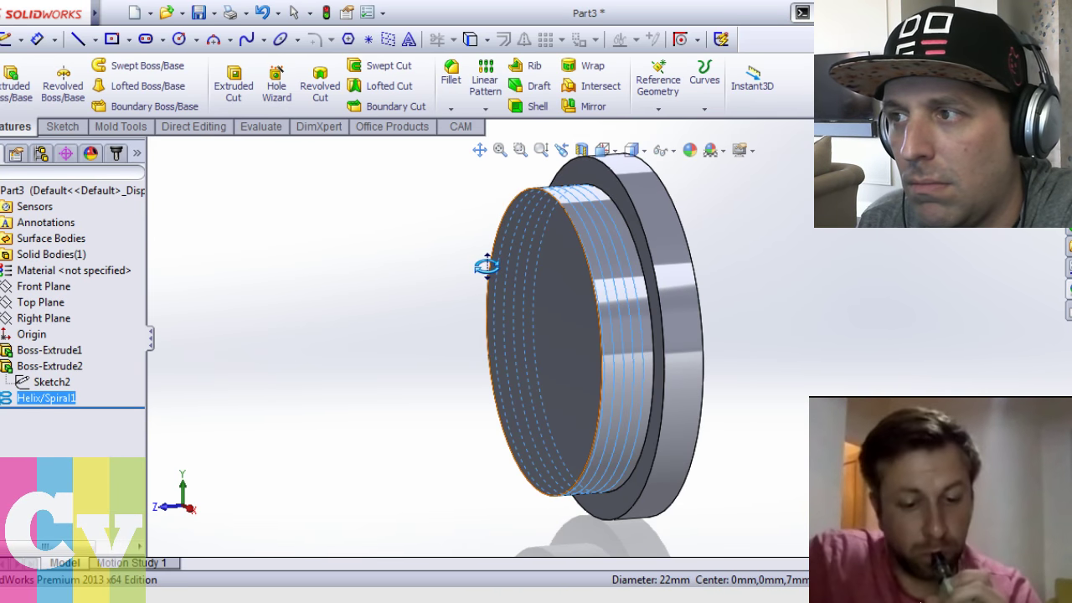
{"action": "left_click", "coordinate": [40, 319]}
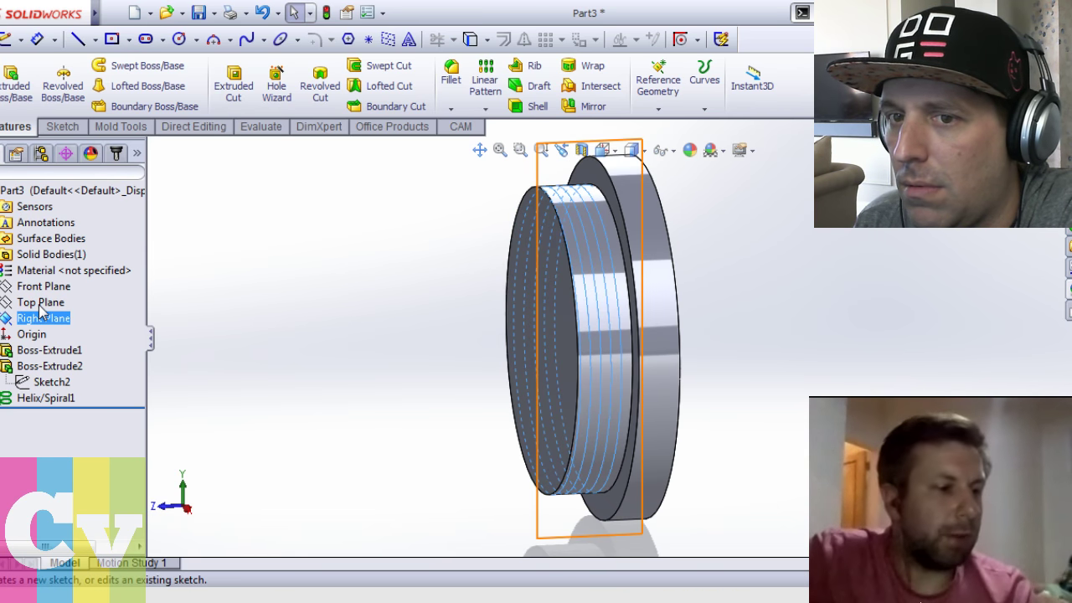
{"action": "left_click", "coordinate": [42, 305]}
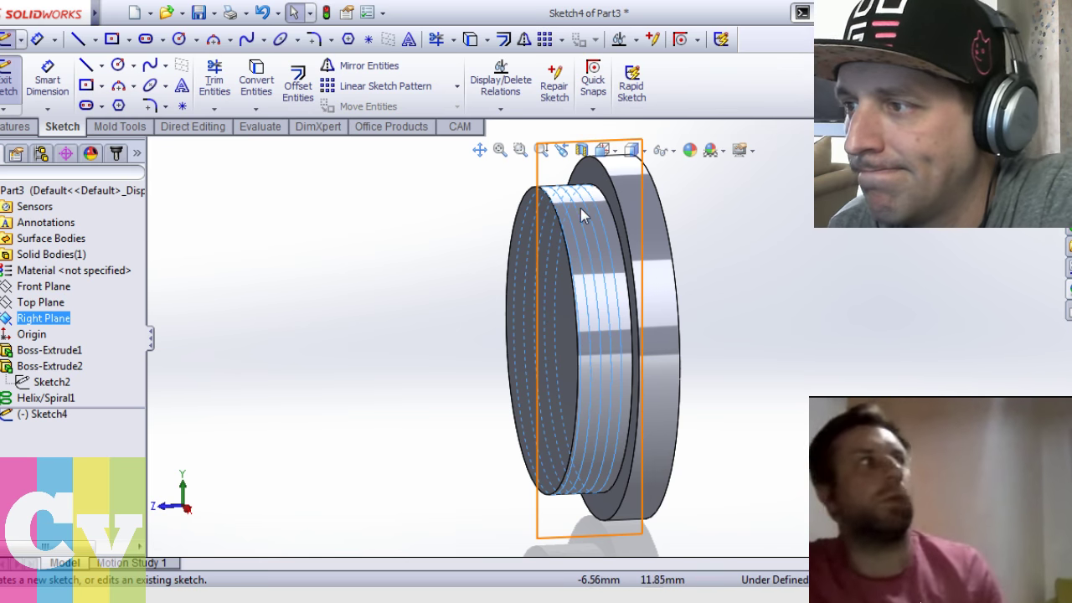
{"action": "scroll", "coordinate": [580, 214], "scroll_direction": "down", "scroll_amount": 5}
{"action": "key", "text": "Escape"}
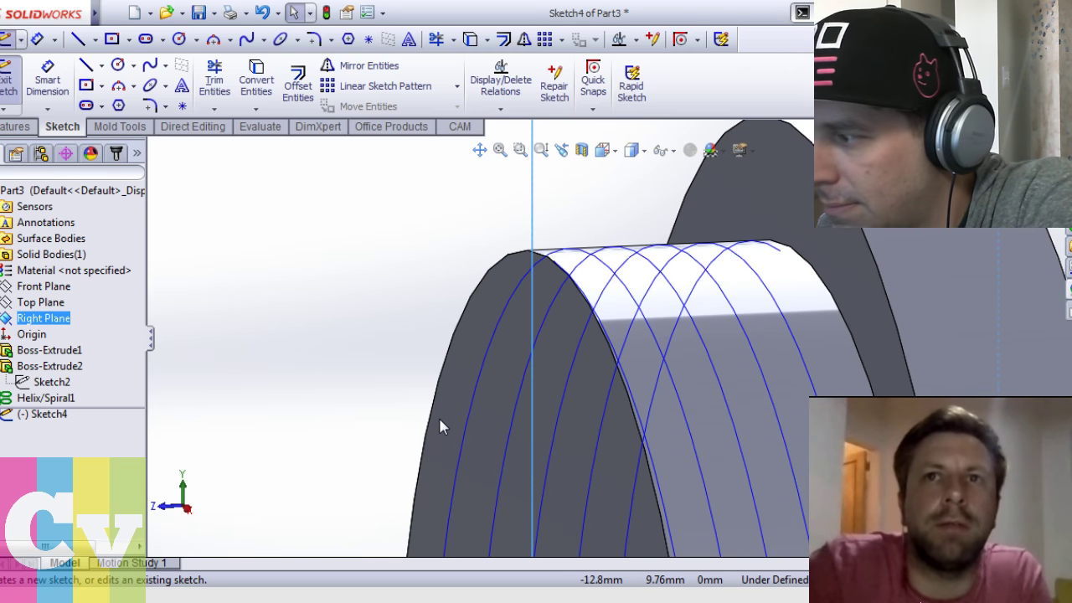
{"action": "left_click", "coordinate": [42, 397]}
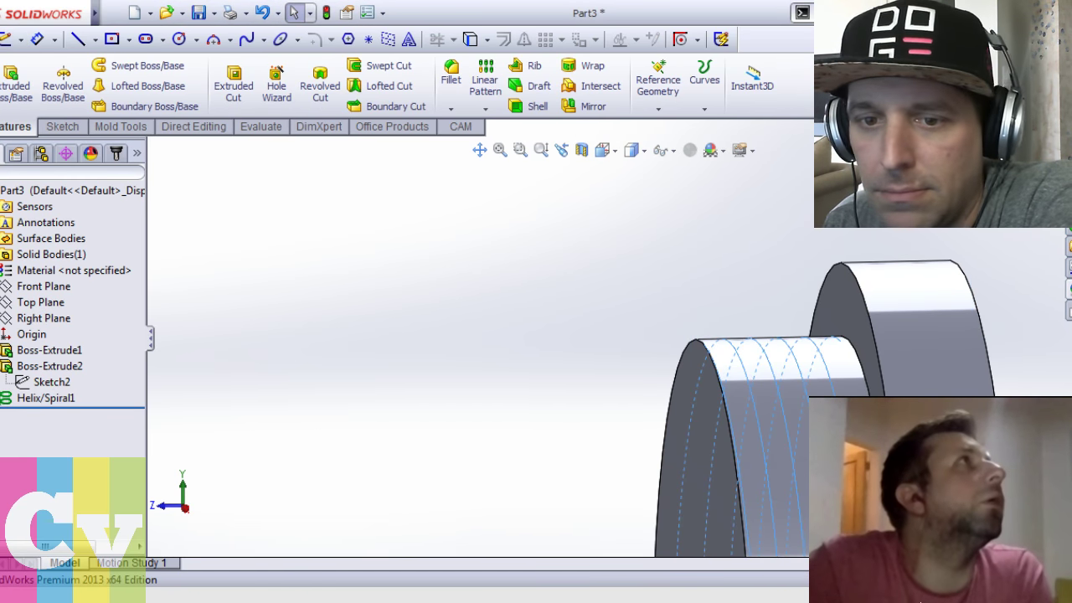
Reopen the helix definition to check its settings and start point, close it, and examine the helix around the smaller boss
{"action": "left_click", "coordinate": [6, 401]}
{"action": "left_click", "coordinate": [18, 334], "text": "ctrl"}
{"action": "key", "text": "Delete"}
{"action": "left_click", "coordinate": [22, 379]}
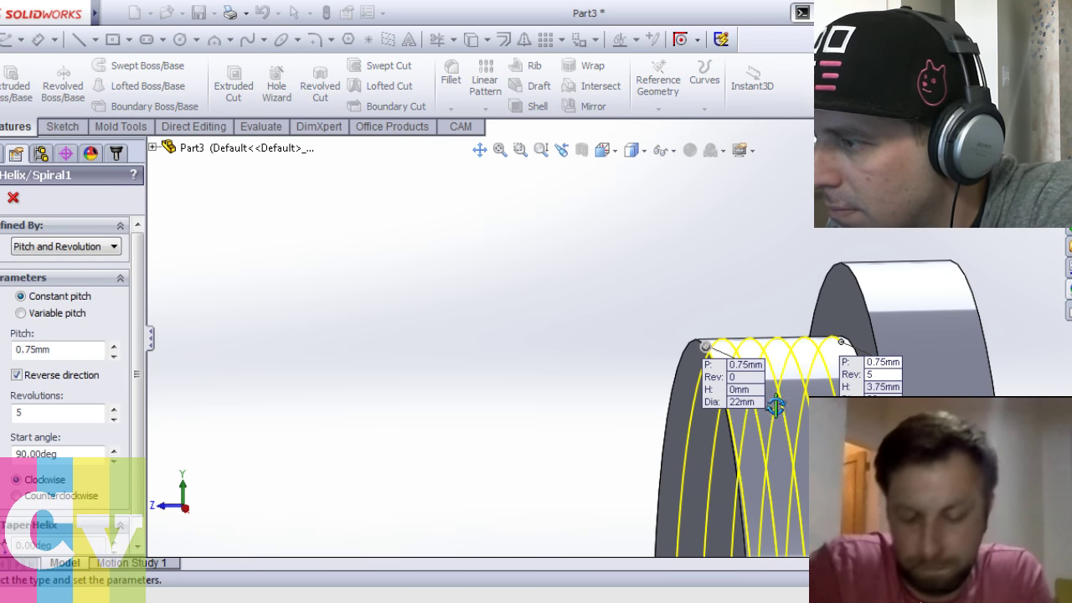
{"action": "middle_click_drag", "start_coordinate": [536, 313], "coordinate": [627, 323]}
{"action": "right_click", "coordinate": [626, 323]}
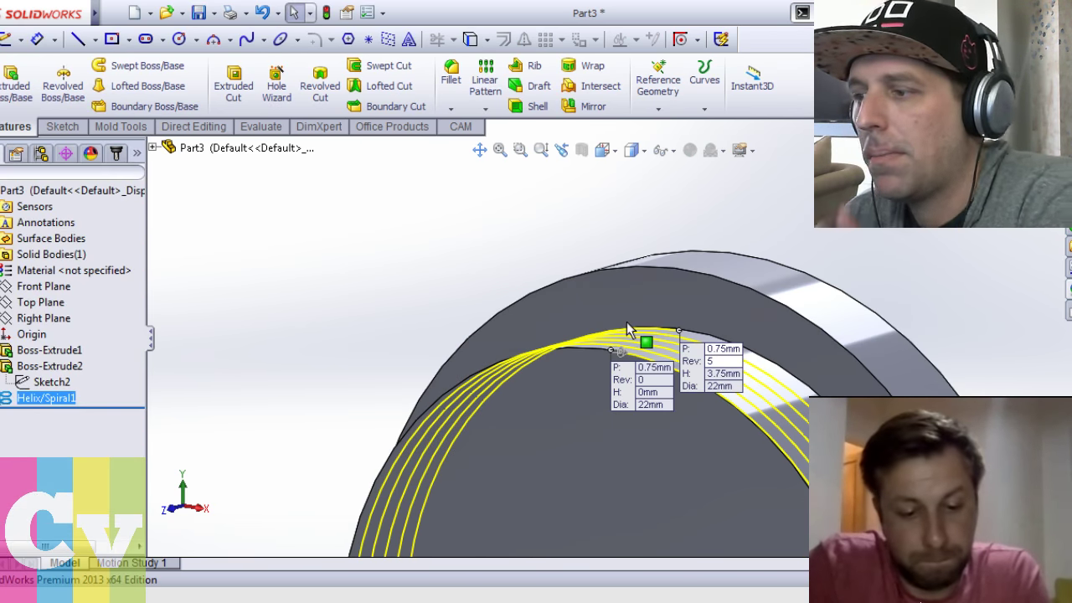
{"action": "scroll", "coordinate": [288, 457], "scroll_direction": "up", "scroll_amount": 5}
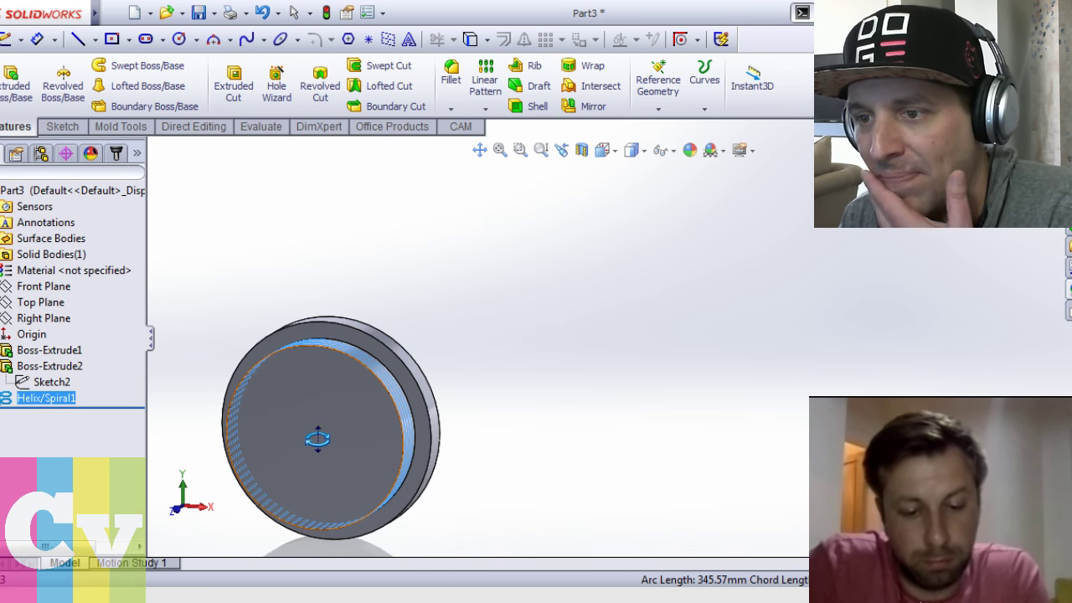
{"action": "scroll", "coordinate": [367, 371], "scroll_direction": "down", "scroll_amount": 3}
{"action": "middle_click_drag", "start_coordinate": [367, 371], "coordinate": [415, 382]}
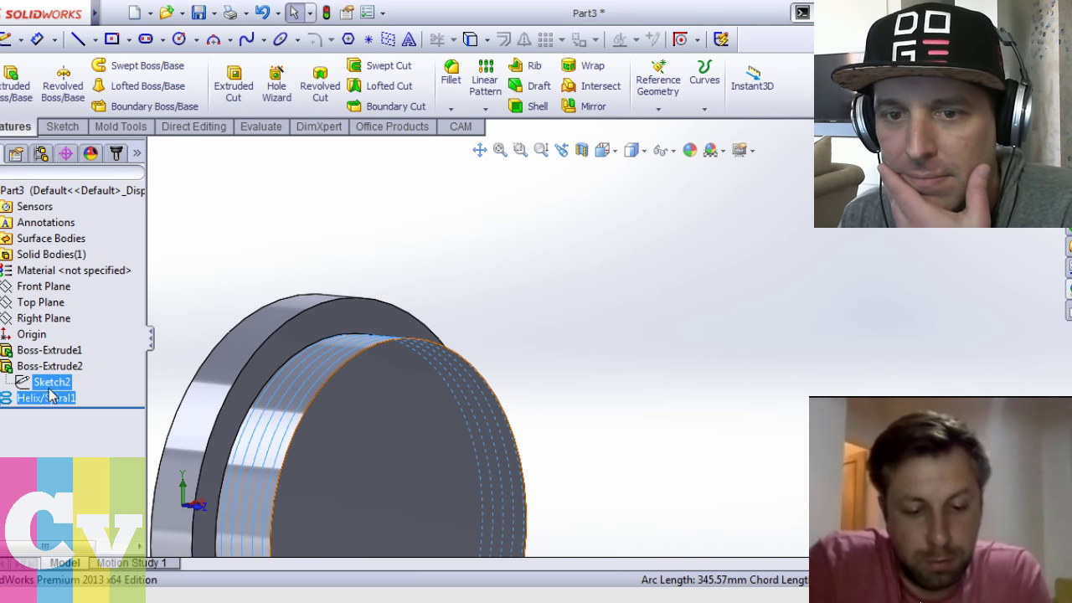
Start a sketch on the Right Plane and draw a vertical construction line about 0.2 mm upward from the helix's start point
{"action": "left_click", "coordinate": [42, 318]}
{"action": "key", "text": "ctrl+8"}
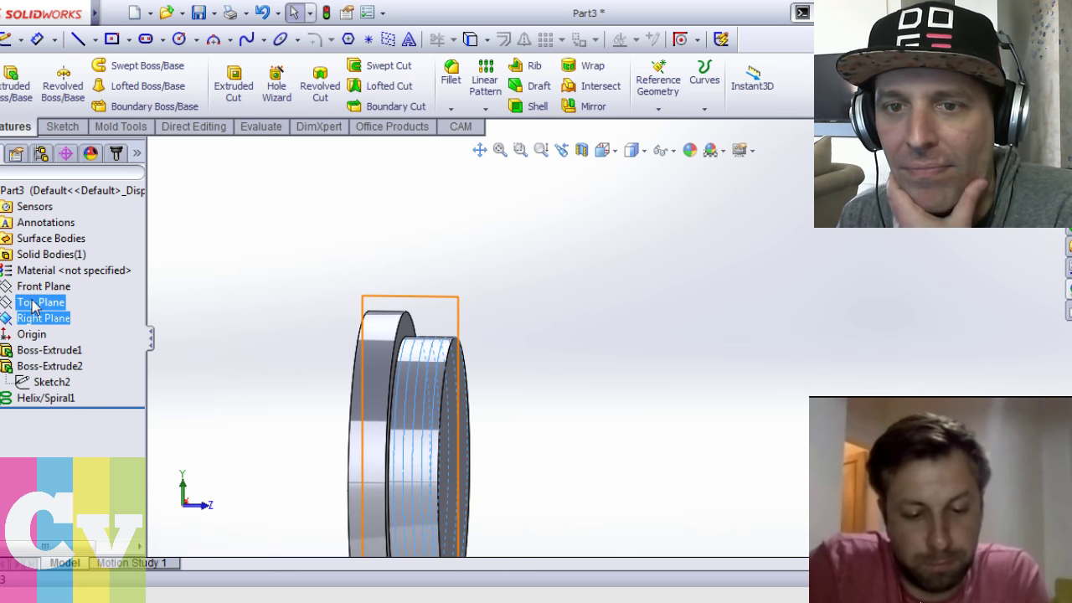
{"action": "left_click", "coordinate": [46, 308]}
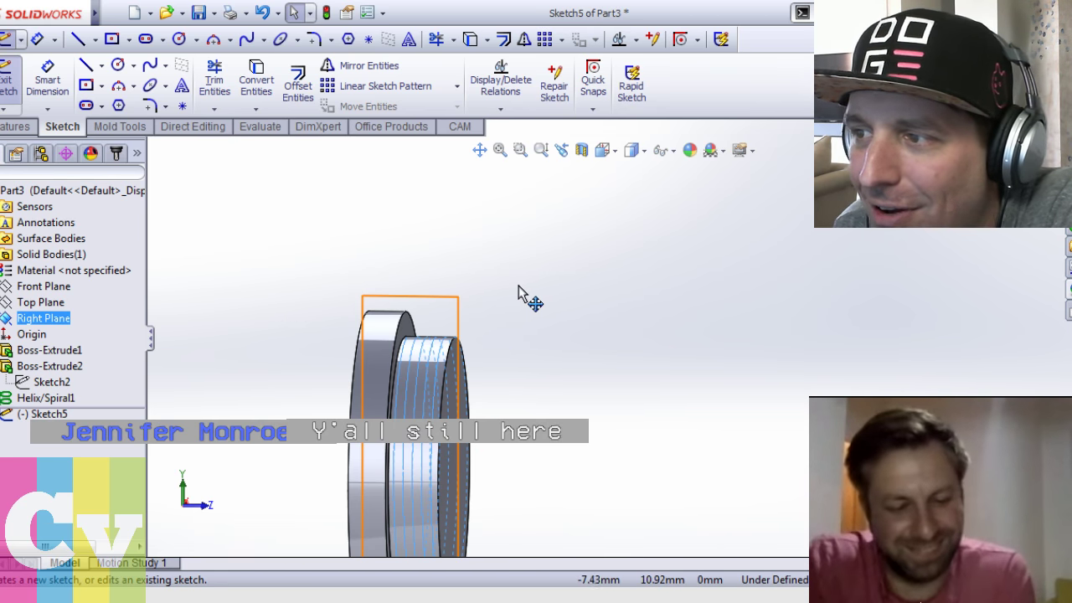
{"action": "scroll", "coordinate": [526, 295], "scroll_direction": "down", "scroll_amount": 5}
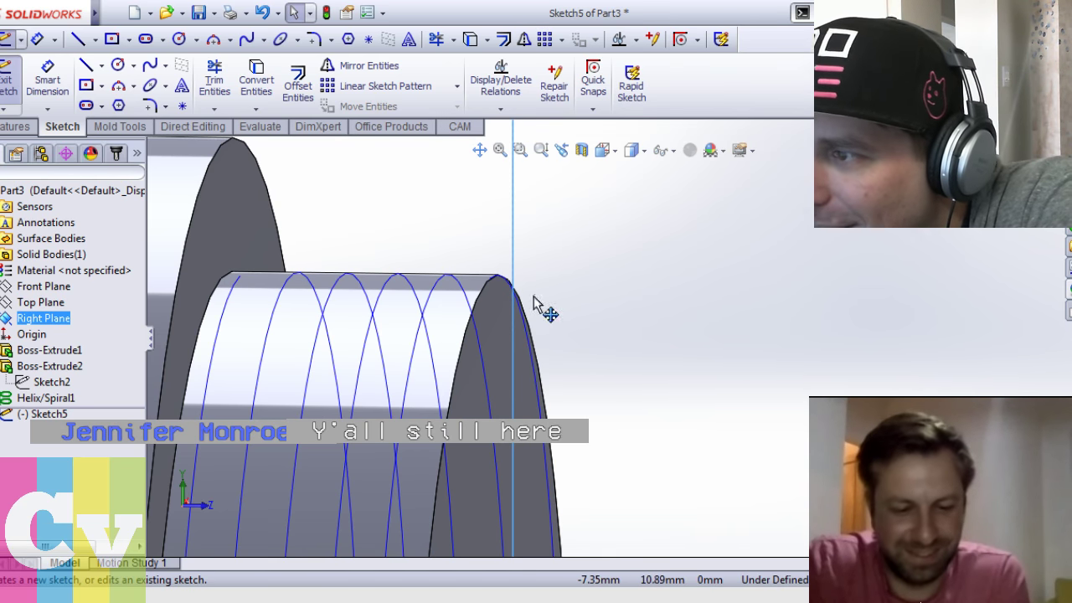
{"action": "scroll", "coordinate": [532, 310], "scroll_direction": "down", "scroll_amount": 3}
{"action": "key", "text": "Escape"}
{"action": "middle_click_drag", "start_coordinate": [470, 307], "coordinate": [472, 318]}
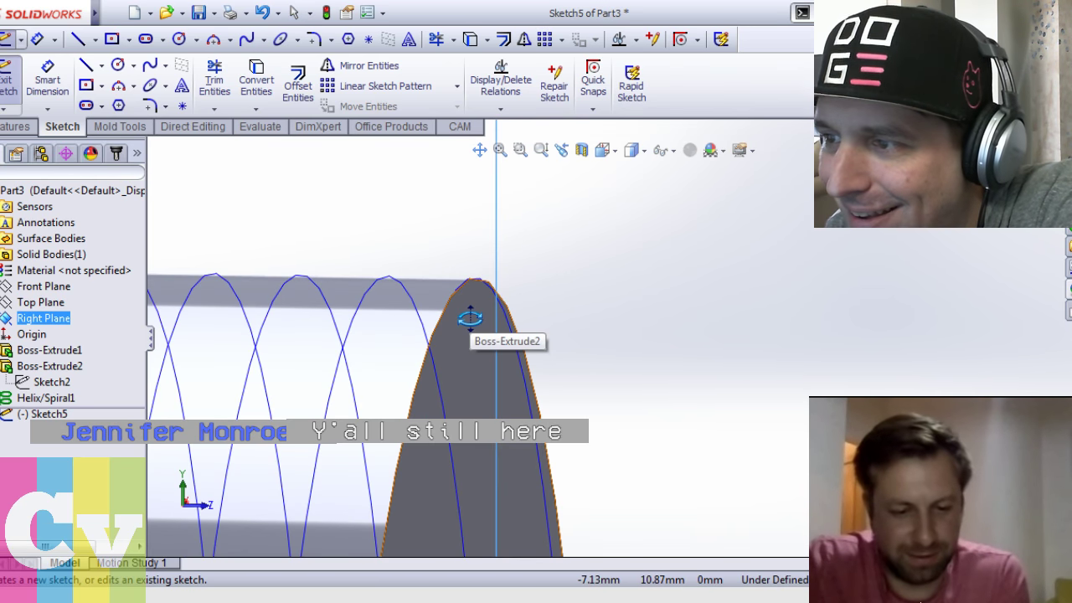
{"action": "middle_click_drag", "start_coordinate": [545, 273], "coordinate": [537, 290]}
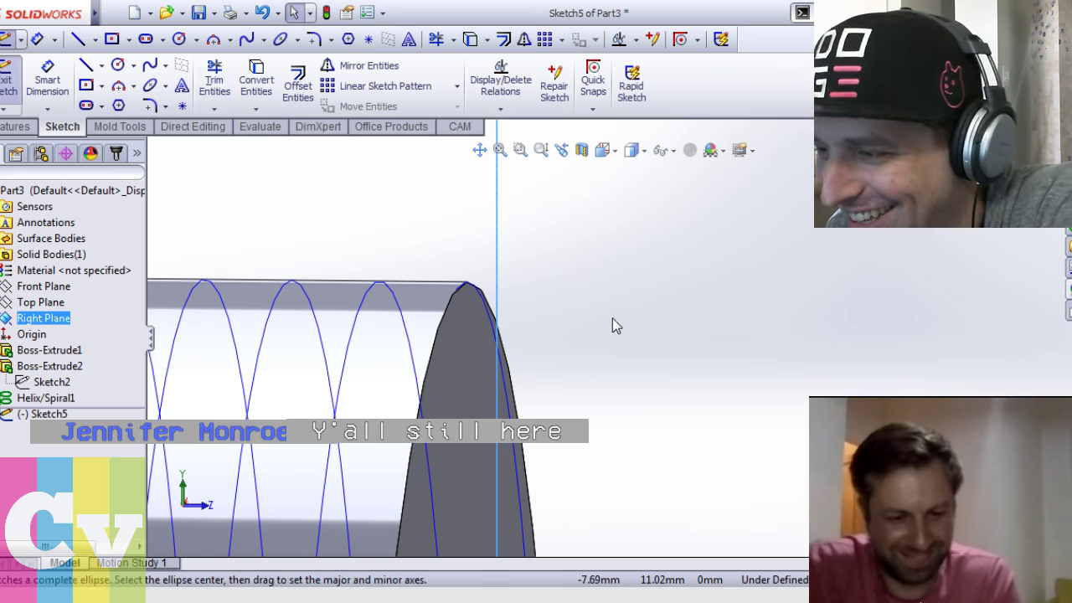
{"action": "left_click", "coordinate": [600, 391]}
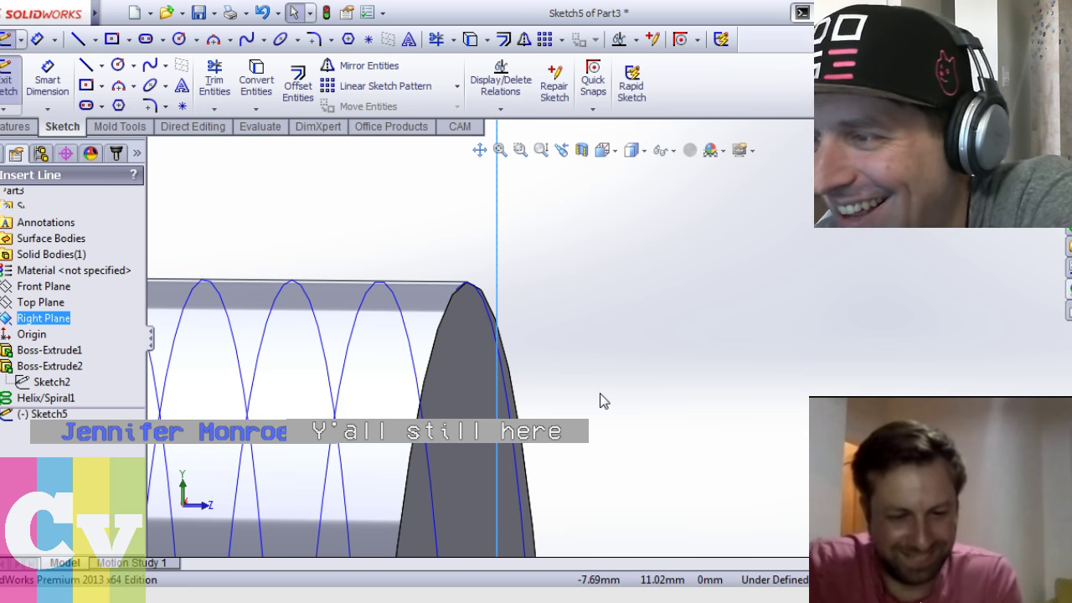
{"action": "left_click", "coordinate": [457, 289]}
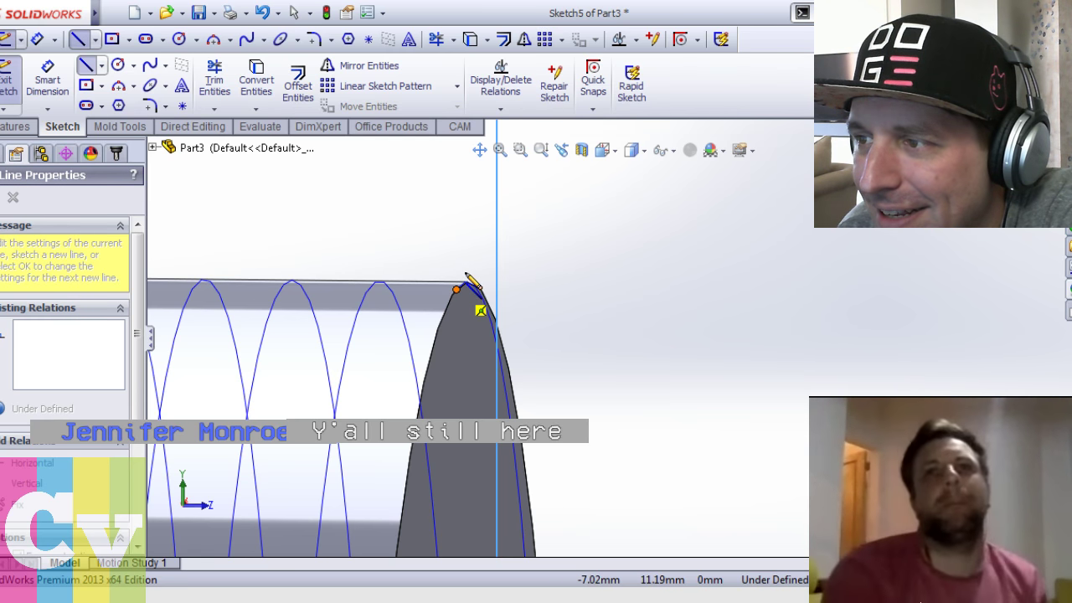
{"action": "left_click", "coordinate": [466, 274]}
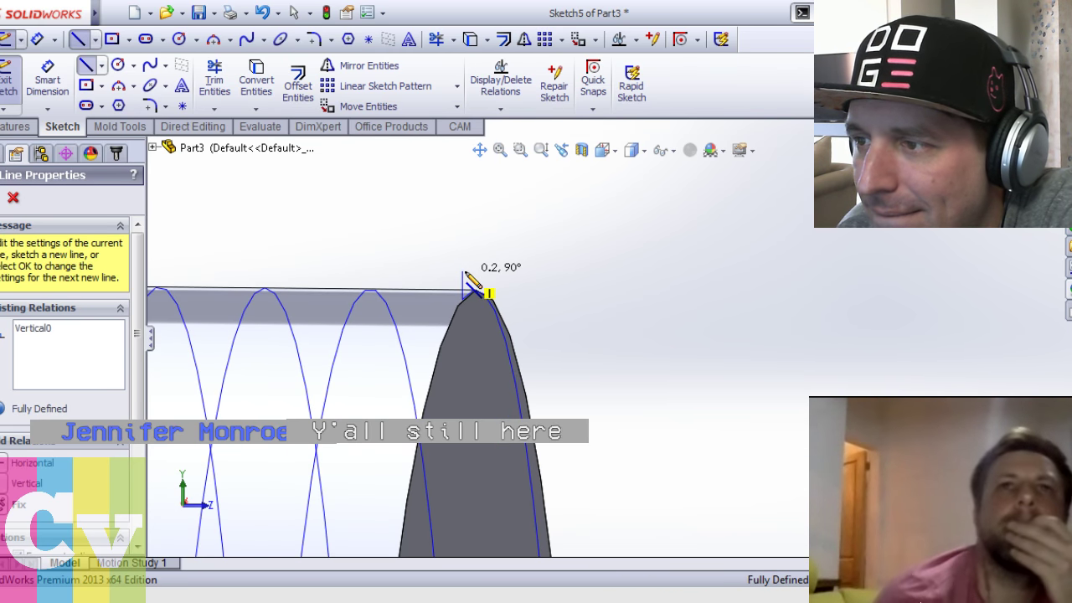
{"action": "double_click", "coordinate": [466, 272]}
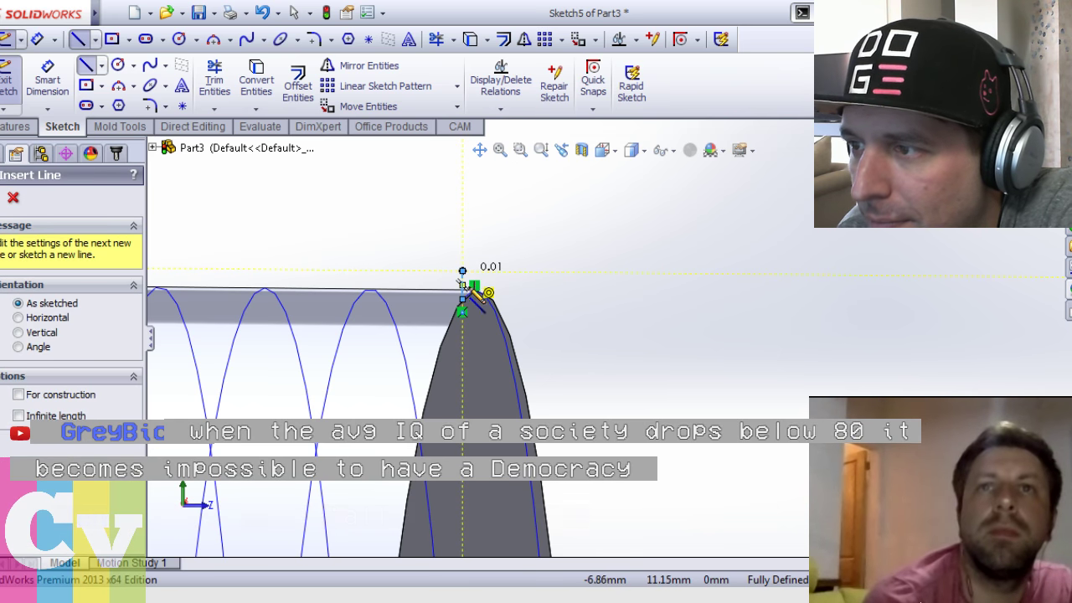
Draw a horizontal line about 0.2 mm long toward +Z from the construction line's upper end, and dimension its length
{"action": "scroll", "coordinate": [427, 270], "scroll_direction": "down", "scroll_amount": 3}
{"action": "left_click", "coordinate": [516, 271]}
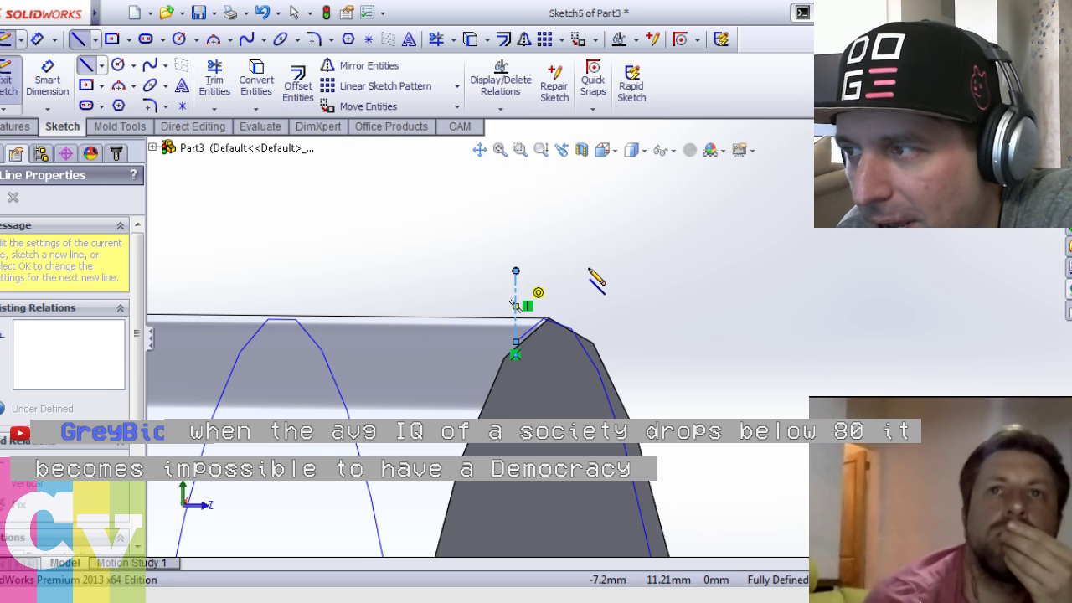
{"action": "left_click", "coordinate": [590, 272]}
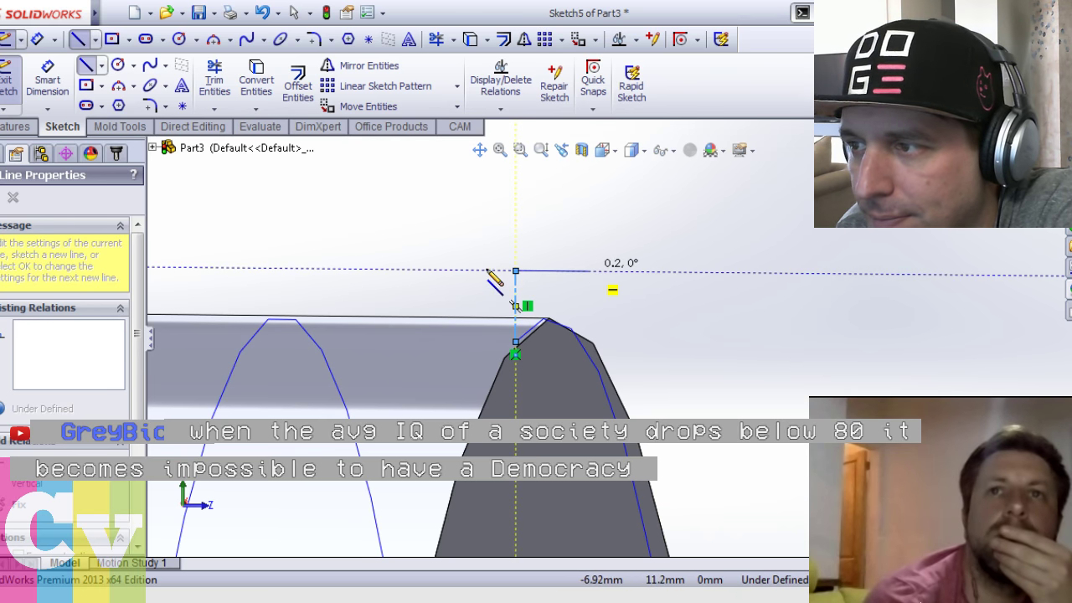
{"action": "key", "text": "Escape"}
{"action": "right_click_drag", "start_coordinate": [546, 259], "coordinate": [548, 198]}
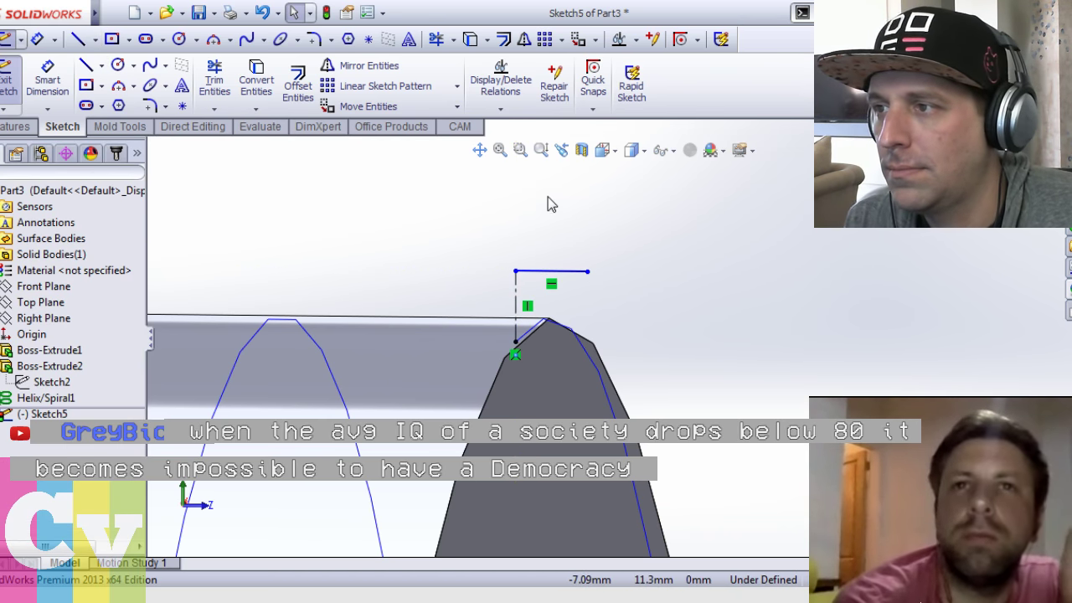
{"action": "left_click", "coordinate": [561, 274]}
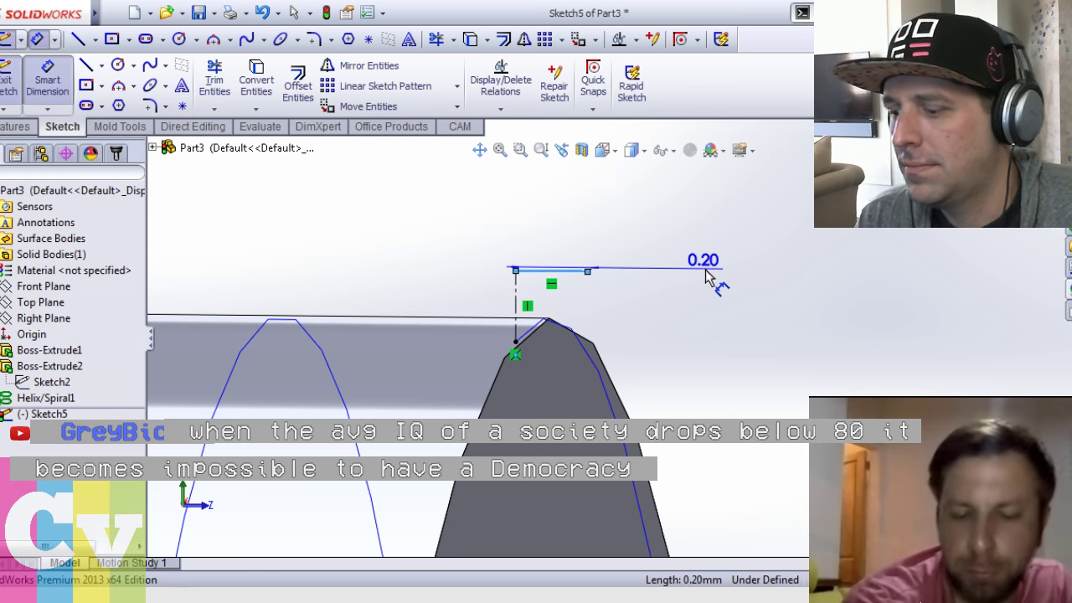
{"action": "left_click", "coordinate": [694, 279]}
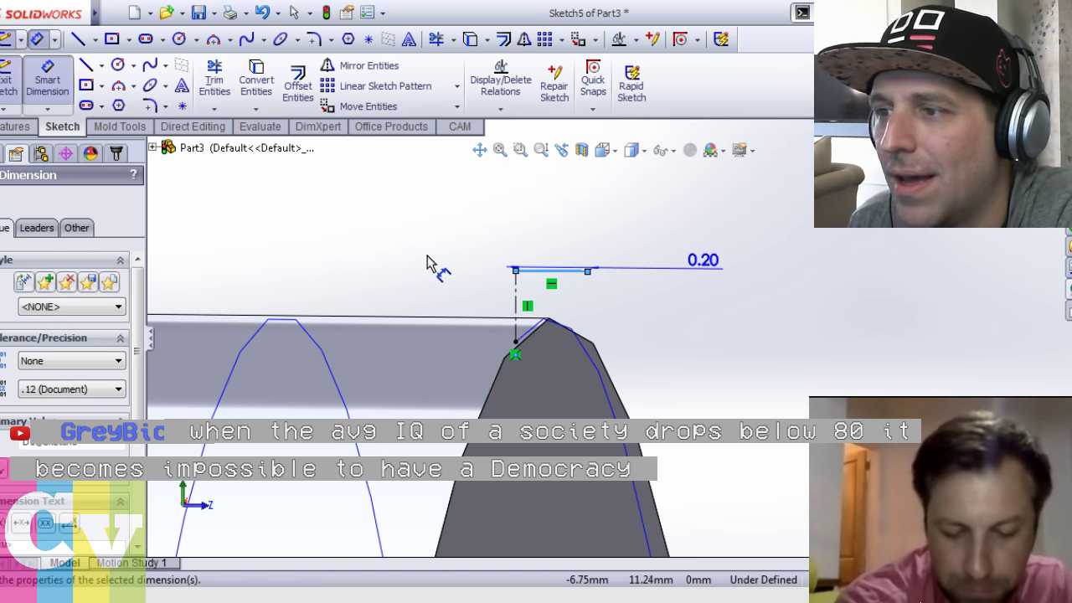
{"action": "key", "text": "Escape"}
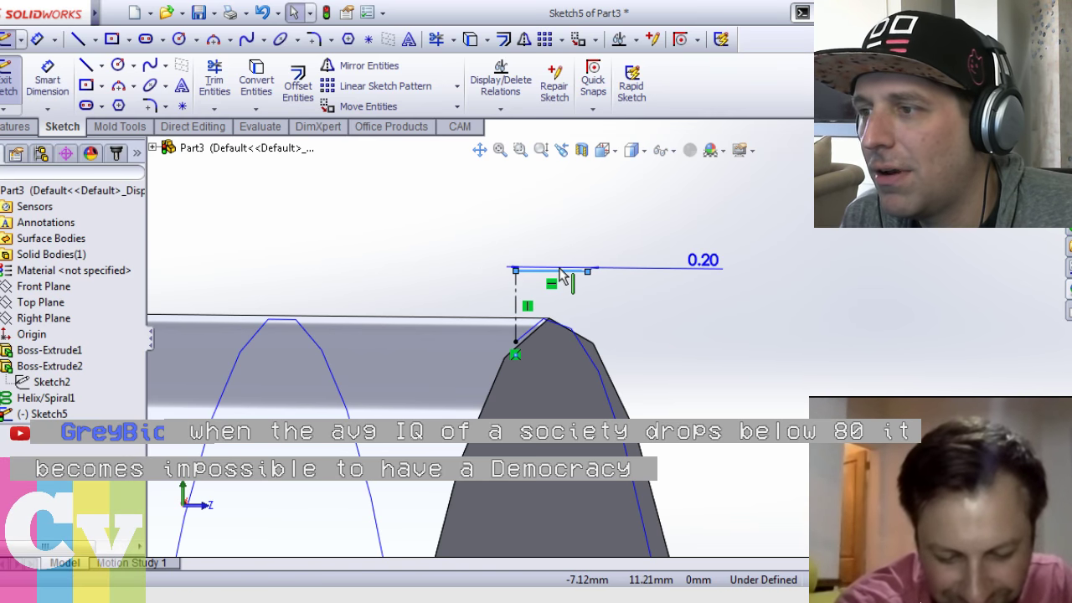
Mirror the horizontal line about the vertical construction line
{"action": "left_click", "coordinate": [561, 273]}
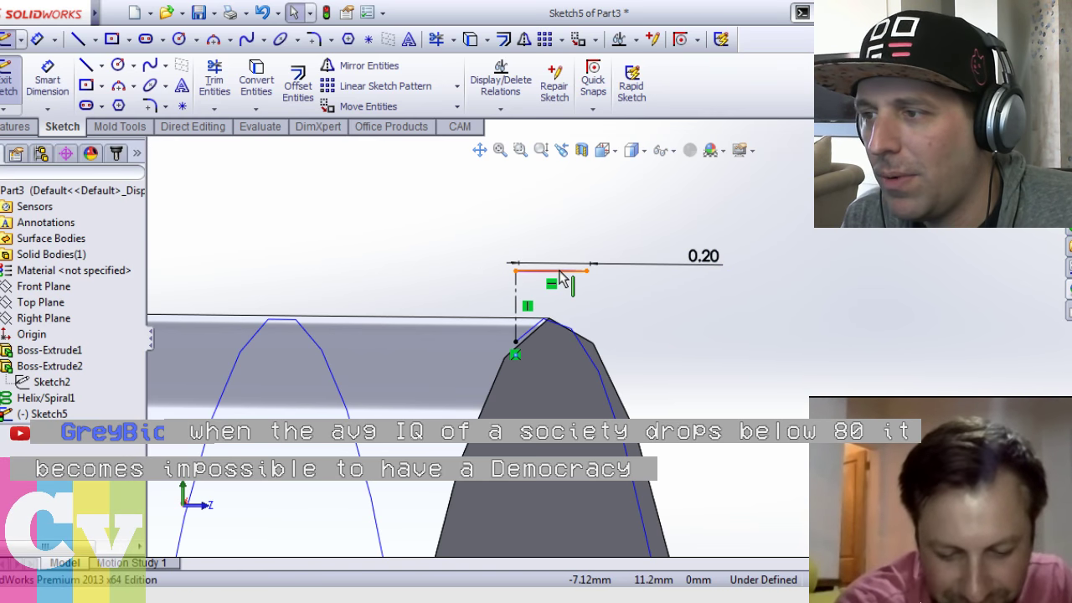
{"action": "left_click", "coordinate": [369, 66]}
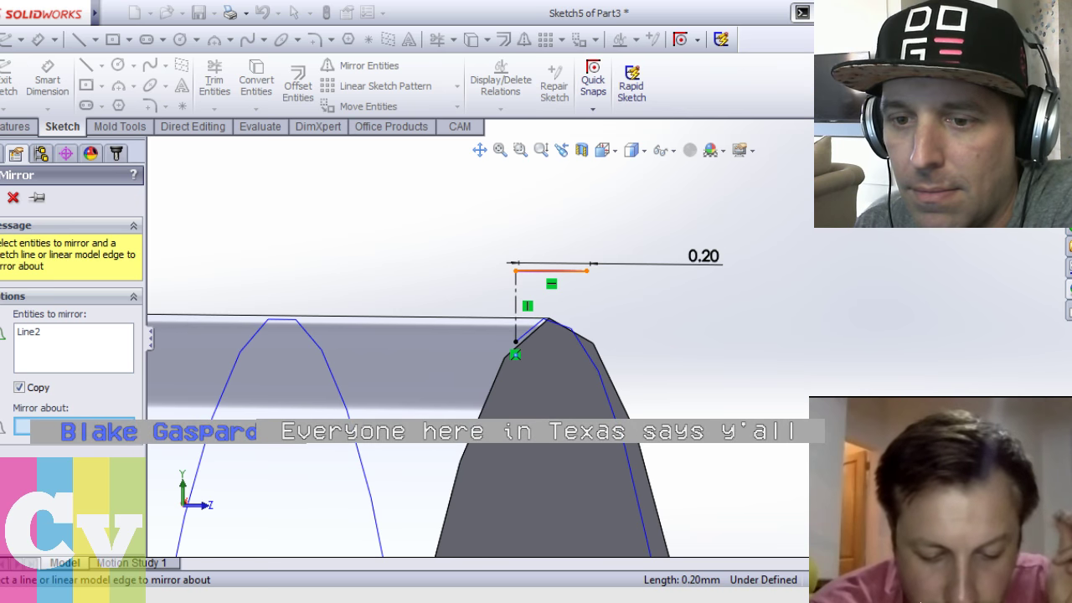
{"action": "left_click", "coordinate": [516, 303]}
{"action": "left_click", "coordinate": [3, 199]}
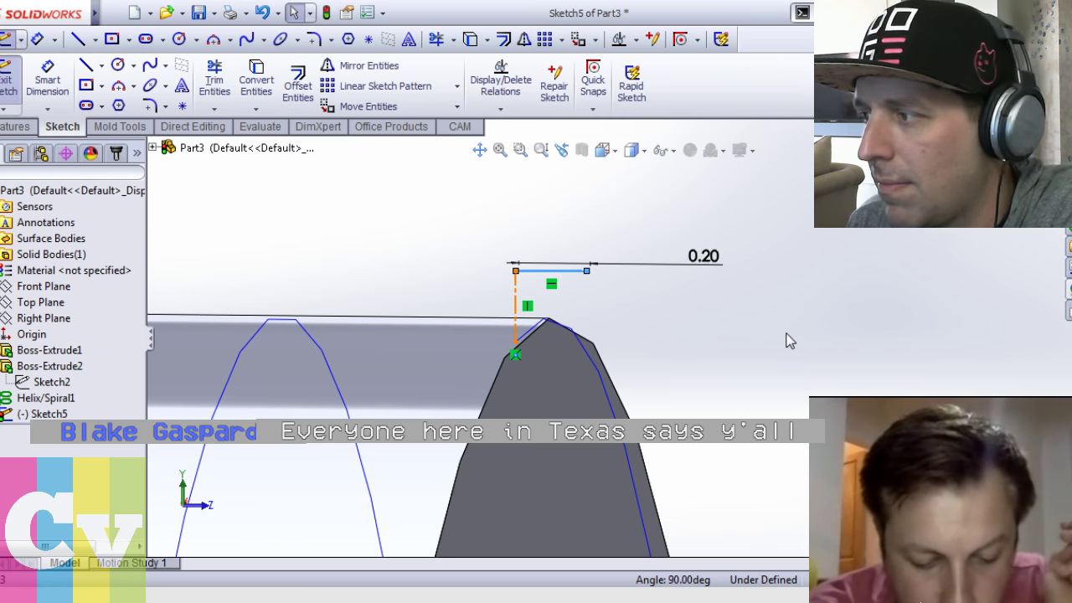
Draw a vertical construction line about 0.2 mm downward from the helix's start point and dimension its length
{"action": "key", "text": "l"}
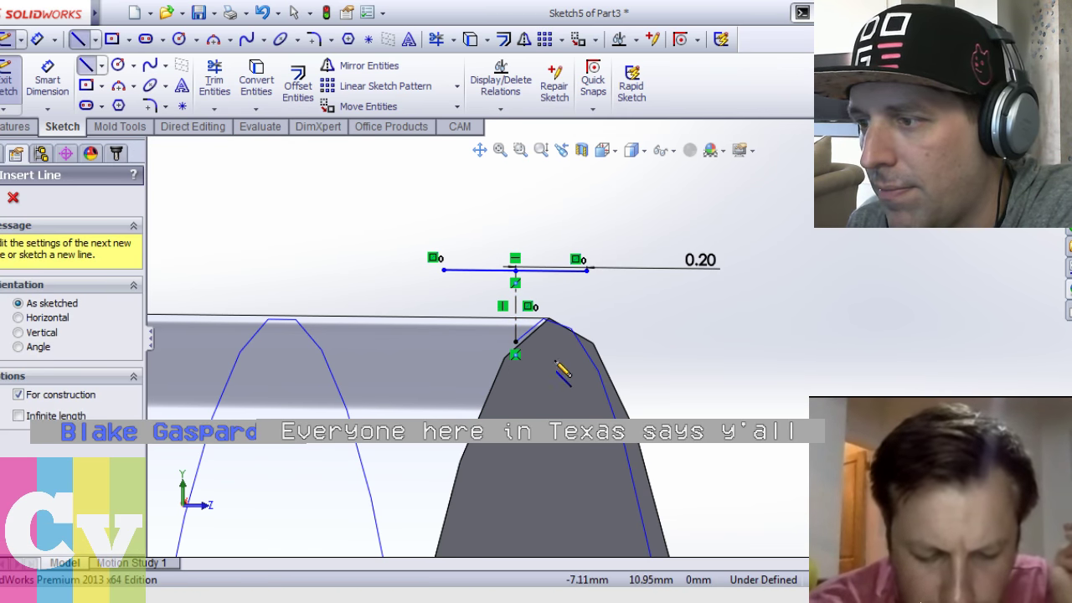
{"action": "left_click", "coordinate": [515, 342]}
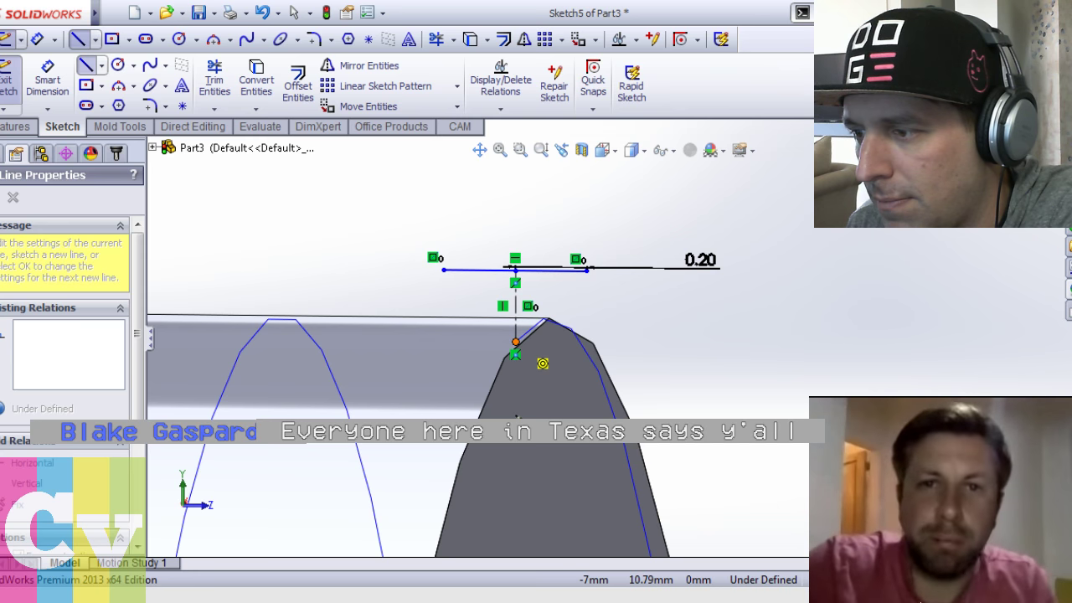
{"action": "left_click", "coordinate": [516, 414]}
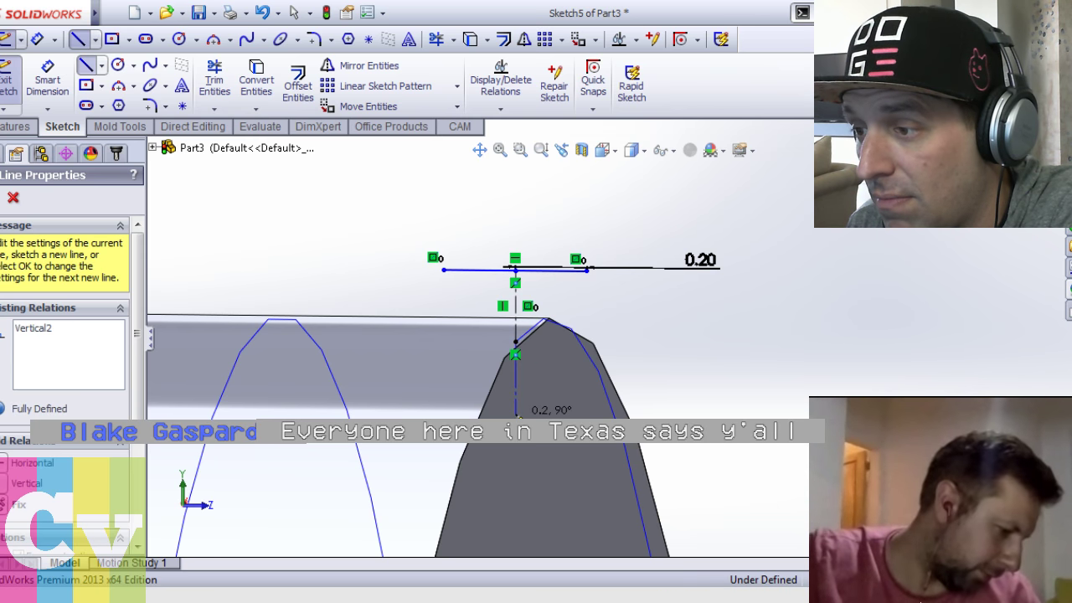
{"action": "right_click_drag", "start_coordinate": [517, 416], "coordinate": [510, 302]}
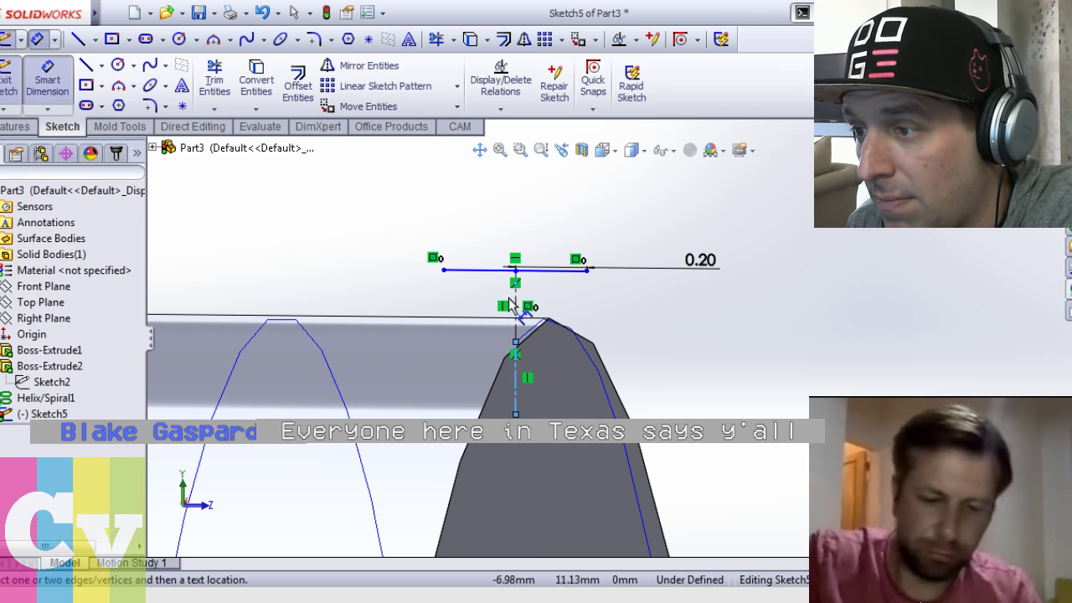
{"action": "left_click", "coordinate": [518, 375]}
{"action": "left_click", "coordinate": [775, 374]}
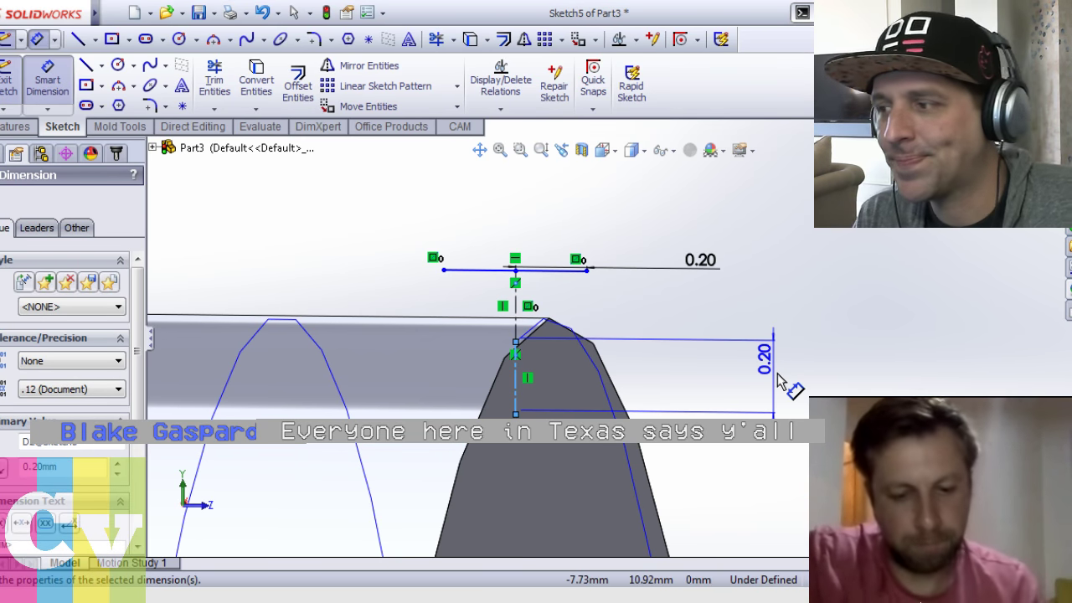
{"action": "key", "text": "Escape"}
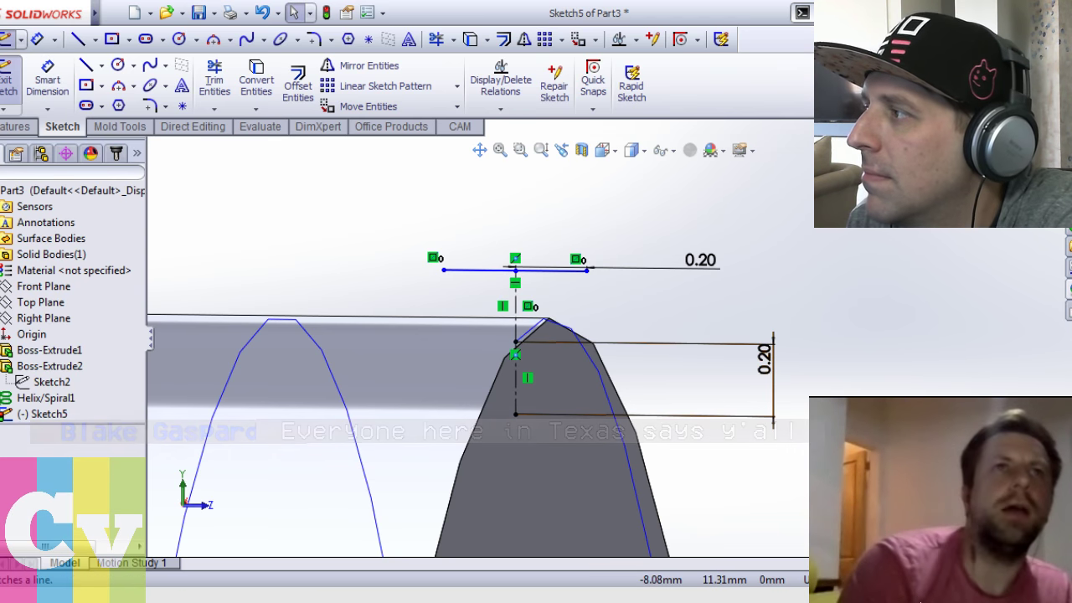
Close the triangular thread profile with two lines from the horizontal line's ends to the lower end of the construction line
{"action": "key", "text": "l"}
{"action": "left_click", "coordinate": [587, 270]}
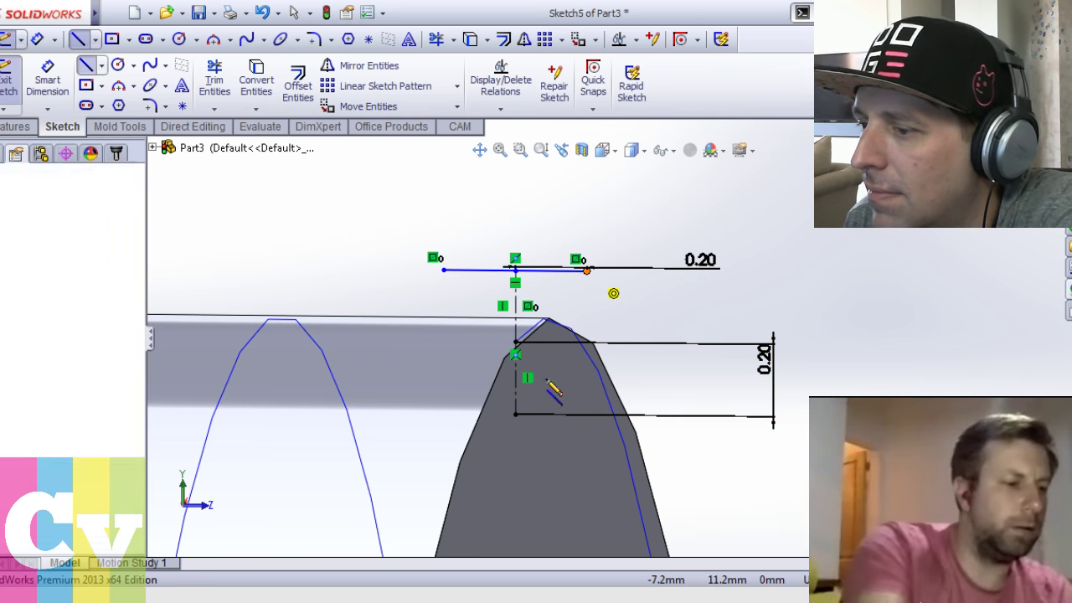
{"action": "left_click", "coordinate": [516, 415]}
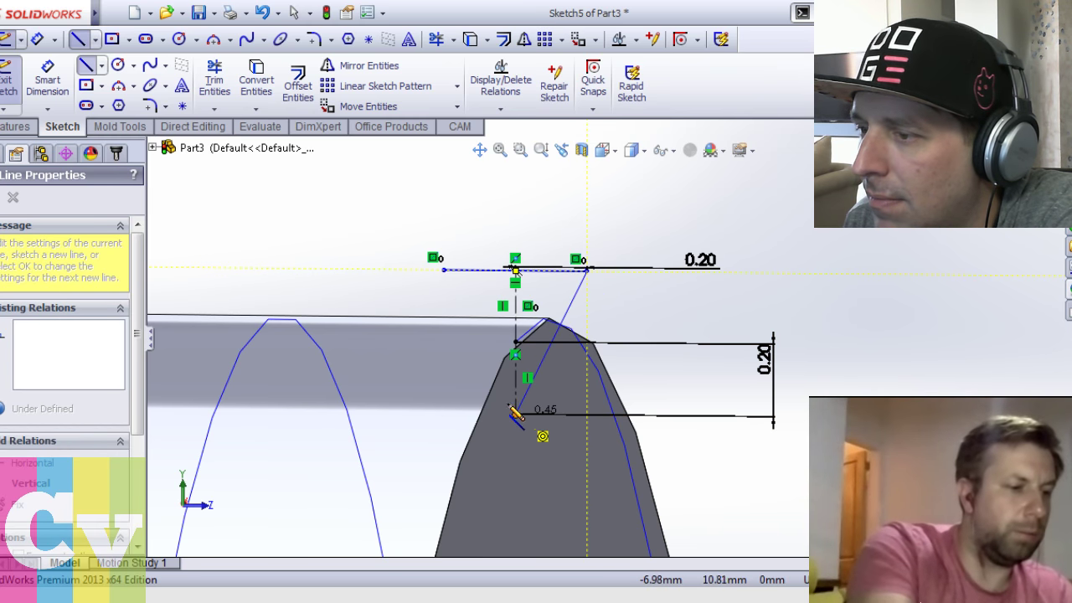
{"action": "left_click", "coordinate": [444, 270]}
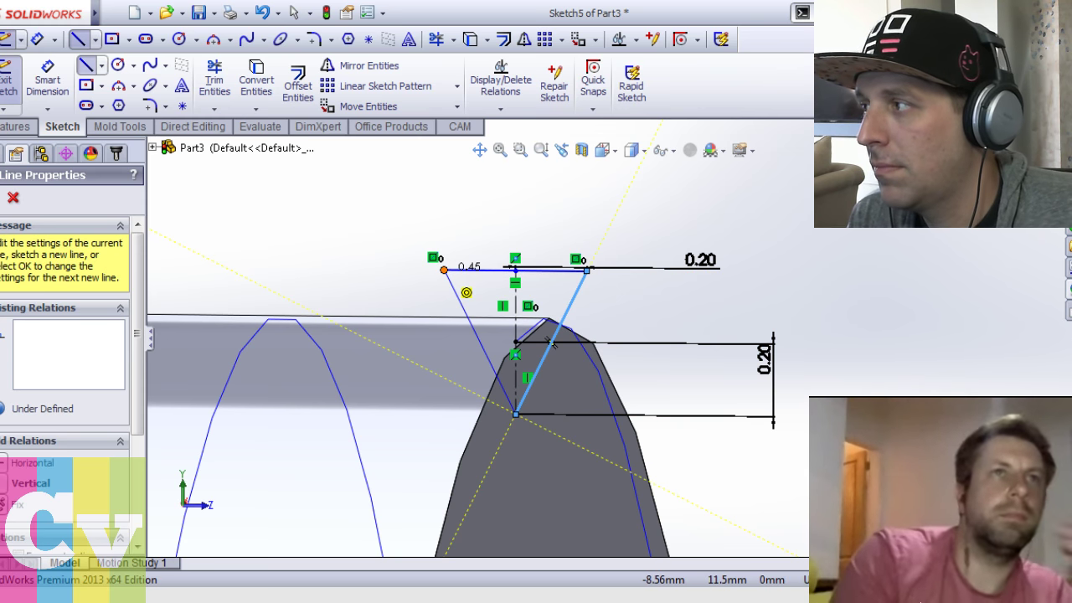
{"action": "key", "text": "Escape"}
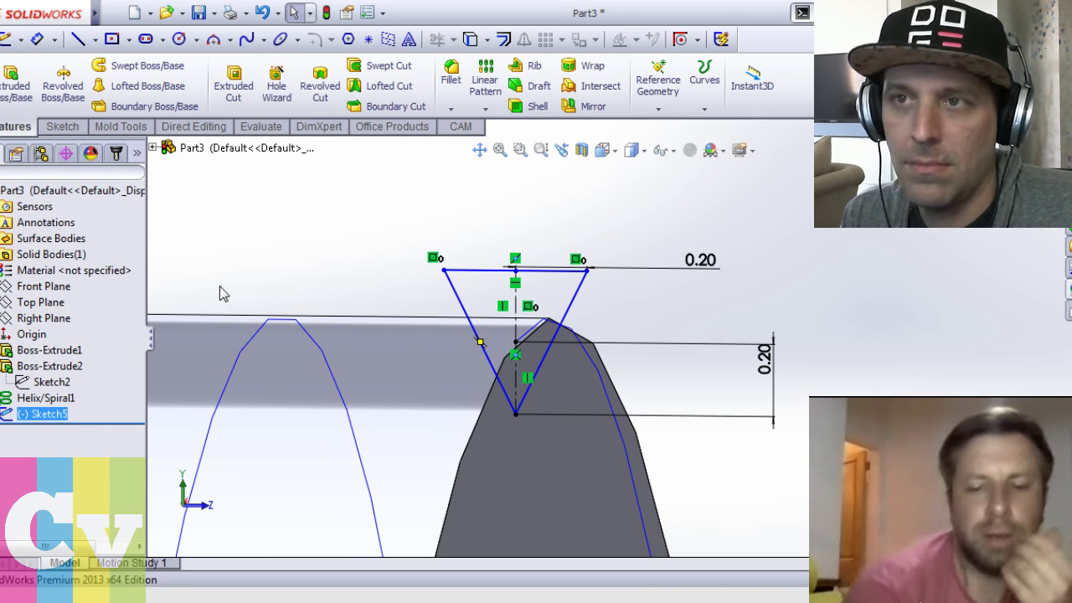
Cut the thread into the smaller boss with a Swept Cut of the triangular profile along the helix
{"action": "left_click", "coordinate": [381, 66]}
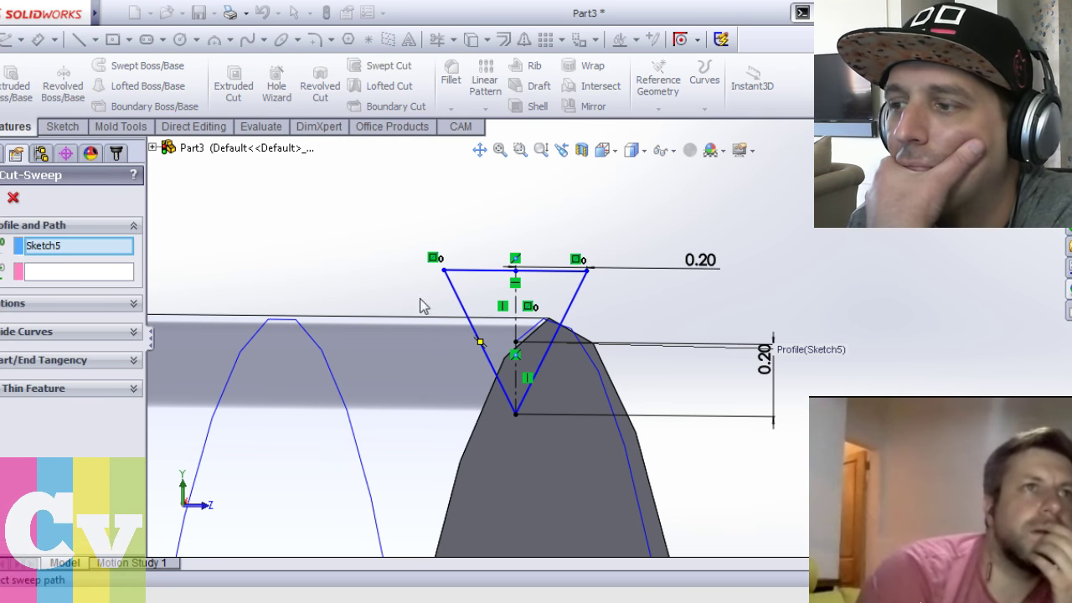
{"action": "left_click", "coordinate": [58, 273]}
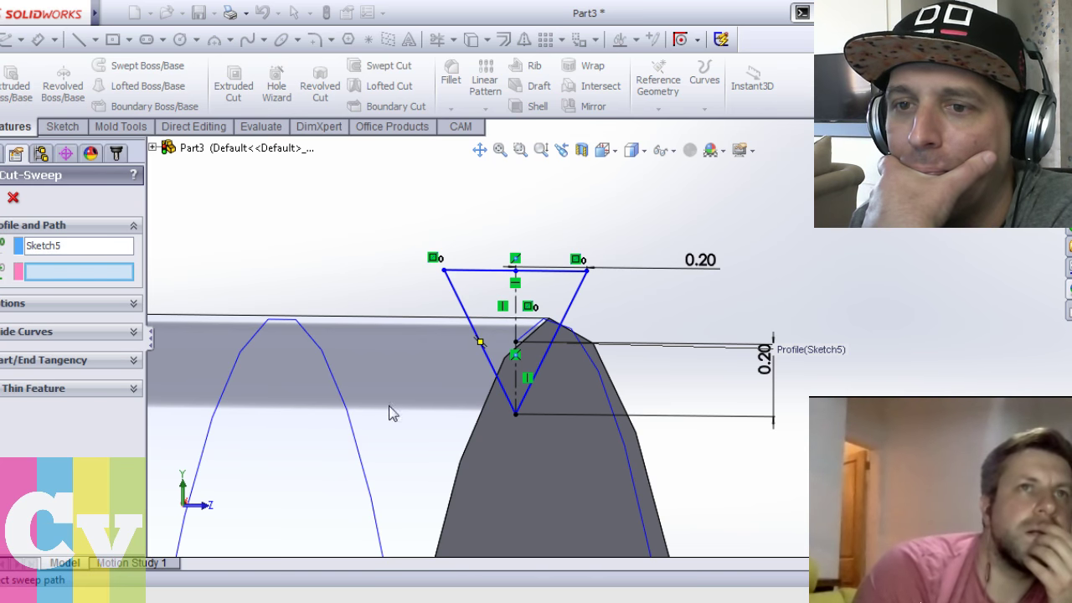
{"action": "left_click", "coordinate": [338, 386]}
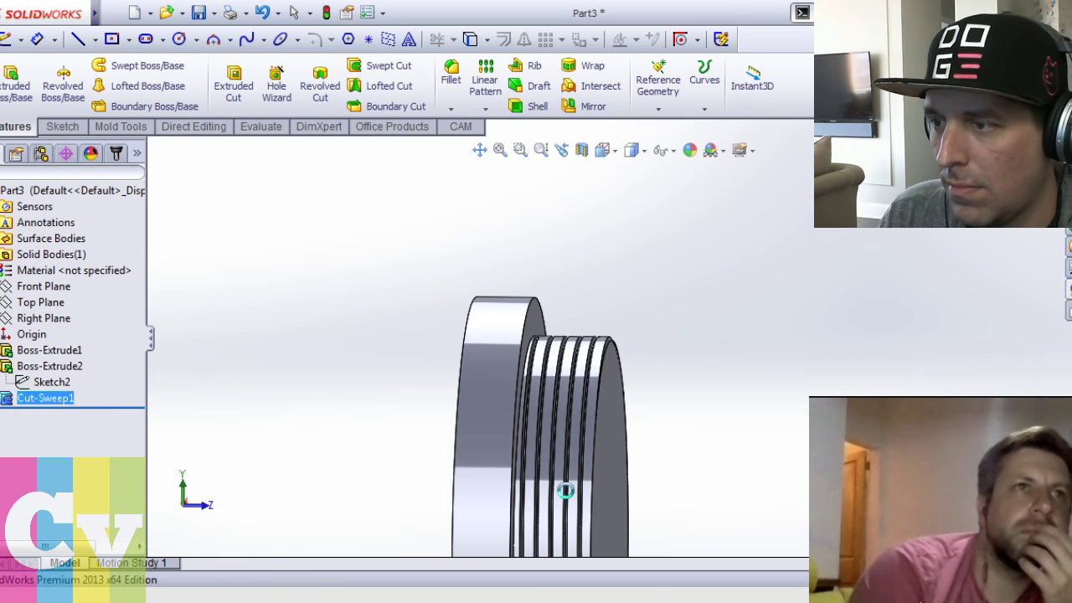
Examine the cut thread around the smaller boss from several angles
{"action": "middle_click_drag", "start_coordinate": [604, 428], "coordinate": [709, 387]}
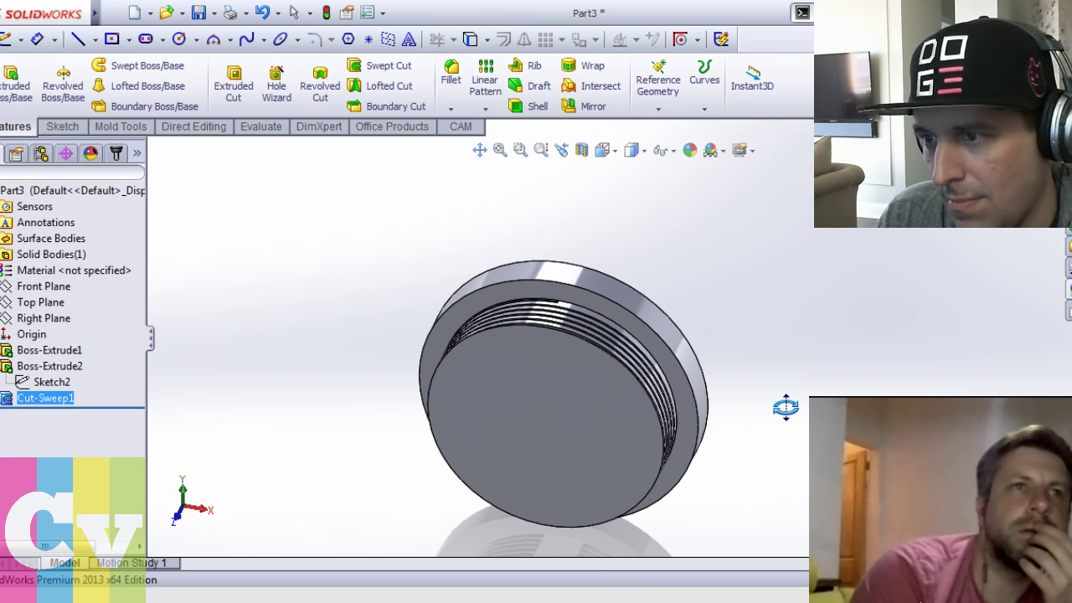
{"action": "middle_click_drag", "start_coordinate": [754, 395], "coordinate": [786, 430]}
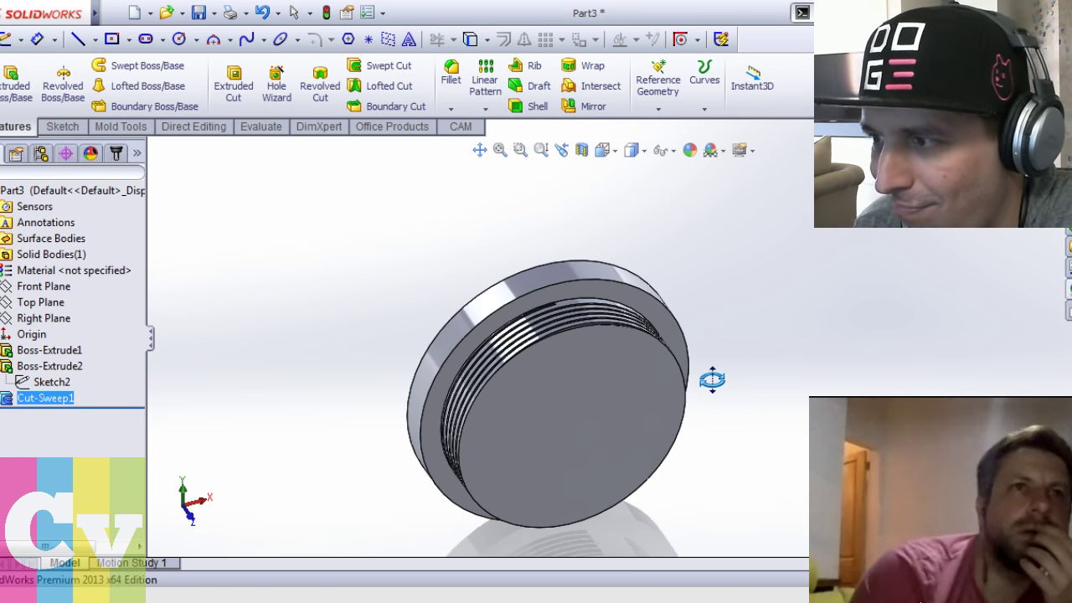
{"action": "middle_click_drag", "start_coordinate": [764, 519], "coordinate": [762, 504]}
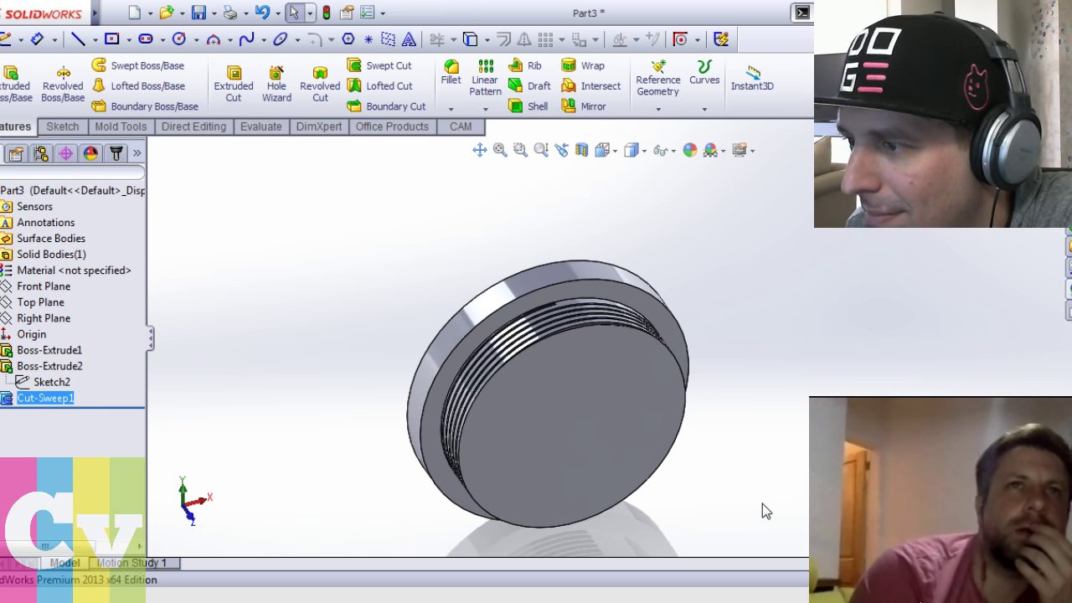
{"action": "left_click", "coordinate": [766, 464]}
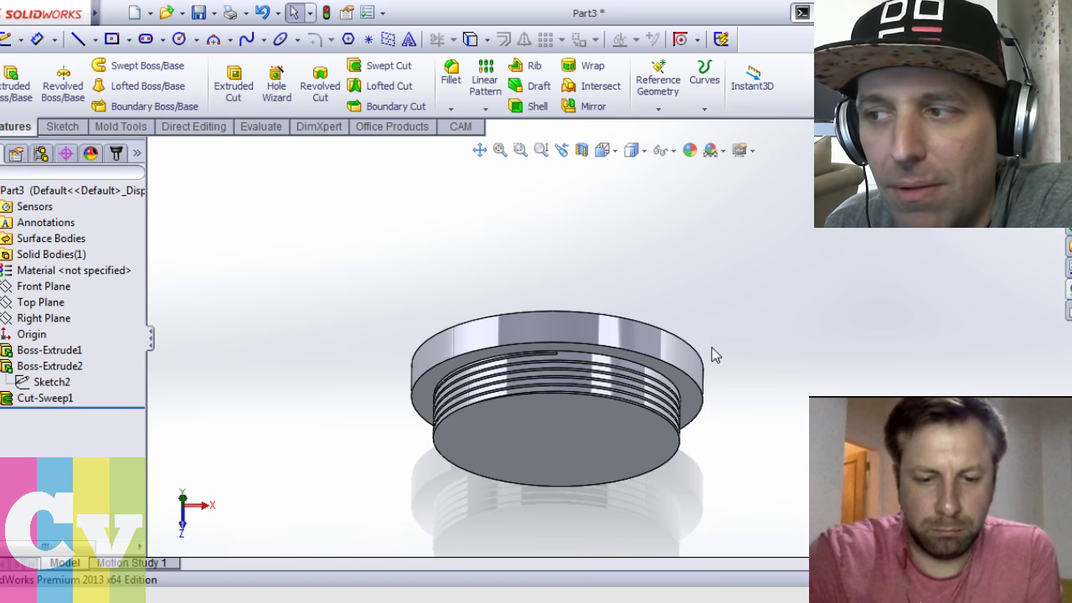
{"action": "key", "text": "ctrl+7"}
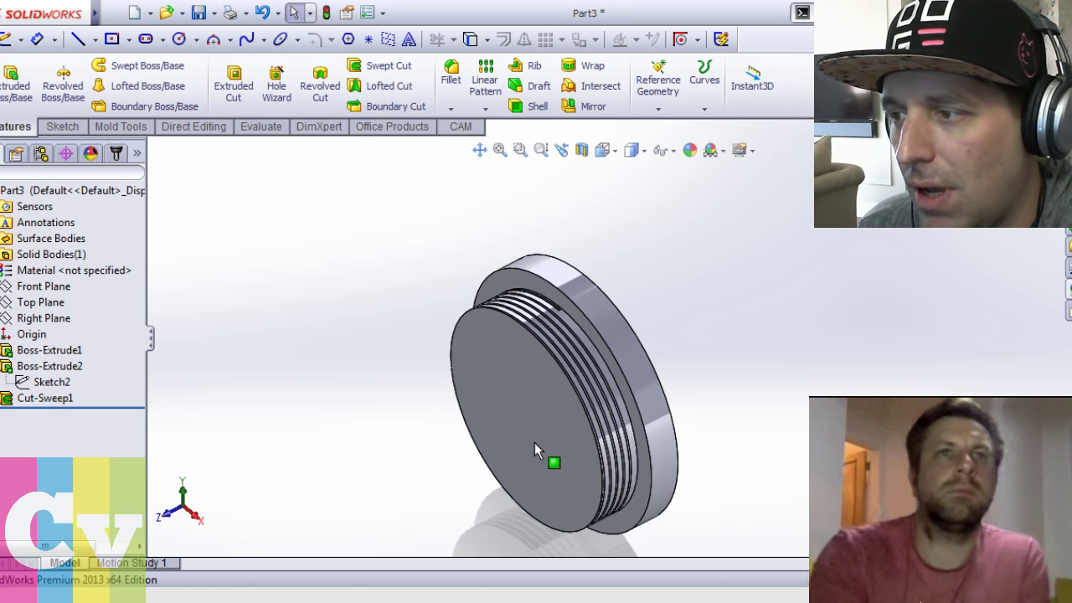
{"action": "key", "text": "f"}
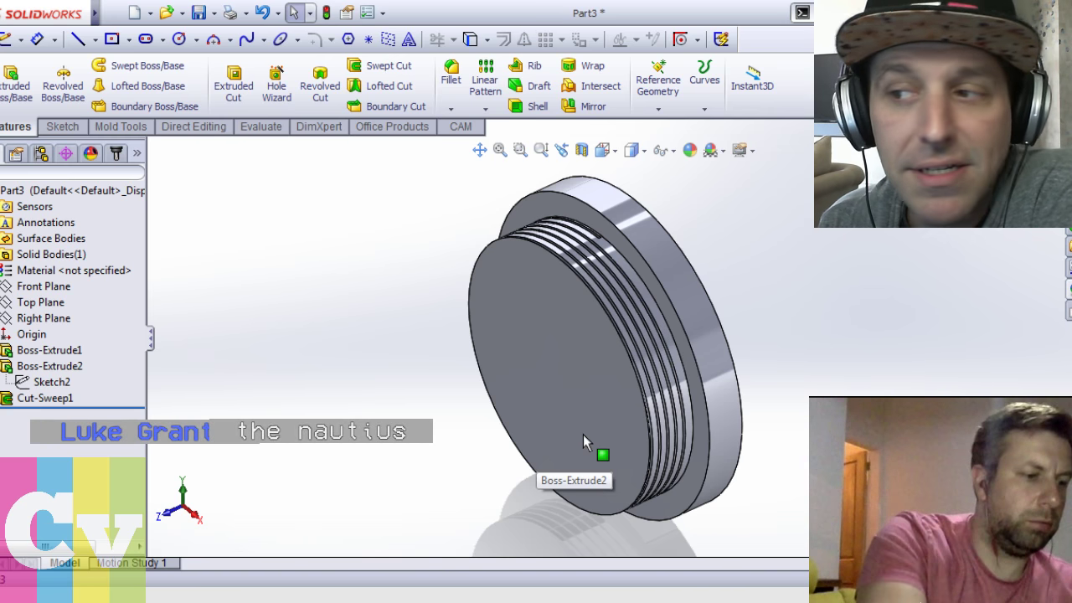
{"action": "middle_click_drag", "start_coordinate": [722, 339], "coordinate": [721, 316]}
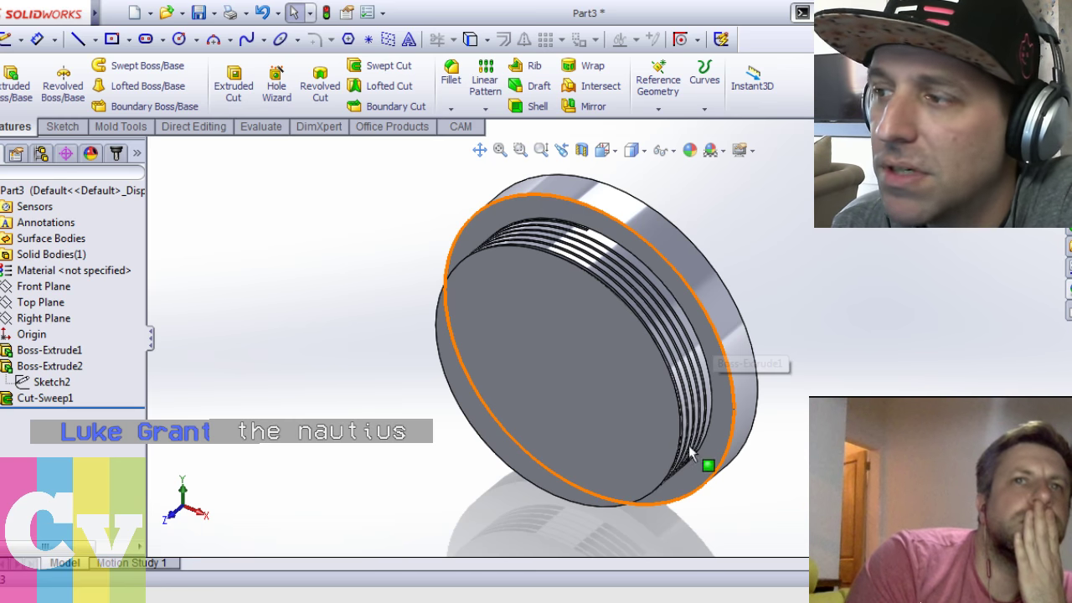
{"action": "middle_click_drag", "start_coordinate": [689, 445], "coordinate": [776, 398]}
{"action": "middle_click_drag", "start_coordinate": [831, 369], "coordinate": [836, 375]}
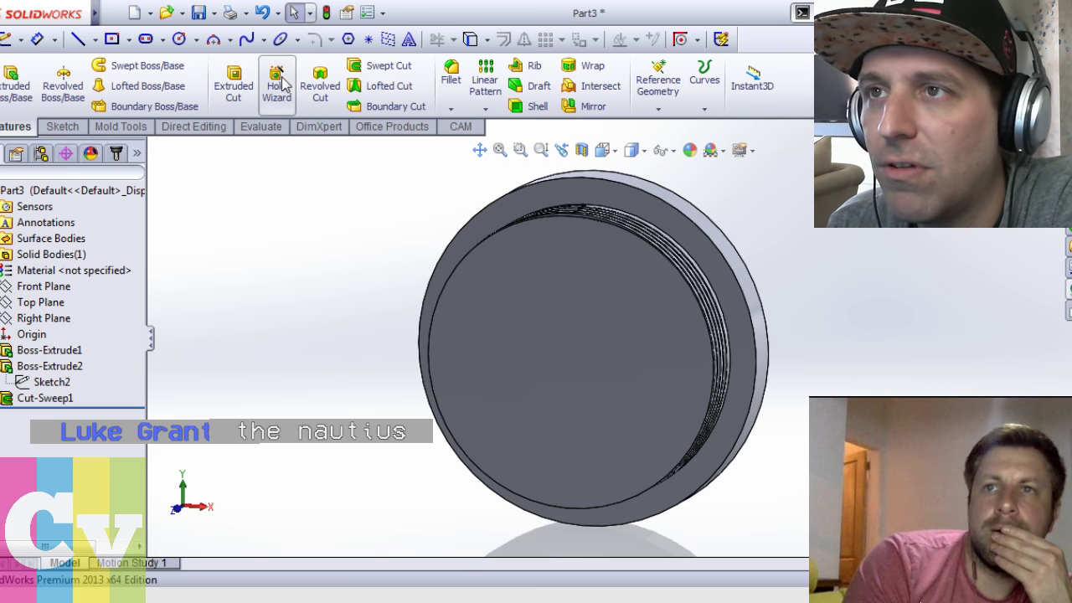
Start a sketch on the threaded boss's end face and draw a circle about 19 mm in diameter centred on the origin
{"action": "middle_click_drag", "start_coordinate": [516, 291], "coordinate": [552, 283]}
{"action": "left_click", "coordinate": [625, 255]}
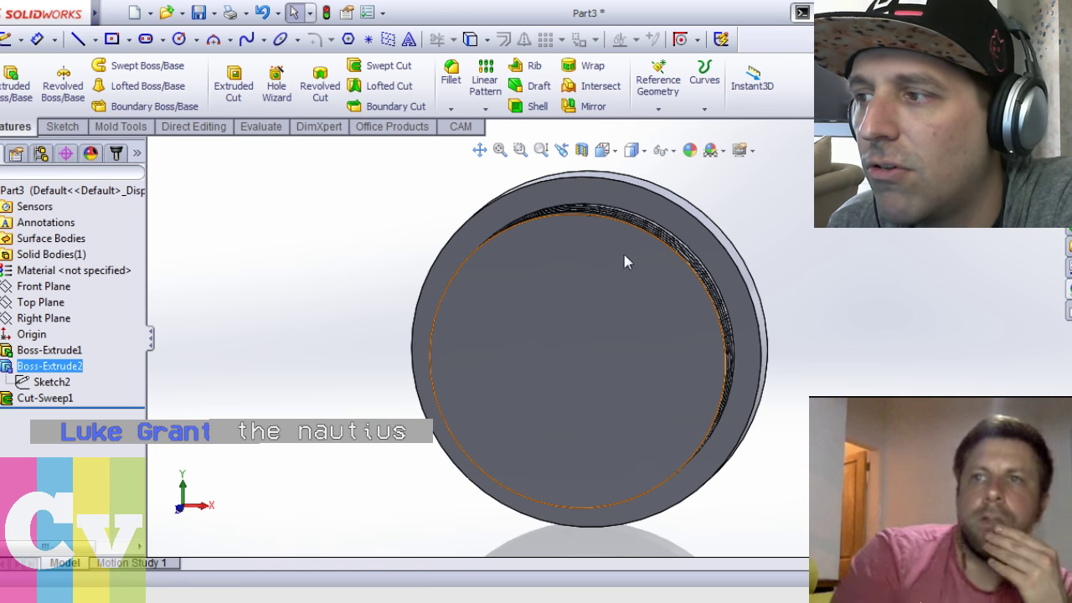
{"action": "left_click", "coordinate": [558, 237]}
{"action": "left_click", "coordinate": [535, 336]}
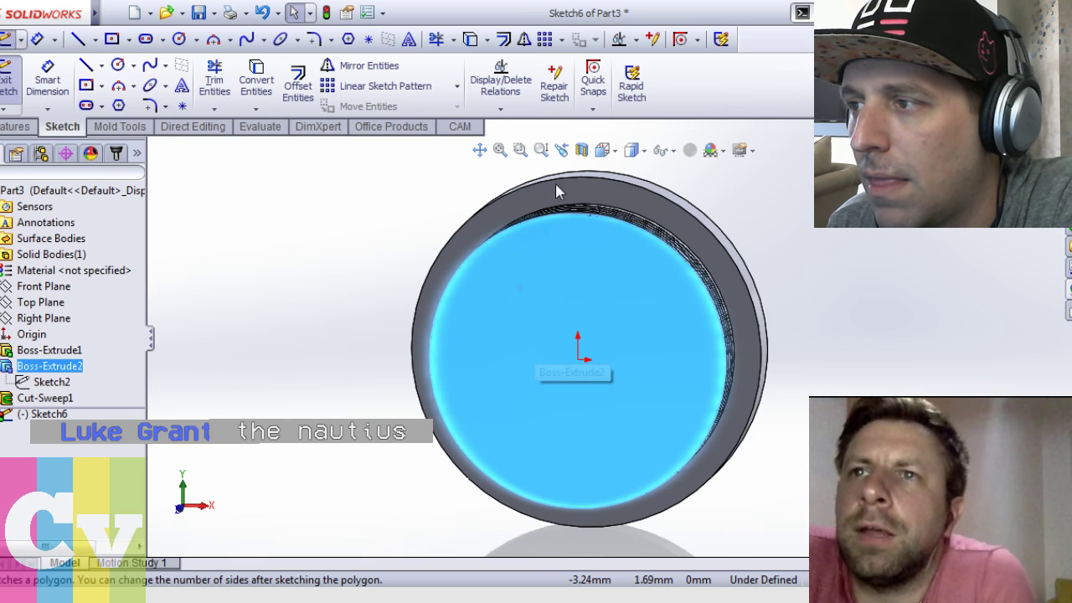
{"action": "left_click", "coordinate": [568, 219]}
{"action": "left_click", "coordinate": [599, 383]}
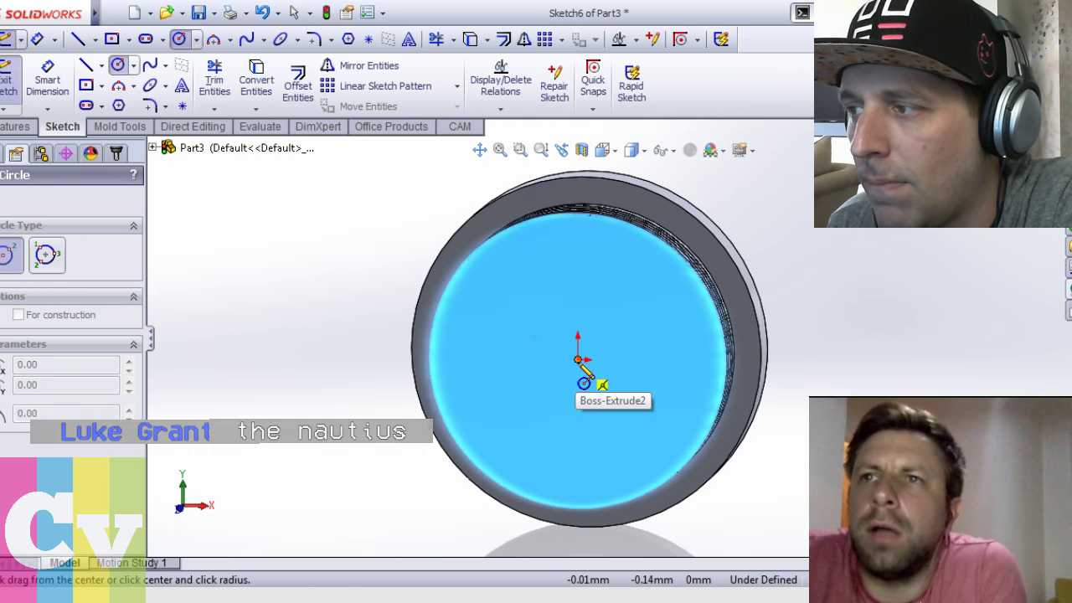
{"action": "left_click", "coordinate": [651, 258]}
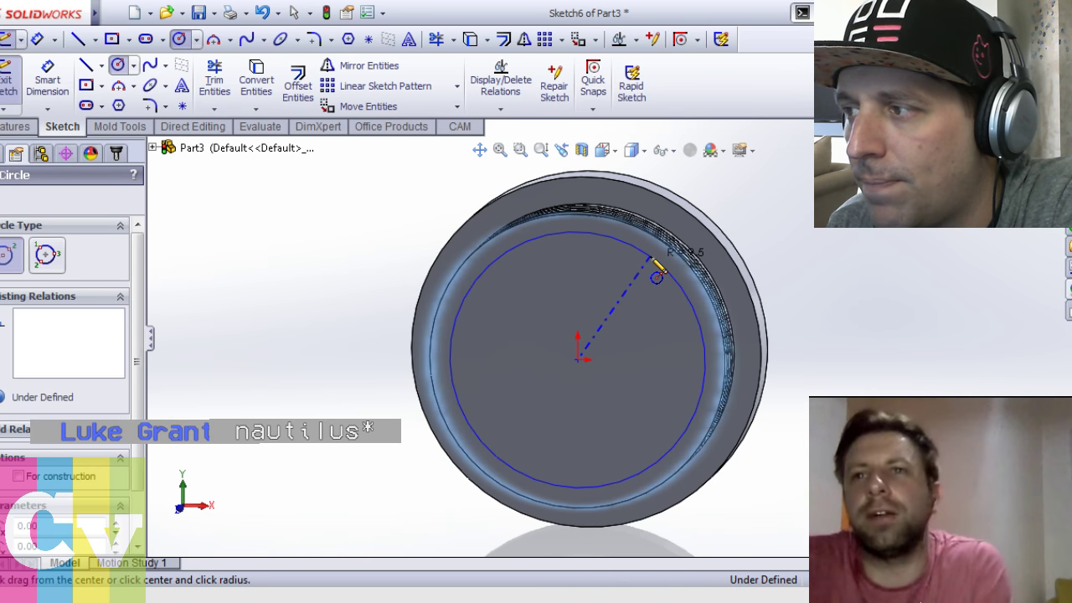
Cut-extrude the circle 2 mm deep into the threaded boss with a blind end condition
{"action": "left_click", "coordinate": [15, 126]}
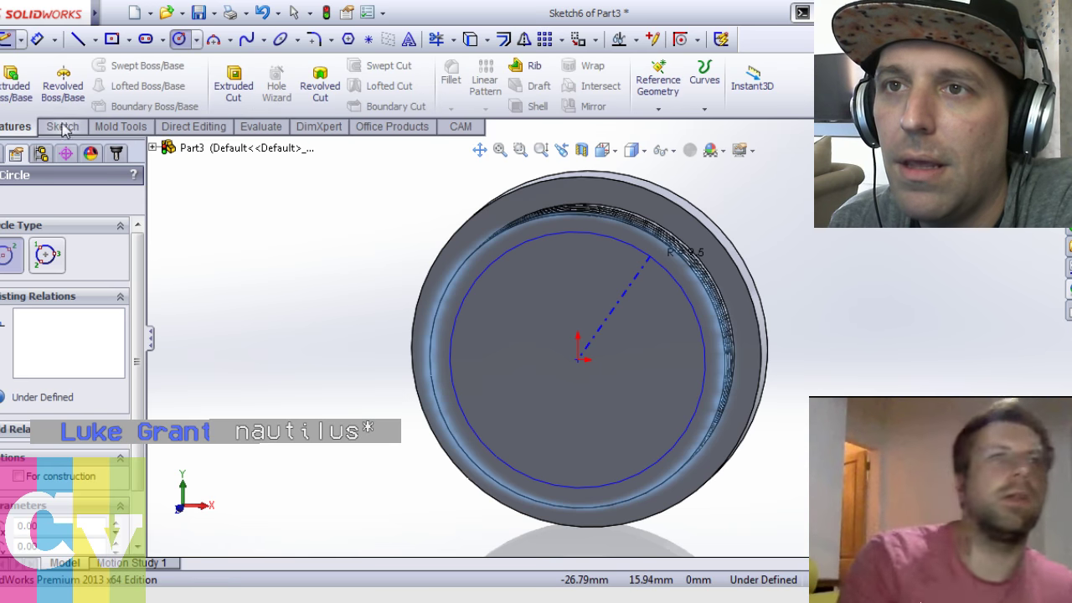
{"action": "left_click", "coordinate": [234, 85]}
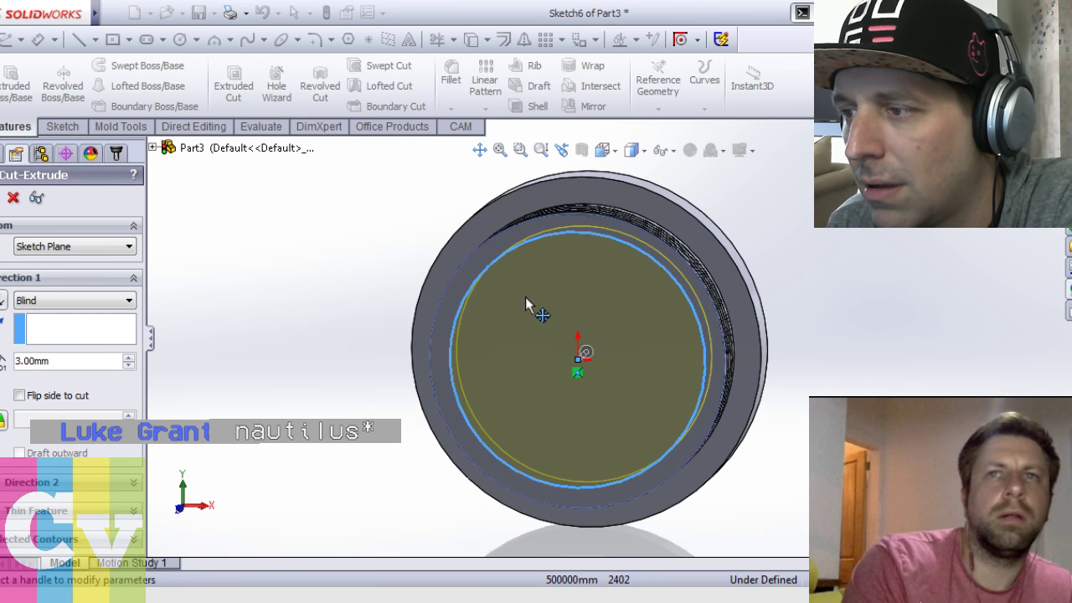
{"action": "middle_click_drag", "start_coordinate": [526, 303], "coordinate": [522, 306]}
{"action": "scroll", "coordinate": [521, 306], "scroll_direction": "down", "scroll_amount": 4}
{"action": "left_click_drag", "start_coordinate": [505, 307], "coordinate": [463, 305]}
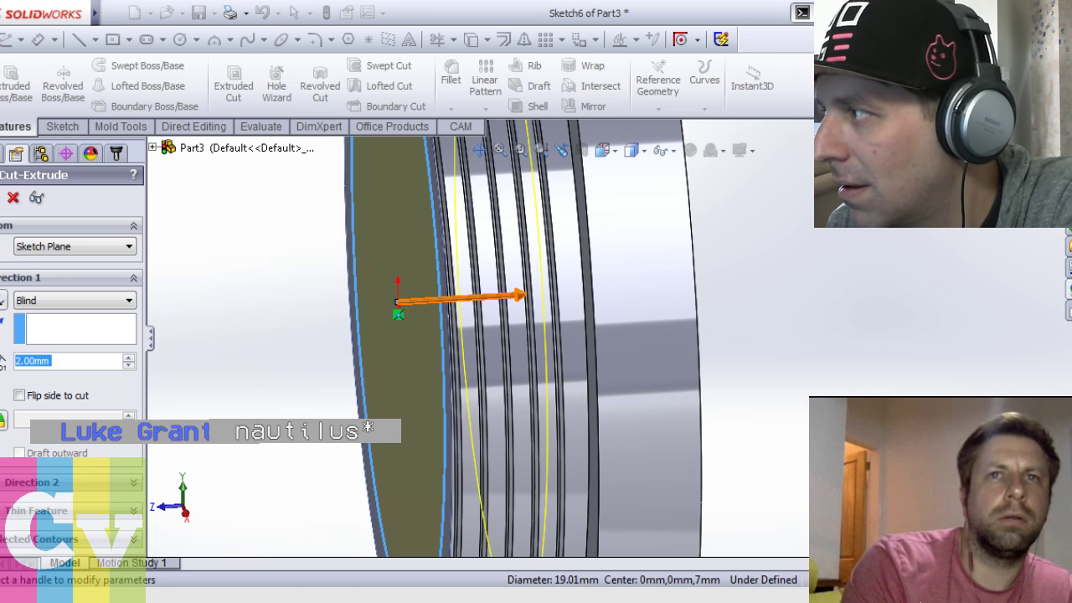
{"action": "key", "text": "Return"}
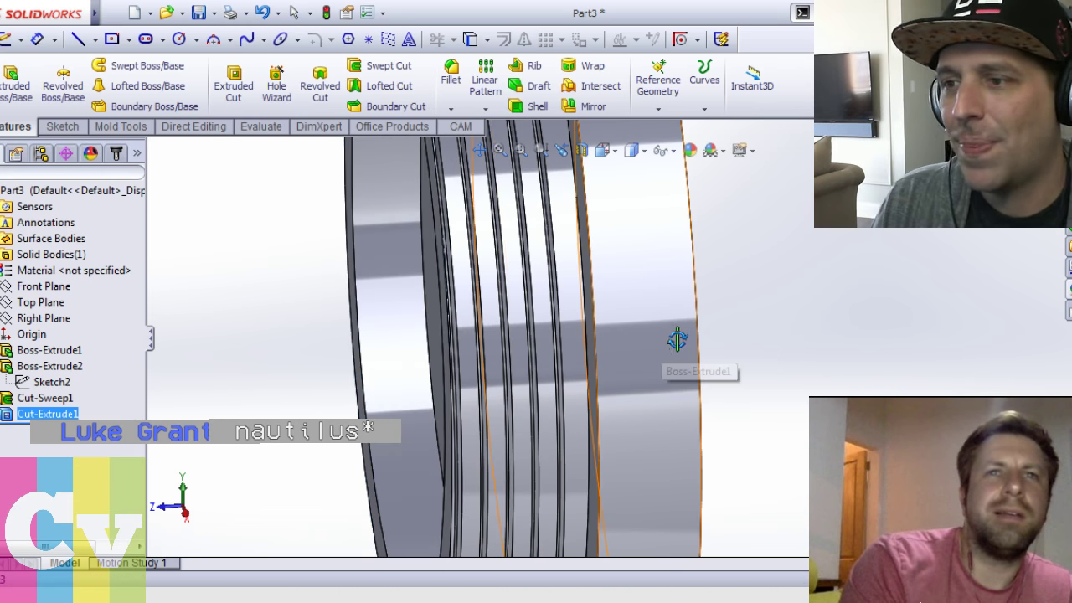
Start a sketch on the recess floor and draw a circle about 4.29 mm in diameter centred on the origin
{"action": "scroll", "coordinate": [718, 380], "scroll_direction": "up", "scroll_amount": 3}
{"action": "middle_click_drag", "start_coordinate": [718, 380], "coordinate": [730, 391]}
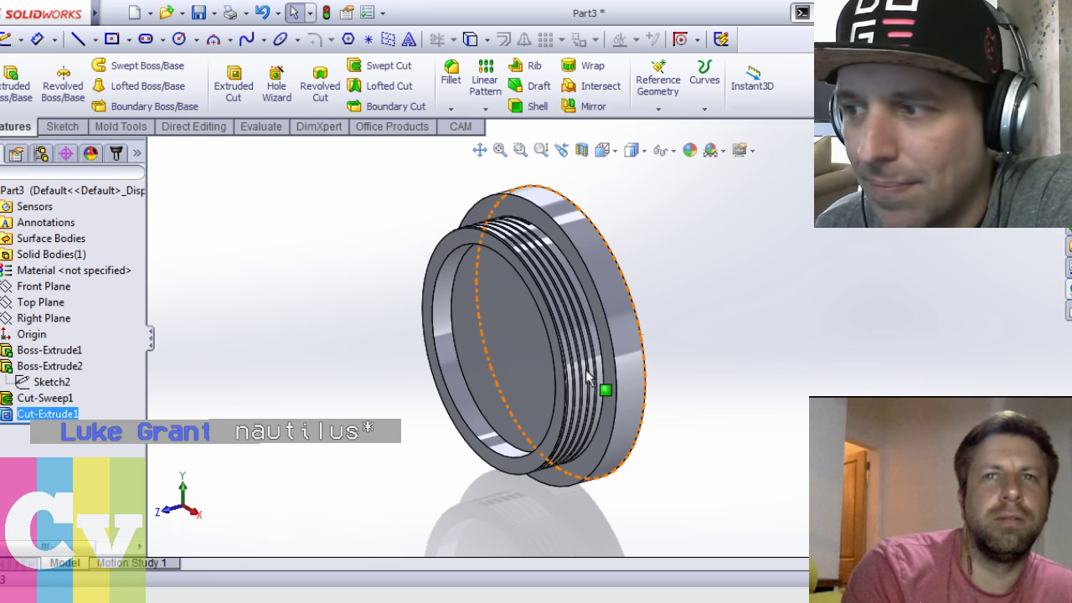
{"action": "middle_click_drag", "start_coordinate": [526, 343], "coordinate": [510, 343]}
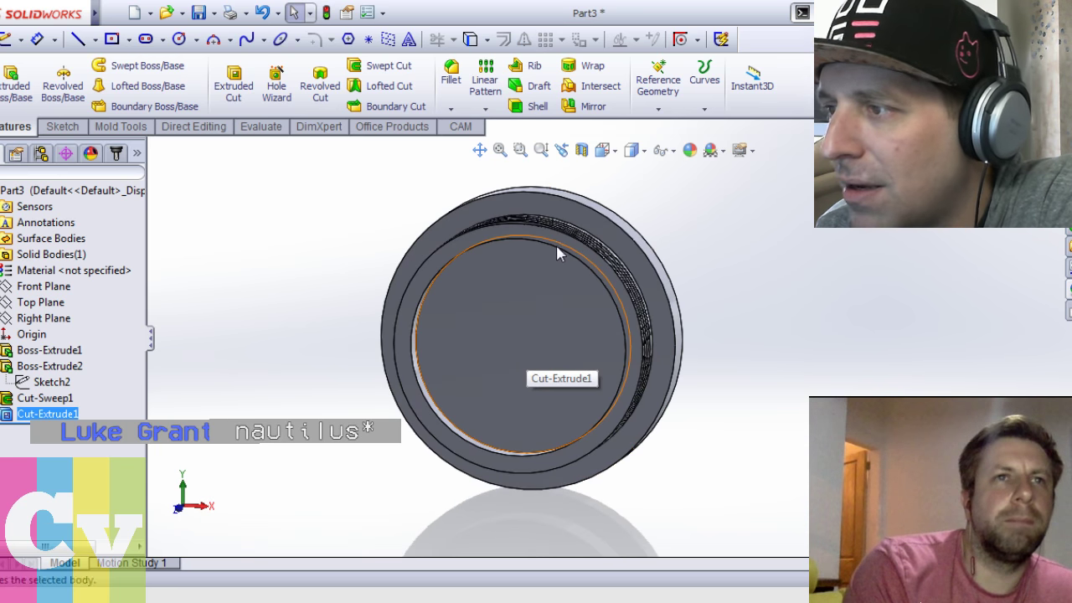
{"action": "left_click", "coordinate": [535, 233]}
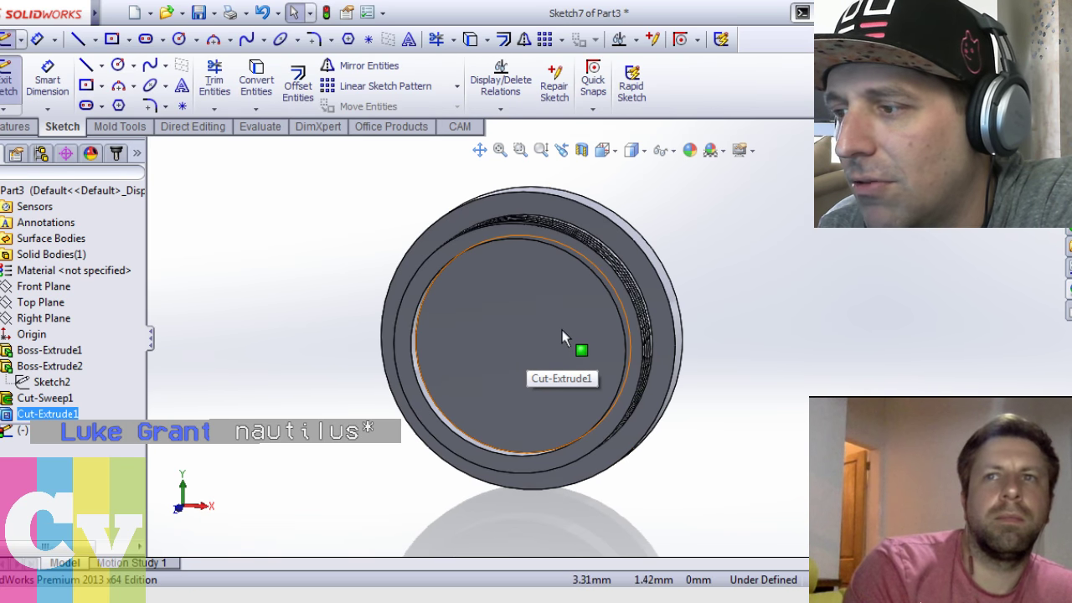
{"action": "left_click", "coordinate": [118, 66]}
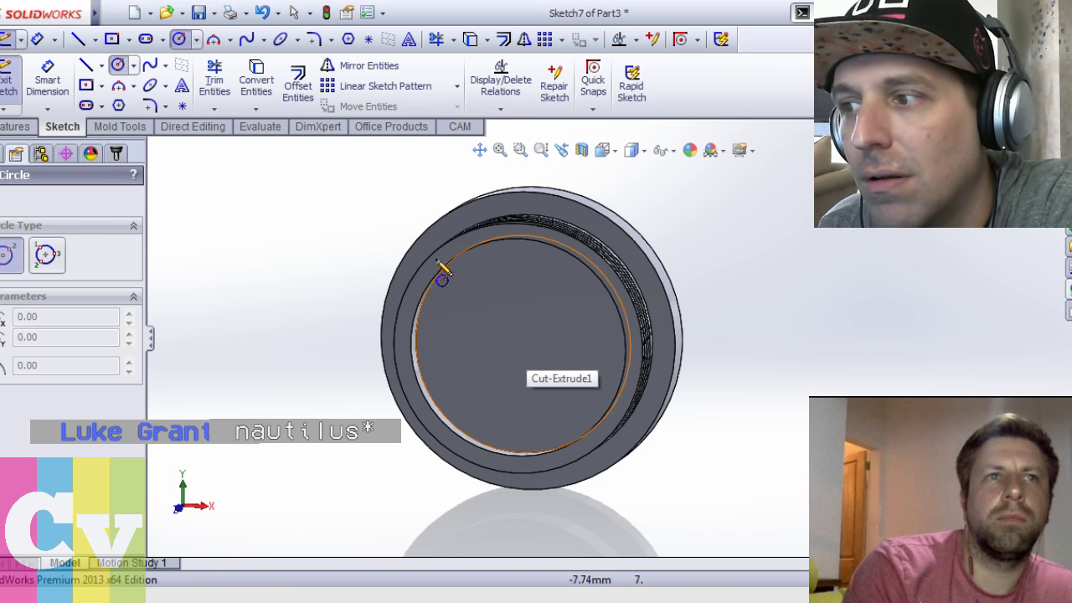
{"action": "left_click", "coordinate": [545, 334]}
Dimension the small circle on the recess floor to a diameter of 7 mm and close the sketch
{"action": "right_click_drag", "start_coordinate": [544, 252], "coordinate": [530, 217]}
{"action": "left_click", "coordinate": [548, 347]}
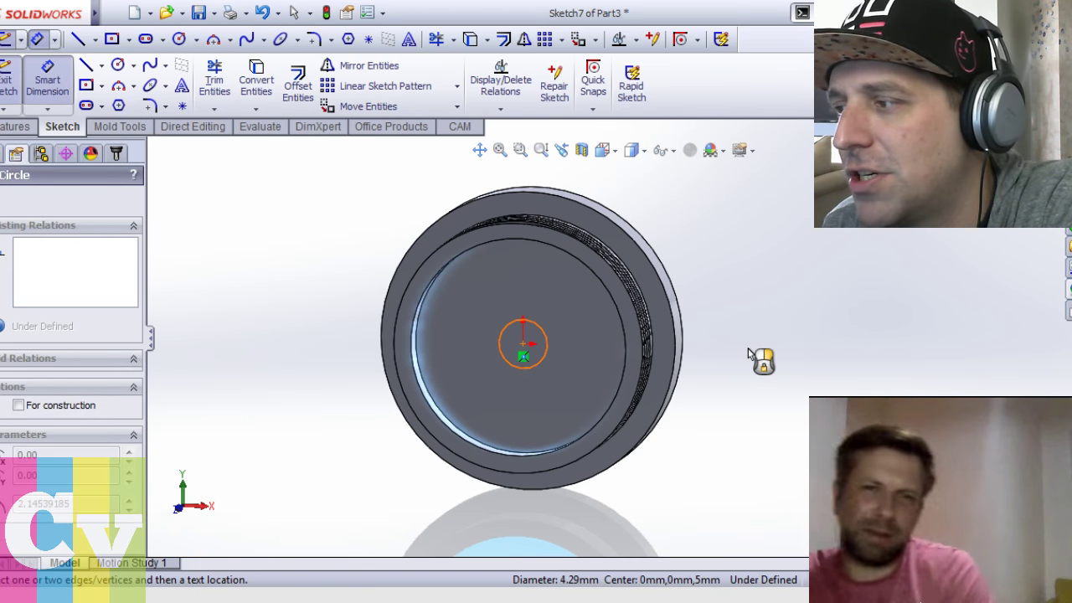
{"action": "left_click", "coordinate": [769, 356]}
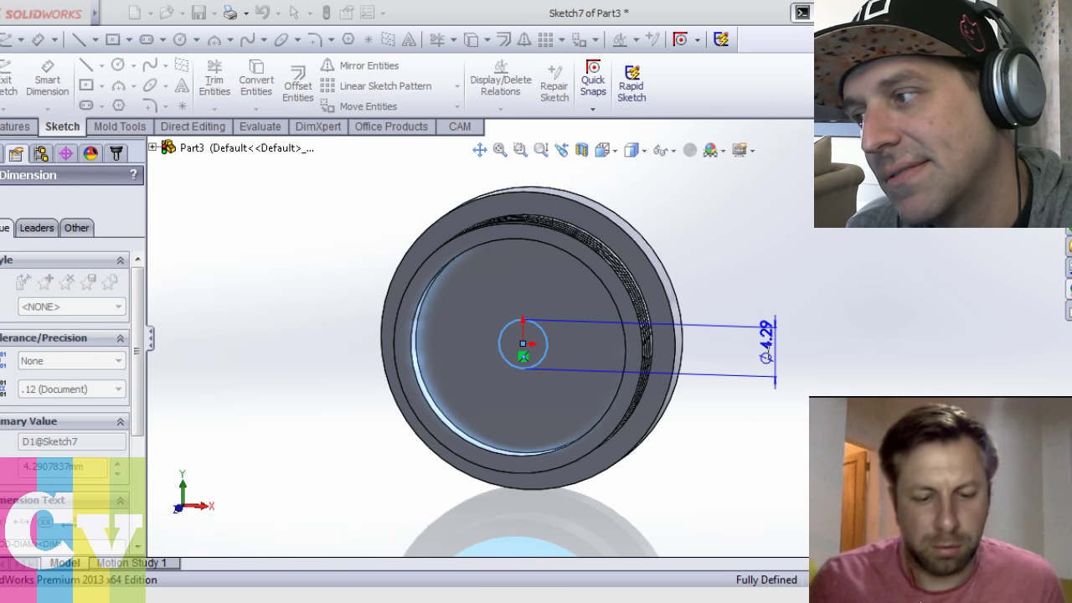
{"action": "key", "text": "Return"}
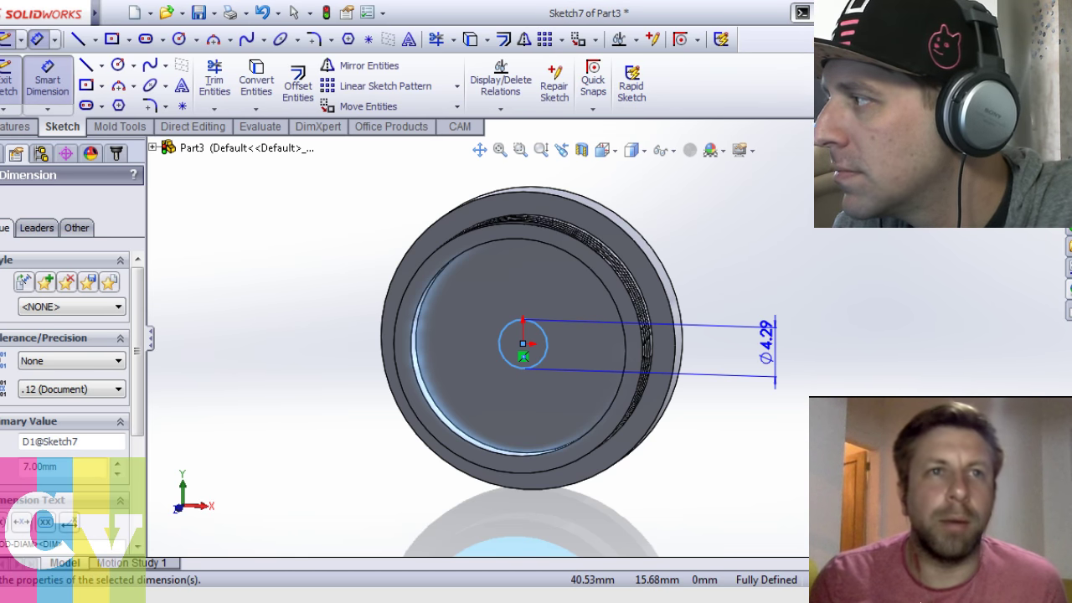
{"action": "key", "text": "ctrl+b"}
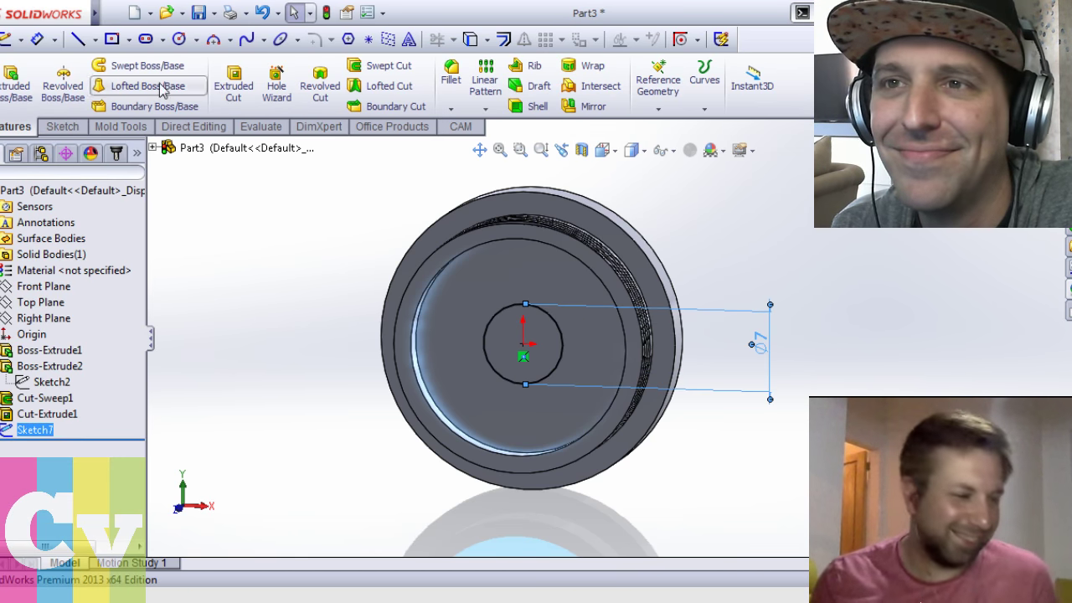
Cut-extrude the 7 mm circle 9 mm deep with a blind end condition, making a central hole through the cap
{"action": "left_click", "coordinate": [234, 85]}
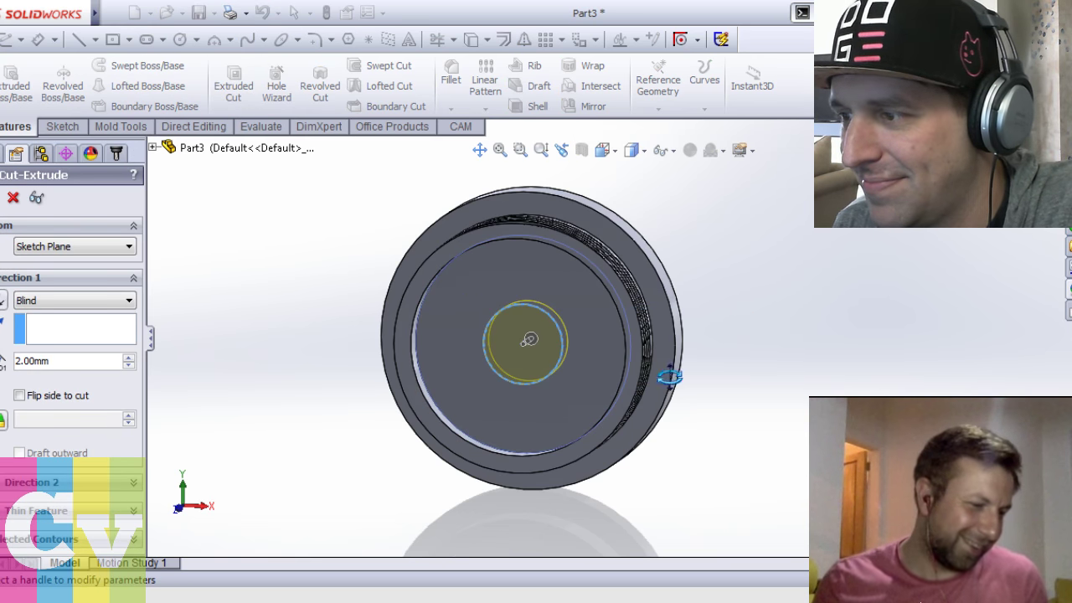
{"action": "middle_click_drag", "start_coordinate": [555, 352], "coordinate": [570, 351]}
{"action": "left_click", "coordinate": [553, 345]}
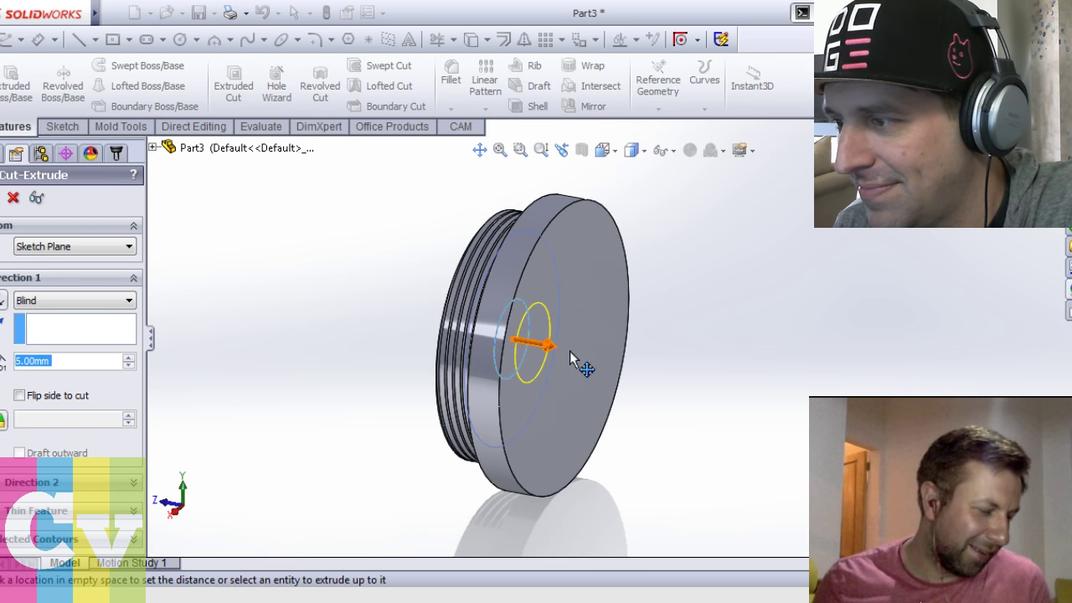
{"action": "left_click", "coordinate": [622, 359]}
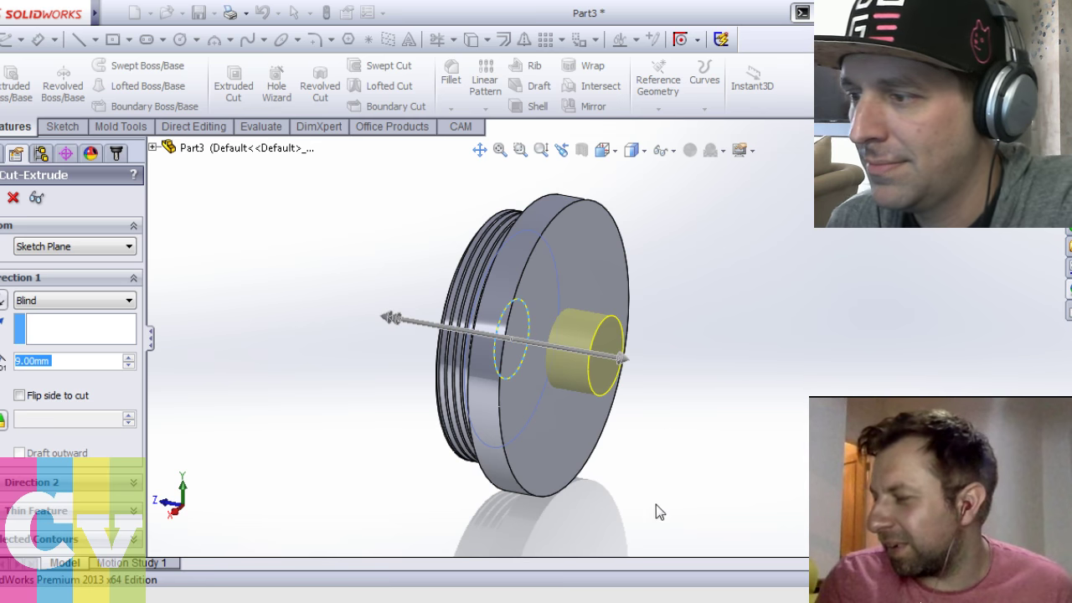
{"action": "key", "text": "Return"}
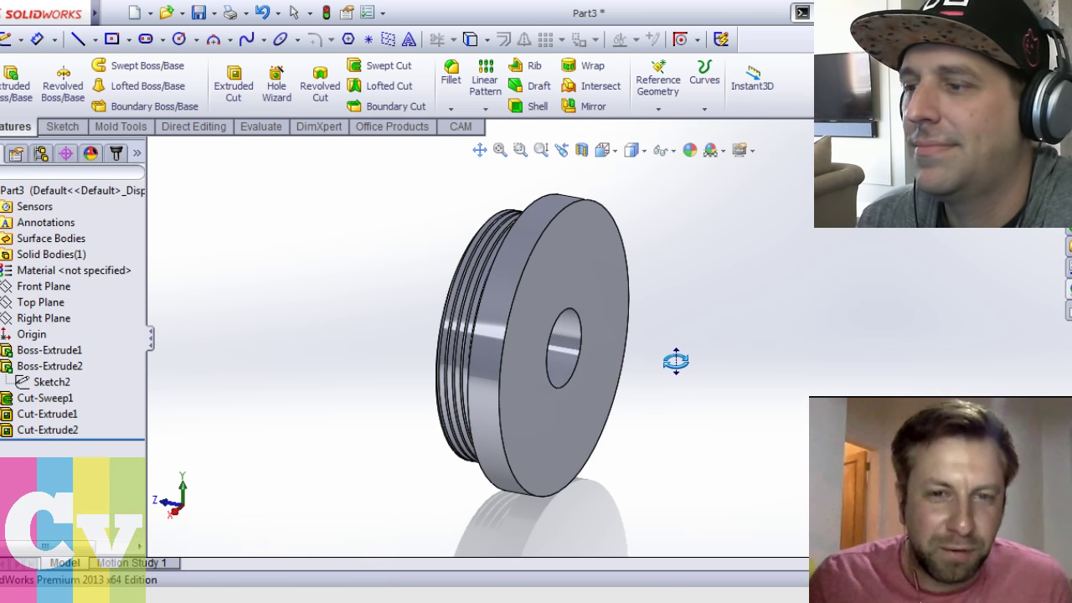
Start a sketch on the flange's flat outer face and convert the central hole's edge into a sketch circle
{"action": "middle_click_drag", "start_coordinate": [621, 355], "coordinate": [467, 330]}
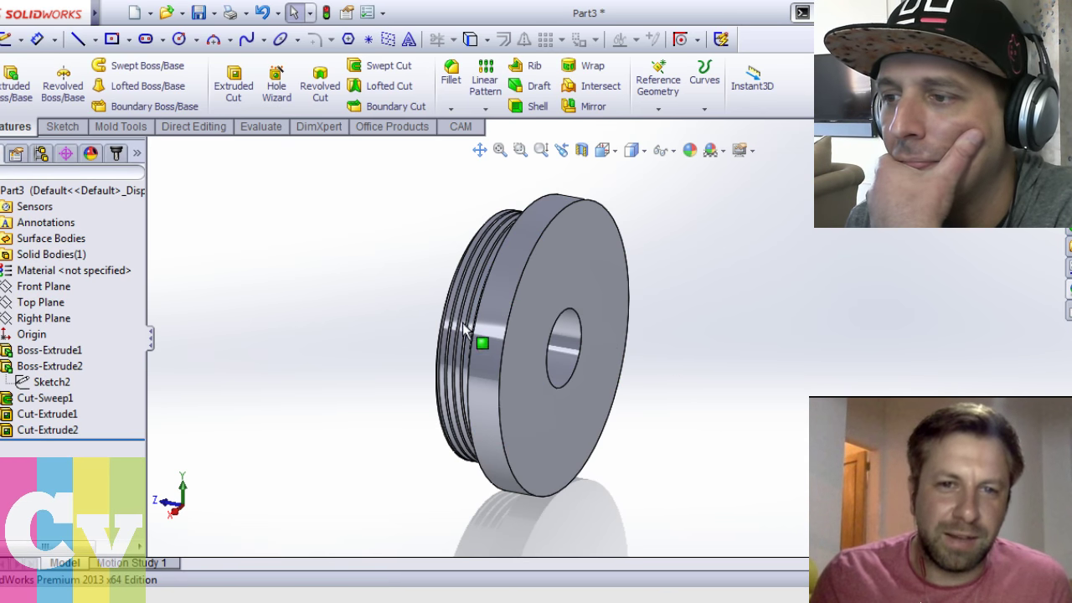
{"action": "left_click", "coordinate": [503, 247]}
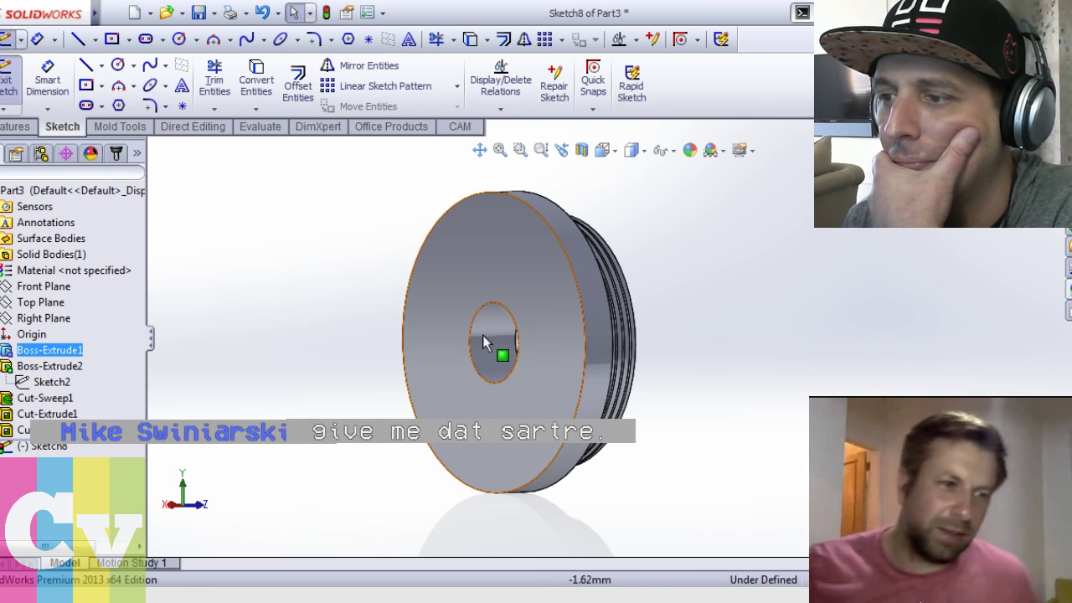
{"action": "scroll", "coordinate": [497, 252], "scroll_direction": "down", "scroll_amount": 5}
{"action": "left_click", "coordinate": [498, 248]}
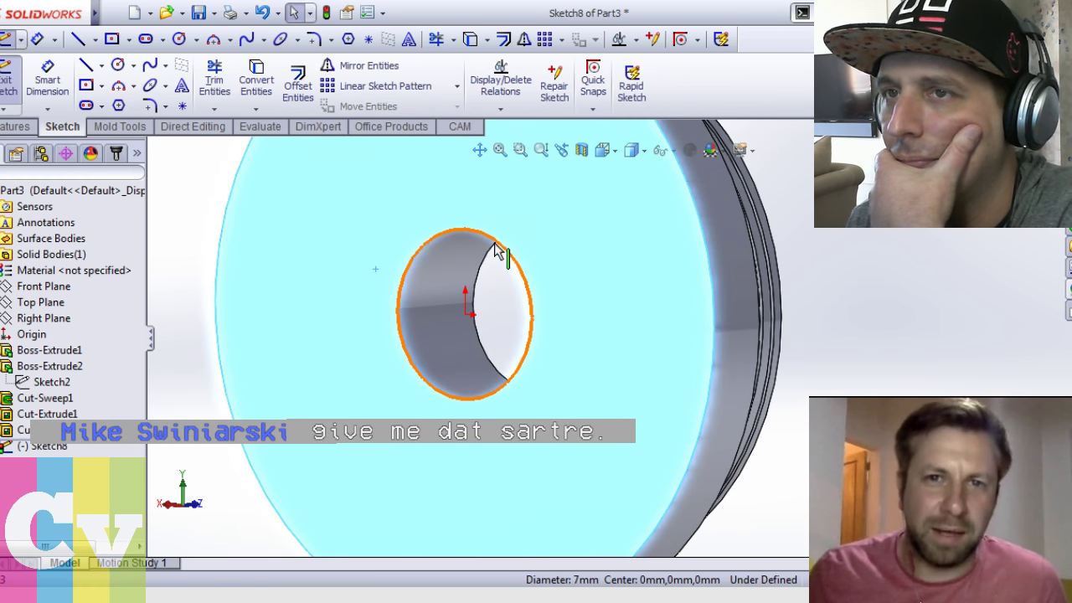
{"action": "left_click", "coordinate": [254, 79]}
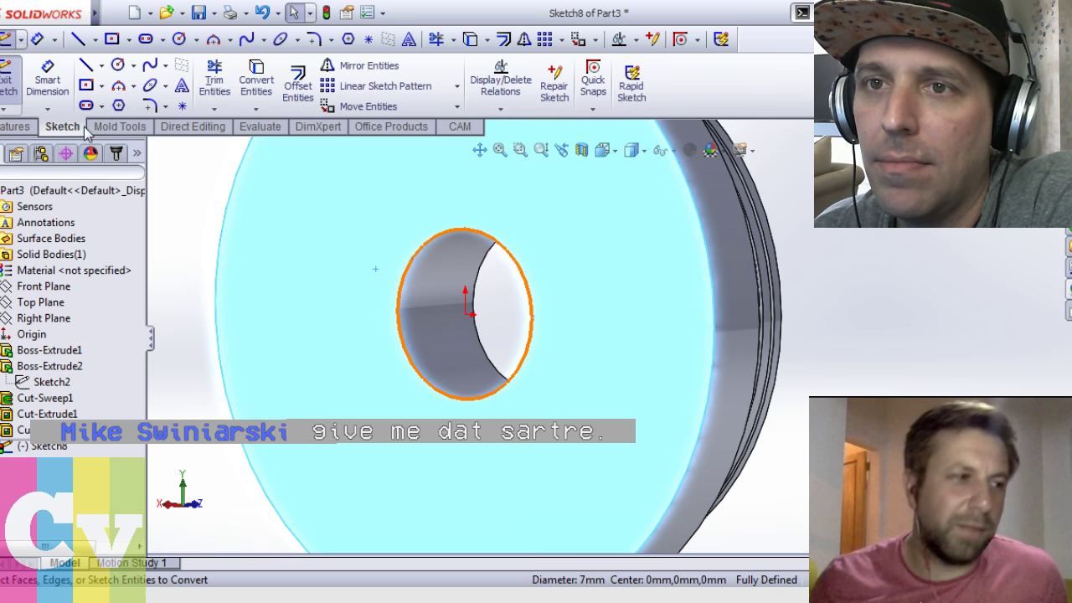
Create a clockwise helix from the converted circle, reversed into the hole, with 1.15 mm pitch, 5 revolutions and a 90° start angle
{"action": "left_click", "coordinate": [20, 126]}
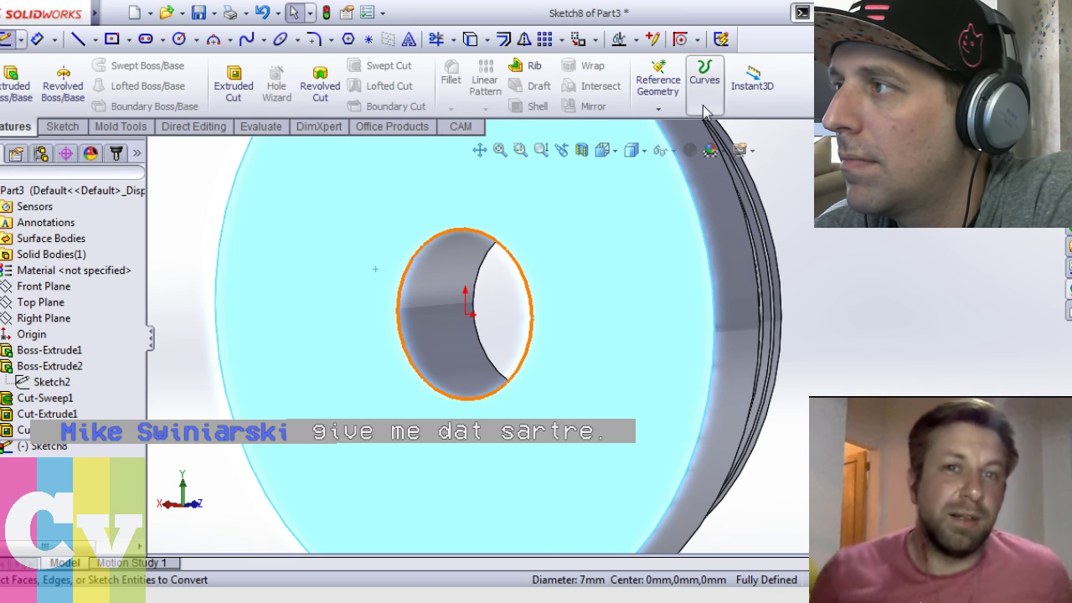
{"action": "left_click", "coordinate": [703, 109]}
{"action": "left_click", "coordinate": [718, 149]}
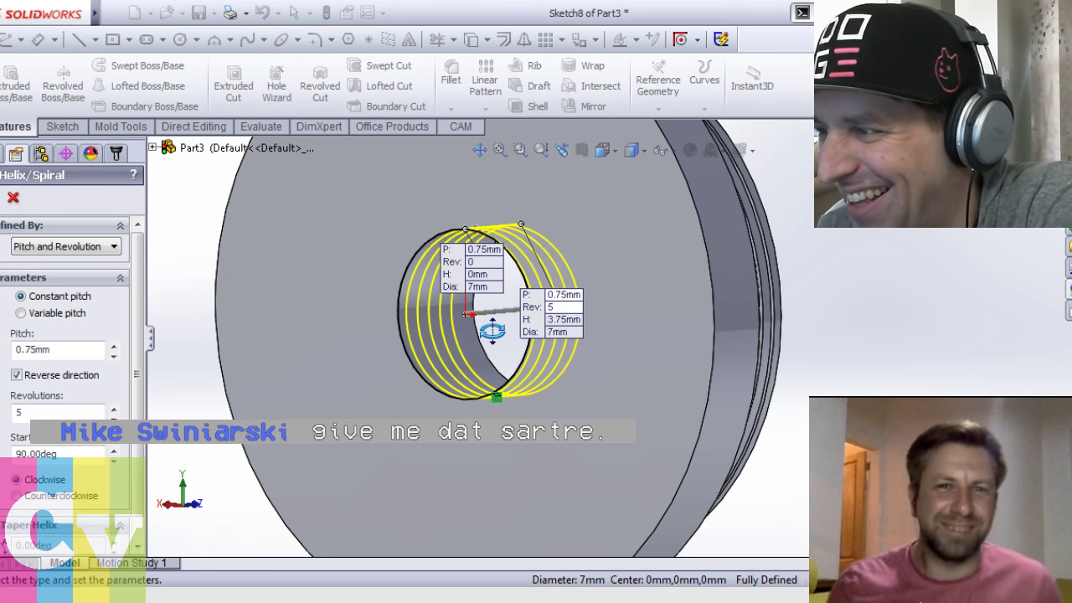
{"action": "scroll", "coordinate": [649, 316], "scroll_direction": "up", "scroll_amount": 3}
{"action": "middle_click_drag", "start_coordinate": [649, 317], "coordinate": [643, 349]}
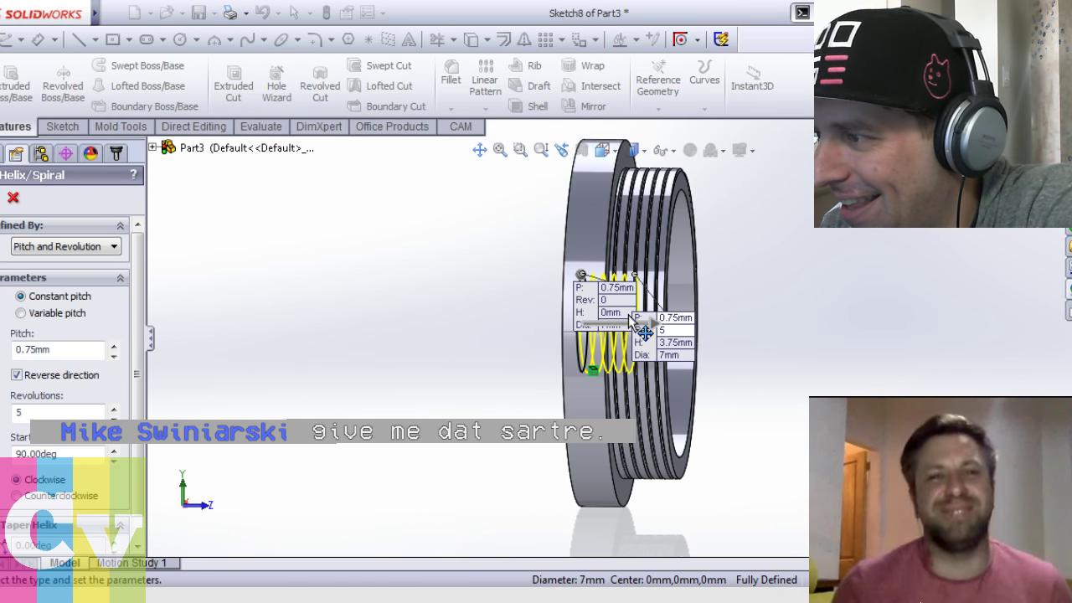
{"action": "middle_click_drag", "start_coordinate": [629, 316], "coordinate": [688, 335]}
{"action": "scroll", "coordinate": [688, 335], "scroll_direction": "down", "scroll_amount": 2}
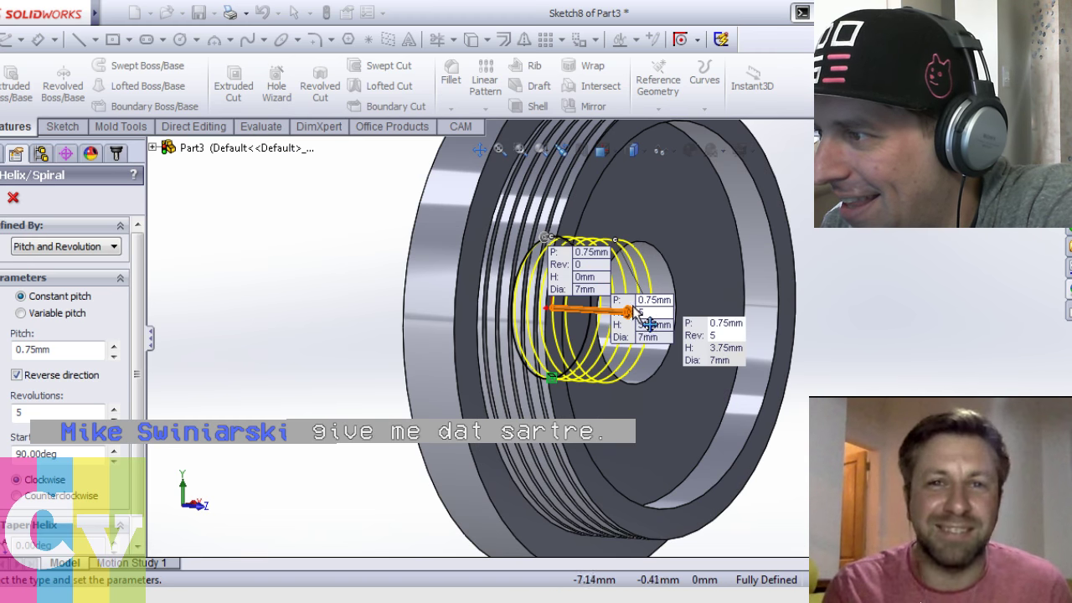
{"action": "left_click_drag", "start_coordinate": [634, 307], "coordinate": [643, 312]}
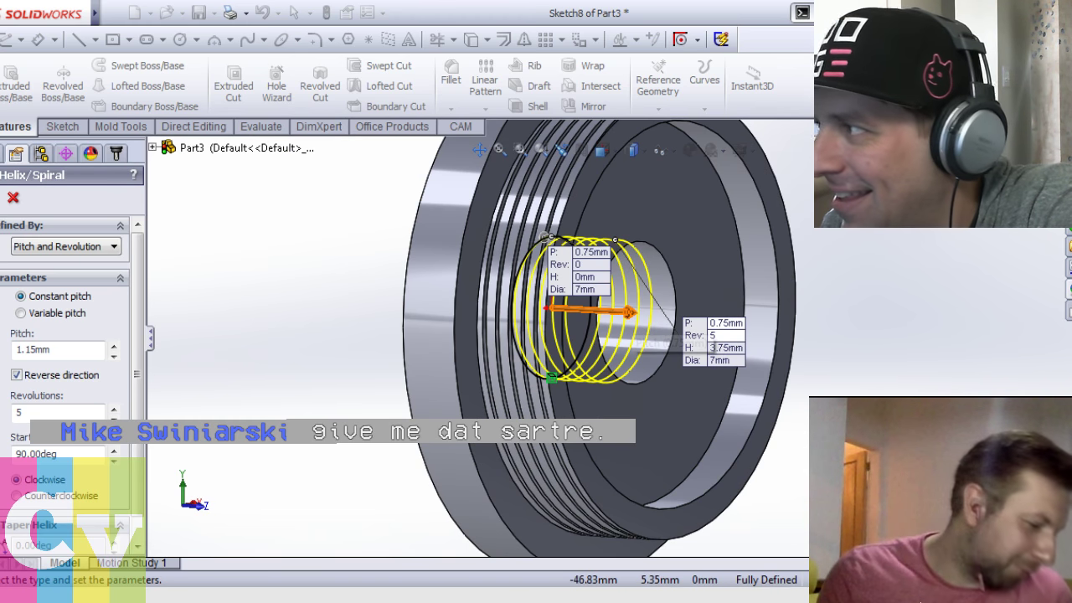
{"action": "key", "text": "Return"}
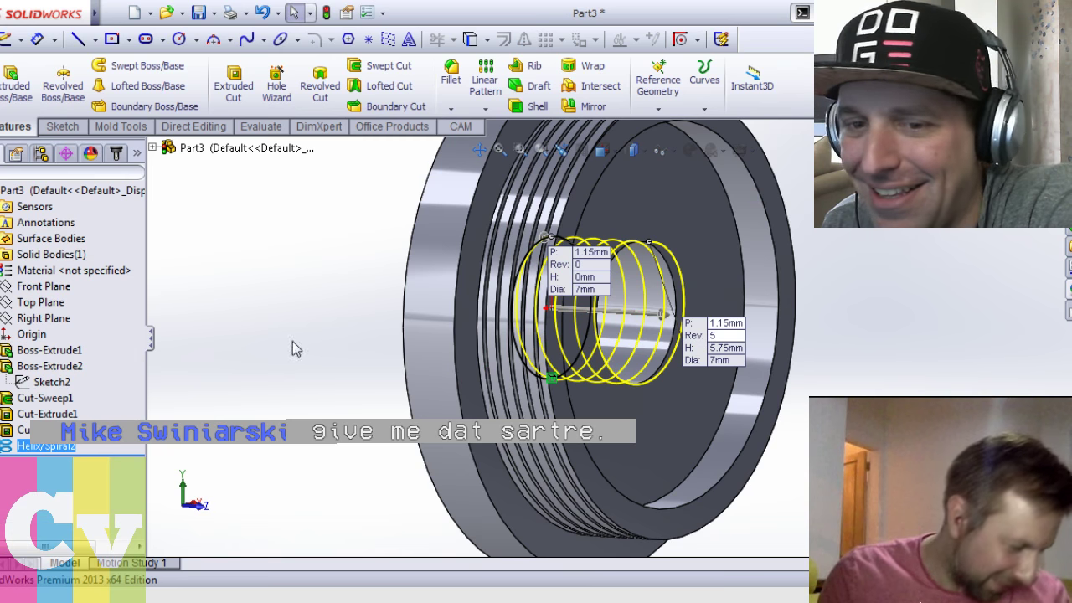
Edit the hole's helix to a 0.30 mm pitch and increase its revolutions to span nearly the hole's full depth
{"action": "double_click", "coordinate": [46, 446]}
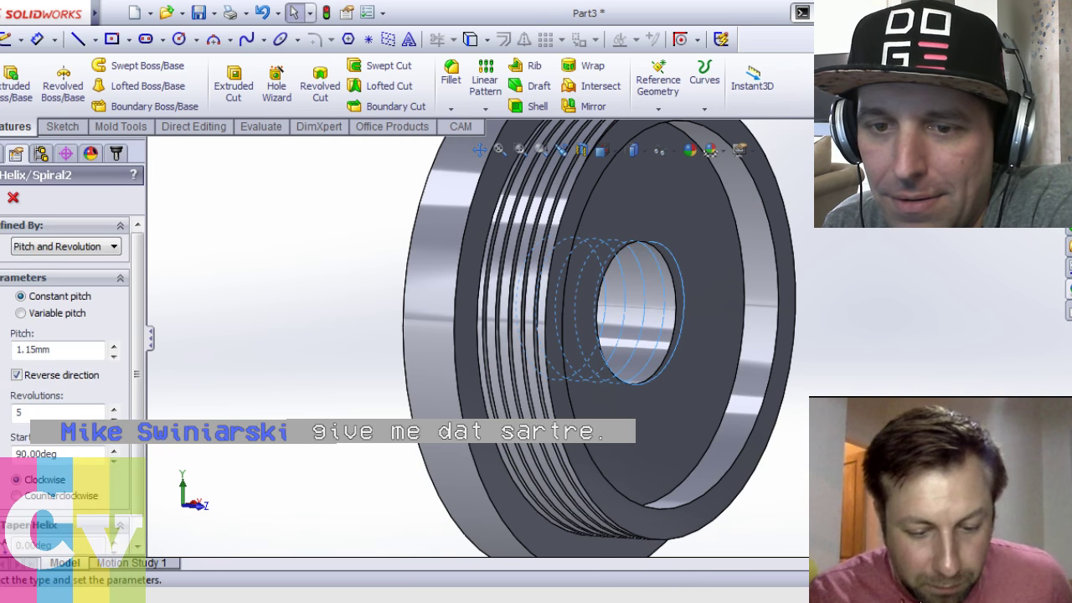
{"action": "left_click_drag", "start_coordinate": [37, 350], "coordinate": [19, 350]}
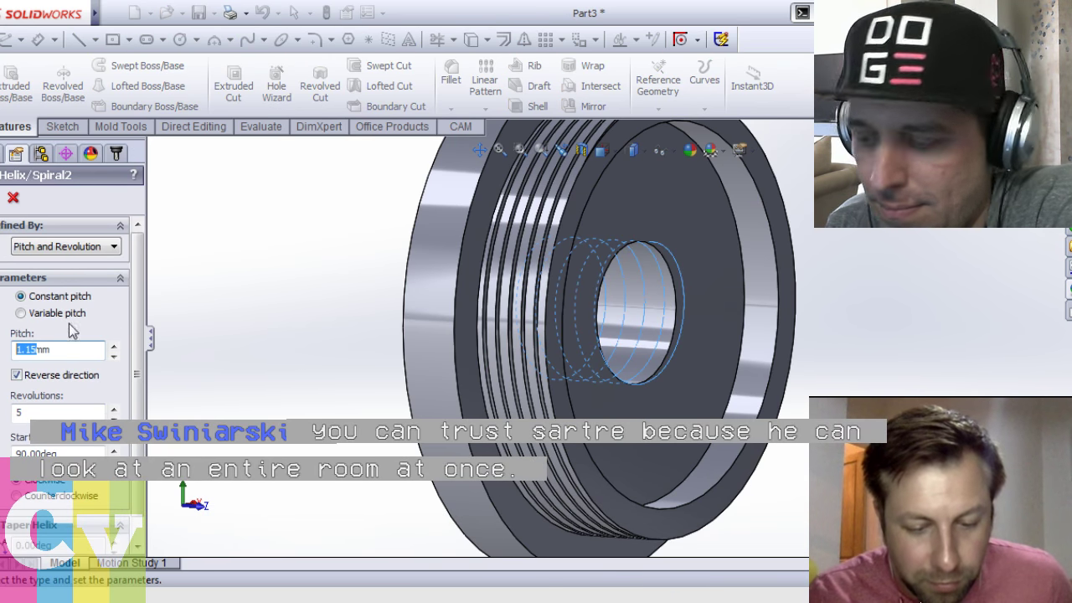
{"action": "type", "text": ".3"}
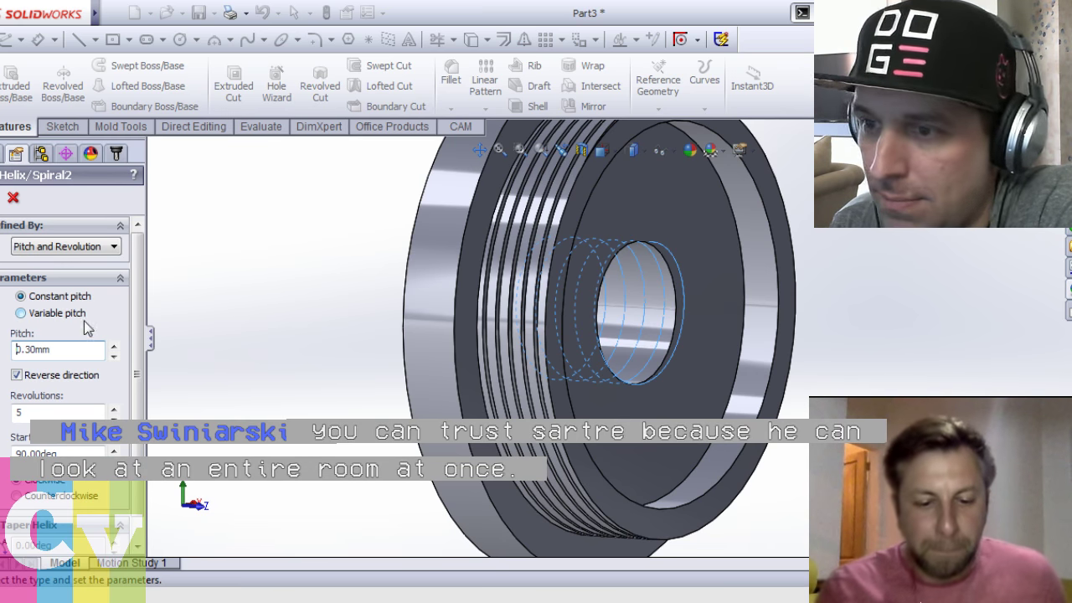
{"action": "left_click", "coordinate": [114, 409]}
{"action": "left_click", "coordinate": [114, 409]}
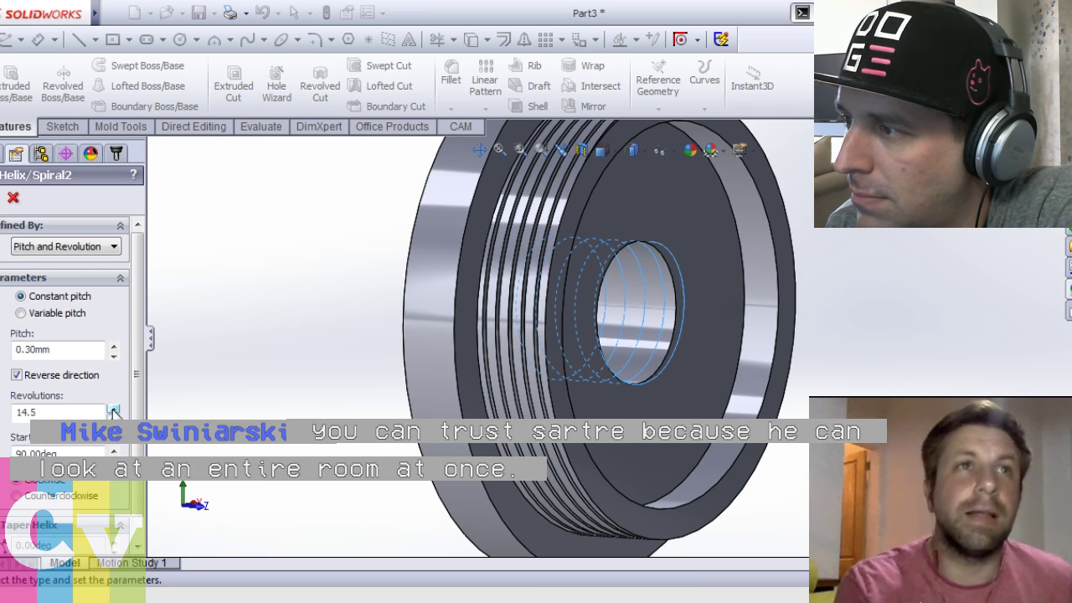
{"action": "key", "text": "Return"}
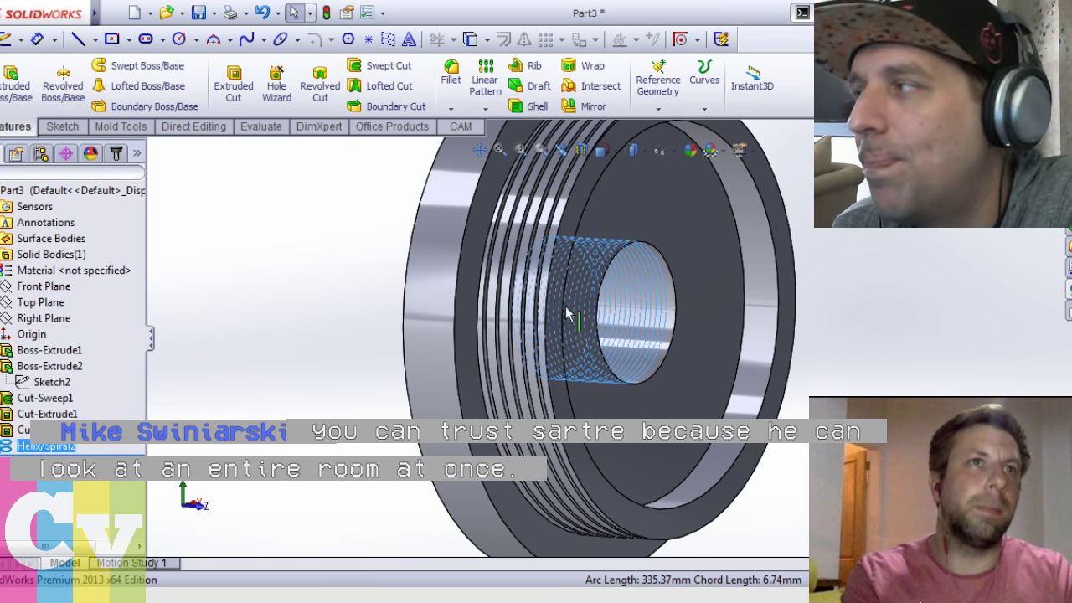
Start a new sketch on the Right Plane for the hole's thread profile
{"action": "middle_click_drag", "start_coordinate": [819, 304], "coordinate": [773, 355]}
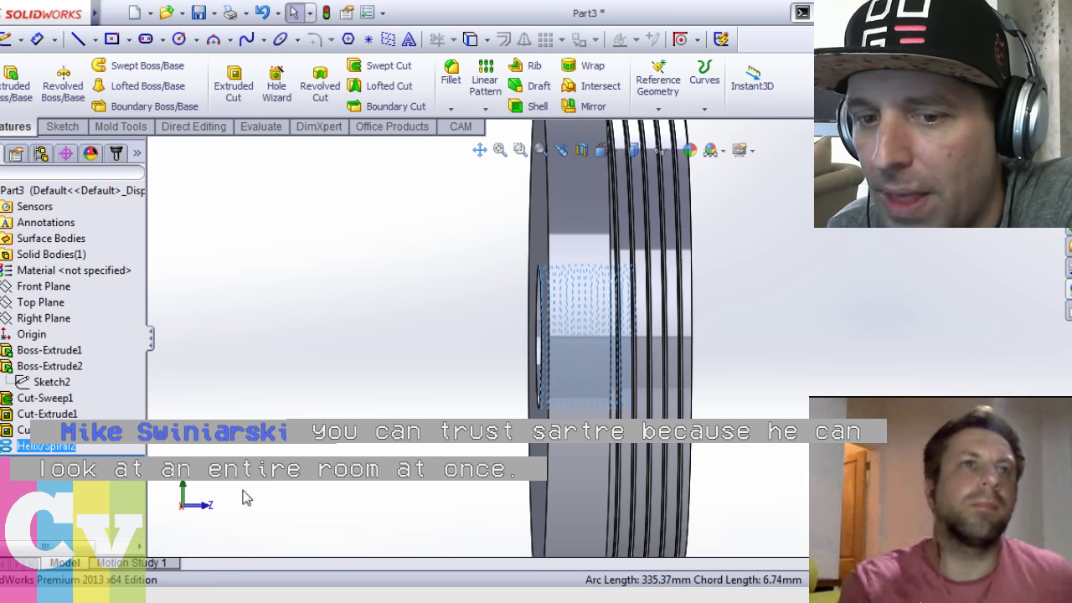
{"action": "middle_click_drag", "start_coordinate": [431, 371], "coordinate": [558, 357]}
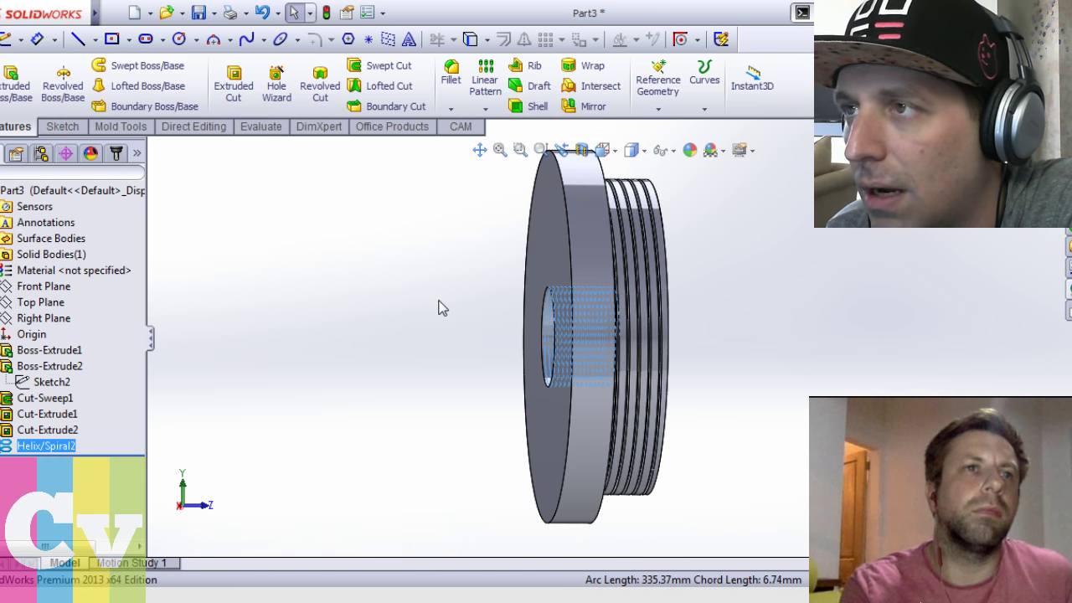
{"action": "left_click", "coordinate": [38, 290]}
{"action": "scroll", "coordinate": [525, 288], "scroll_direction": "up", "scroll_amount": 3}
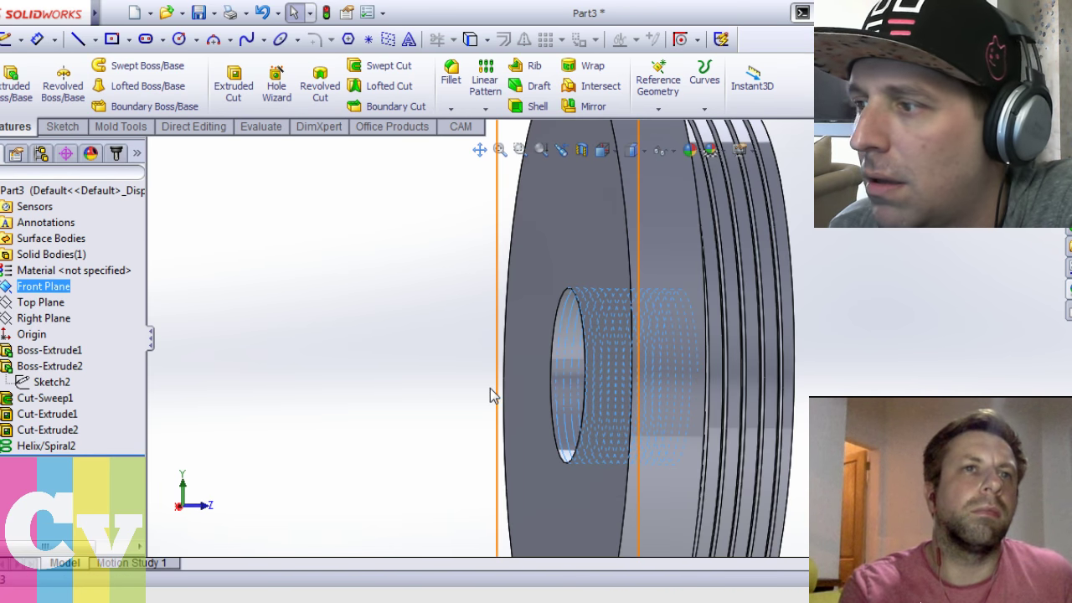
{"action": "left_click", "coordinate": [43, 319]}
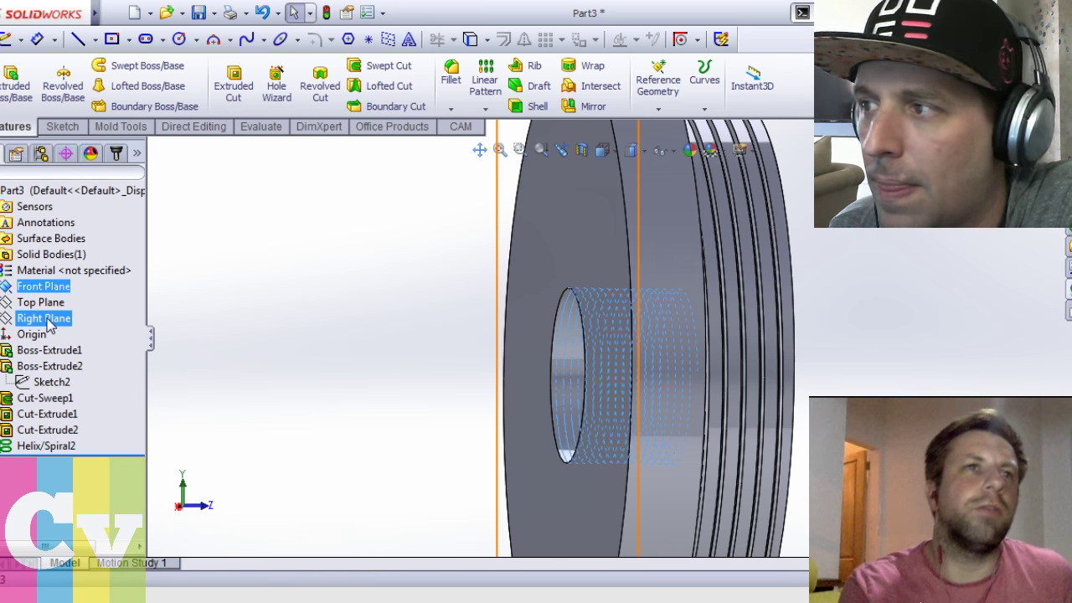
{"action": "key", "text": "f"}
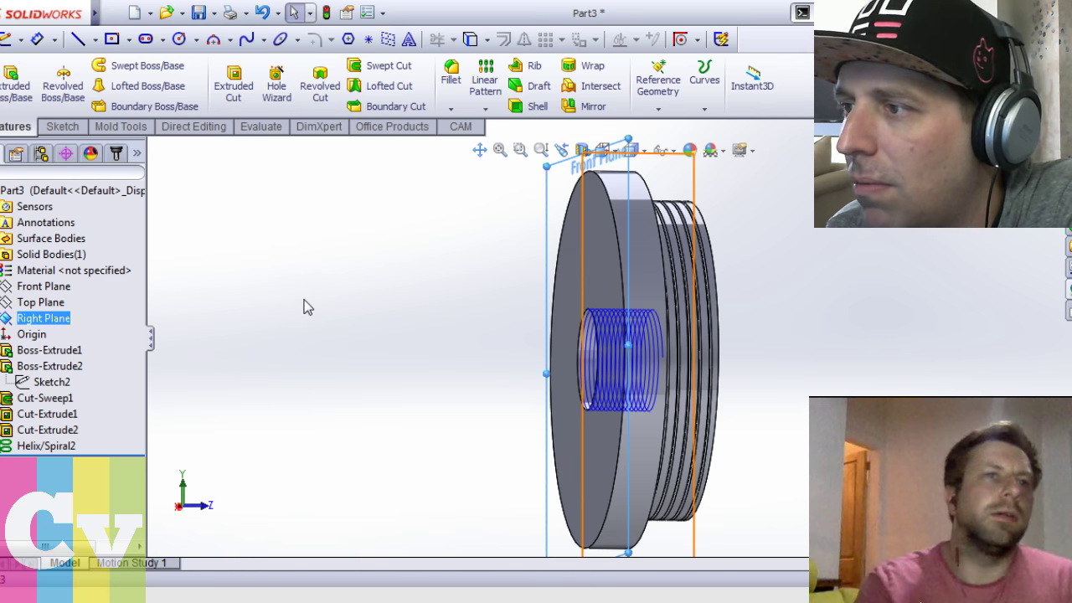
{"action": "right_click", "coordinate": [291, 252]}
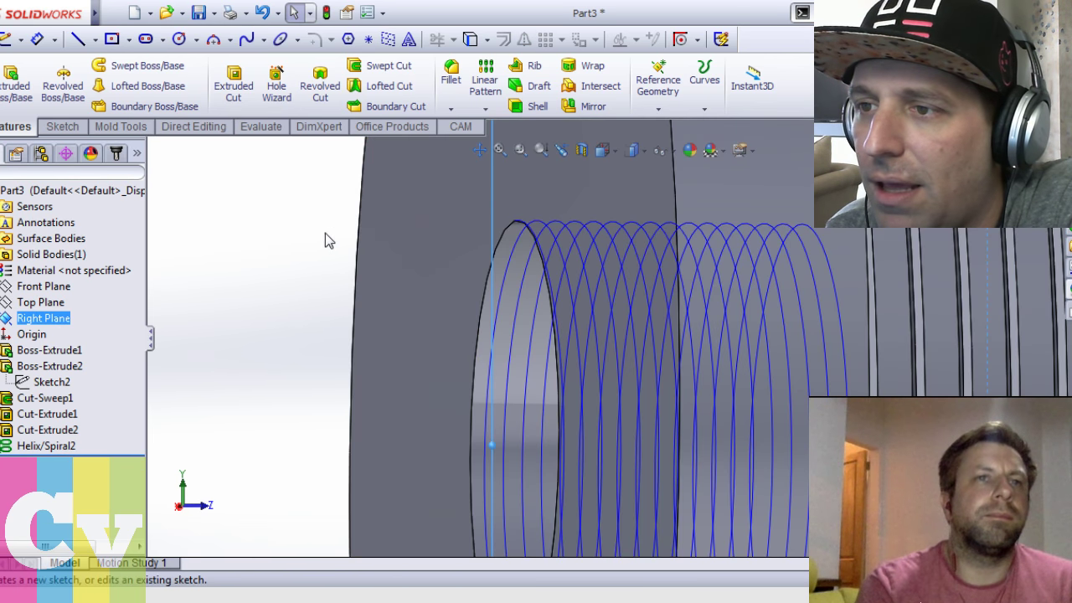
{"action": "left_click", "coordinate": [325, 227]}
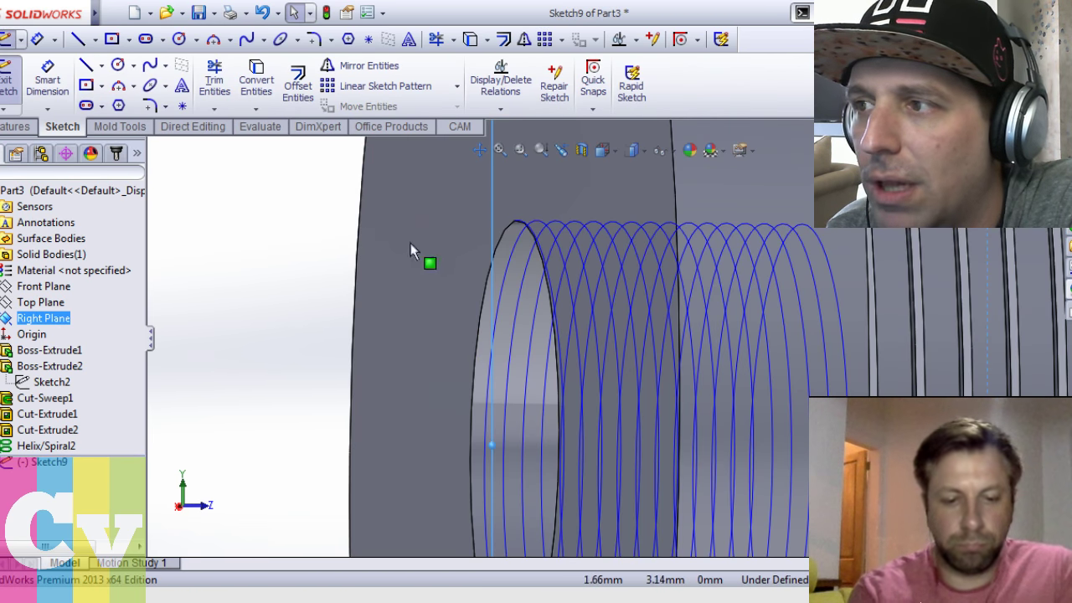
Draw a vertical construction line about 0.2 mm long upward from the uppermost point of the hole's outer edge
{"action": "right_click", "coordinate": [304, 261]}
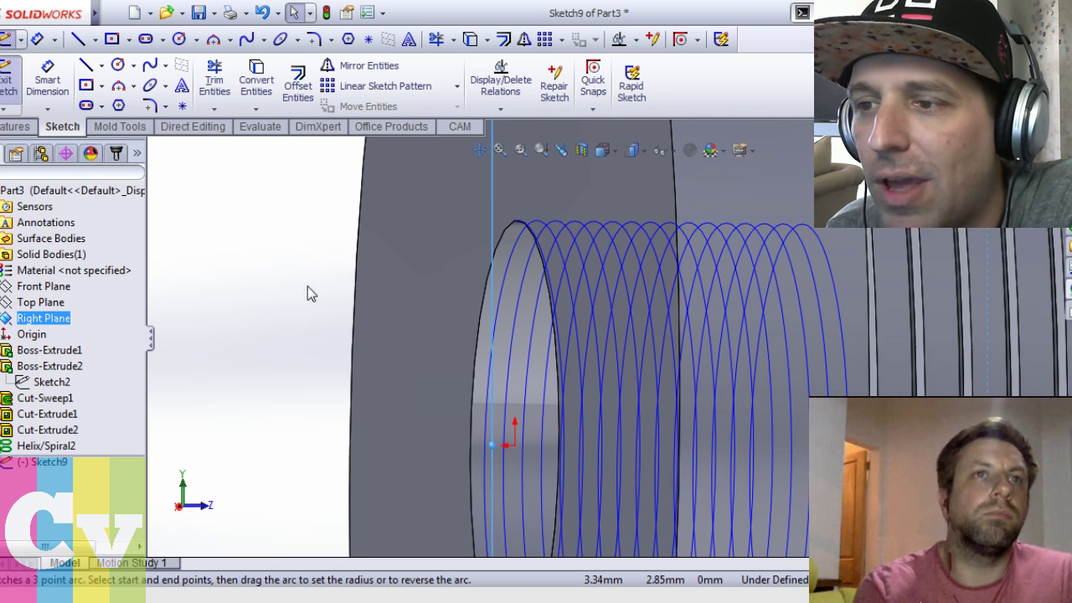
{"action": "left_click", "coordinate": [373, 394]}
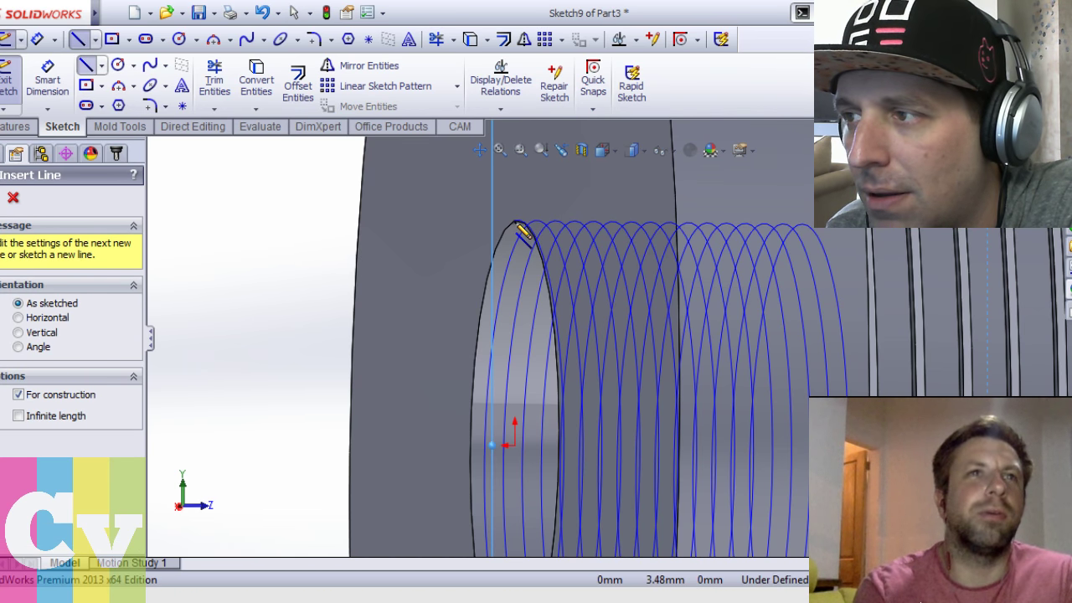
{"action": "left_click", "coordinate": [516, 222]}
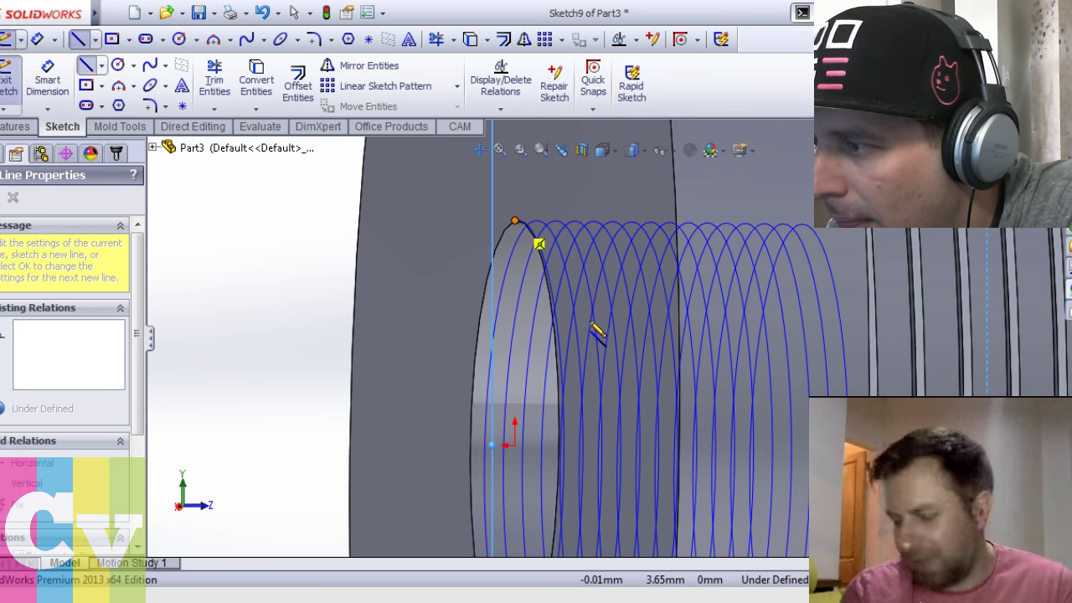
{"action": "left_click", "coordinate": [585, 277]}
{"action": "left_click", "coordinate": [584, 278]}
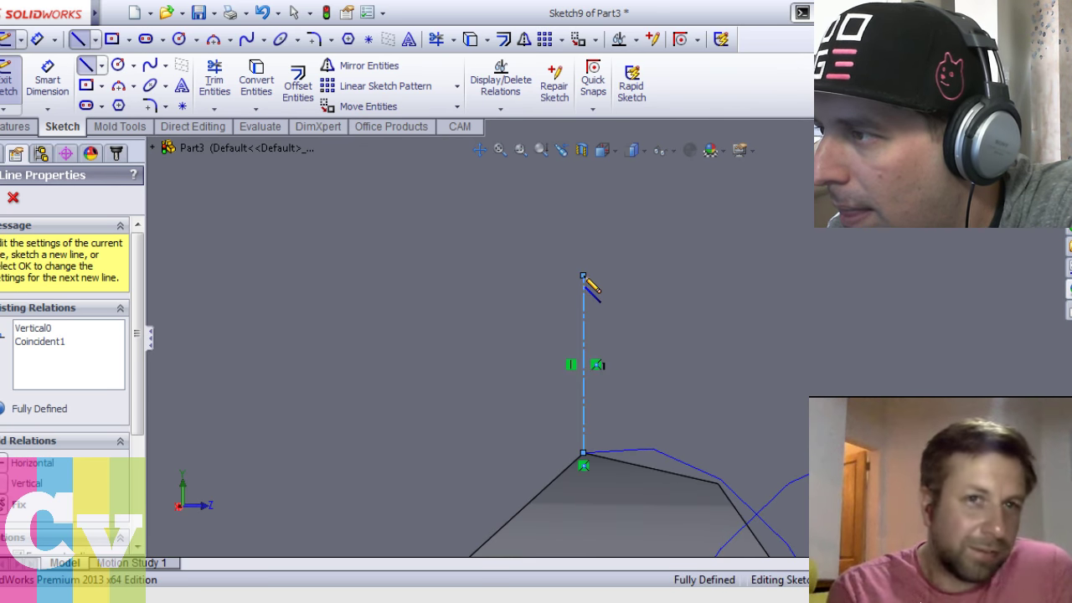
{"action": "key", "text": "Escape"}
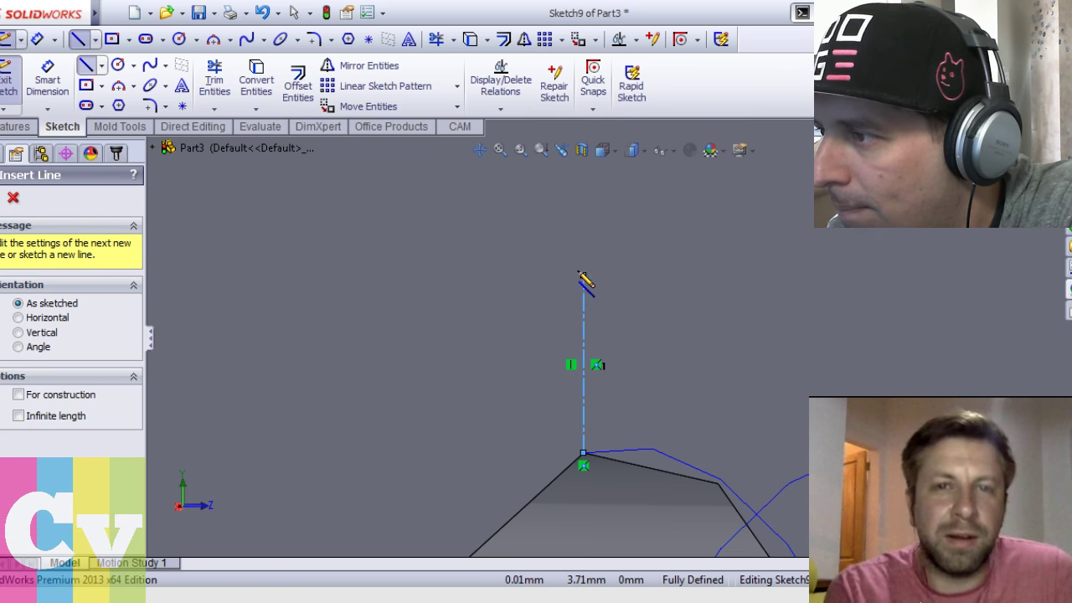
Draw a horizontal line in the negative Z direction from the construction line's upper end and dimension its length to 0.20 mm
{"action": "left_click", "coordinate": [584, 277]}
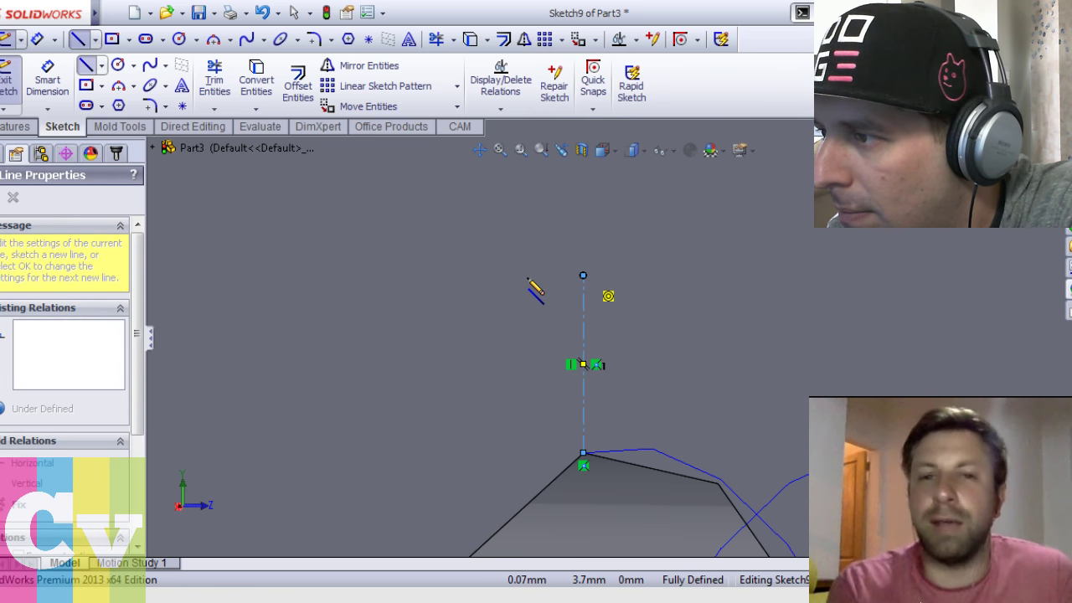
{"action": "left_click", "coordinate": [416, 274]}
{"action": "right_click_drag", "start_coordinate": [417, 274], "coordinate": [418, 194]}
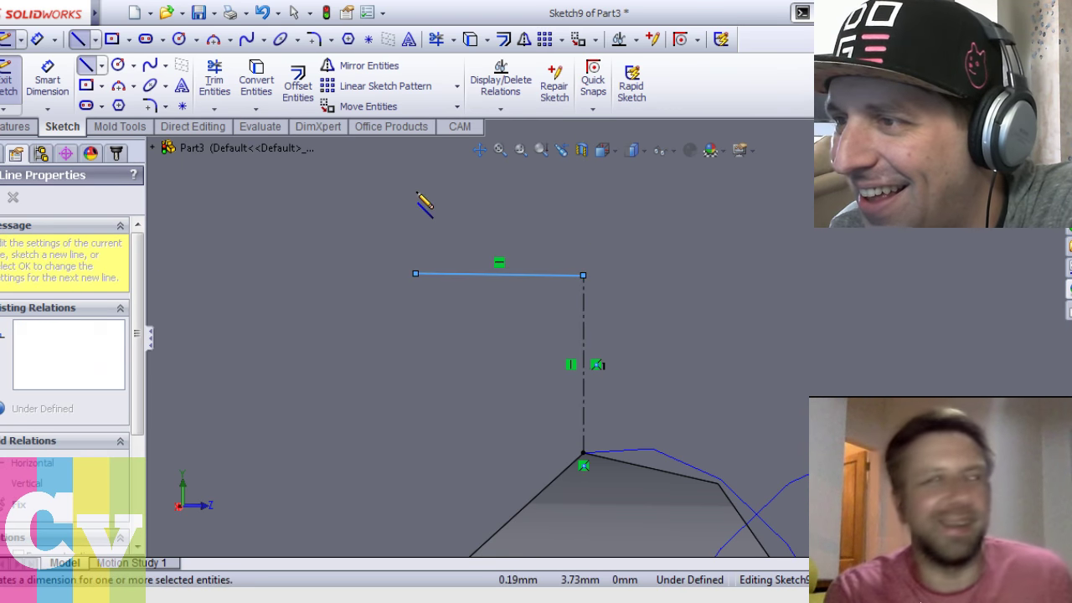
{"action": "left_click", "coordinate": [452, 276]}
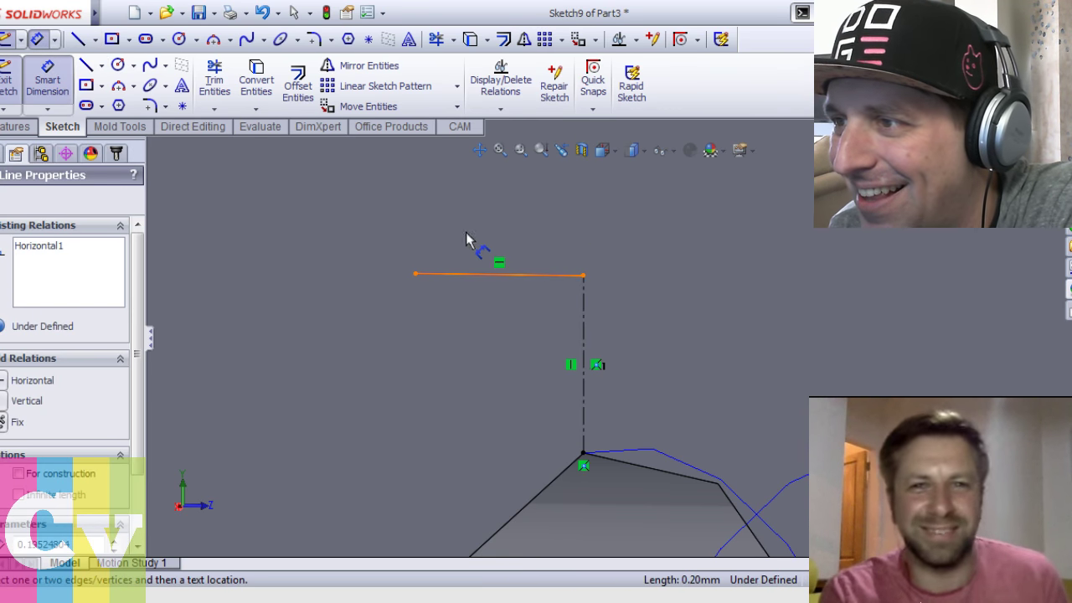
{"action": "left_click", "coordinate": [470, 338]}
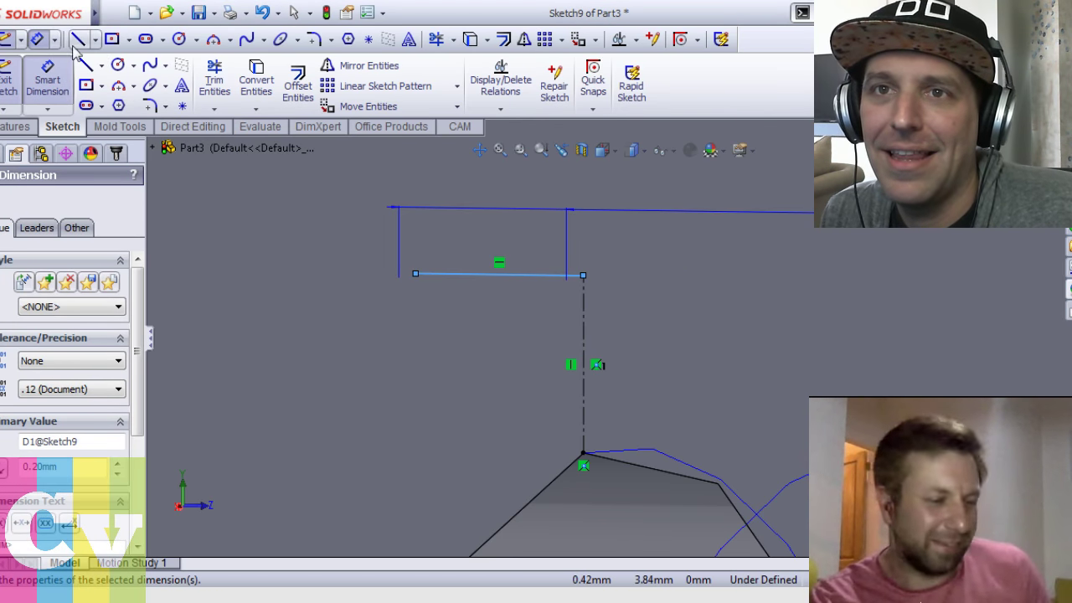
{"action": "key", "text": "Escape"}
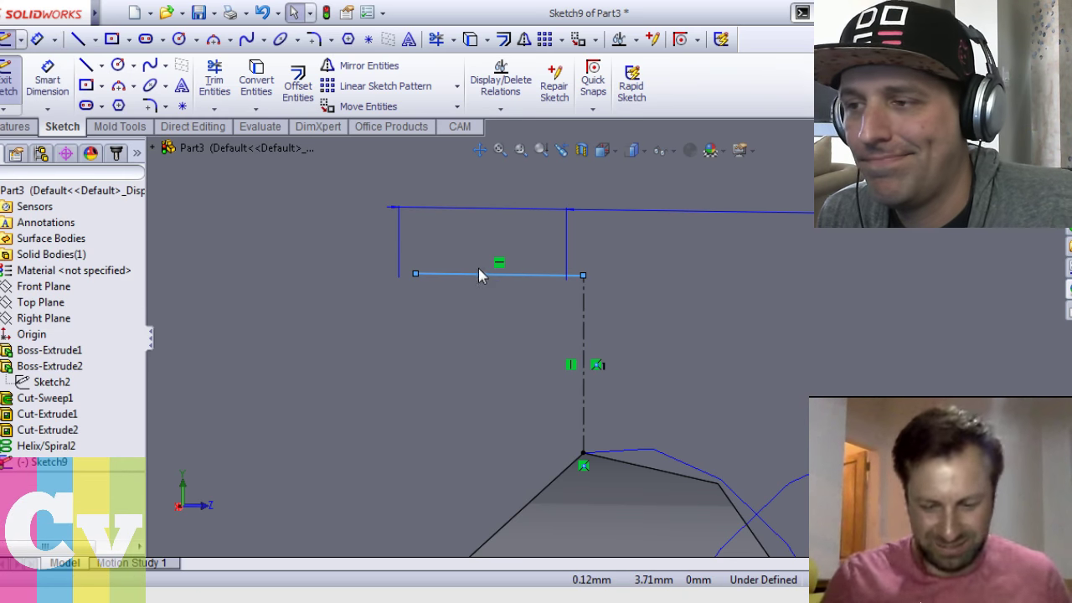
Mirror the 0.20 mm horizontal line about the vertical construction line
{"action": "left_click", "coordinate": [477, 273]}
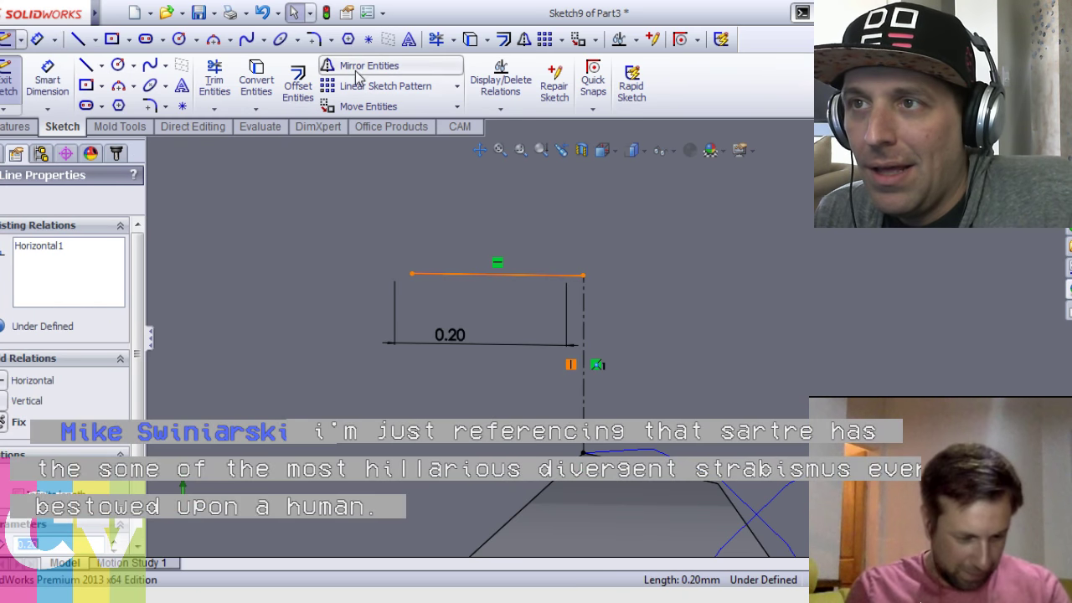
{"action": "left_click", "coordinate": [360, 65]}
{"action": "left_click", "coordinate": [72, 427]}
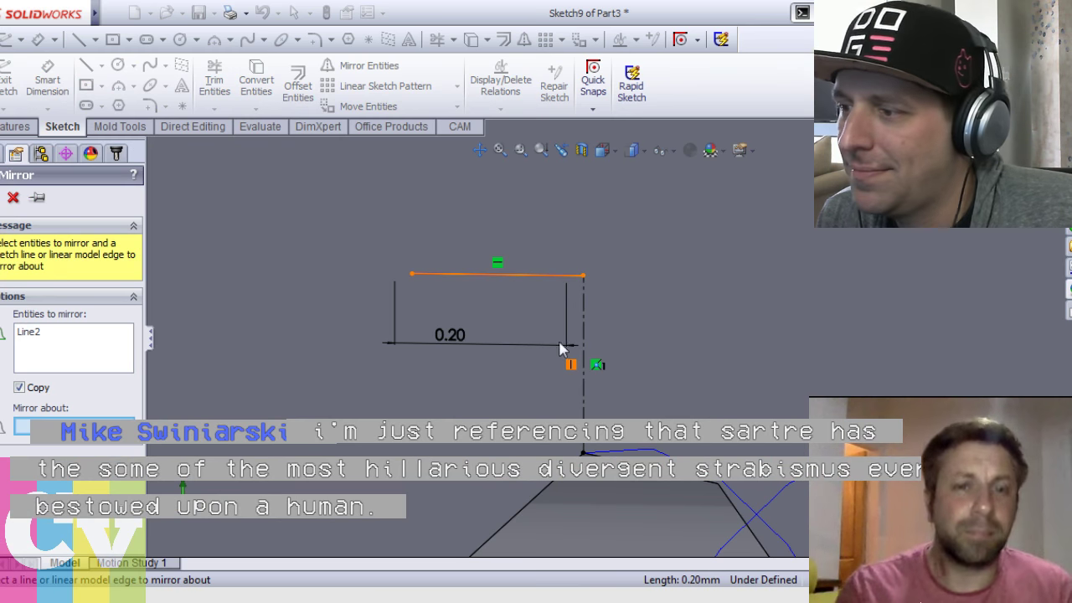
{"action": "left_click", "coordinate": [584, 390]}
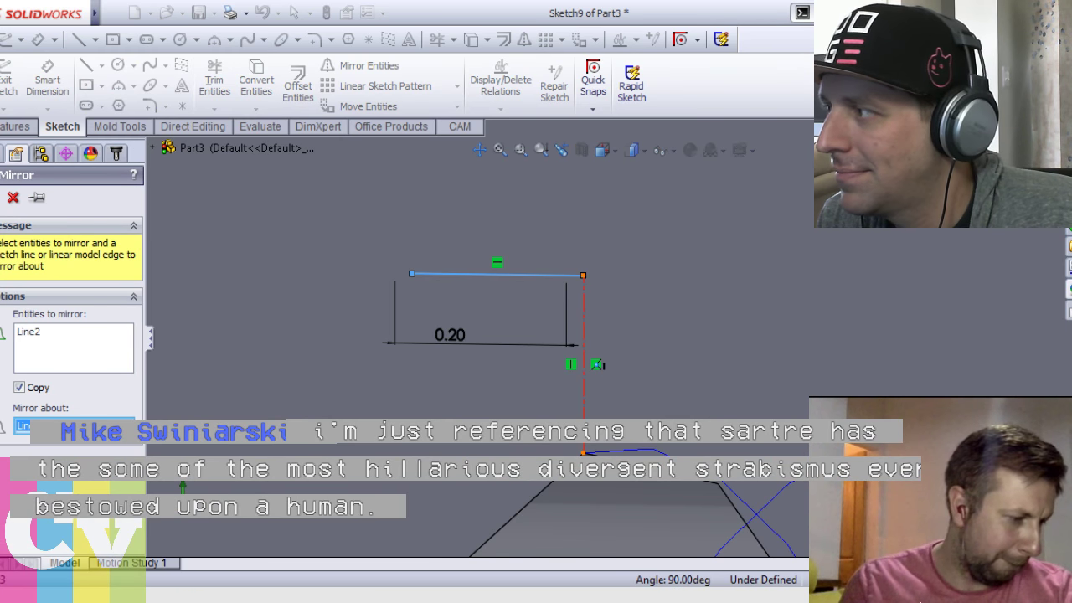
{"action": "right_click", "coordinate": [871, 331]}
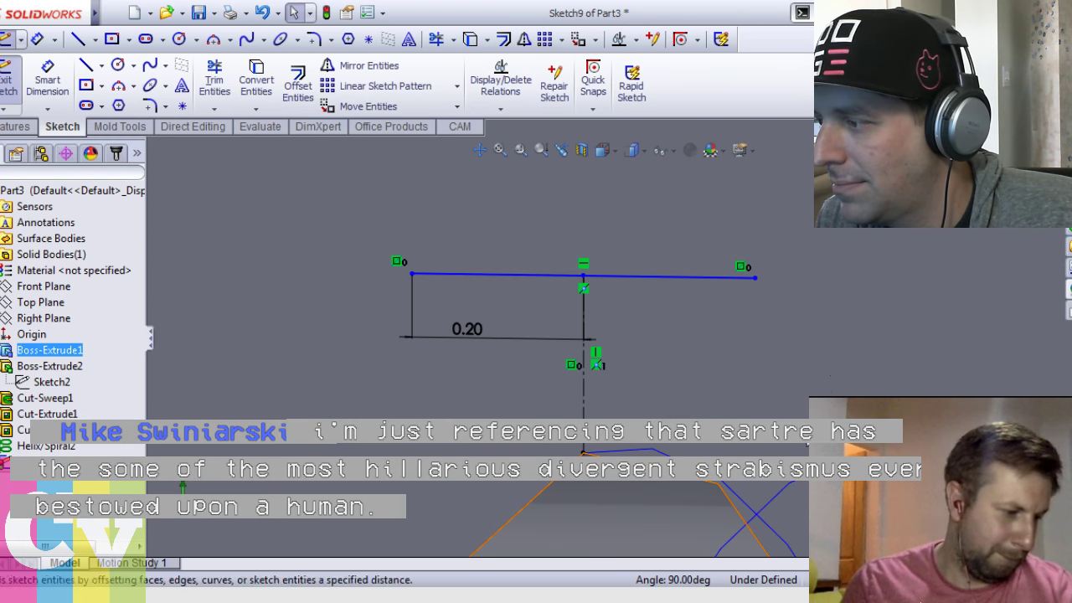
Draw a second vertical construction line about 0.2 mm long downward from the uppermost point of the hole's edge
{"action": "key", "text": "l"}
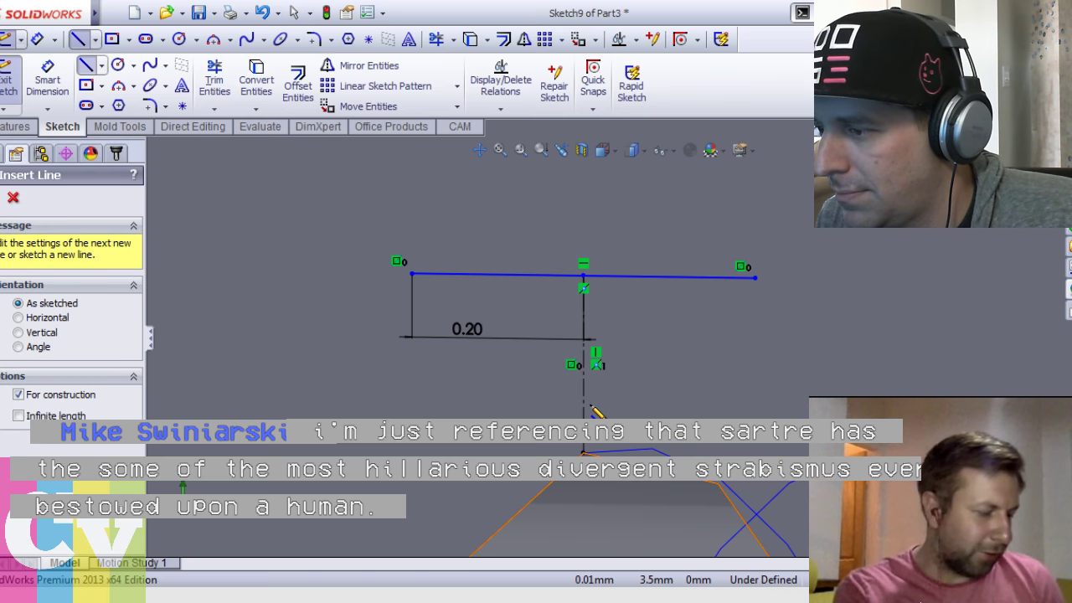
{"action": "left_click", "coordinate": [584, 453]}
{"action": "scroll", "coordinate": [594, 448], "scroll_direction": "up", "scroll_amount": 3}
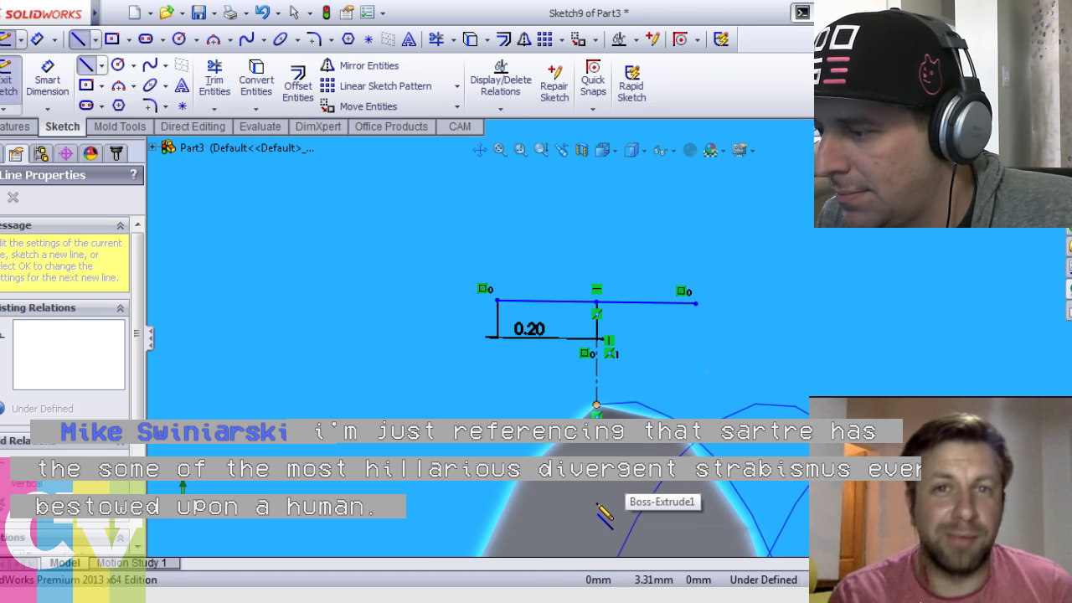
{"action": "left_click", "coordinate": [598, 504]}
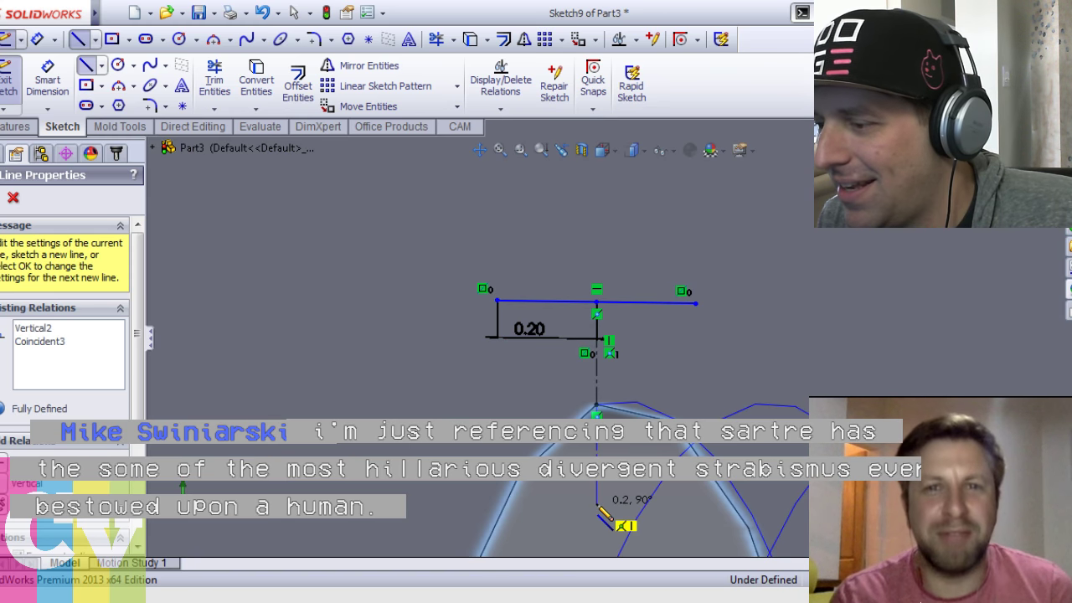
{"action": "left_click", "coordinate": [597, 505]}
{"action": "key", "text": "Escape"}
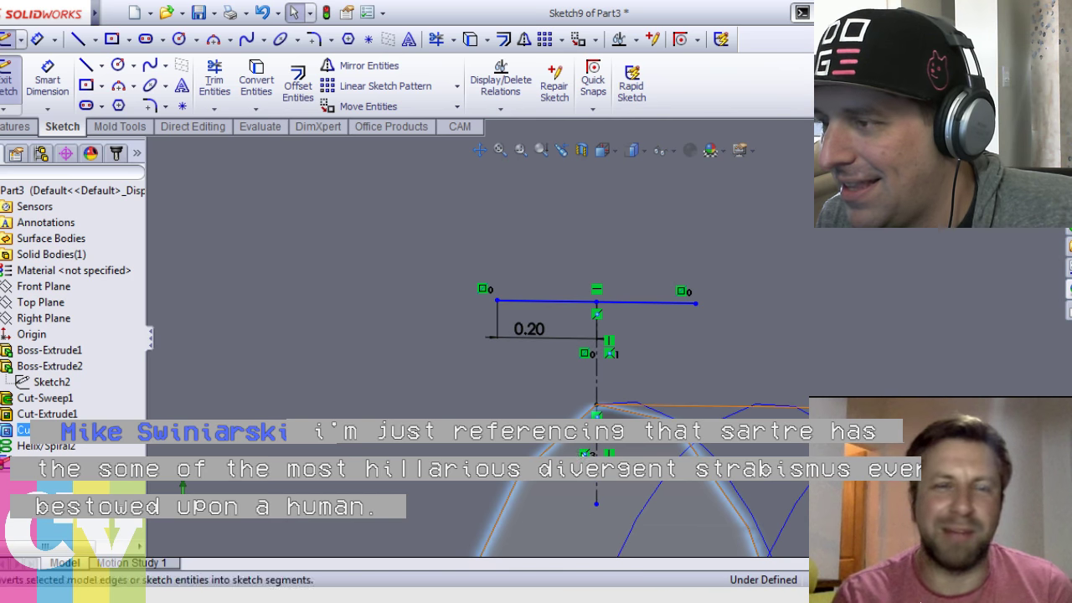
Try a slanted line from the horizontal line's outer end to the lower construction line's bottom end, and delete it
{"action": "key", "text": "l"}
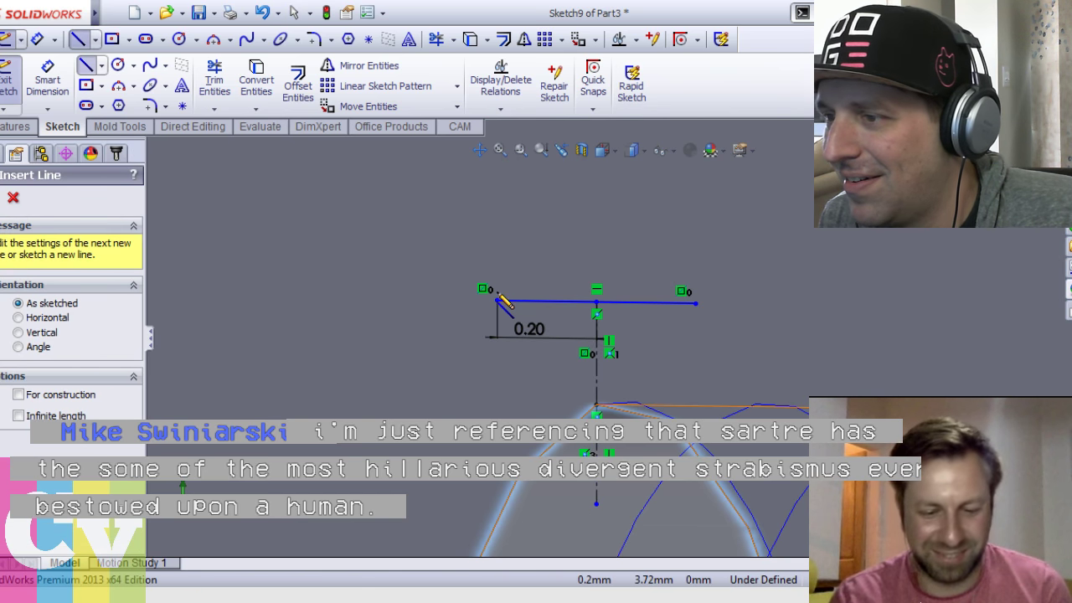
{"action": "left_click", "coordinate": [498, 301]}
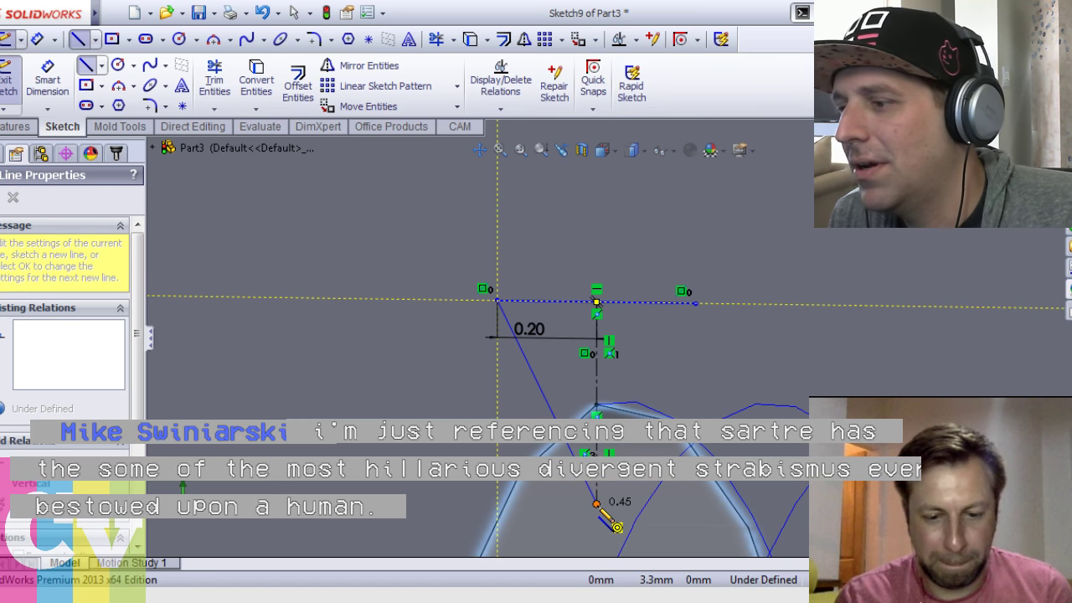
{"action": "key", "text": "Escape"}
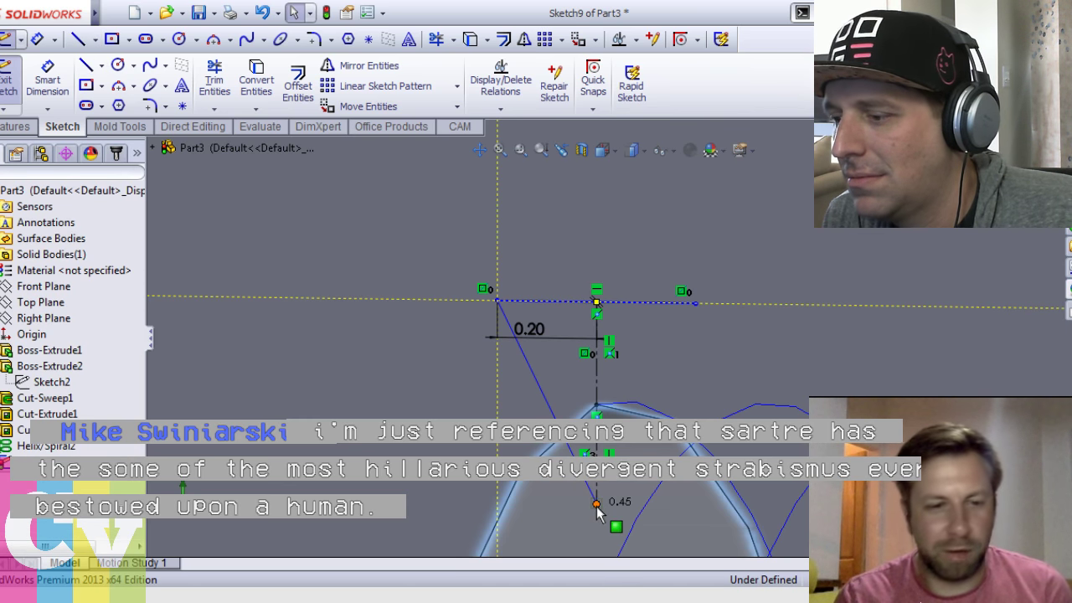
{"action": "left_click", "coordinate": [596, 505]}
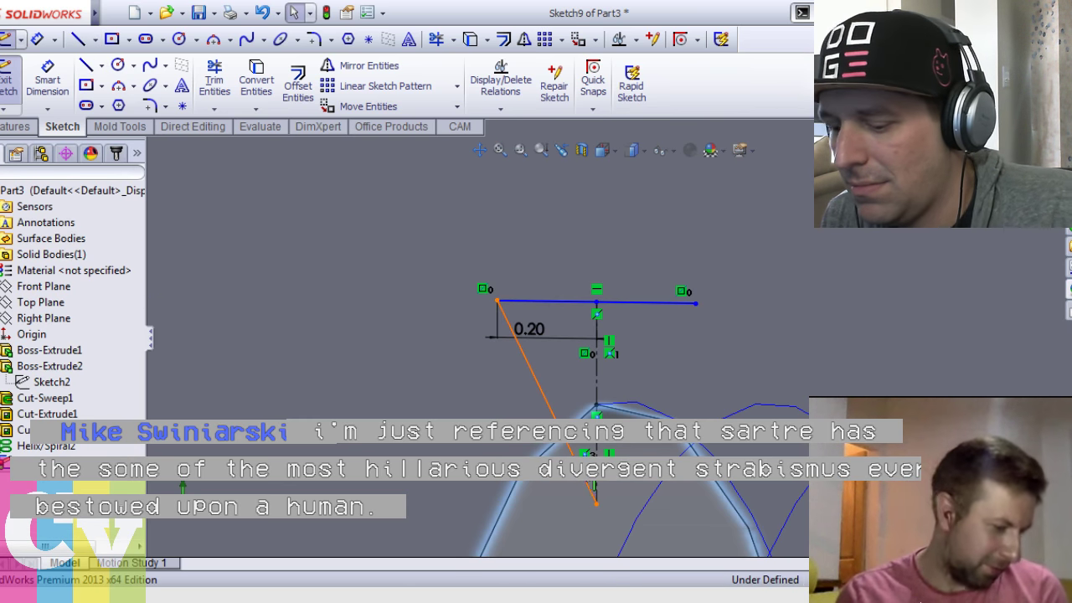
{"action": "key", "text": "Delete"}
Delete the horizontal line above the hole's edge together with its 0.20 mm dimension
{"action": "left_click", "coordinate": [554, 301]}
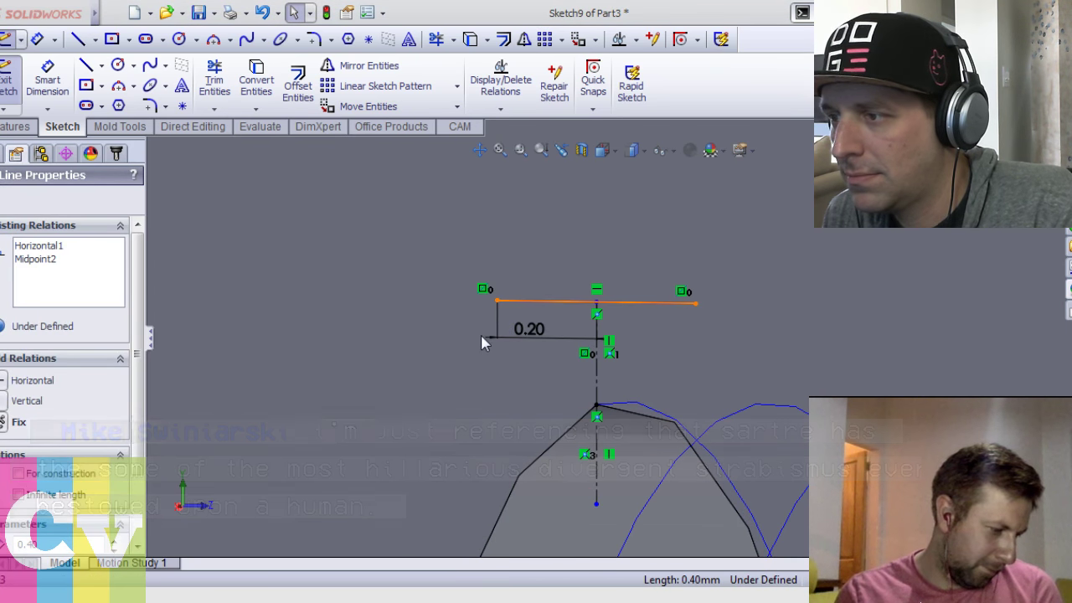
{"action": "left_click", "coordinate": [481, 333]}
{"action": "left_click", "coordinate": [635, 302]}
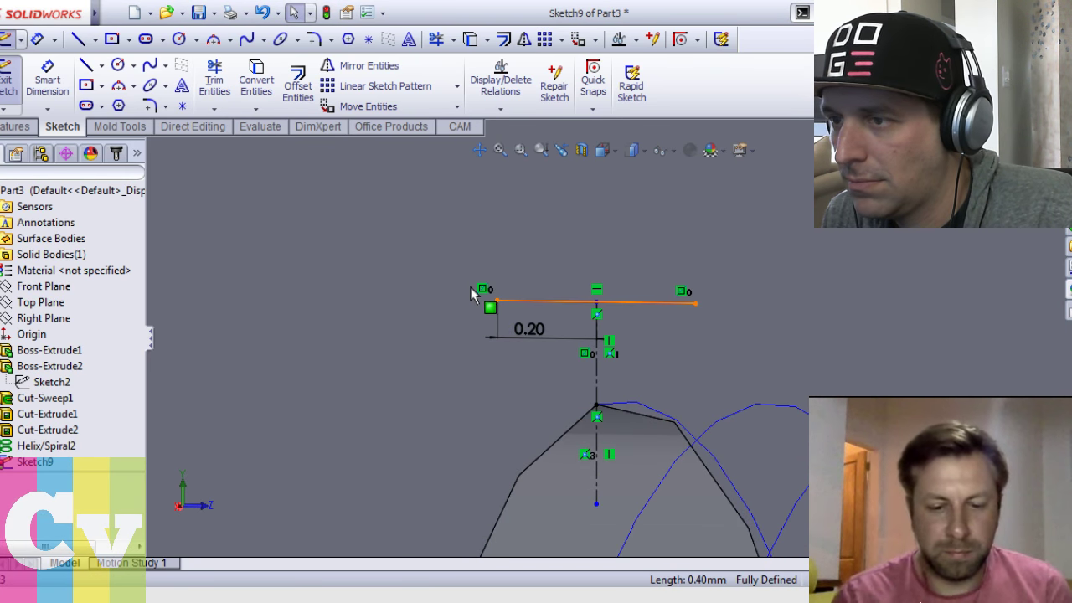
{"action": "key", "text": "Delete"}
Draw a horizontal line about 0.2 mm long in the negative Z direction from the lower construction line's bottom end
{"action": "key", "text": "l"}
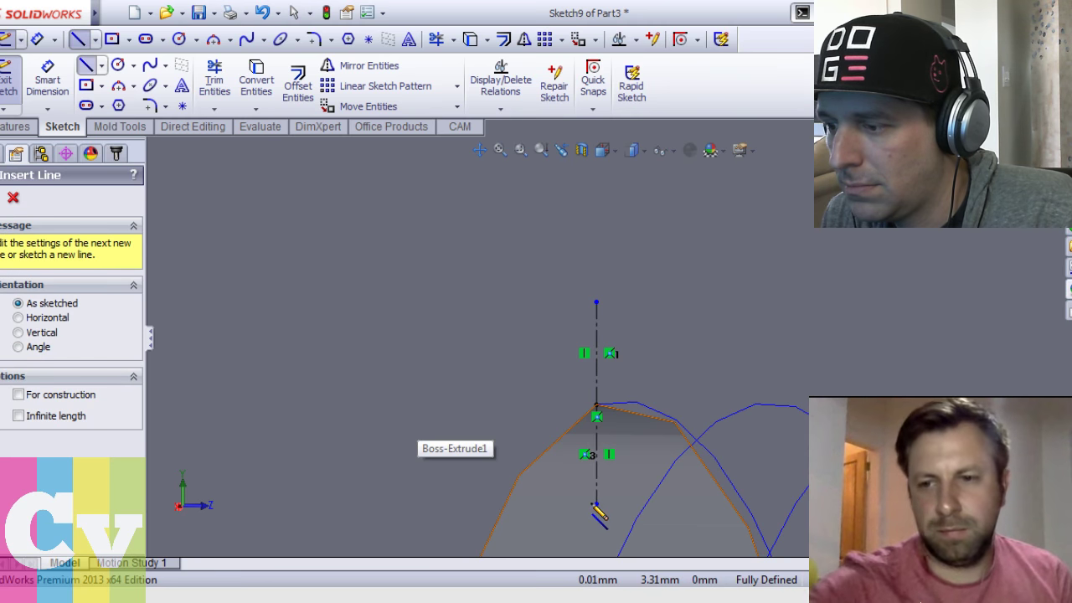
{"action": "left_click", "coordinate": [596, 506]}
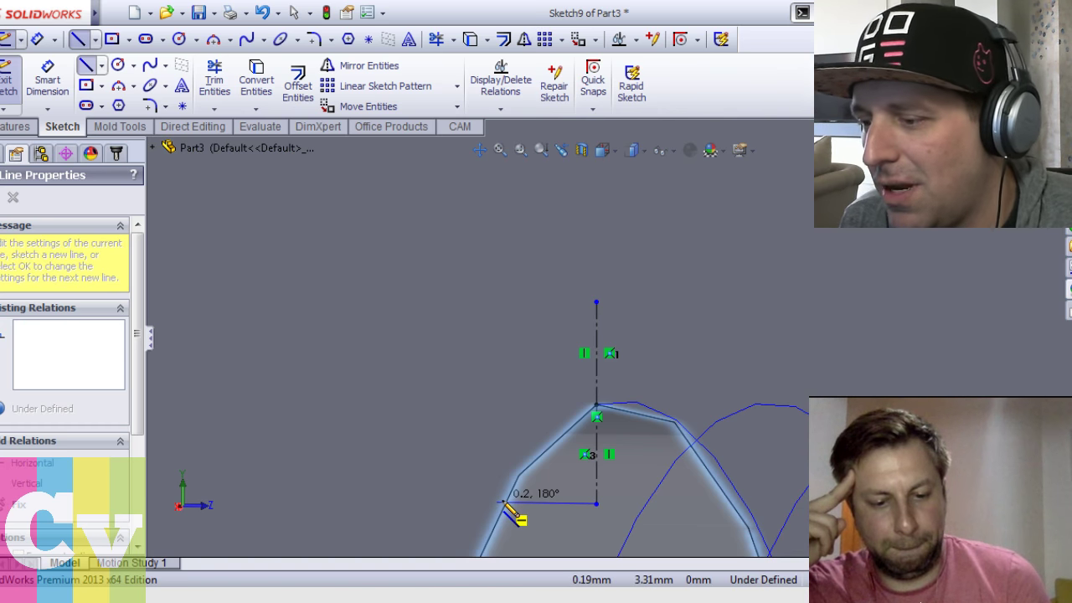
{"action": "key", "text": "Escape"}
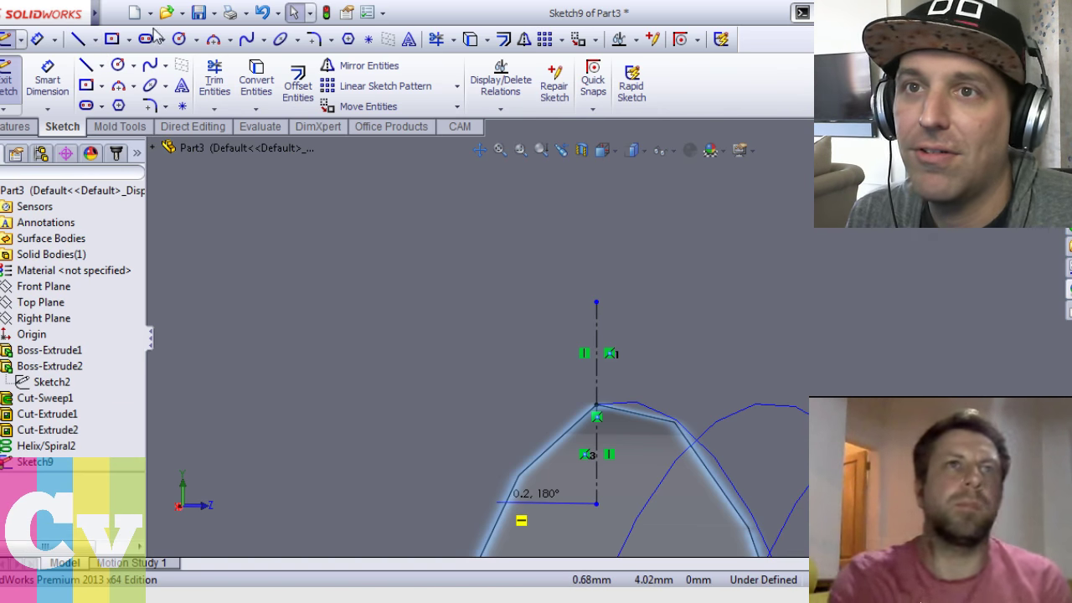
Mirror the short horizontal line about the lower vertical construction line to form the profile's full base
{"action": "left_click", "coordinate": [510, 498]}
{"action": "left_click", "coordinate": [344, 65]}
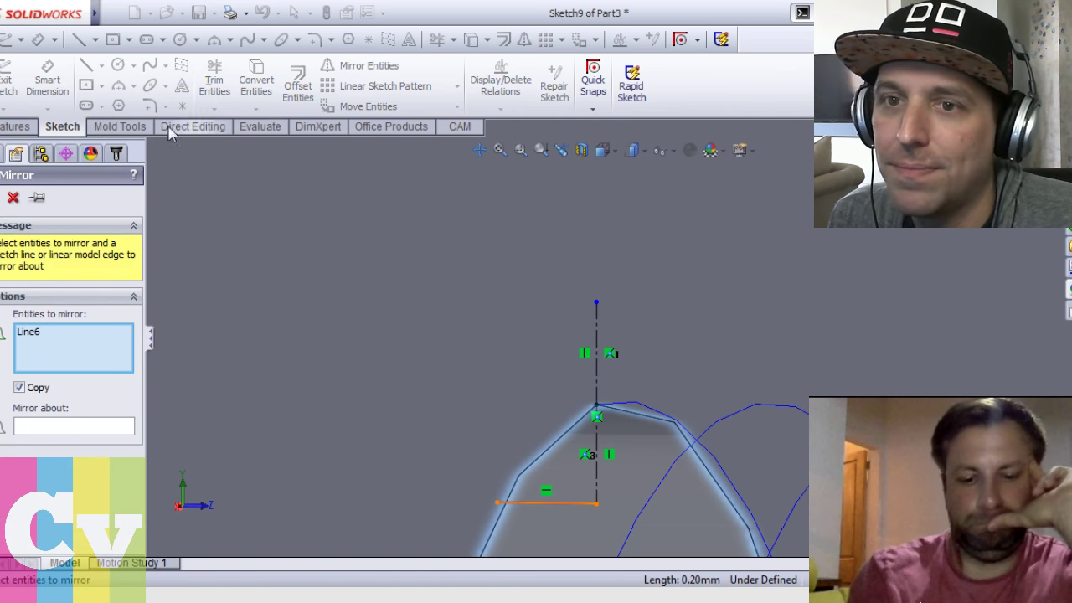
{"action": "left_click", "coordinate": [107, 432]}
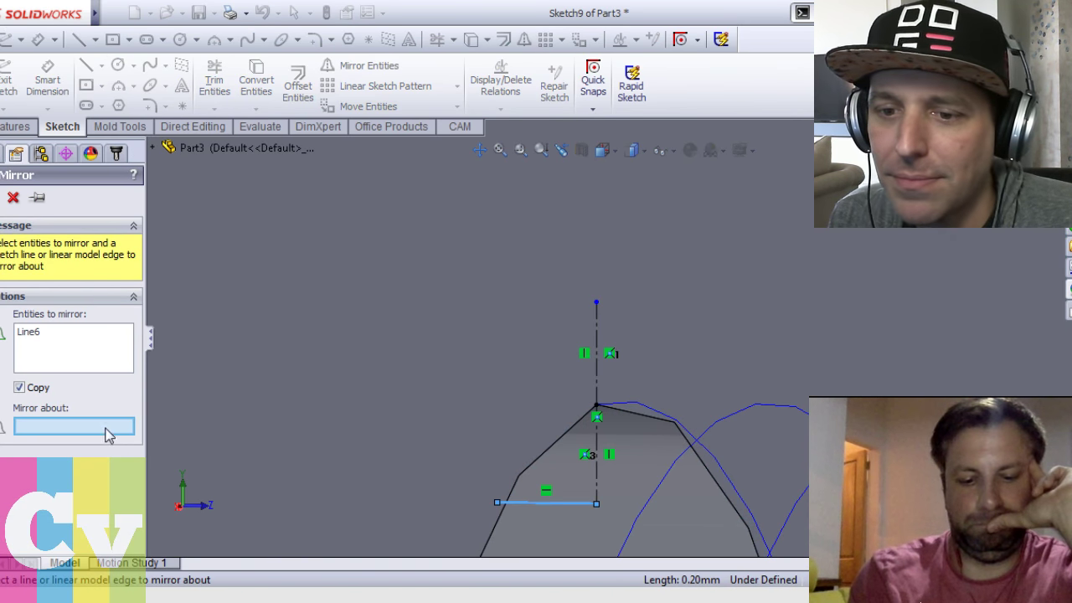
{"action": "left_click", "coordinate": [596, 478]}
{"action": "key", "text": "Return"}
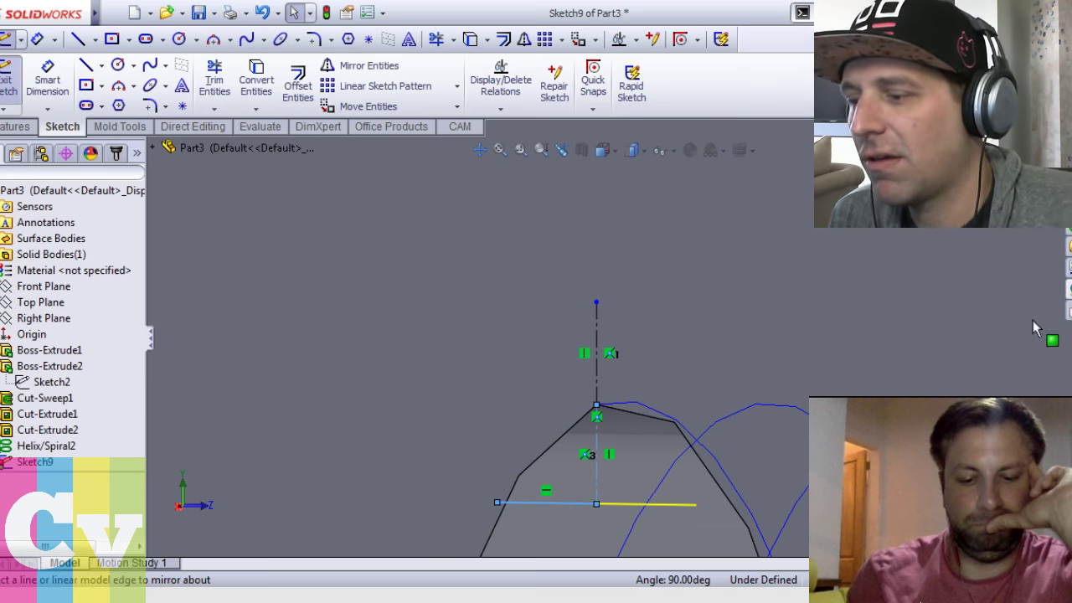
Close the triangular thread profile with lines joining the upper construction line's top end to both base ends, and finish the sketch
{"action": "key", "text": "l"}
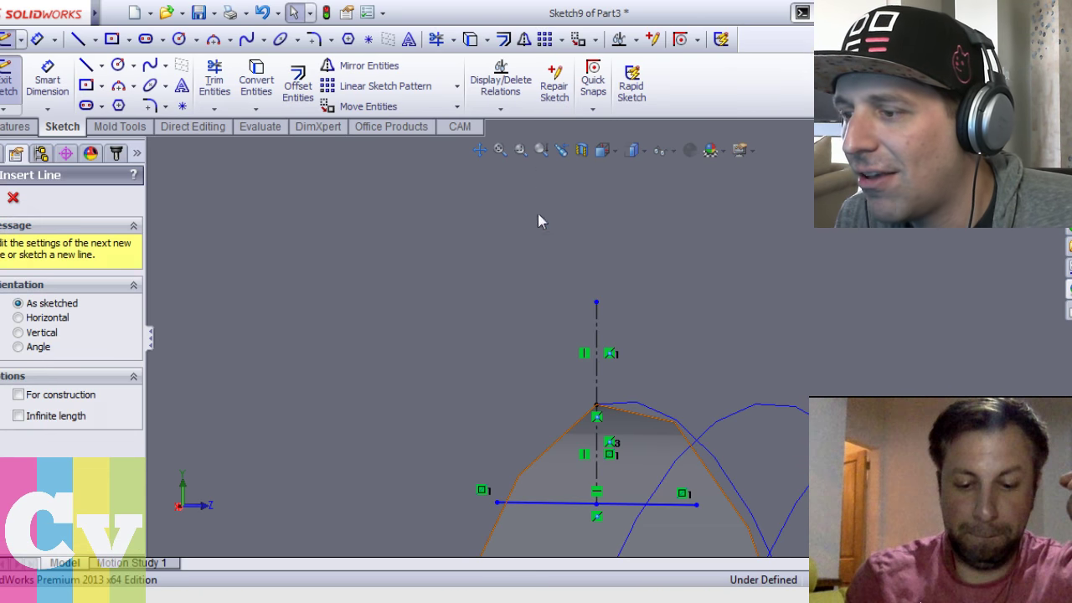
{"action": "left_click", "coordinate": [596, 302]}
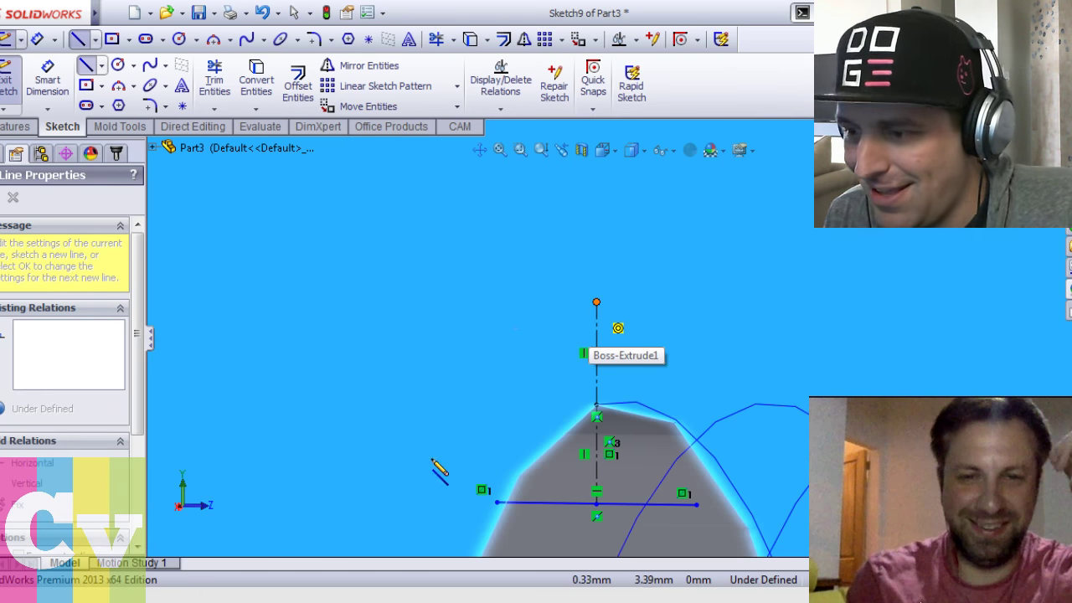
{"action": "left_click", "coordinate": [497, 501]}
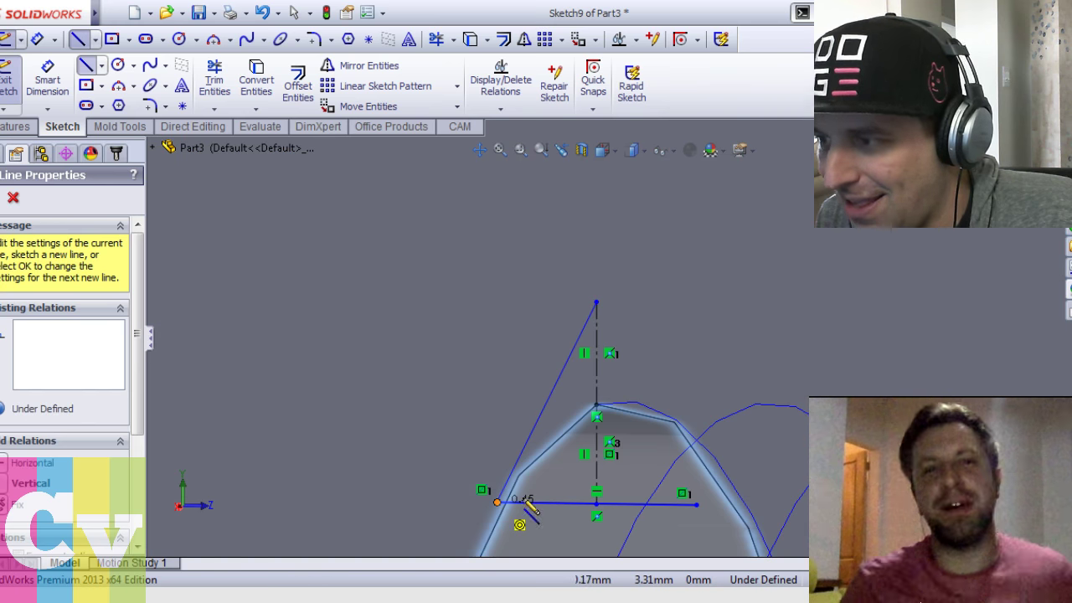
{"action": "left_click", "coordinate": [698, 505]}
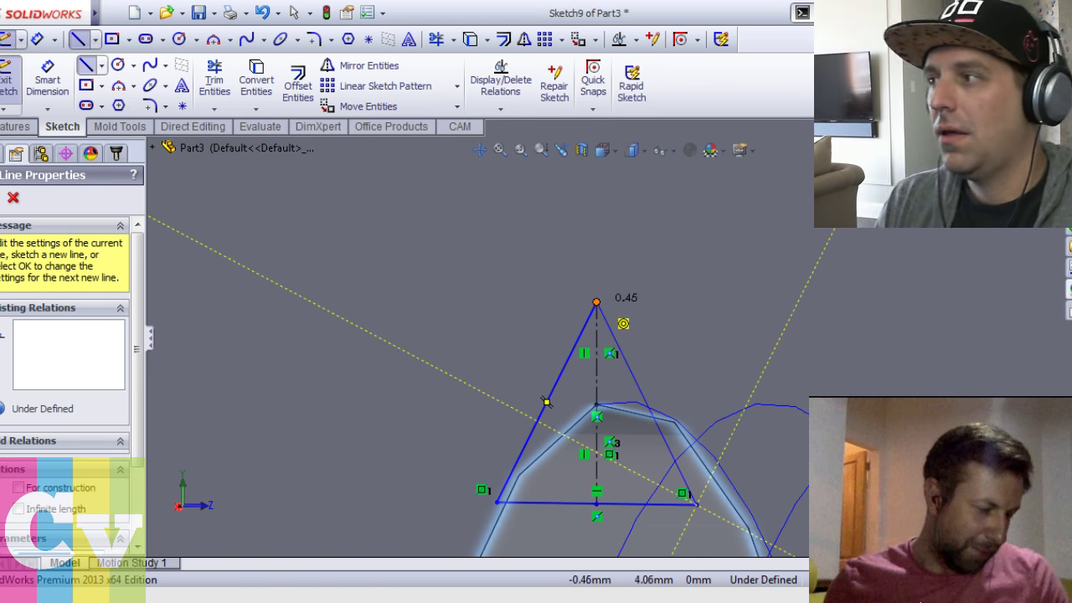
{"action": "left_click", "coordinate": [596, 301]}
{"action": "key", "text": "ctrl+b"}
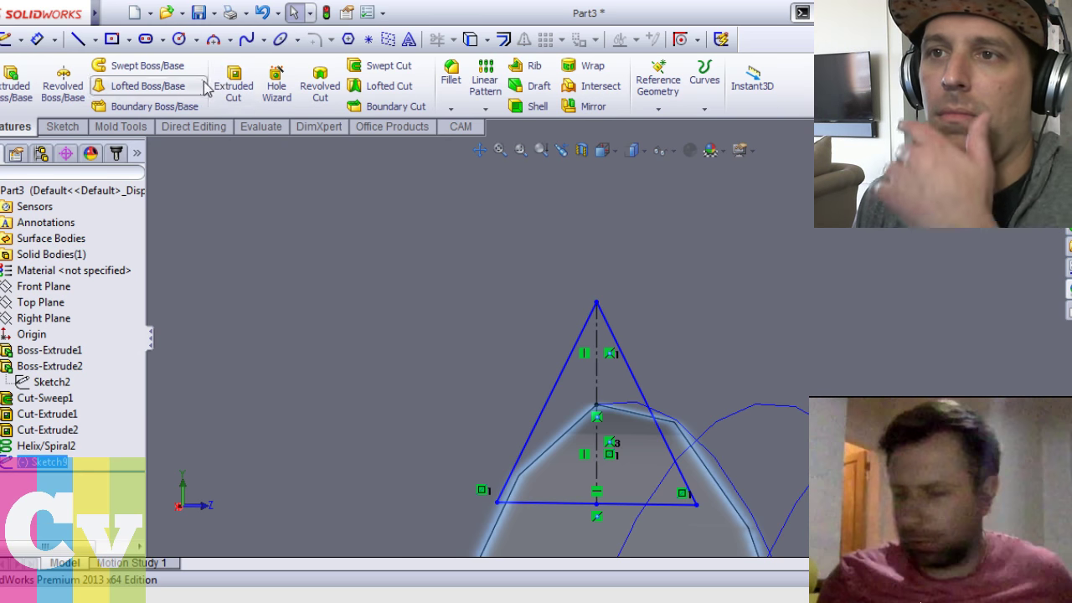
Create a swept cut of the triangular profile along the hole's helix to form the internal thread
{"action": "left_click", "coordinate": [385, 66]}
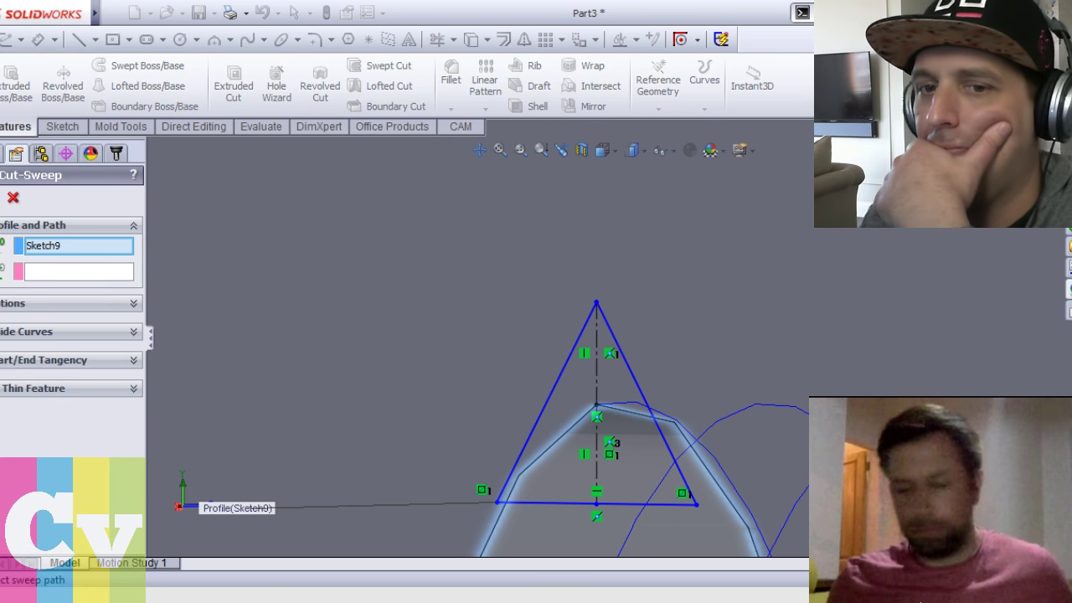
{"action": "left_click", "coordinate": [72, 275]}
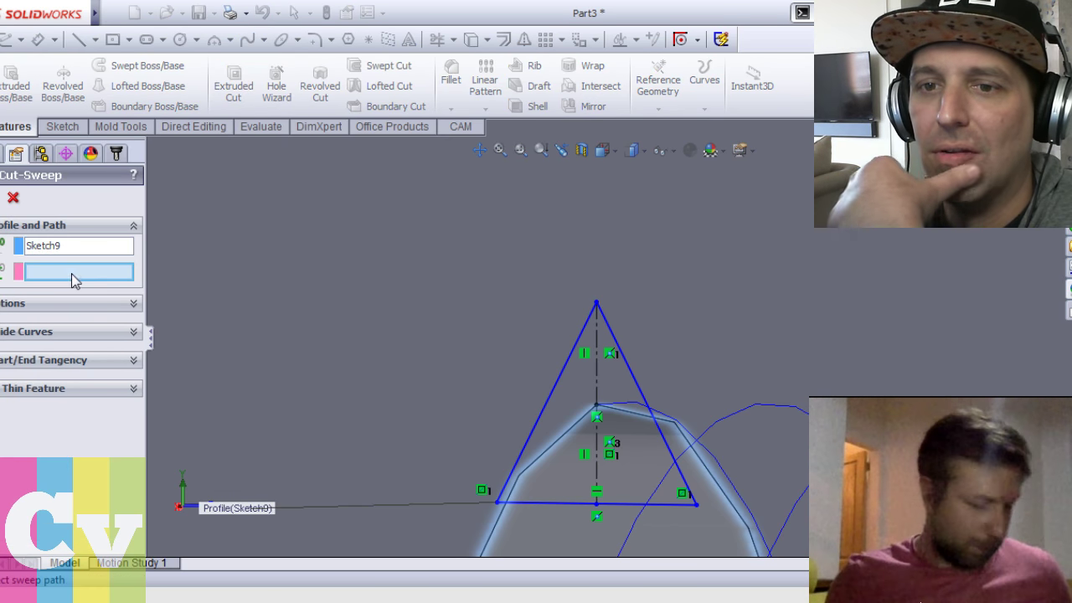
{"action": "left_click", "coordinate": [708, 457]}
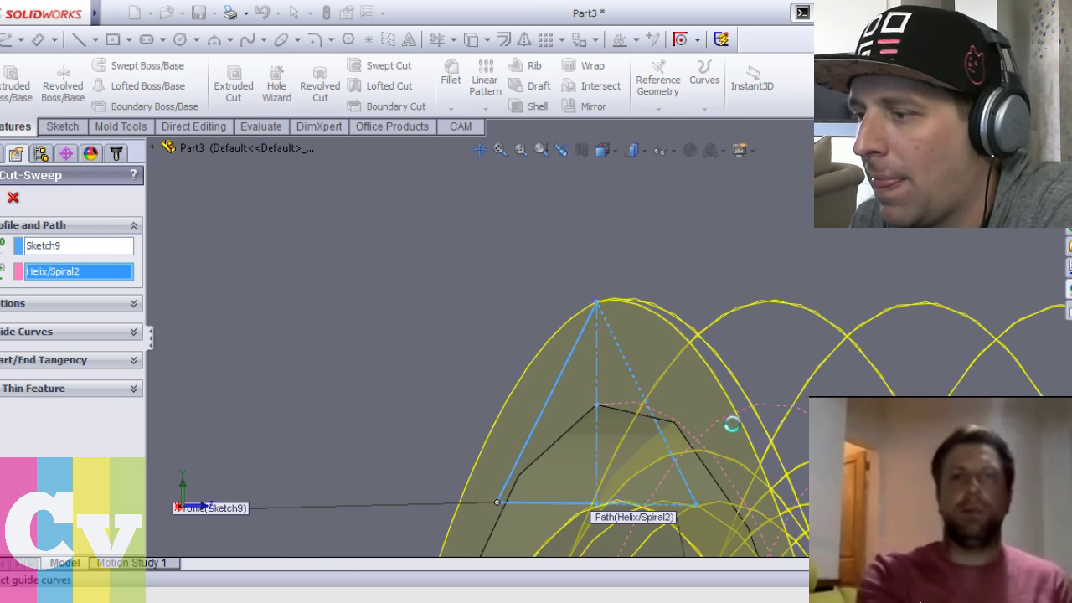
{"action": "right_click", "coordinate": [727, 425]}
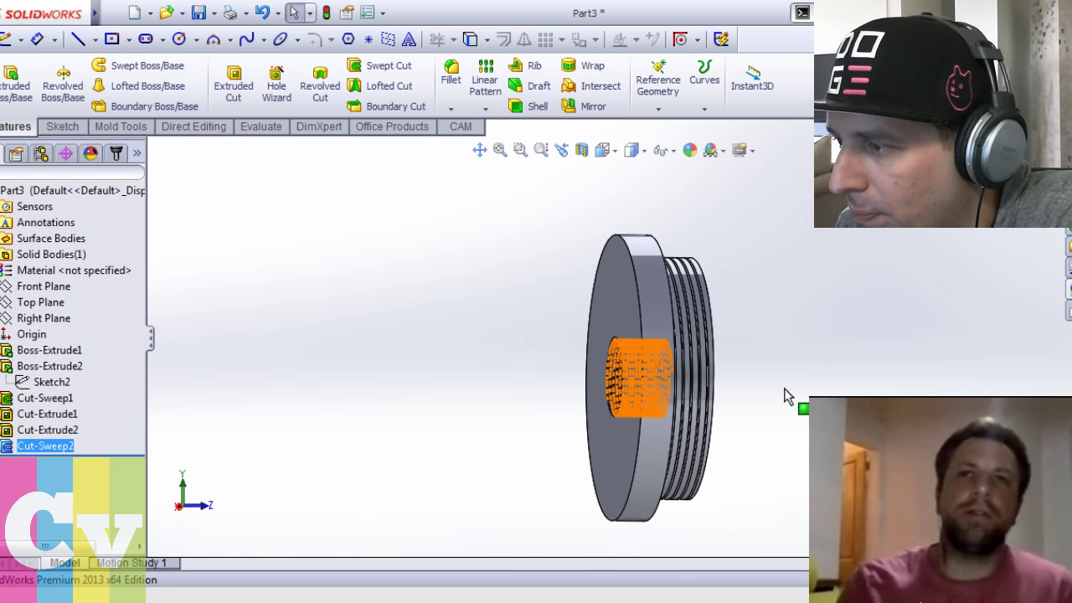
{"action": "left_click", "coordinate": [838, 310]}
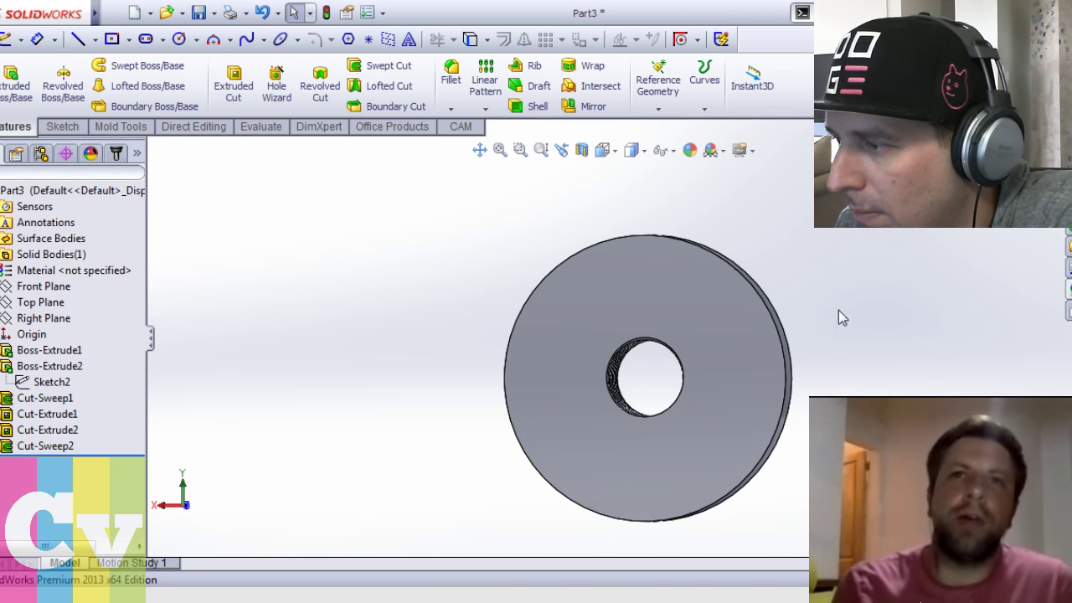
{"action": "middle_click_drag", "start_coordinate": [838, 310], "coordinate": [557, 308]}
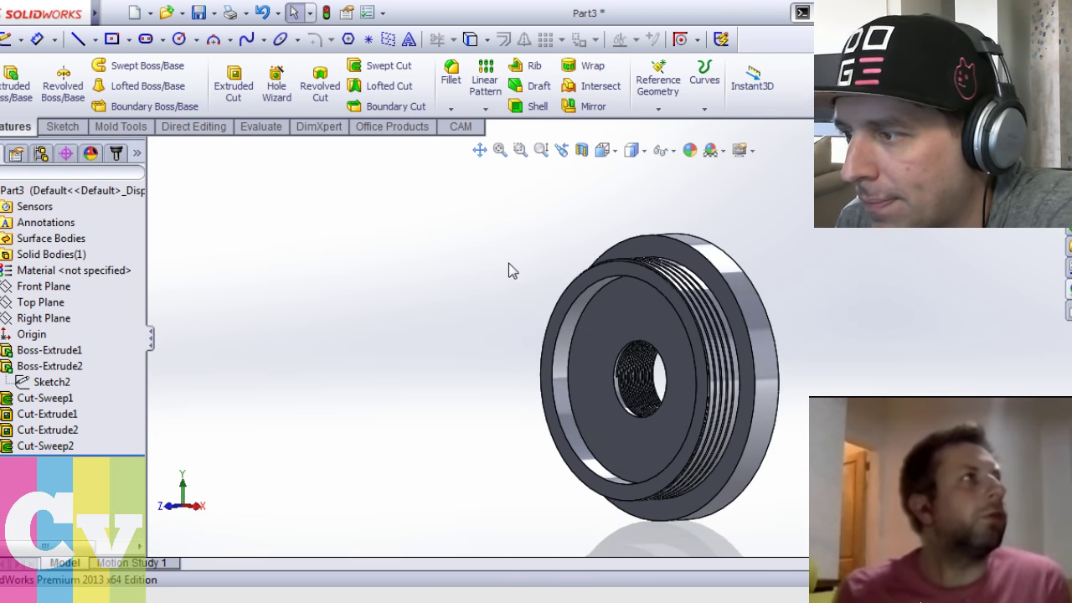
{"action": "middle_click_drag", "start_coordinate": [414, 377], "coordinate": [437, 401]}
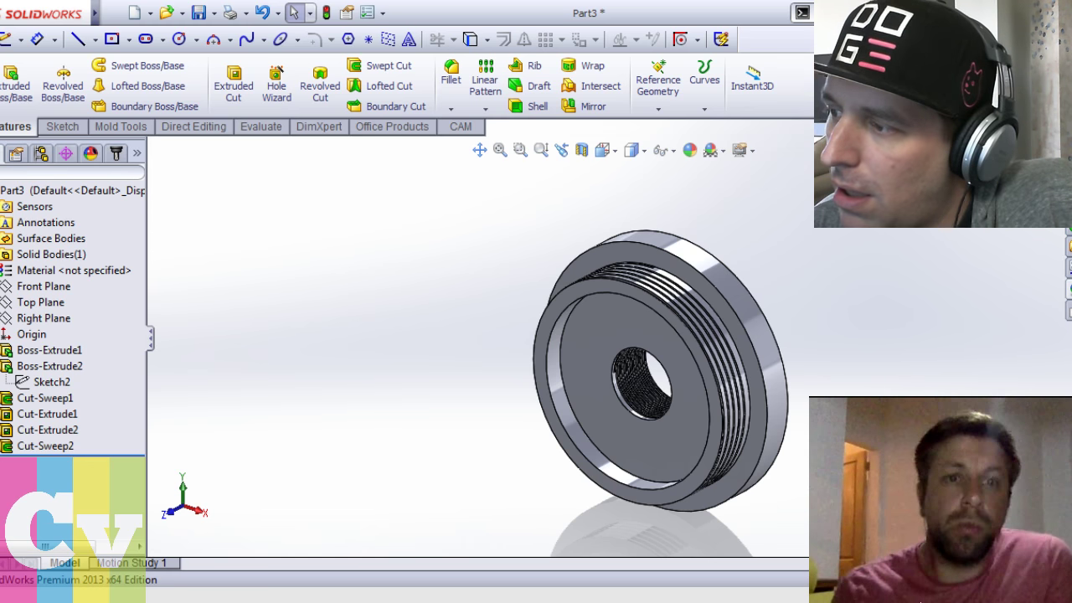
{"action": "middle_click_drag", "start_coordinate": [660, 370], "coordinate": [569, 370]}
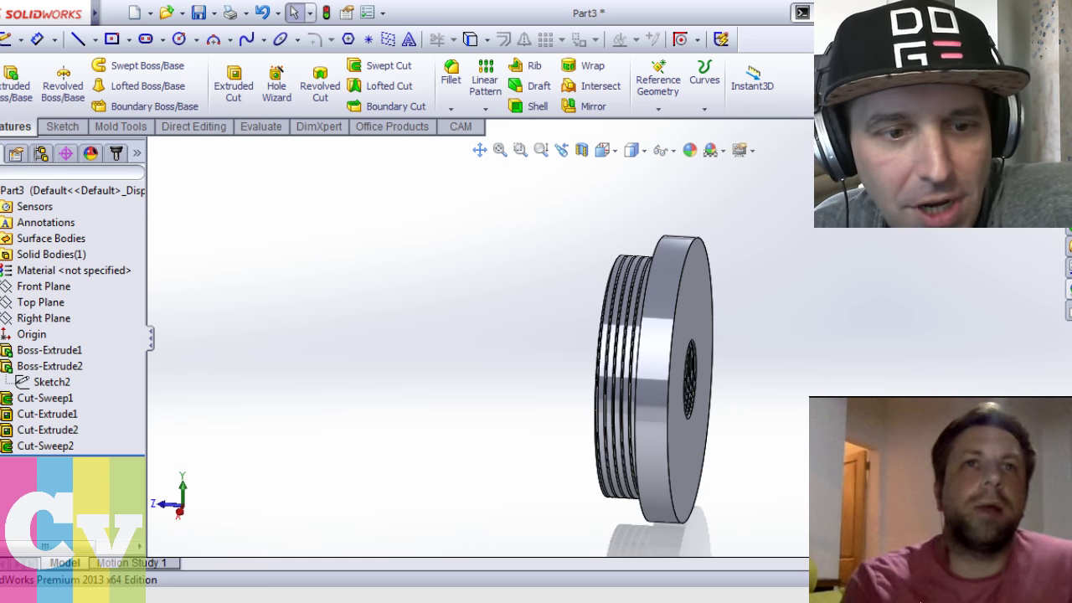
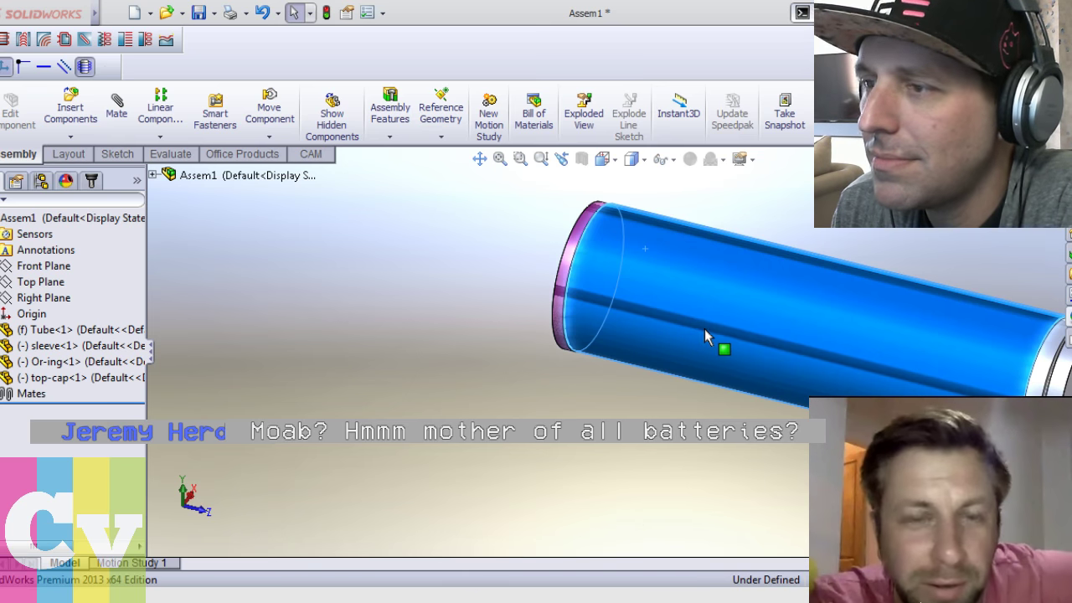
Move the sleeve off the tube and place it alongside the capped tube, leaving a gap between them
{"action": "left_click", "coordinate": [269, 107]}
{"action": "left_click_drag", "start_coordinate": [737, 359], "coordinate": [499, 310]}
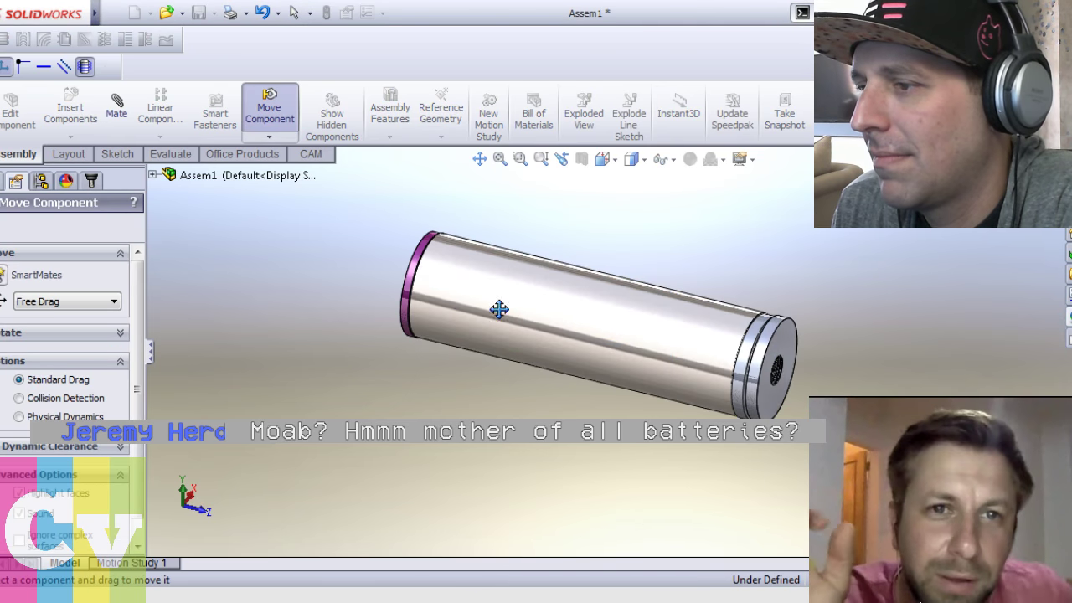
{"action": "key", "text": "Escape"}
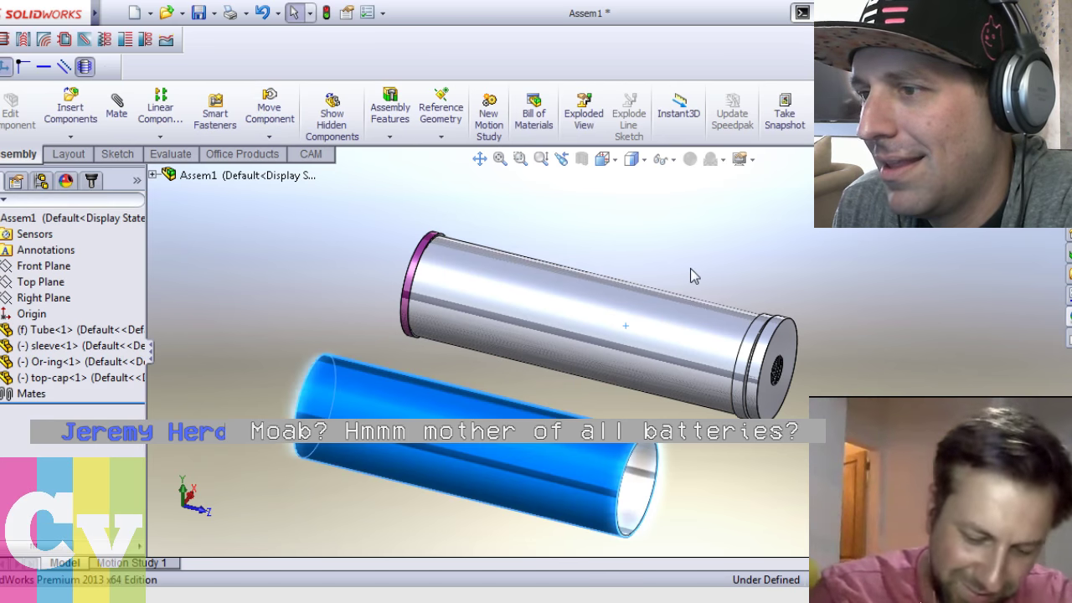
{"action": "middle_click_drag", "start_coordinate": [684, 380], "coordinate": [676, 378]}
{"action": "scroll", "coordinate": [676, 378], "scroll_direction": "up", "scroll_amount": 3}
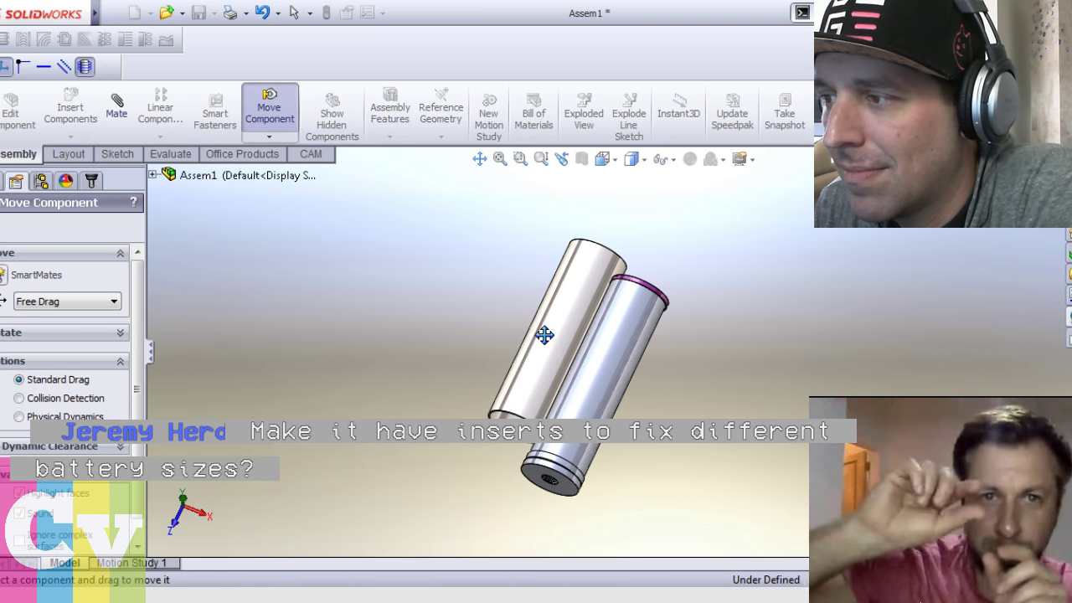
{"action": "left_click_drag", "start_coordinate": [543, 342], "coordinate": [517, 349]}
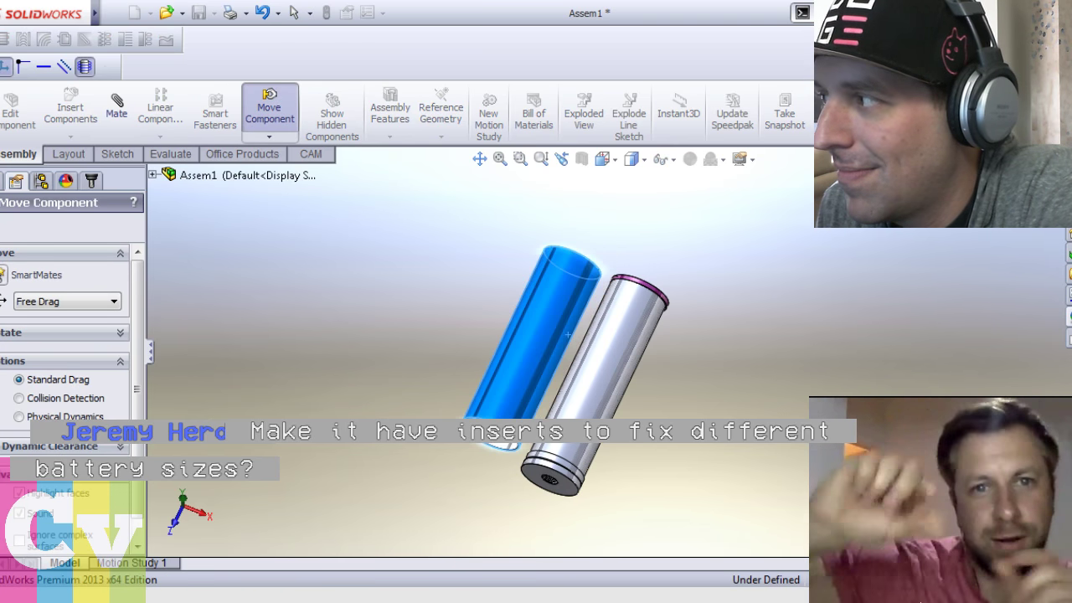
{"action": "key", "text": "Escape"}
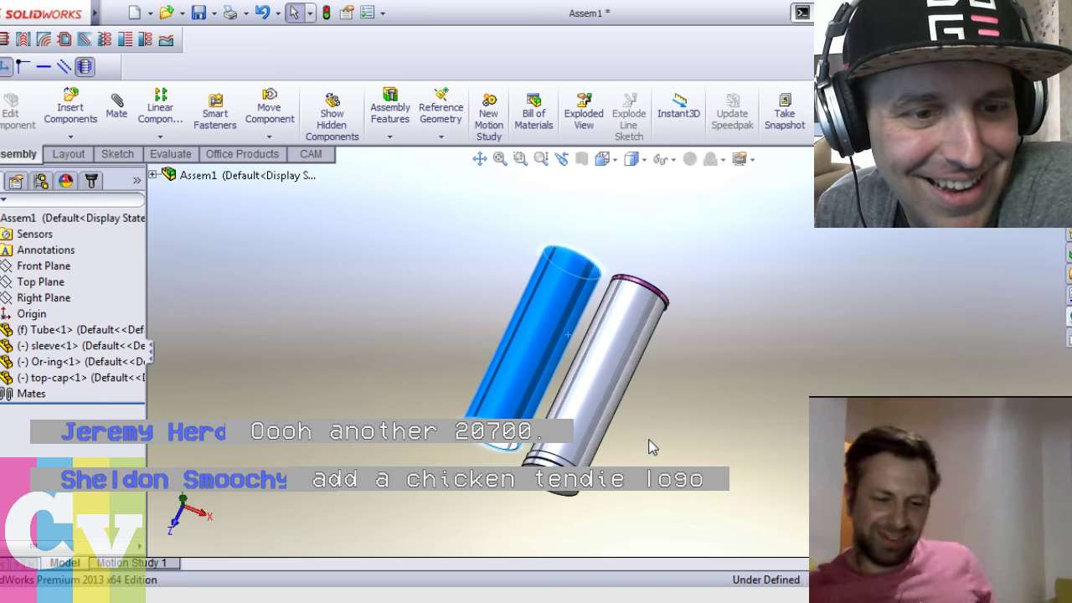
{"action": "left_click", "coordinate": [563, 495]}
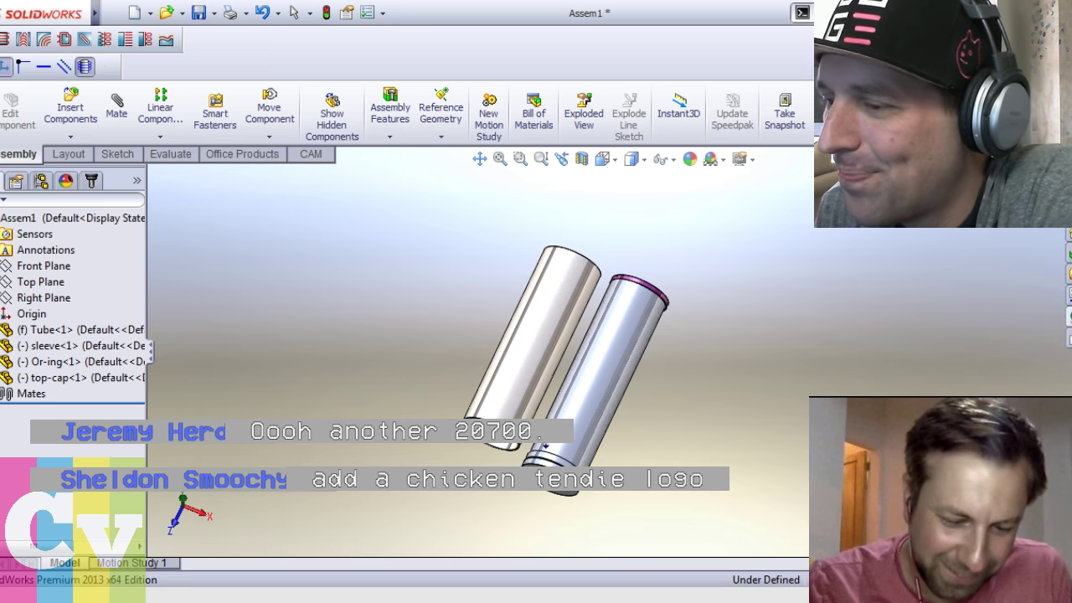
{"action": "middle_click_drag", "start_coordinate": [449, 444], "coordinate": [441, 455]}
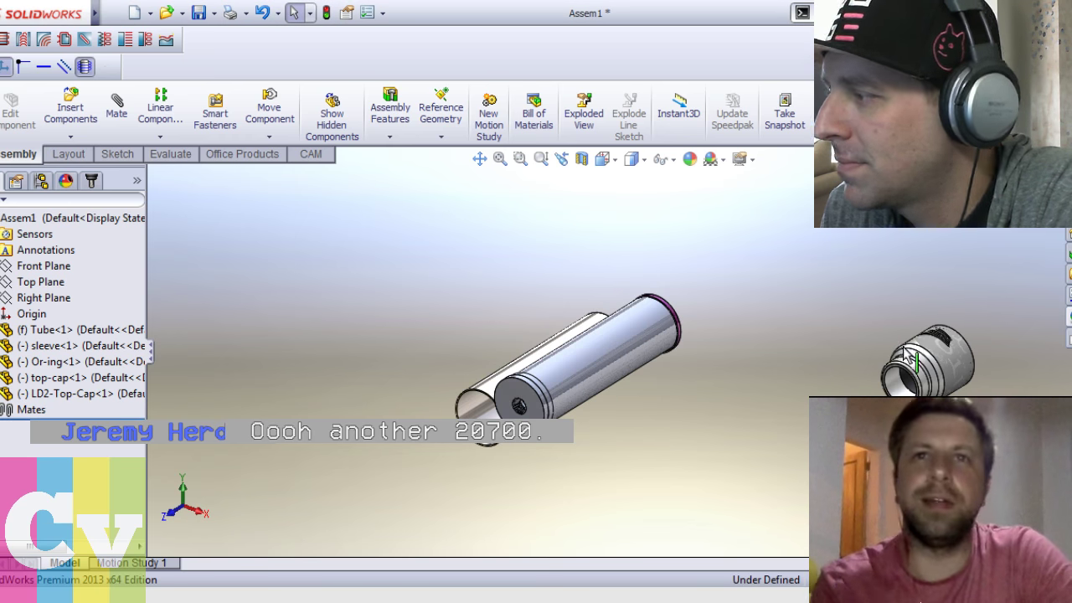
Move the LD2-Top-Cap component close to the tube's top-cap end
{"action": "left_click", "coordinate": [269, 109]}
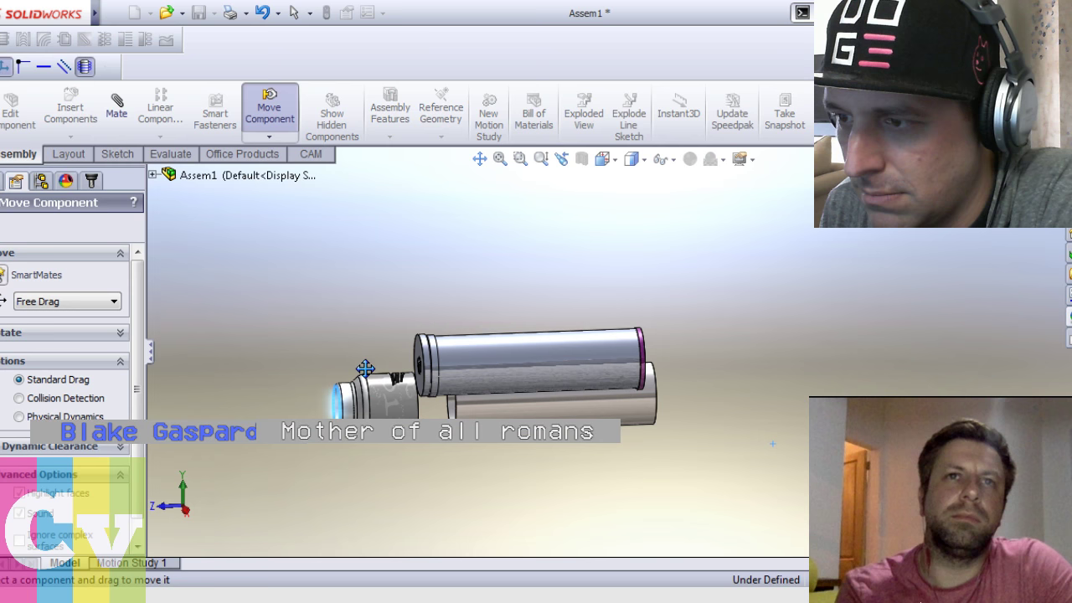
{"action": "left_click_drag", "start_coordinate": [366, 370], "coordinate": [306, 408]}
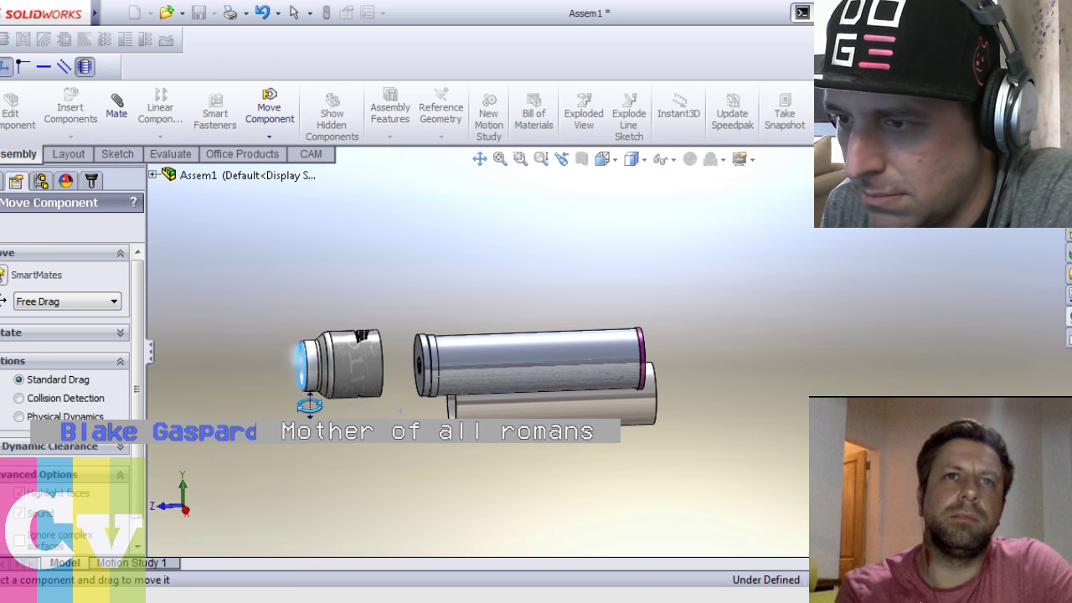
{"action": "middle_click_drag", "start_coordinate": [442, 390], "coordinate": [494, 391]}
{"action": "scroll", "coordinate": [494, 391], "scroll_direction": "up", "scroll_amount": 2}
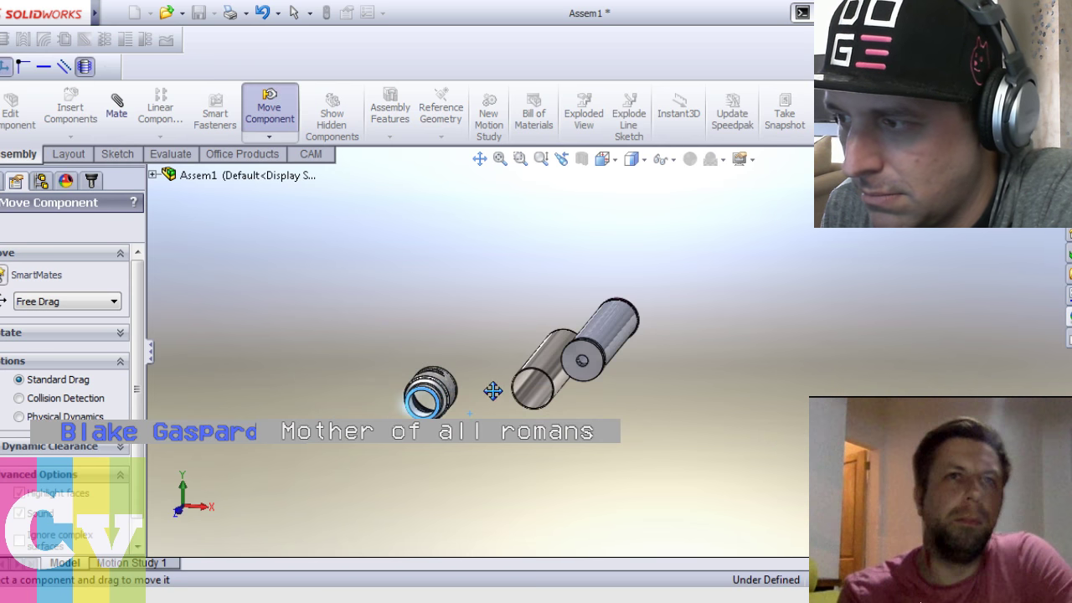
{"action": "left_click_drag", "start_coordinate": [452, 402], "coordinate": [594, 421]}
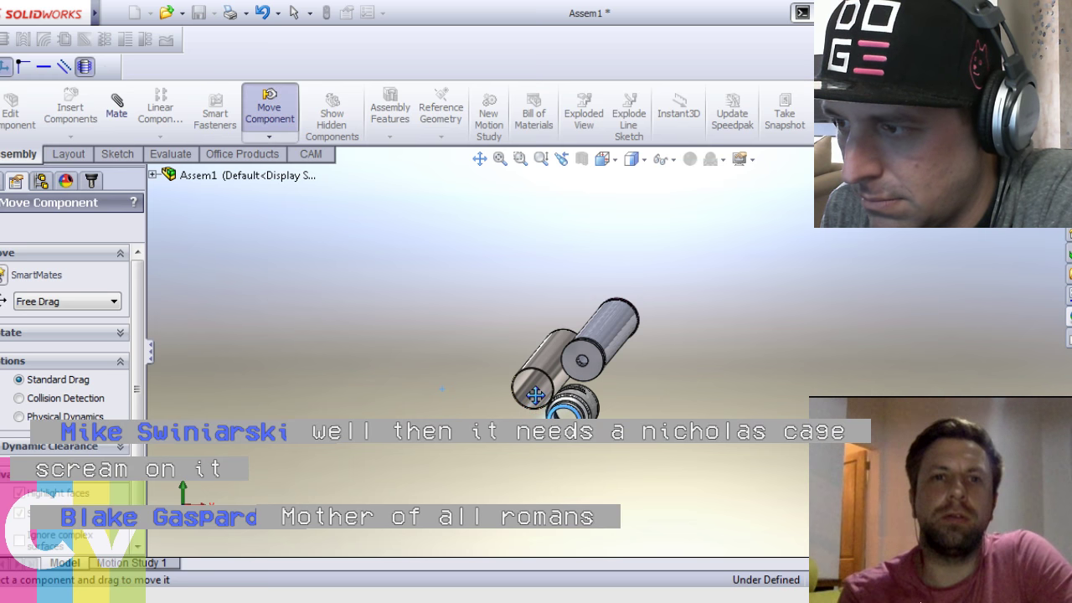
Line up the LD2-Top-Cap with the tube's axis, centring it by eye over the top cap's central hole
{"action": "scroll", "coordinate": [515, 397], "scroll_direction": "down", "scroll_amount": 5}
{"action": "middle_click_drag", "start_coordinate": [496, 385], "coordinate": [469, 382]}
{"action": "left_click_drag", "start_coordinate": [469, 382], "coordinate": [391, 371]}
{"action": "middle_click_drag", "start_coordinate": [390, 371], "coordinate": [457, 344]}
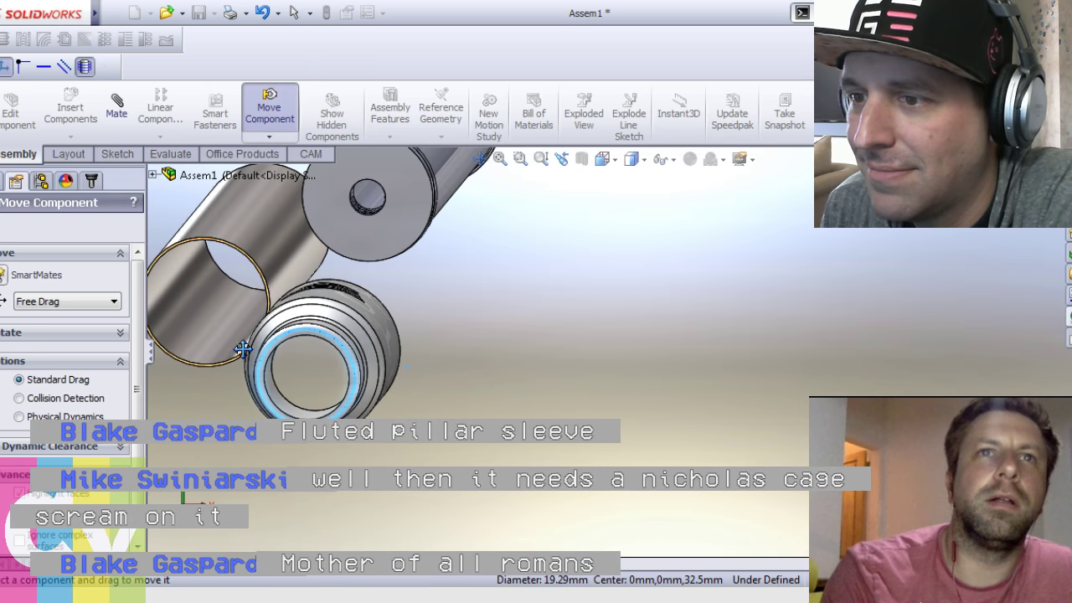
{"action": "middle_click_drag", "start_coordinate": [323, 323], "coordinate": [333, 284]}
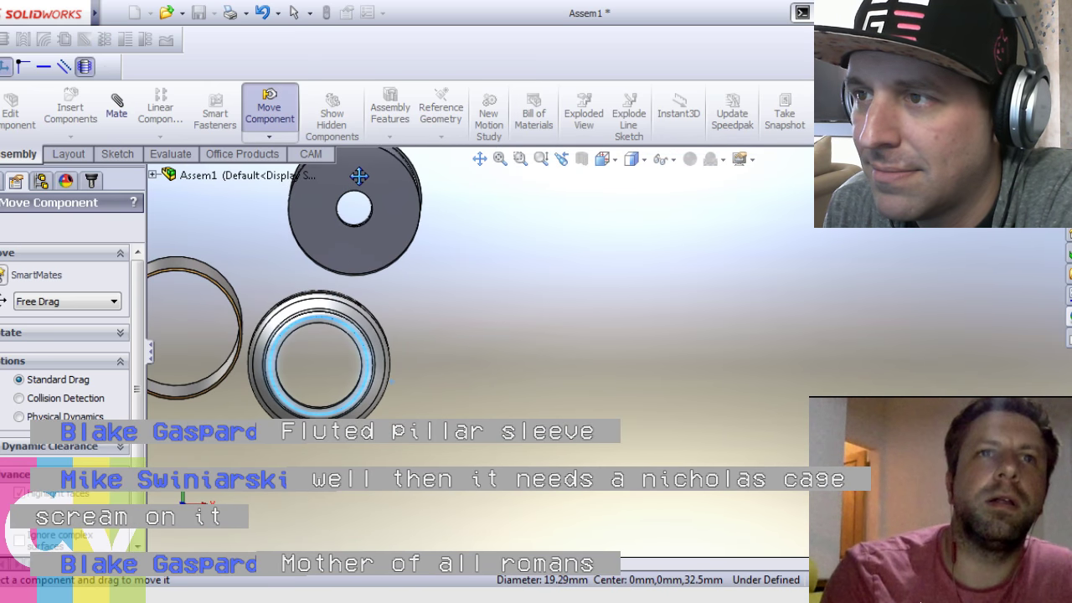
{"action": "left_click_drag", "start_coordinate": [325, 319], "coordinate": [360, 172]}
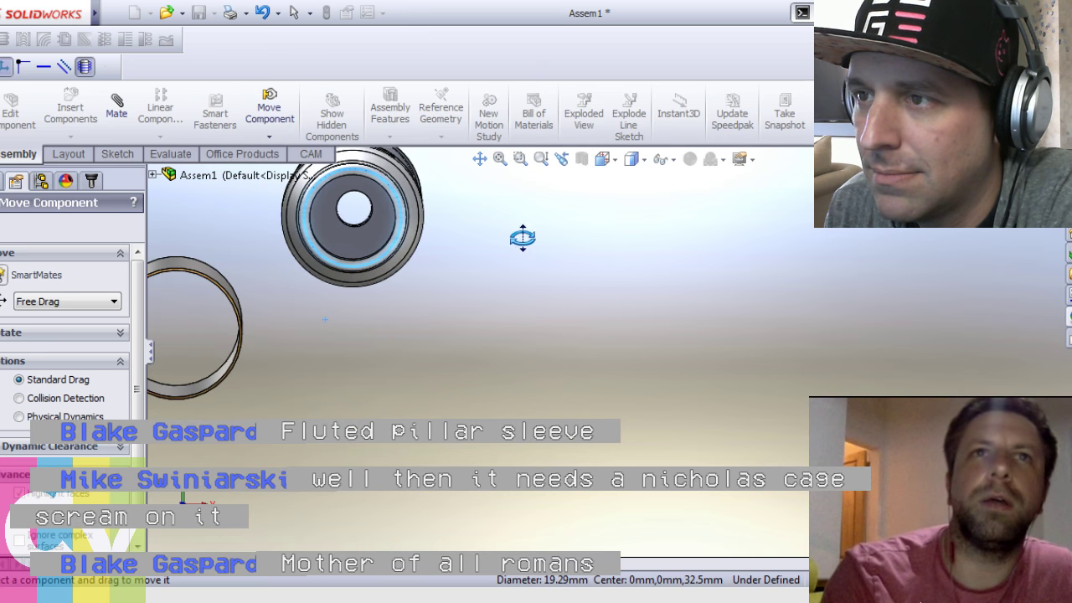
Slide the LD2-Top-Cap along the tube's axis until it butts against the outer face of the top cap
{"action": "key", "text": "ctrl+7"}
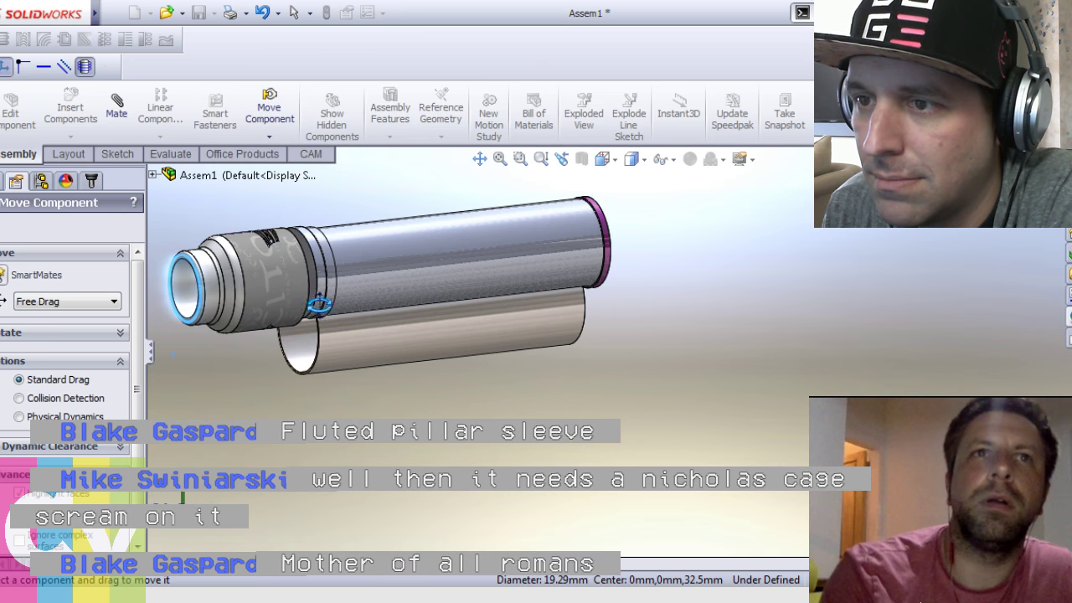
{"action": "middle_click_drag", "start_coordinate": [236, 284], "coordinate": [224, 278]}
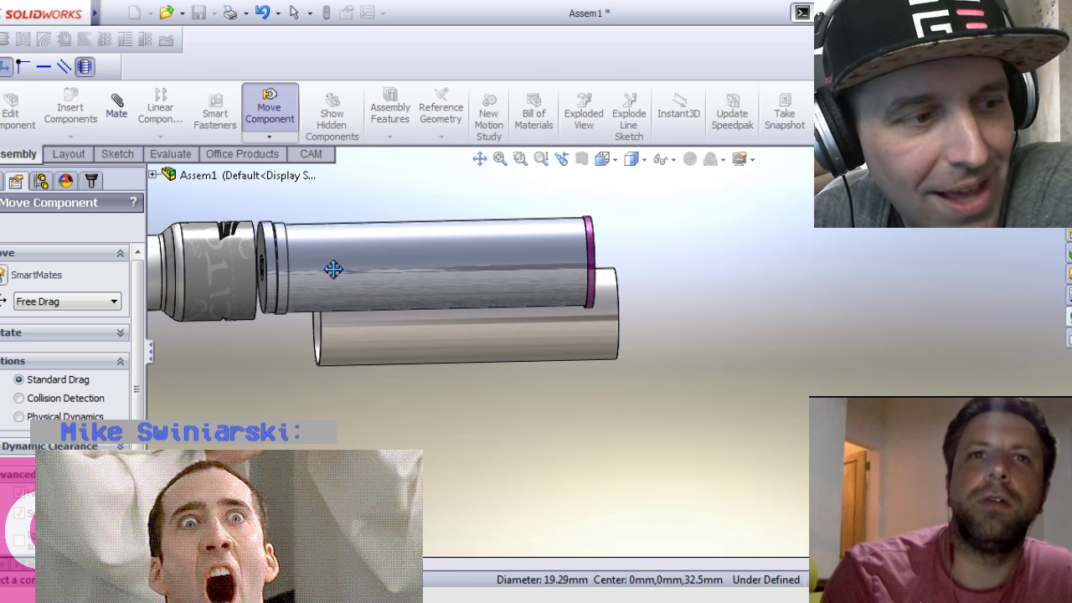
{"action": "scroll", "coordinate": [312, 264], "scroll_direction": "down", "scroll_amount": 3}
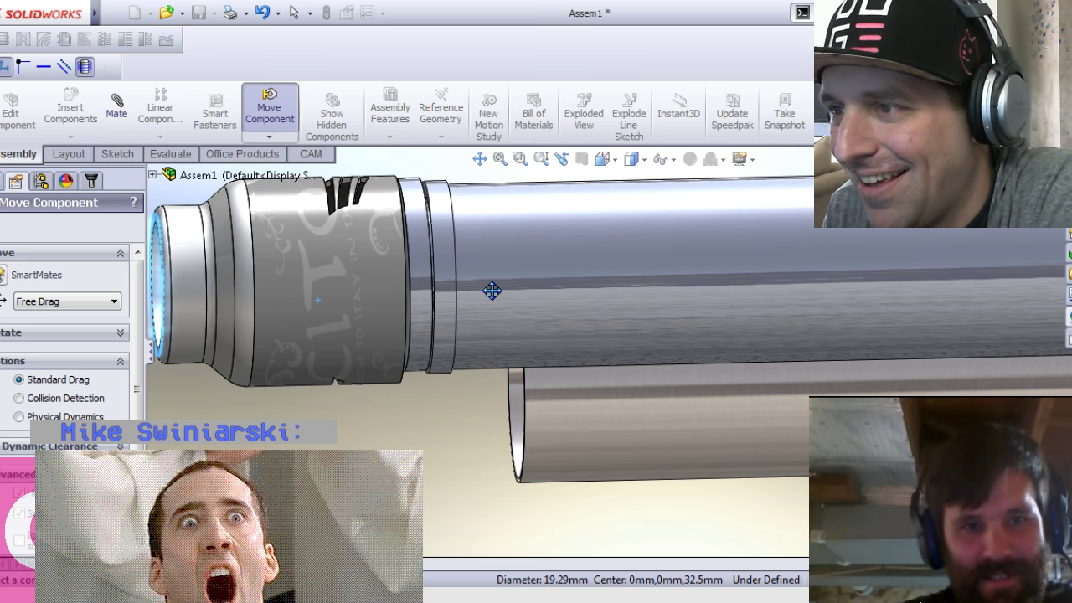
{"action": "right_click_drag", "start_coordinate": [493, 290], "coordinate": [486, 292]}
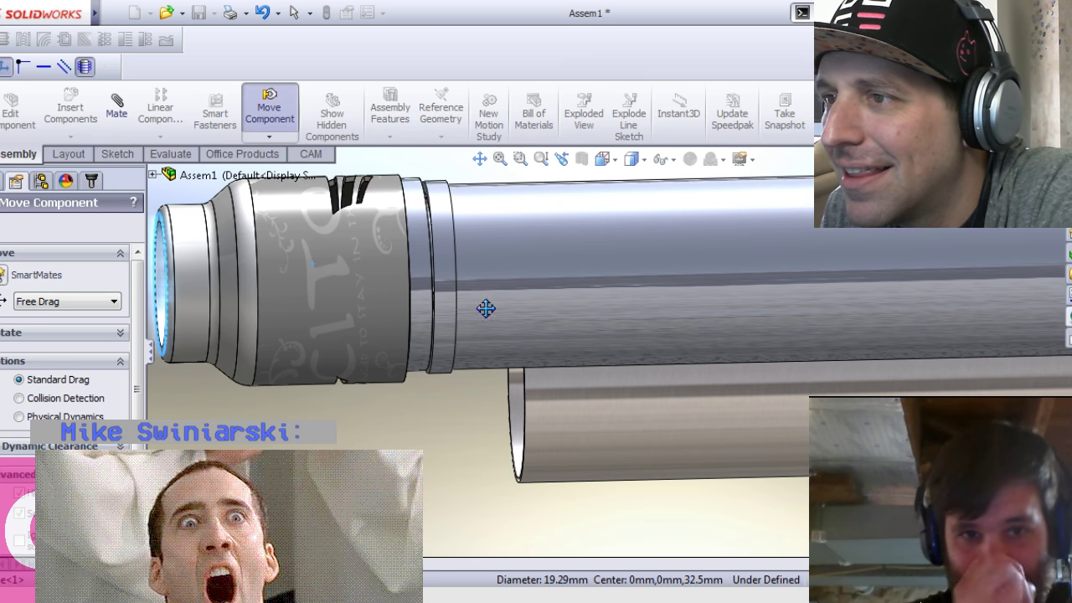
{"action": "key", "text": "ctrl+shift+z"}
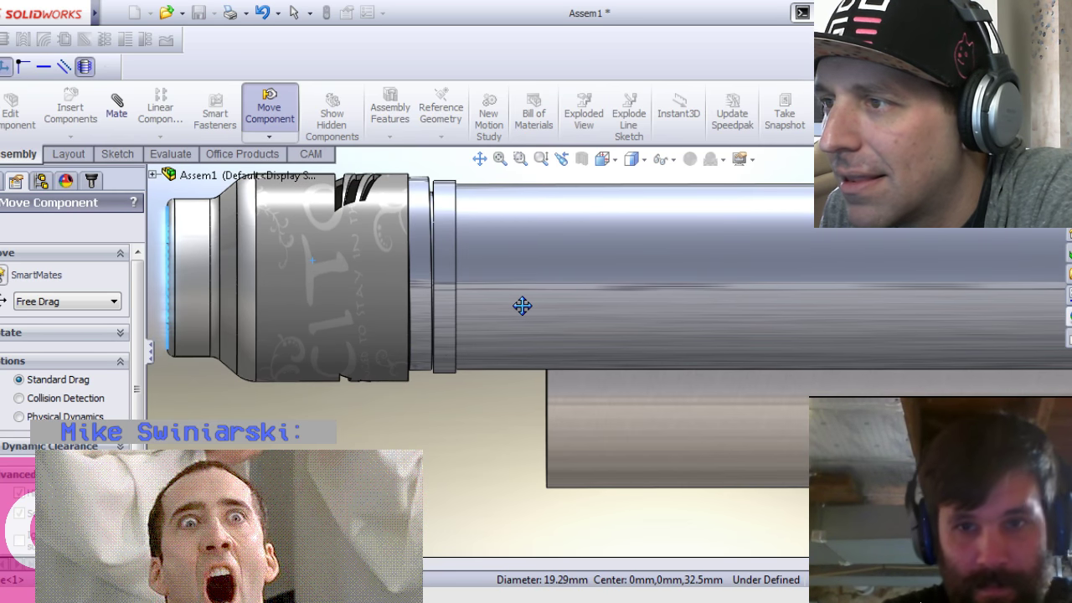
Move the sleeve back over the tube, lining it up by eye in the side view and the view from above
{"action": "key", "text": "ctrl+z"}
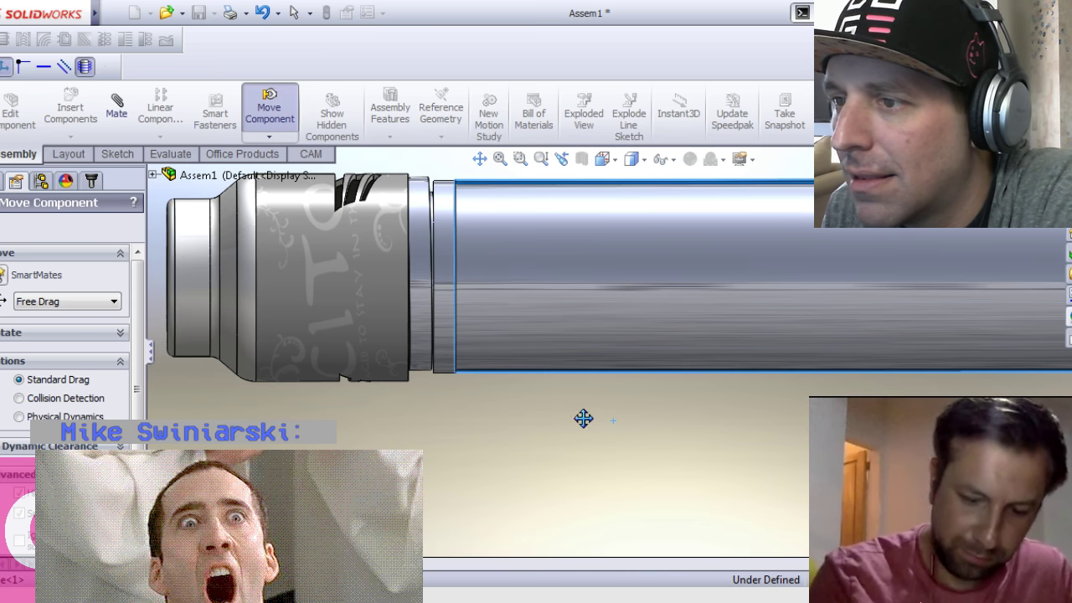
{"action": "middle_click_drag", "start_coordinate": [551, 357], "coordinate": [572, 493]}
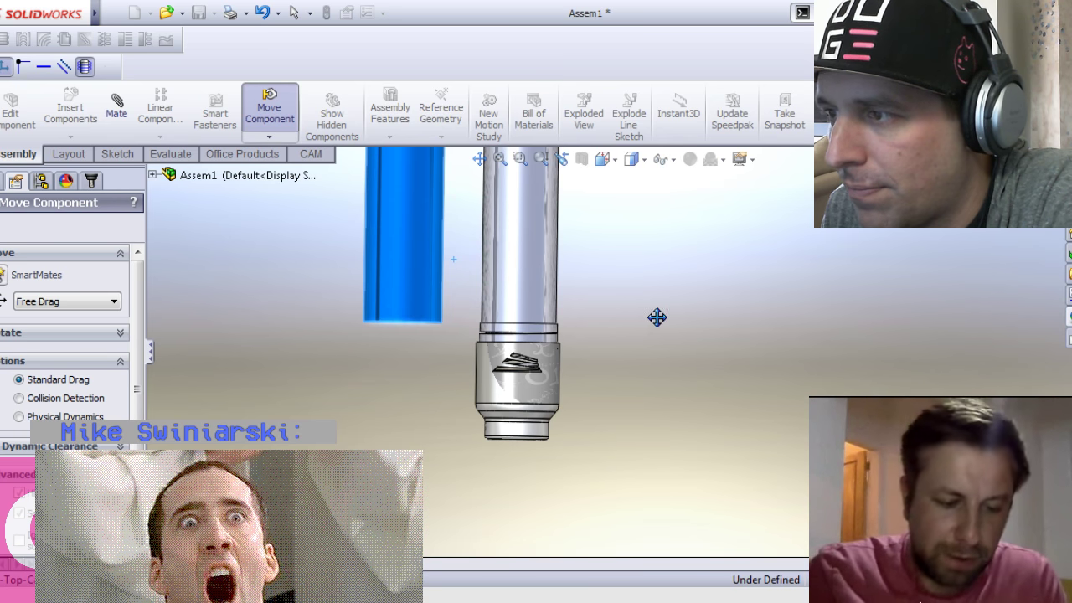
{"action": "key", "text": "ctrl+z"}
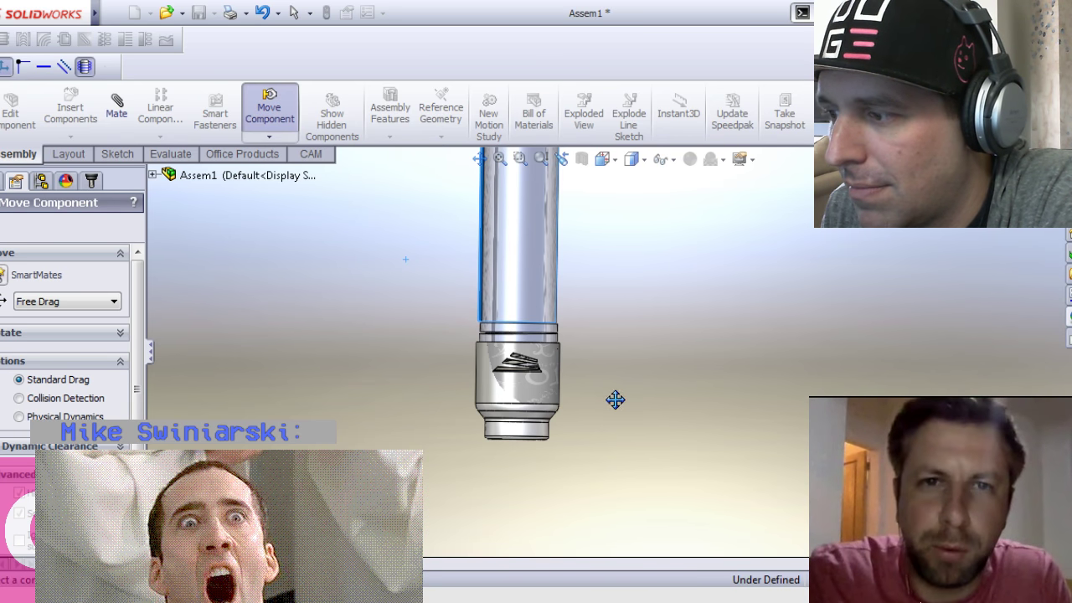
{"action": "key", "text": "ctrl+shift+z"}
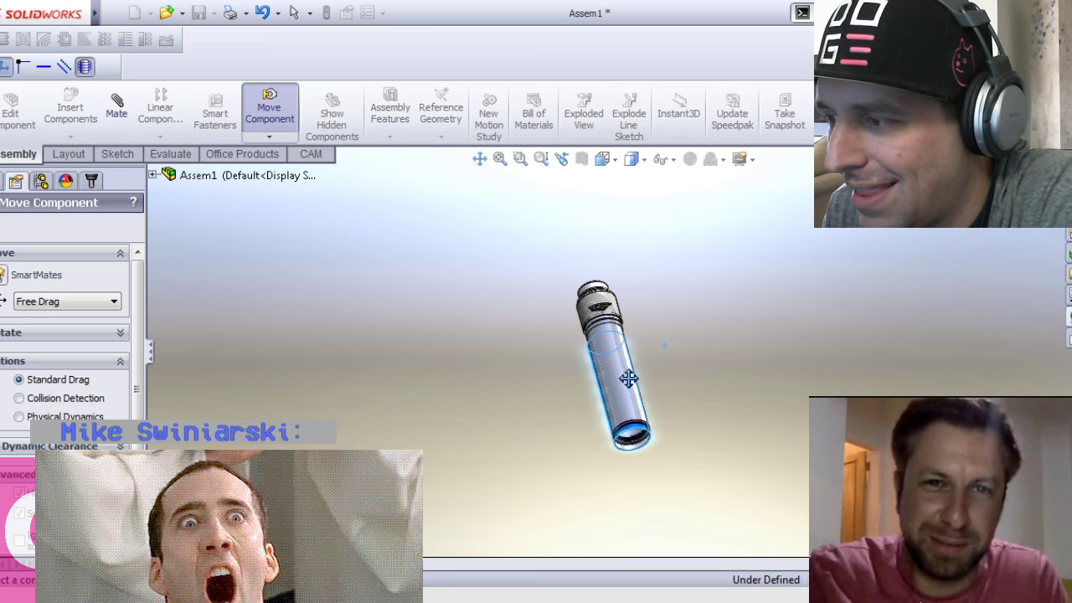
Centre the sleeve around the tube between the purple ring and the top cap, and finish moving components
{"action": "scroll", "coordinate": [597, 351], "scroll_direction": "down", "scroll_amount": 6}
{"action": "middle_click_drag", "start_coordinate": [597, 351], "coordinate": [602, 299]}
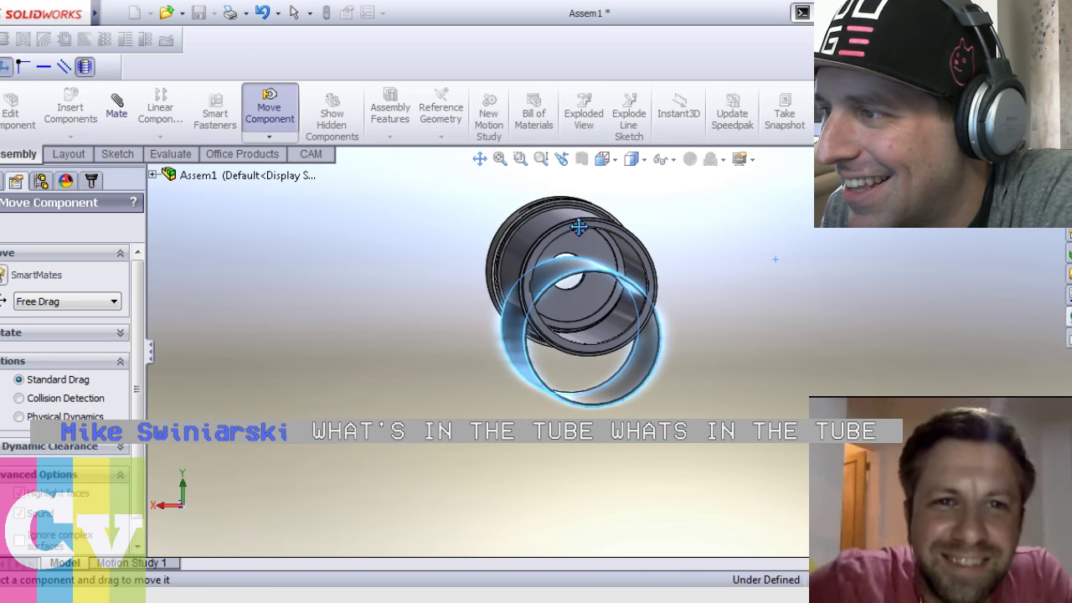
{"action": "middle_click_drag", "start_coordinate": [515, 234], "coordinate": [620, 242]}
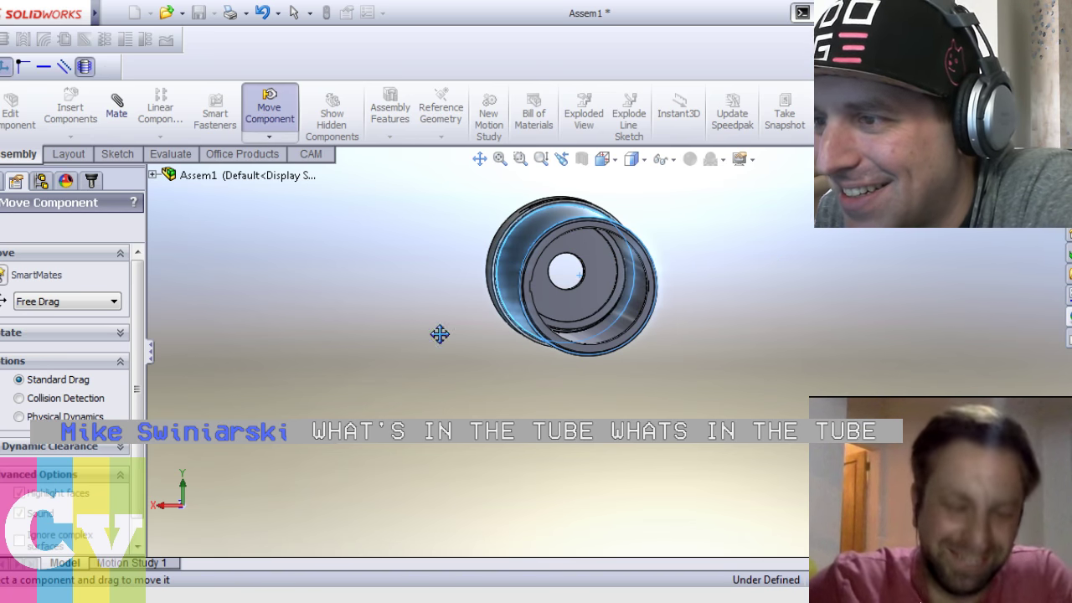
{"action": "middle_click_drag", "start_coordinate": [475, 398], "coordinate": [492, 413]}
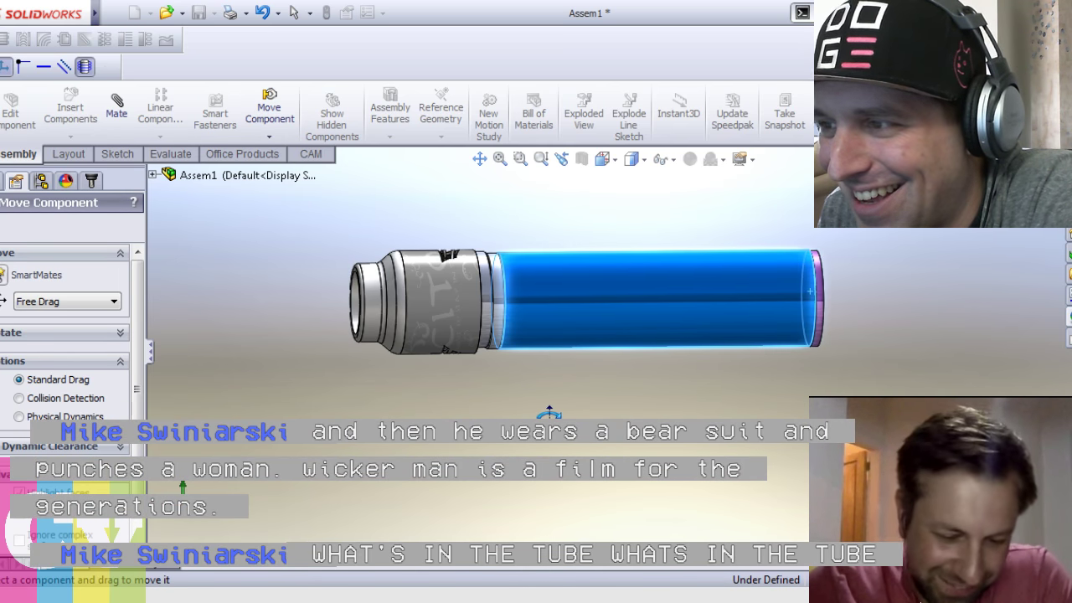
{"action": "middle_click_drag", "start_coordinate": [654, 421], "coordinate": [792, 336]}
{"action": "key", "text": "Escape"}
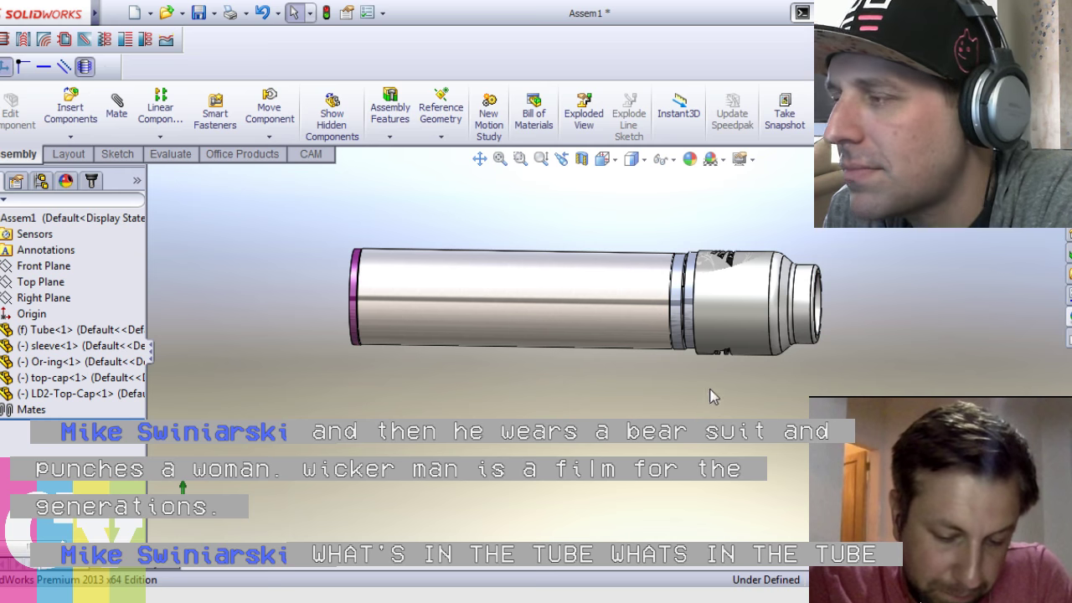
{"action": "key", "text": "Escape"}
{"action": "middle_click_drag", "start_coordinate": [874, 320], "coordinate": [597, 346]}
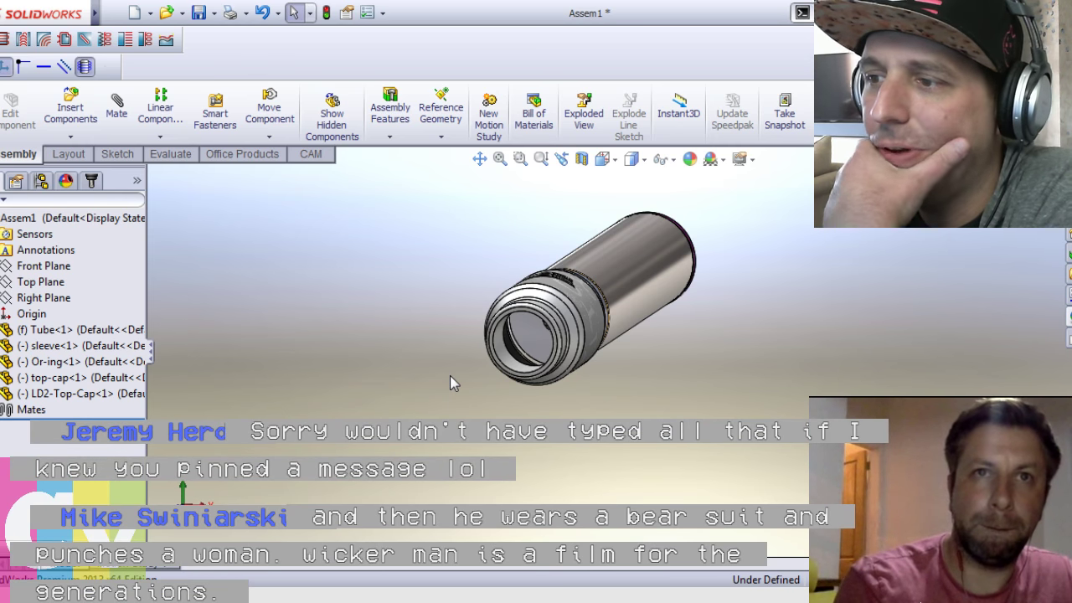
{"action": "middle_click_drag", "start_coordinate": [450, 384], "coordinate": [532, 362]}
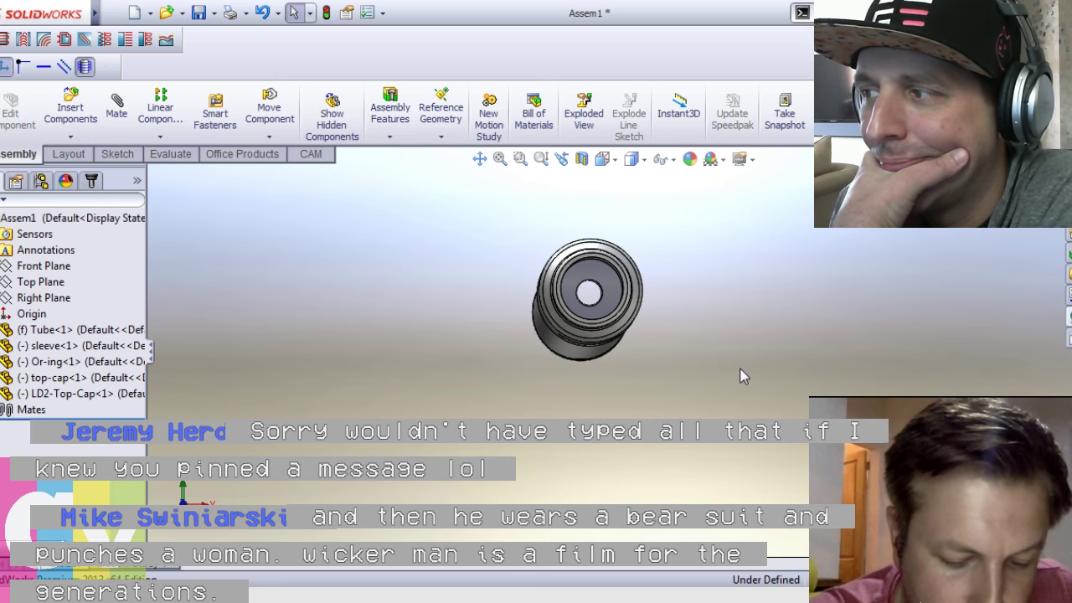
{"action": "key", "text": "ctrl+shift+z"}
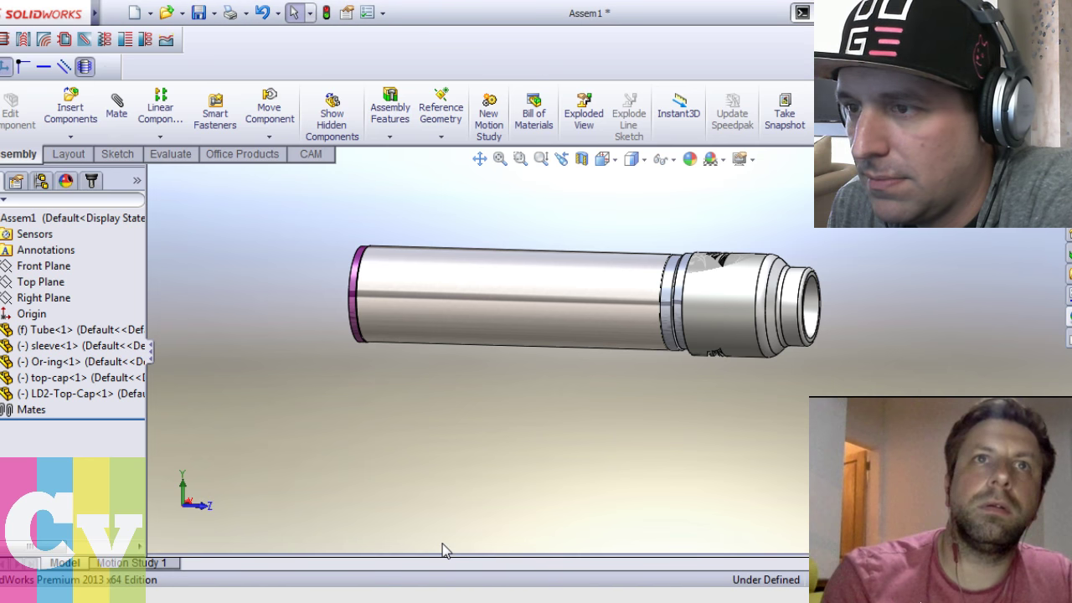
{"action": "middle_click_drag", "start_coordinate": [639, 335], "coordinate": [659, 411]}
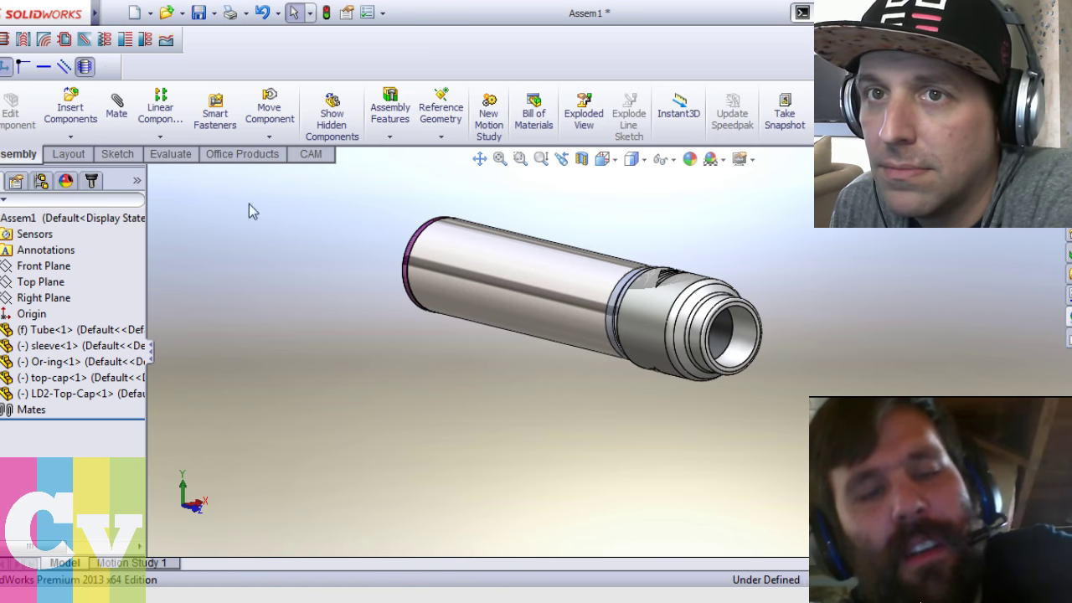
Pull the LD2-Top-Cap away from the top cap along the tube's axis and finish moving components
{"action": "left_click", "coordinate": [275, 105]}
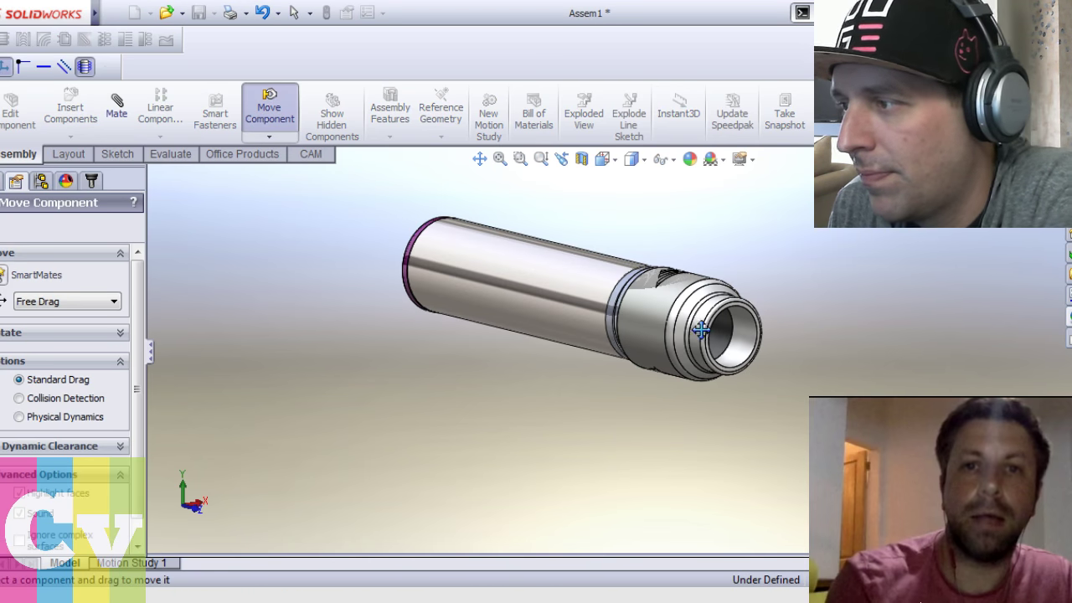
{"action": "middle_click_drag", "start_coordinate": [700, 330], "coordinate": [713, 330]}
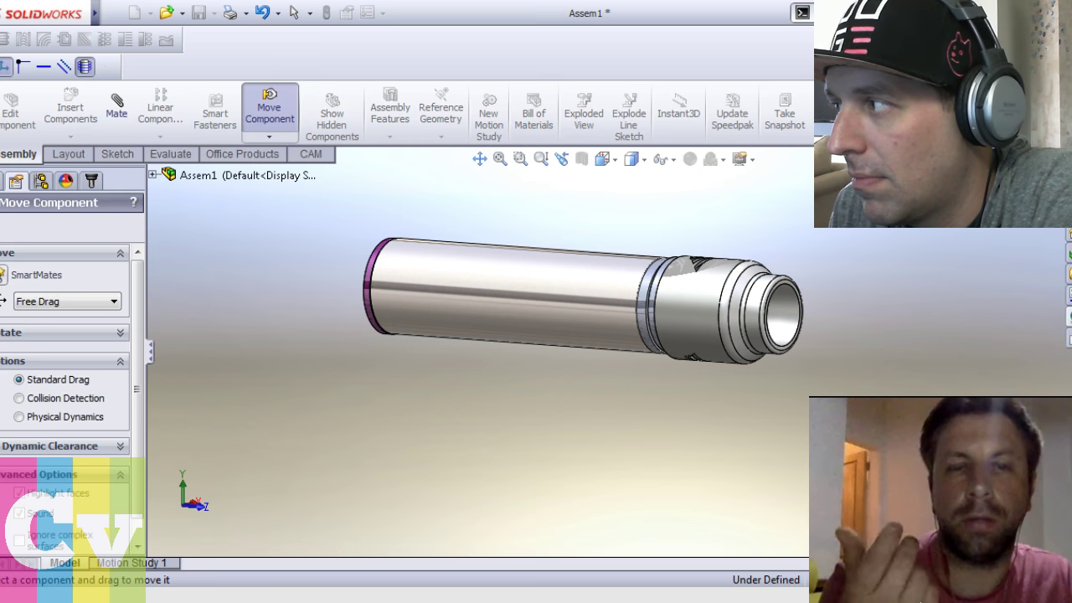
{"action": "left_click_drag", "start_coordinate": [754, 310], "coordinate": [893, 316]}
{"action": "key", "text": "Escape"}
{"action": "middle_click", "coordinate": [701, 340]}
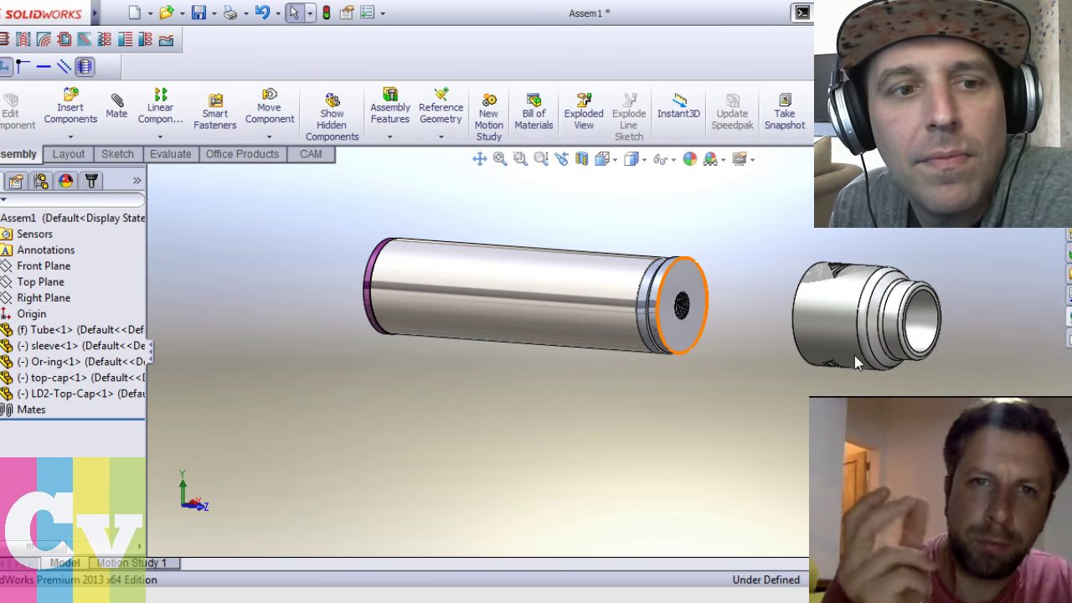
{"action": "key", "text": "ctrl+shift+z"}
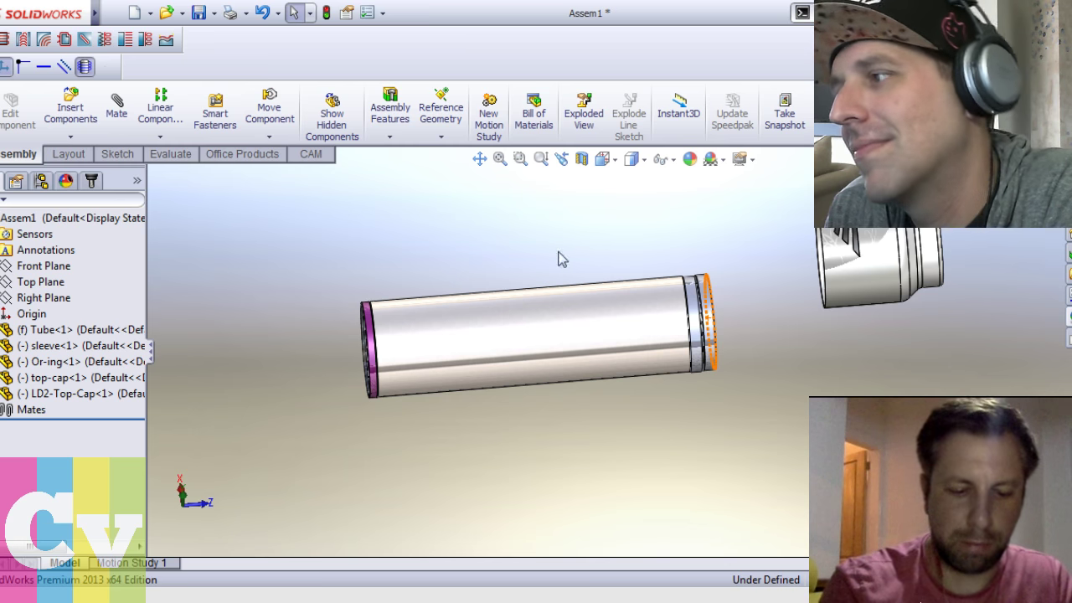
{"action": "scroll", "coordinate": [601, 414], "scroll_direction": "down", "scroll_amount": 1}
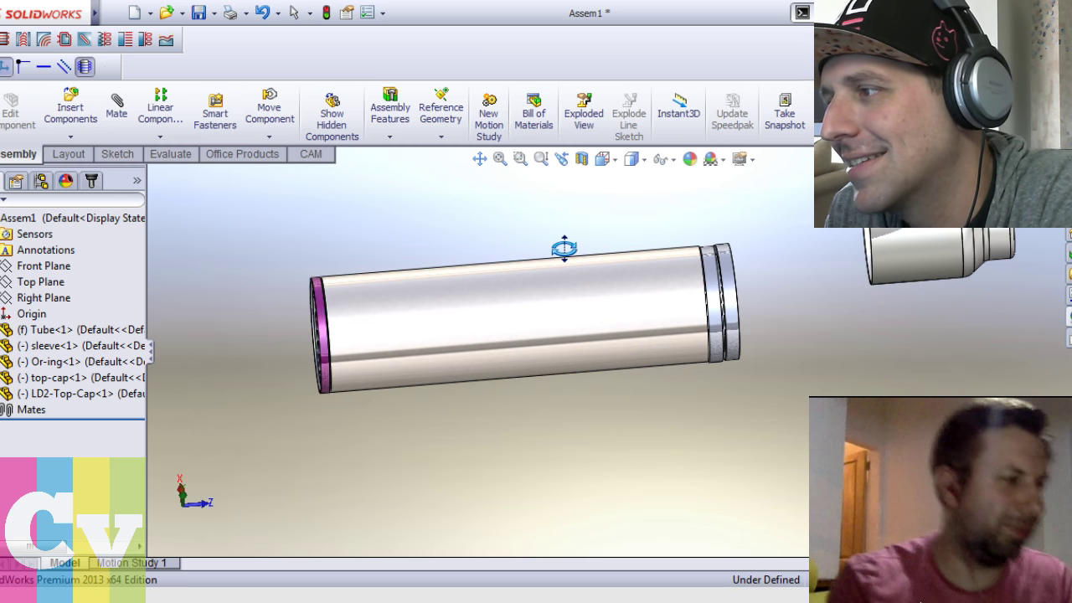
{"action": "key", "text": "Escape"}
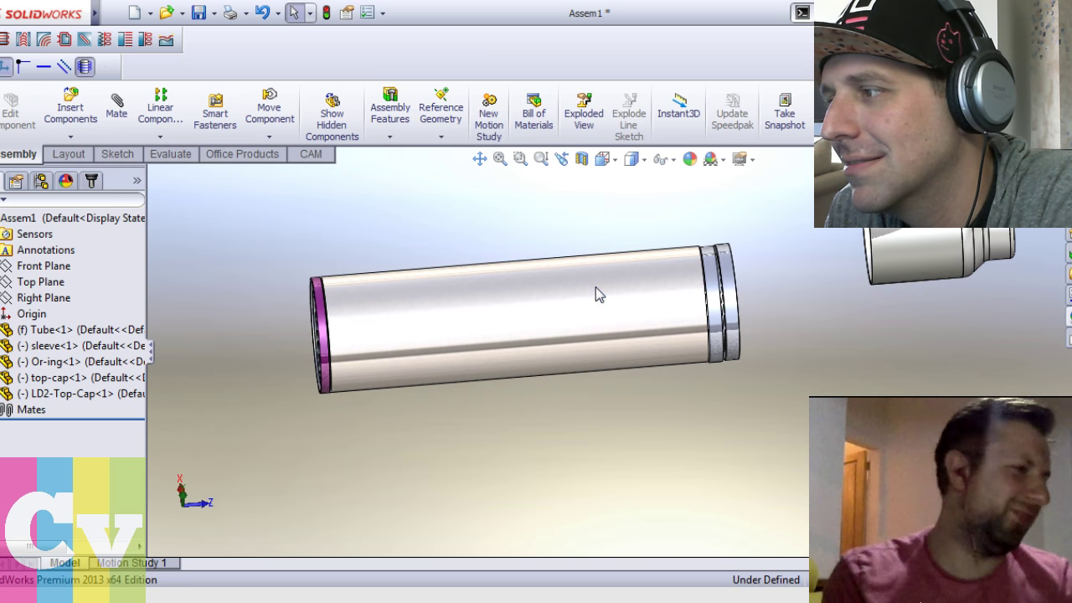
Pull the threaded top cap out of the tube's end, leaving a small gap between them
{"action": "left_click", "coordinate": [273, 106]}
{"action": "middle_click_drag", "start_coordinate": [807, 274], "coordinate": [753, 310]}
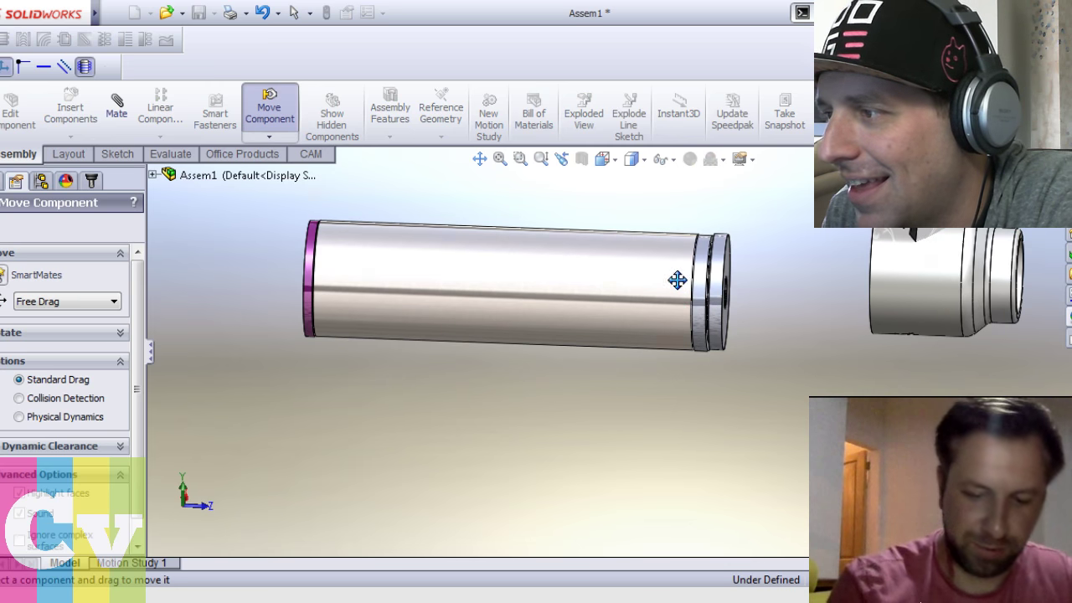
{"action": "left_click_drag", "start_coordinate": [678, 275], "coordinate": [746, 325]}
{"action": "middle_click_drag", "start_coordinate": [577, 379], "coordinate": [587, 383]}
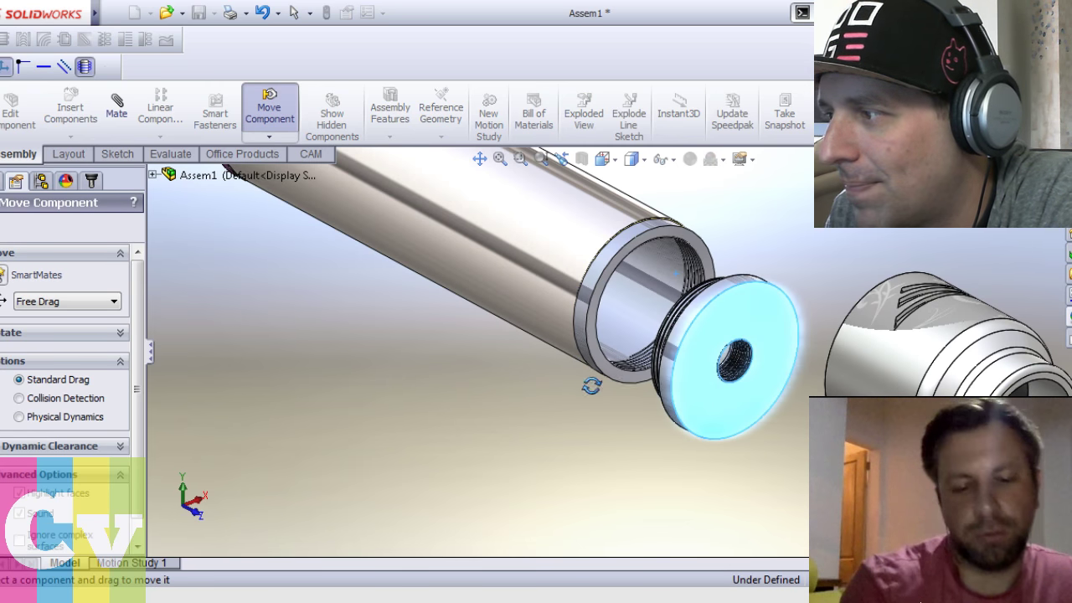
{"action": "scroll", "coordinate": [538, 416], "scroll_direction": "up", "scroll_amount": 2}
{"action": "middle_click_drag", "start_coordinate": [539, 417], "coordinate": [526, 463]}
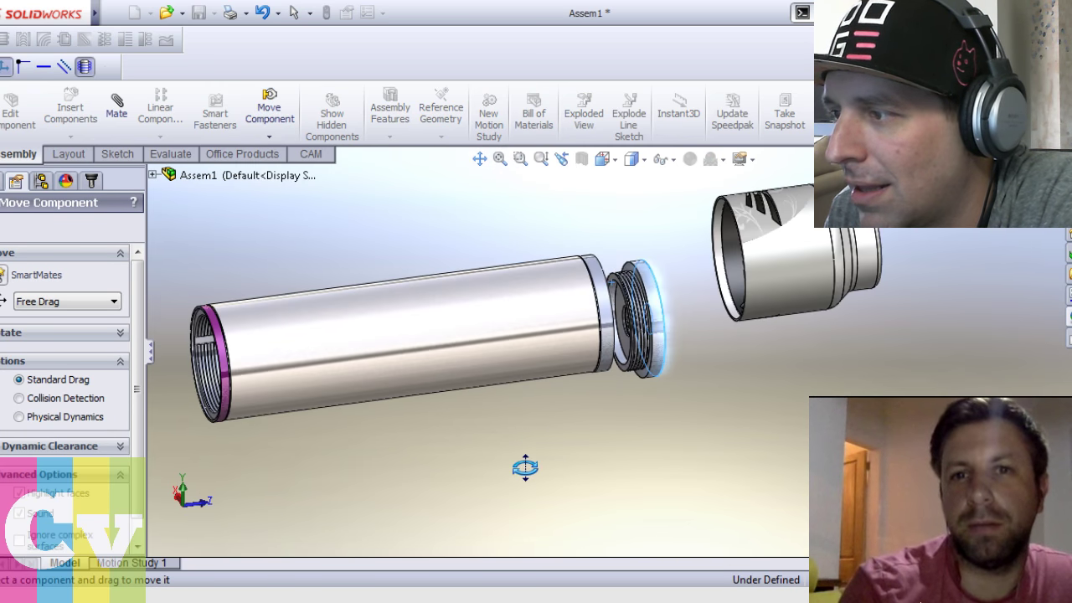
Move the sleeve off the tube to just above it, and move the purple ring off the tube's opposite end
{"action": "middle_click_drag", "start_coordinate": [483, 381], "coordinate": [464, 349]}
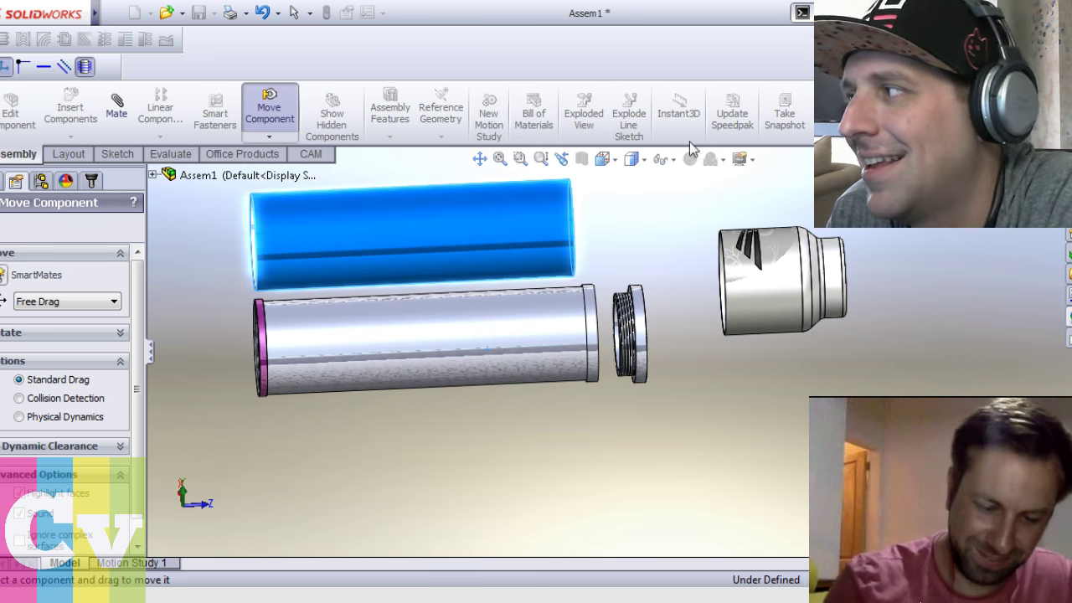
{"action": "key", "text": "Escape"}
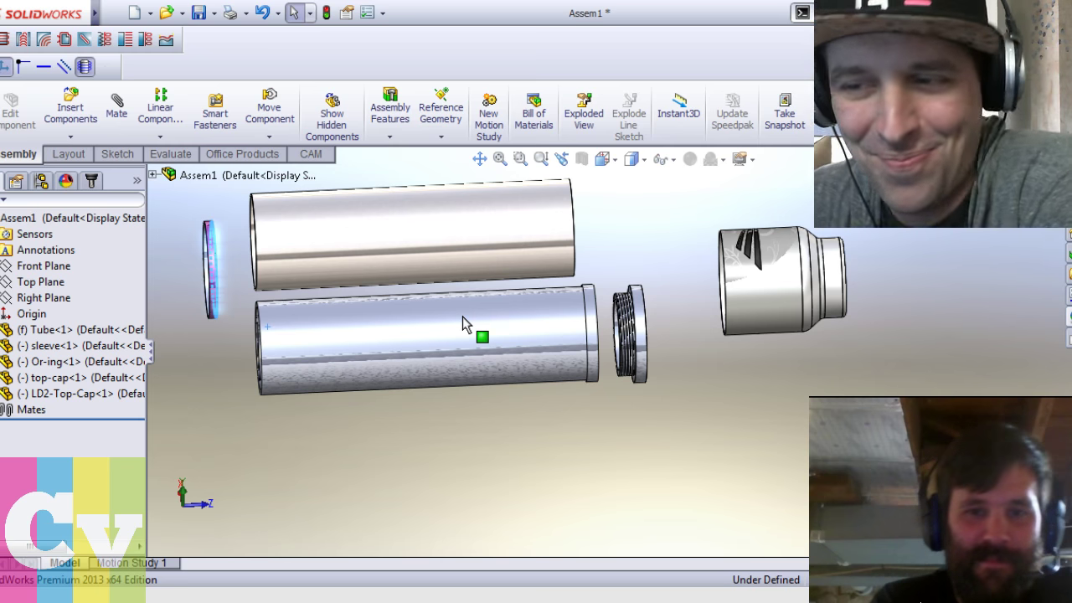
{"action": "middle_click_drag", "start_coordinate": [665, 336], "coordinate": [770, 397], "text": "ctrl"}
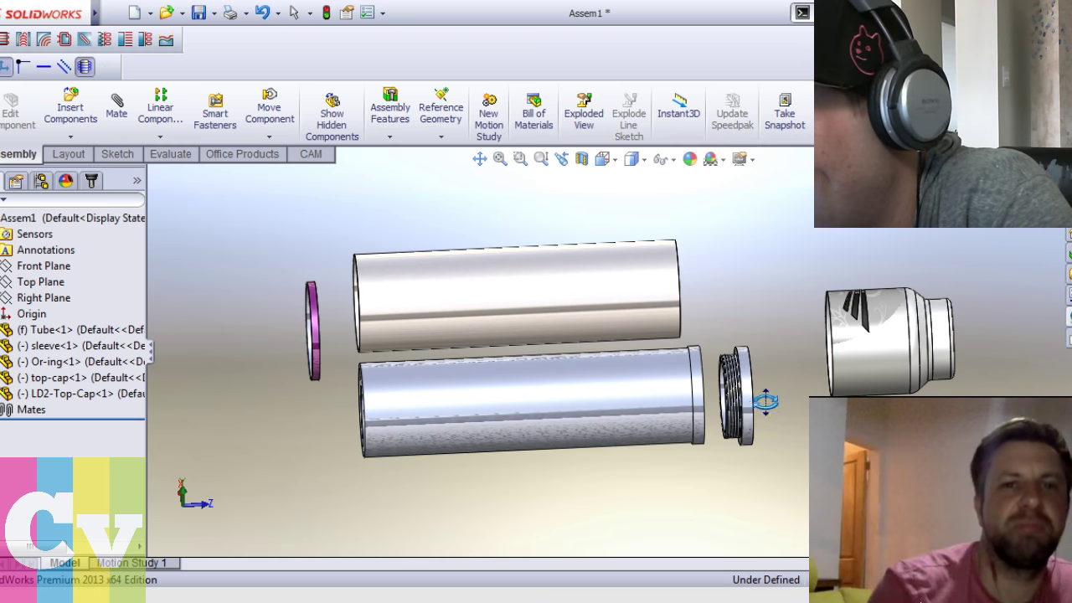
{"action": "middle_click_drag", "start_coordinate": [695, 359], "coordinate": [713, 400]}
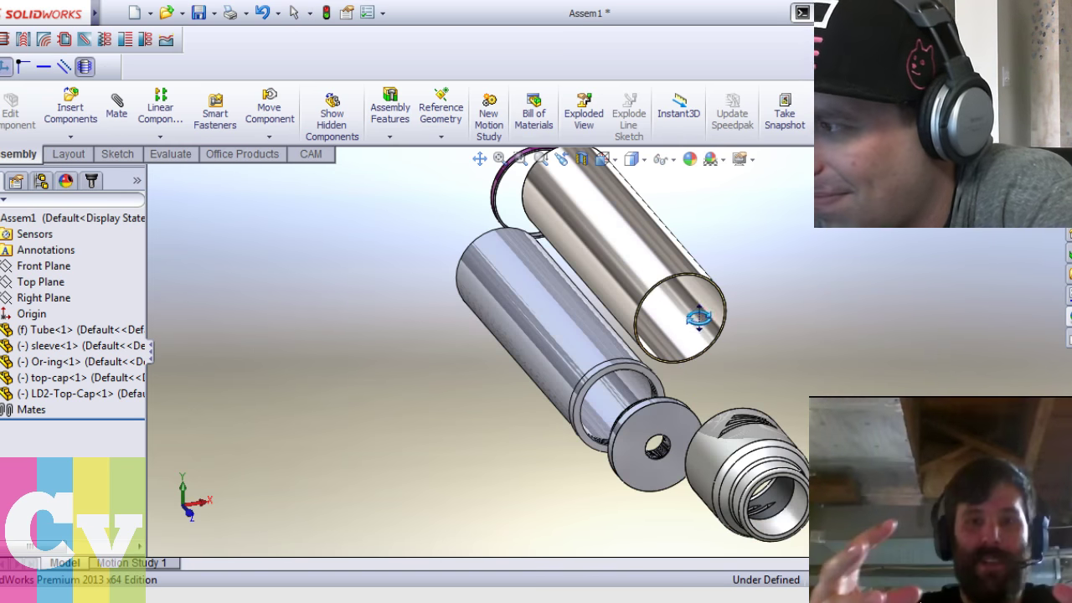
{"action": "middle_click_drag", "start_coordinate": [704, 353], "coordinate": [759, 344]}
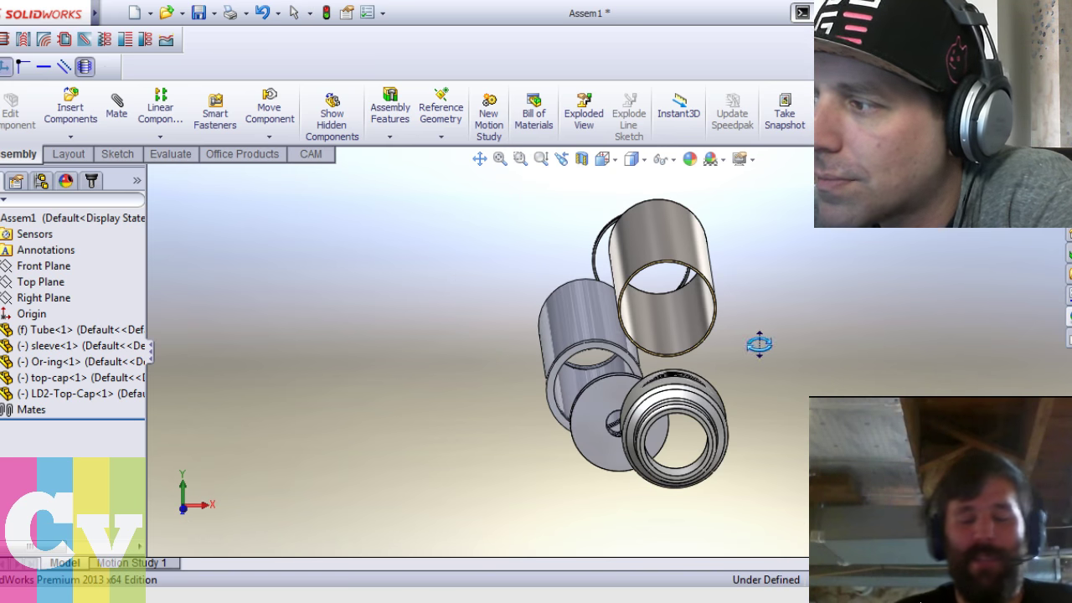
{"action": "middle_click_drag", "start_coordinate": [397, 339], "coordinate": [745, 402]}
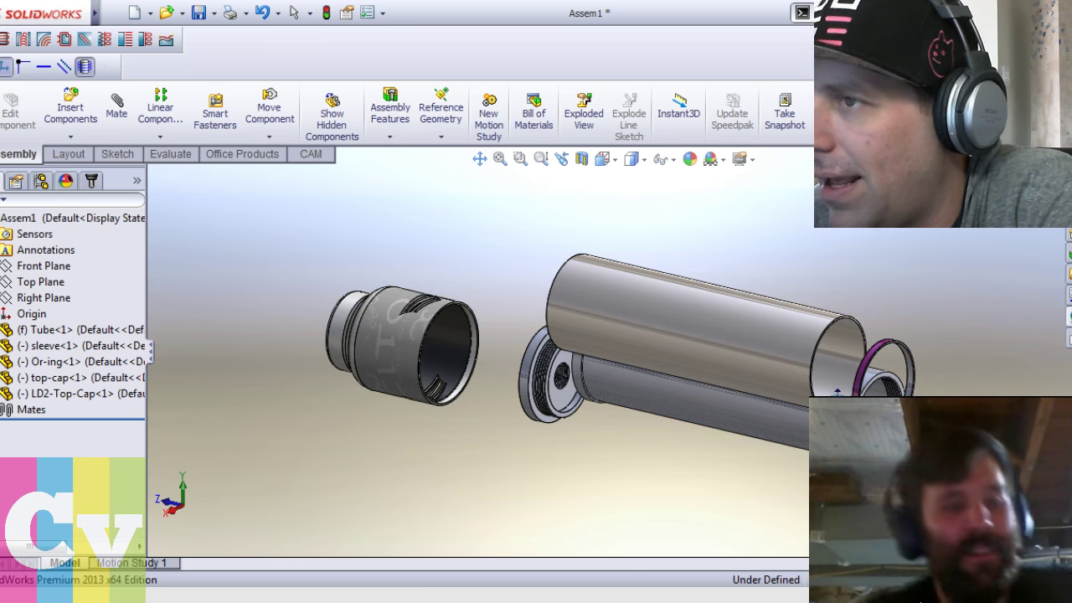
Move the purple ring farther out from the open end of the sleeve and finish moving components
{"action": "left_click", "coordinate": [270, 109]}
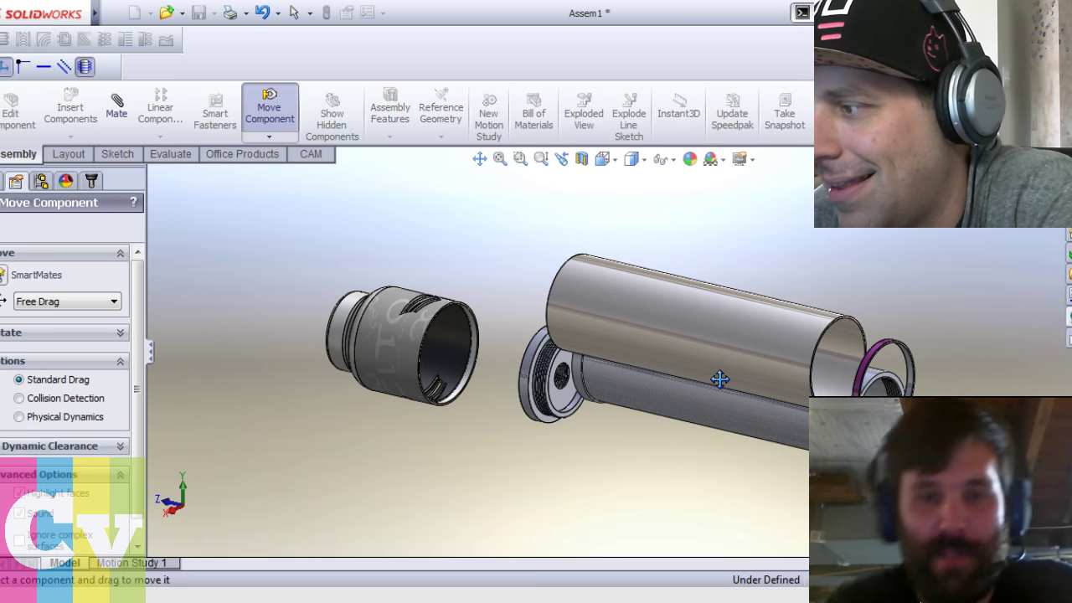
{"action": "middle_click_drag", "start_coordinate": [710, 371], "coordinate": [532, 337]}
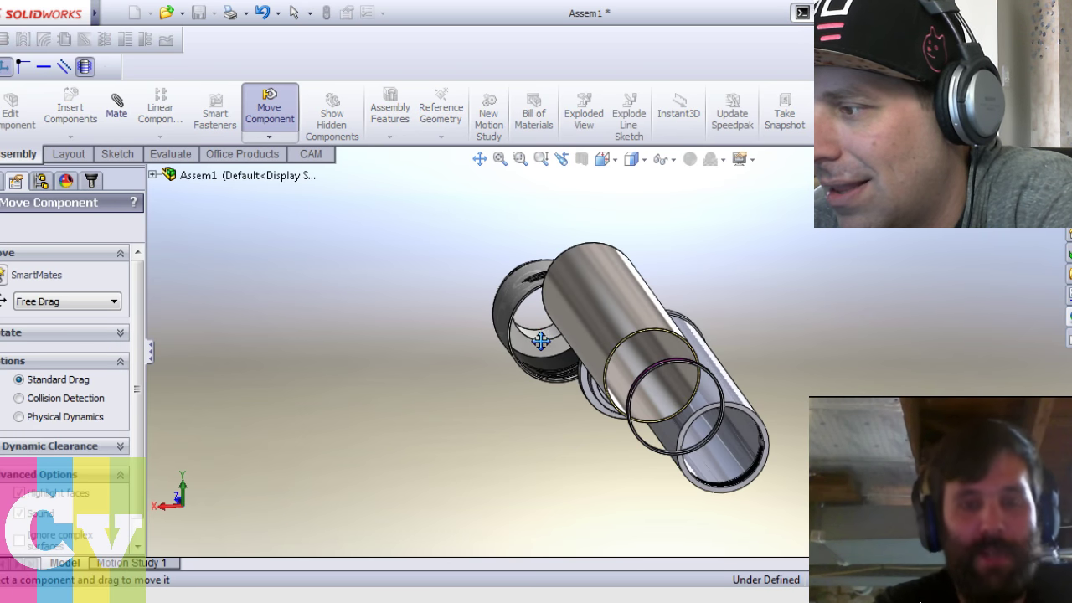
{"action": "left_click_drag", "start_coordinate": [707, 369], "coordinate": [559, 354]}
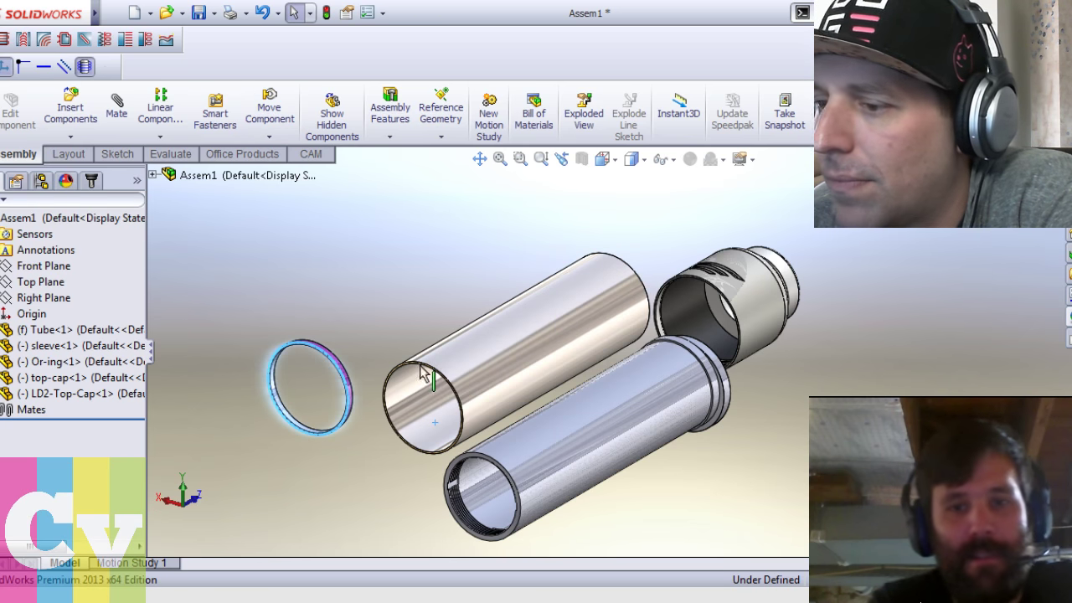
{"action": "scroll", "coordinate": [417, 311], "scroll_direction": "down", "scroll_amount": 1}
{"action": "middle_click", "coordinate": [432, 342]}
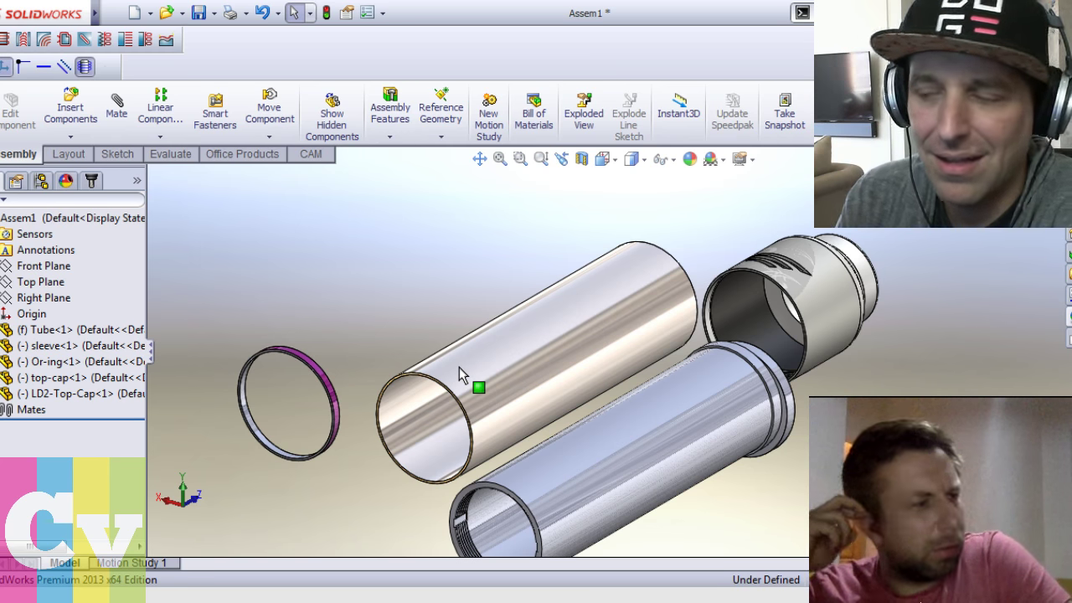
Move the threaded top cap away from the tube's axis to just below the collared end of the tube
{"action": "middle_click_drag", "start_coordinate": [877, 318], "coordinate": [830, 310]}
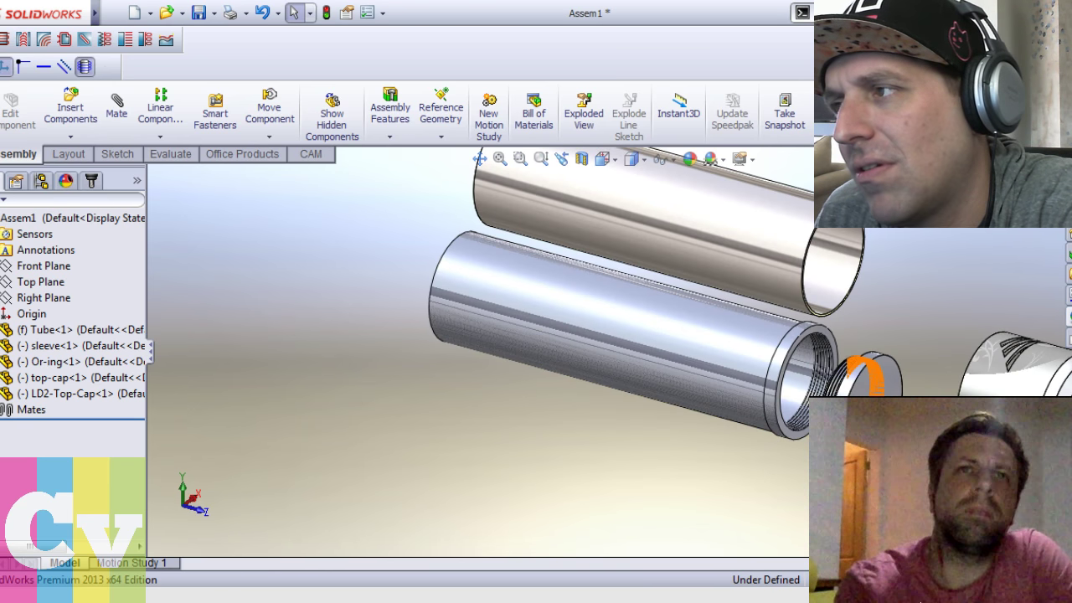
{"action": "left_click", "coordinate": [269, 109]}
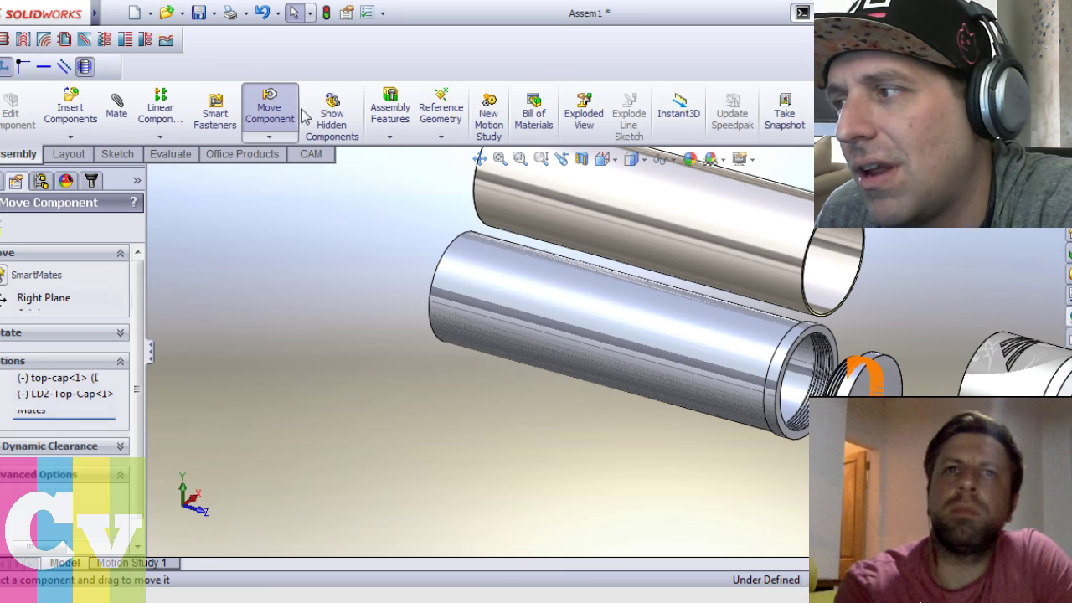
{"action": "middle_click_drag", "start_coordinate": [799, 384], "coordinate": [686, 455]}
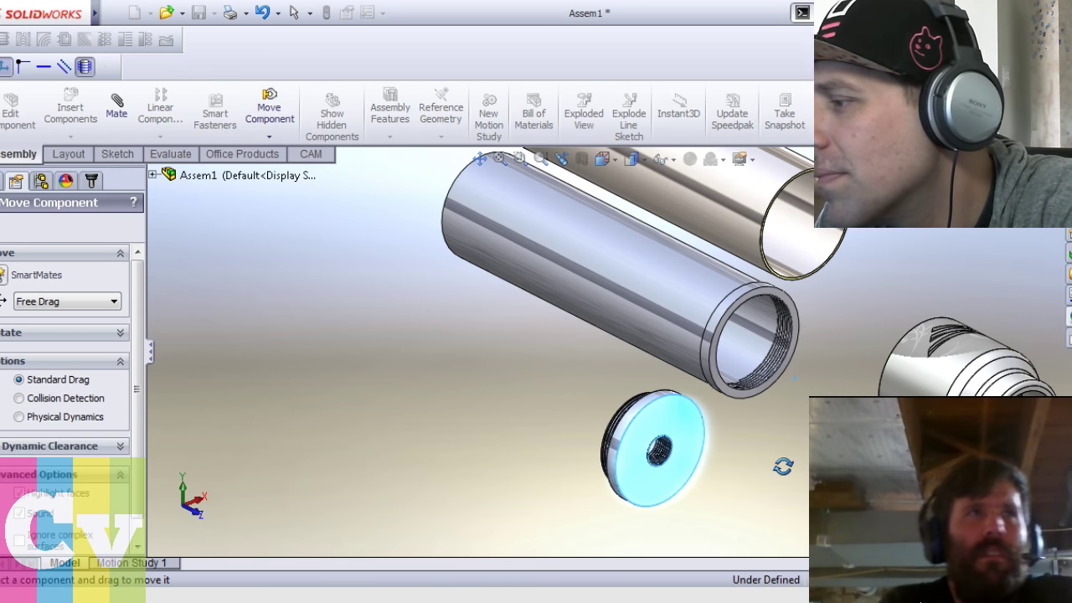
{"action": "middle_click_drag", "start_coordinate": [740, 419], "coordinate": [762, 421]}
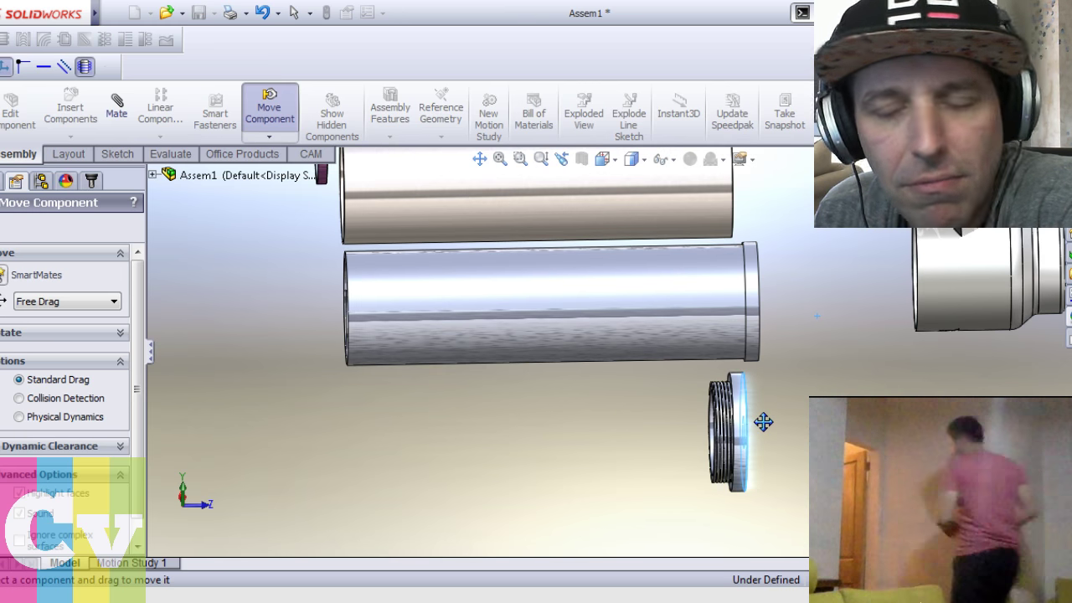
{"action": "left_click_drag", "start_coordinate": [741, 448], "coordinate": [764, 449]}
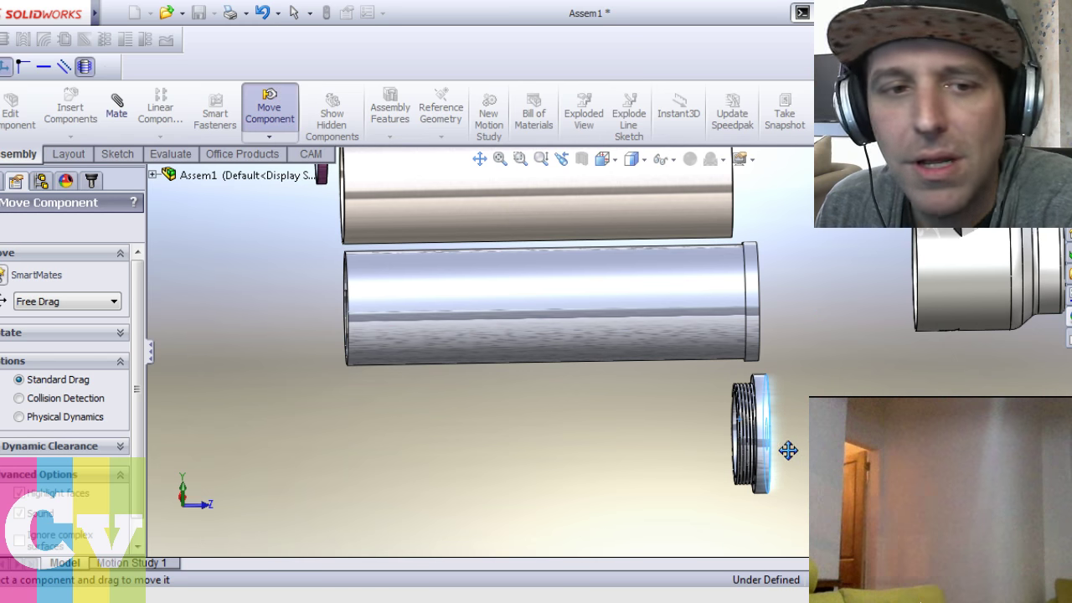
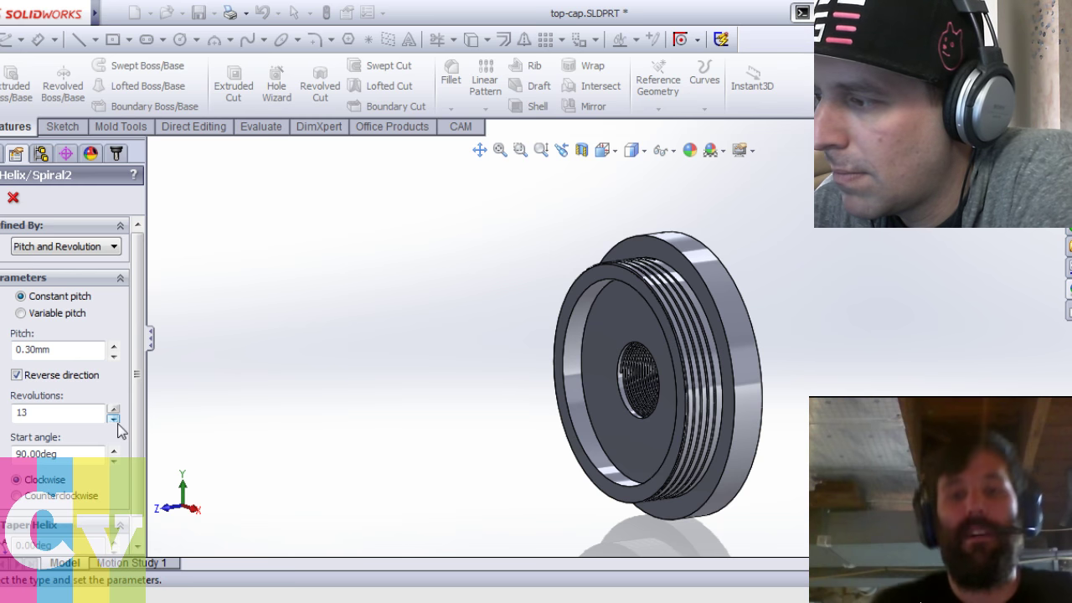
Set the top cap's central-hole helix to 8.5 revolutions, accept it and clear the selection
{"action": "left_click", "coordinate": [114, 419]}
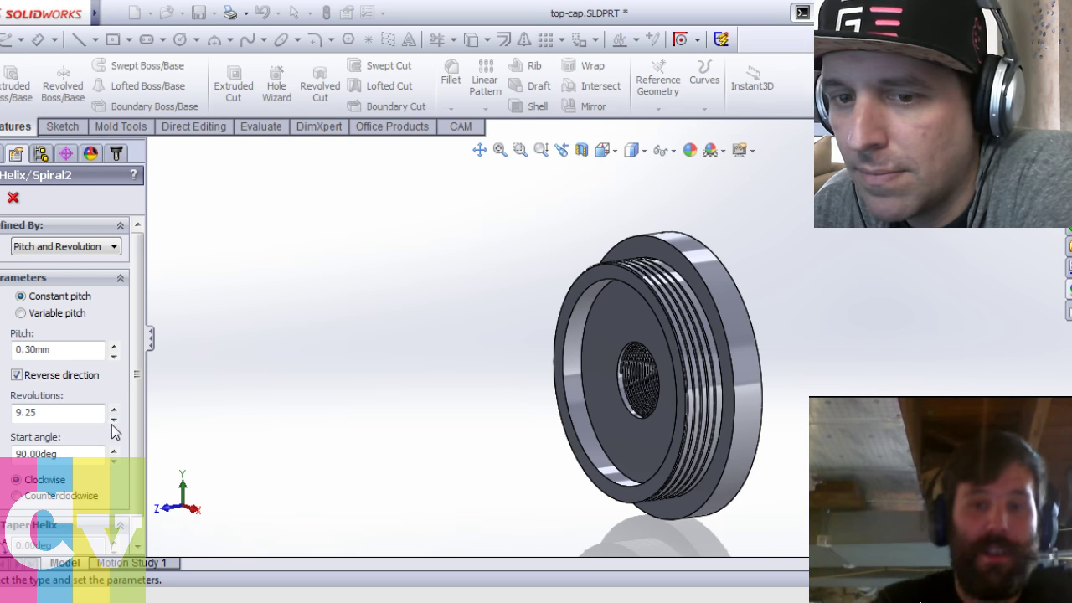
{"action": "left_click", "coordinate": [114, 420]}
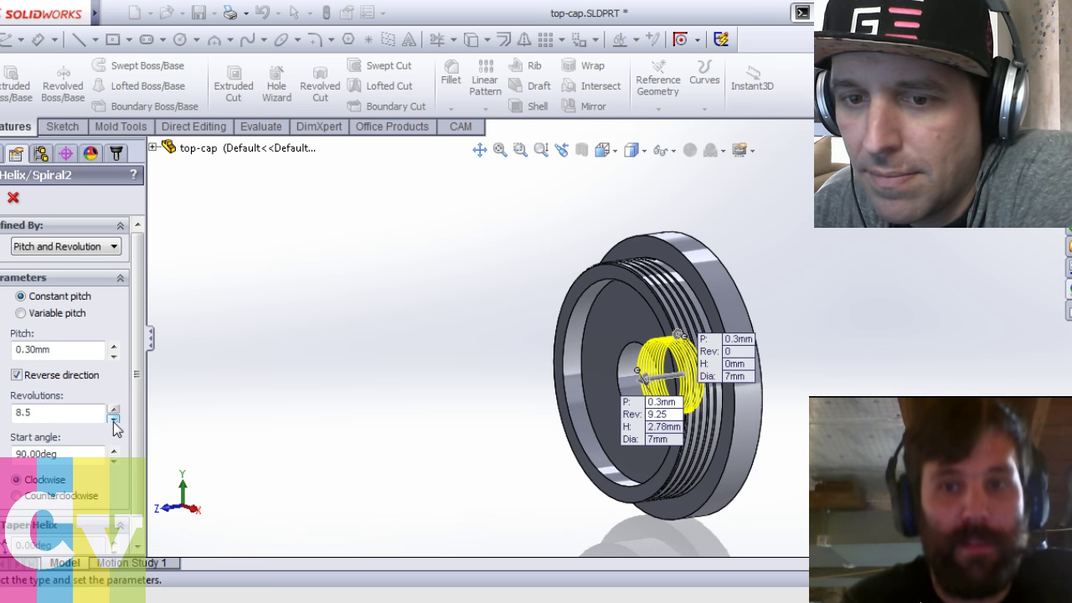
{"action": "right_click", "coordinate": [735, 295]}
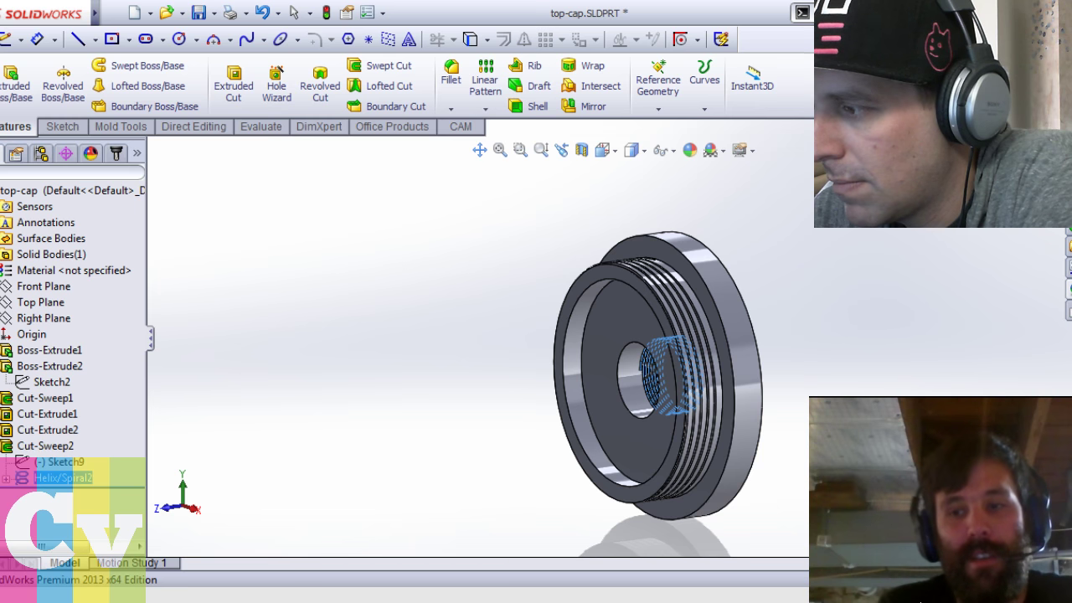
{"action": "middle_click_drag", "start_coordinate": [603, 368], "coordinate": [812, 383]}
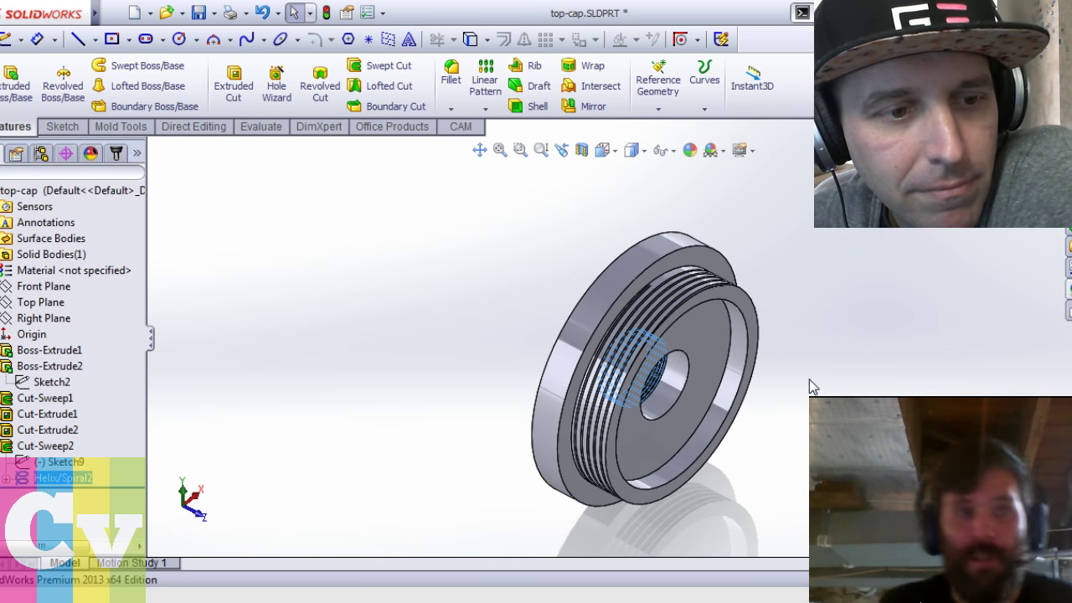
{"action": "middle_click_drag", "start_coordinate": [948, 390], "coordinate": [945, 310]}
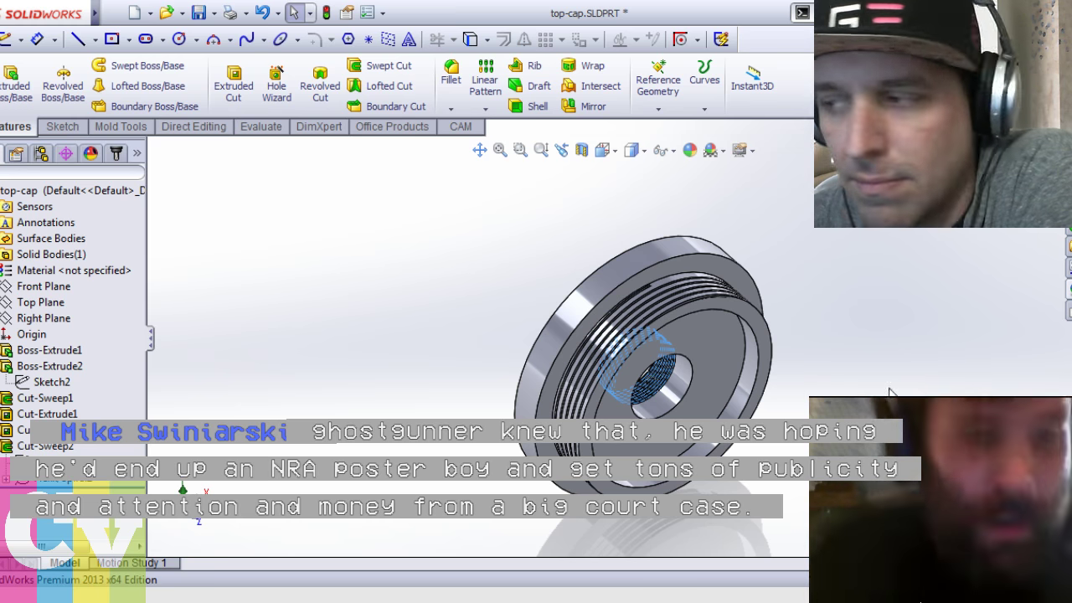
{"action": "key", "text": "Escape"}
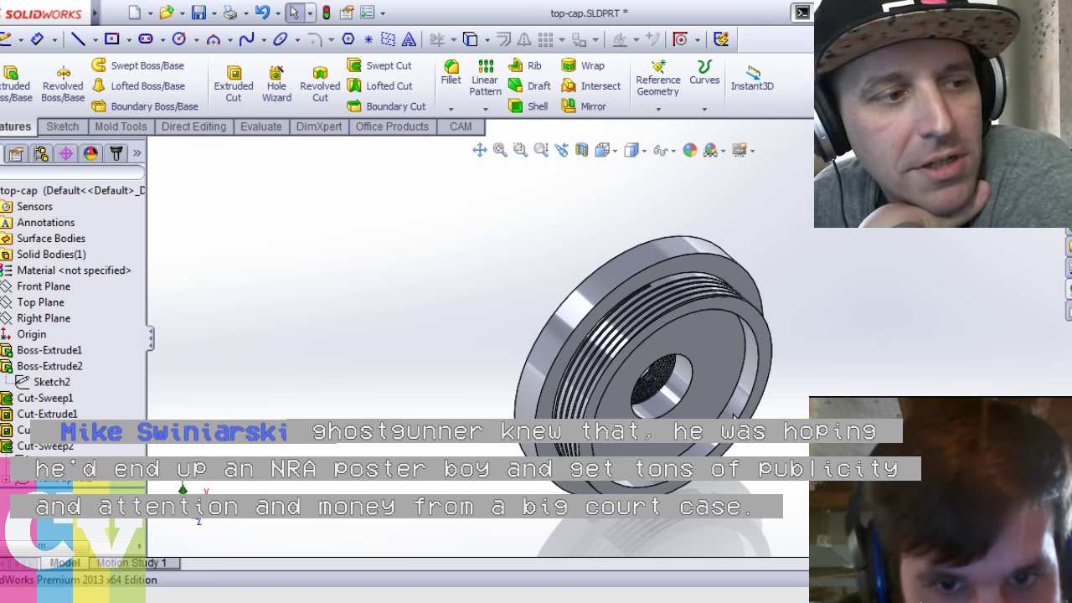
Examine the top cap's central hole, and return to the Assem1 assembly to view the separated components
{"action": "left_click", "coordinate": [730, 425]}
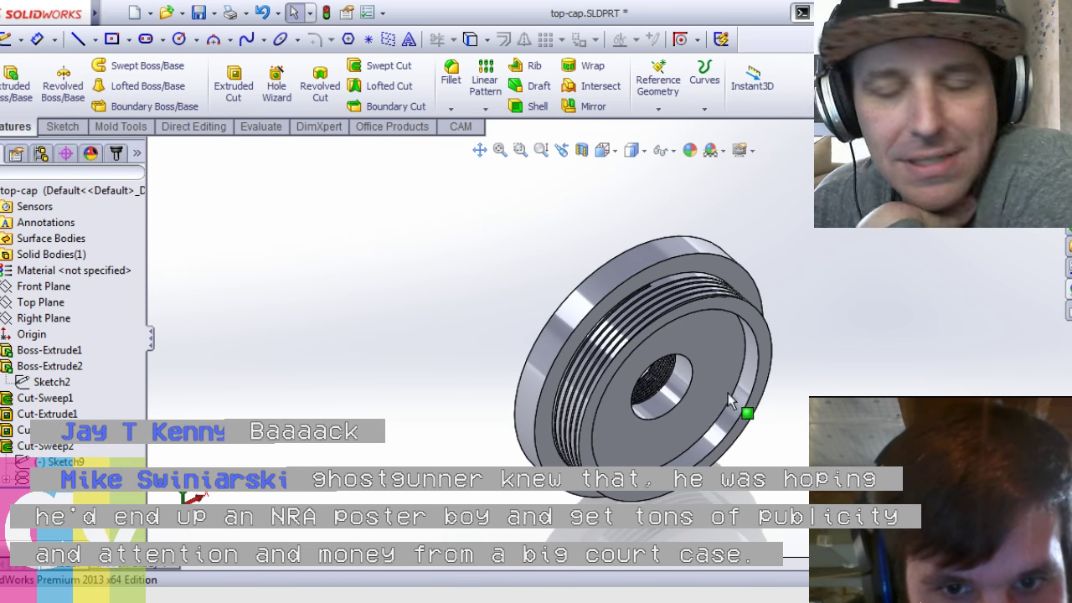
{"action": "middle_click_drag", "start_coordinate": [836, 329], "coordinate": [795, 360]}
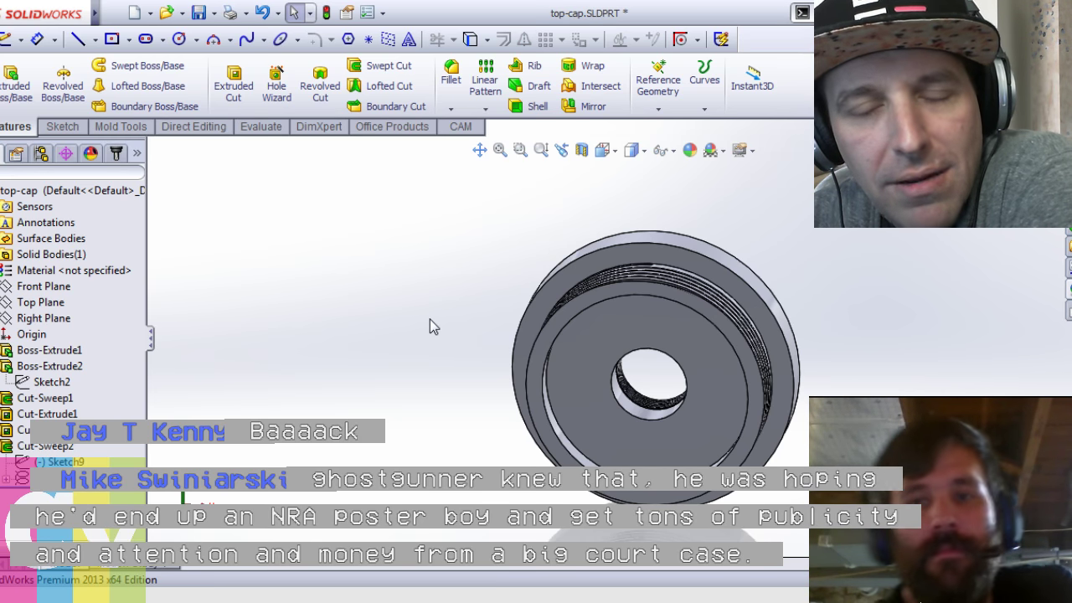
{"action": "key", "text": "ctrl+7"}
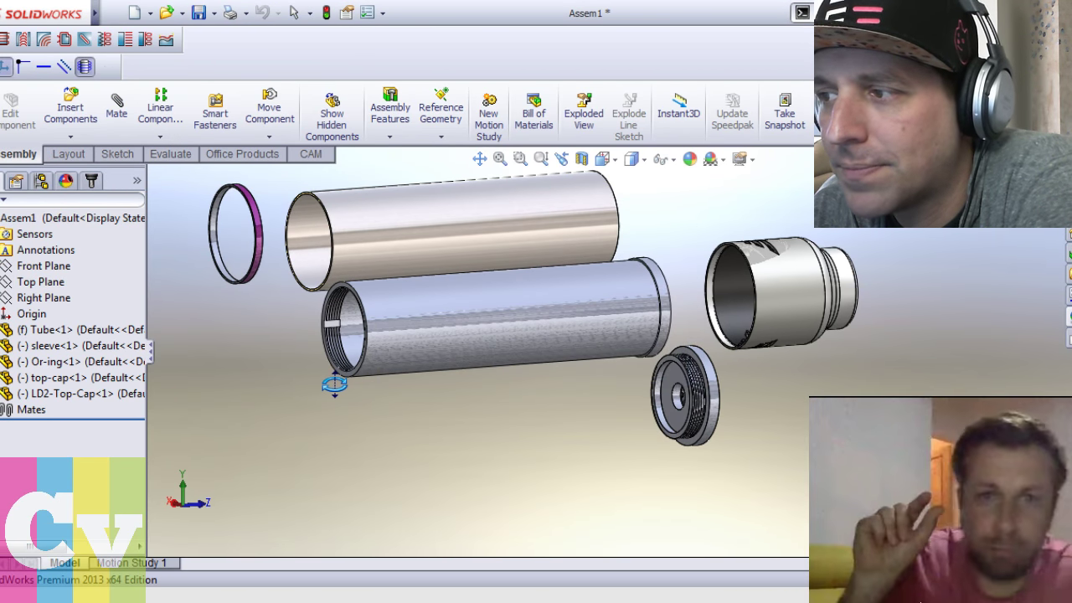
{"action": "key", "text": "Escape"}
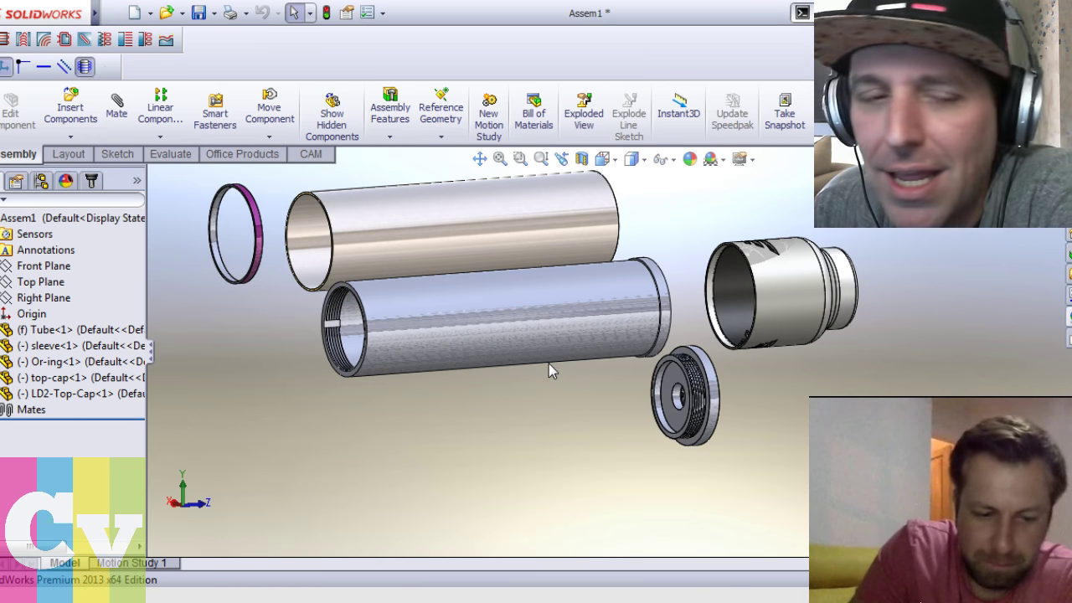
Move the sleeve back onto the tube, roughly in line with the tube's axis
{"action": "middle_click_drag", "start_coordinate": [786, 213], "coordinate": [548, 303]}
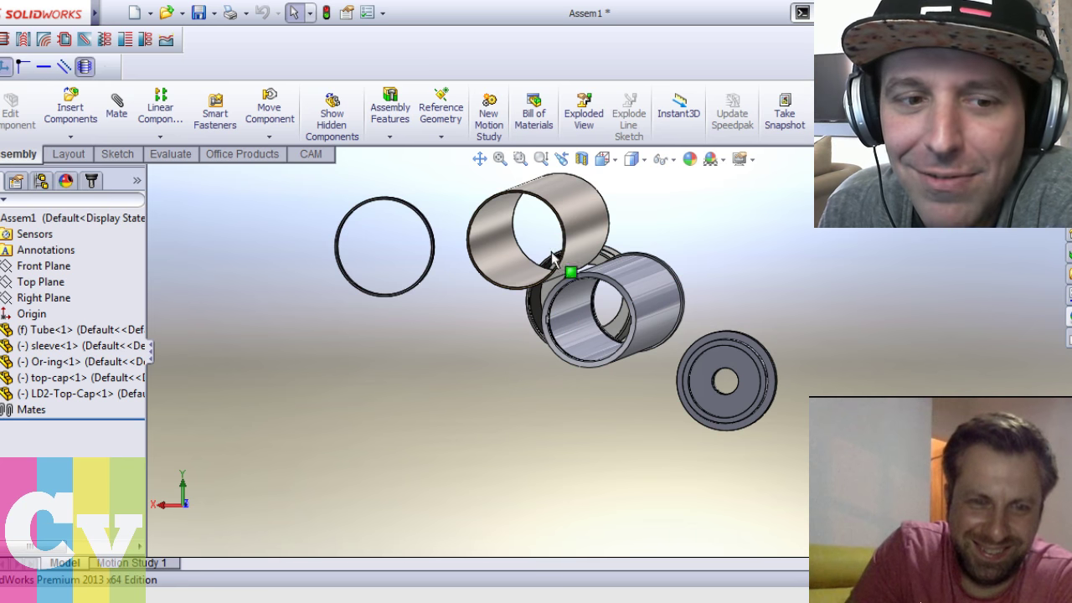
{"action": "left_click", "coordinate": [276, 102]}
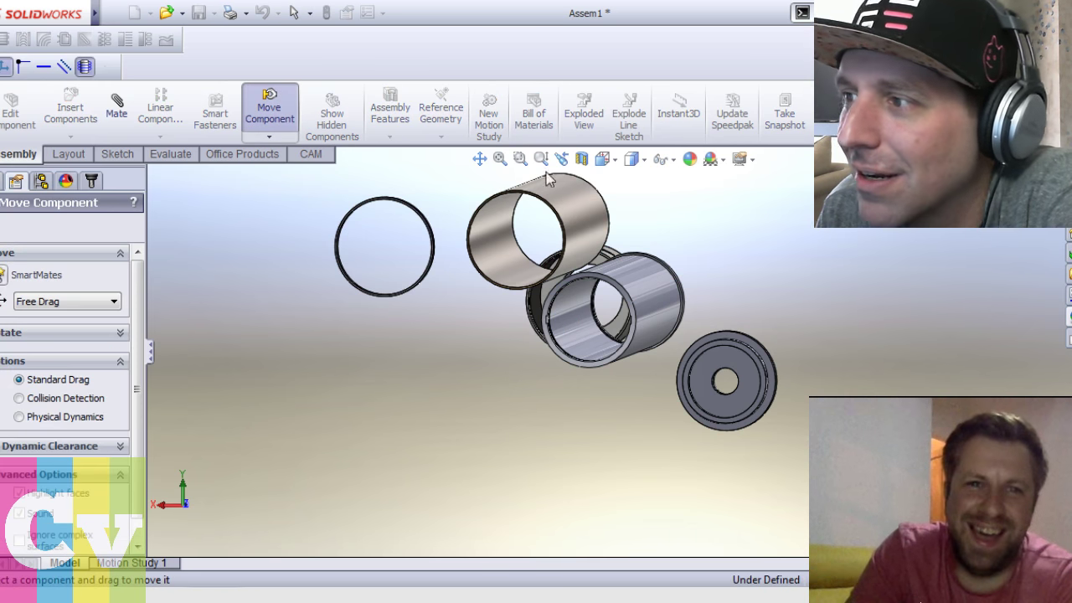
{"action": "middle_click_drag", "start_coordinate": [548, 173], "coordinate": [491, 335]}
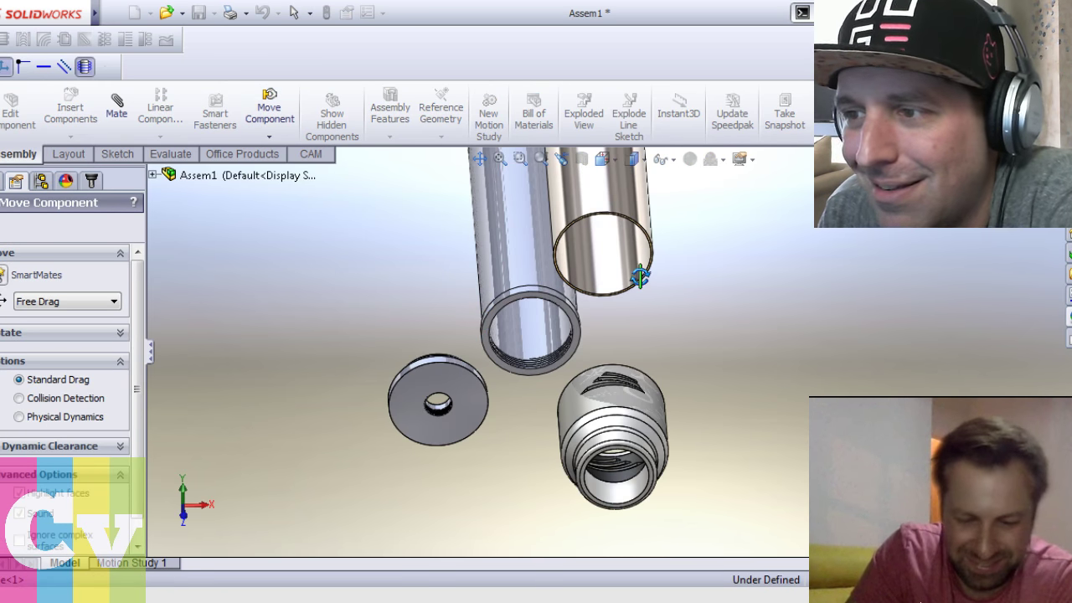
{"action": "middle_click_drag", "start_coordinate": [408, 290], "coordinate": [439, 309]}
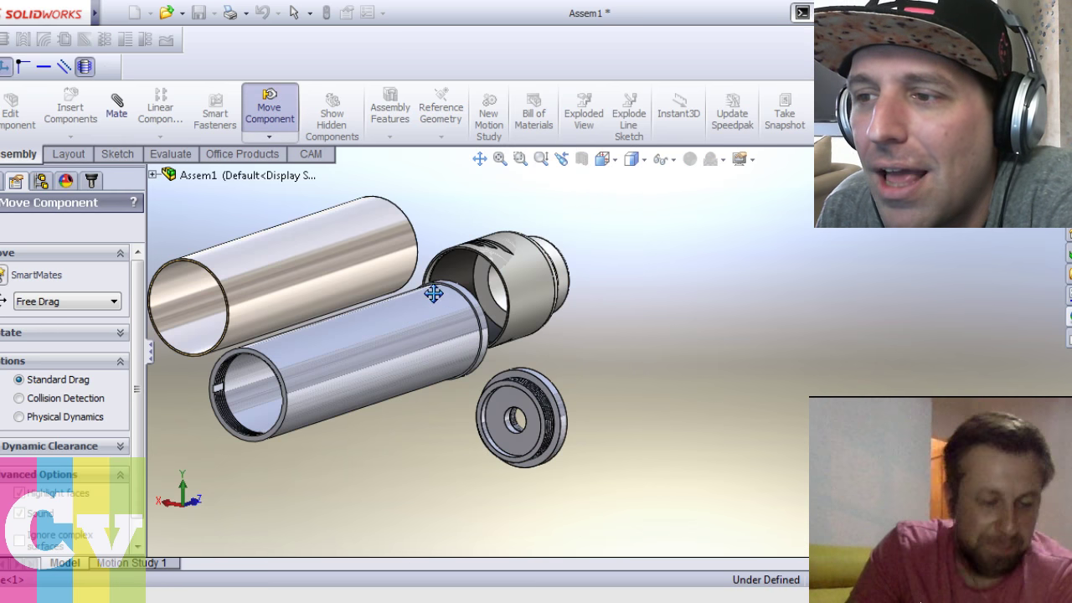
{"action": "middle_click_drag", "start_coordinate": [368, 259], "coordinate": [427, 294]}
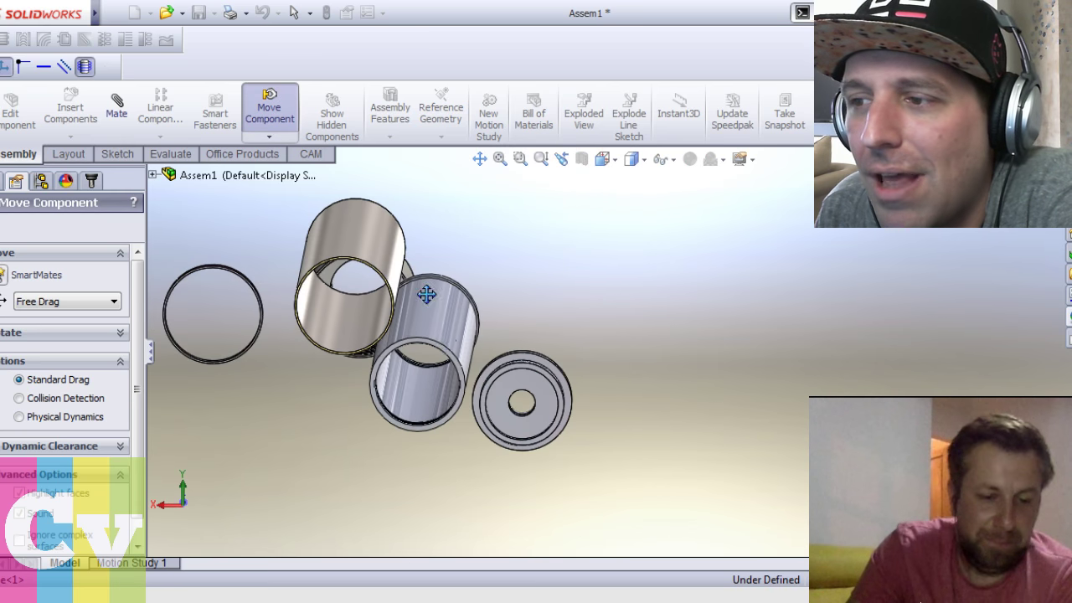
{"action": "left_click", "coordinate": [440, 336]}
{"action": "middle_click_drag", "start_coordinate": [458, 361], "coordinate": [401, 347]}
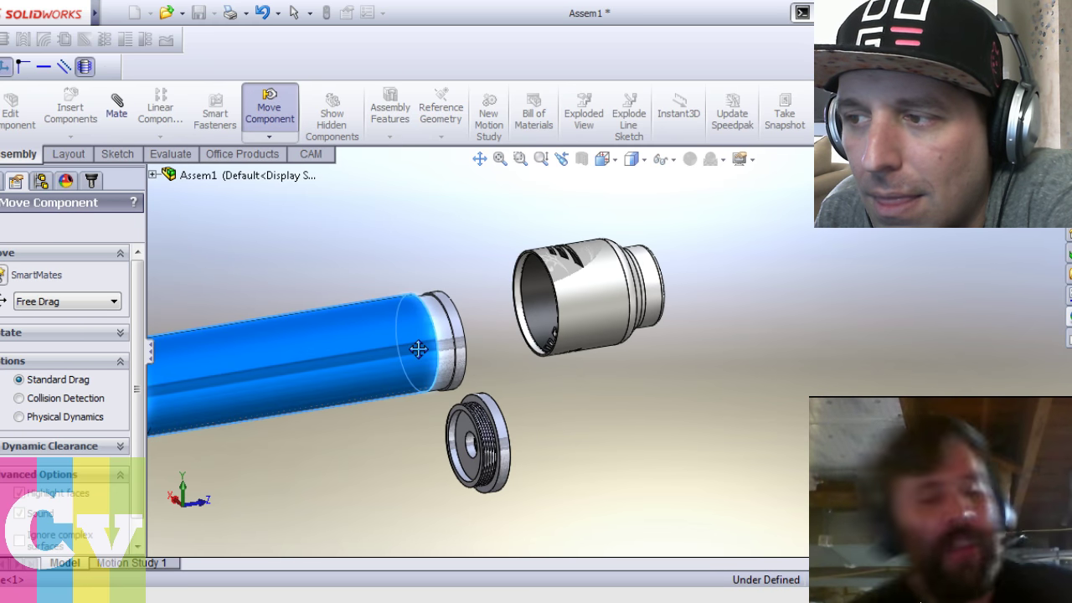
Adjust the sleeve until it sits over the tube up to the collar, and finish moving components
{"action": "left_click_drag", "start_coordinate": [321, 349], "coordinate": [337, 350]}
{"action": "right_click_drag", "start_coordinate": [343, 356], "coordinate": [402, 460]}
{"action": "middle_click_drag", "start_coordinate": [455, 331], "coordinate": [450, 332]}
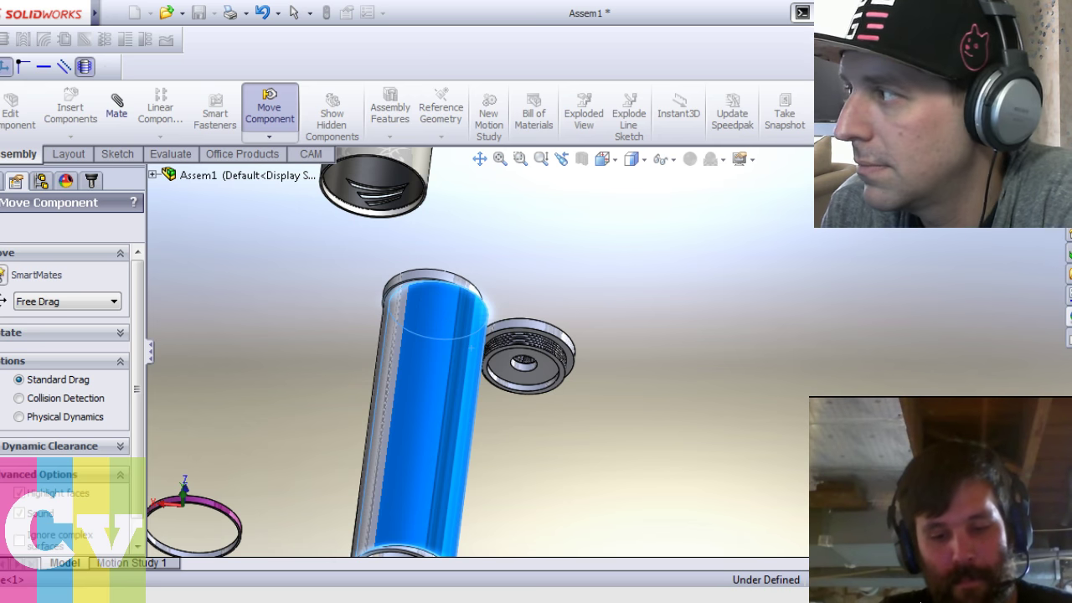
{"action": "key", "text": "Escape"}
{"action": "left_click", "coordinate": [524, 484]}
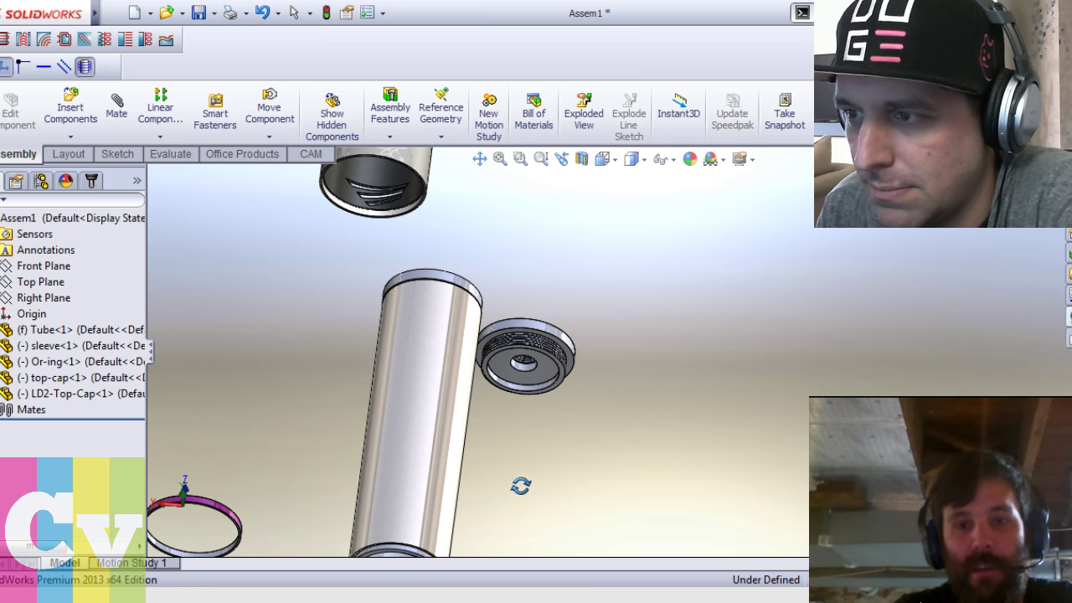
{"action": "key", "text": "Escape"}
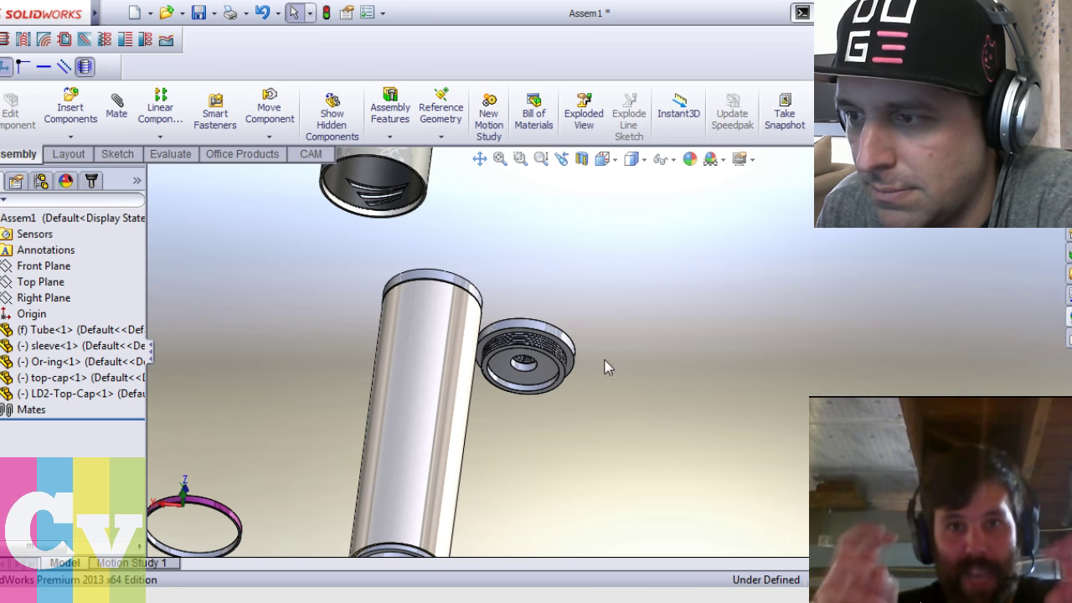
Move the purple ring to the open threaded end of the tube and finish moving components
{"action": "middle_click_drag", "start_coordinate": [287, 402], "coordinate": [297, 447]}
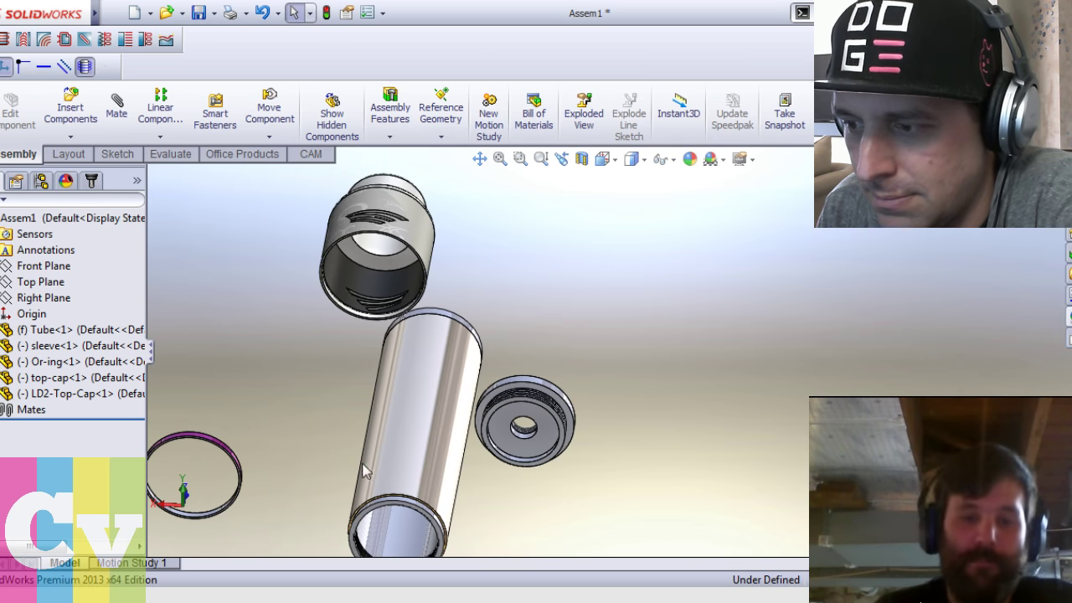
{"action": "scroll", "coordinate": [550, 459], "scroll_direction": "up", "scroll_amount": 5}
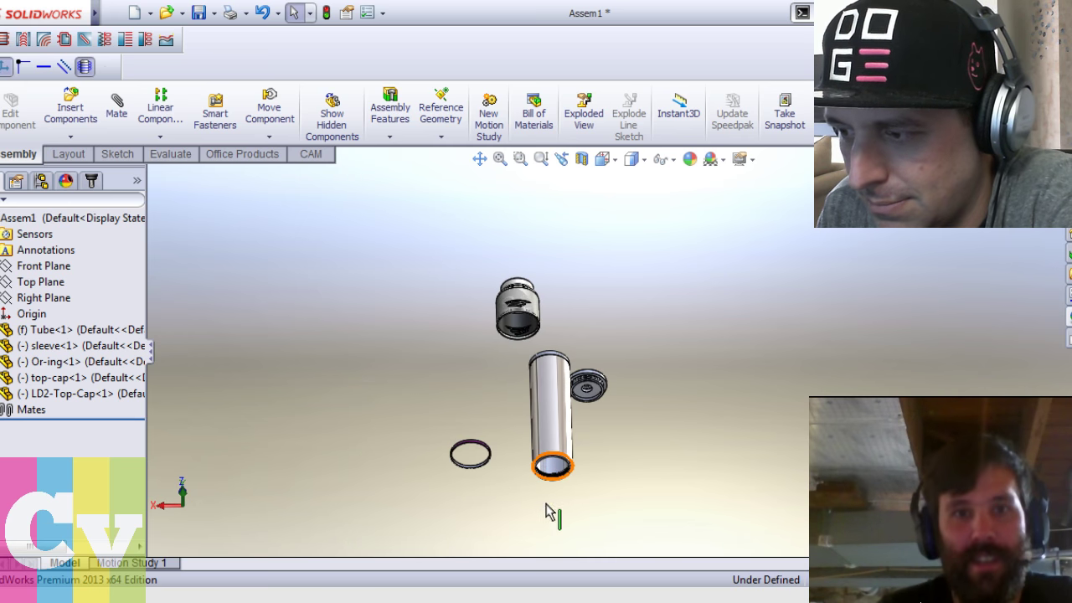
{"action": "left_click", "coordinate": [261, 113]}
{"action": "scroll", "coordinate": [387, 400], "scroll_direction": "down", "scroll_amount": 5}
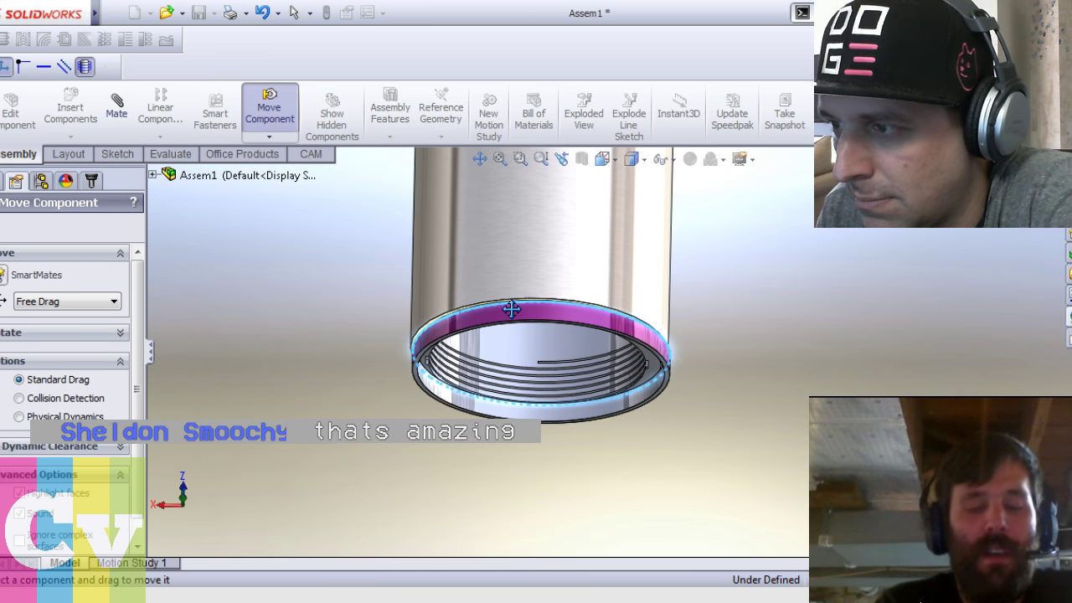
{"action": "left_click", "coordinate": [1043, 172]}
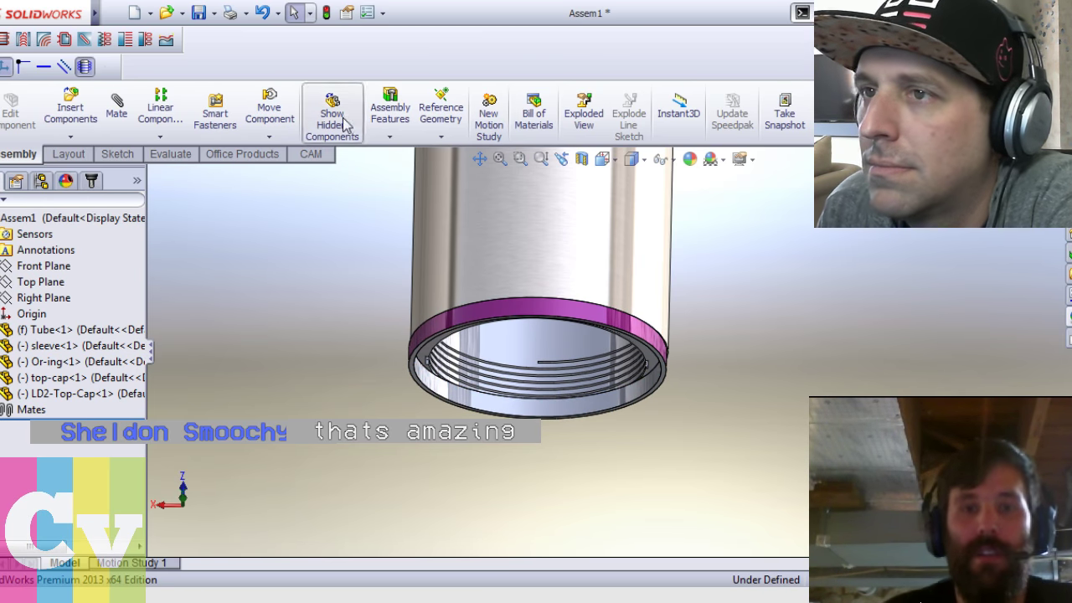
Realign the purple ring with the tube's open end, slide it against the sleeve, and finish moving components
{"action": "left_click", "coordinate": [268, 107]}
{"action": "middle_click_drag", "start_coordinate": [547, 307], "coordinate": [546, 353]}
{"action": "scroll", "coordinate": [547, 353], "scroll_direction": "up", "scroll_amount": 3}
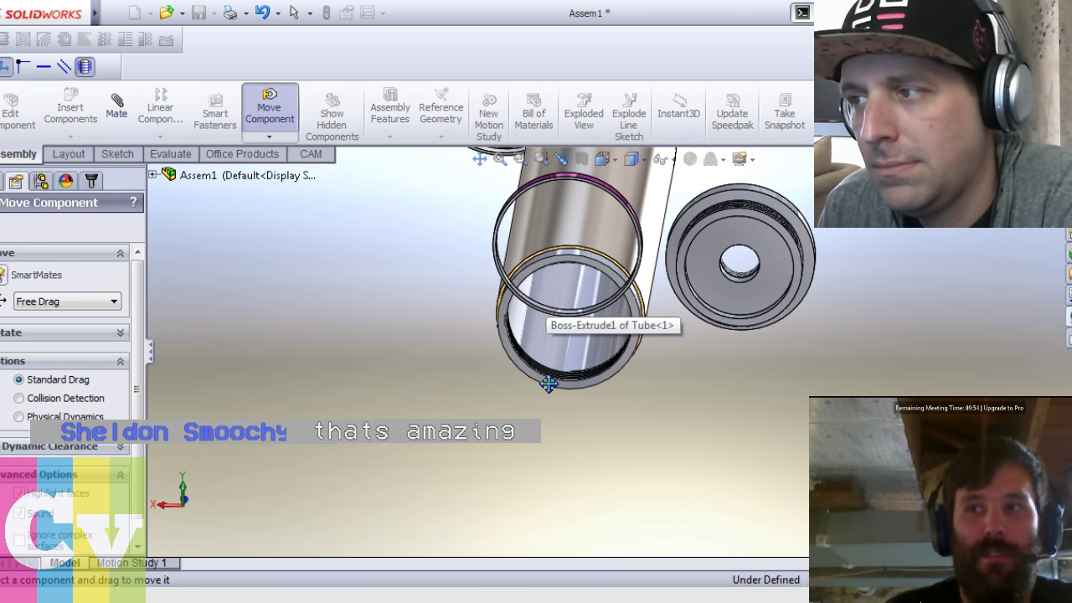
{"action": "key", "text": "ctrl+z"}
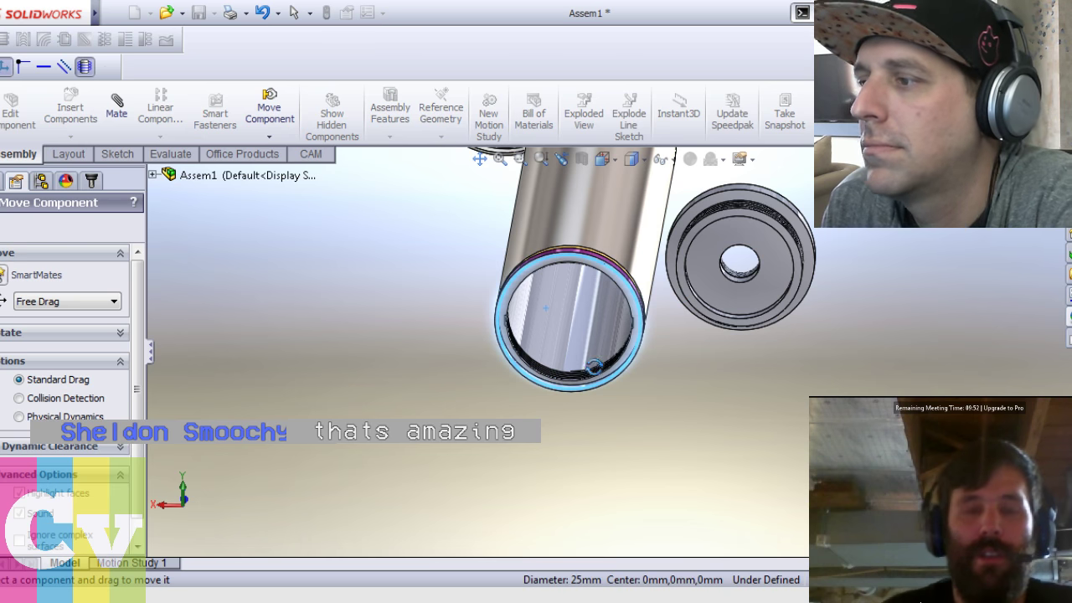
{"action": "middle_click_drag", "start_coordinate": [627, 294], "coordinate": [658, 333]}
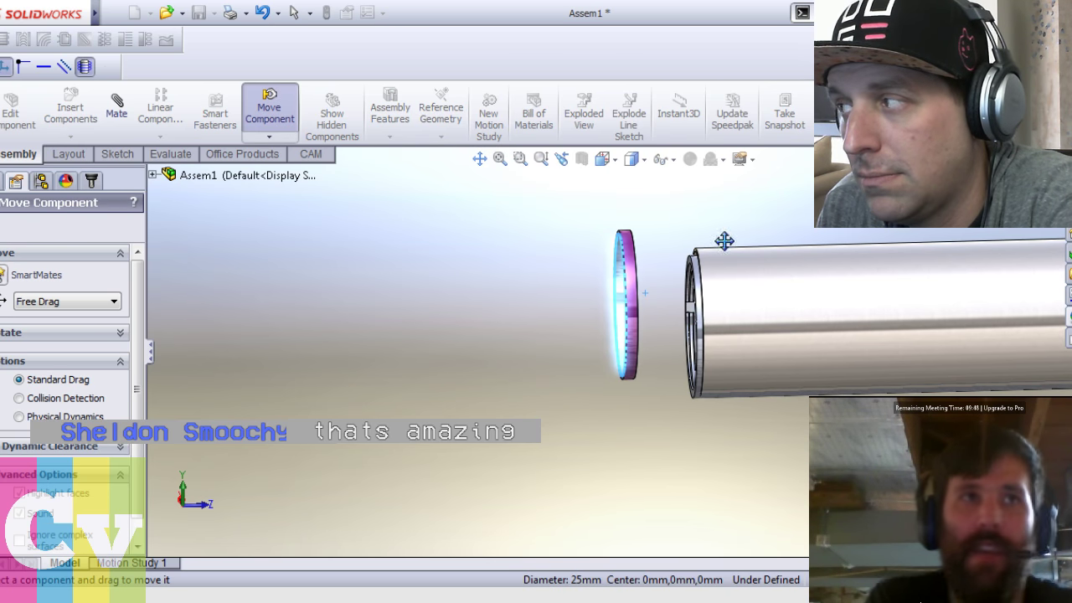
{"action": "key", "text": "Escape"}
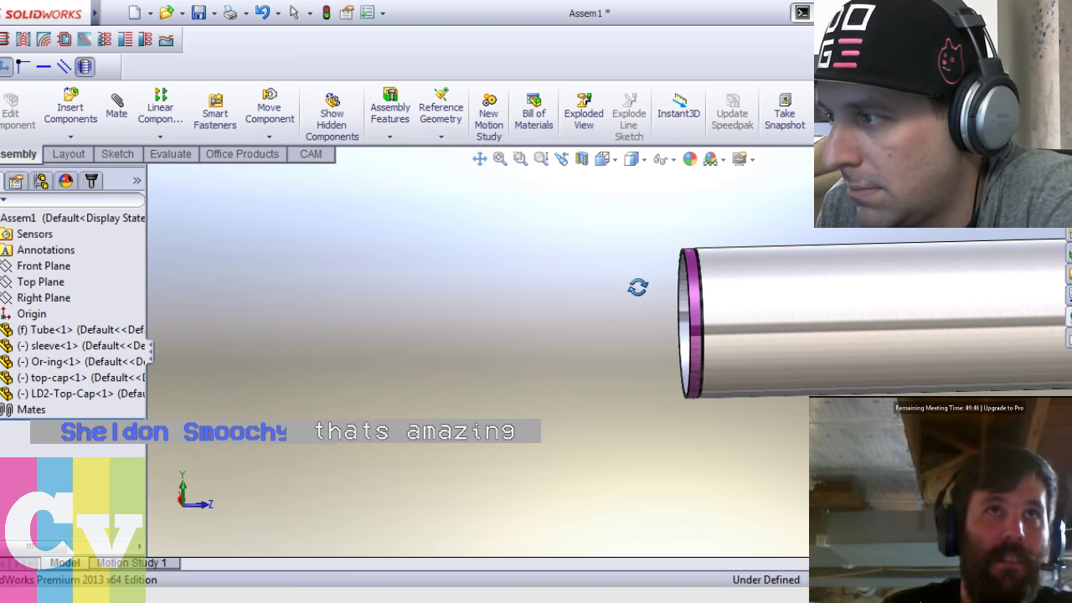
Center the purple ring on the tube's axis, seat it against the sleeve's end, and finish moving components
{"action": "middle_click_drag", "start_coordinate": [669, 343], "coordinate": [668, 275]}
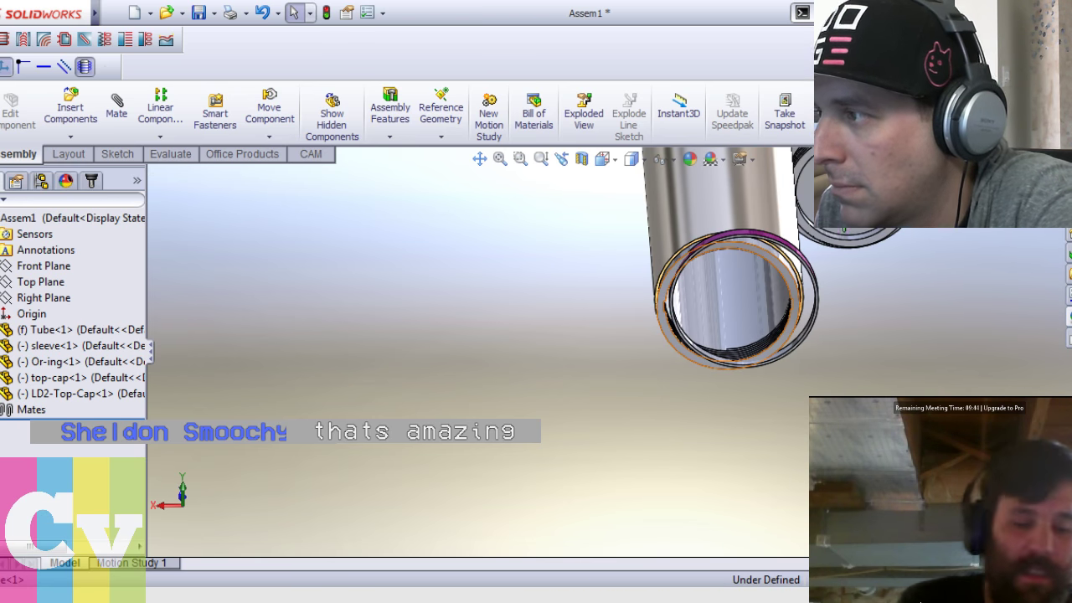
{"action": "left_click", "coordinate": [269, 107]}
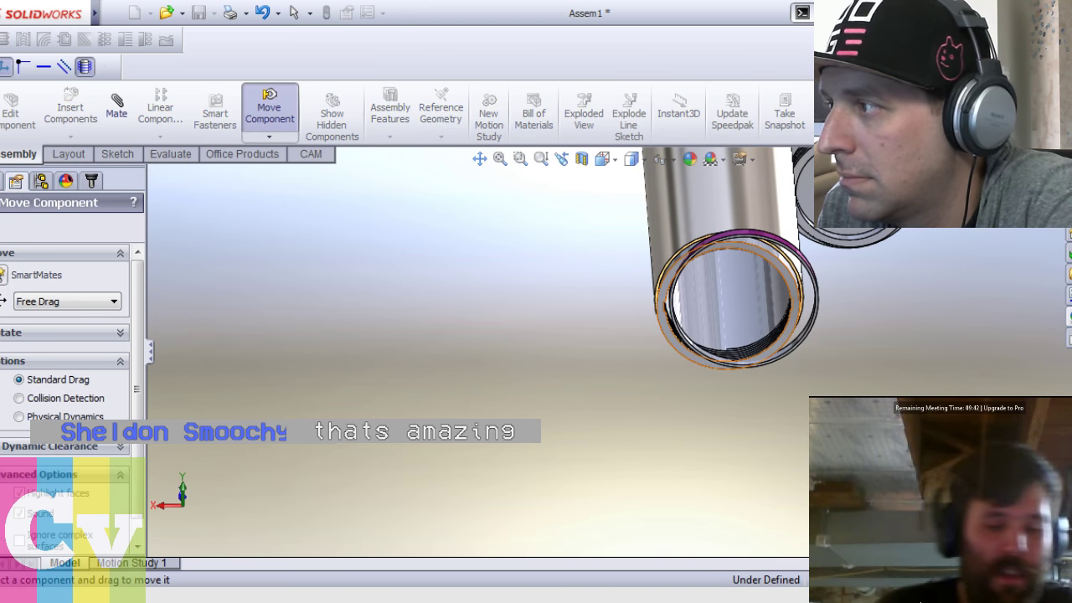
{"action": "scroll", "coordinate": [694, 251], "scroll_direction": "down", "scroll_amount": 4}
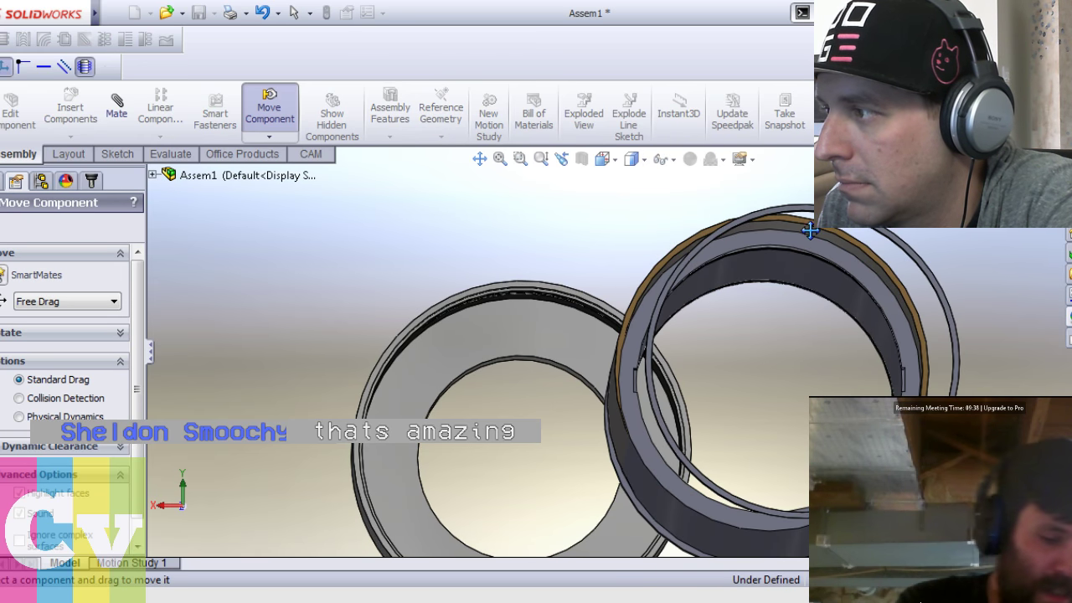
{"action": "left_click_drag", "start_coordinate": [907, 244], "coordinate": [846, 292]}
{"action": "middle_click_drag", "start_coordinate": [846, 292], "coordinate": [841, 275]}
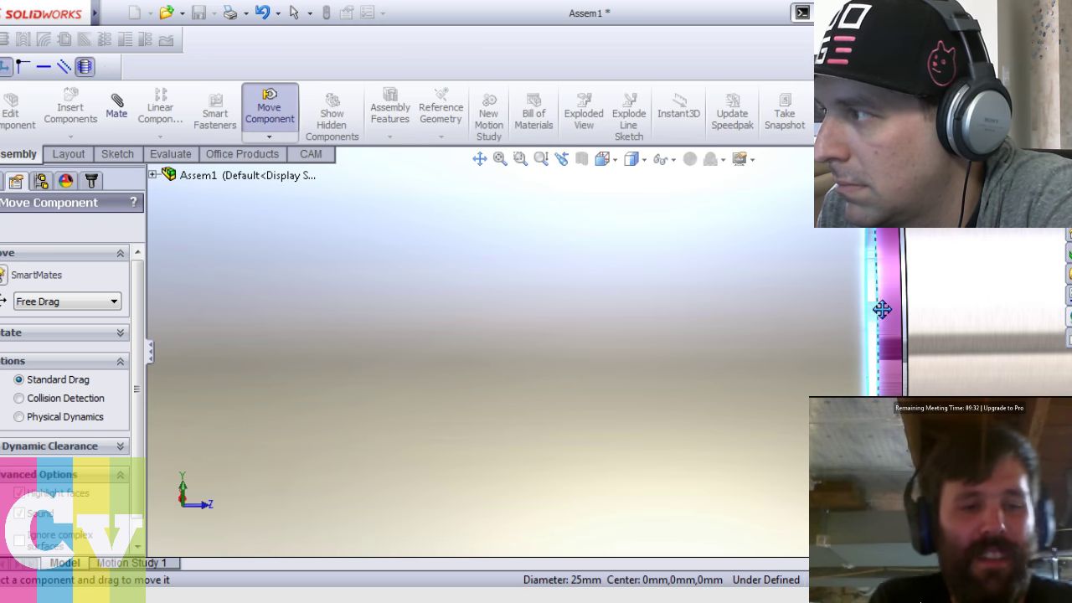
{"action": "left_click_drag", "start_coordinate": [885, 297], "coordinate": [889, 294]}
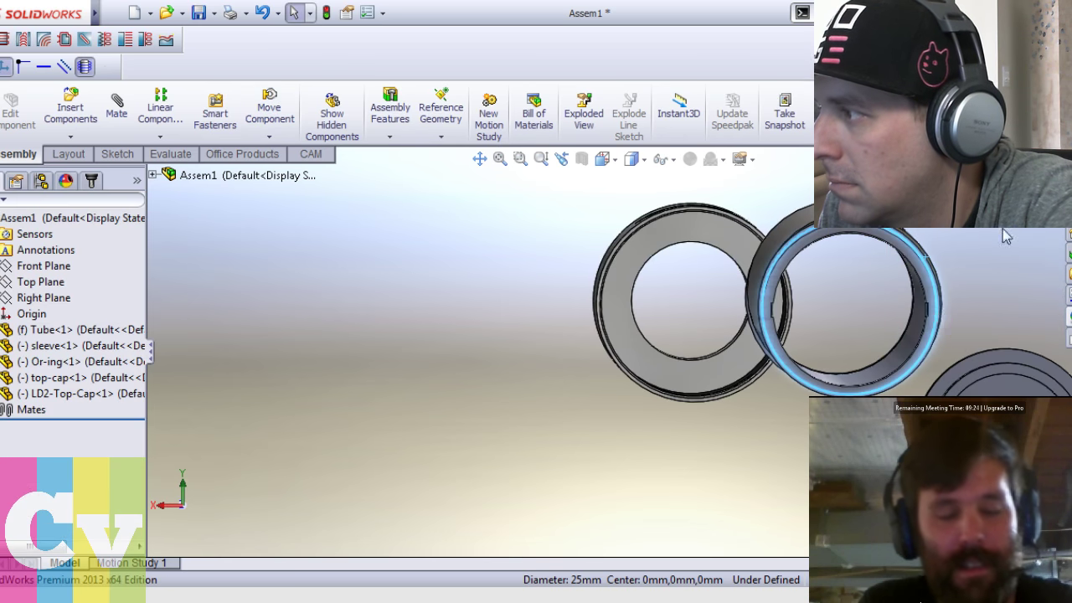
{"action": "left_click", "coordinate": [773, 488]}
Examine the fit of the sleeve and purple ring on the tube beside the separated caps
{"action": "scroll", "coordinate": [972, 318], "scroll_direction": "down", "scroll_amount": 3}
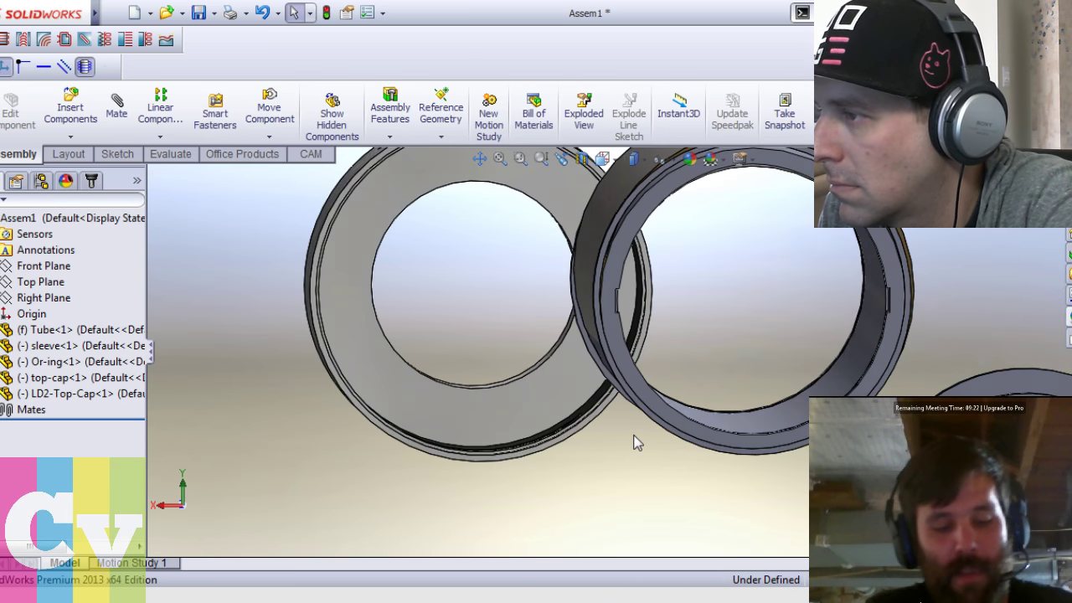
{"action": "middle_click_drag", "start_coordinate": [634, 443], "coordinate": [650, 443]}
{"action": "key", "text": "ctrl+7"}
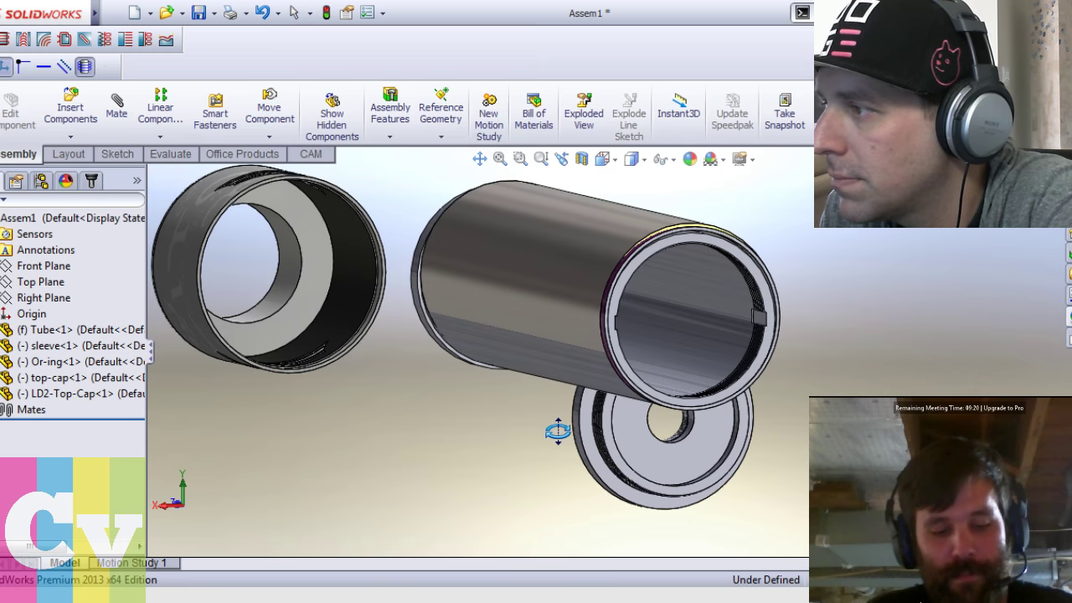
{"action": "middle_click_drag", "start_coordinate": [761, 404], "coordinate": [785, 422]}
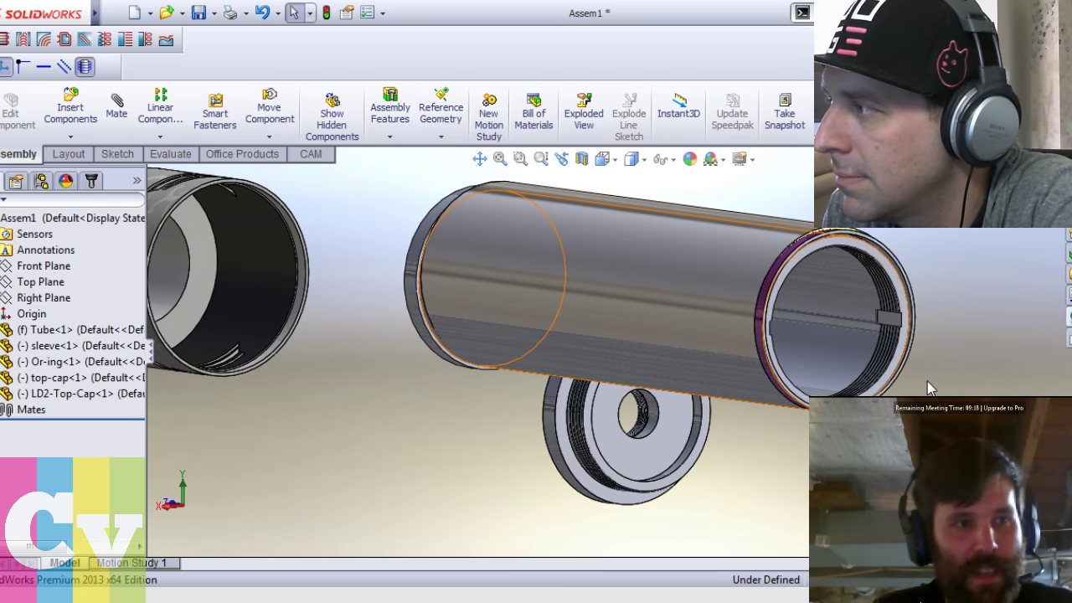
{"action": "scroll", "coordinate": [913, 365], "scroll_direction": "down", "scroll_amount": 5}
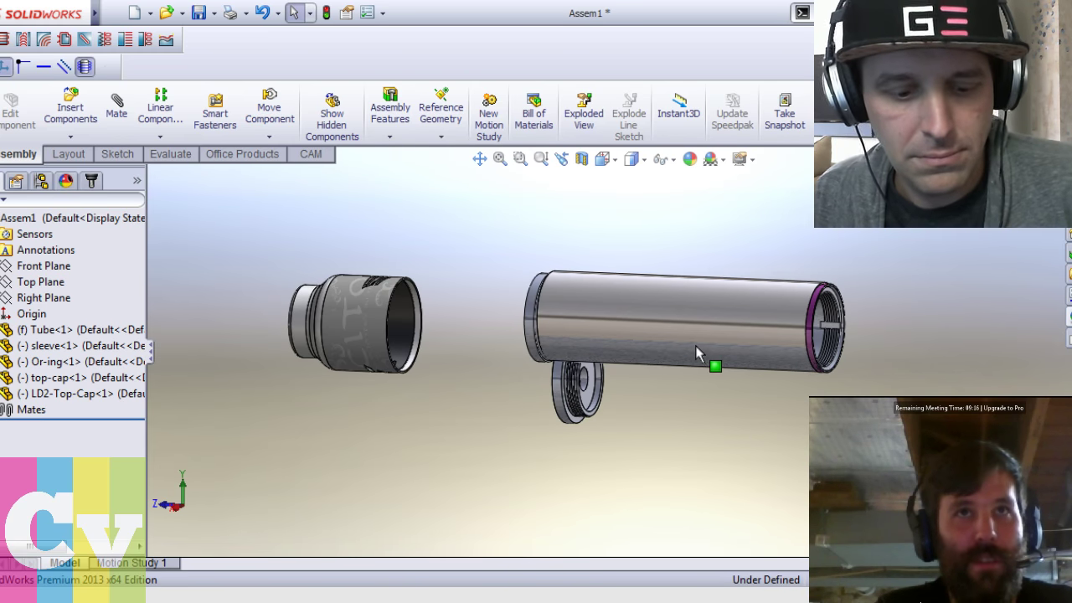